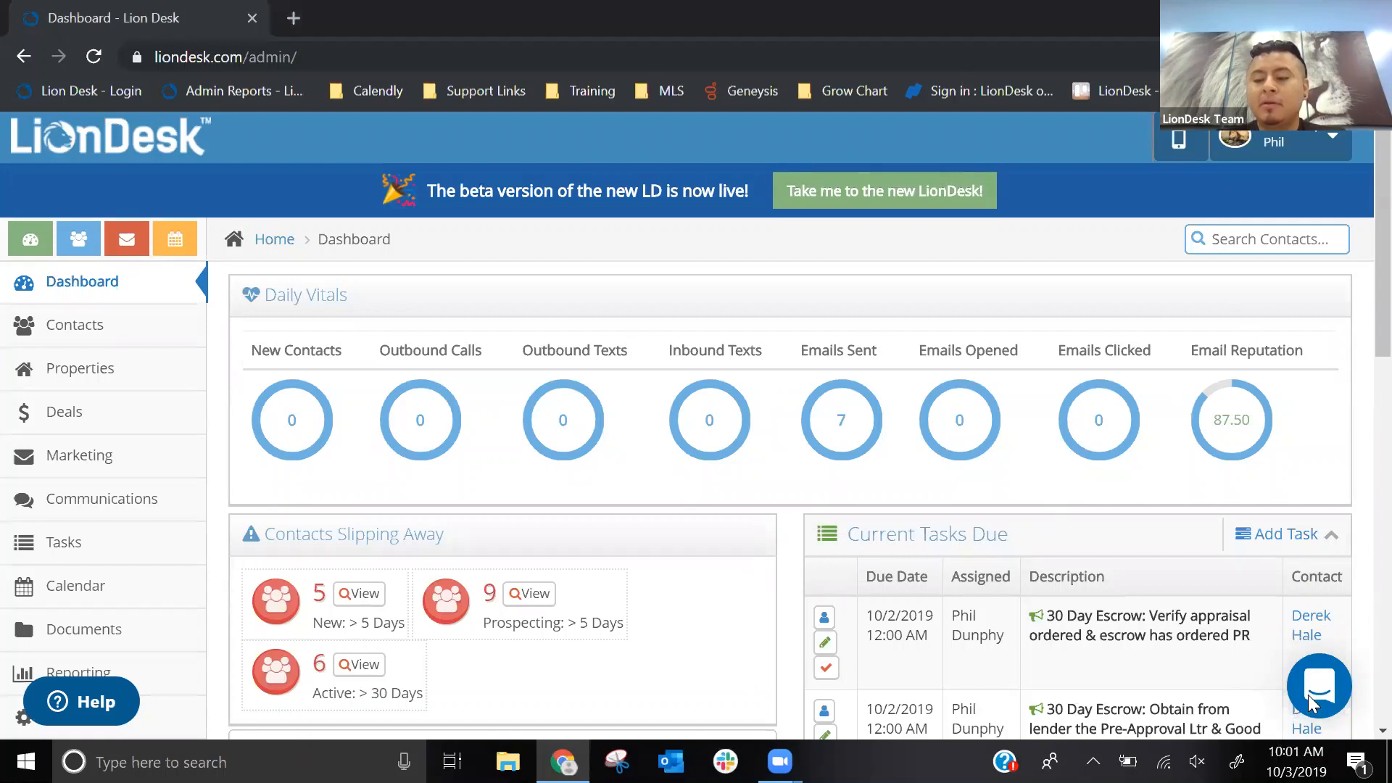
- Open the support chat window from the dashboard and close it again
left_click(1309, 703)
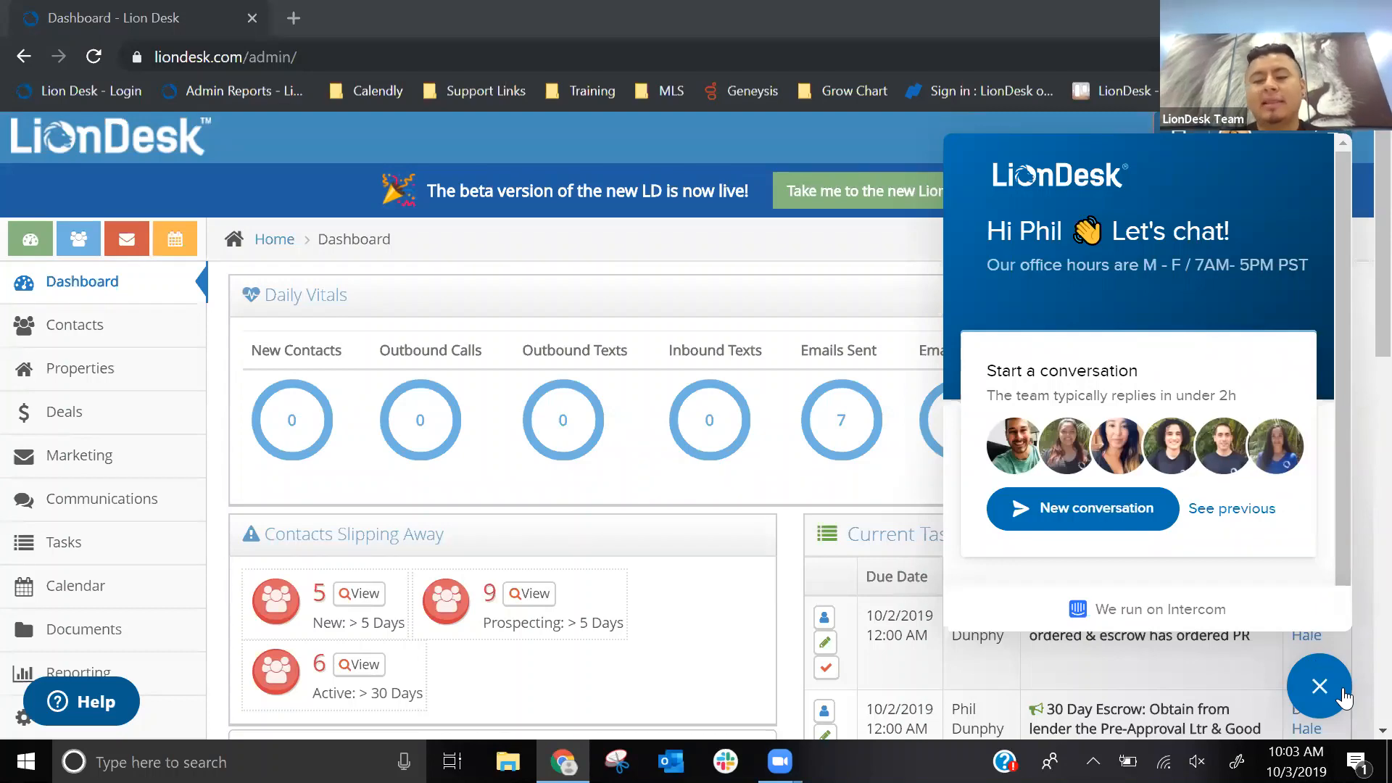
left_click(1342, 698)
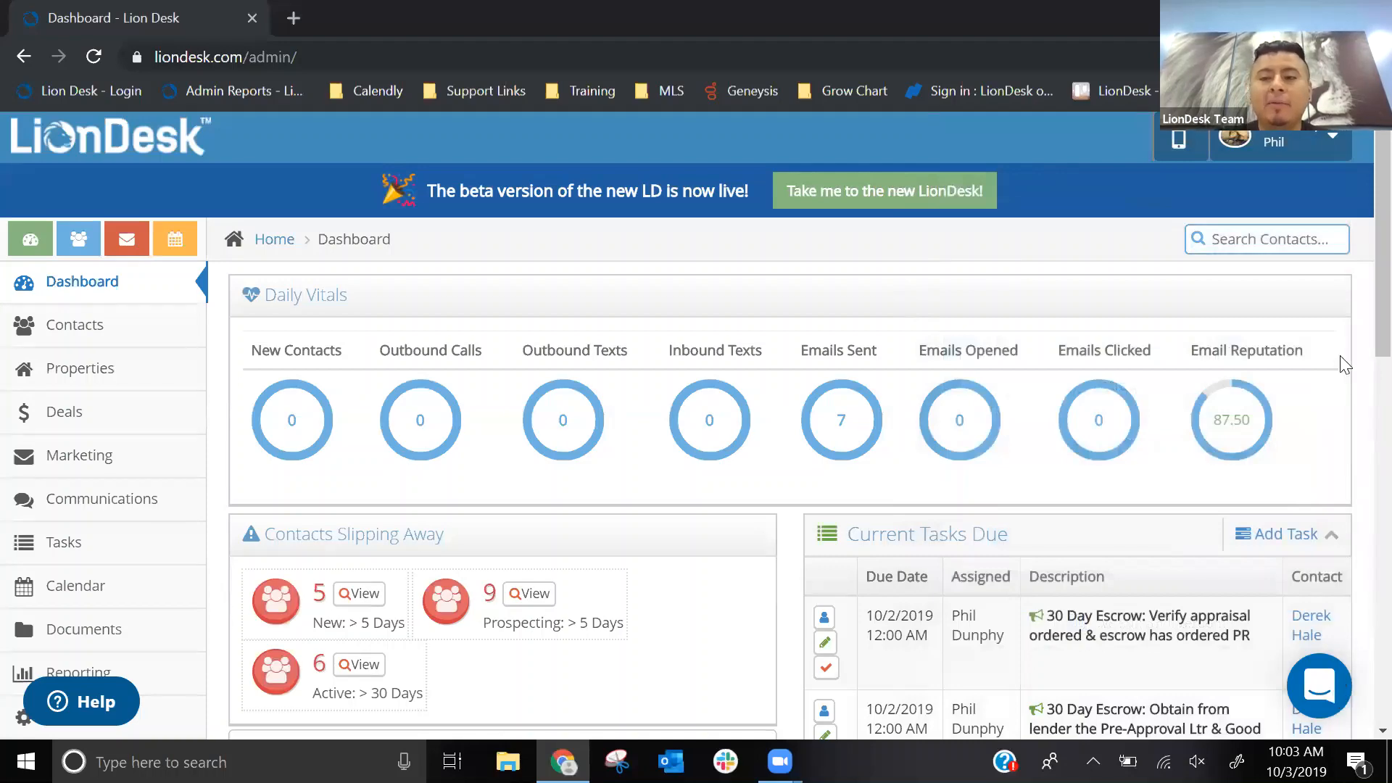
- Open the online Help Center and search its articles for "upload contacts"
scroll(109, 261, "down", 3)
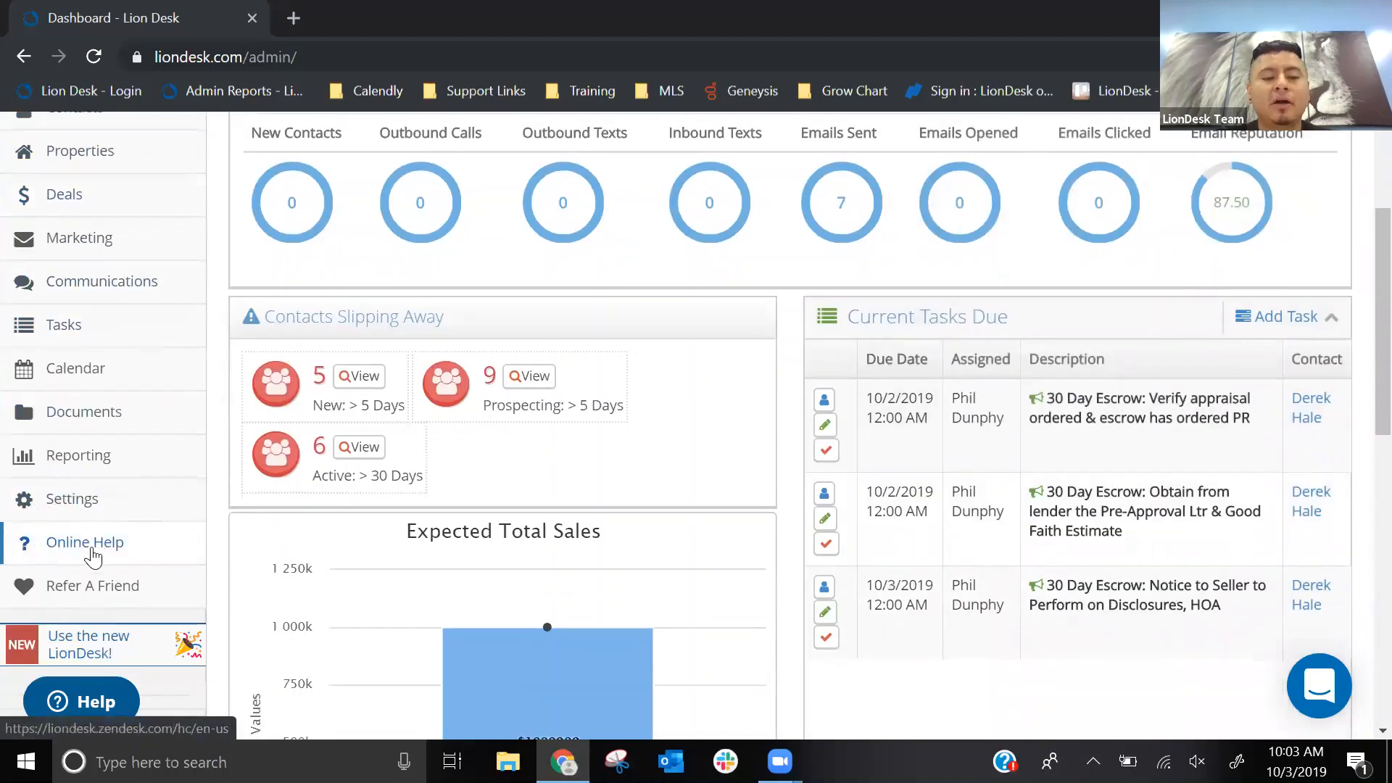
left_click(93, 551)
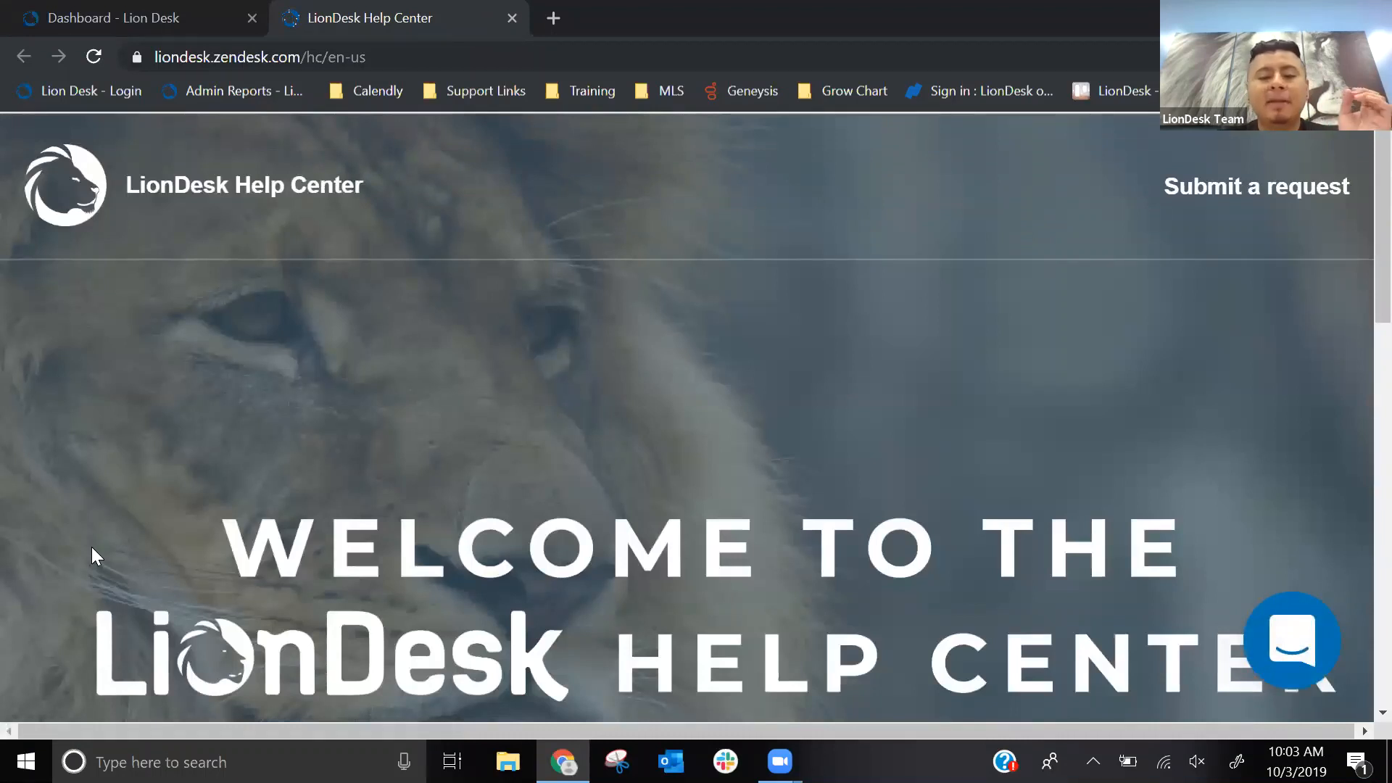
scroll(91, 547, "down", 4)
left_click(254, 497)
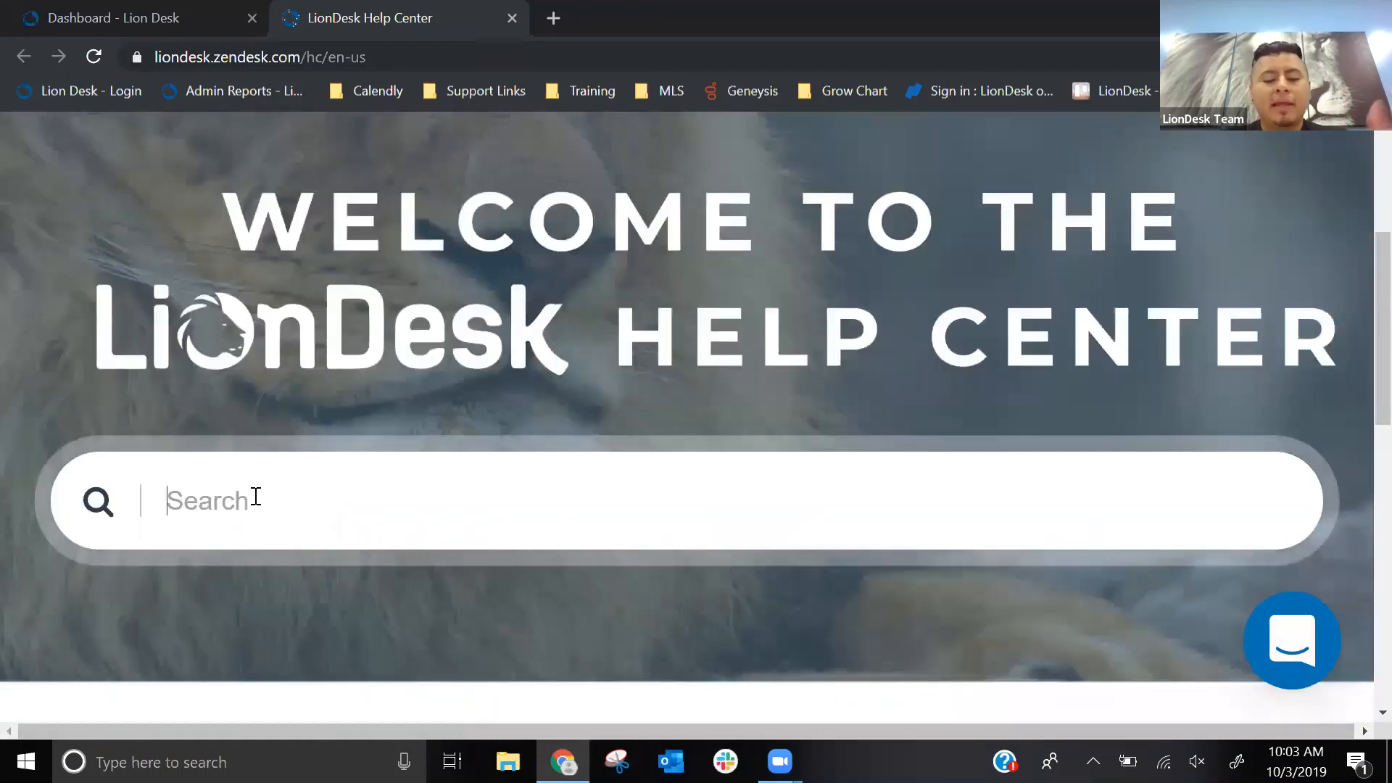
type("upload ")
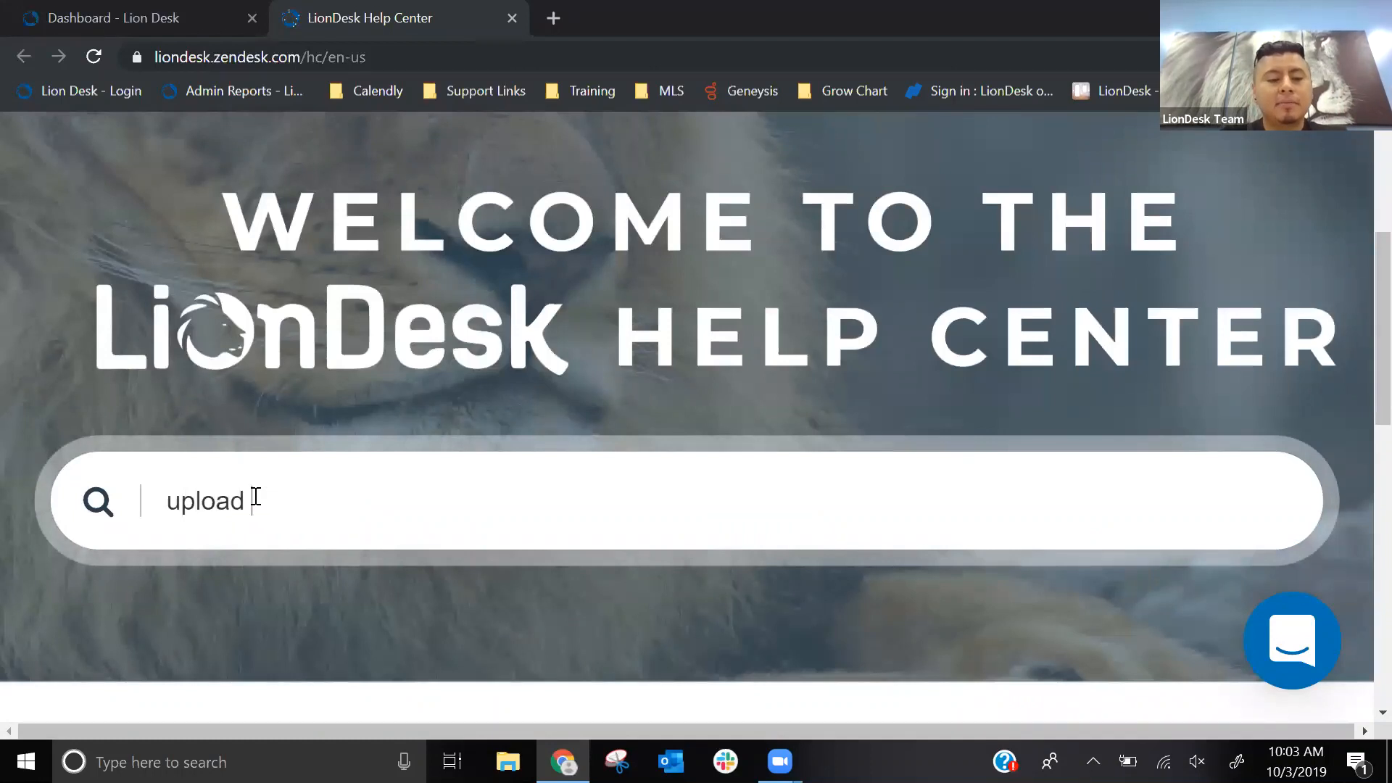
type("contacts")
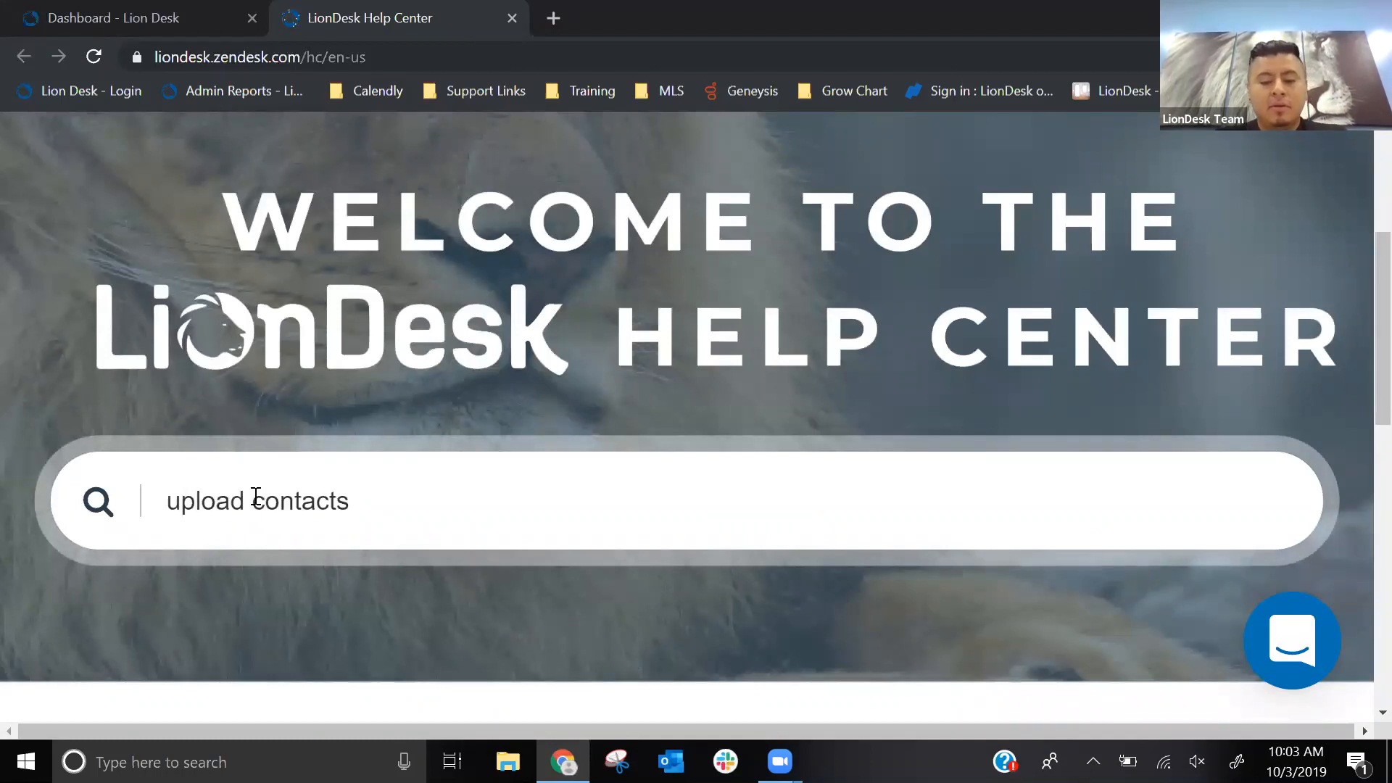
key("ctrl+minus")
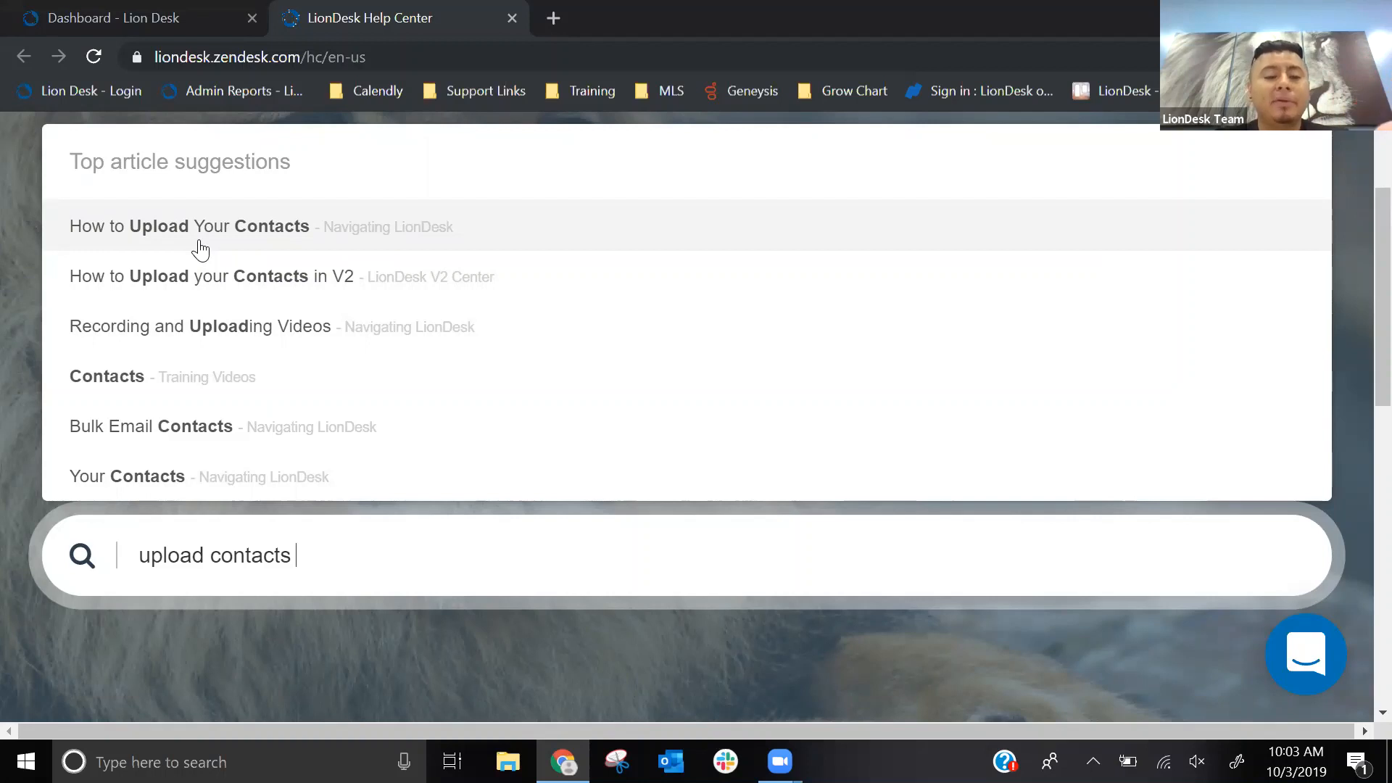
- Replace the Help Center search with "webinar" and open the LionDesk Webinars article
left_click_drag(326, 562, 32, 544)
key("BackSpace")
type("we")
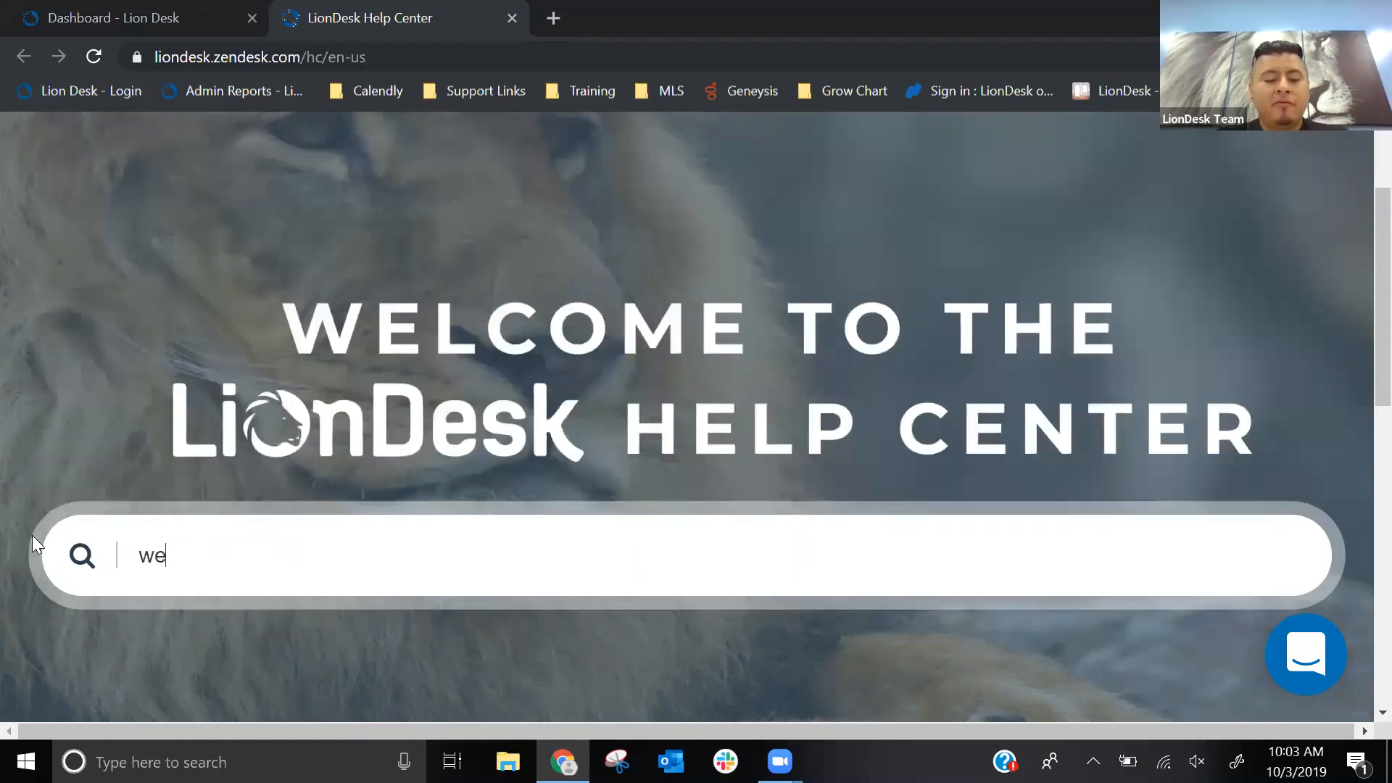
type("binar")
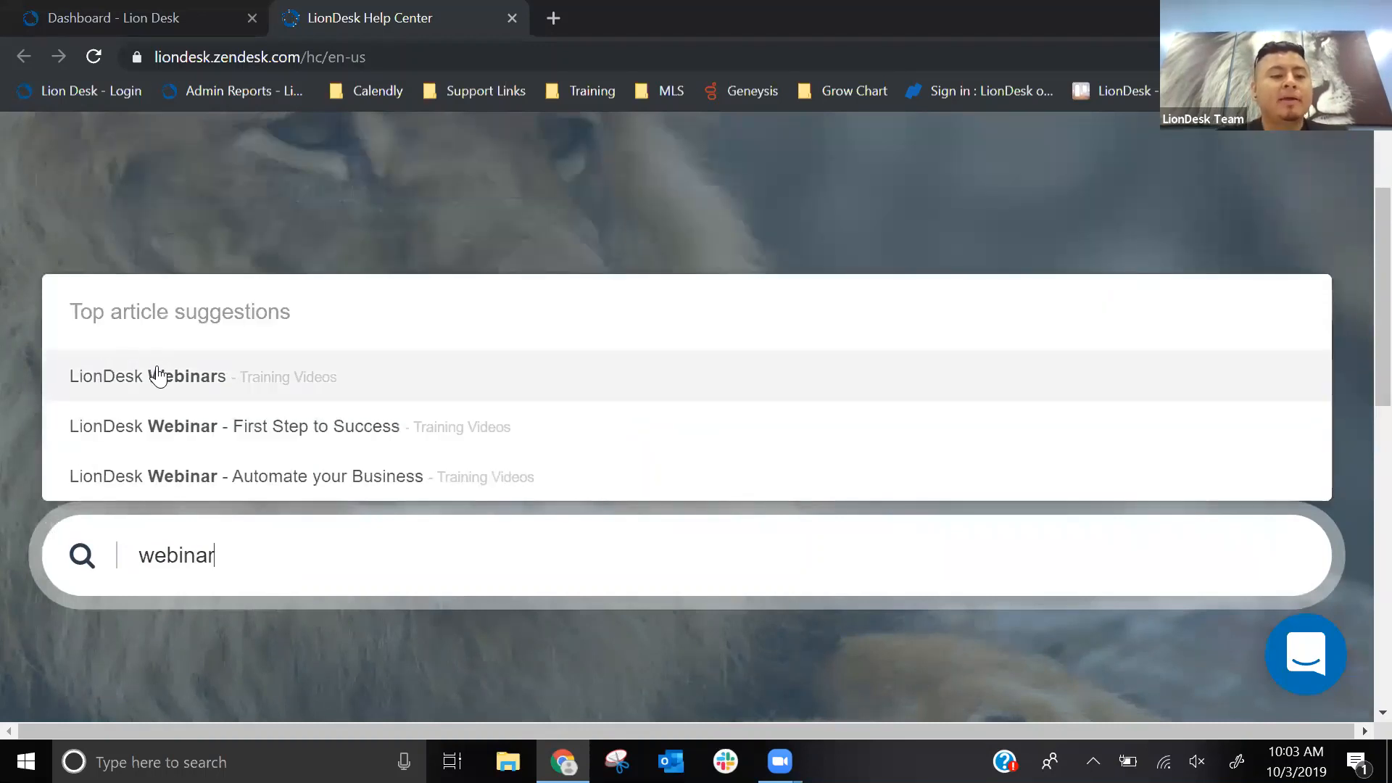
left_click(158, 378)
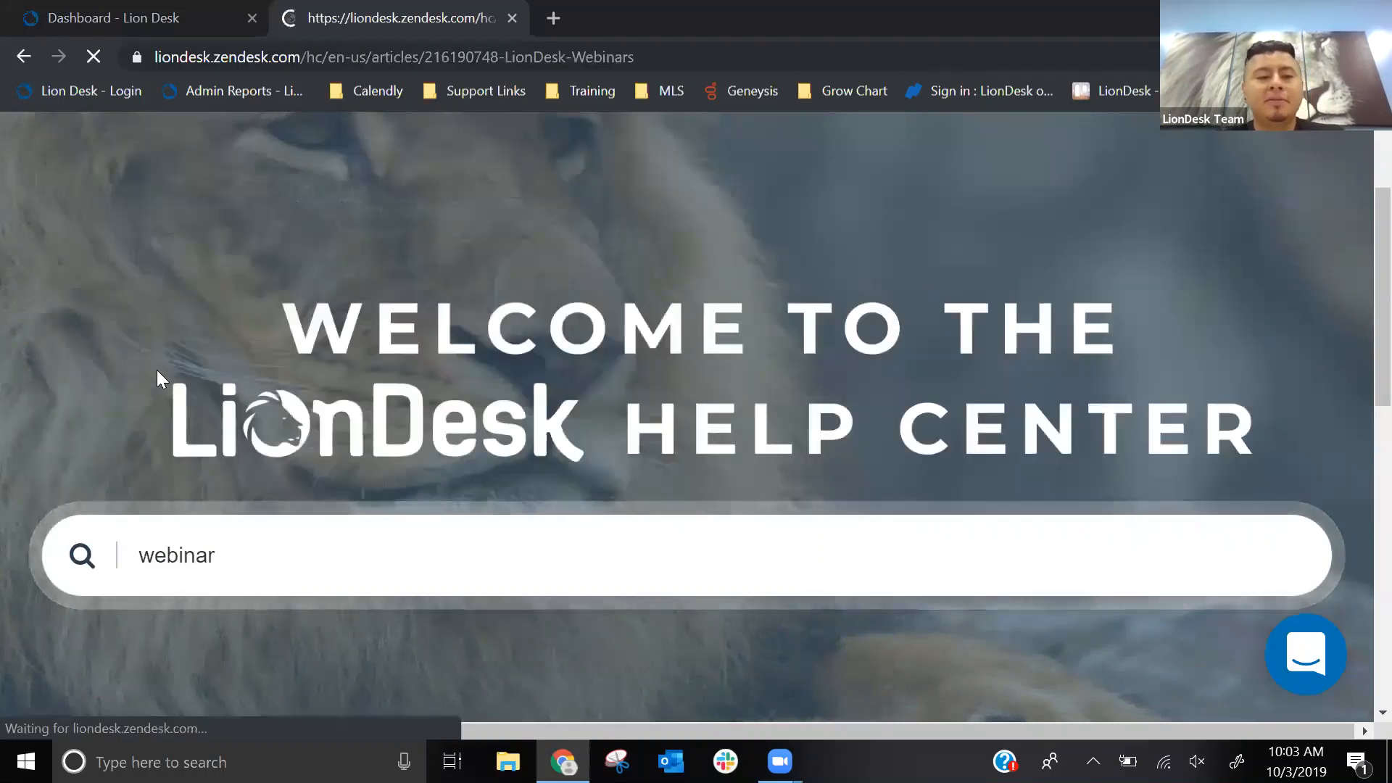
- Examine the weekly Office Hours registration link and the Office Hours Playlist link in the webinars article
scroll(472, 288, "down", 5)
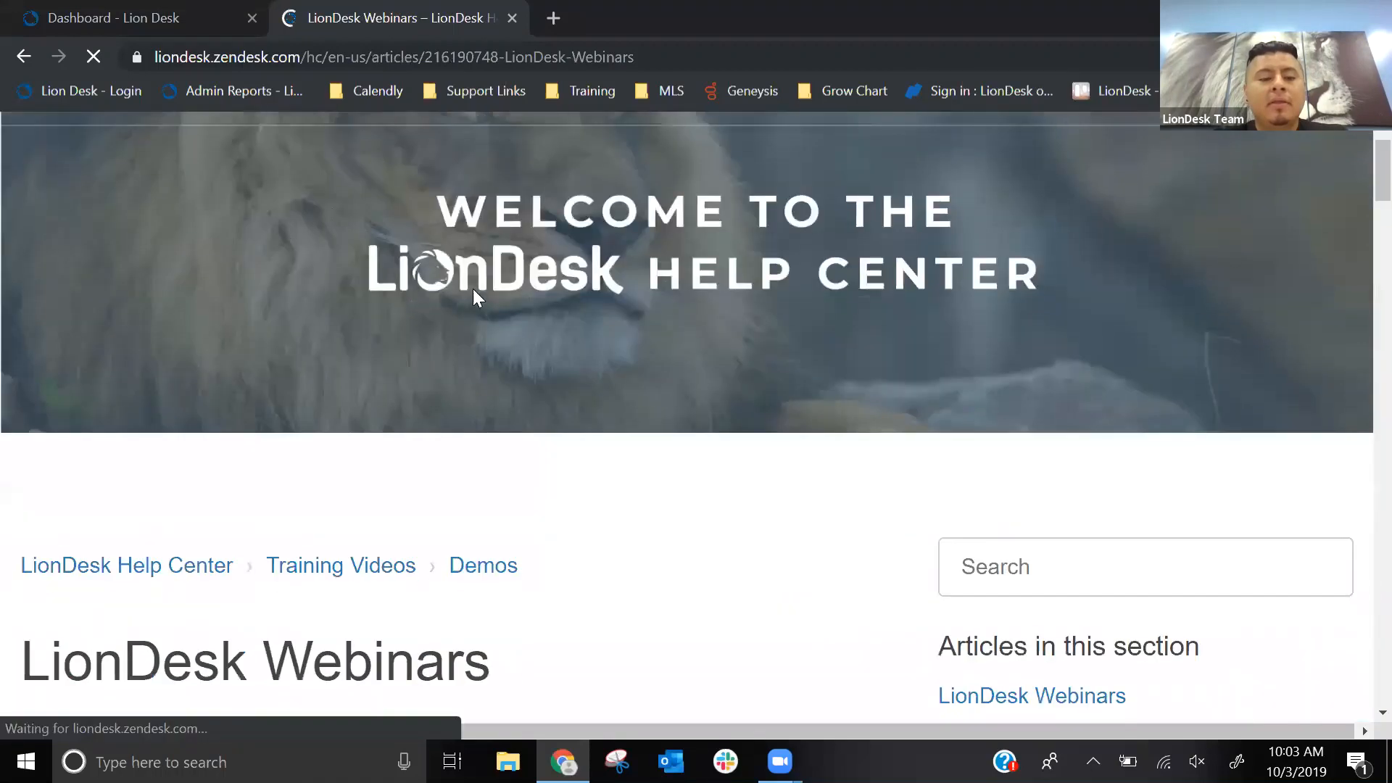
scroll(501, 286, "down", 2)
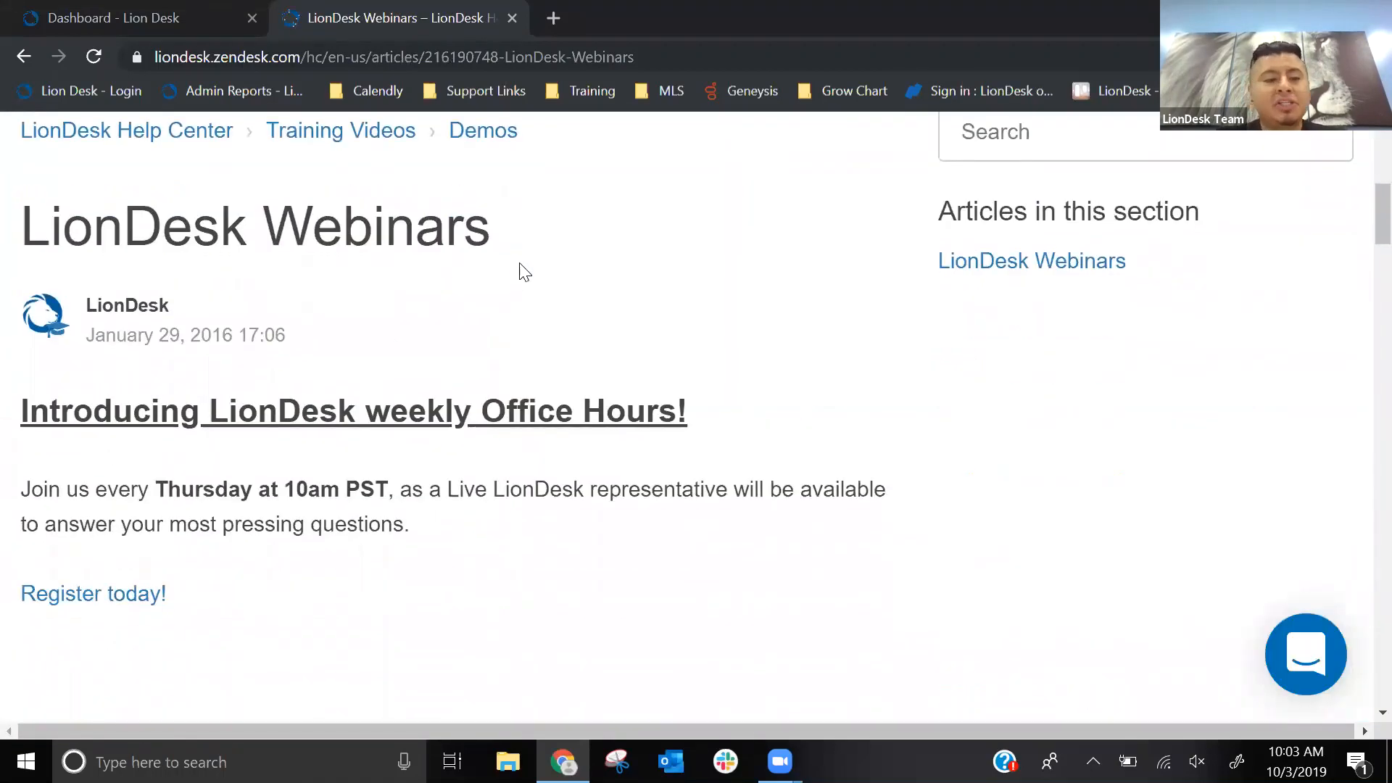
left_click(115, 601)
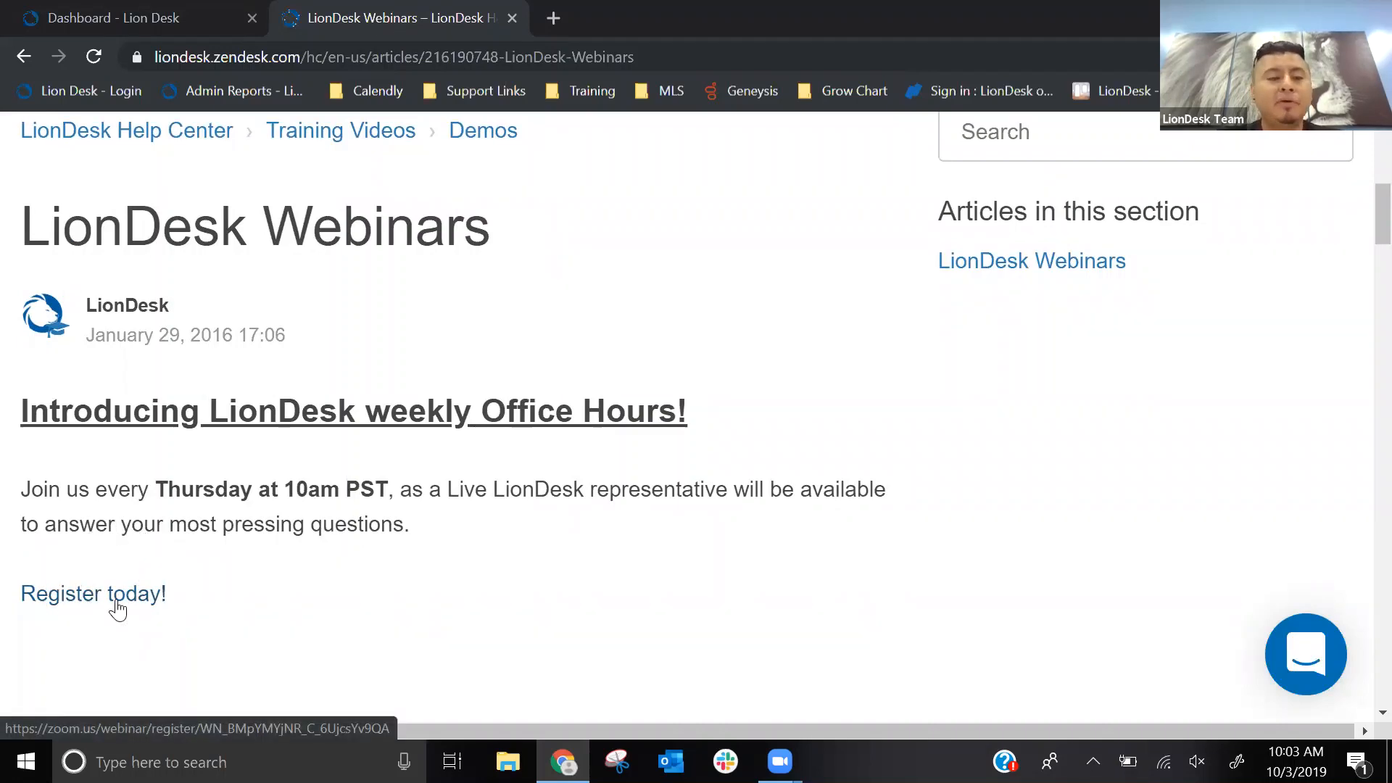
scroll(240, 546, "down", 6)
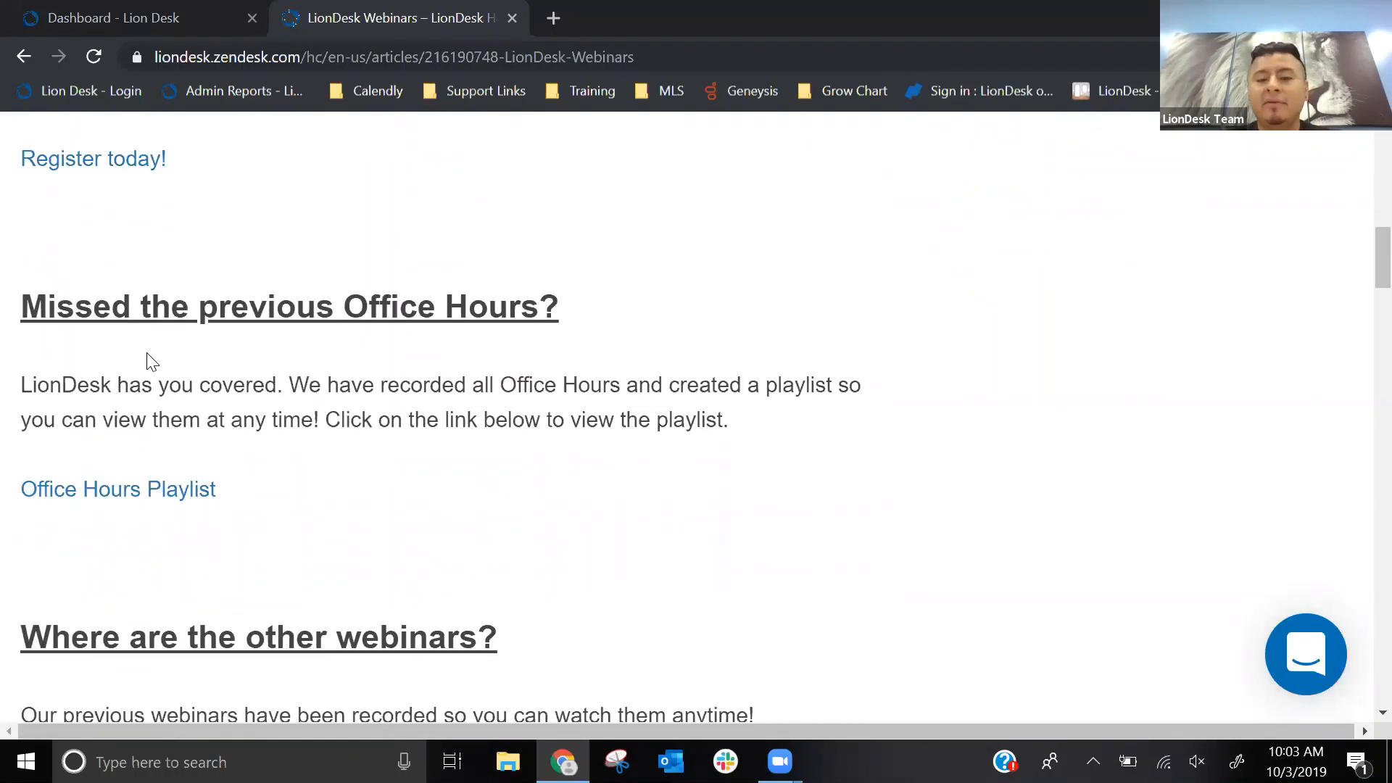
left_click(119, 492)
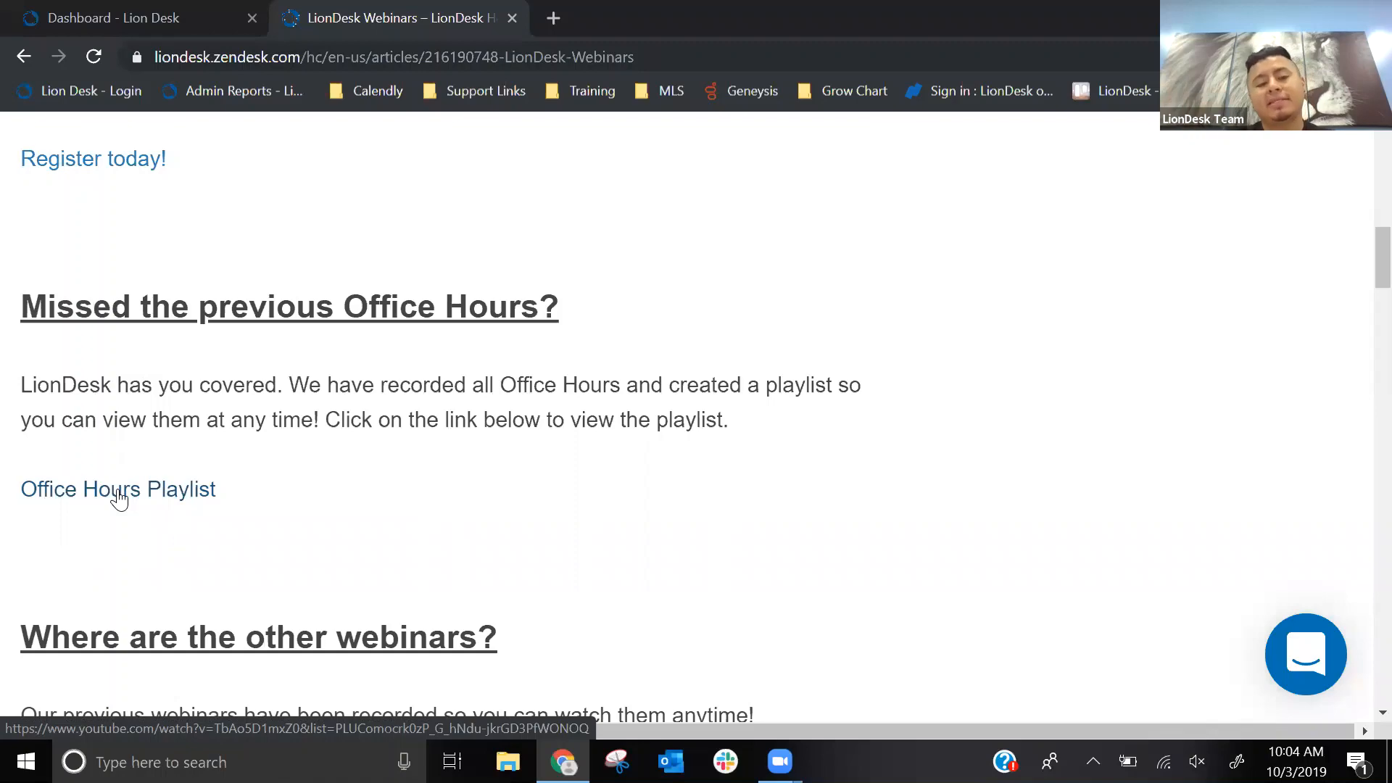
- Review the recorded webinars First Step to Success, Automate your Business and Streamline your Business with their topics
scroll(290, 413, "down", 4)
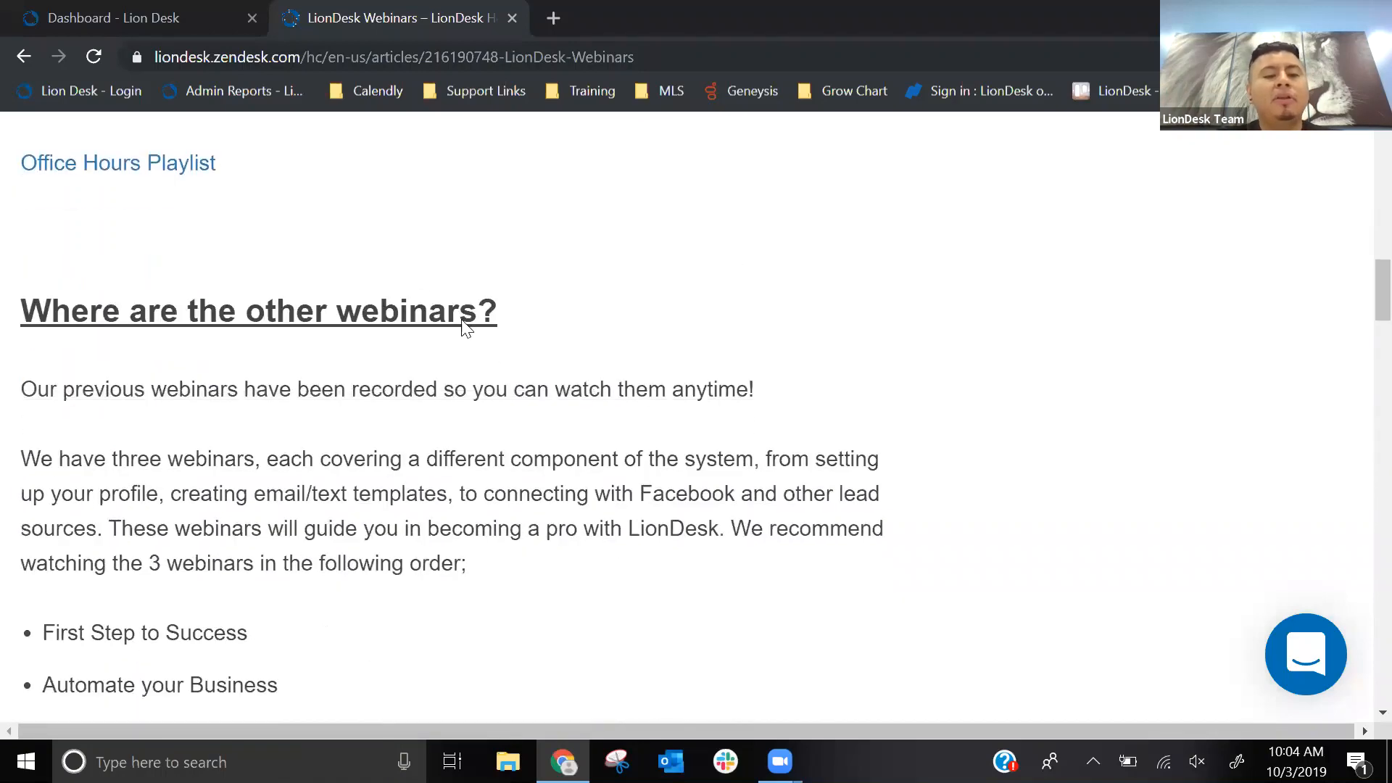
scroll(466, 333, "down", 3)
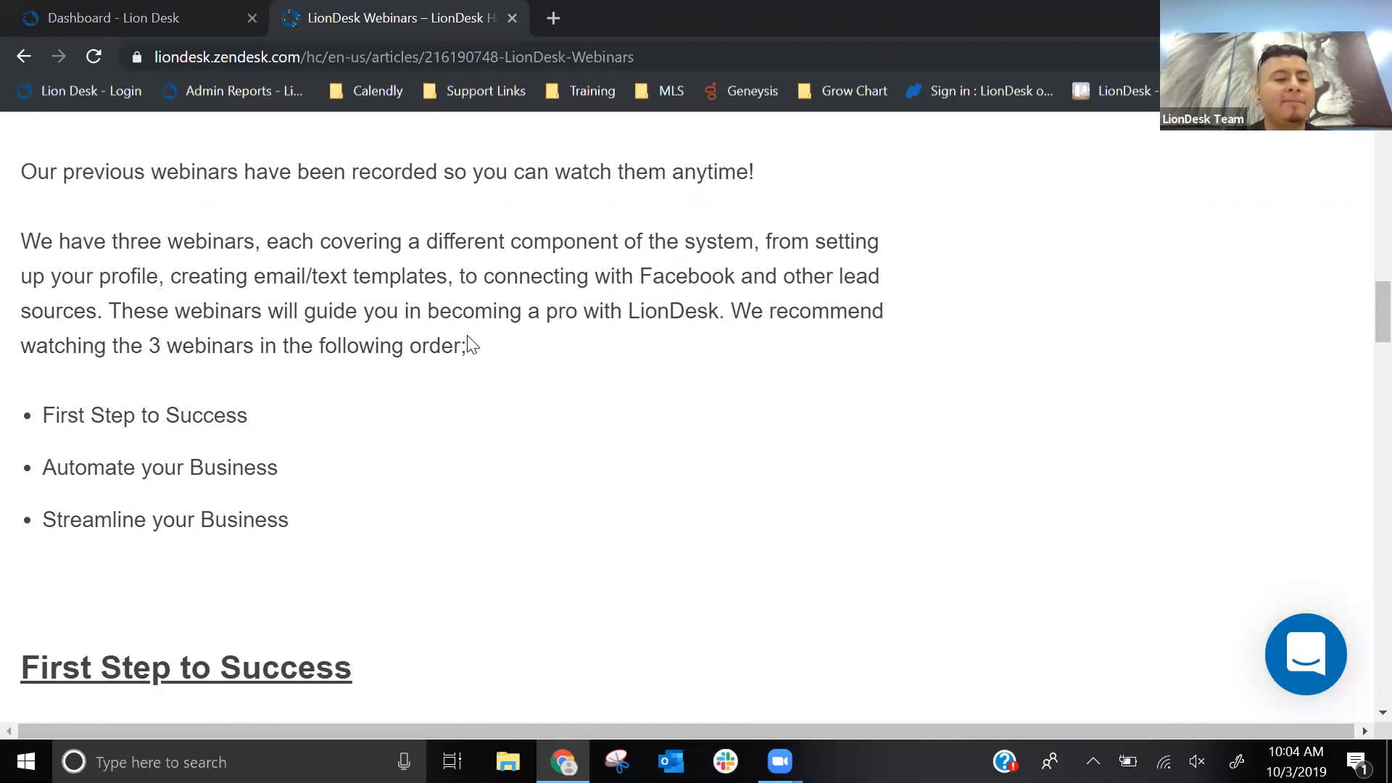
left_click(118, 415)
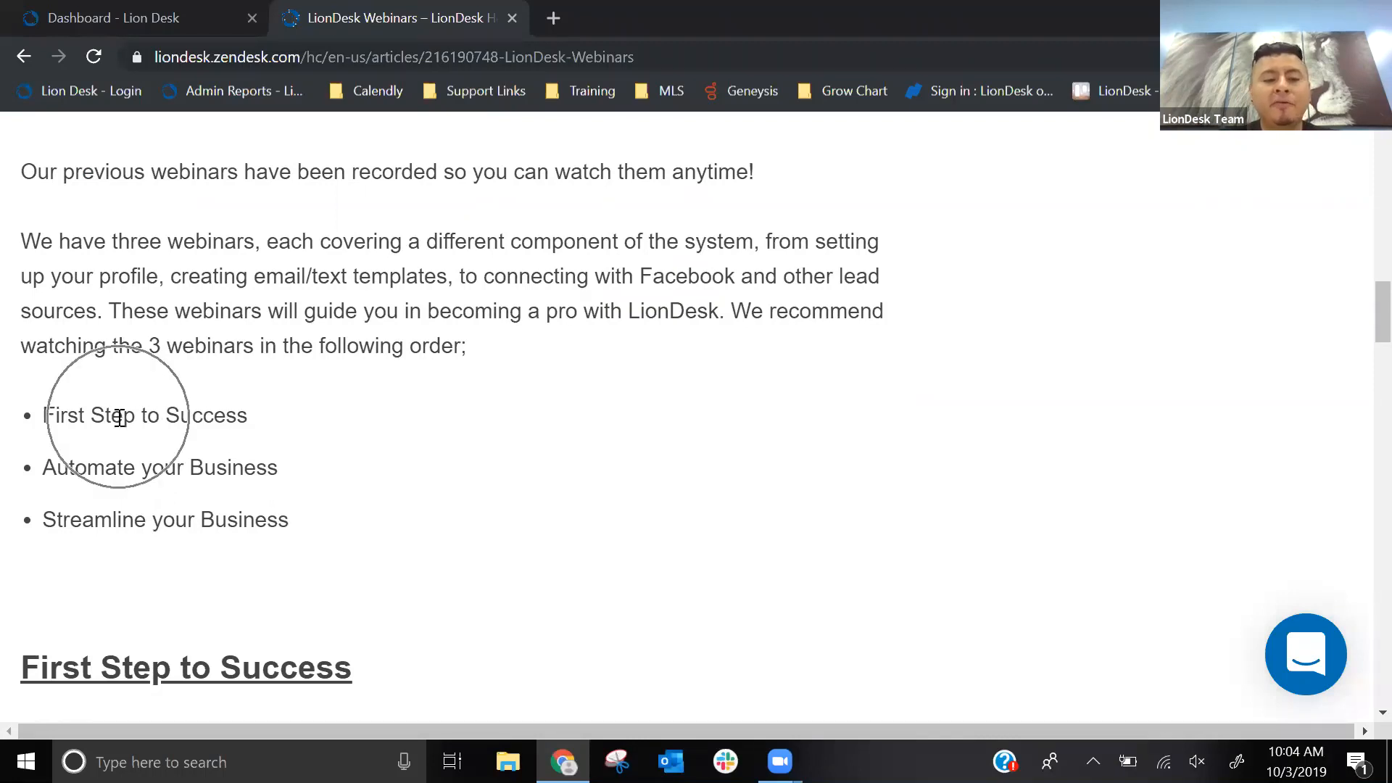
left_click(119, 465)
left_click(132, 516)
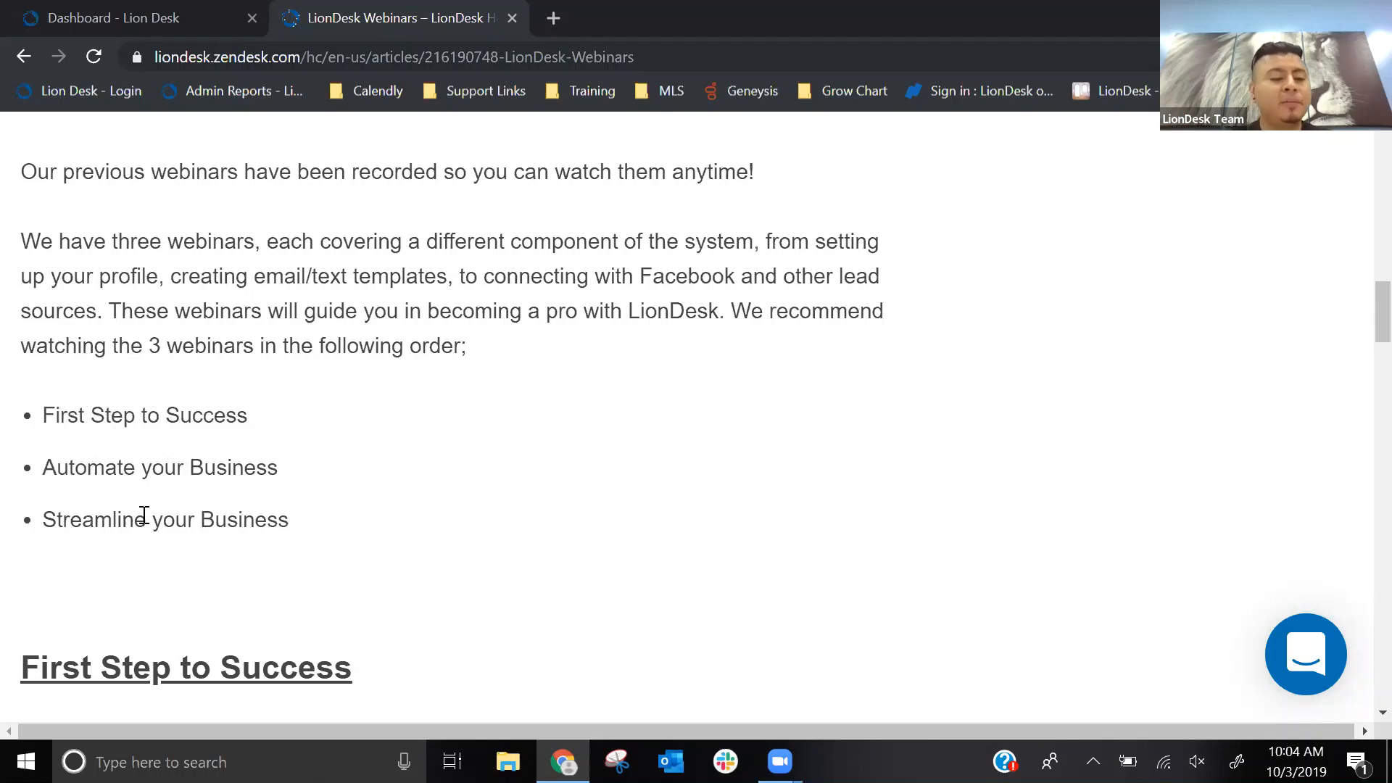
scroll(388, 472, "down", 5)
scroll(796, 379, "down", 2)
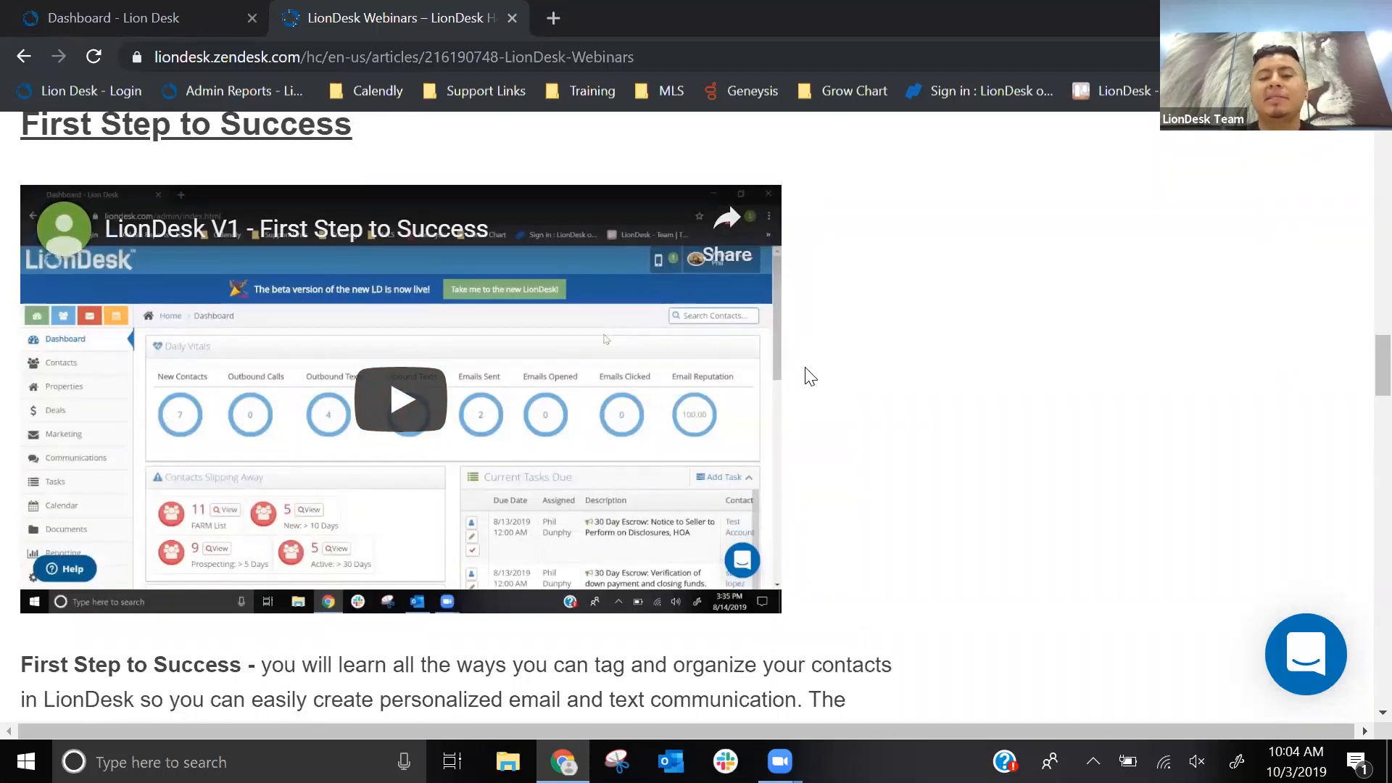
scroll(809, 377, "down", 13)
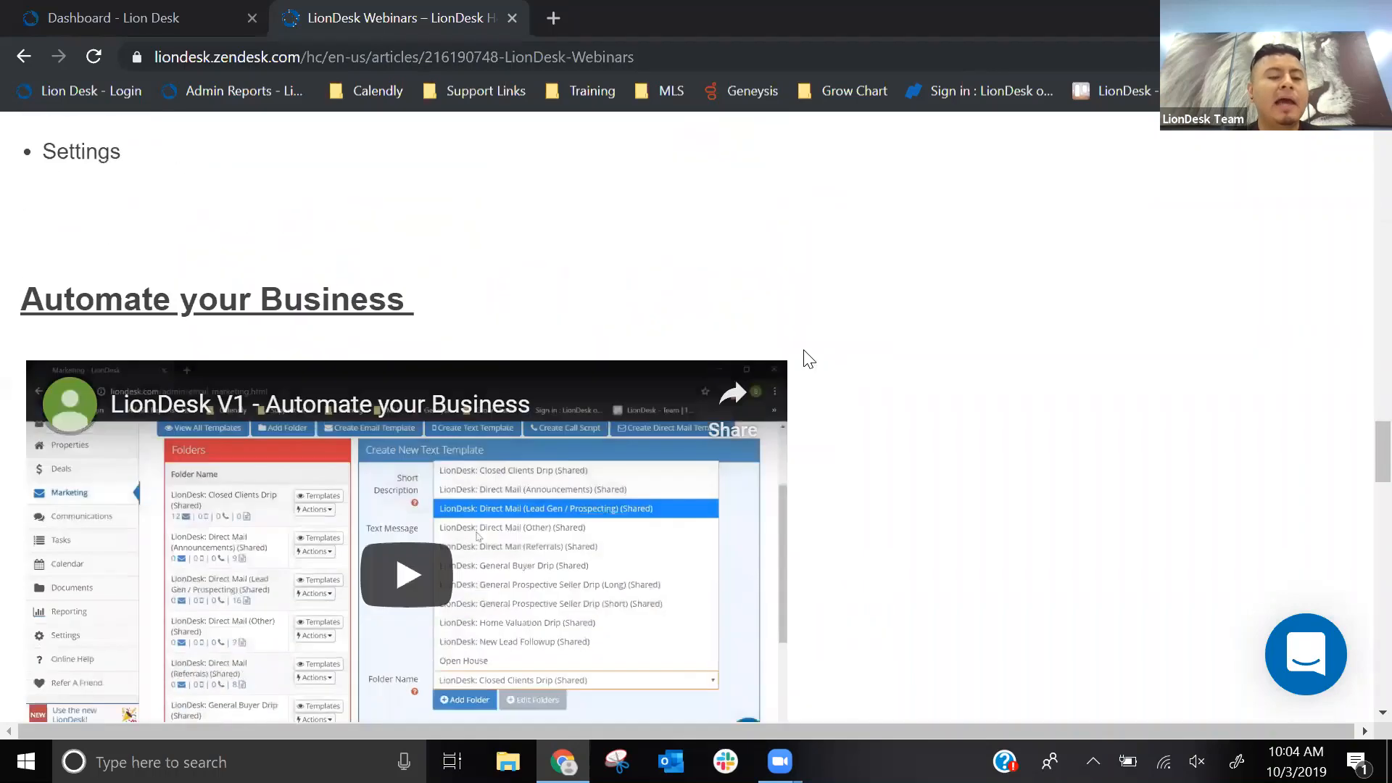
scroll(804, 352, "down", 3)
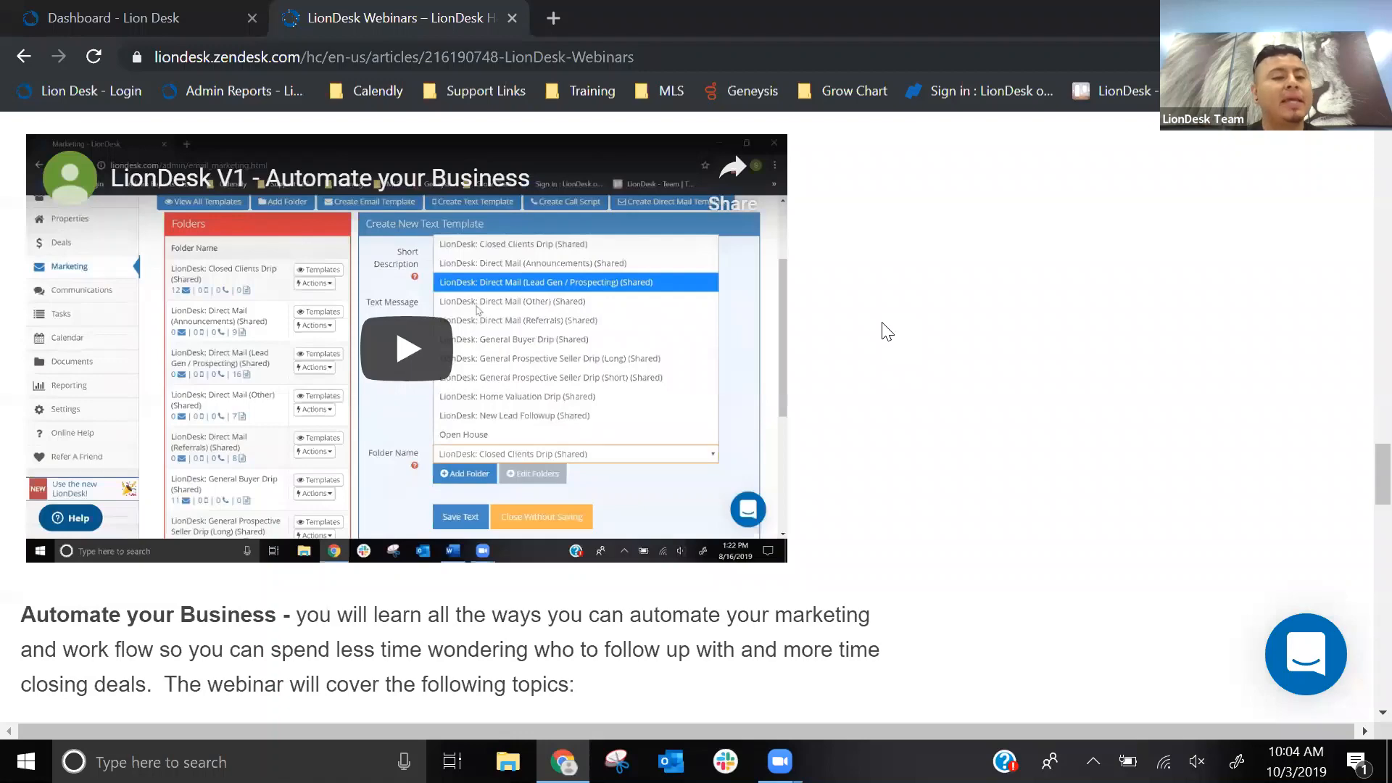
scroll(885, 331, "down", 12)
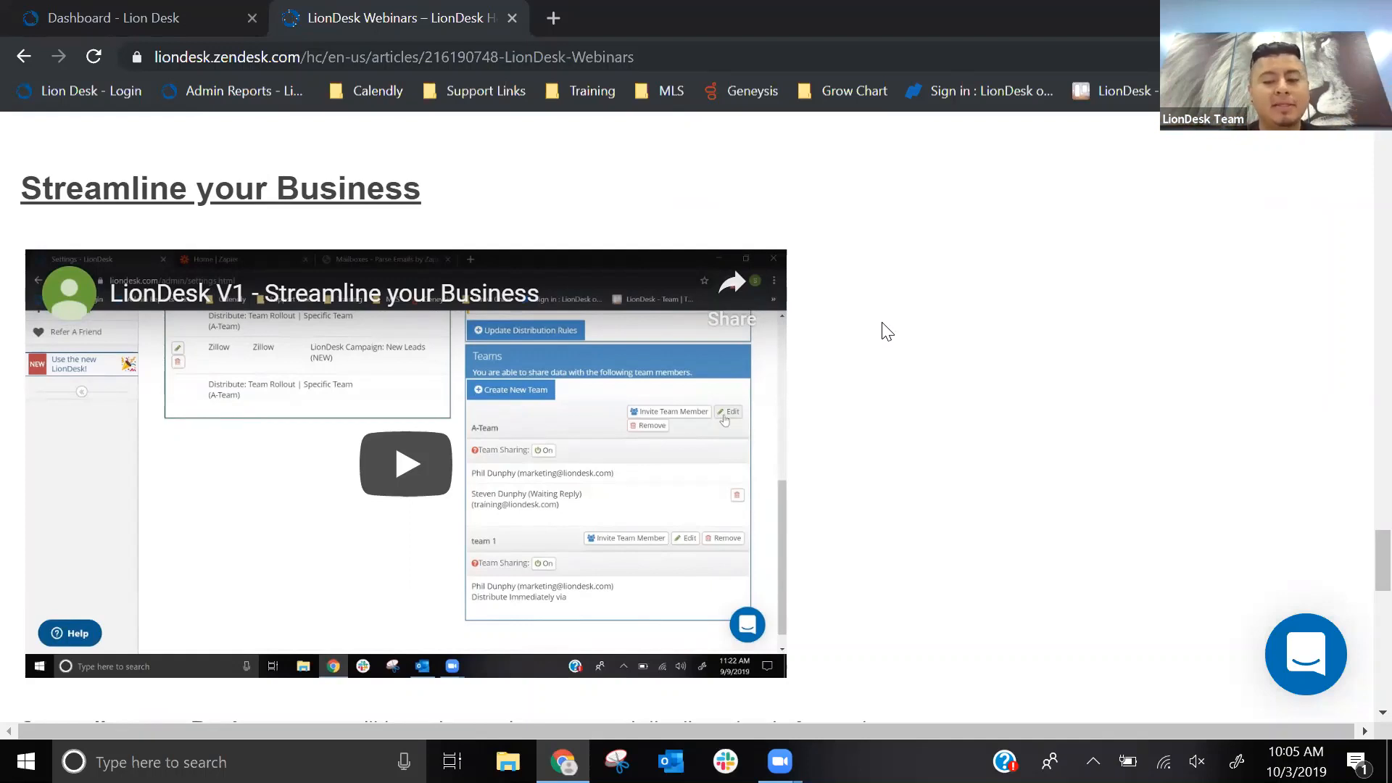
scroll(887, 331, "up", 15)
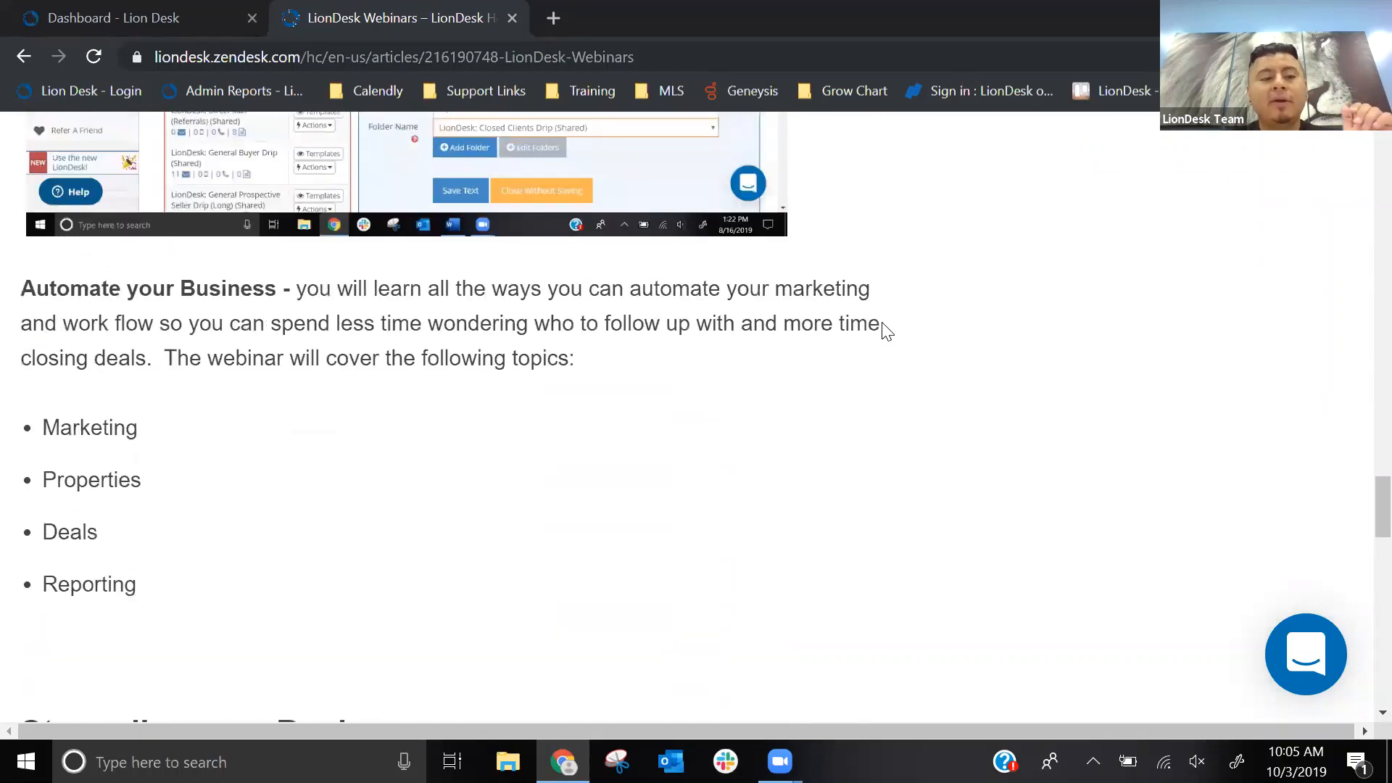
scroll(887, 331, "up", 8)
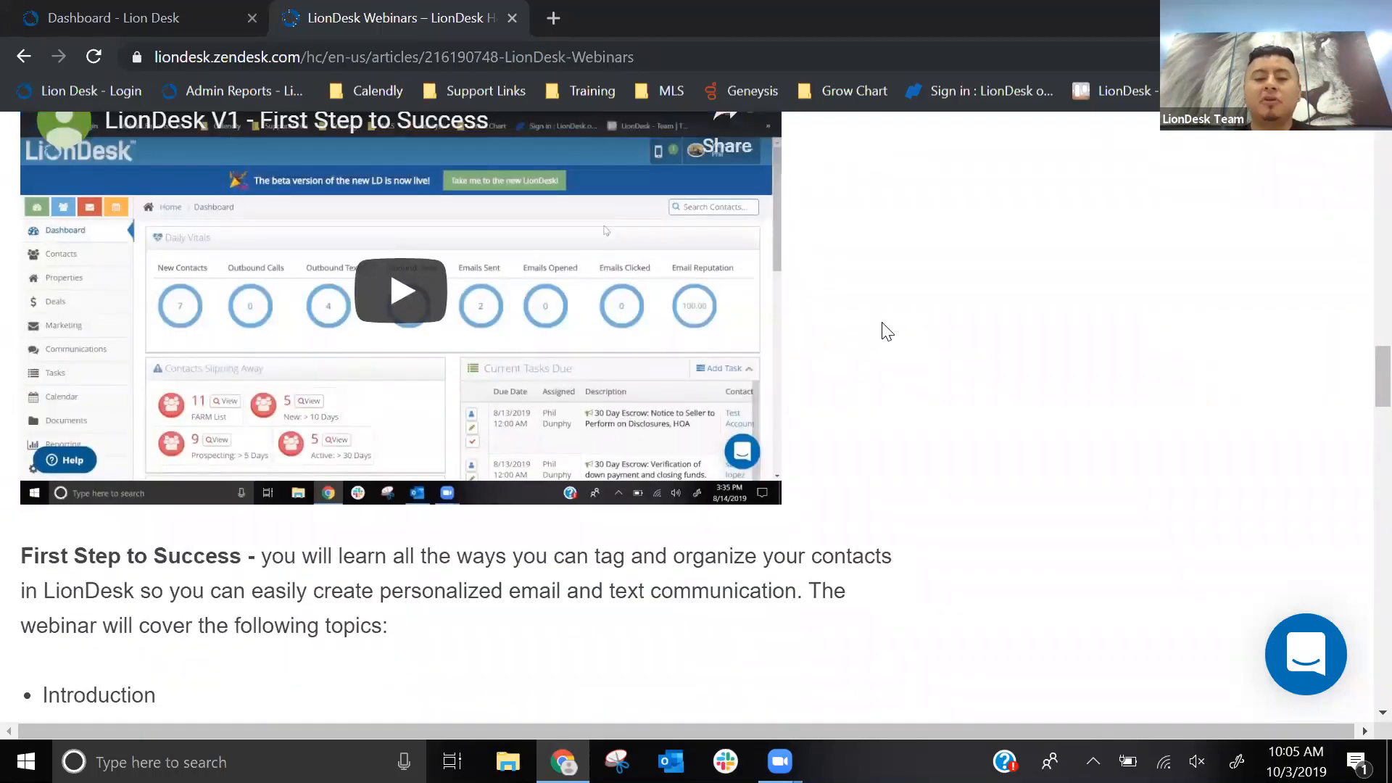
scroll(887, 331, "up", 15)
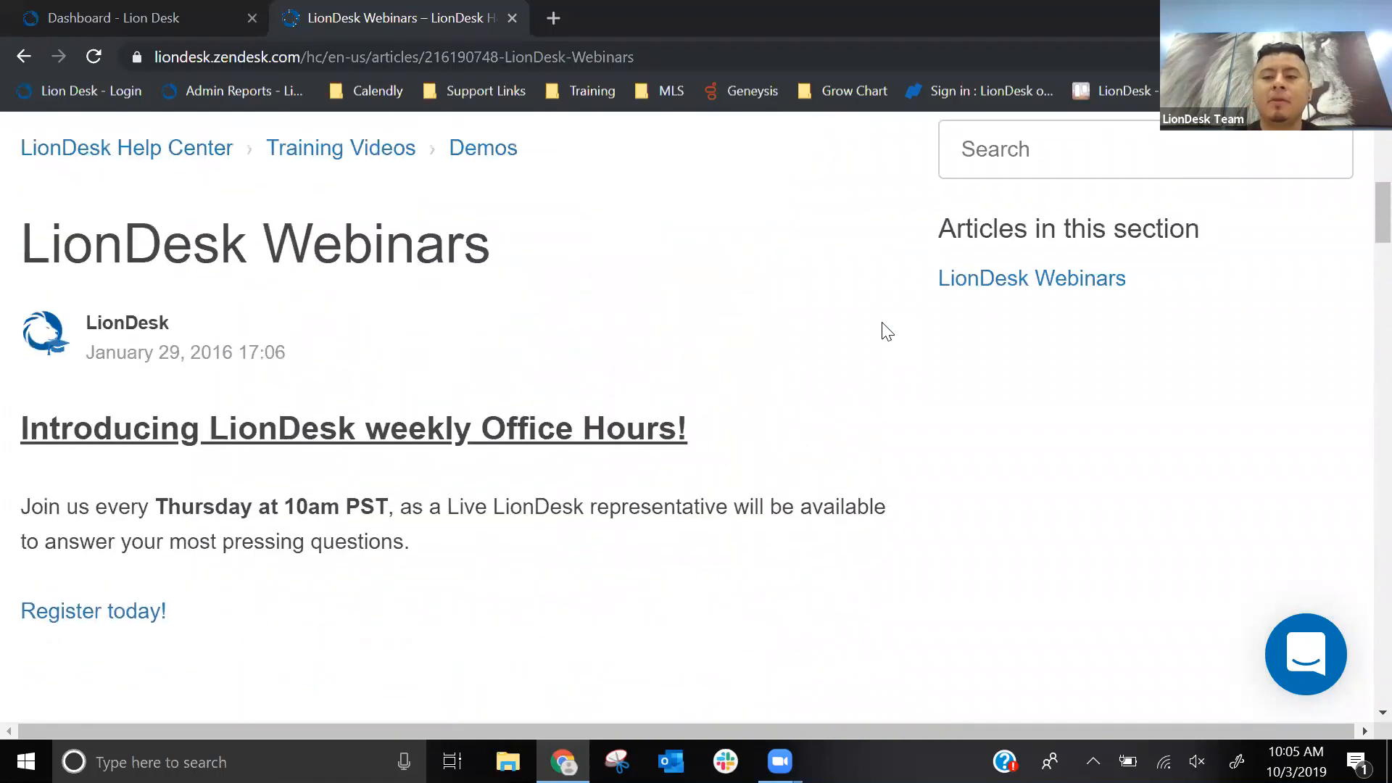
scroll(881, 322, "up", 1)
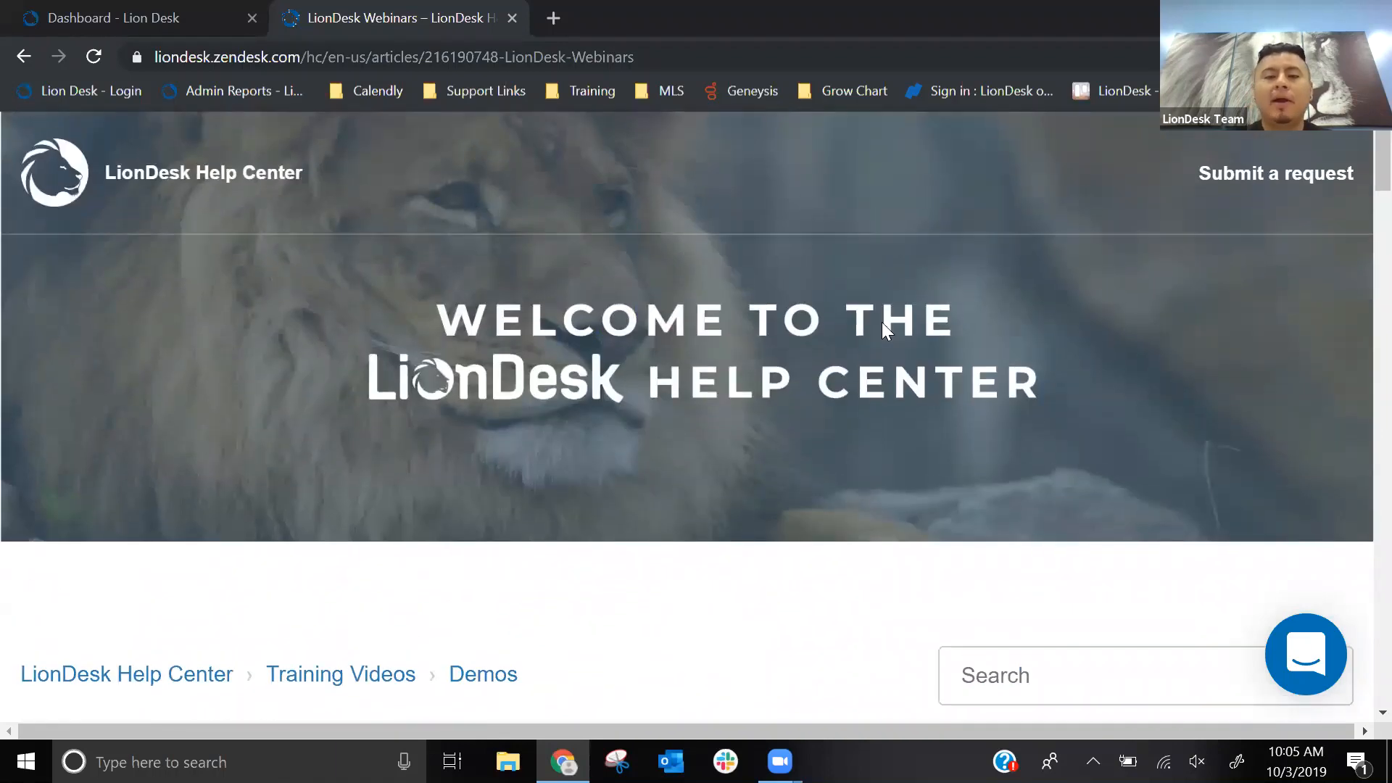
- Close the Help Center page and switch to the new LionDesk beta with its navigation labels expanded
left_click(512, 18)
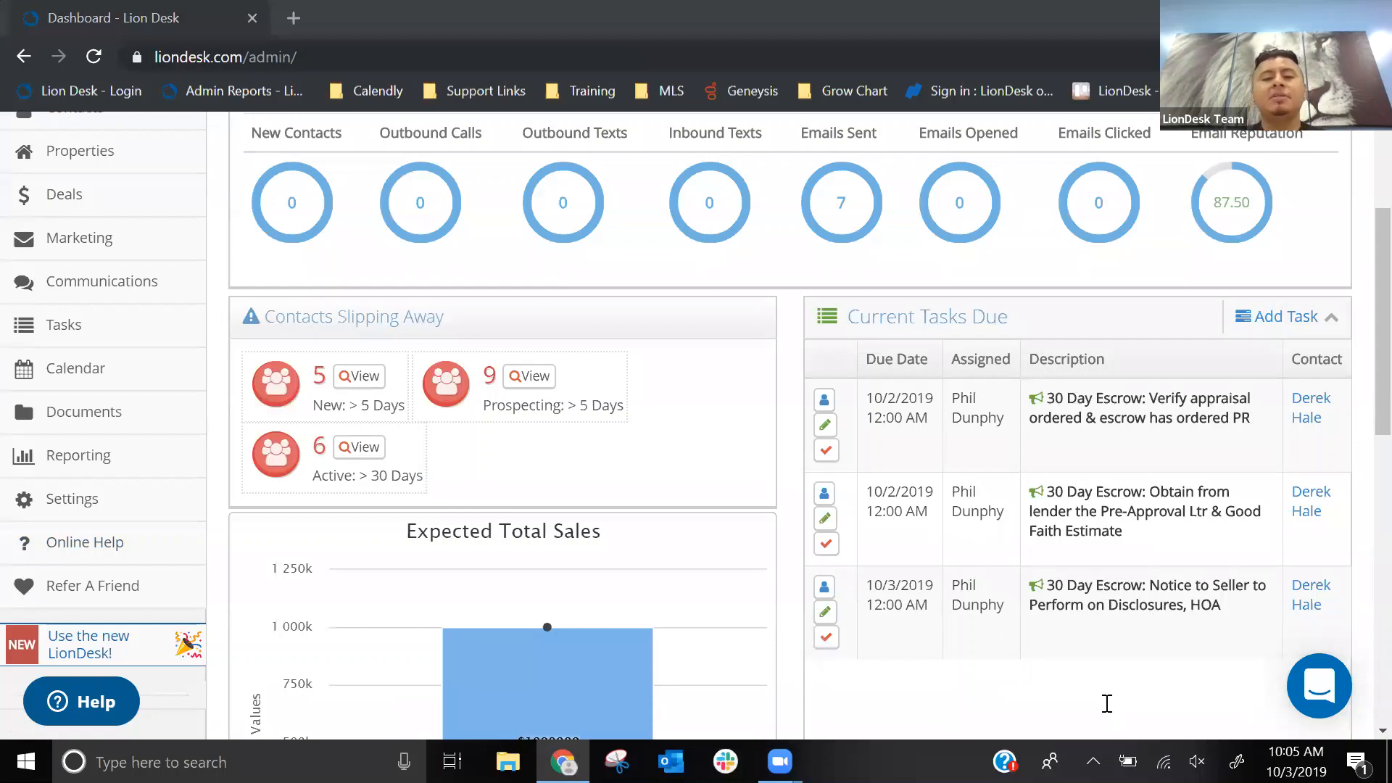
scroll(794, 401, "up", 3)
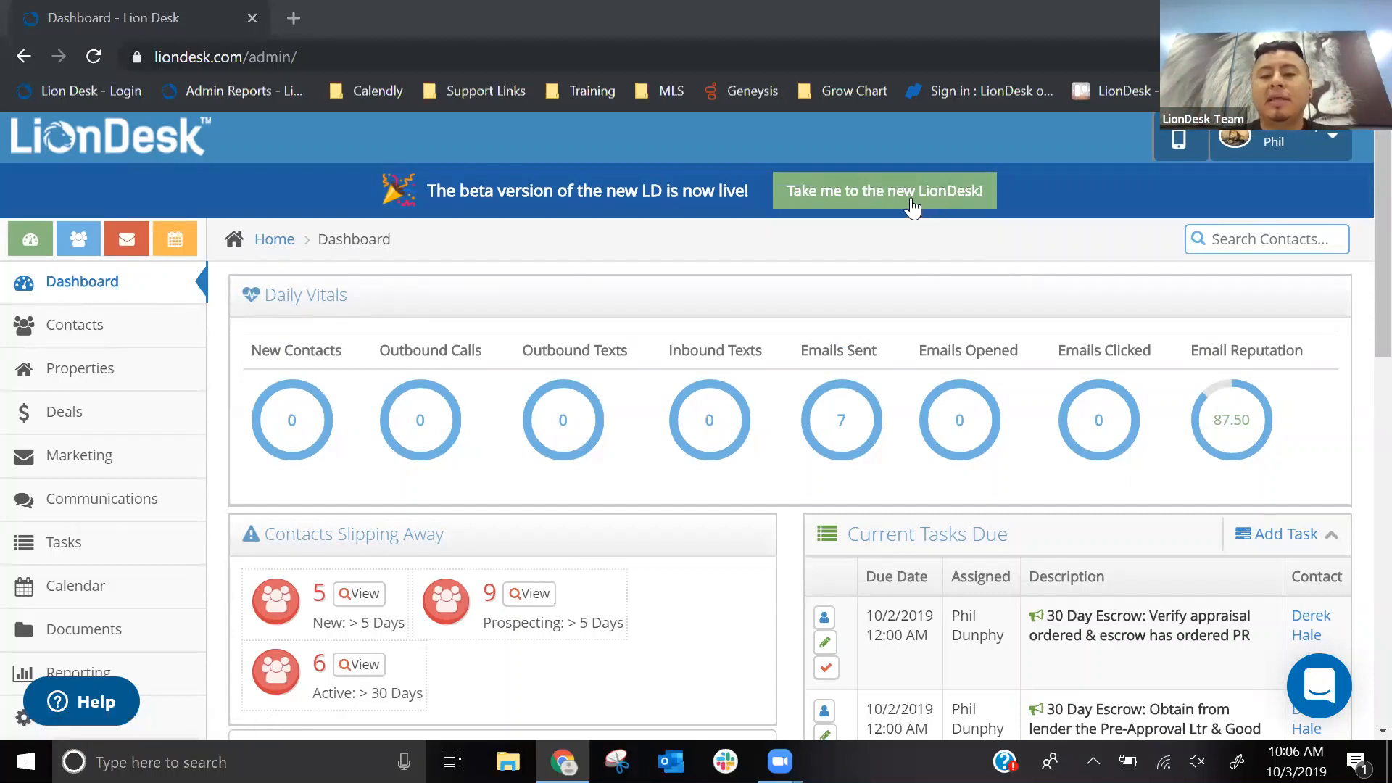
left_click(885, 198)
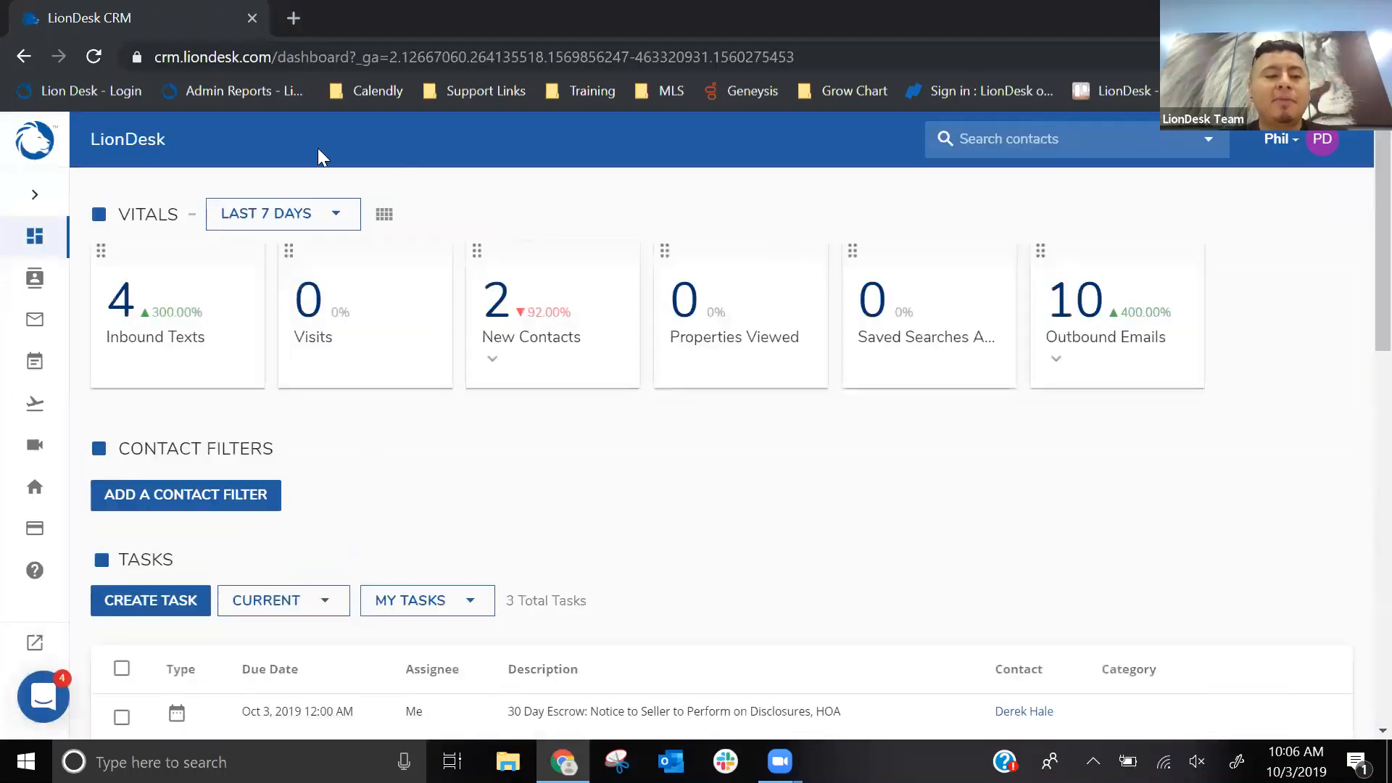
left_click(32, 196)
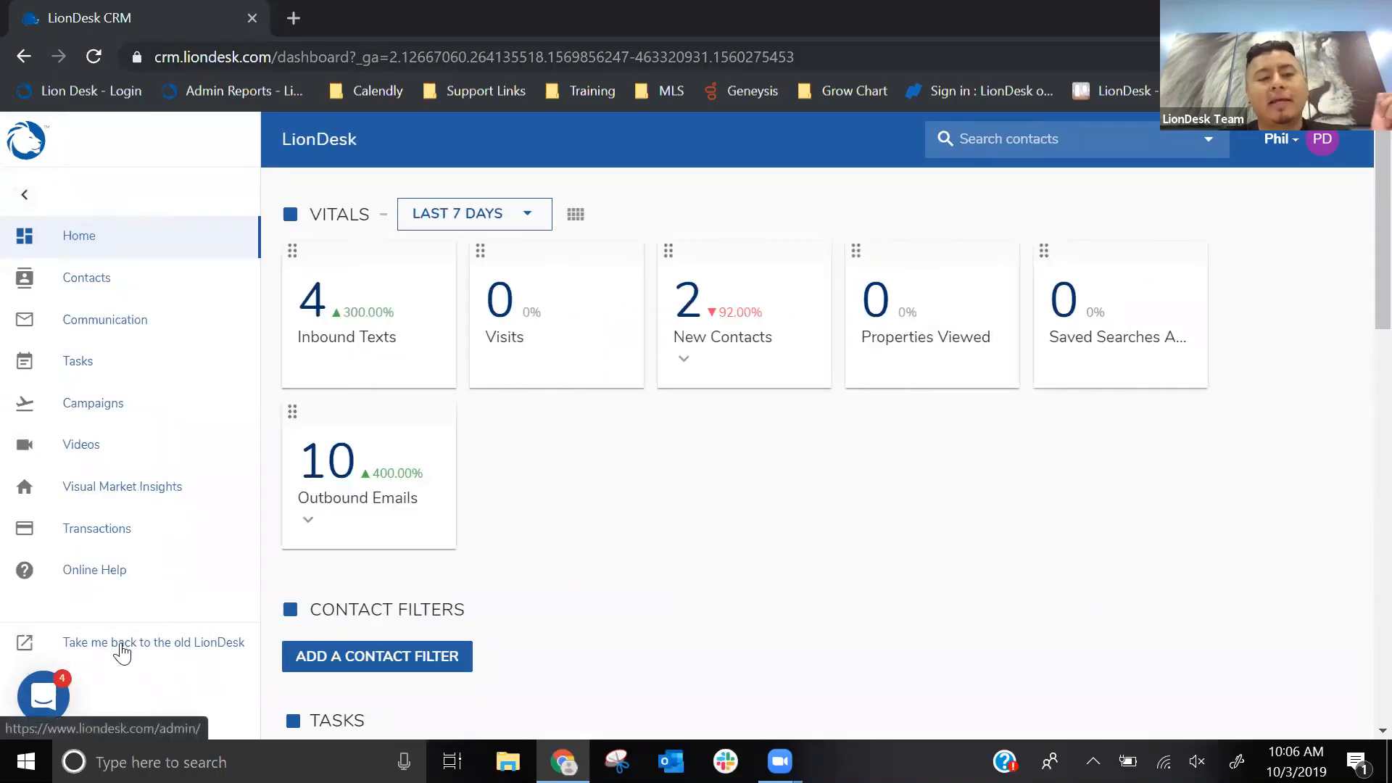
- Return to the old LionDesk and visit the Contacts page, ending on the Marketing page
left_click(122, 650)
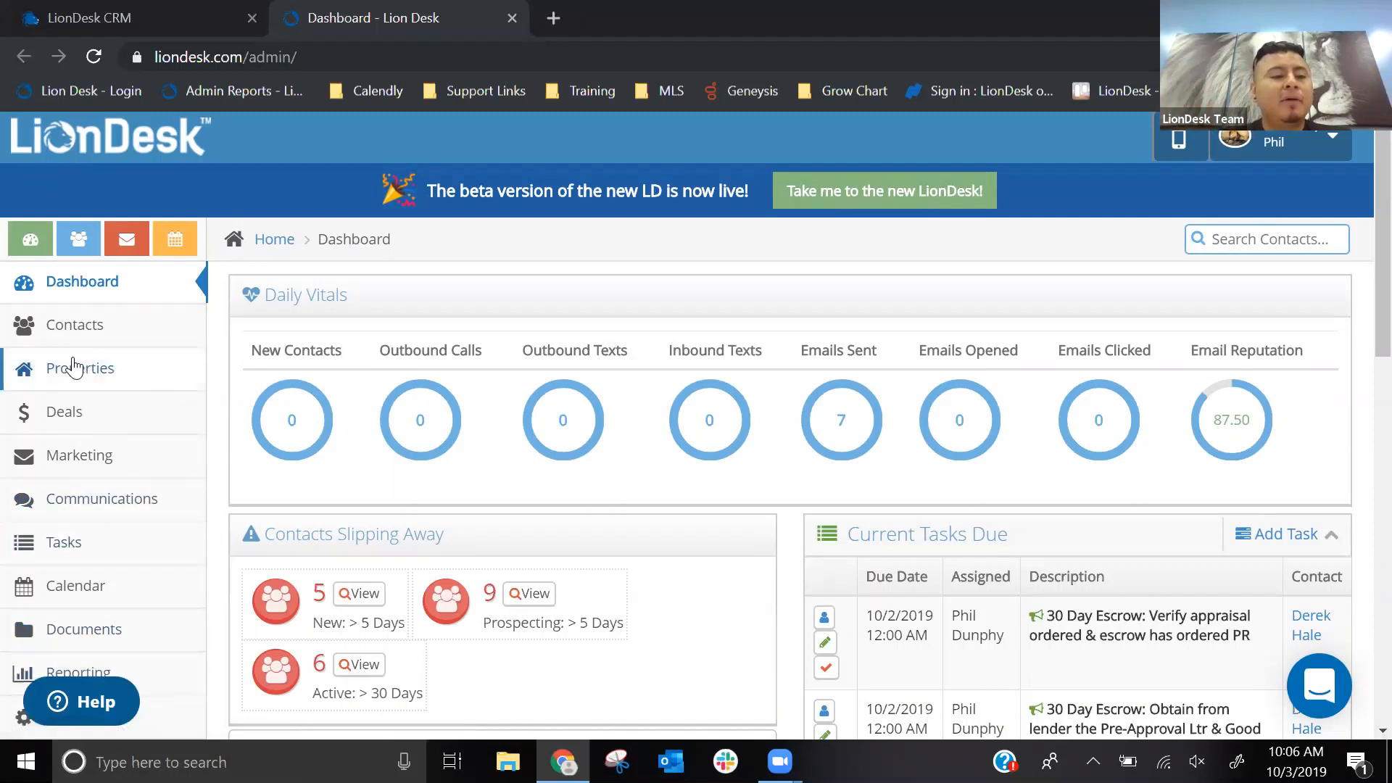
left_click(63, 334)
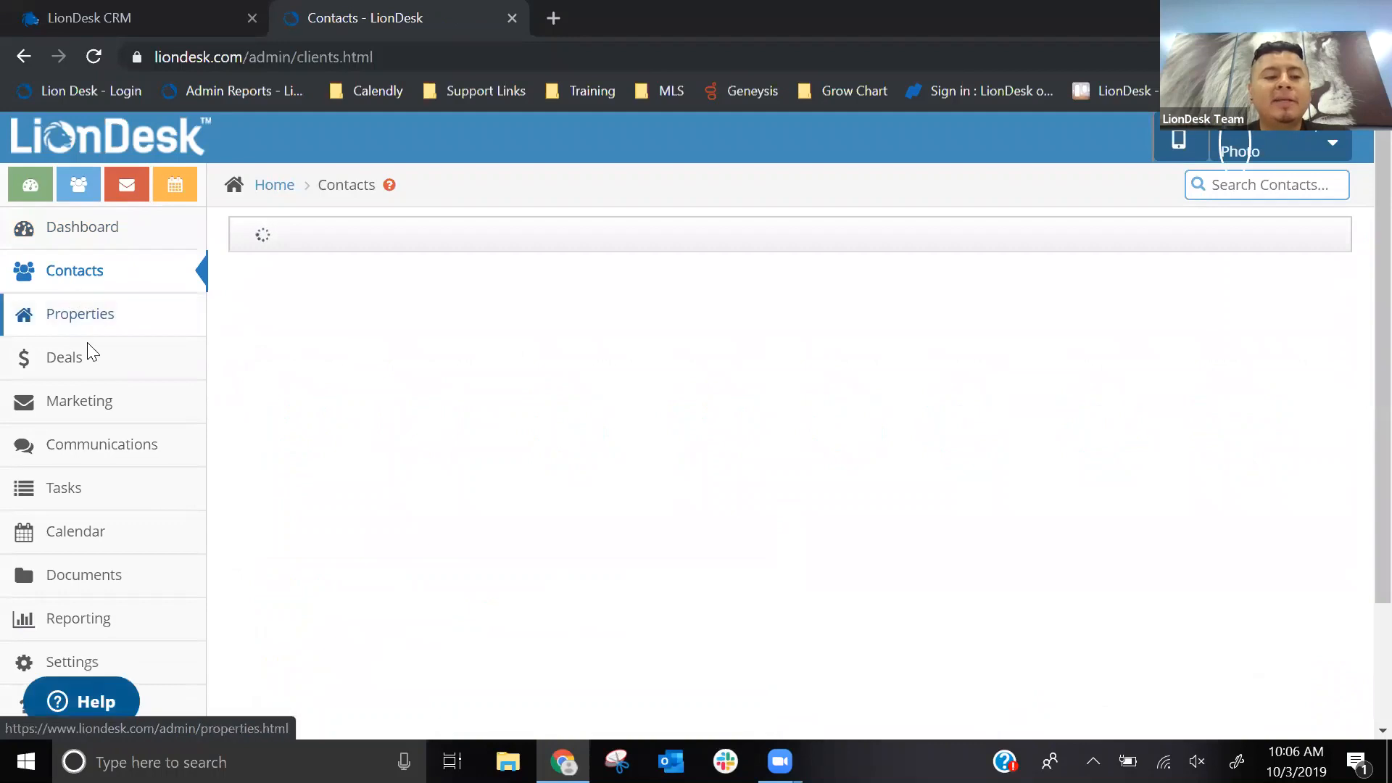
left_click(72, 459)
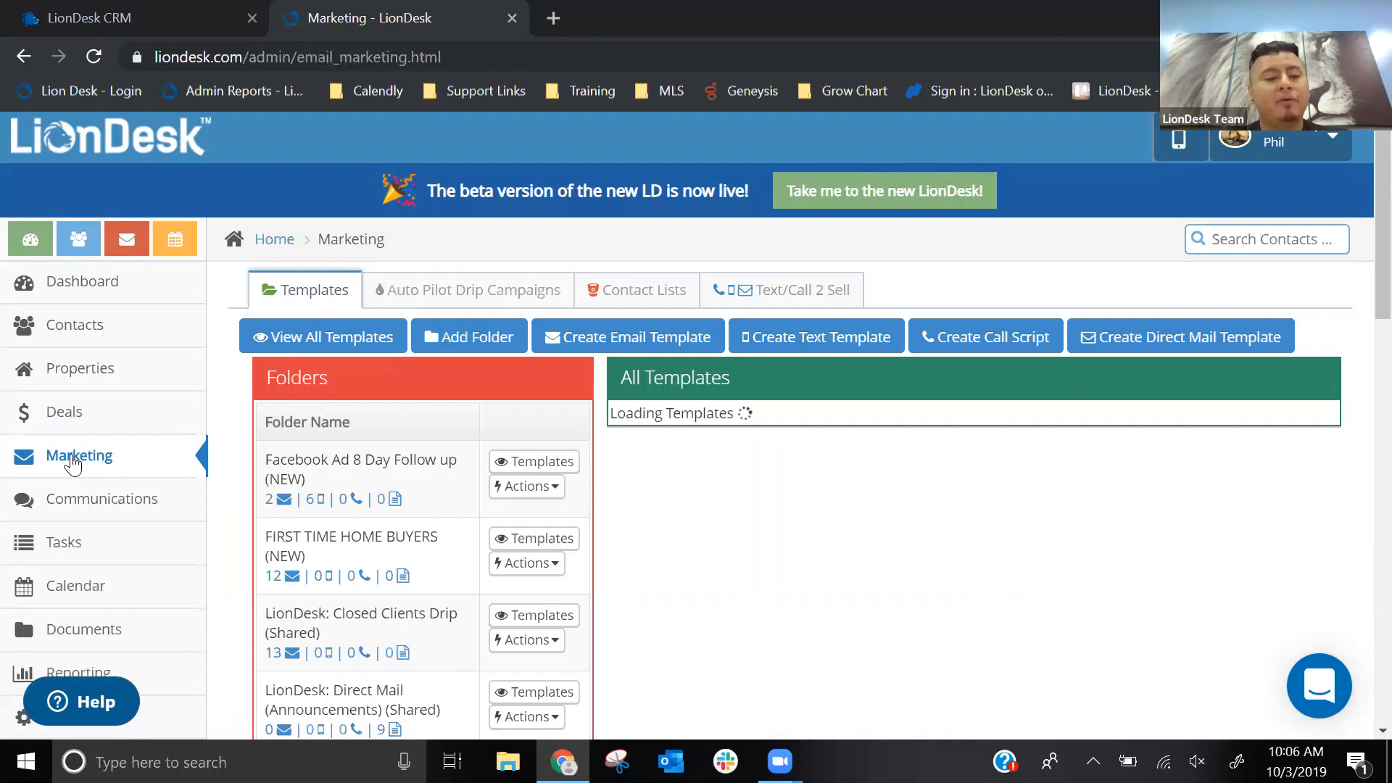
- Look through the Marketing, Tasks, Properties and Deals pages of the old LionDesk
scroll(73, 464, "down", 2)
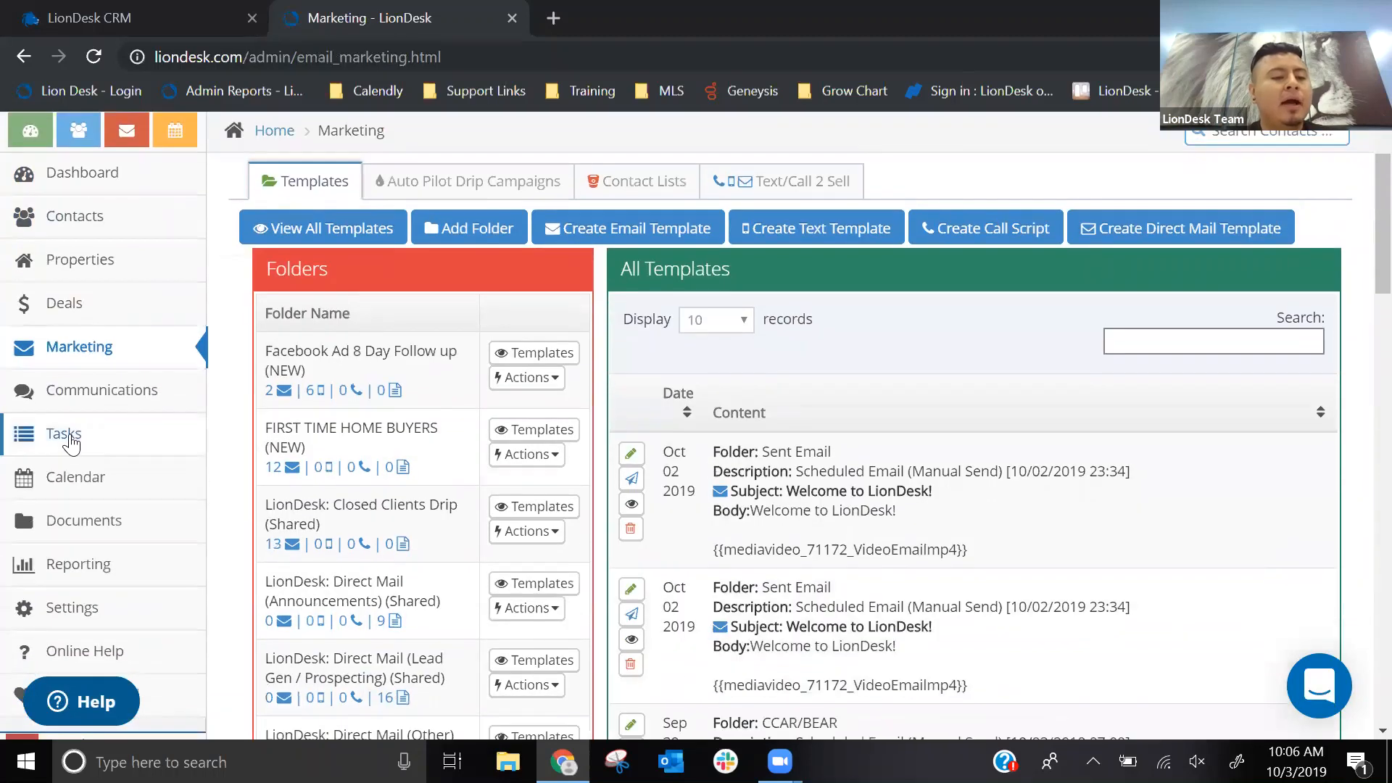
left_click(70, 438)
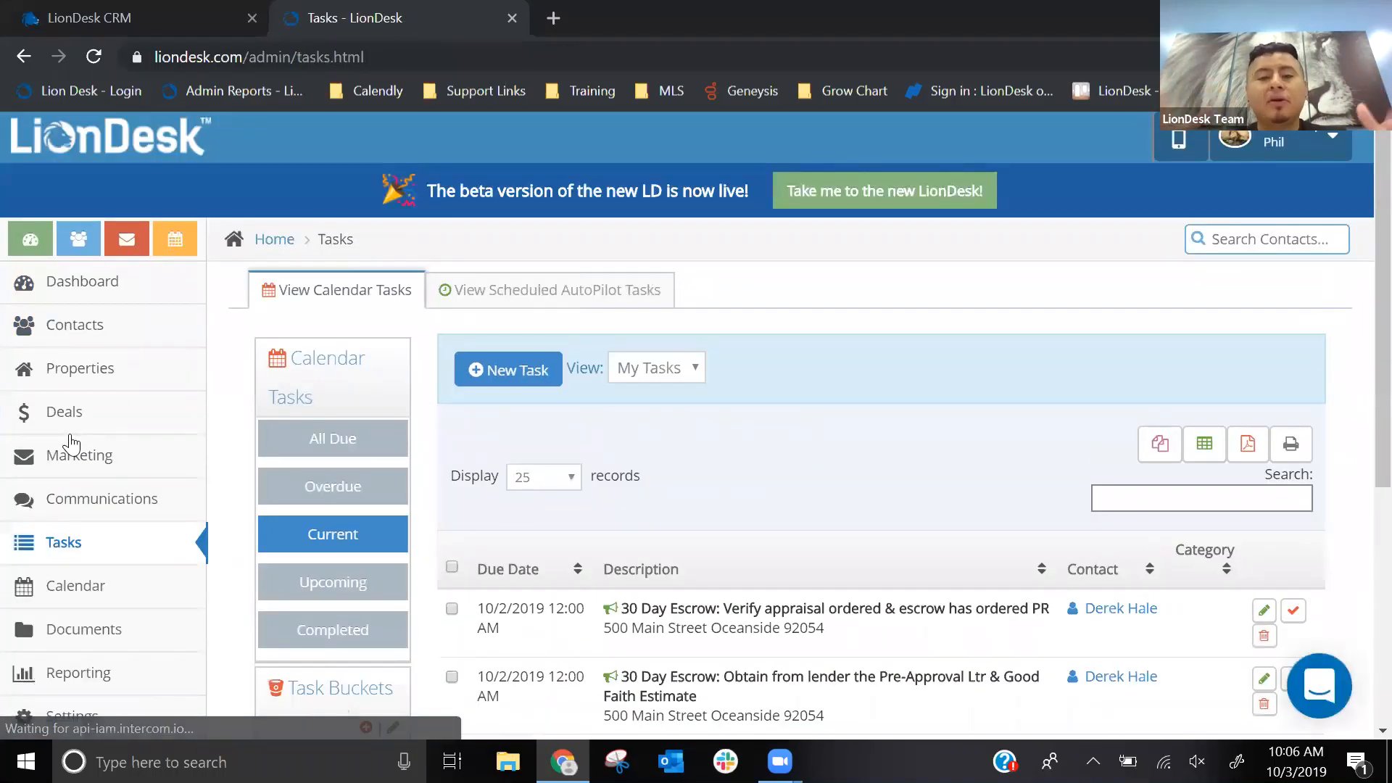
scroll(76, 442, "down", 3)
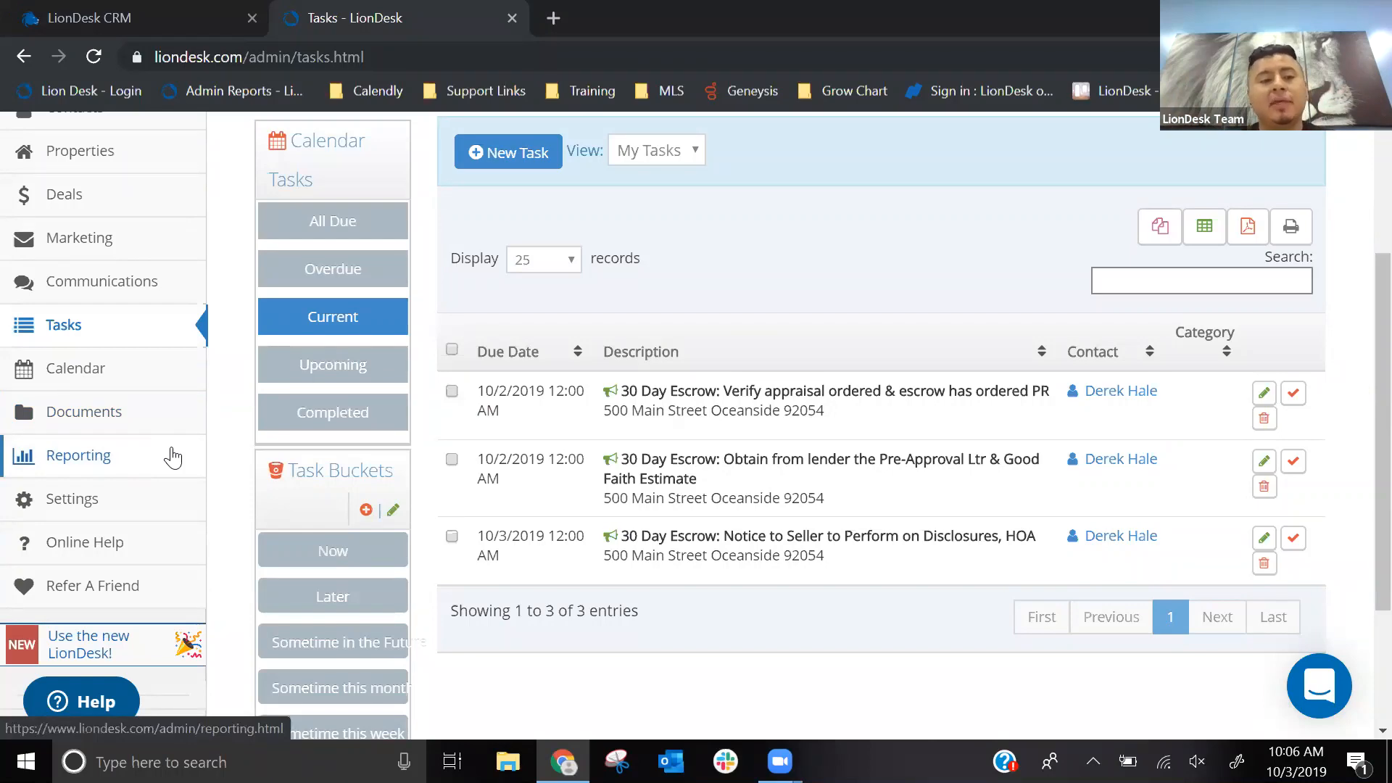
scroll(145, 406, "up", 2)
left_click(52, 266)
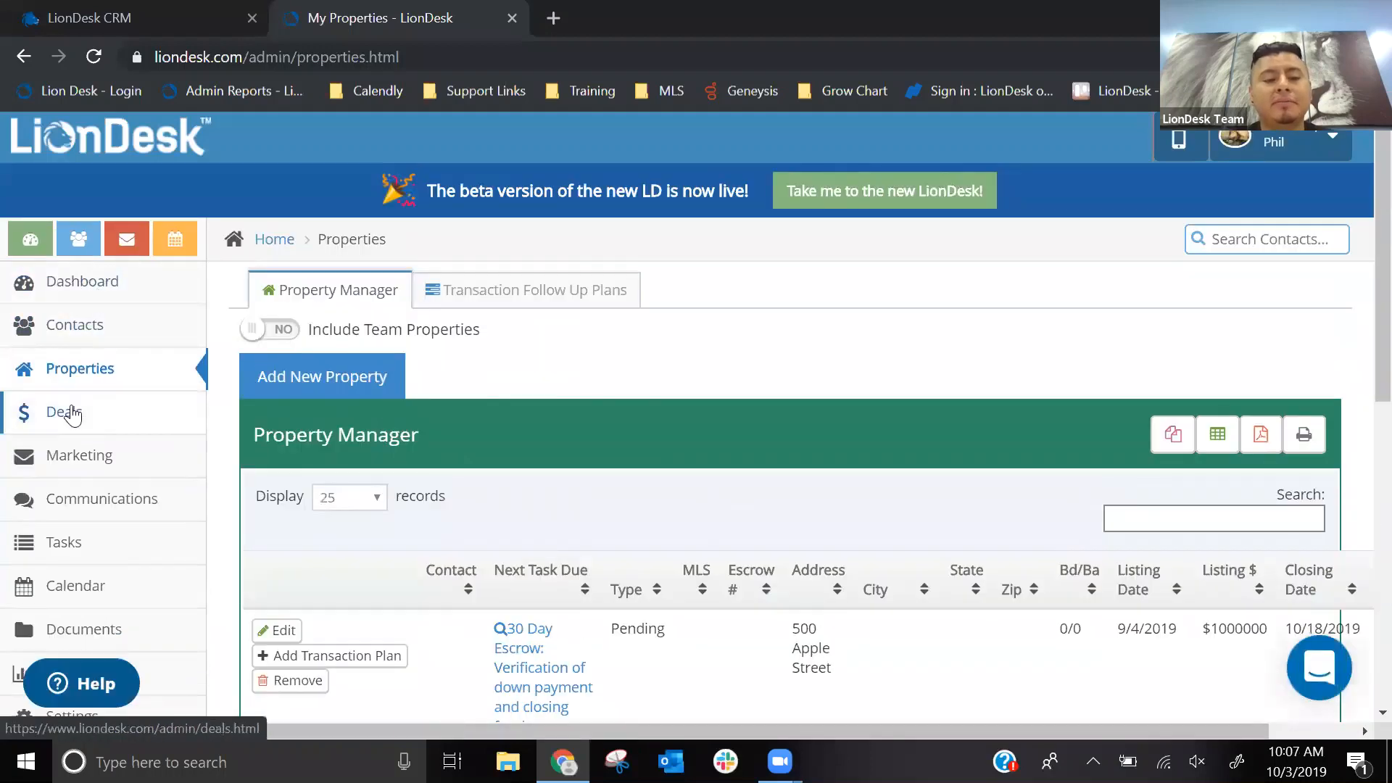
left_click(71, 414)
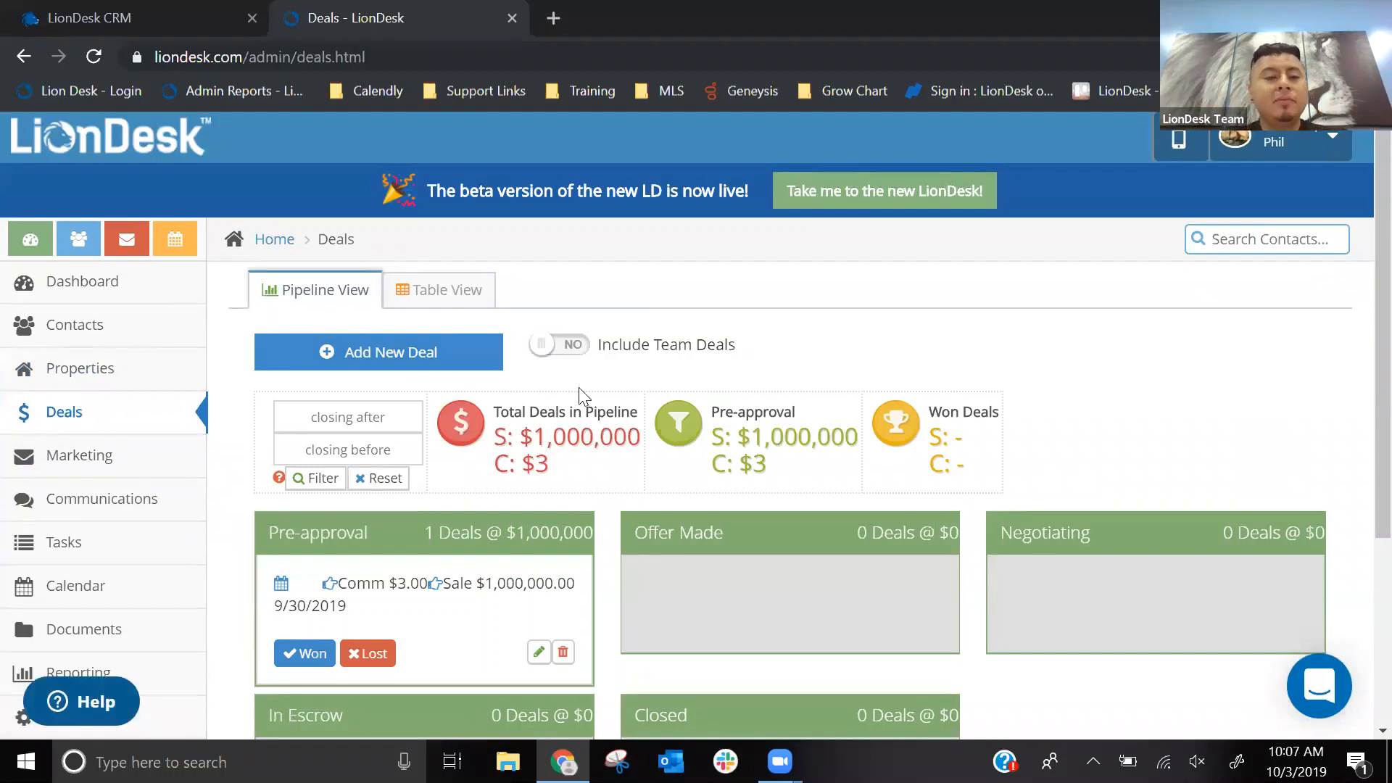
- Compare the new LionDesk's Transactions entry with the old version's Properties page
left_click(134, 18)
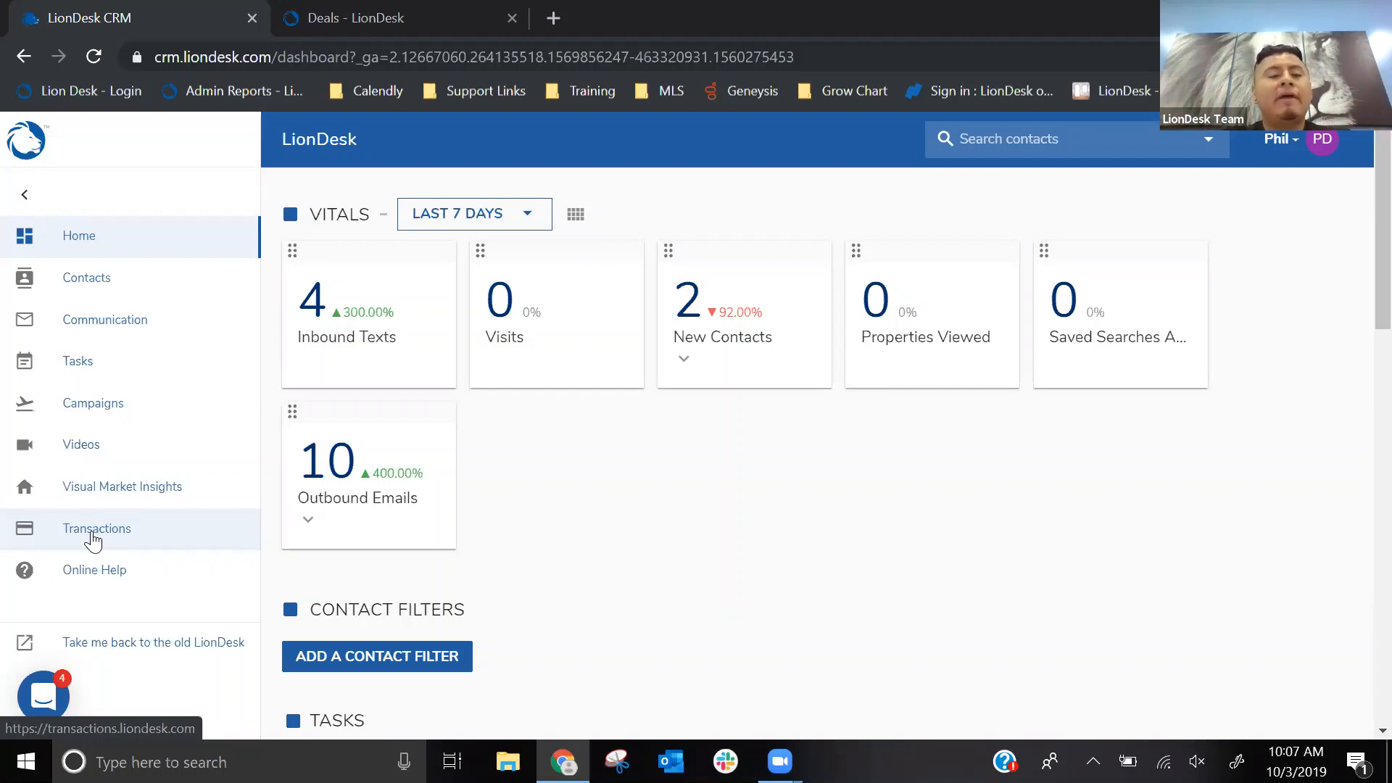
left_click(92, 534)
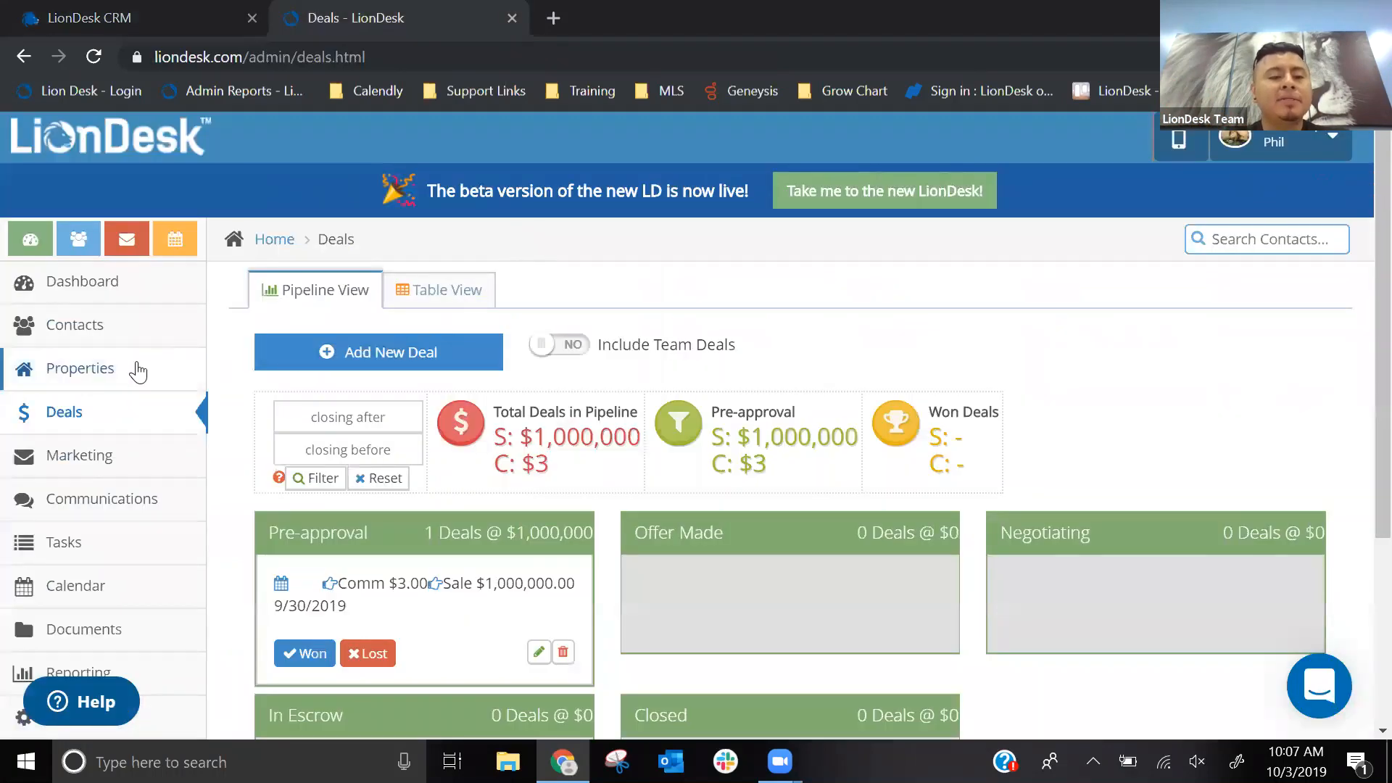
left_click(125, 371)
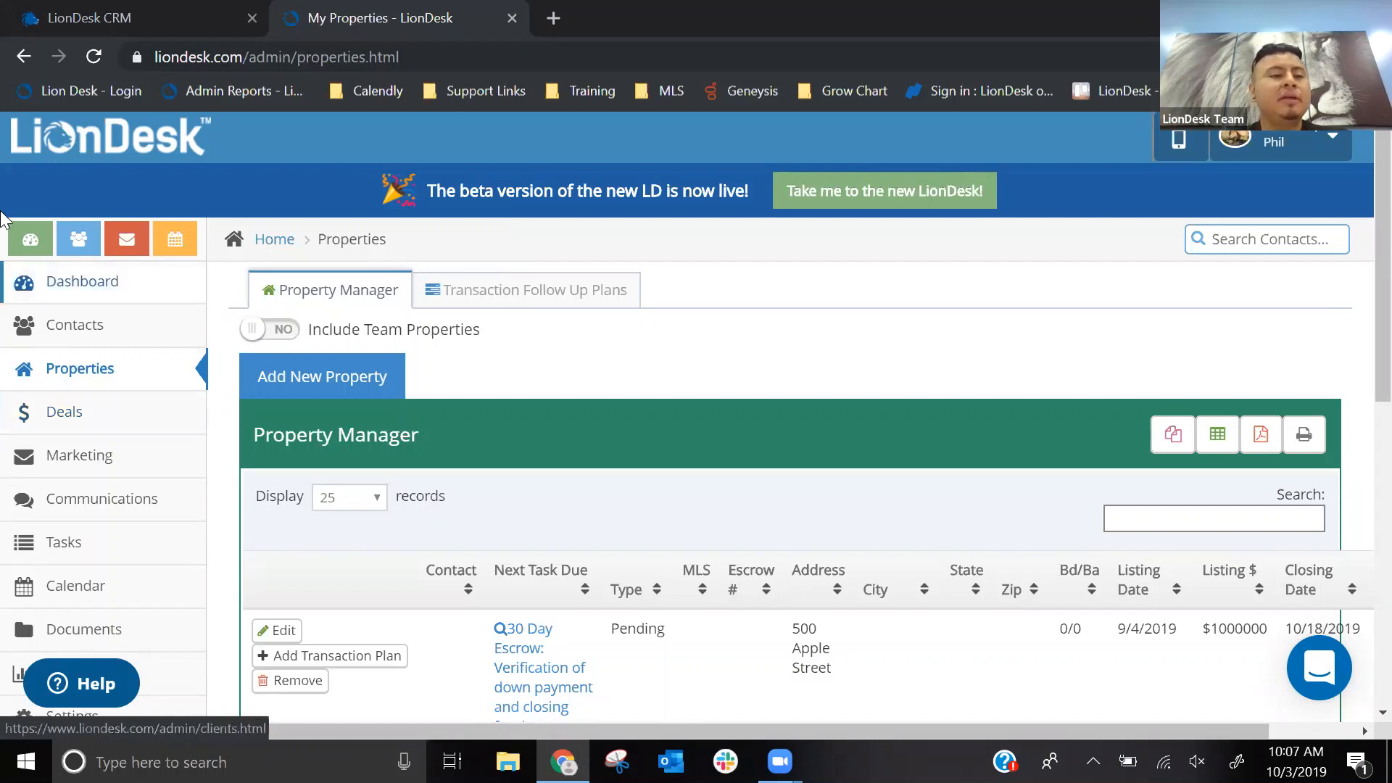
- Open the new LionDesk's Contacts page and try including team members' contacts, leaving the option switched off
left_click(115, 22)
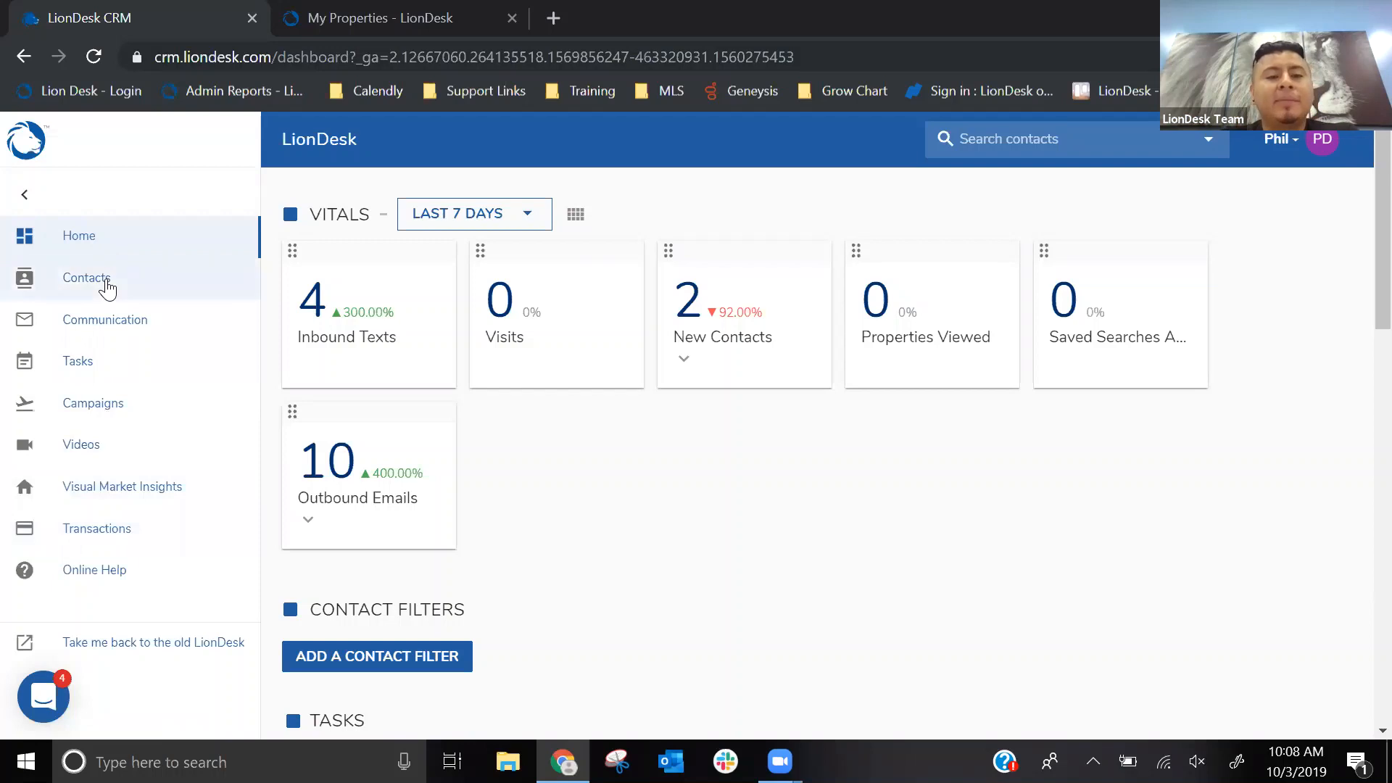
left_click(86, 278)
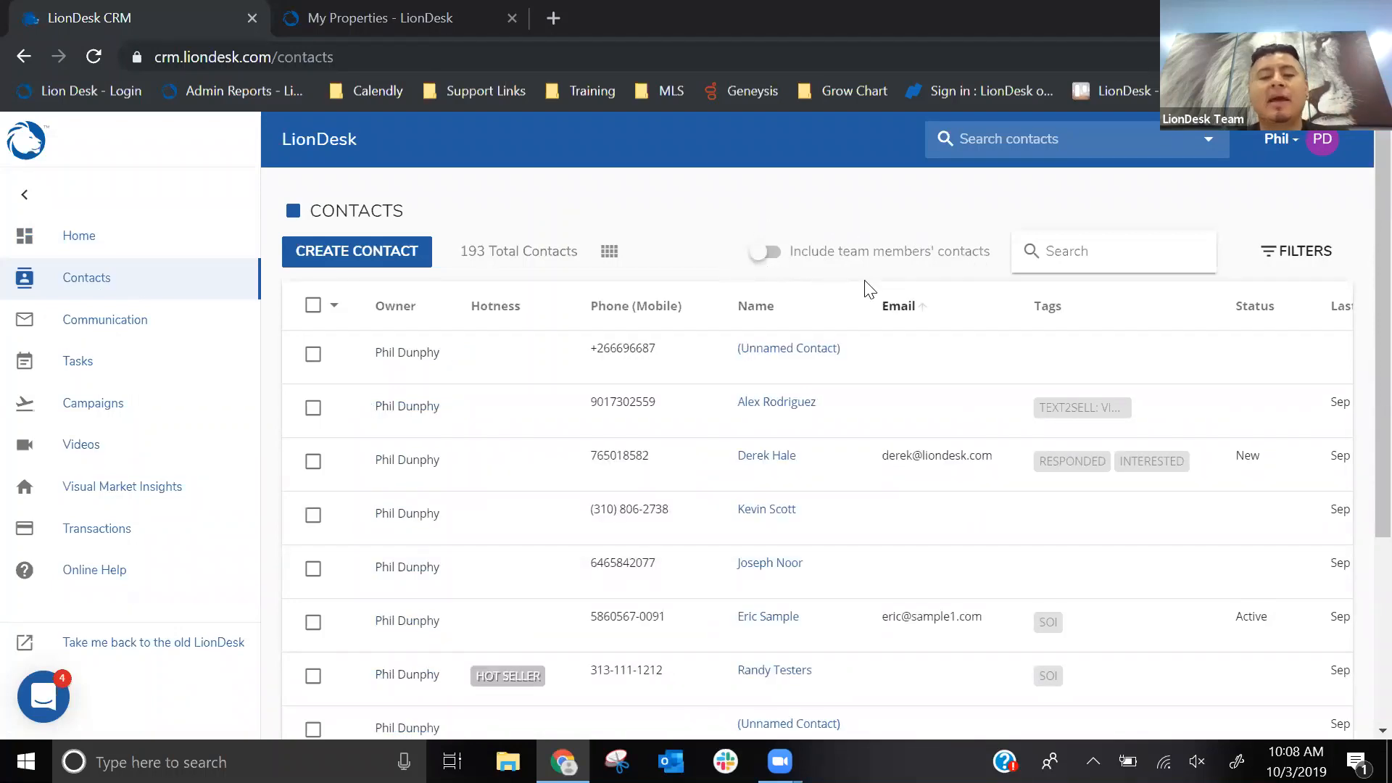
left_click(762, 260)
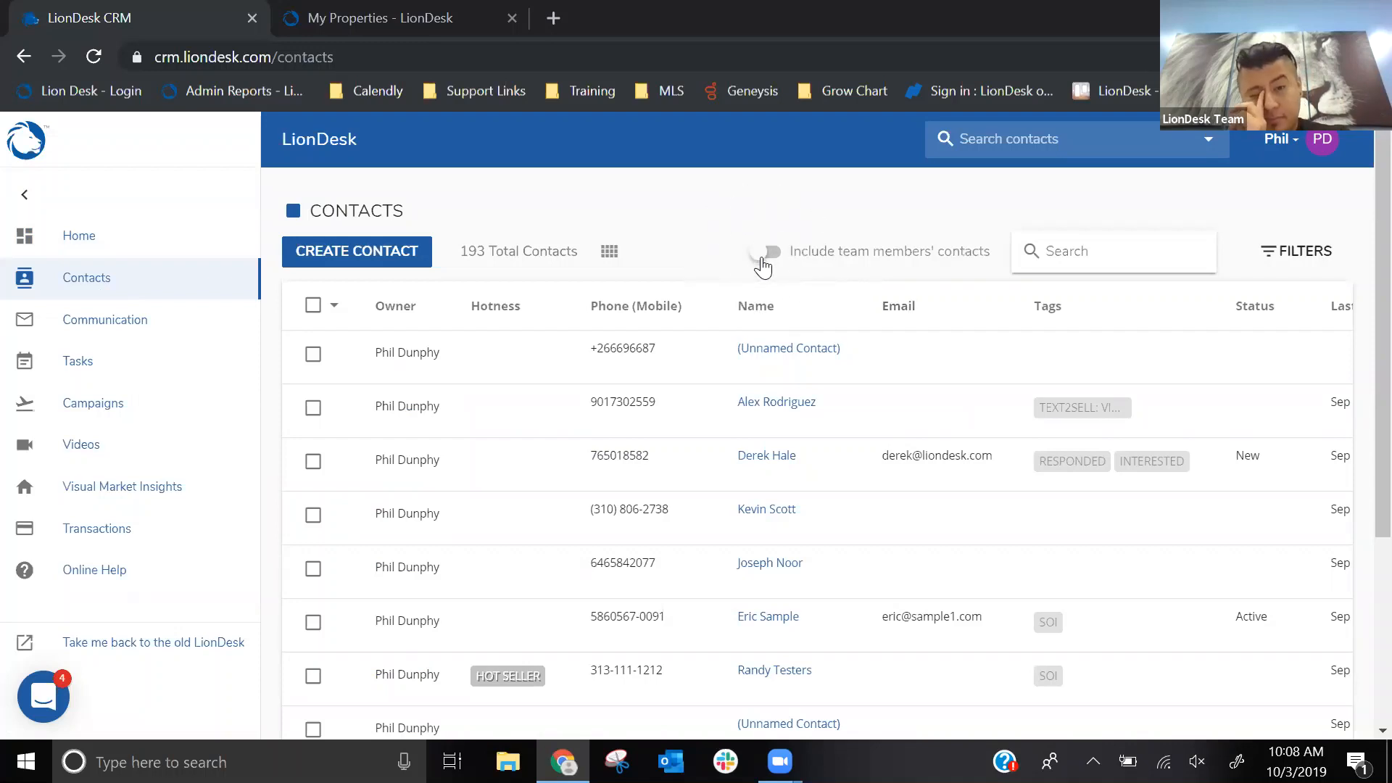
left_click(761, 258)
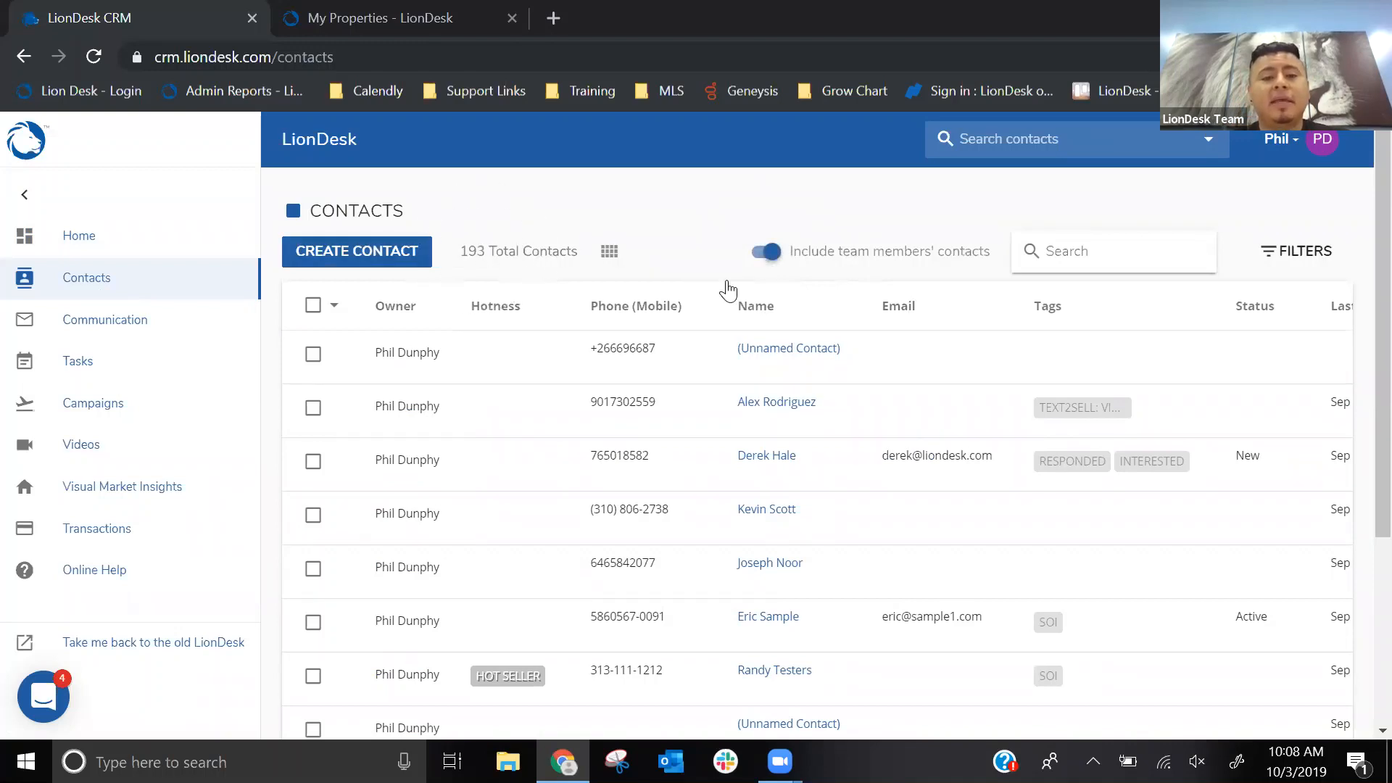
left_click(754, 264)
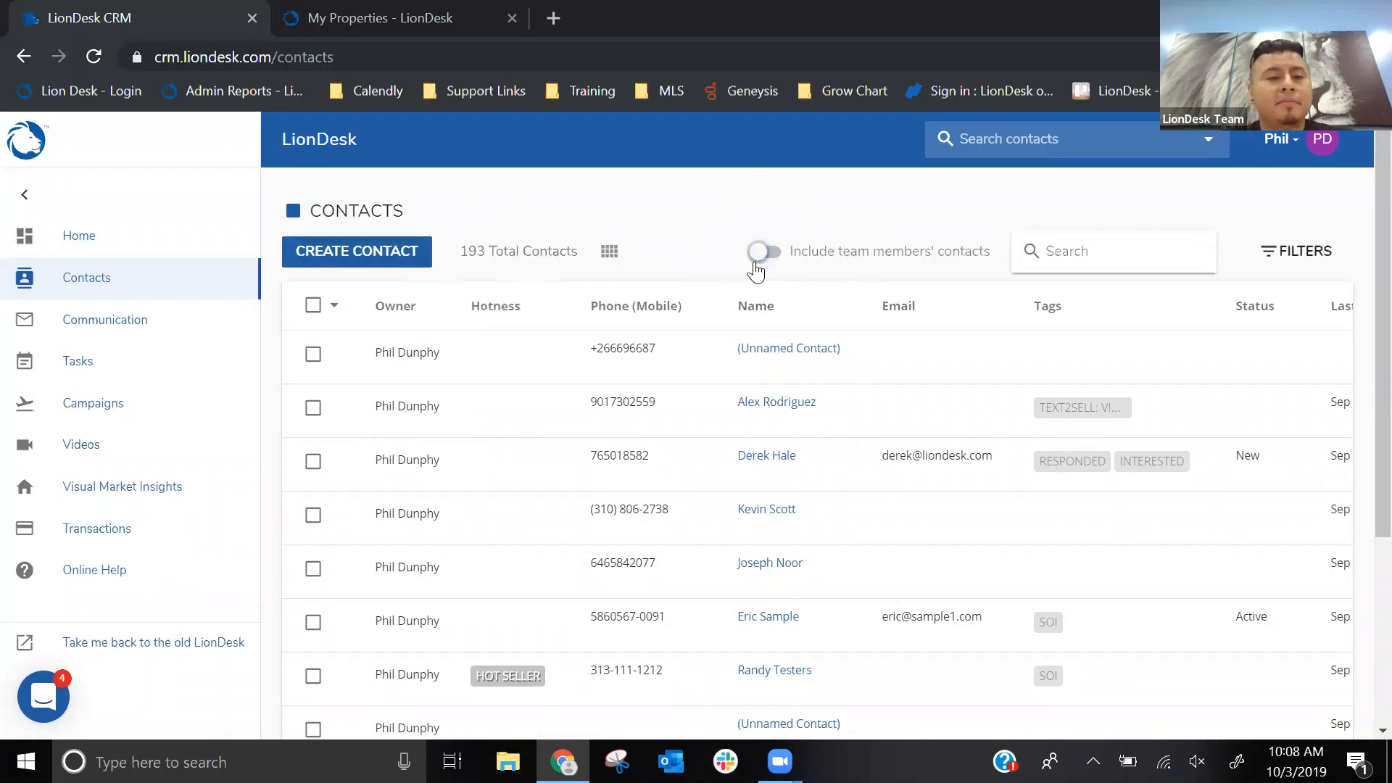
- Close the old LionDesk page and return to the new version with its navigation labels expanded
left_click(383, 23)
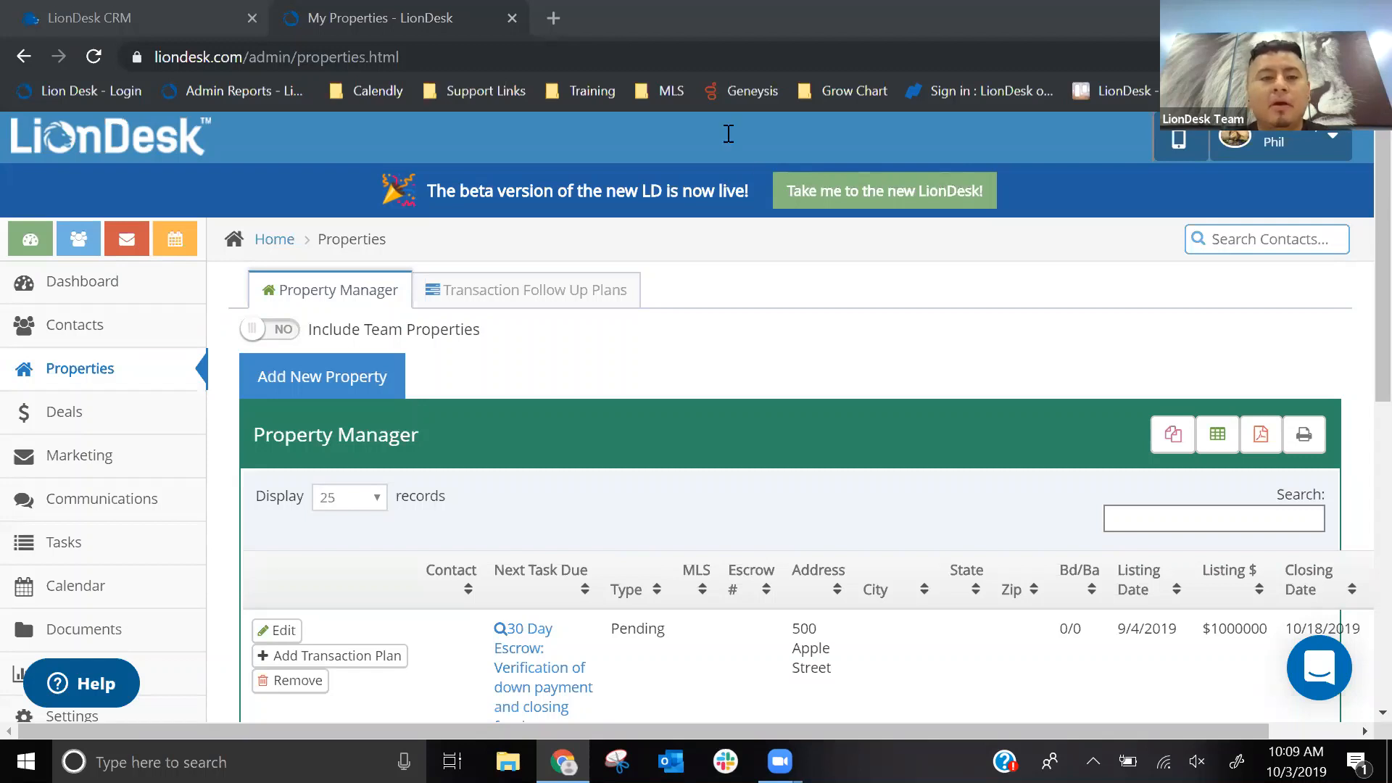
left_click(511, 18)
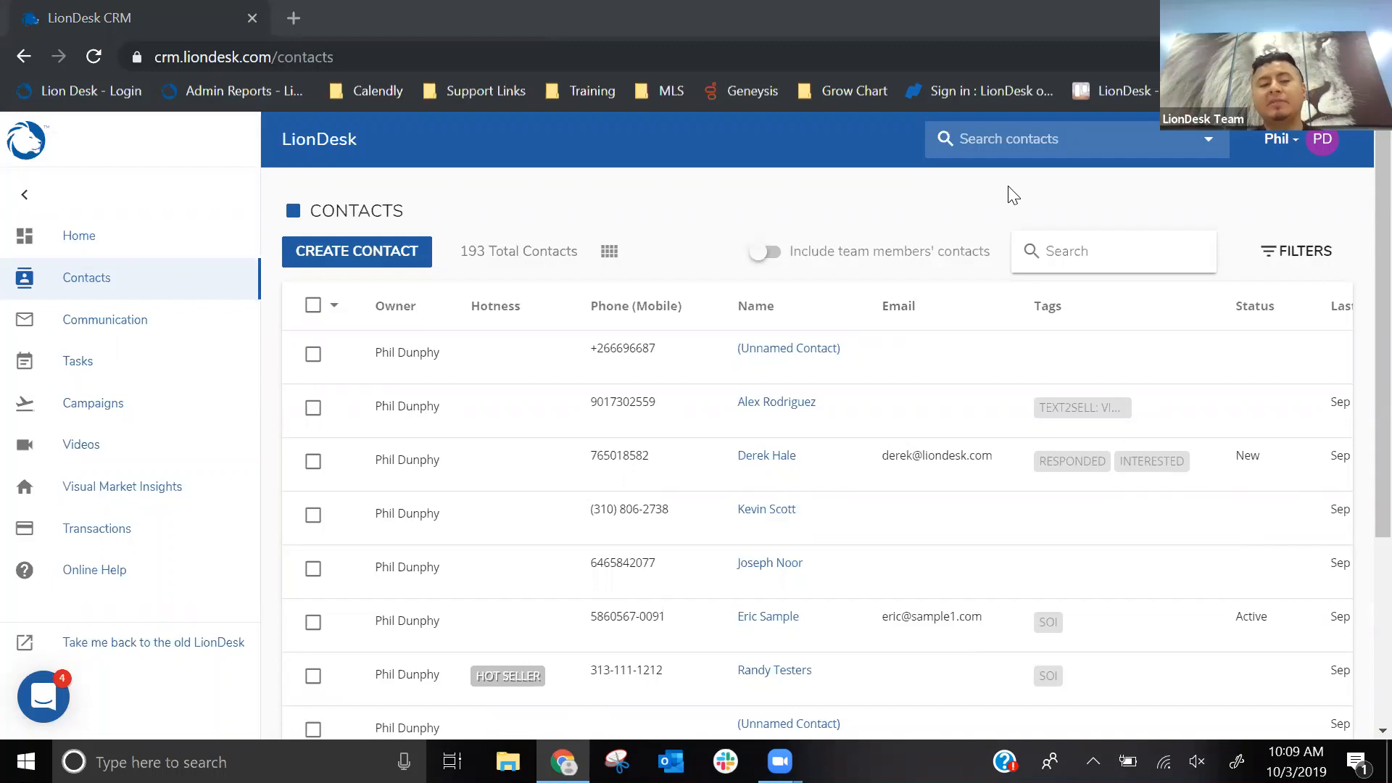
left_click(18, 200)
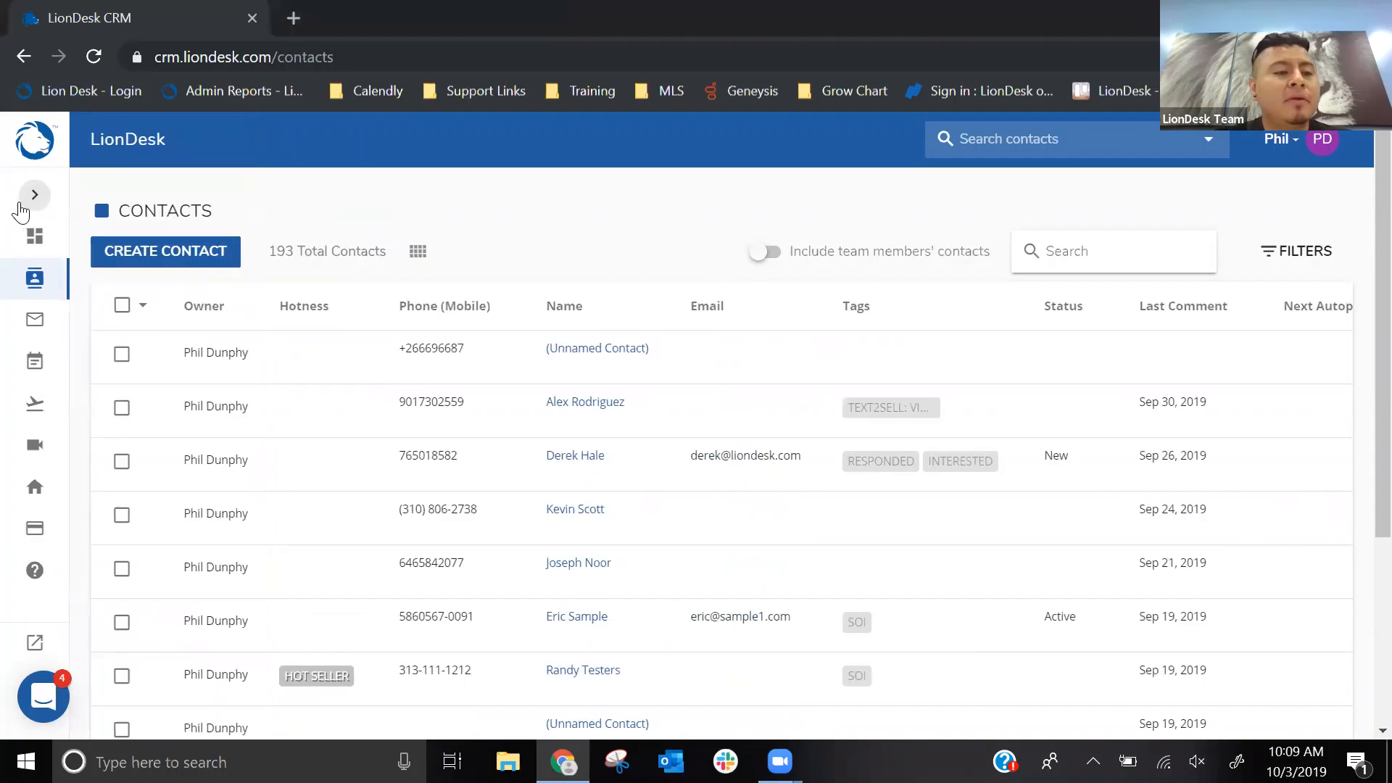
left_click(20, 198)
- Go to the Home dashboard with the navigation collapsed and set the Vitals period to Last 30 days
left_click(81, 239)
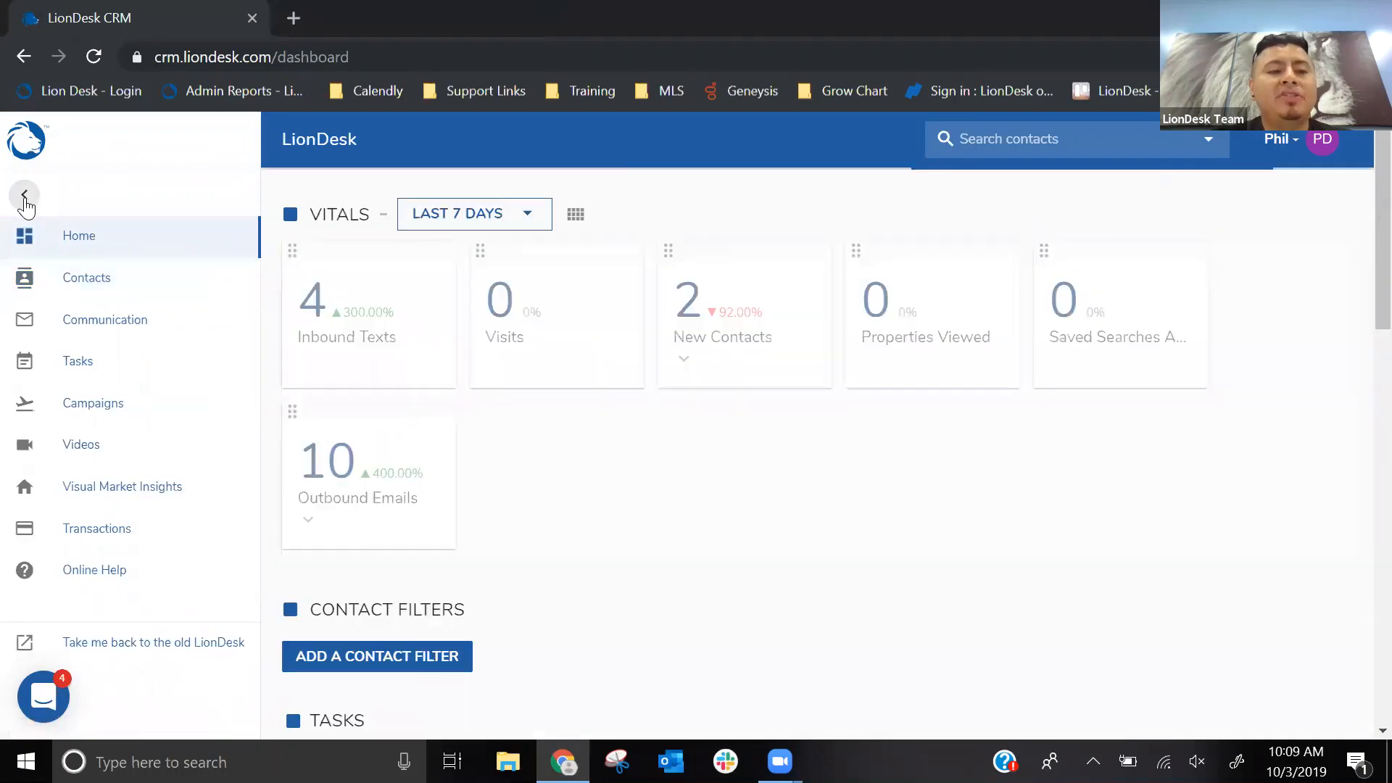
left_click(23, 194)
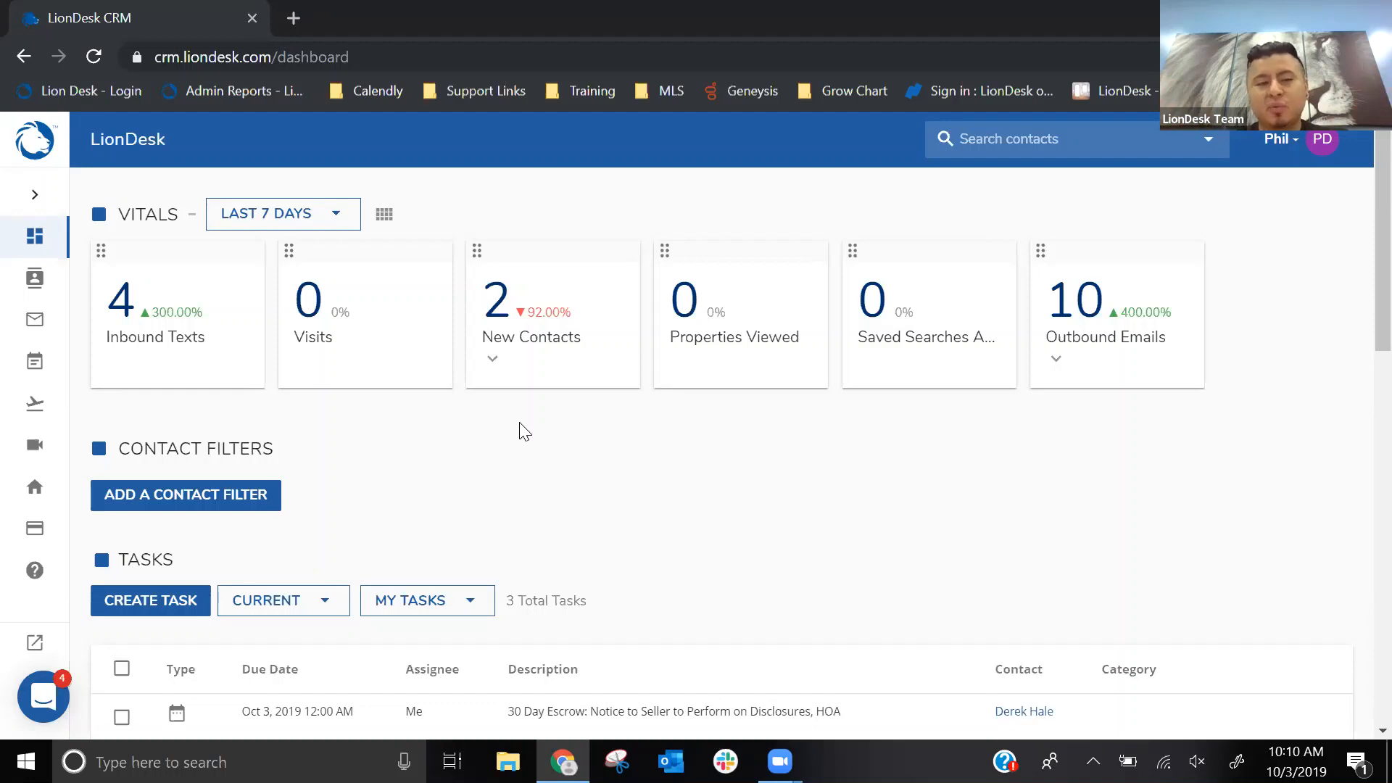
left_click(258, 226)
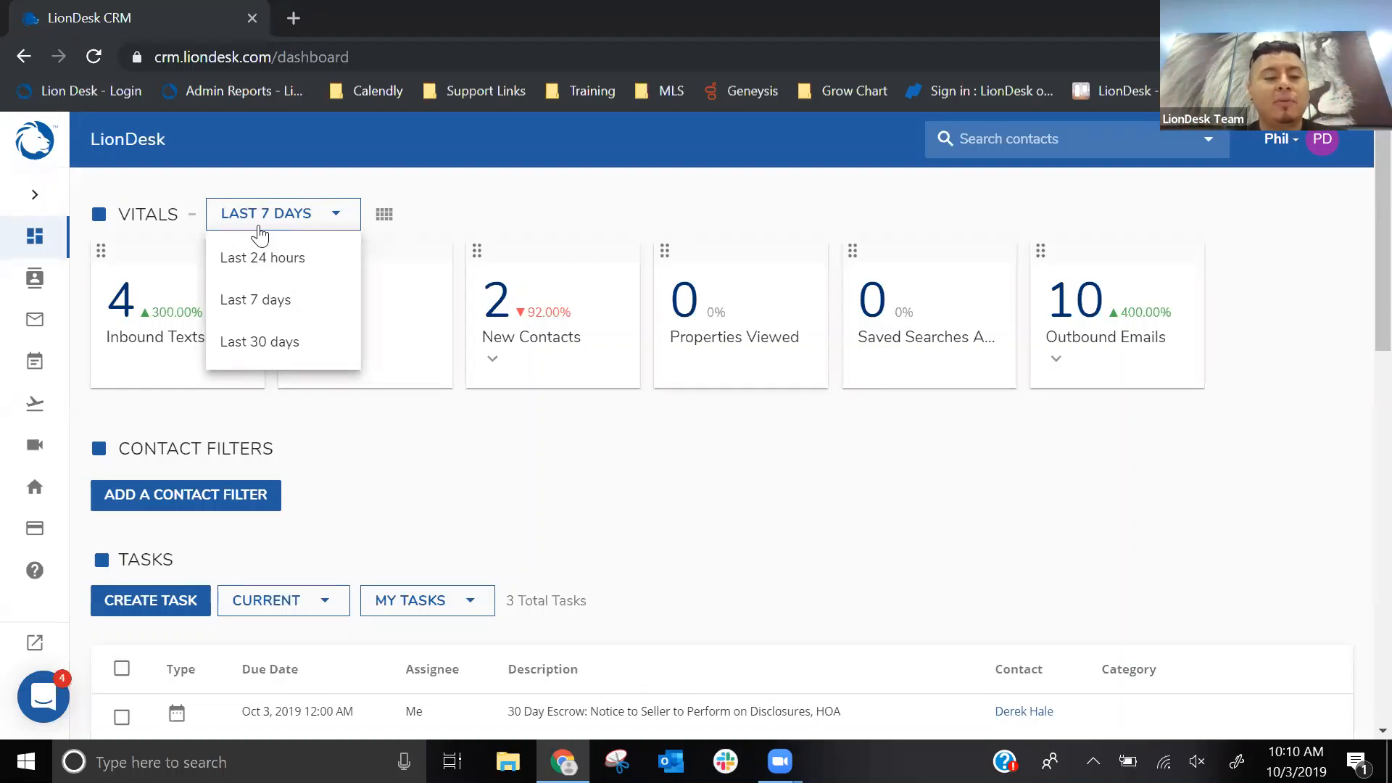
left_click(261, 344)
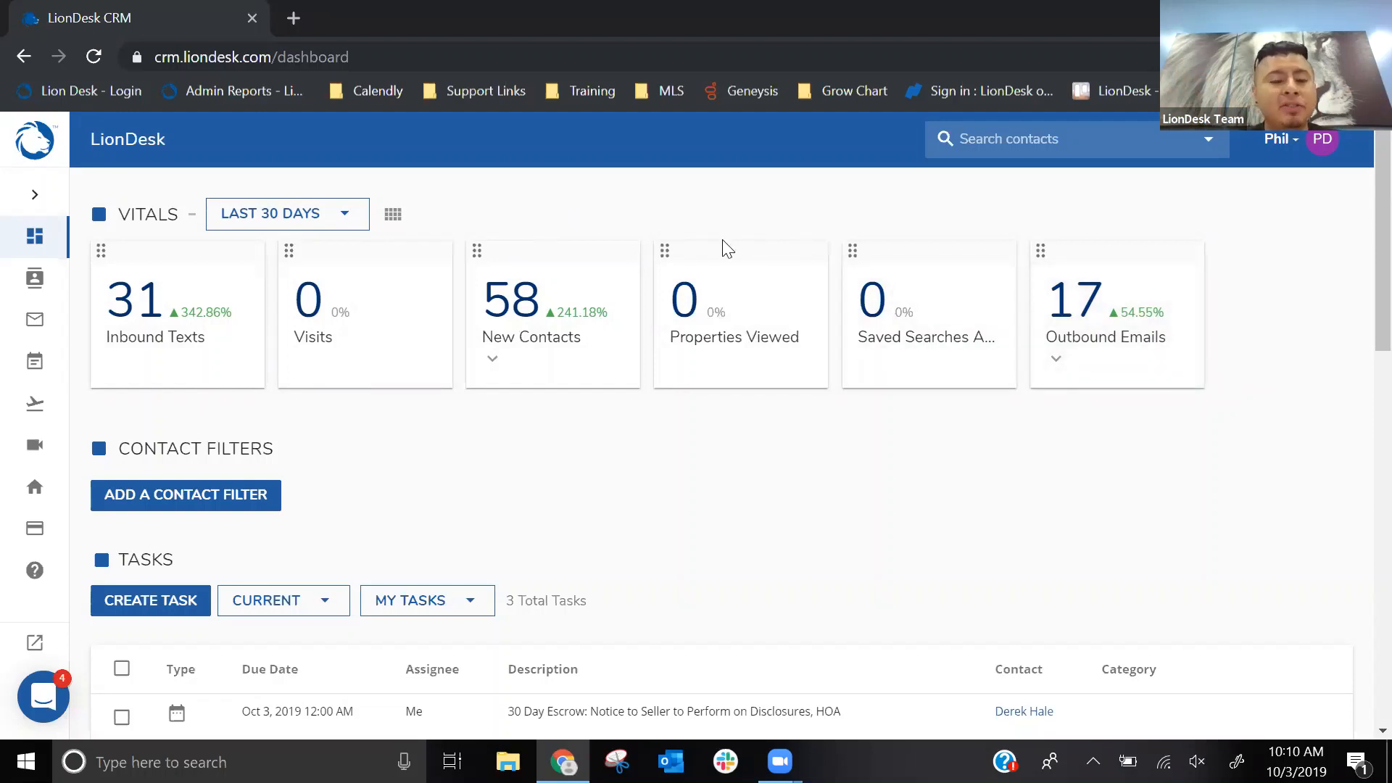
- Open the Vitals customization and review the available vitals and the limit on how many can be displayed
left_click(392, 225)
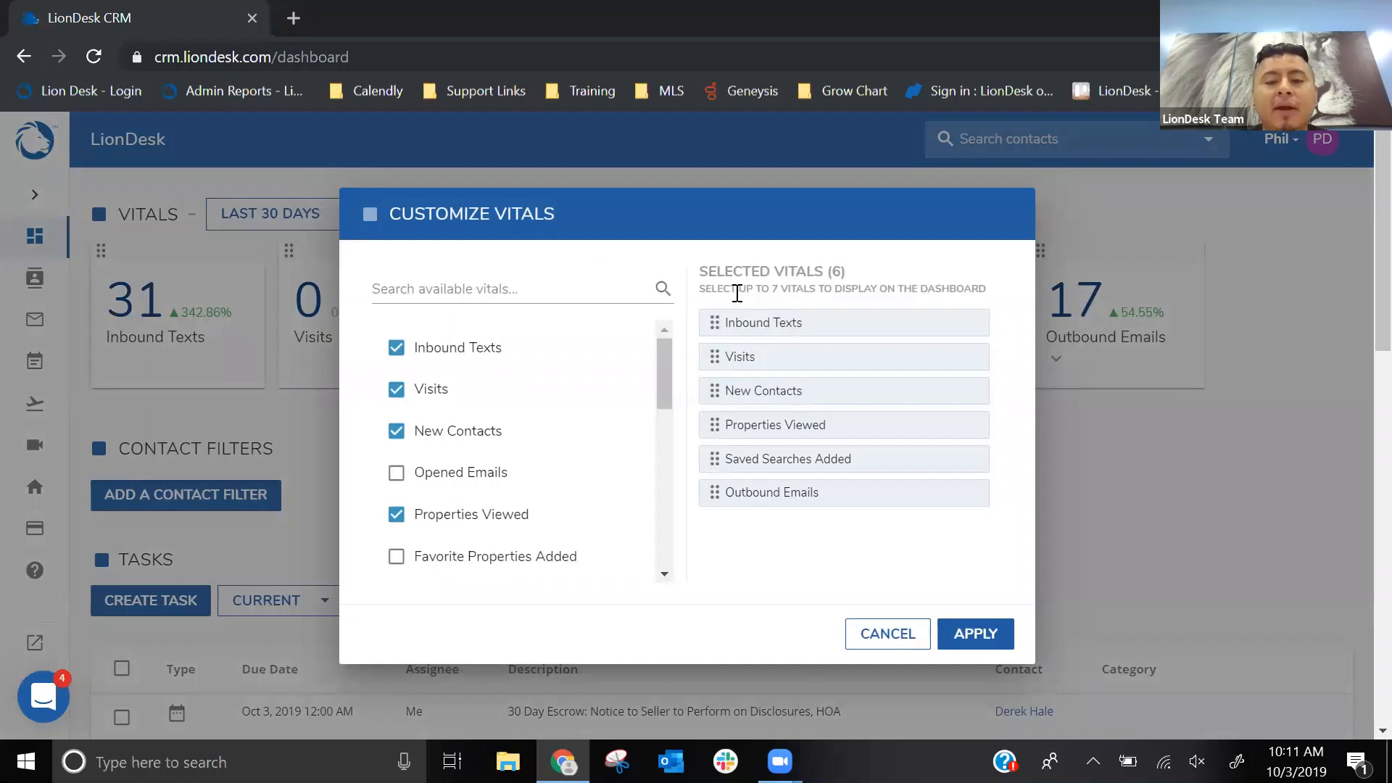
left_click_drag(700, 288, 964, 268)
left_click(964, 268)
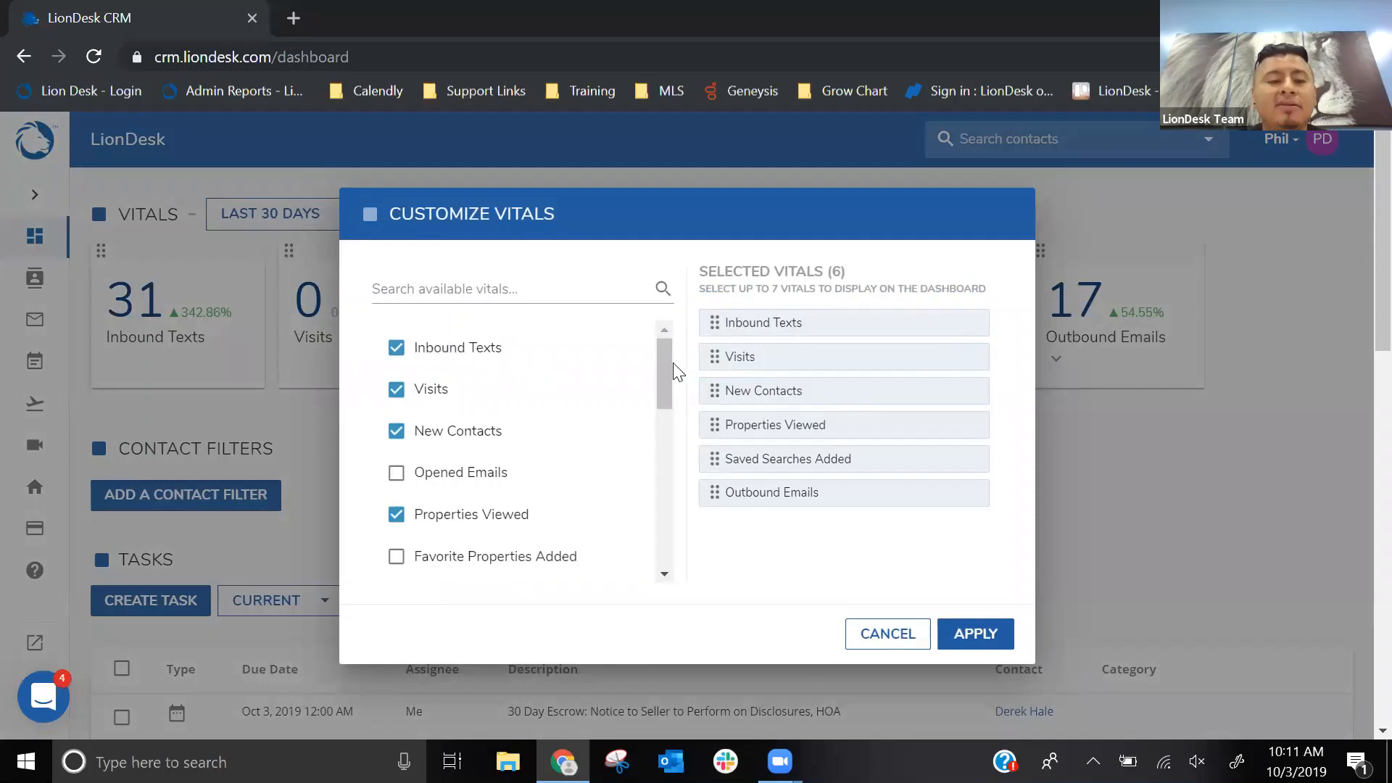
mouse_move(665, 365)
left_mouse_down()
mouse_move(665, 531)
mouse_move(645, 348)
left_mouse_up()
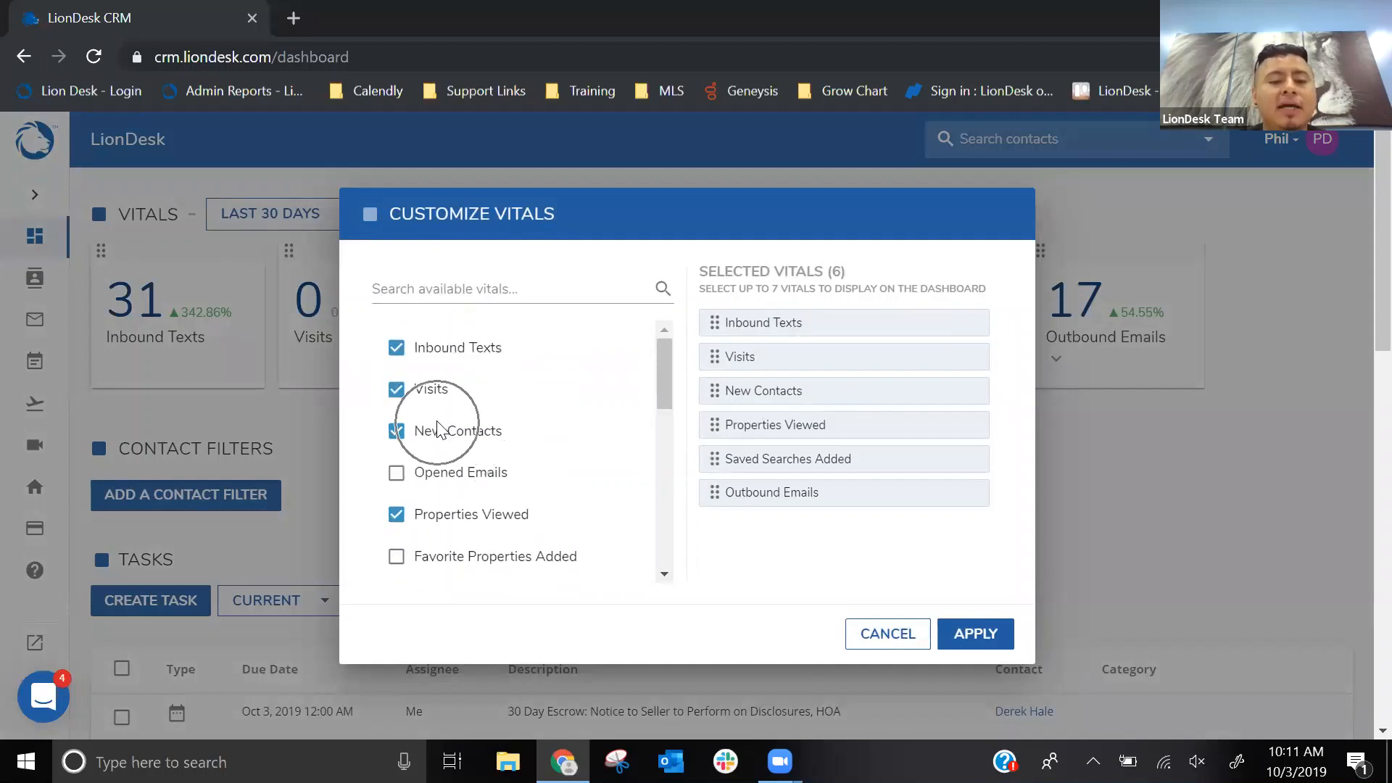
- Deselect Visits and select Opened Emails for the dashboard vitals
left_click(396, 390)
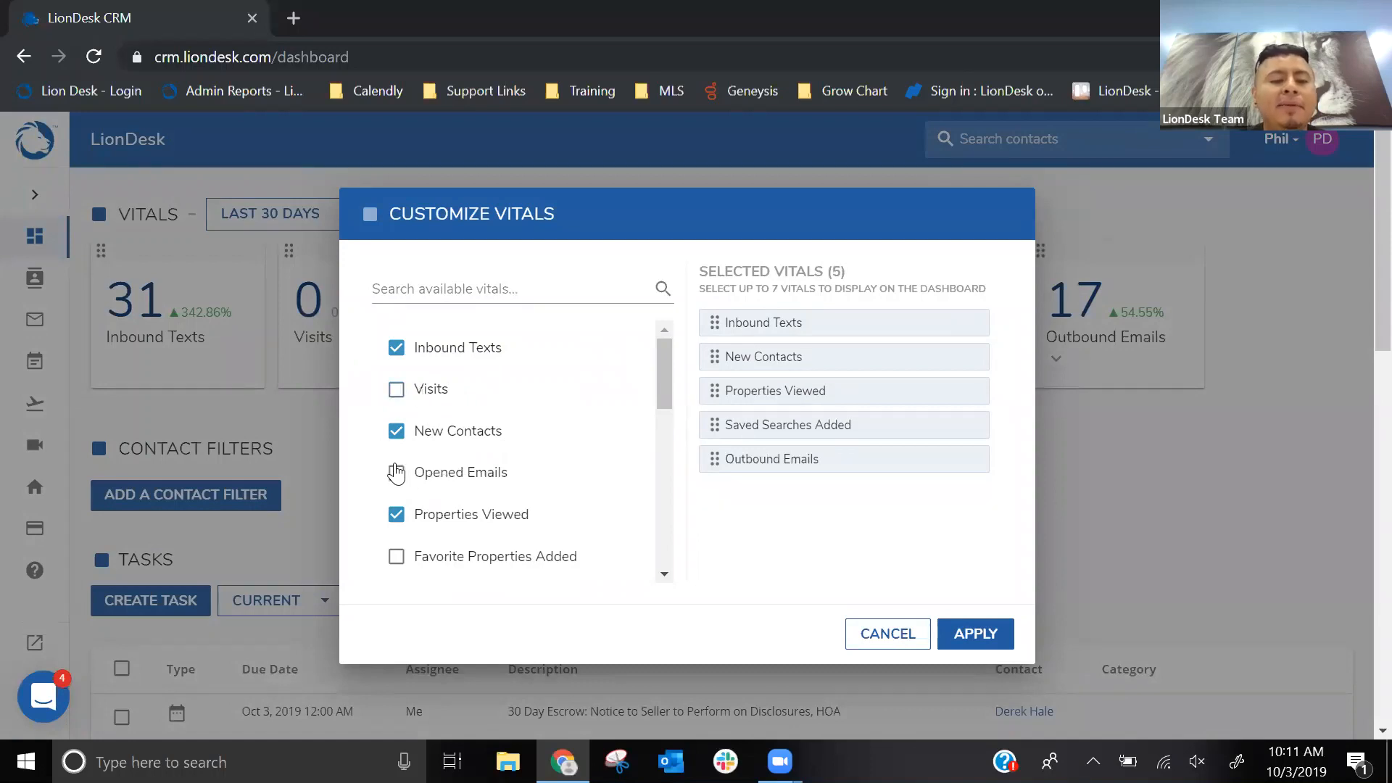
left_click(397, 472)
scroll(507, 439, "down", 2)
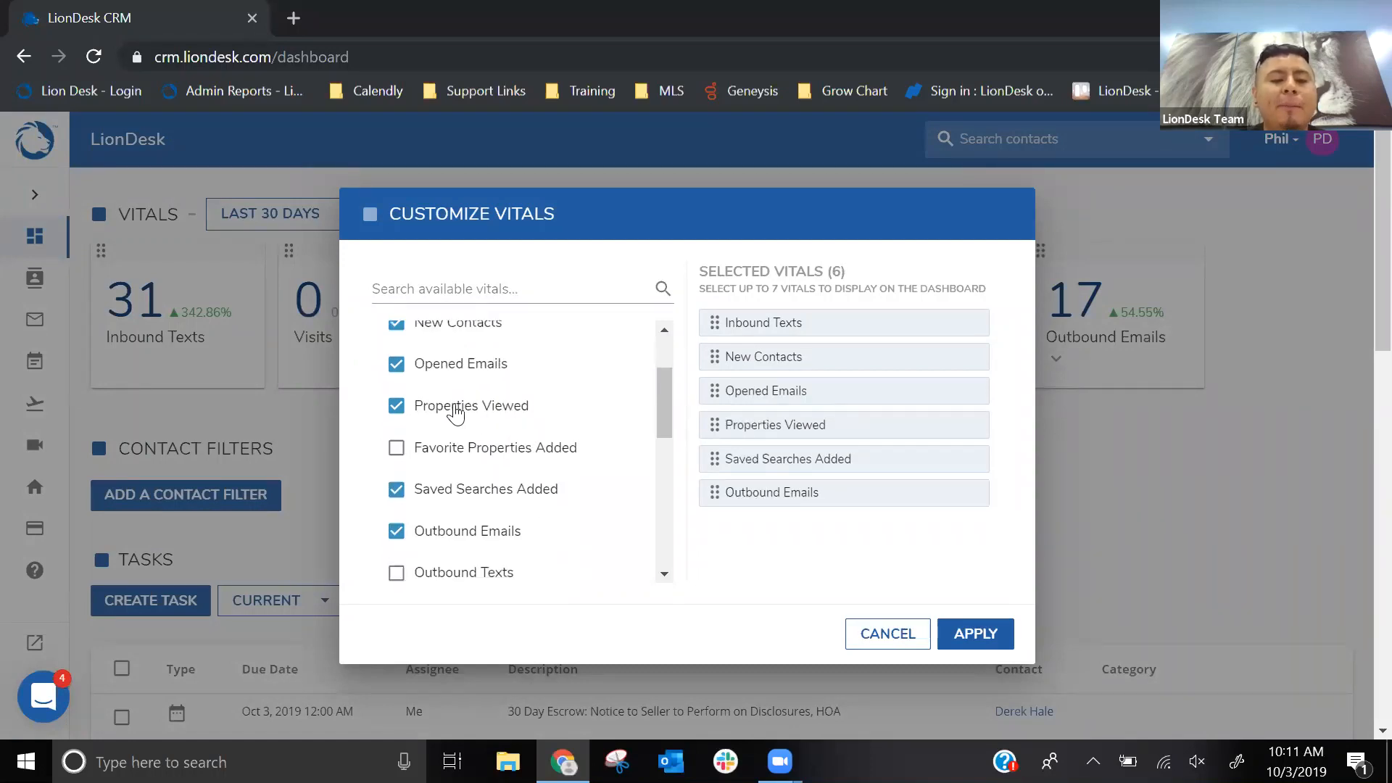
key("ctrl")
key("ctrl")
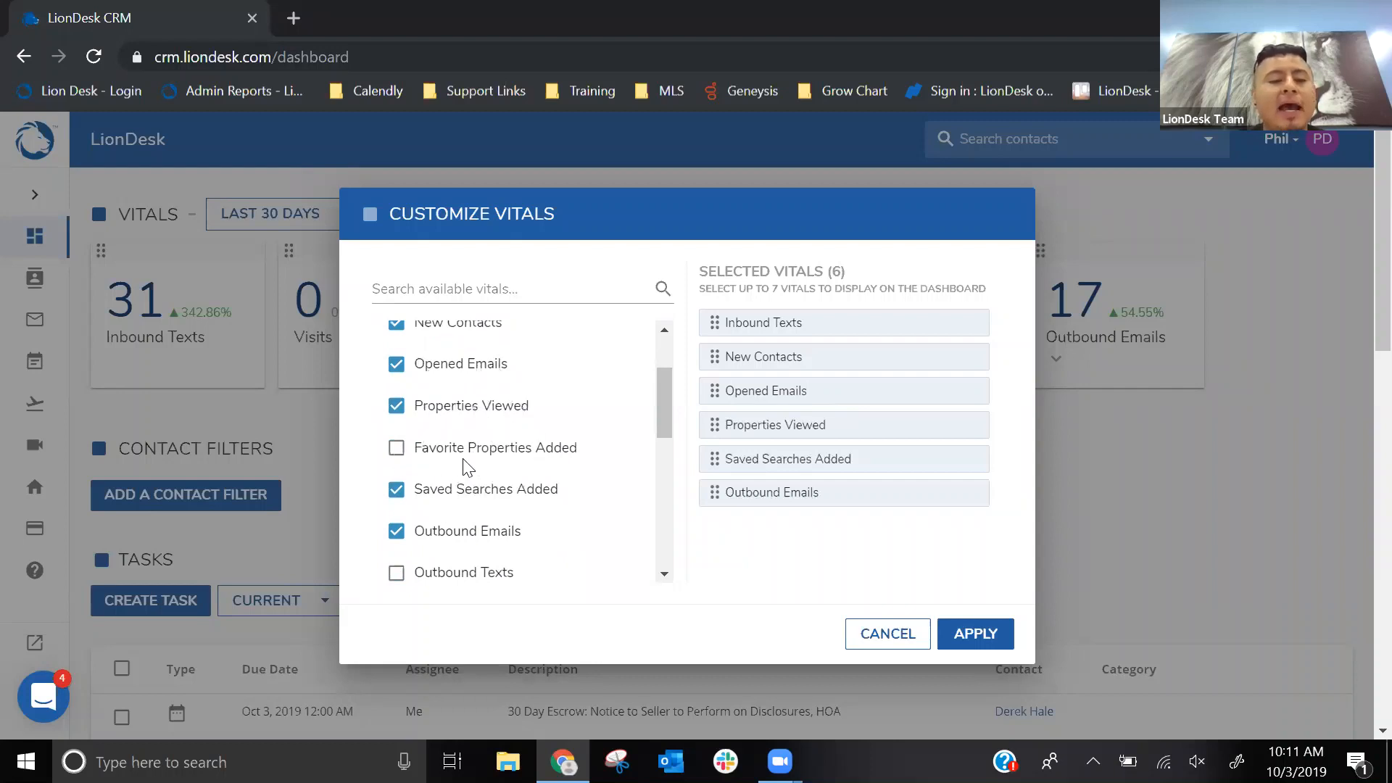
key("ctrl")
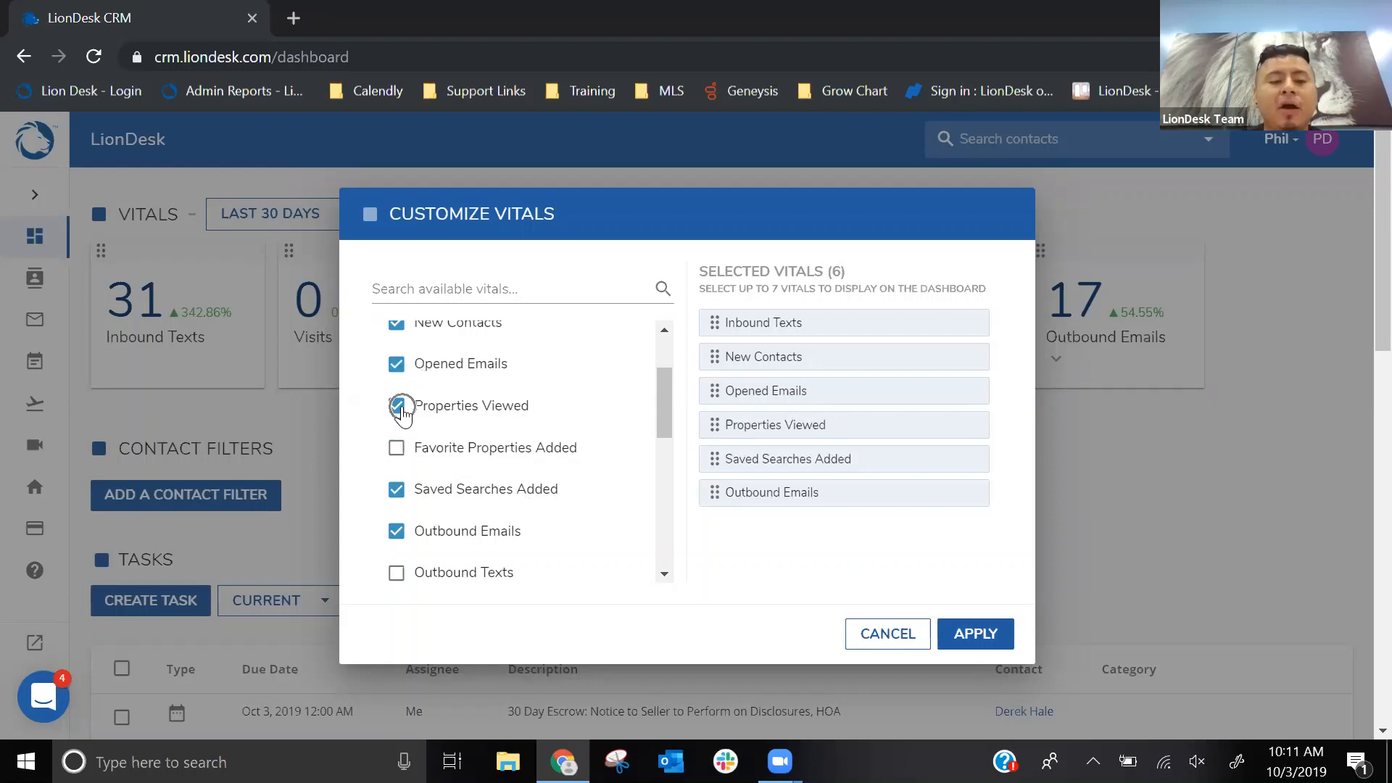
- Add Favorite Properties Added and Emails Bounced to the selected vitals and remove Saved Searches Added
left_click(397, 448)
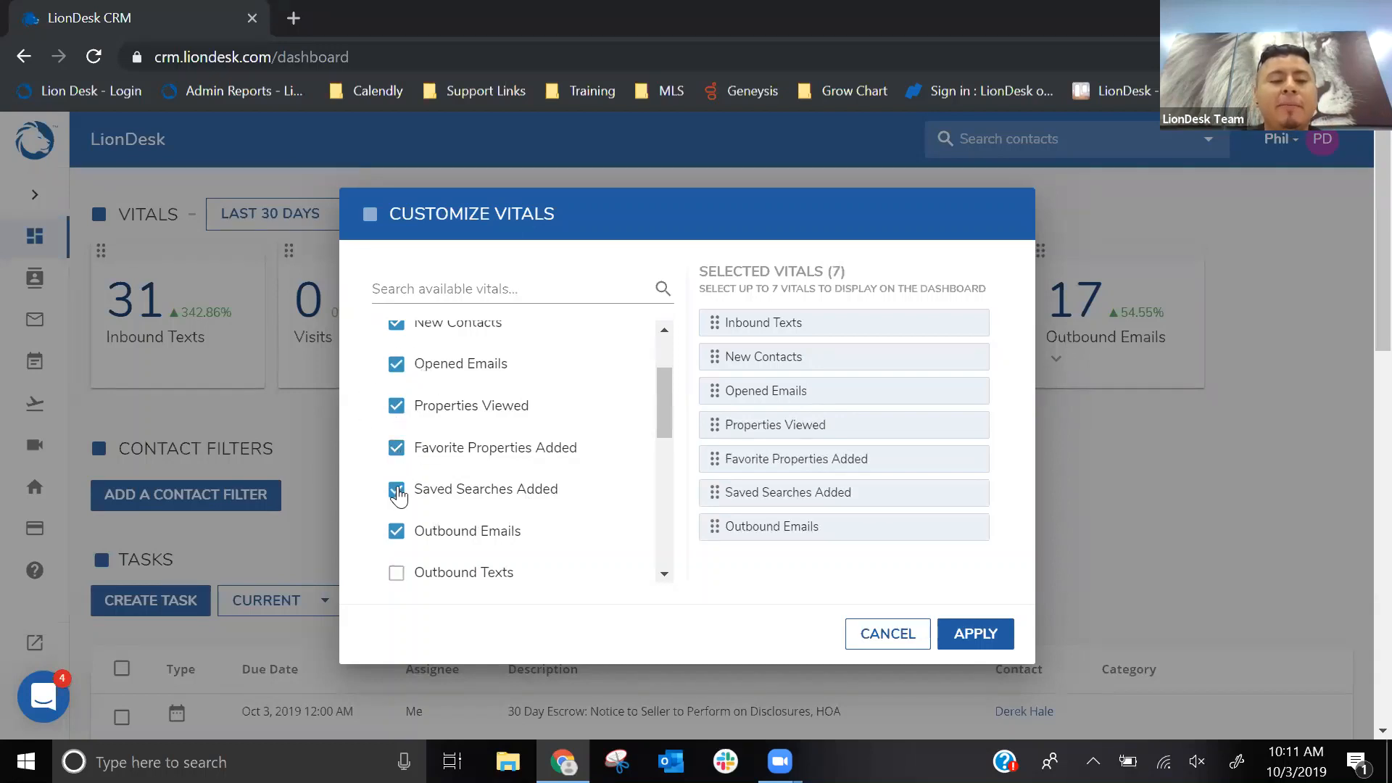
left_click(397, 490)
scroll(400, 471, "down", 2)
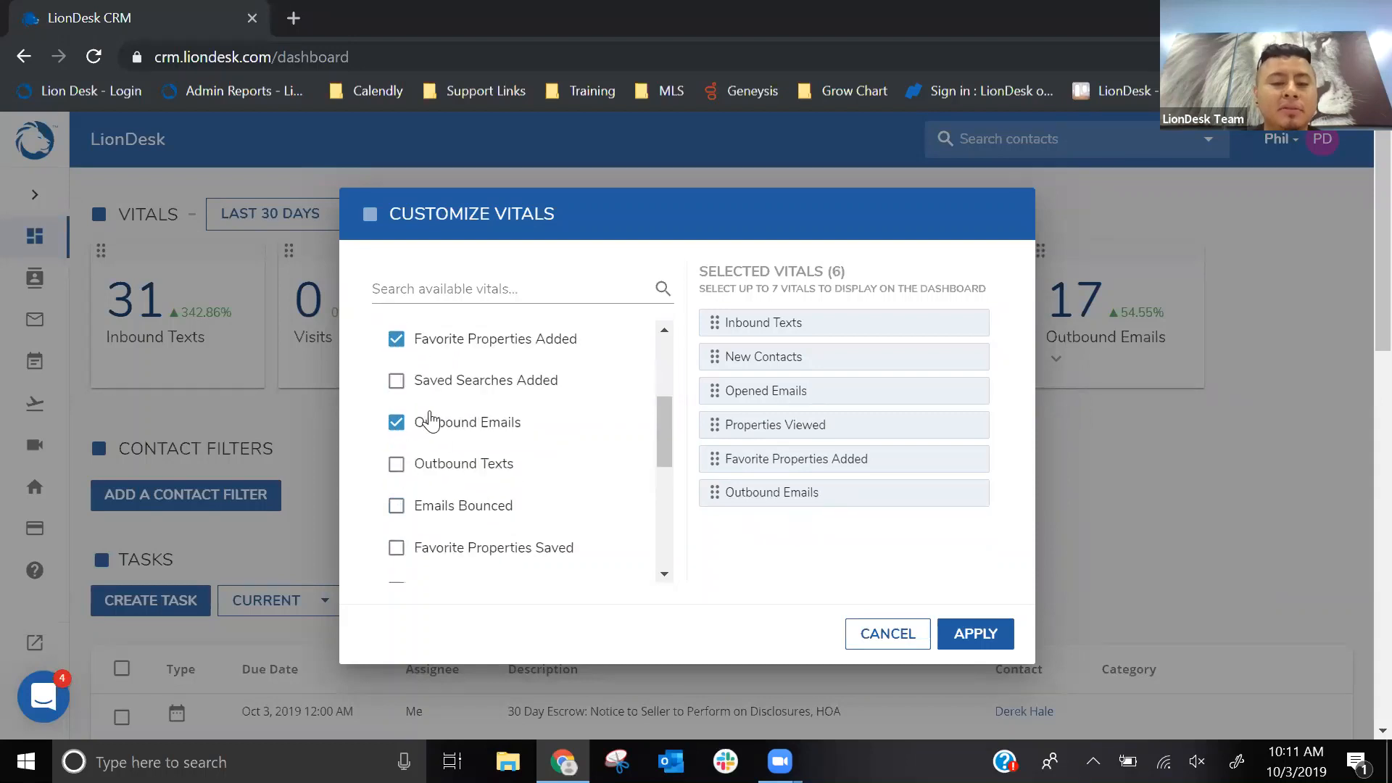
scroll(431, 419, "down", 1)
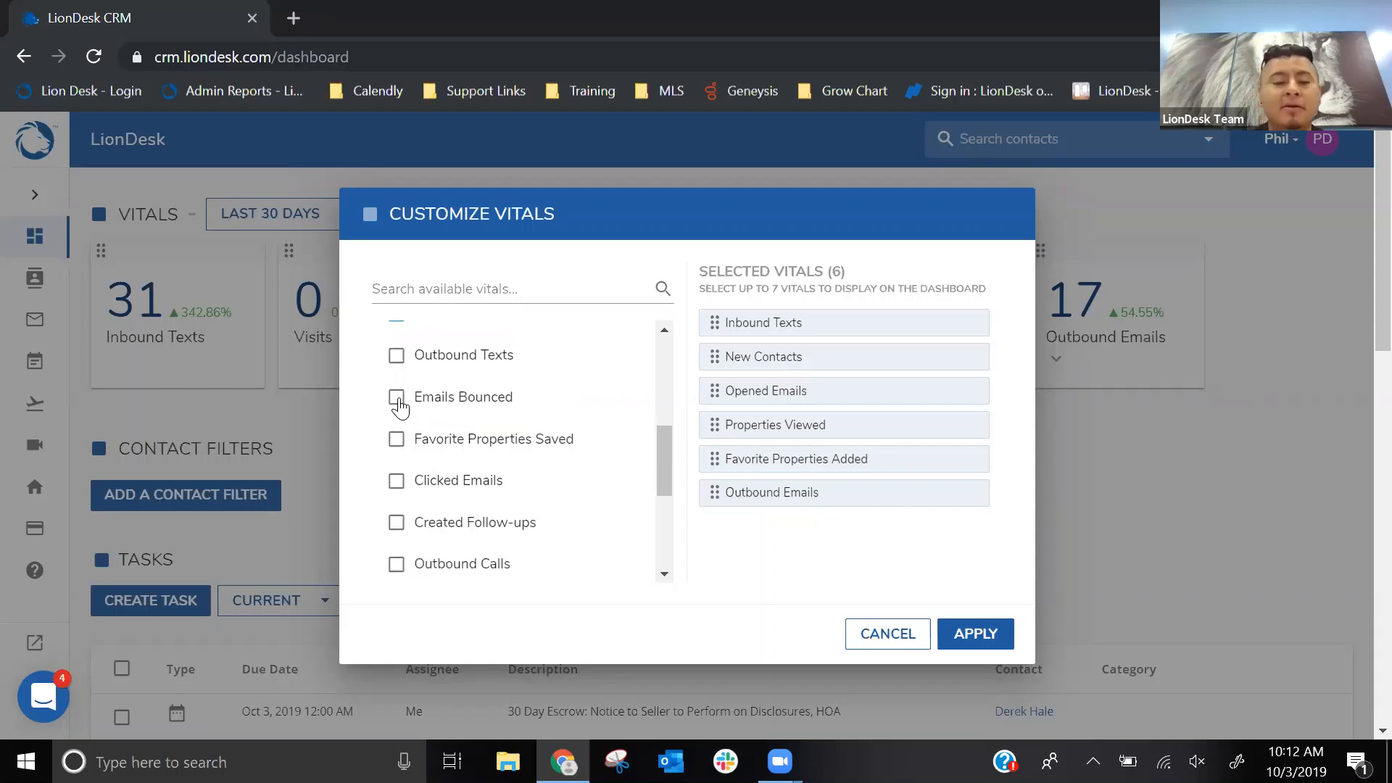
left_click(397, 398)
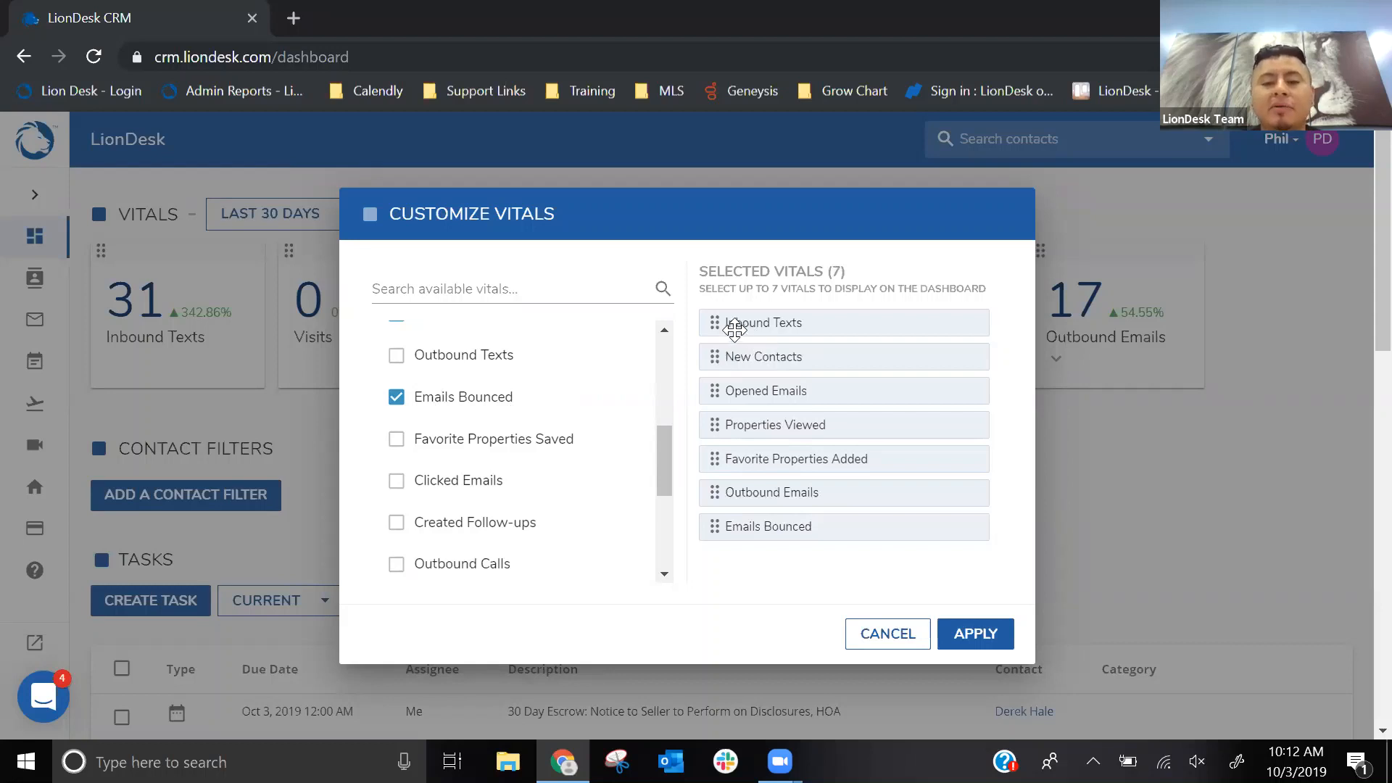
- Reorder the vitals as New Contacts, Favorite Properties Added, Properties Viewed, Inbound Texts, Outbound Emails, Opened Emails, Emails Bounced, and apply the customization
left_click_drag(714, 355, 719, 323)
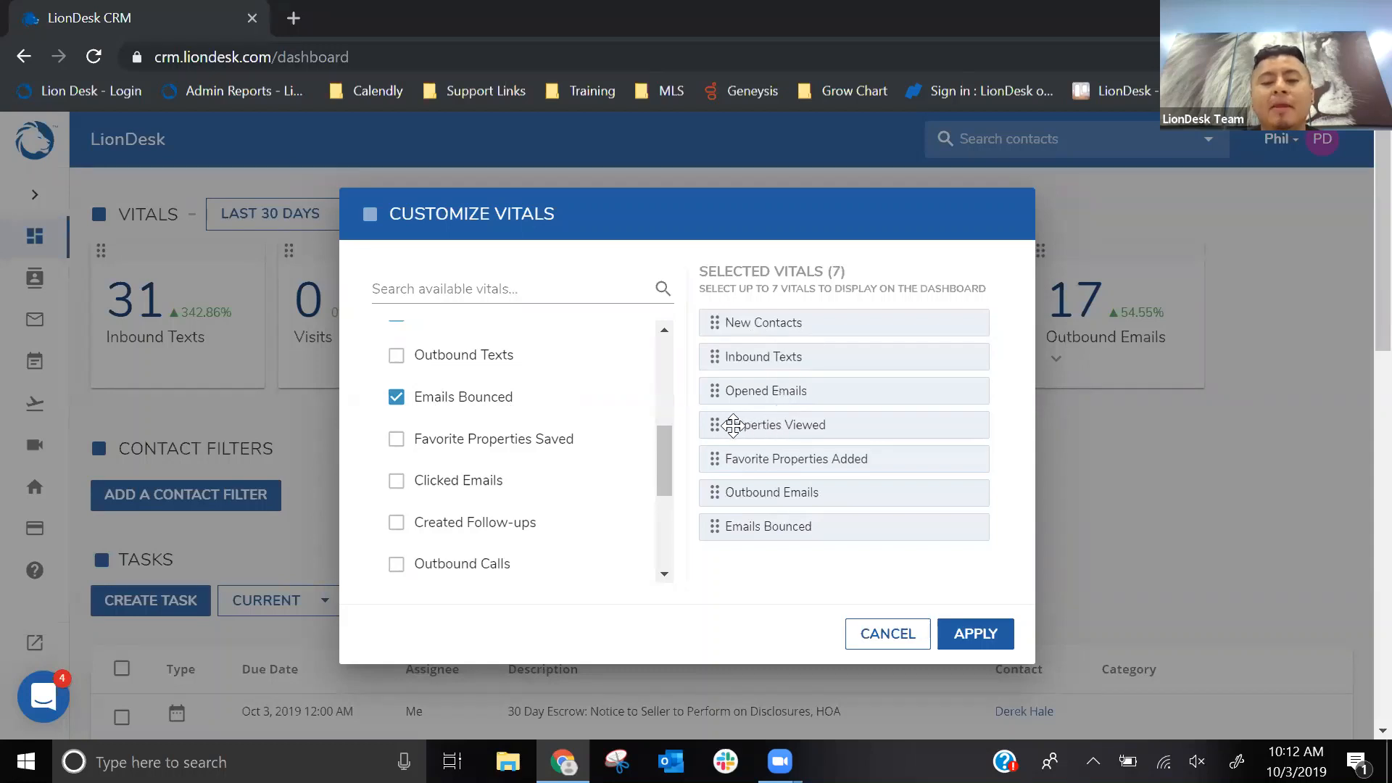
left_click_drag(733, 457, 744, 360)
left_click_drag(744, 458, 748, 393)
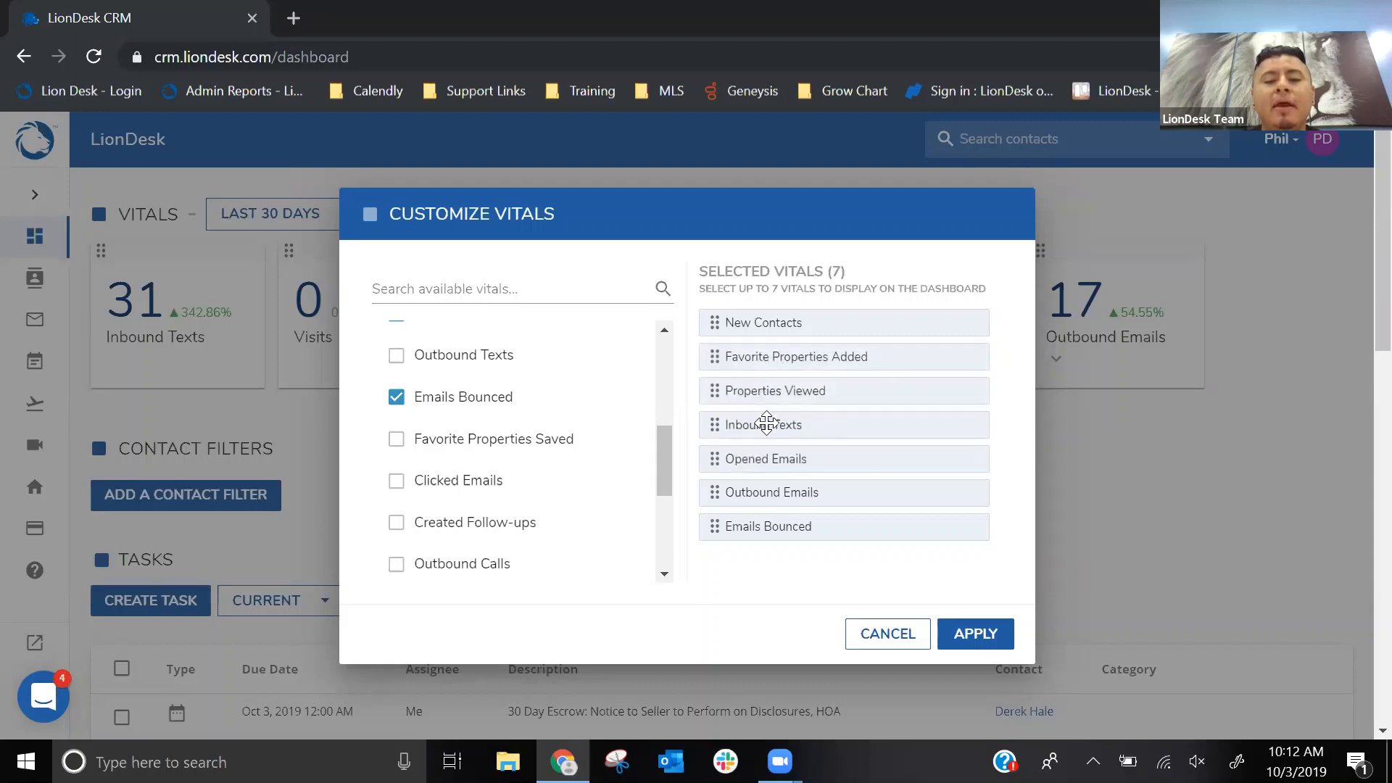
left_click_drag(748, 488, 743, 459)
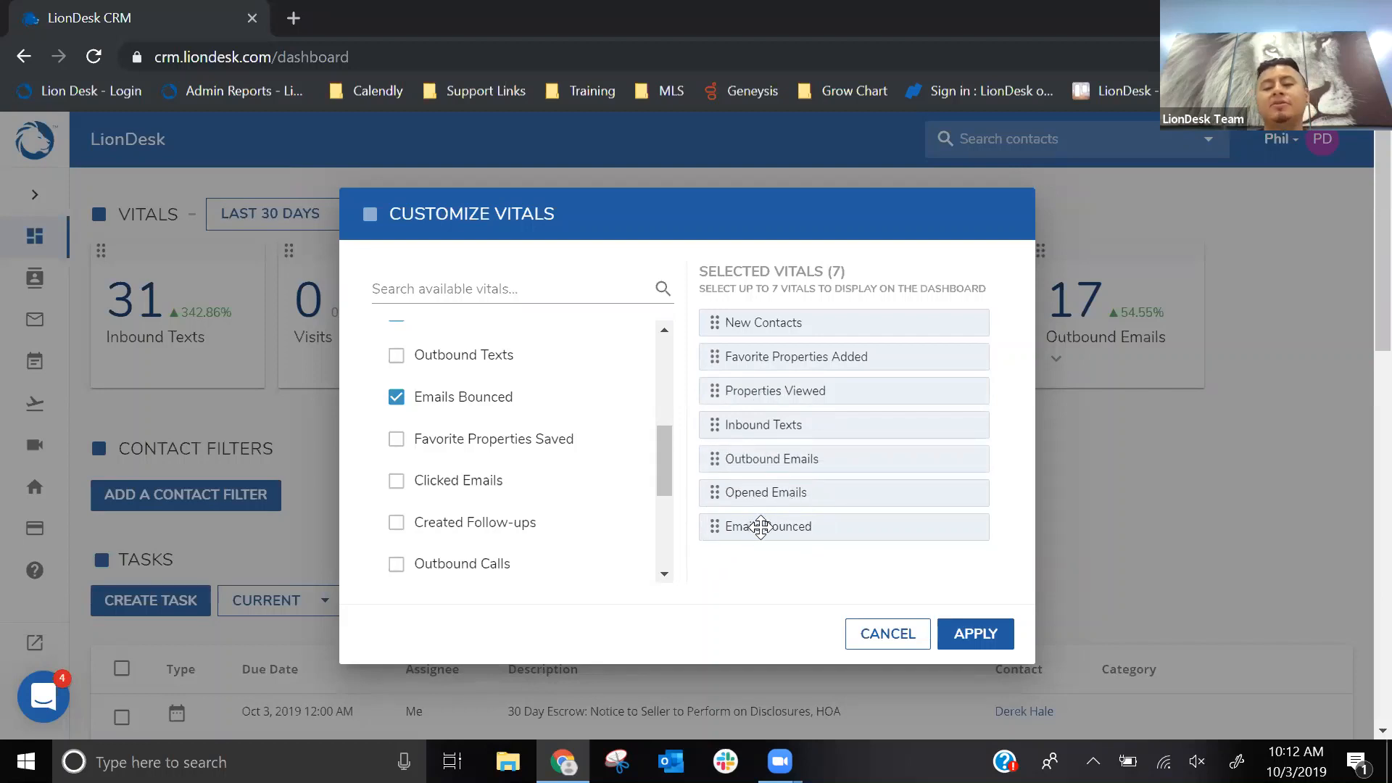
left_click(980, 641)
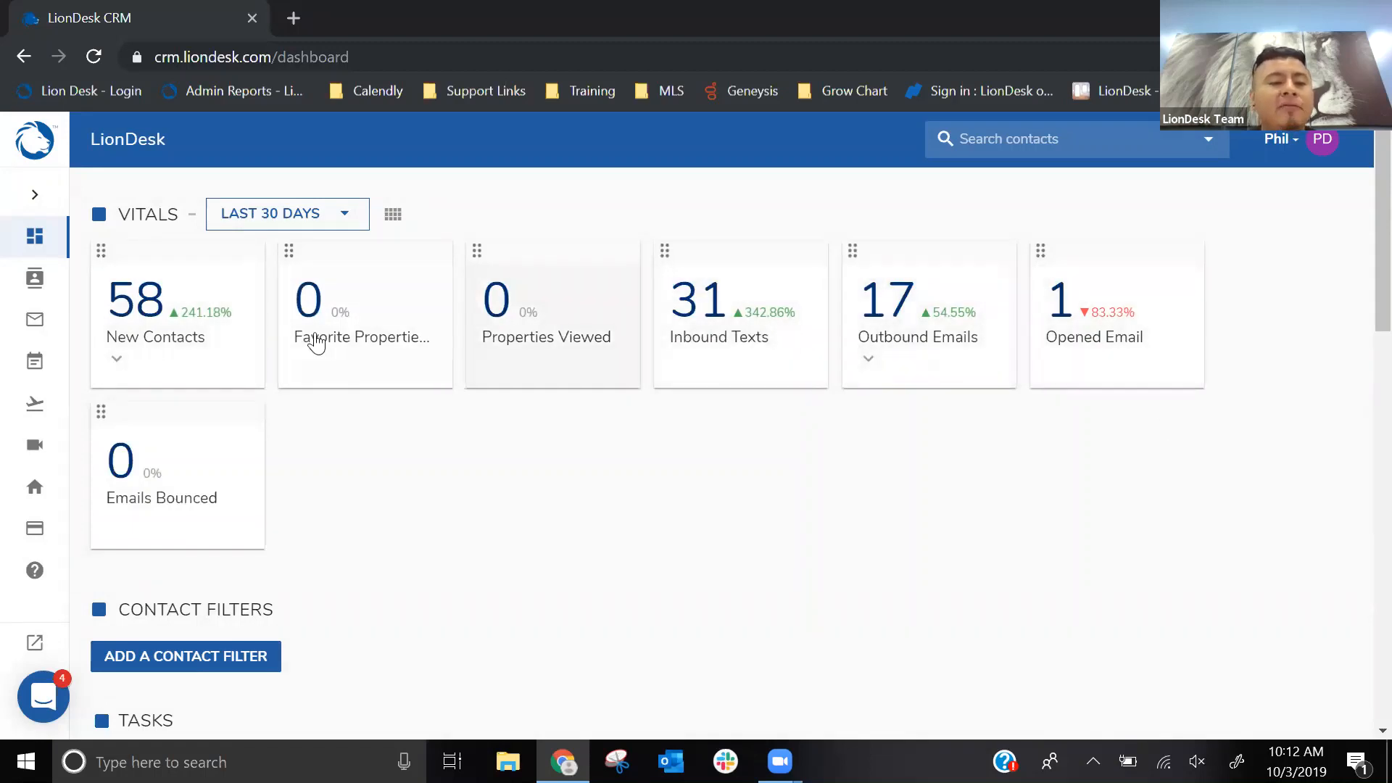
- Expand the New Contacts vital, choose the contact added on Sep 30, 2019, and view their full contact details
left_click(119, 372)
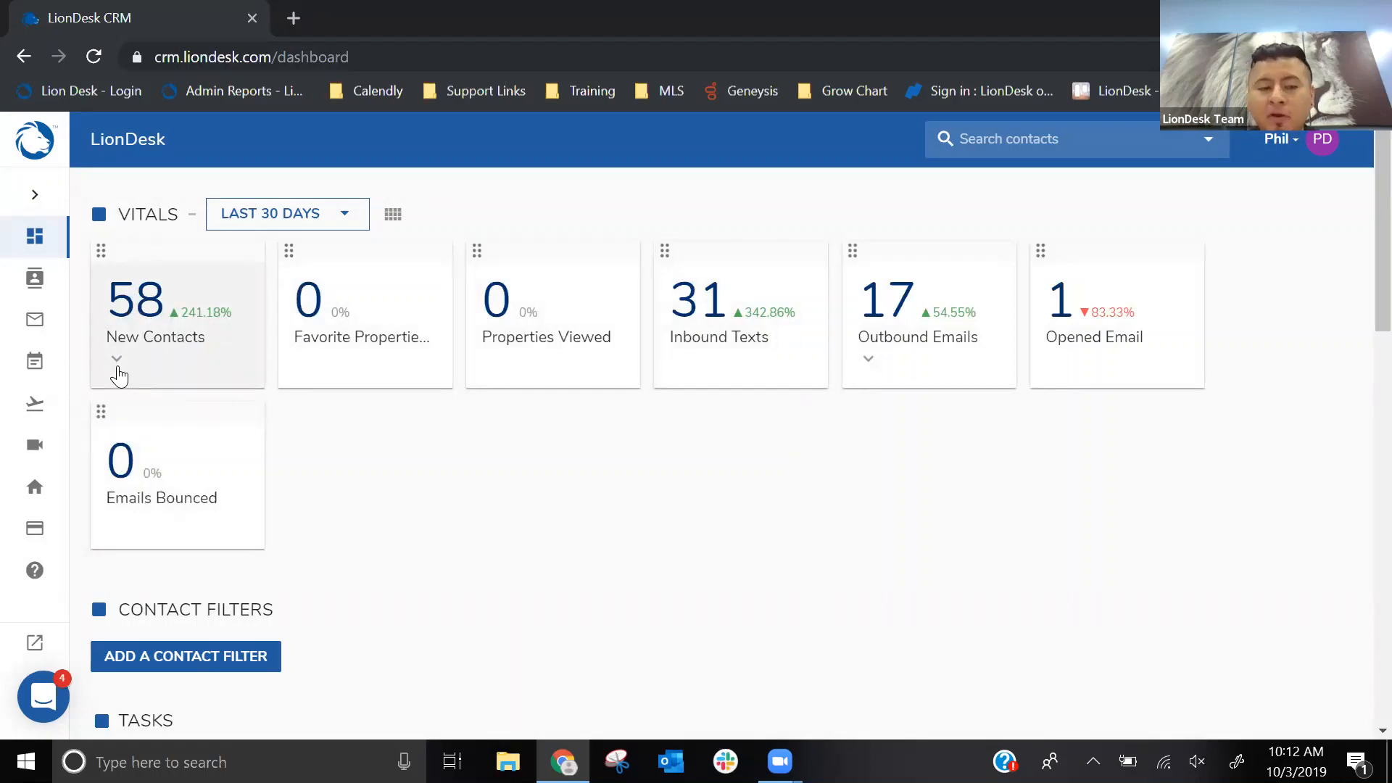
left_click(117, 359)
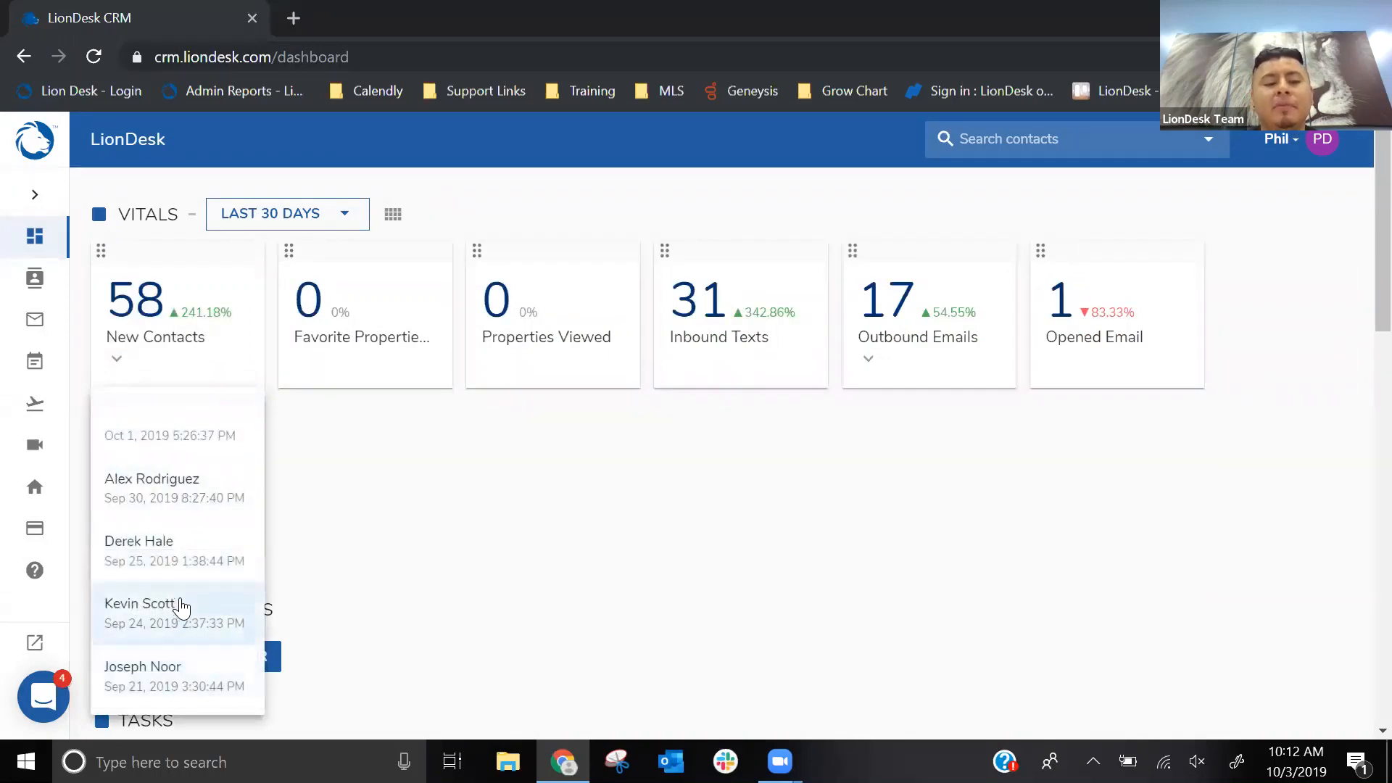
left_click(166, 502)
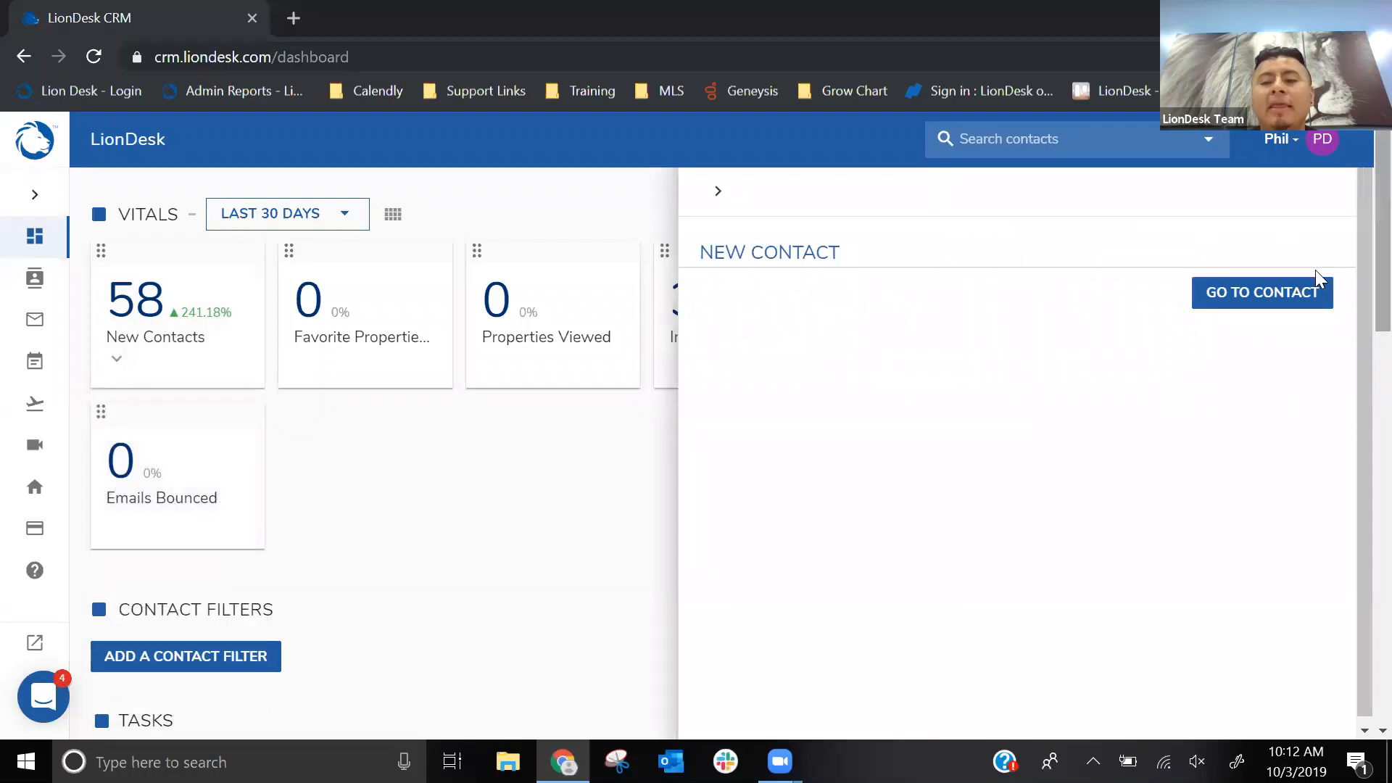
left_click(1291, 293)
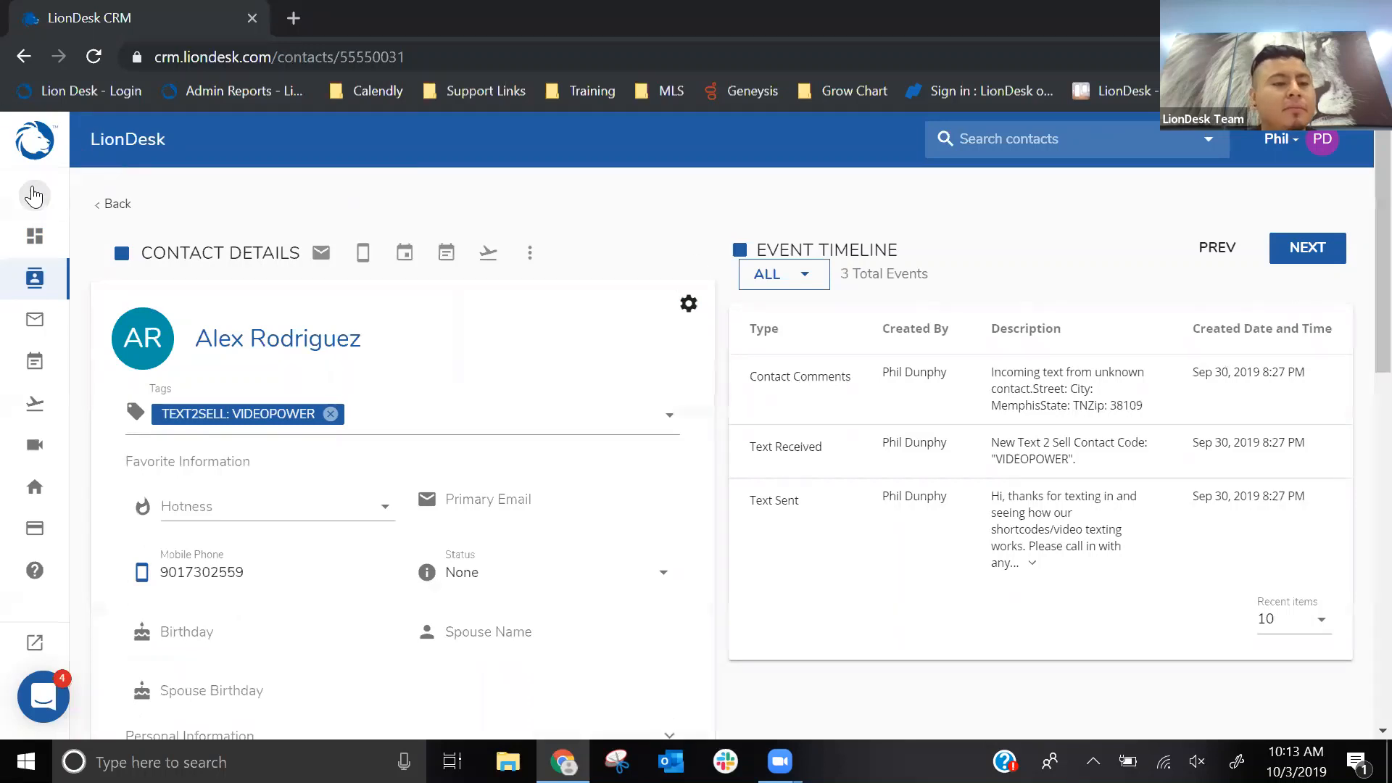
- Return to the Home dashboard and collapse the navigation menu
left_click(33, 195)
left_click(78, 236)
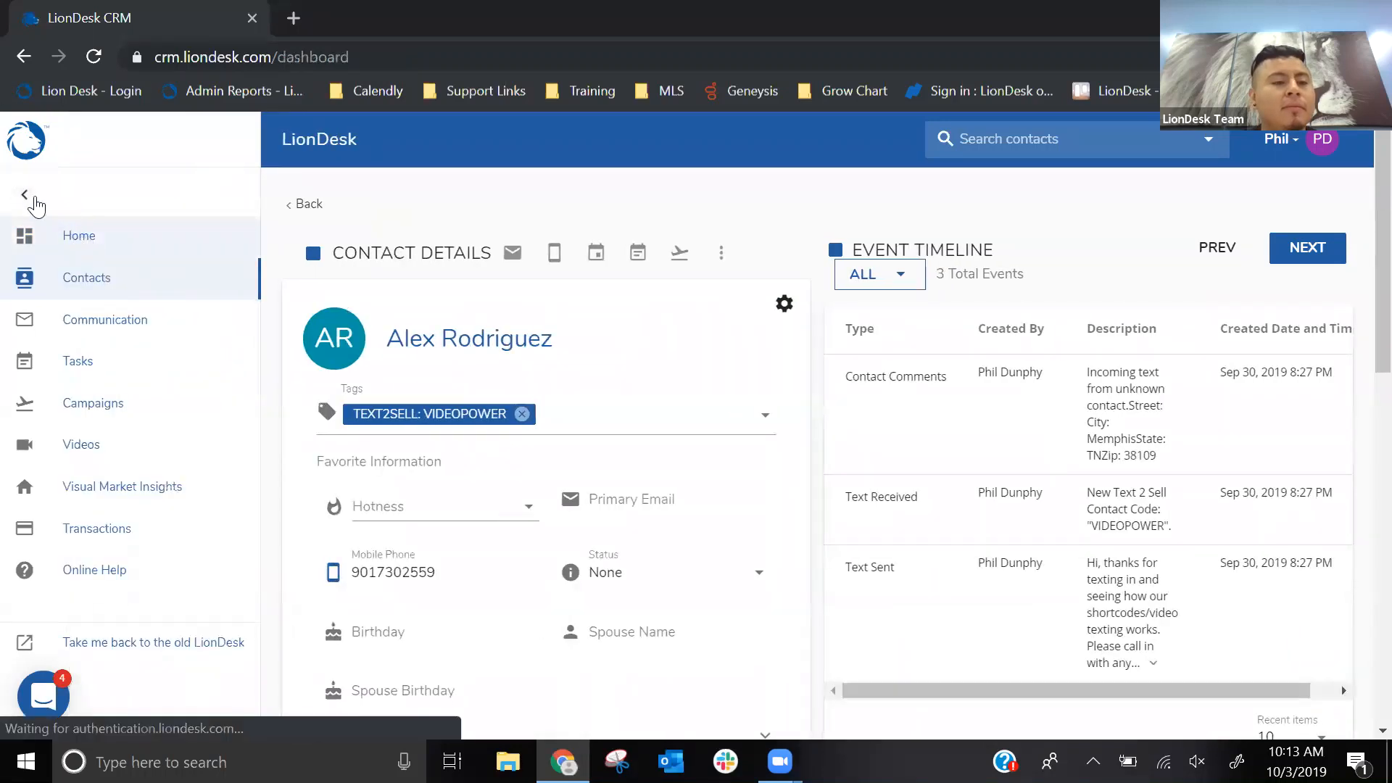
left_click(34, 197)
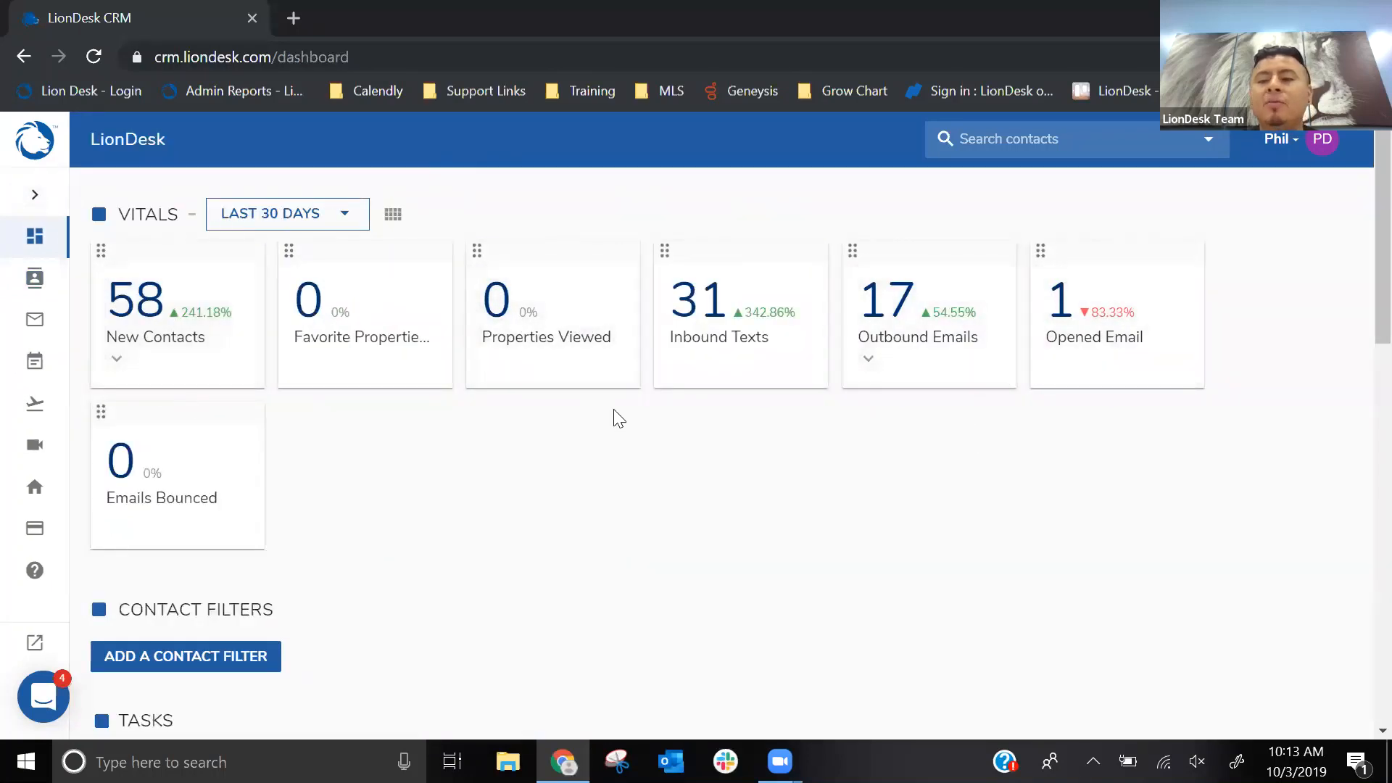
- Start a new contact filter from the Home dashboard and add a first condition
scroll(618, 419, "down", 2)
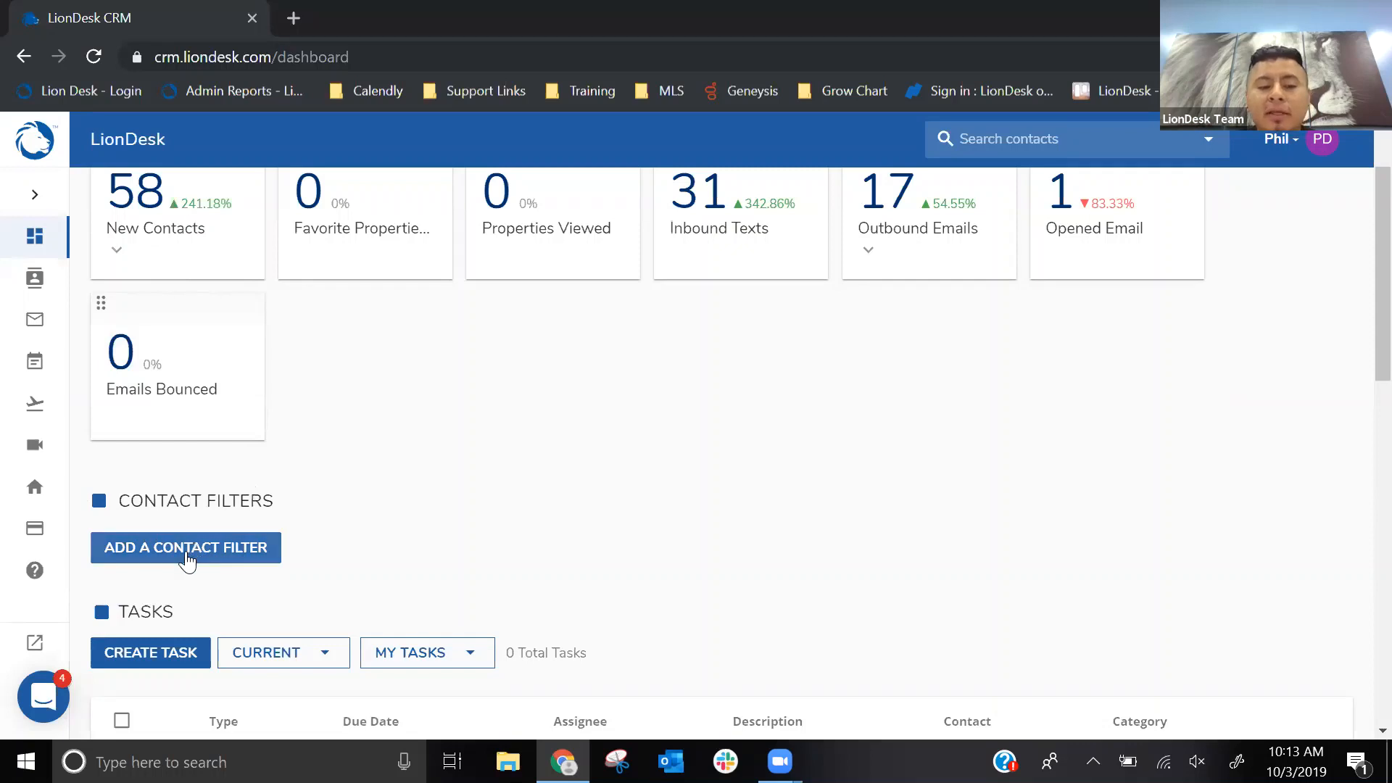
left_click(187, 555)
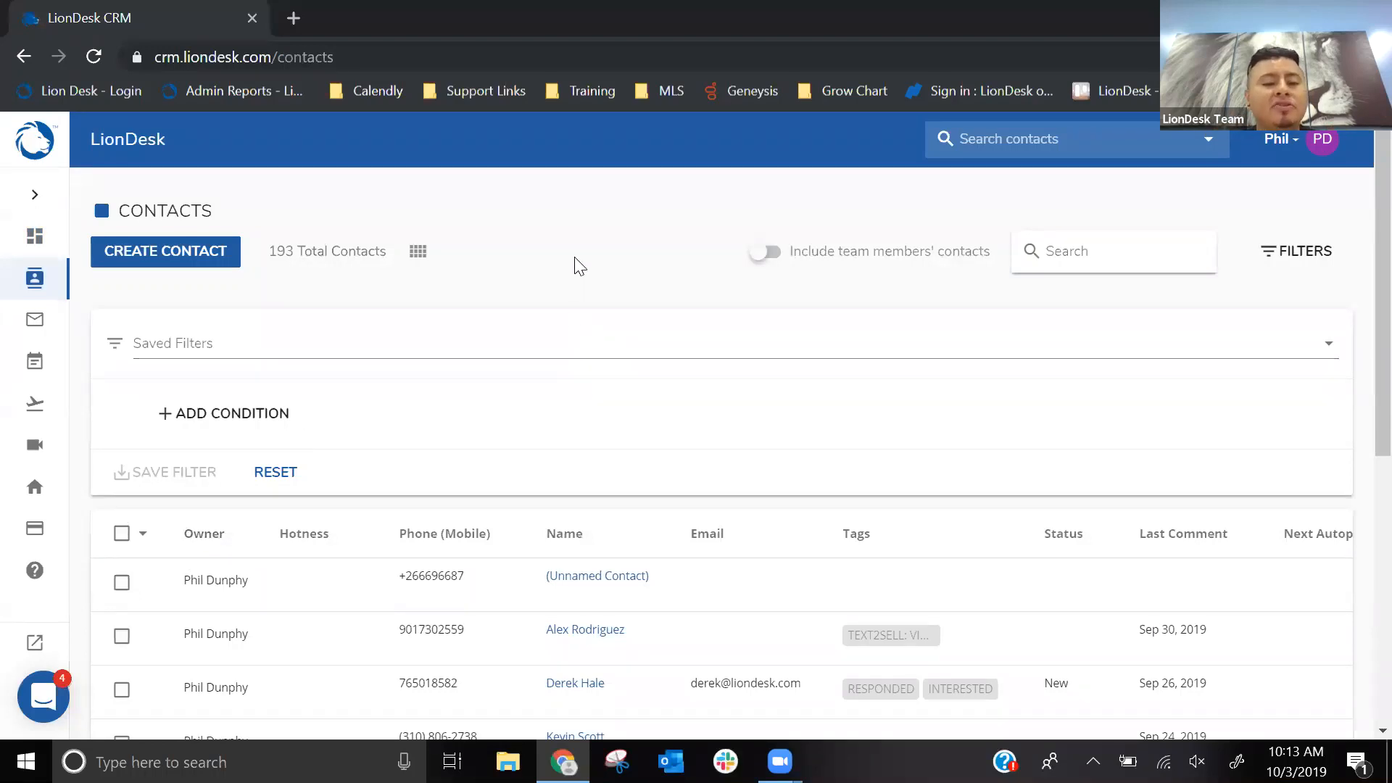
left_click(279, 257)
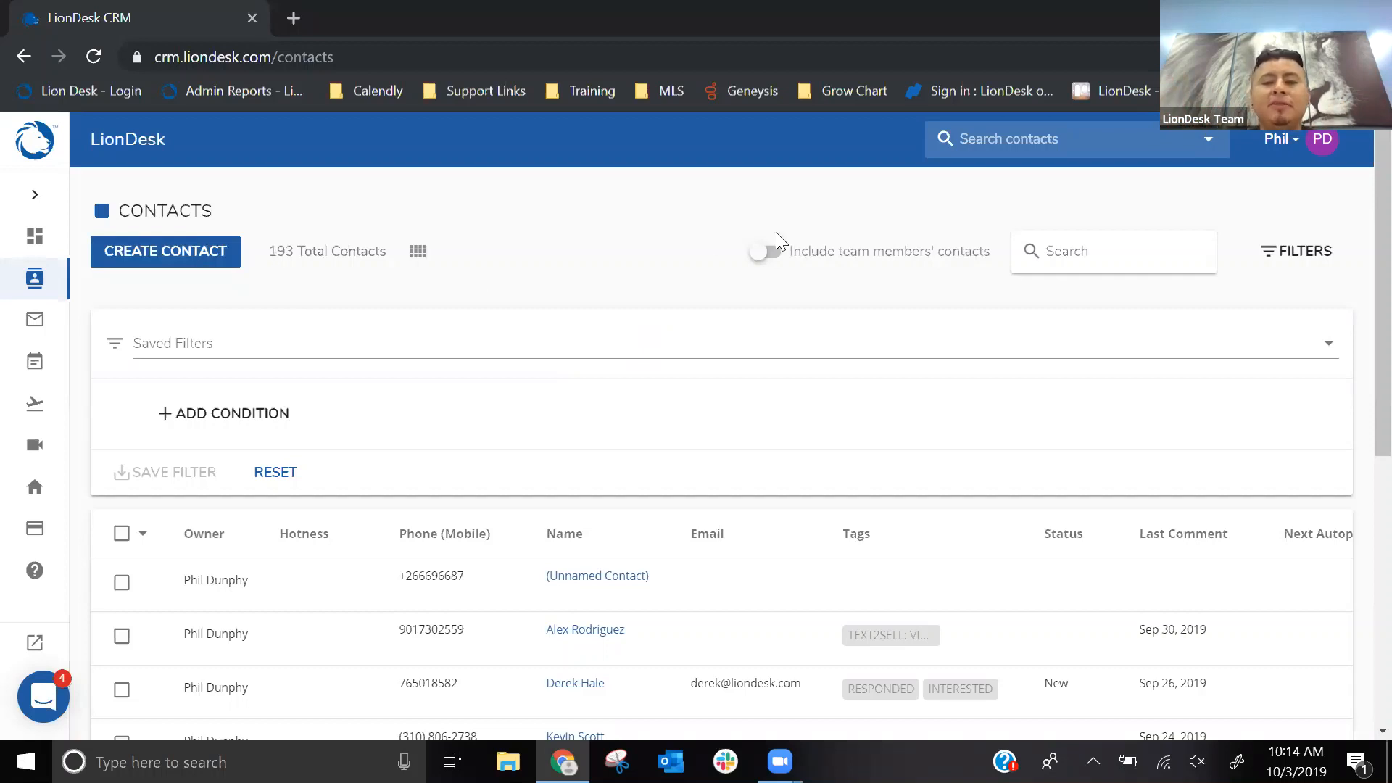
left_click(1284, 267)
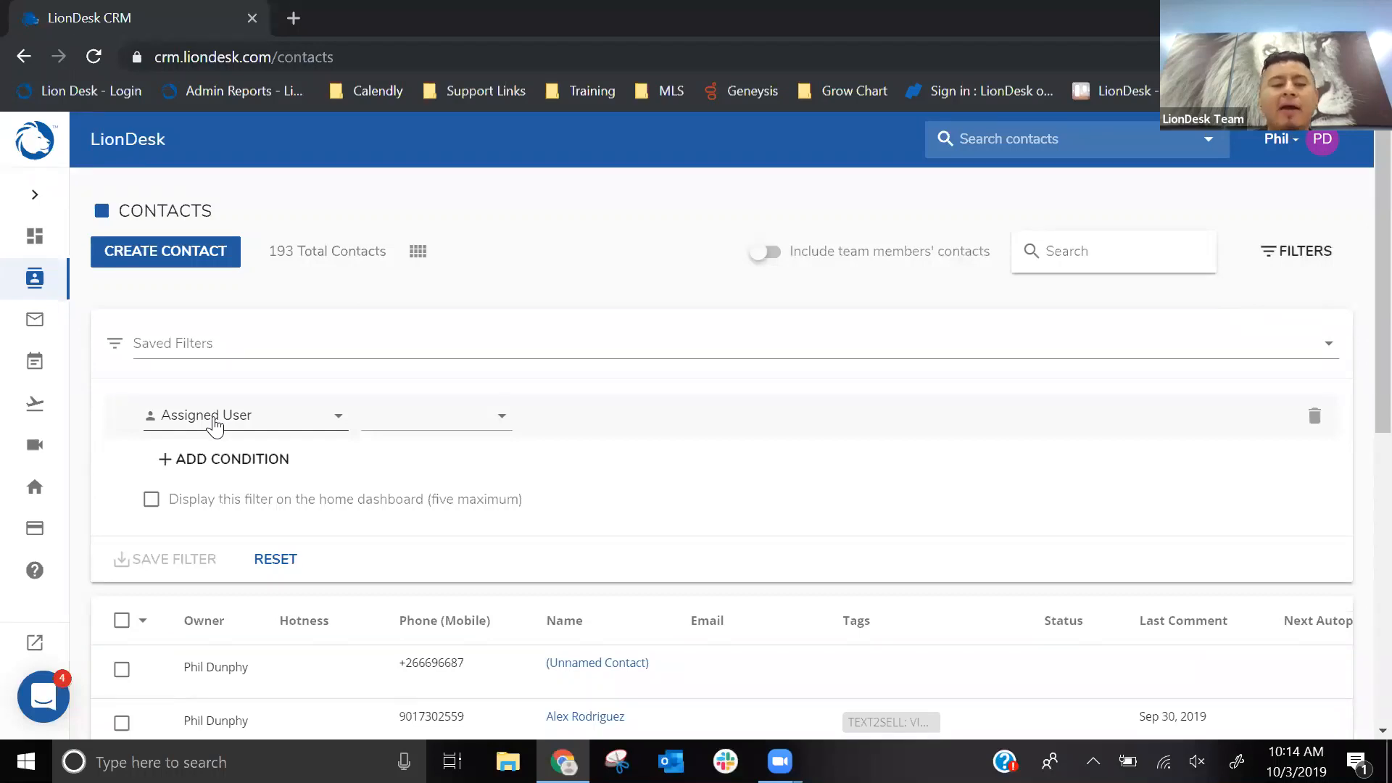
- Browse the available filter fields and set the first condition's field to Last Activity
left_click(214, 421)
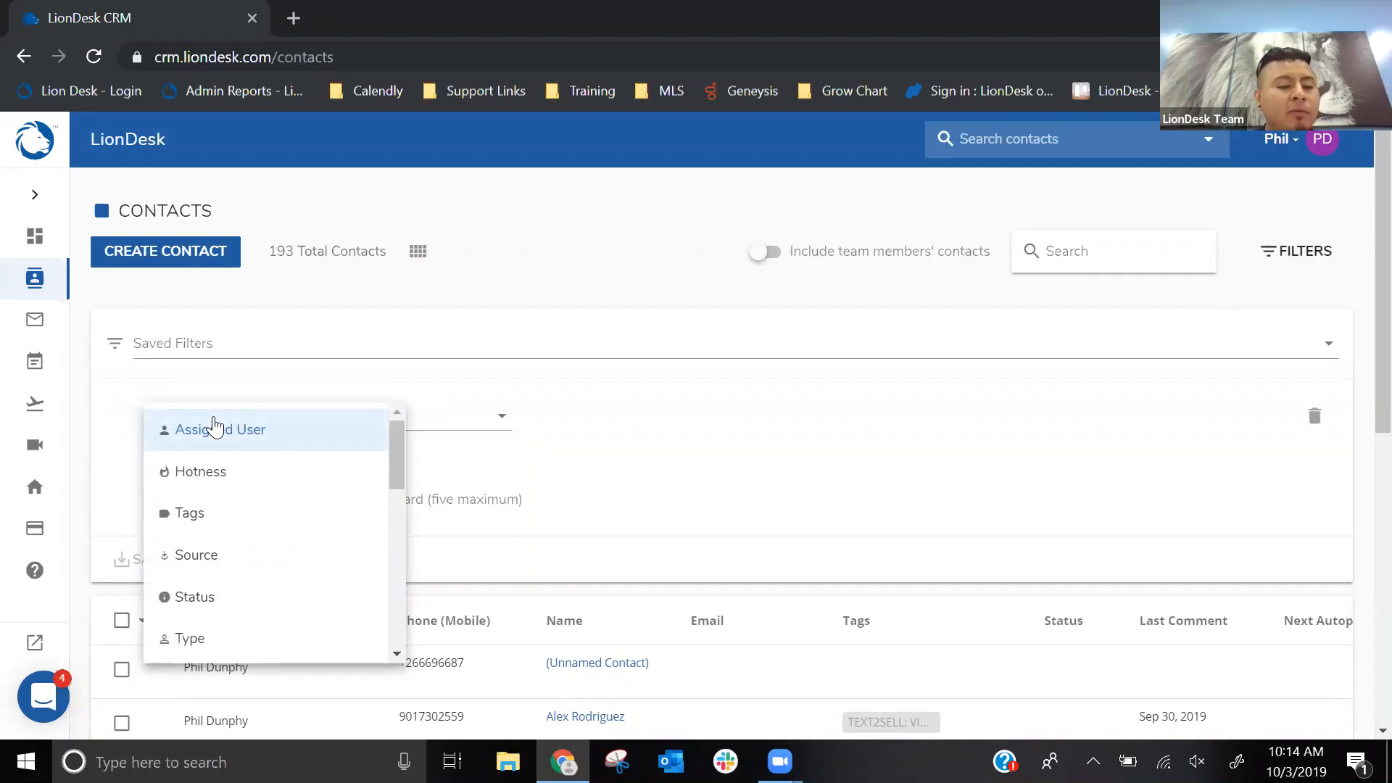
scroll(232, 449, "down", 5)
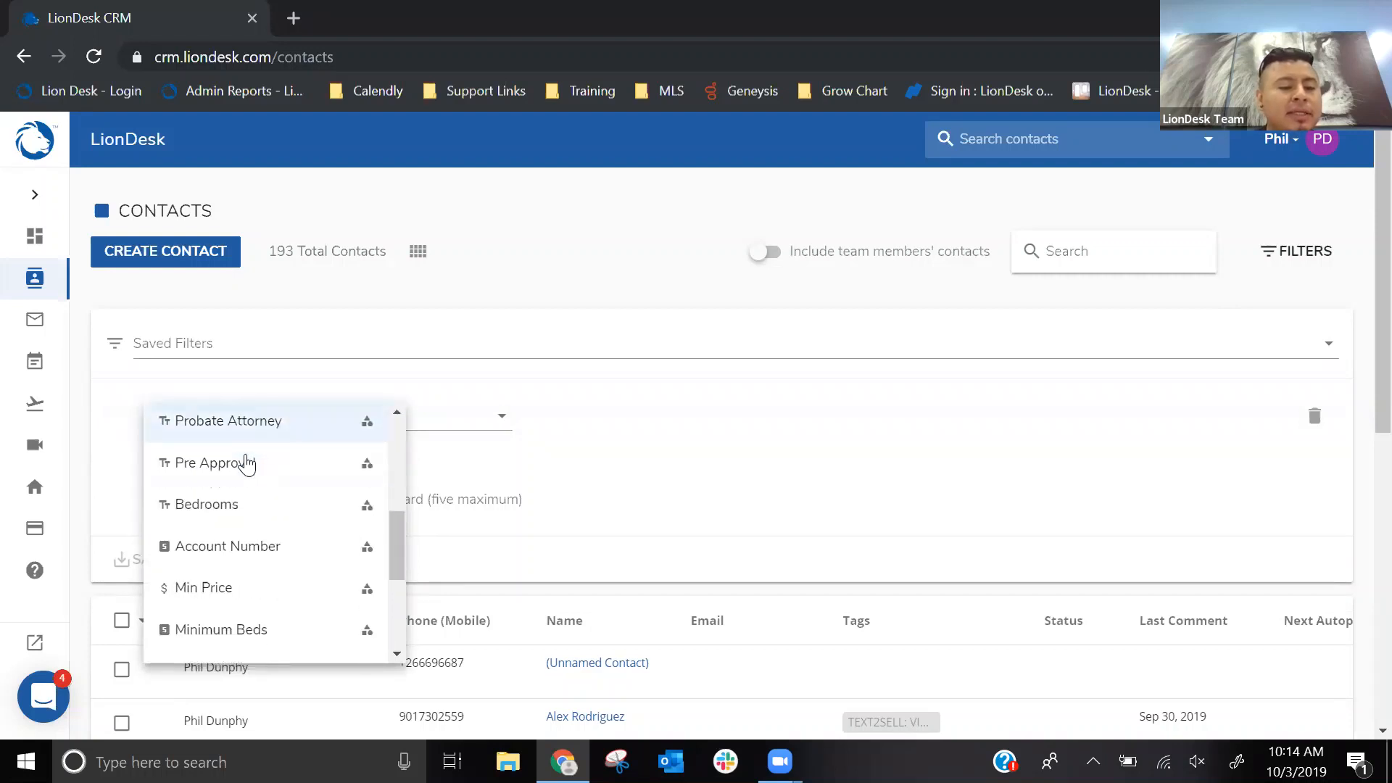
scroll(247, 464, "down", 8)
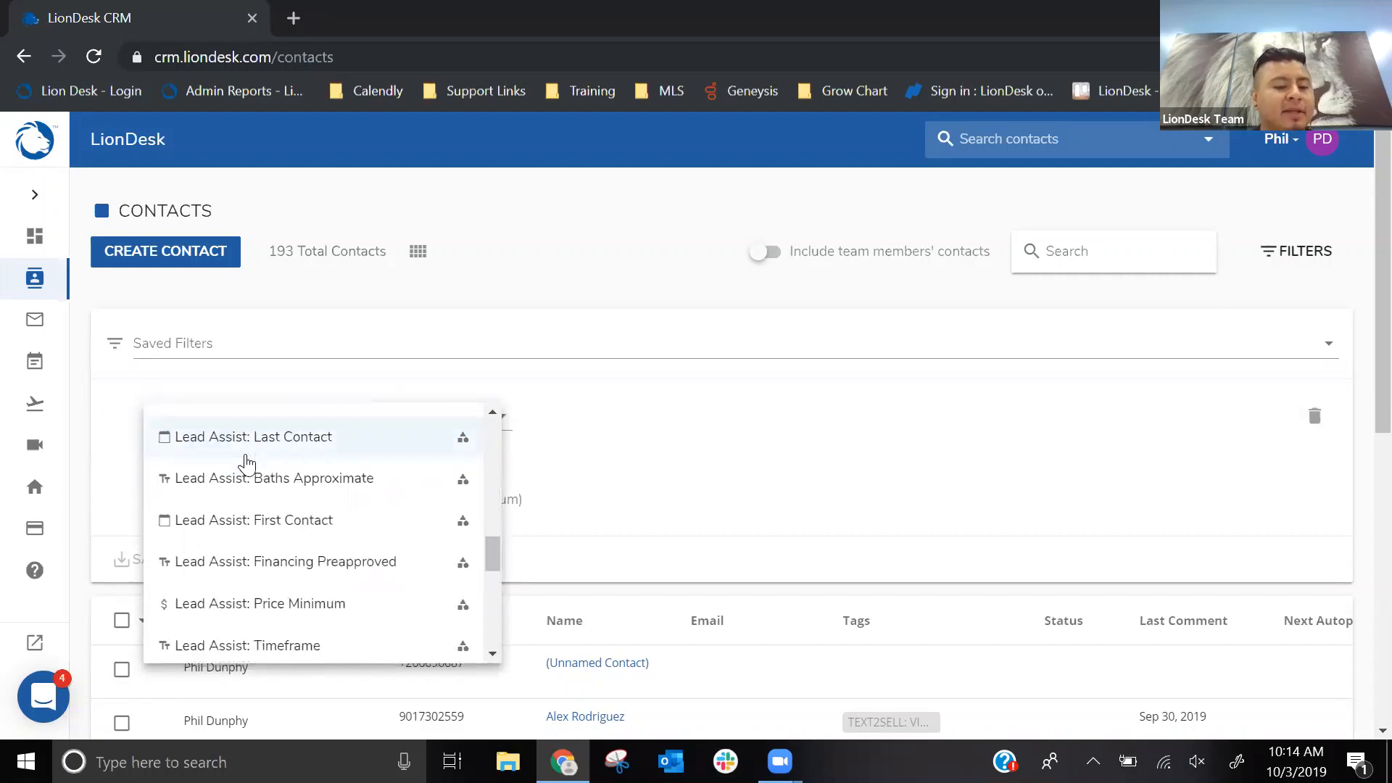
scroll(246, 464, "down", 5)
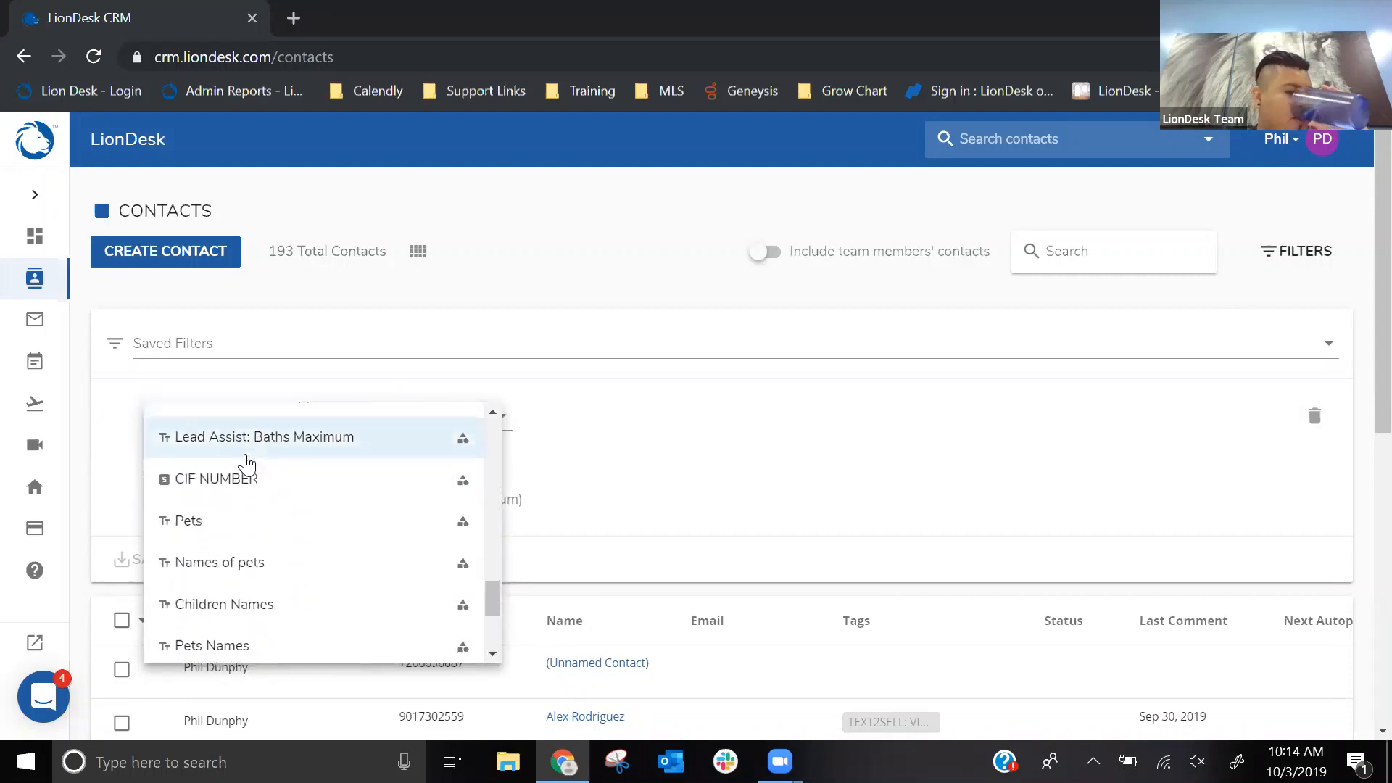
scroll(247, 464, "down", 10)
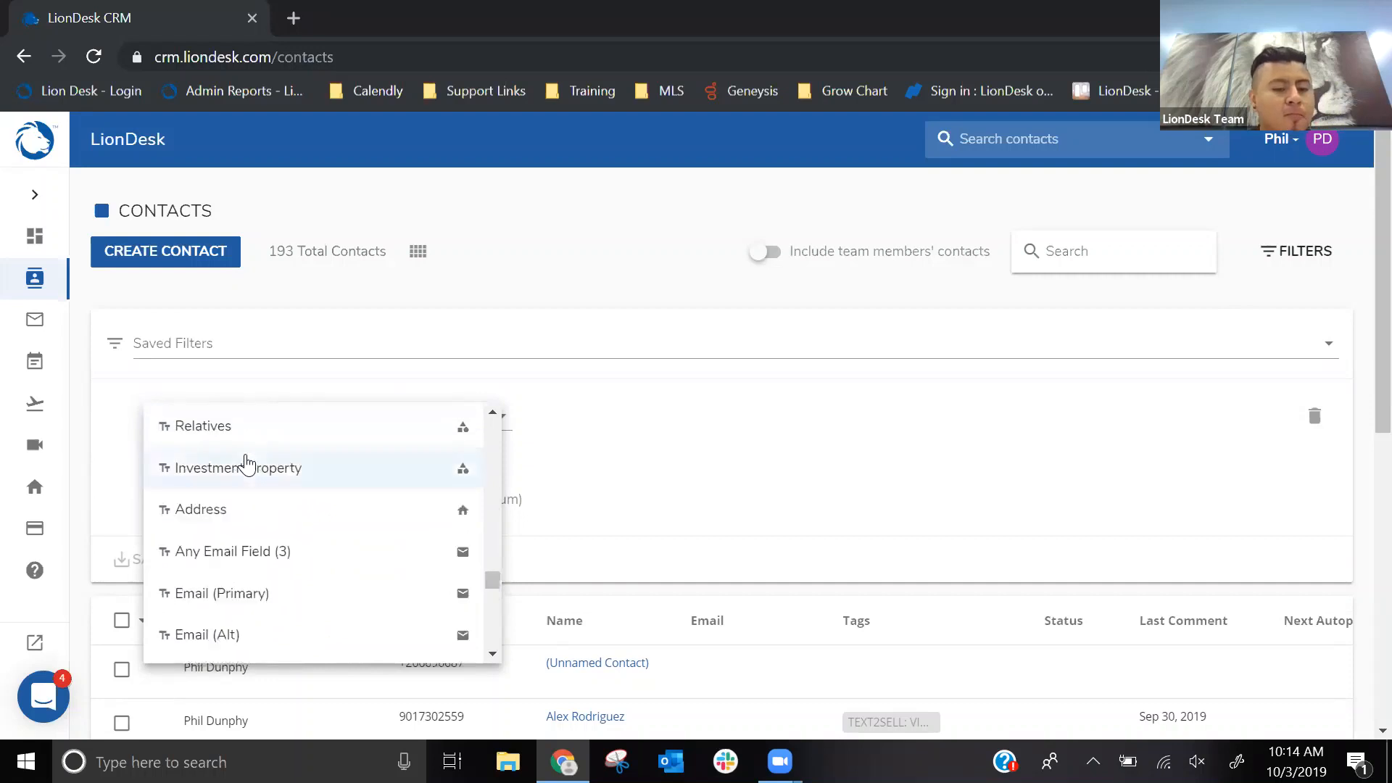
scroll(247, 464, "down", 10)
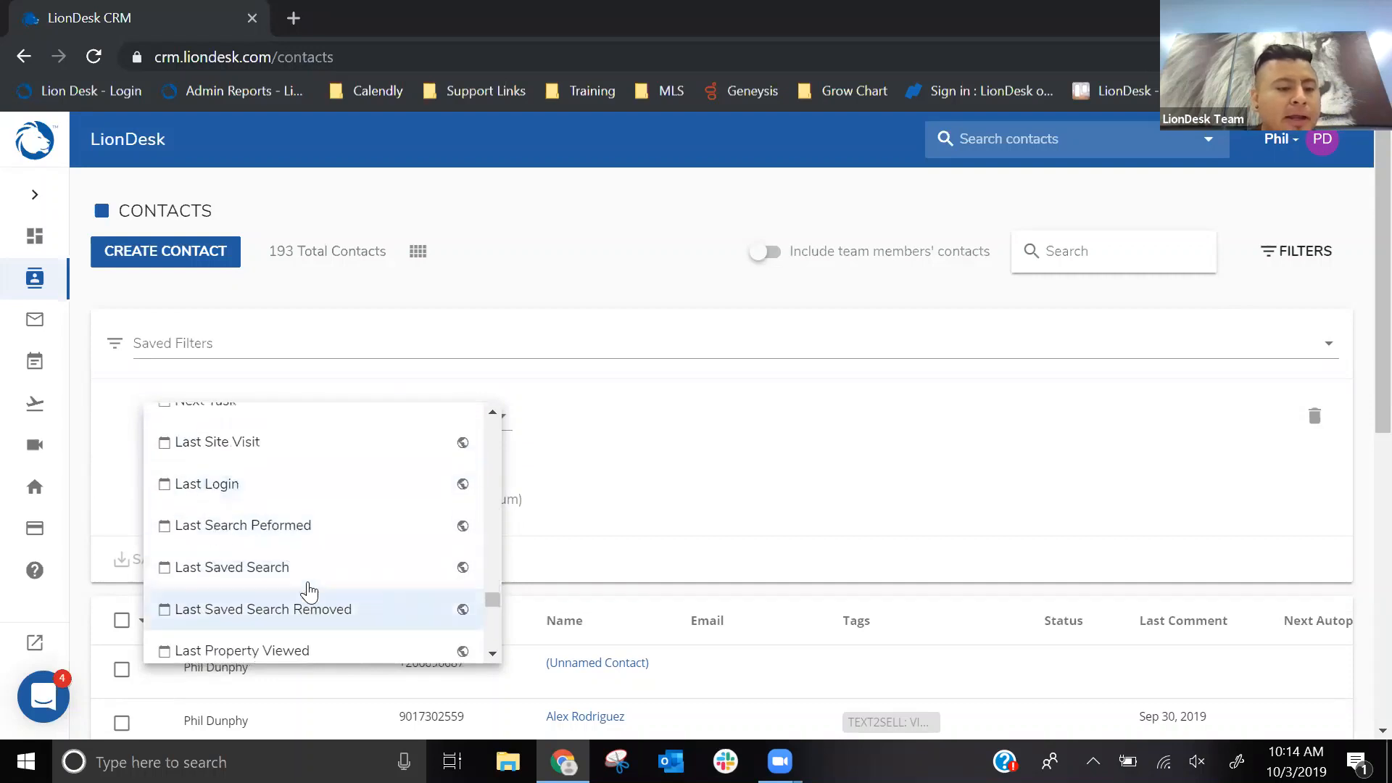
scroll(308, 590, "up", 3)
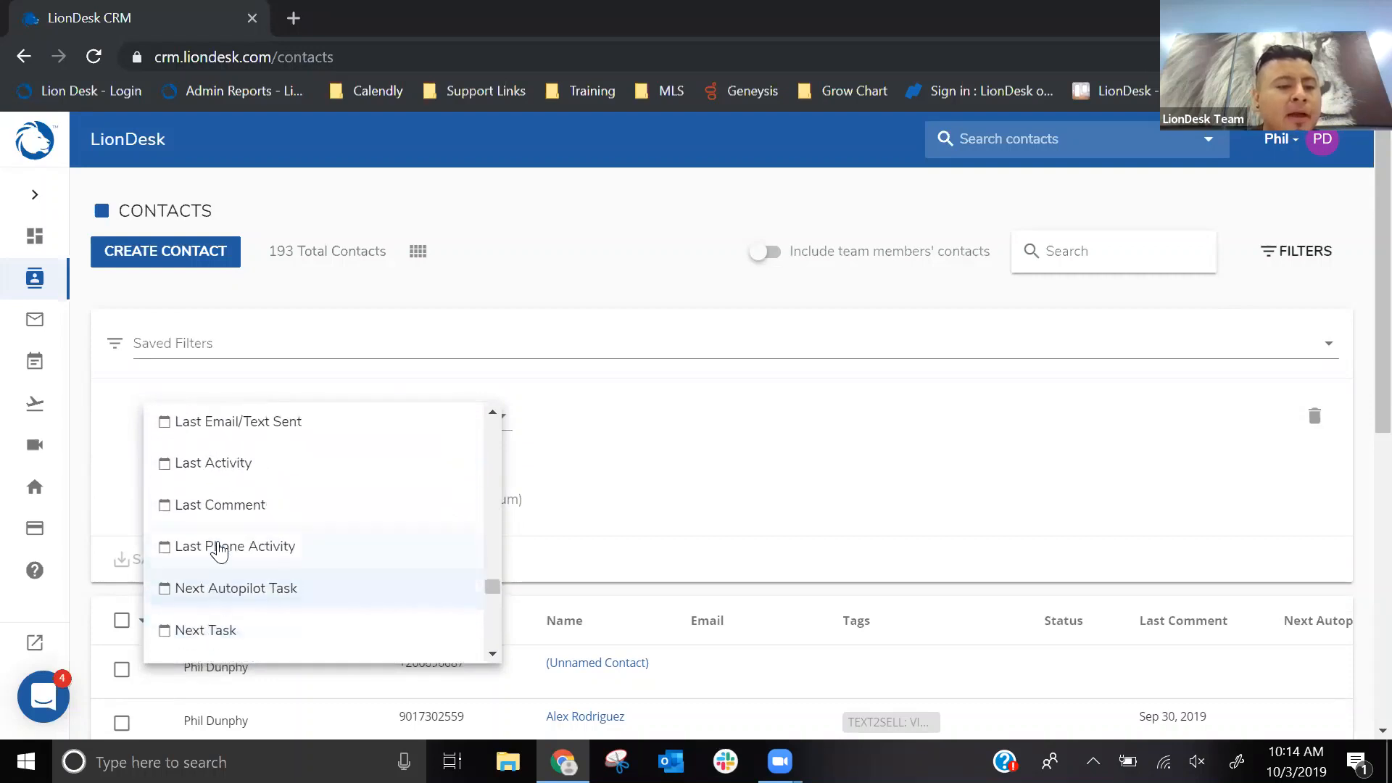
scroll(220, 553, "up", 2)
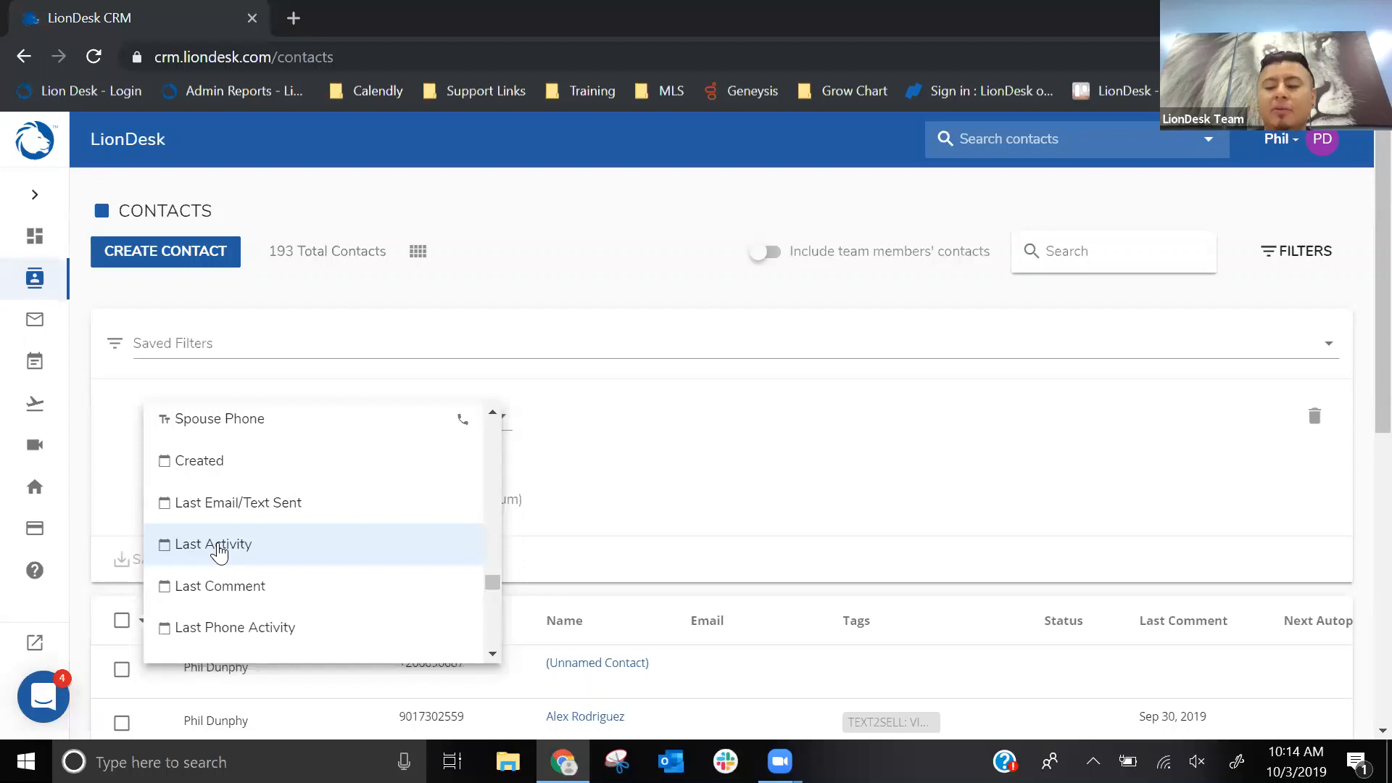
left_click(218, 547)
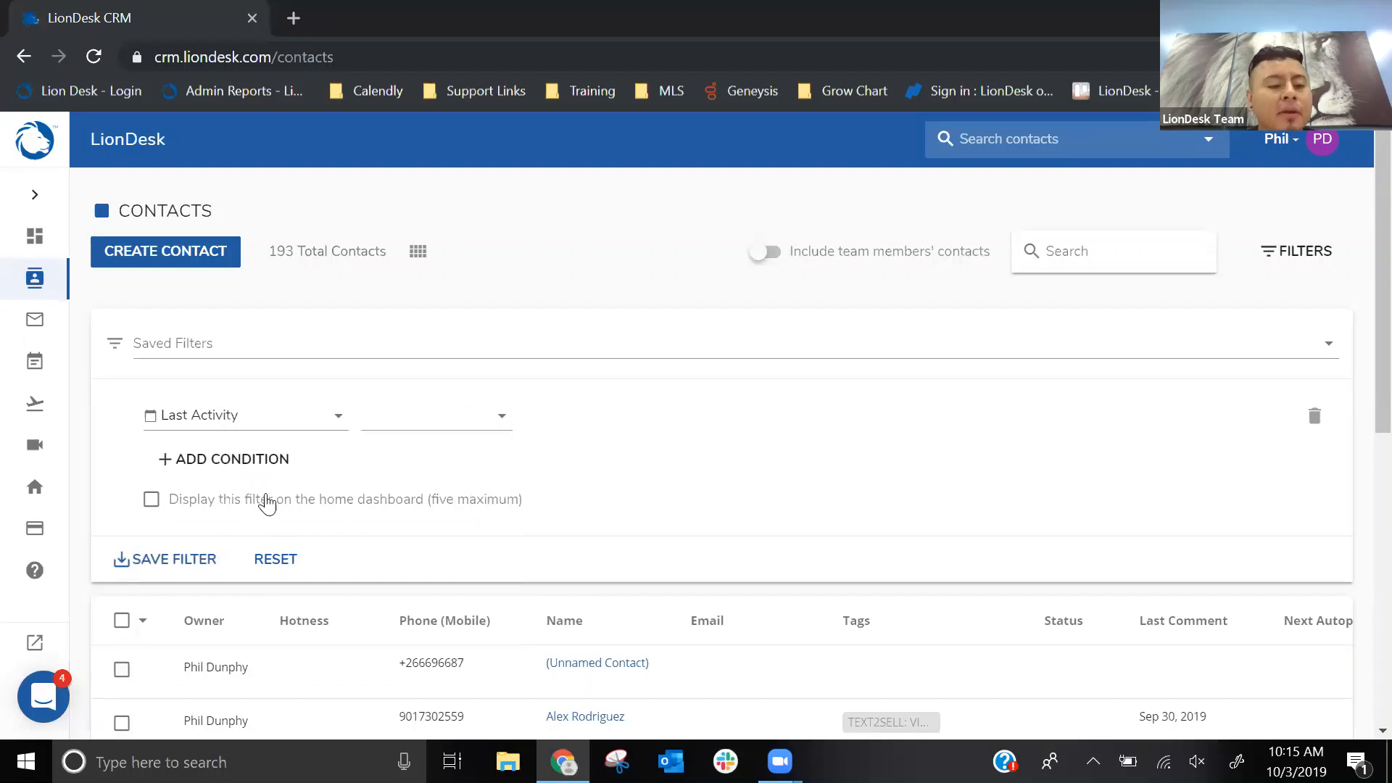
- Set the Last Activity condition to "more than x days ago" with a value of 5 days
left_click(453, 431)
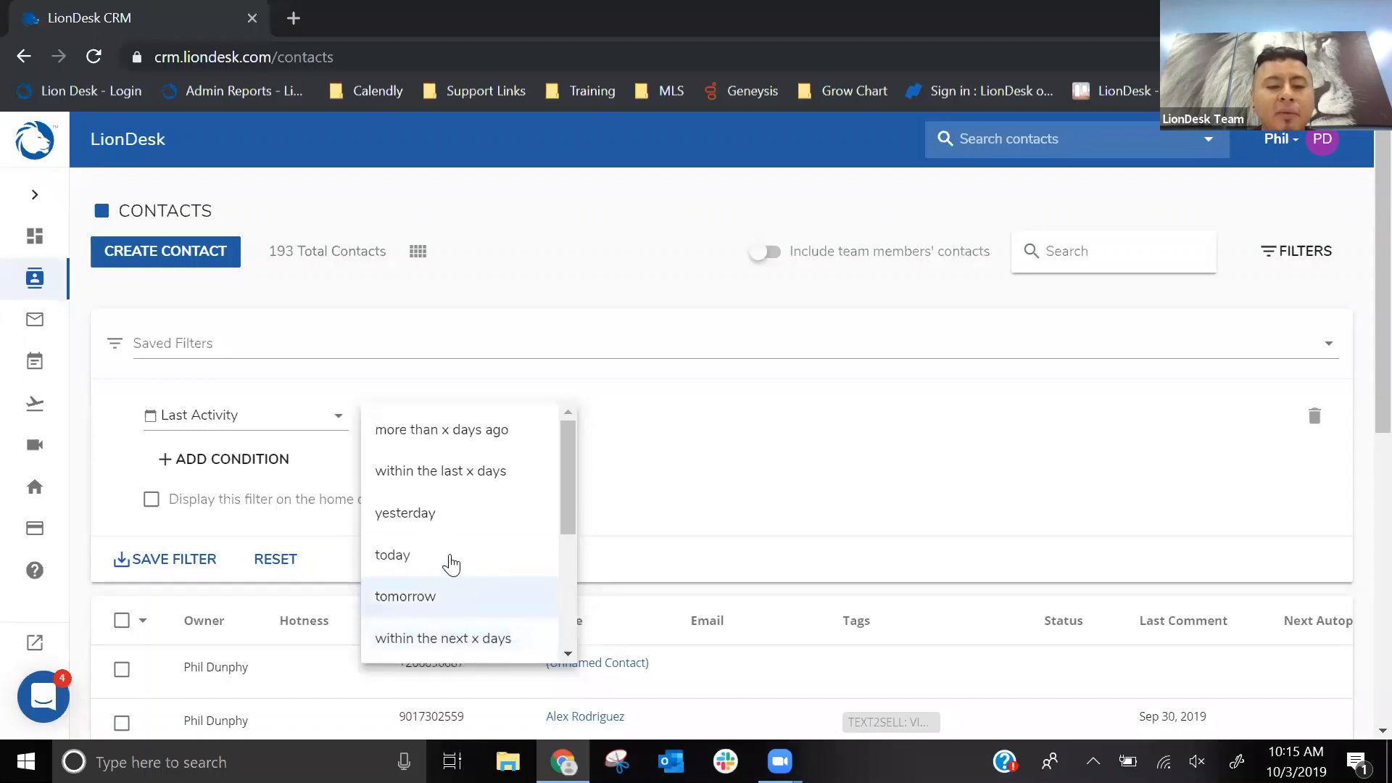
left_click(429, 437)
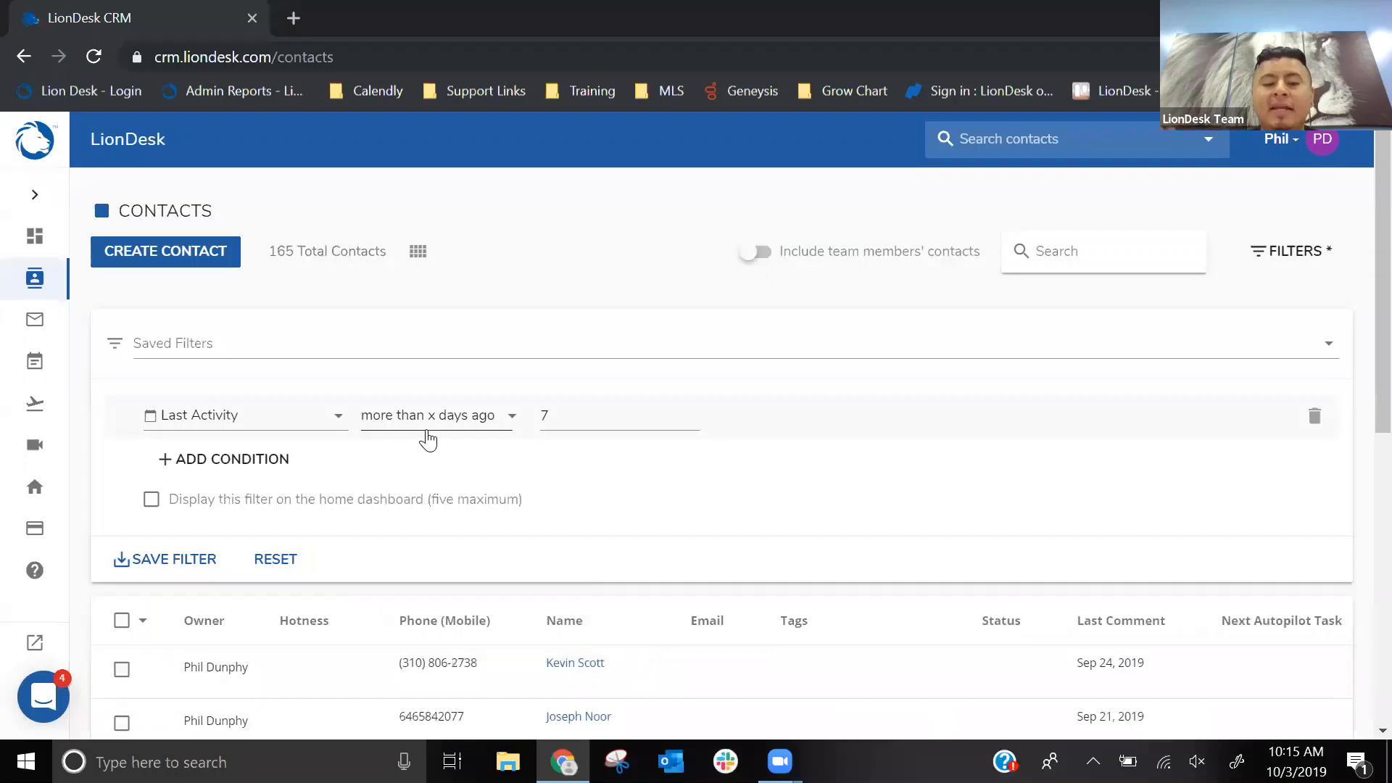
left_click(577, 414)
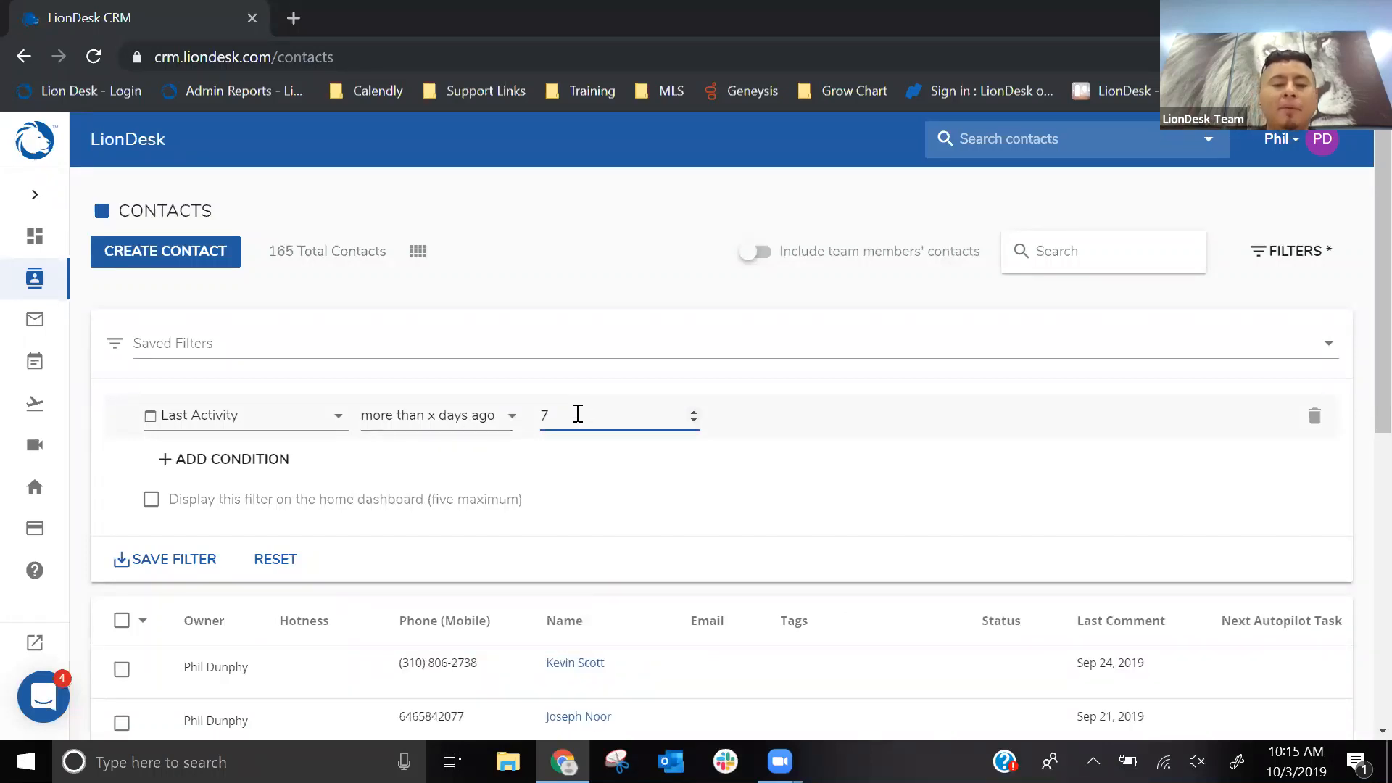
key("BackSpace")
type("5")
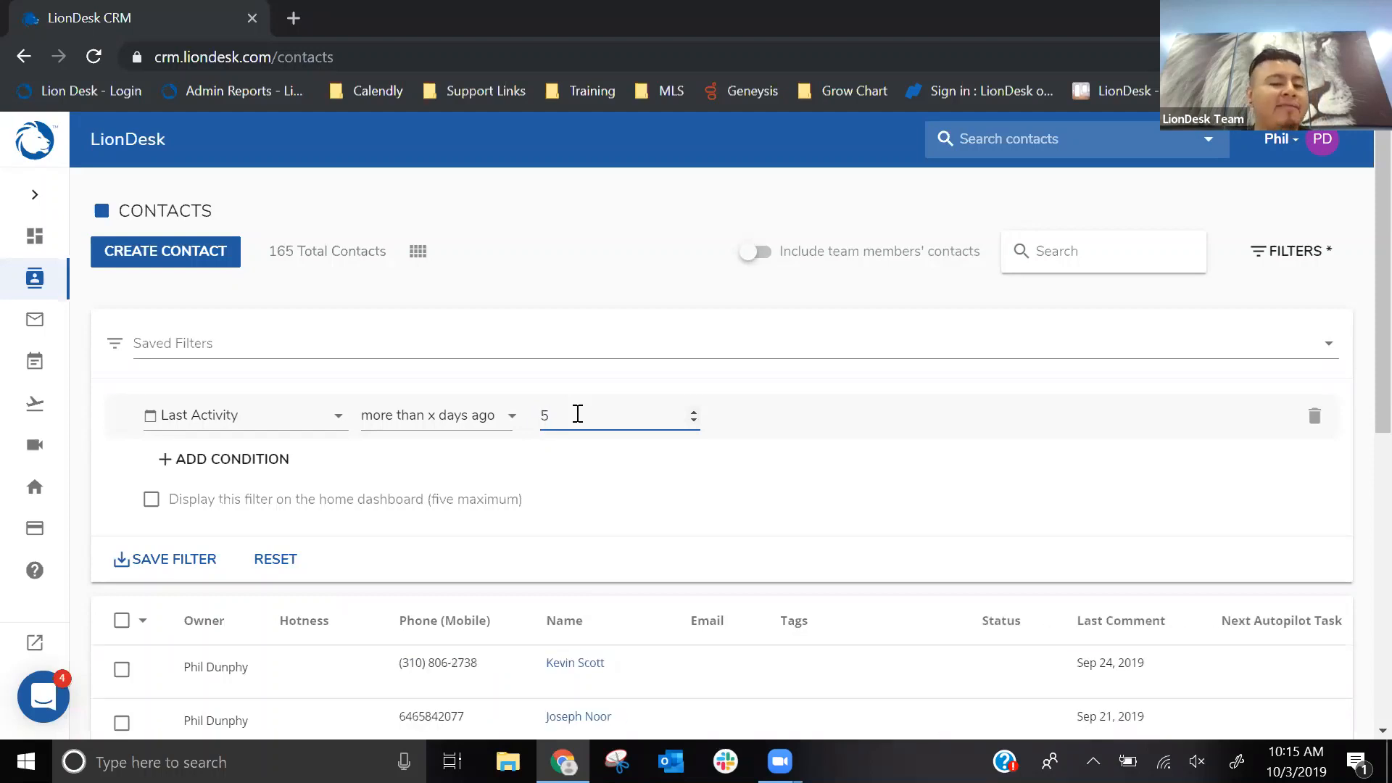
scroll(562, 286, "down", 2)
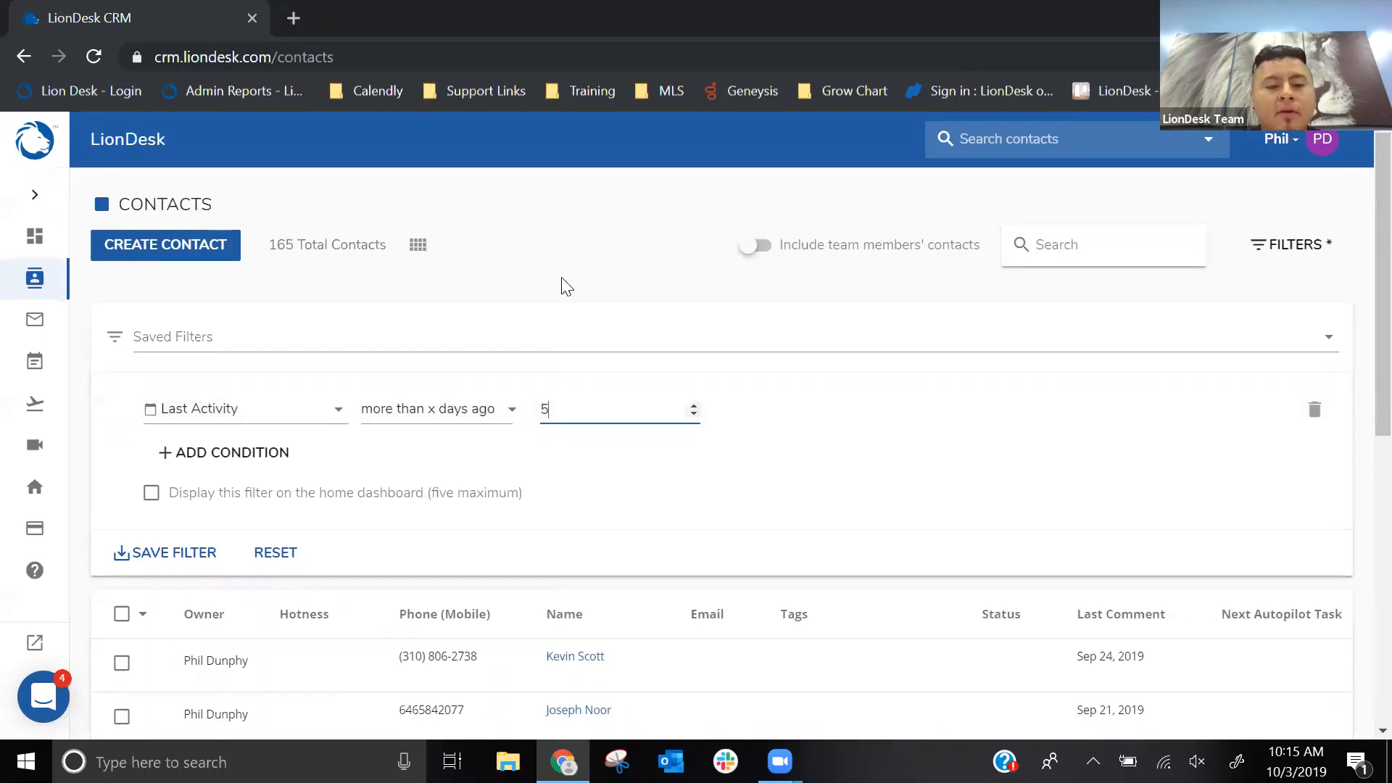
scroll(567, 294, "up", 2)
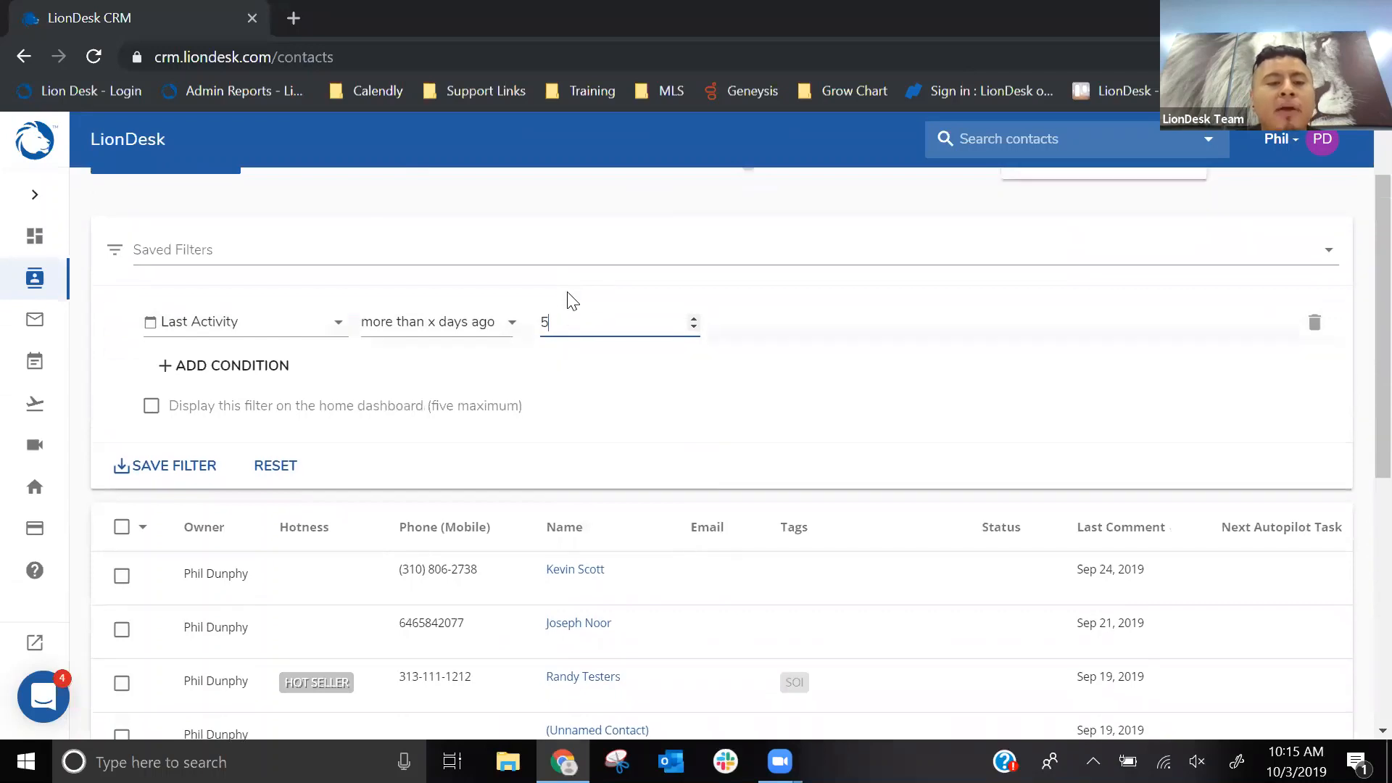
key("ctrl")
key("ctrl")
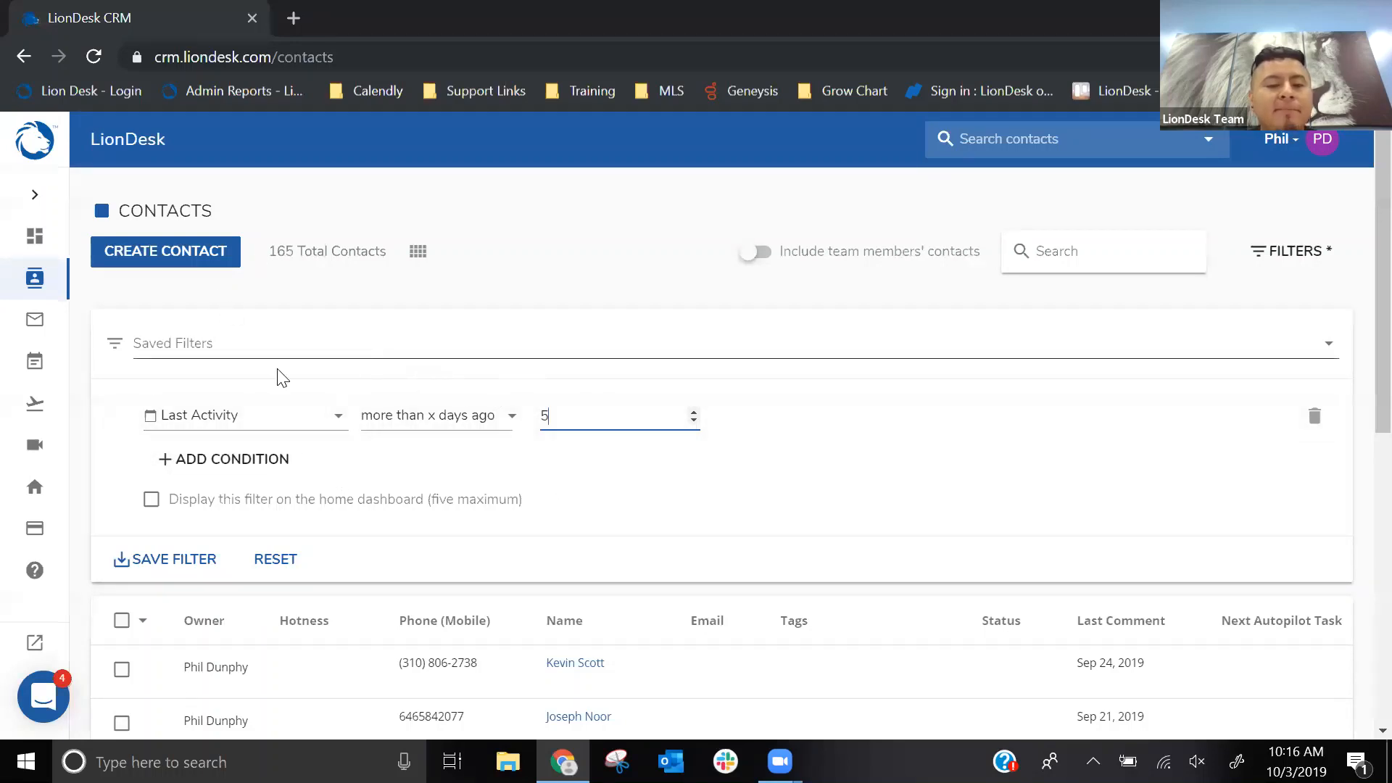
- Add a second filter condition and set its field to Tags
left_click(222, 460)
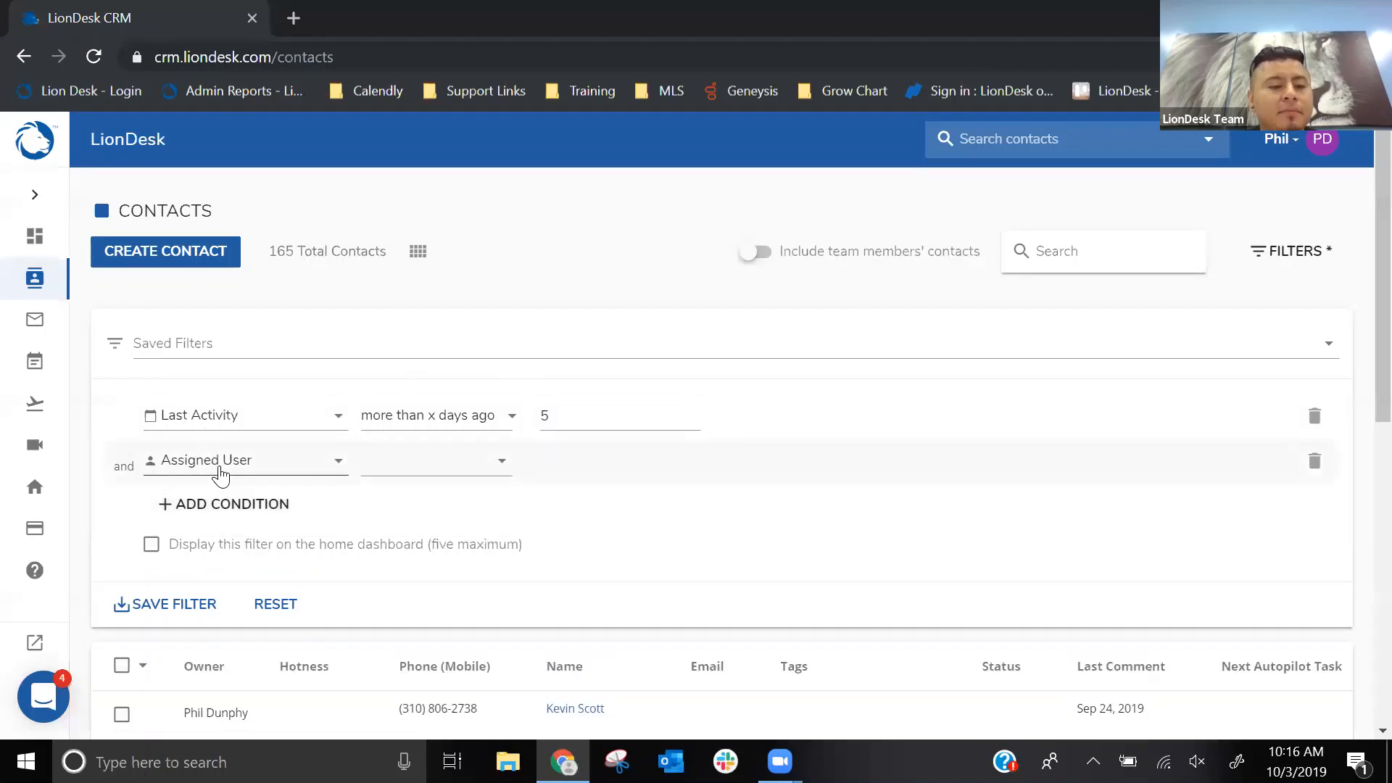
left_click(185, 468)
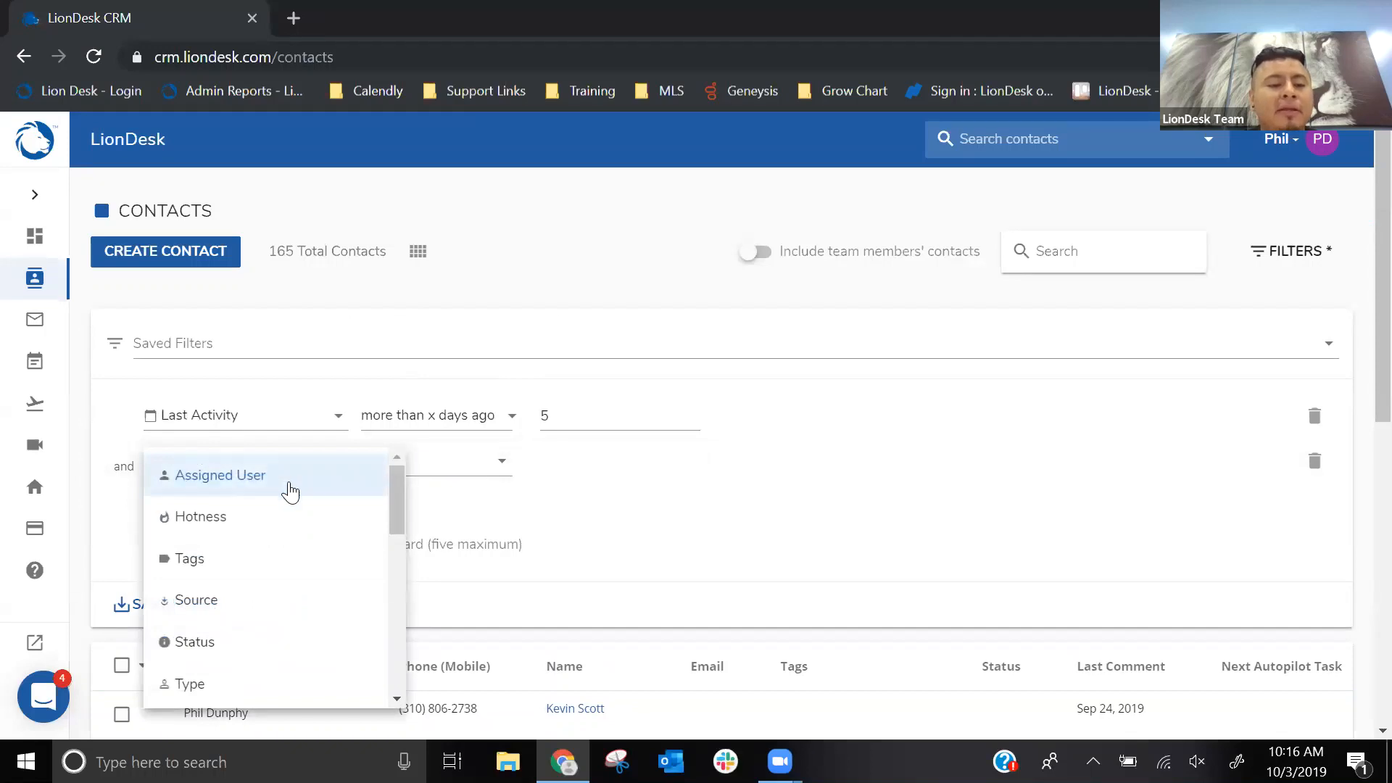
left_click(203, 570)
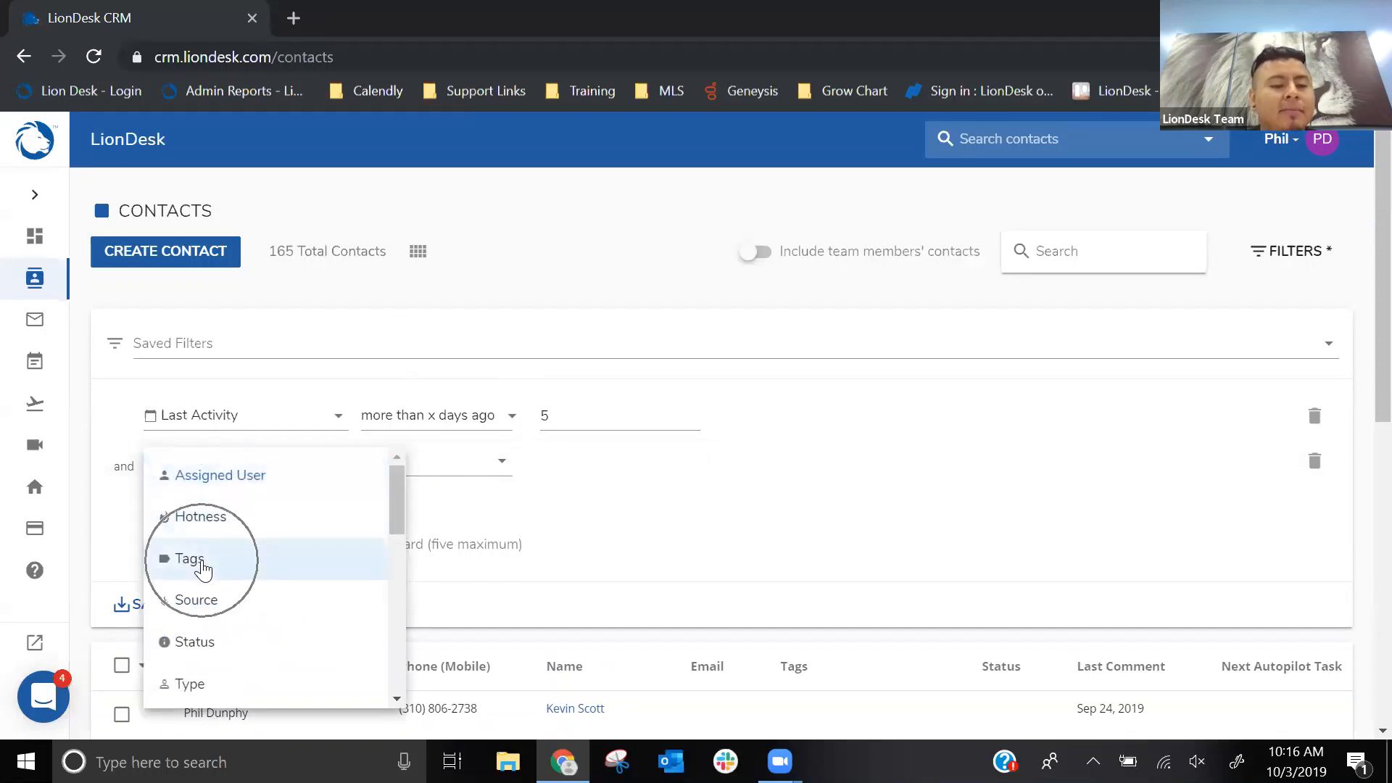
key("ctrl")
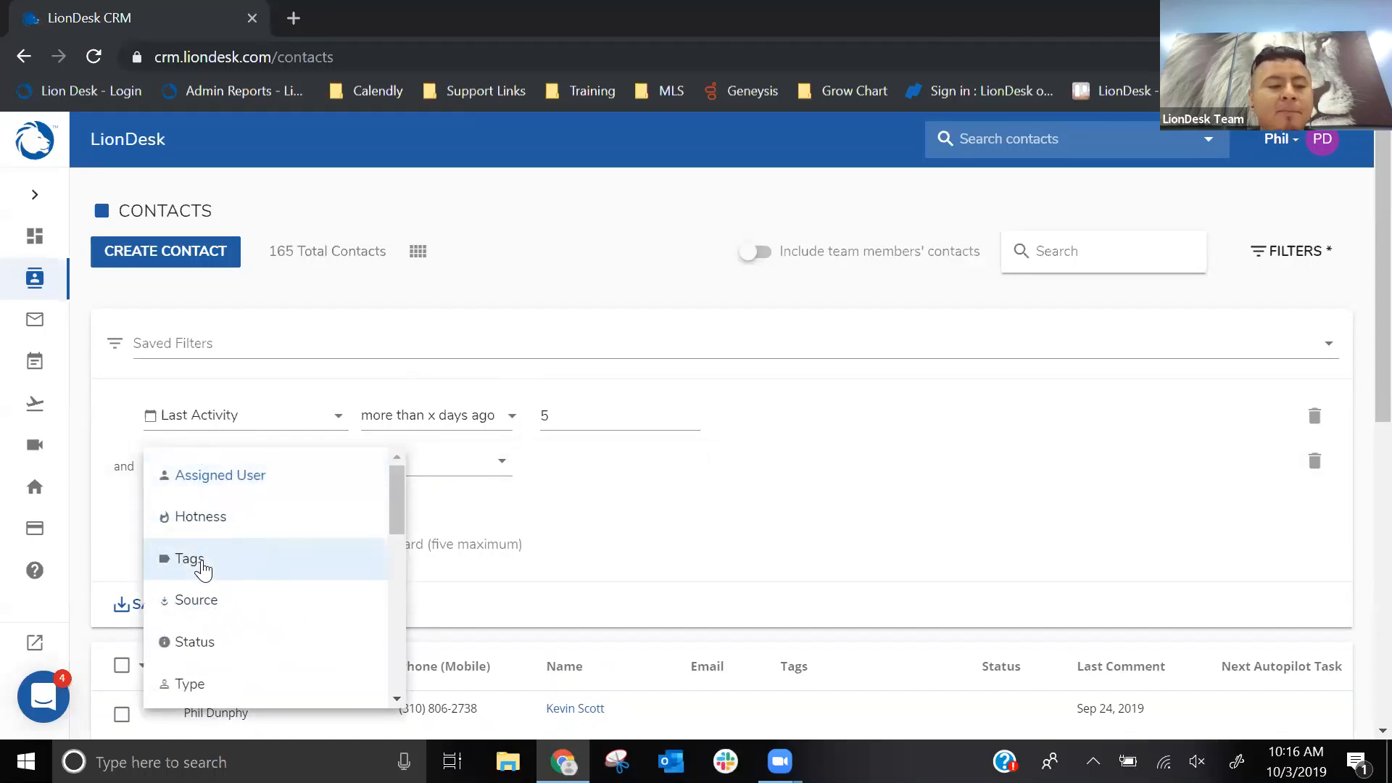
left_click(203, 571)
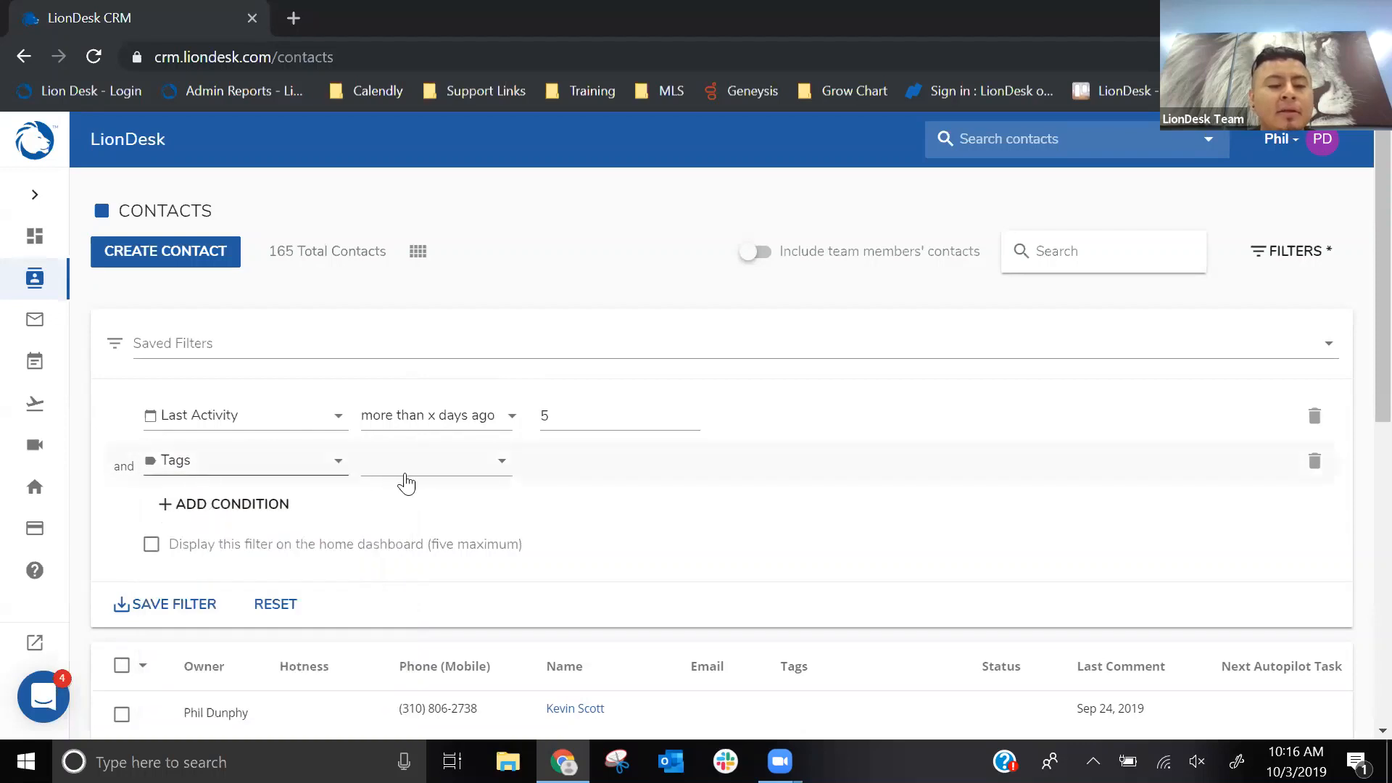
- Set the Tags condition to "include any of" with the Buyer tag
left_click(454, 480)
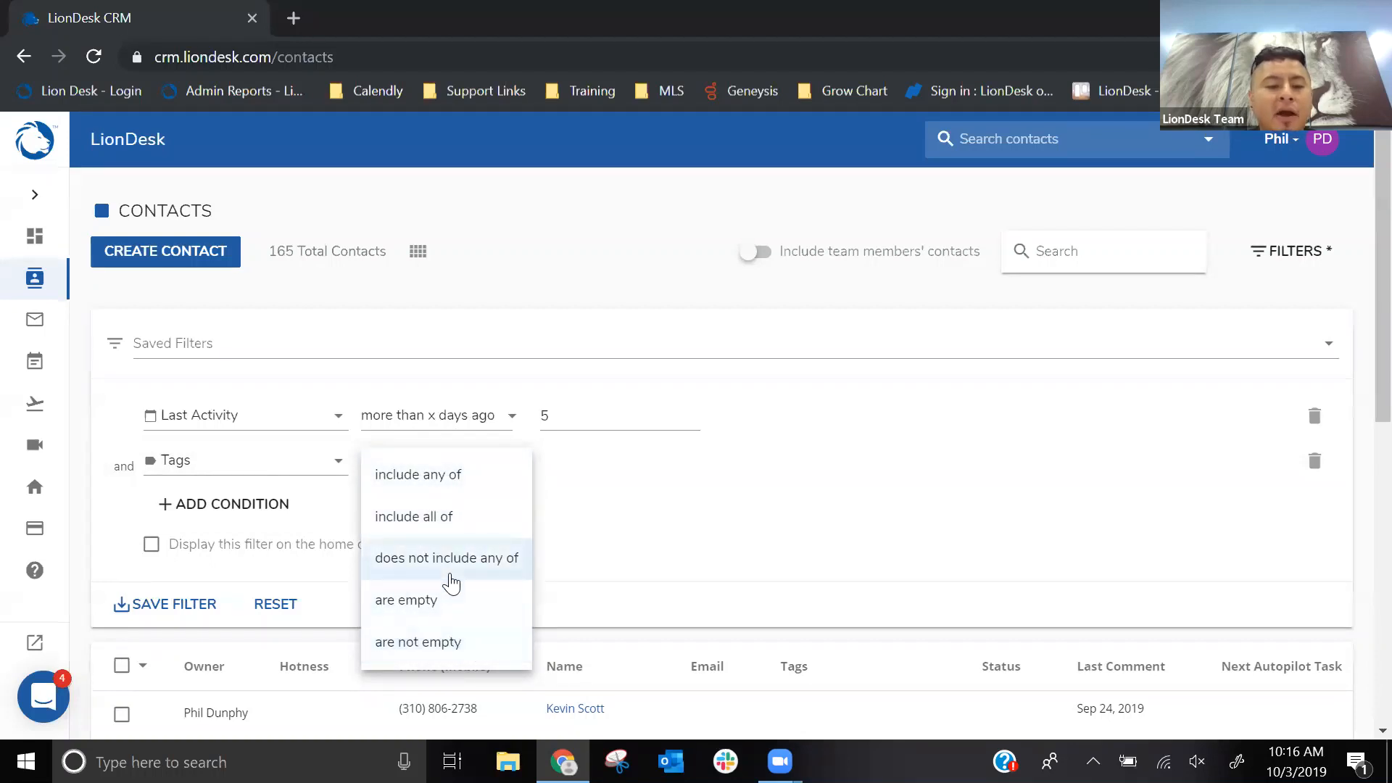
left_click(428, 490)
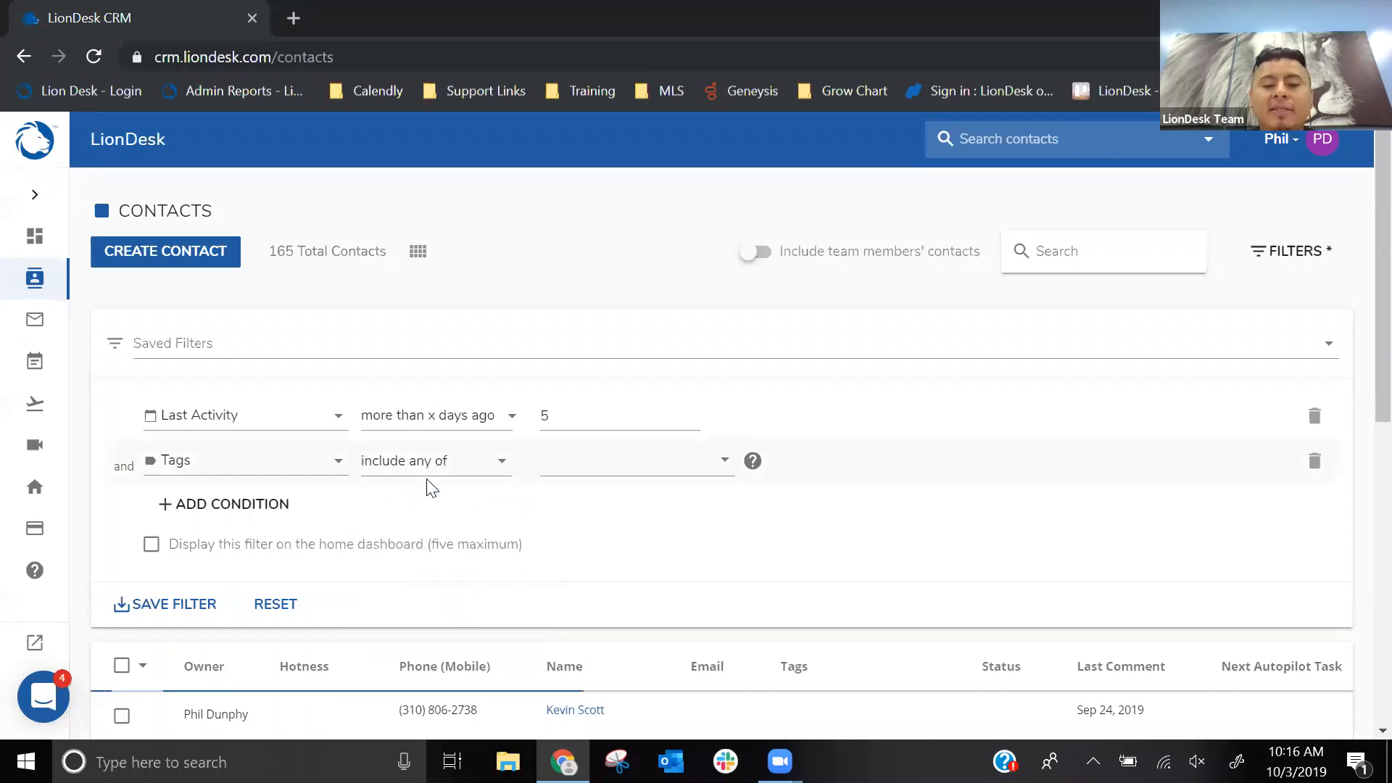
left_click(676, 467)
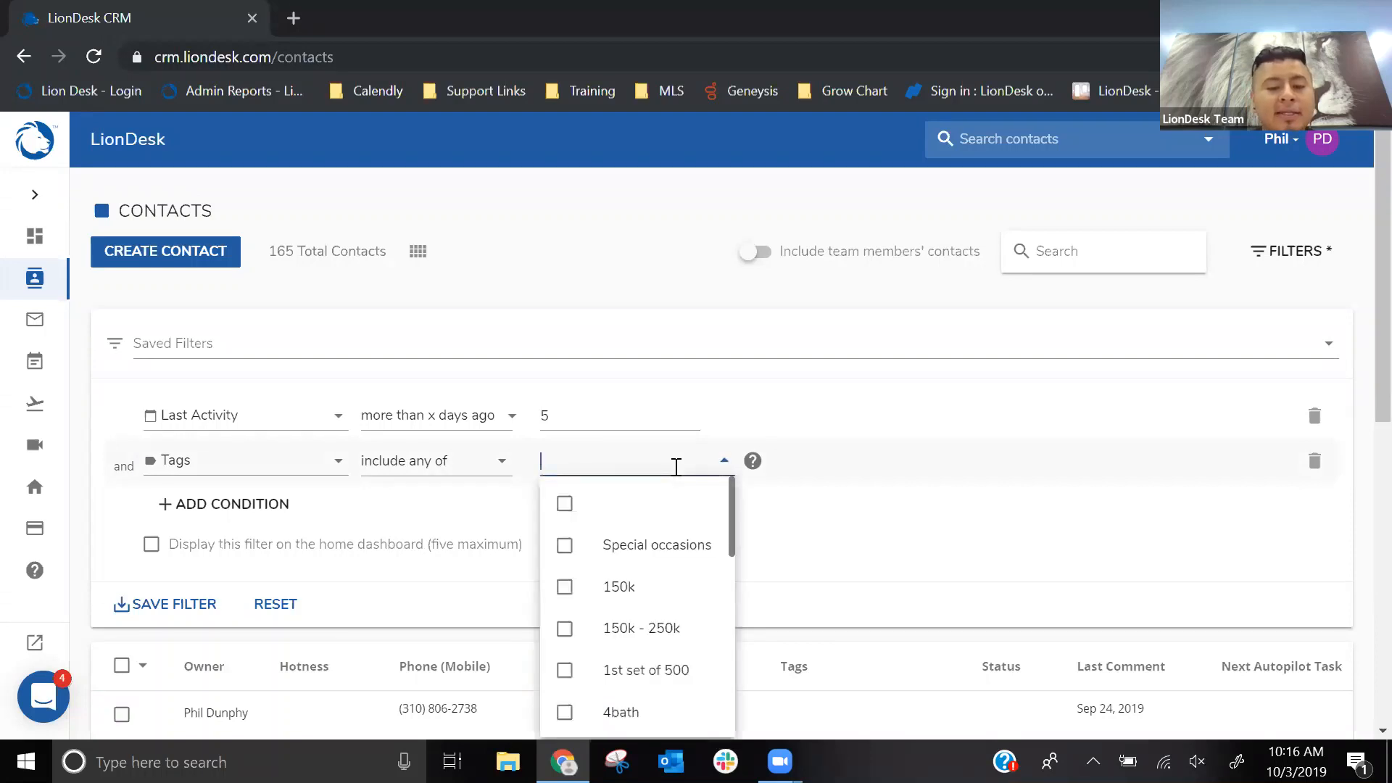
scroll(630, 562, "down", 5)
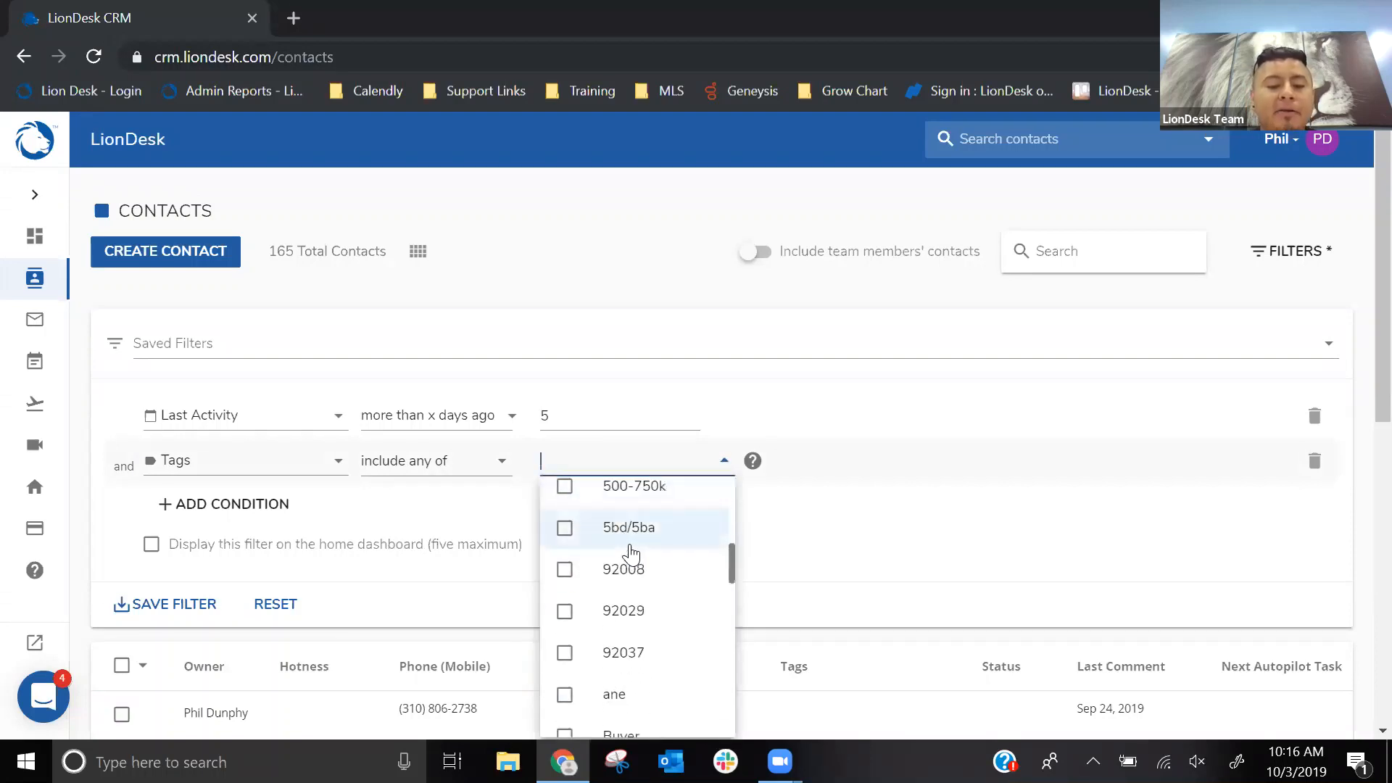
scroll(627, 553, "down", 2)
left_click(566, 625)
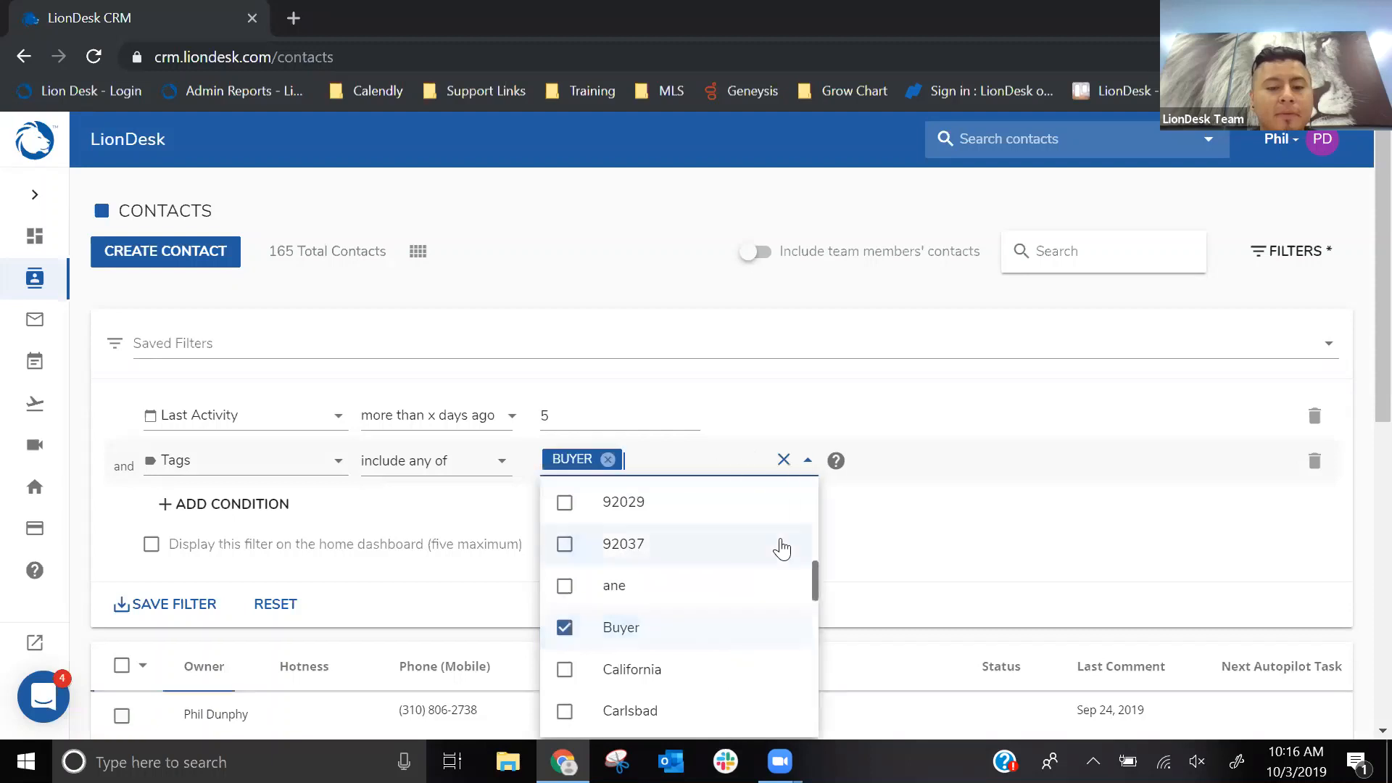
left_click(957, 569)
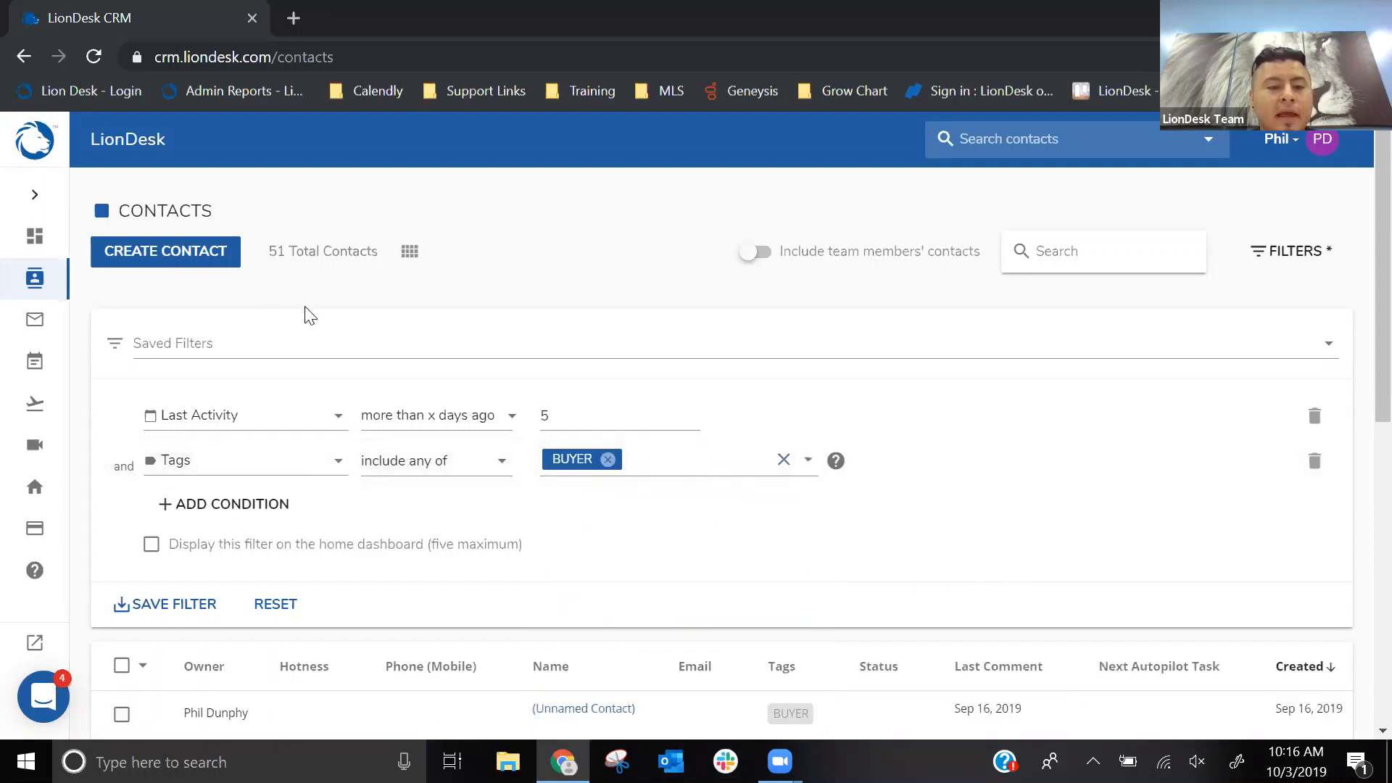
left_click(281, 266)
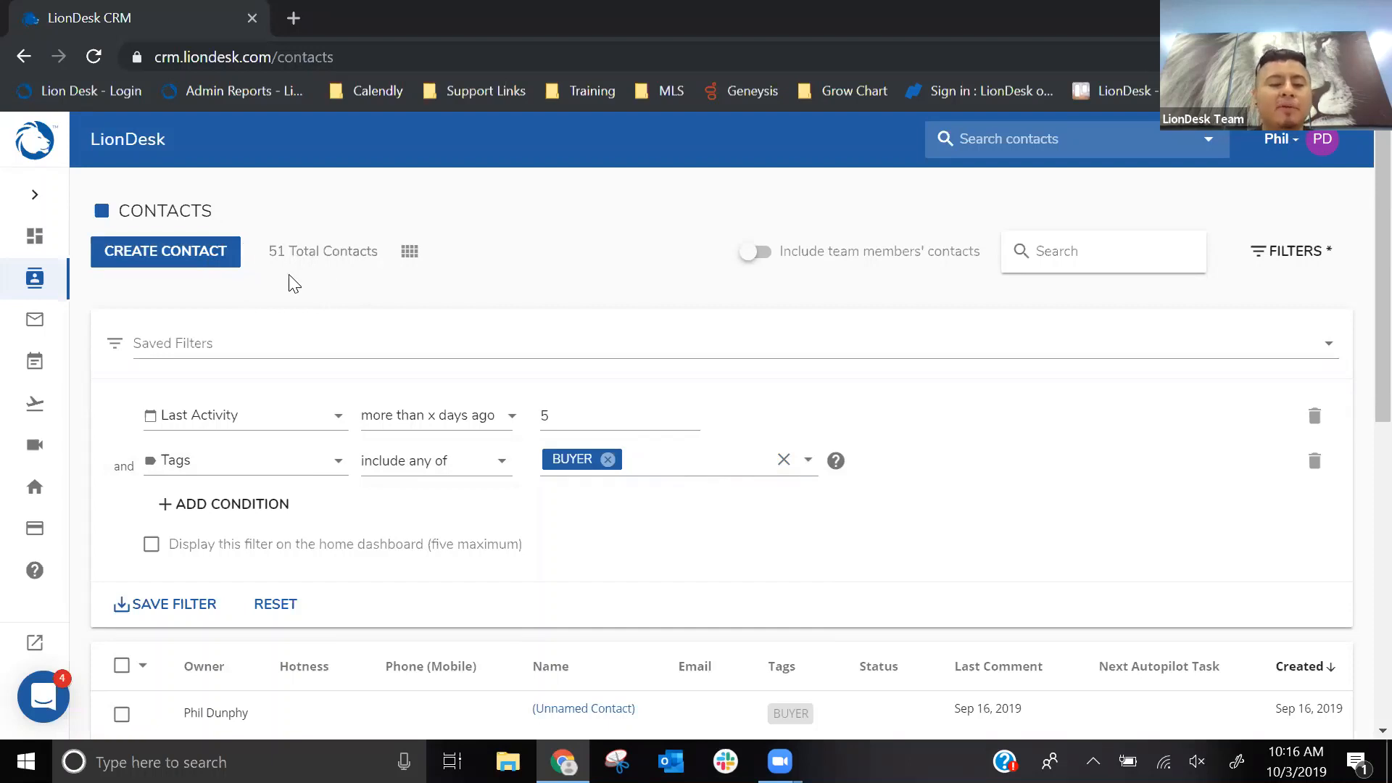
scroll(335, 317, "down", 2)
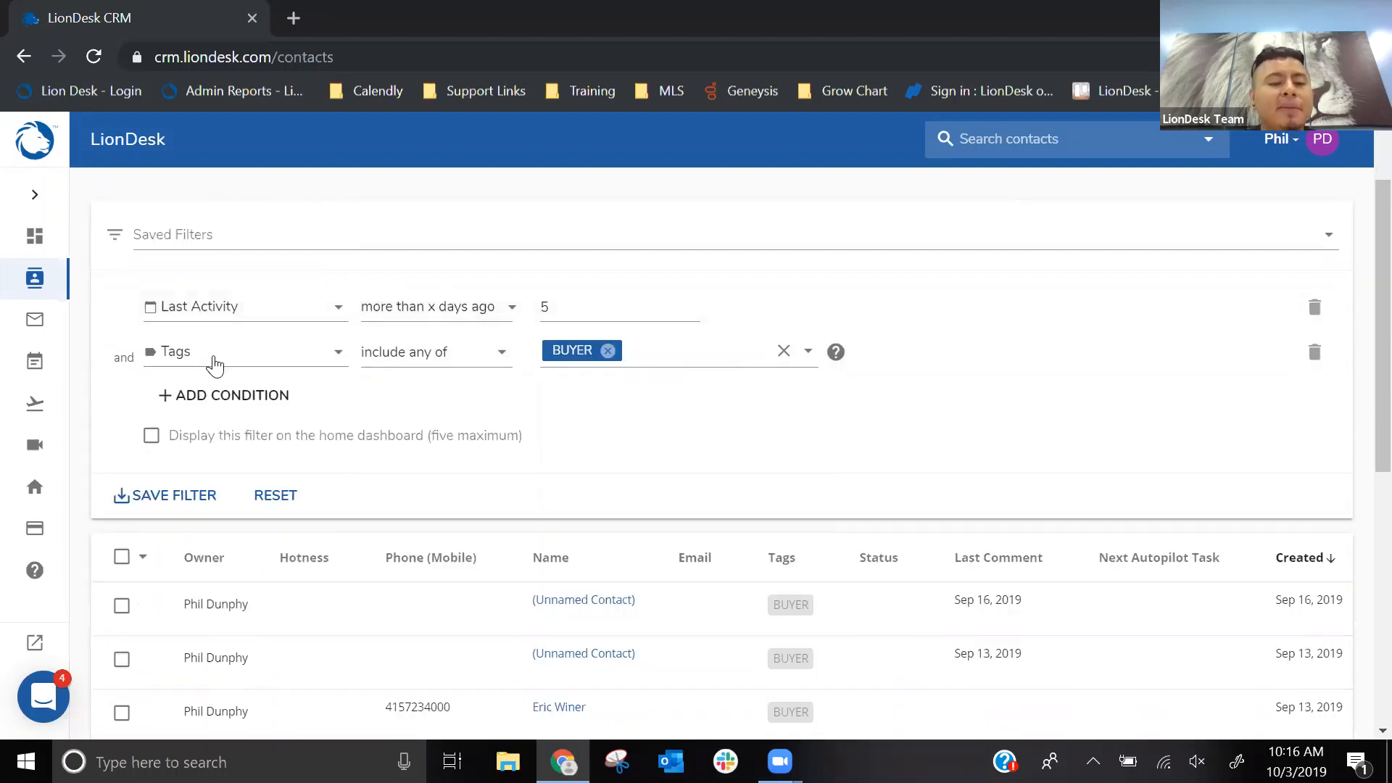
left_click(601, 358)
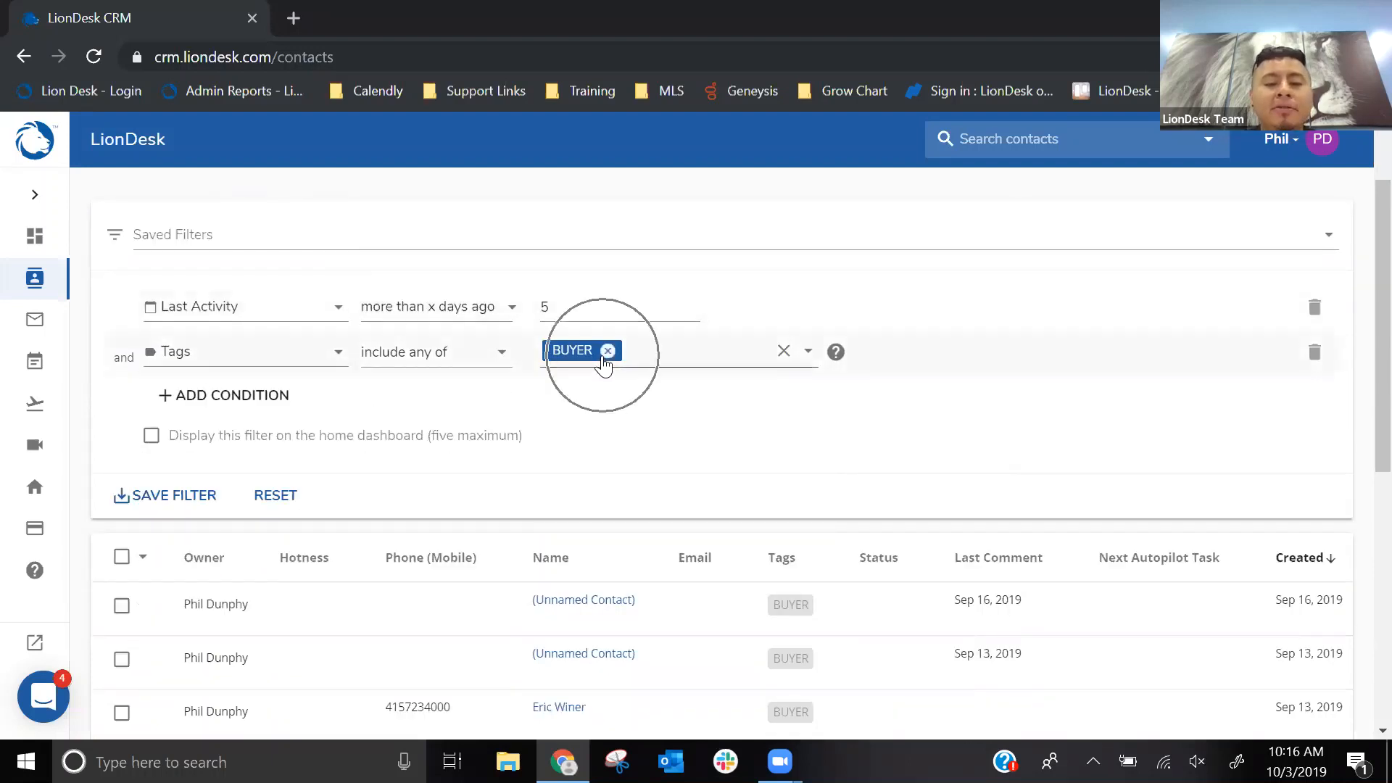
left_click(551, 308)
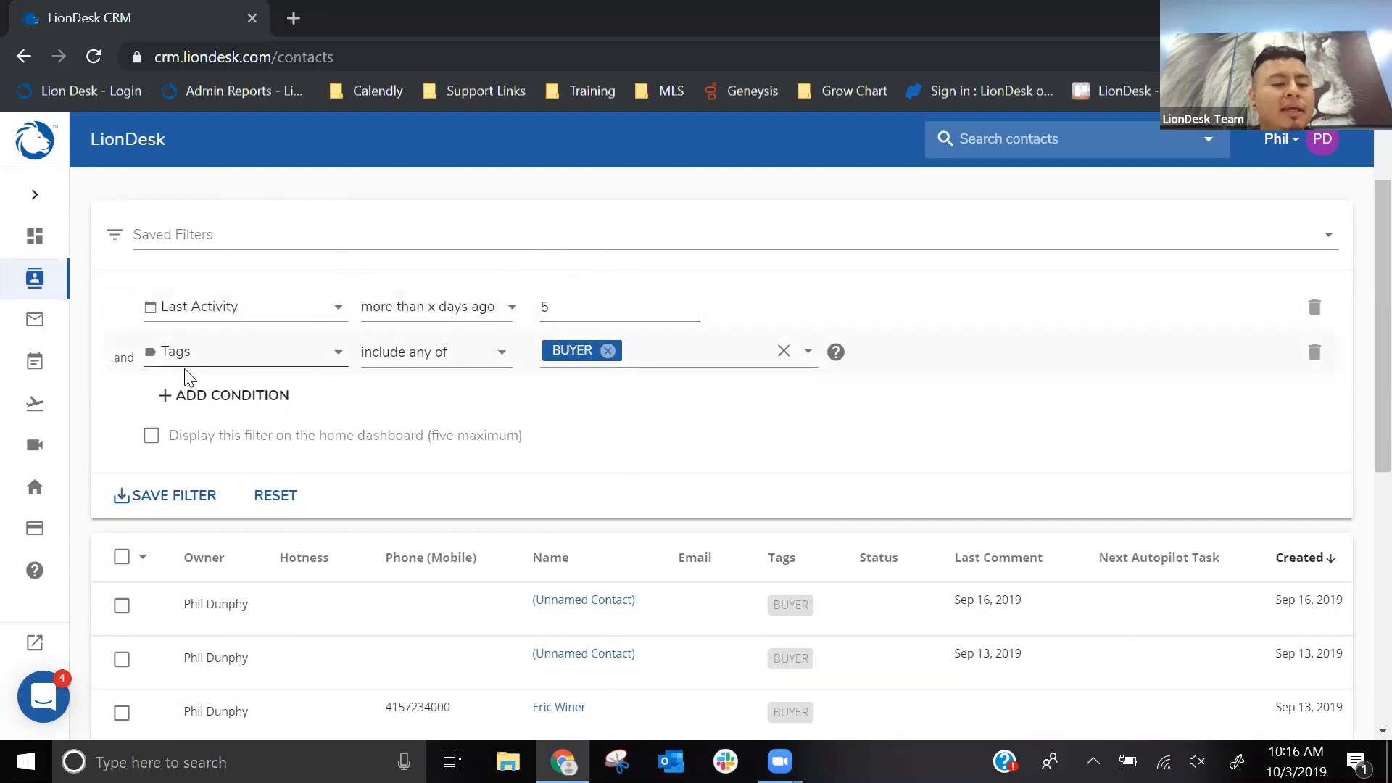
- Enable displaying the filter on the home dashboard and save it as "Buyer who I haven't contacted in the past 5 days"
left_click(152, 443)
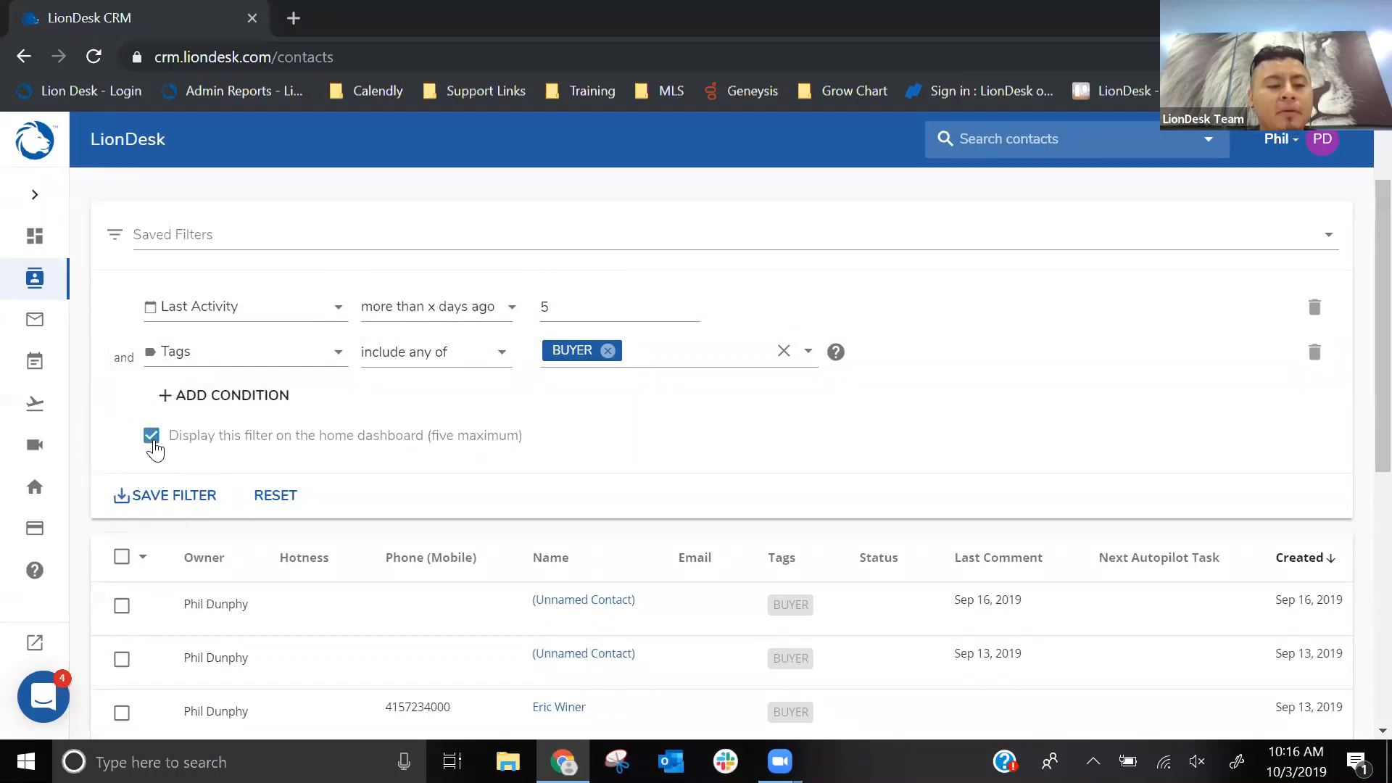
left_click(177, 498)
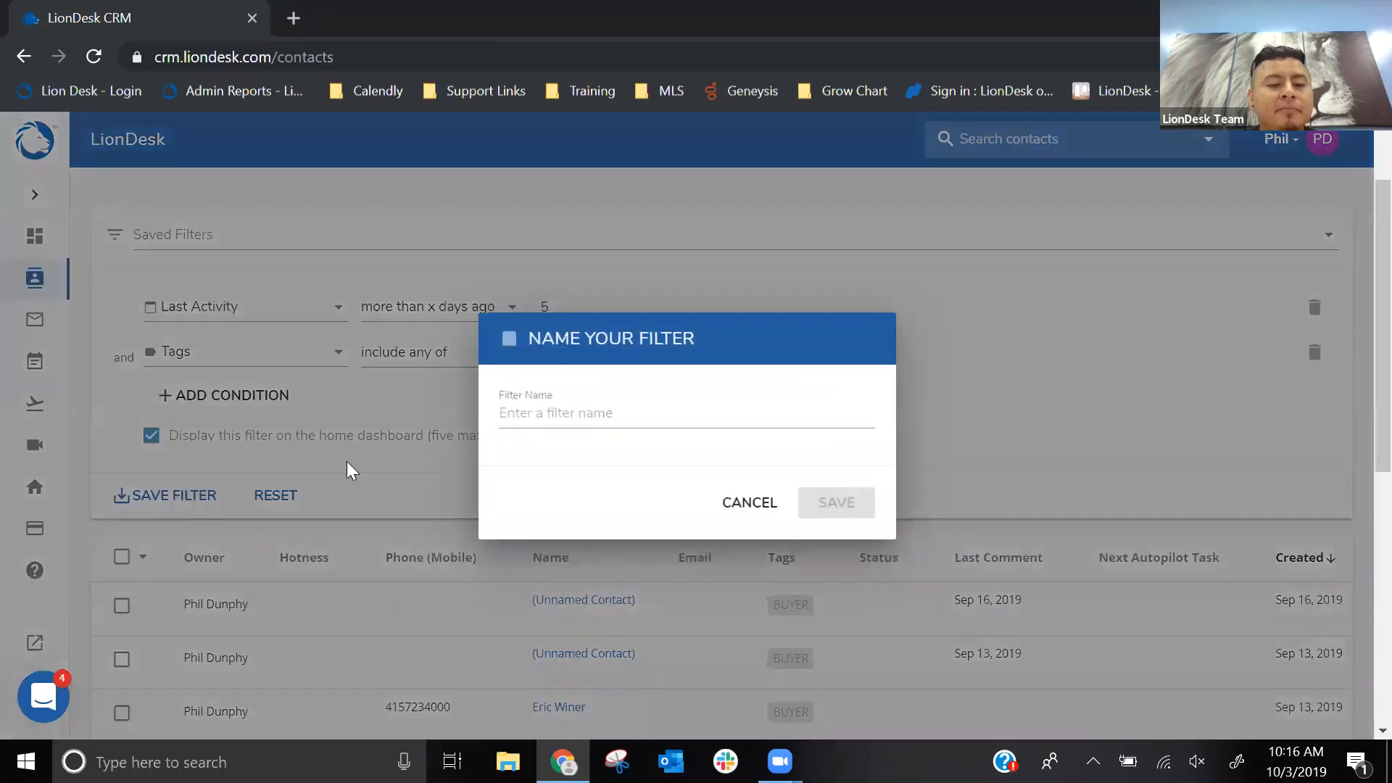
left_click(579, 414)
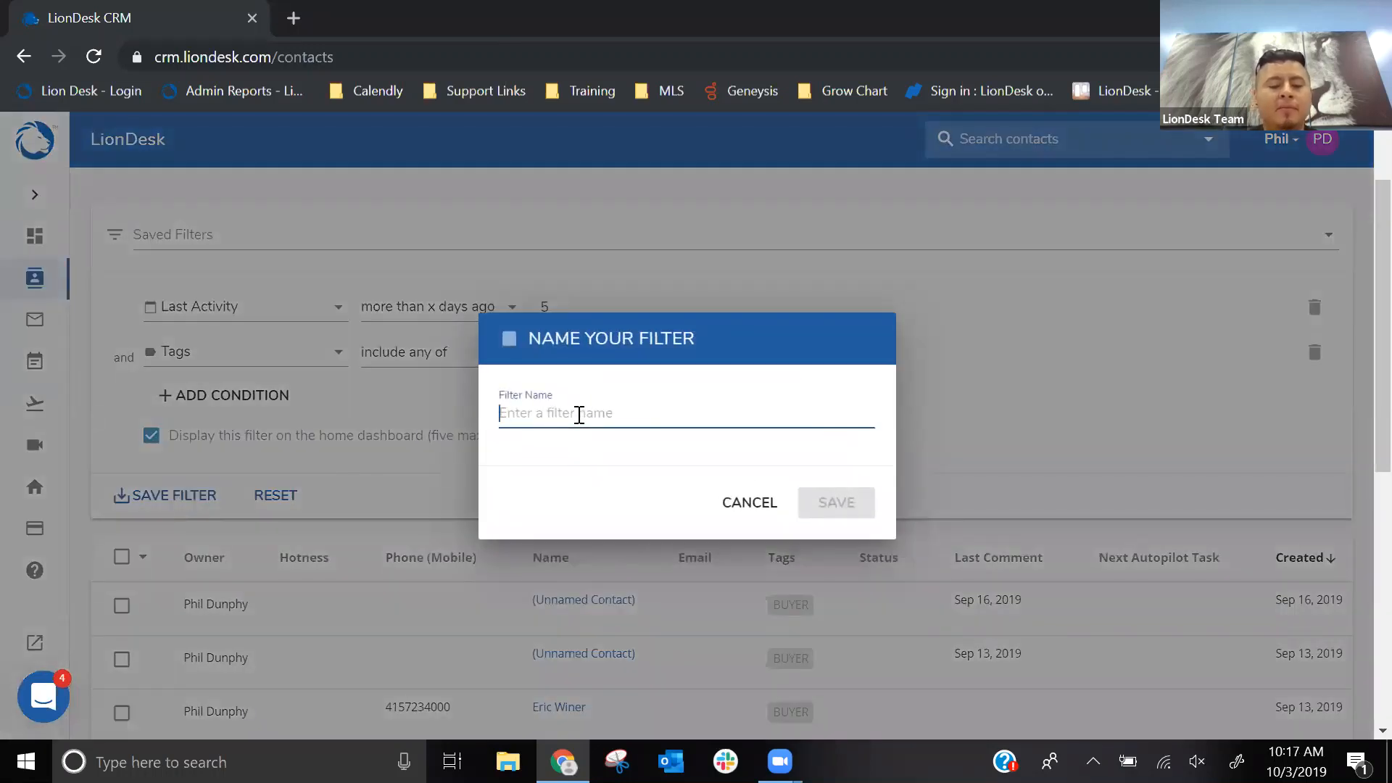
type("Buyer")
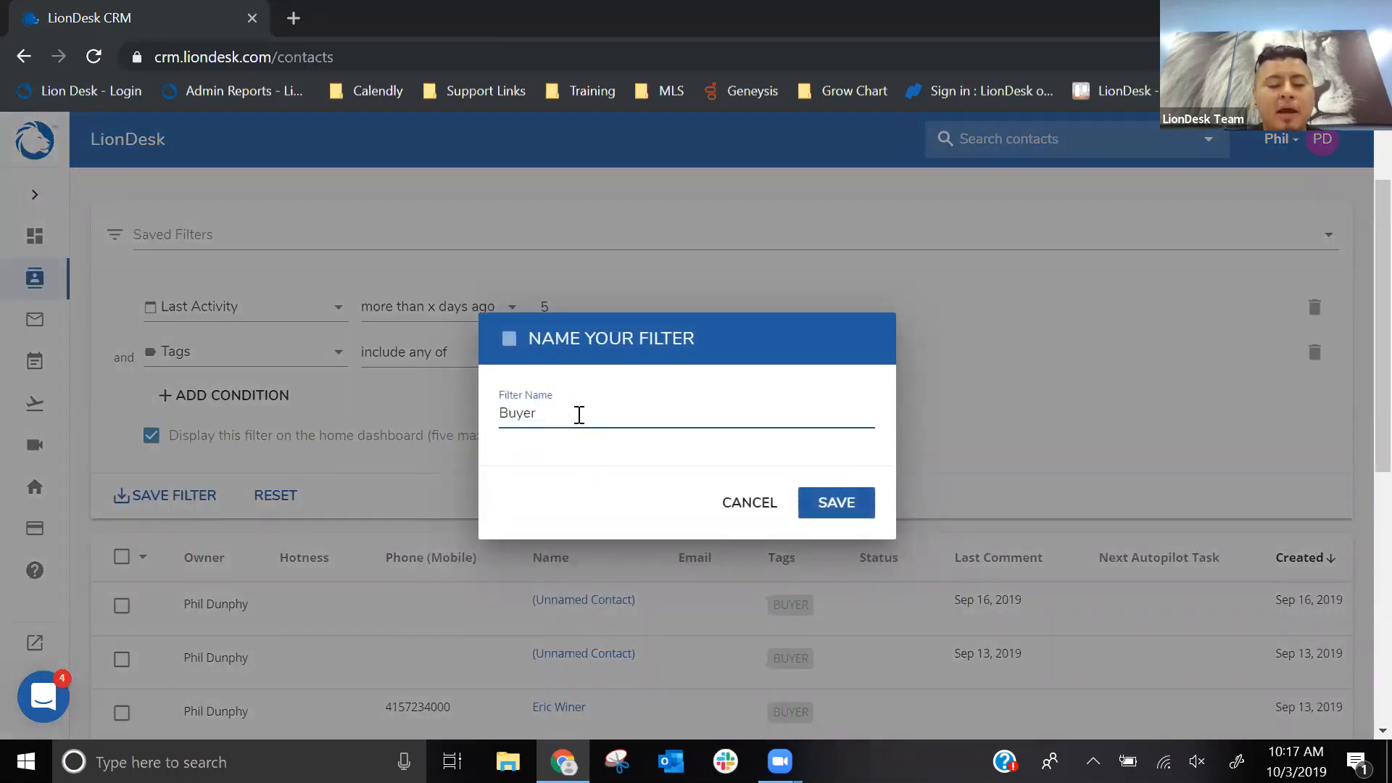
type(" who I")
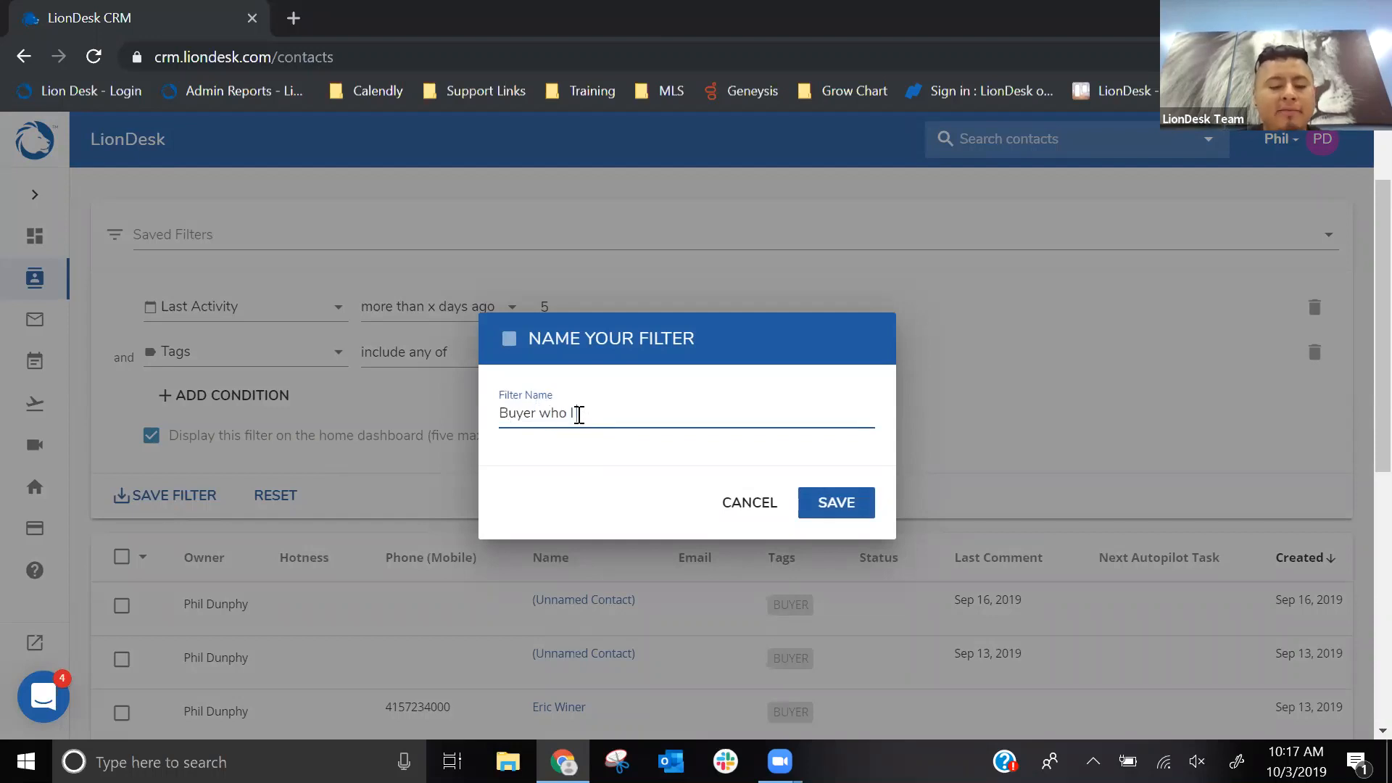
type(" haven")
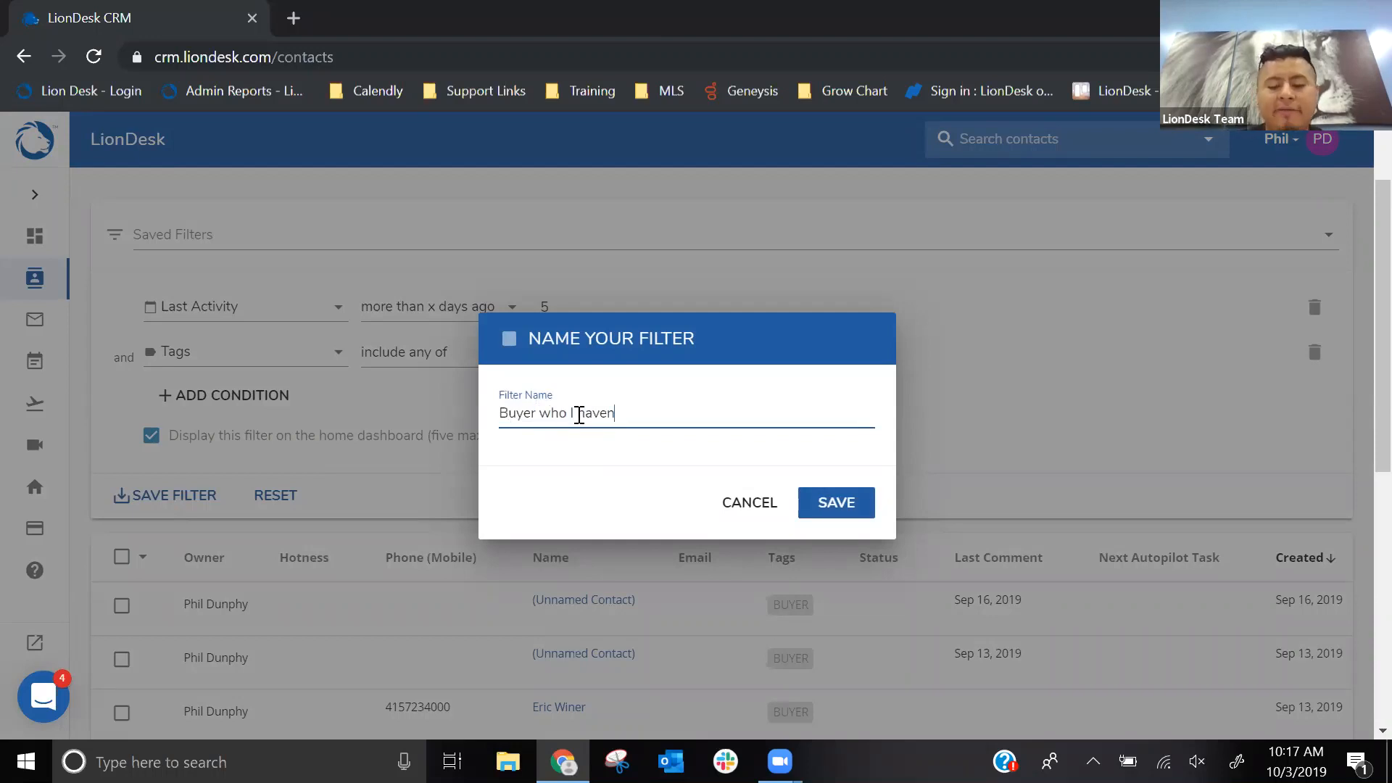
type("'t contacted in the ")
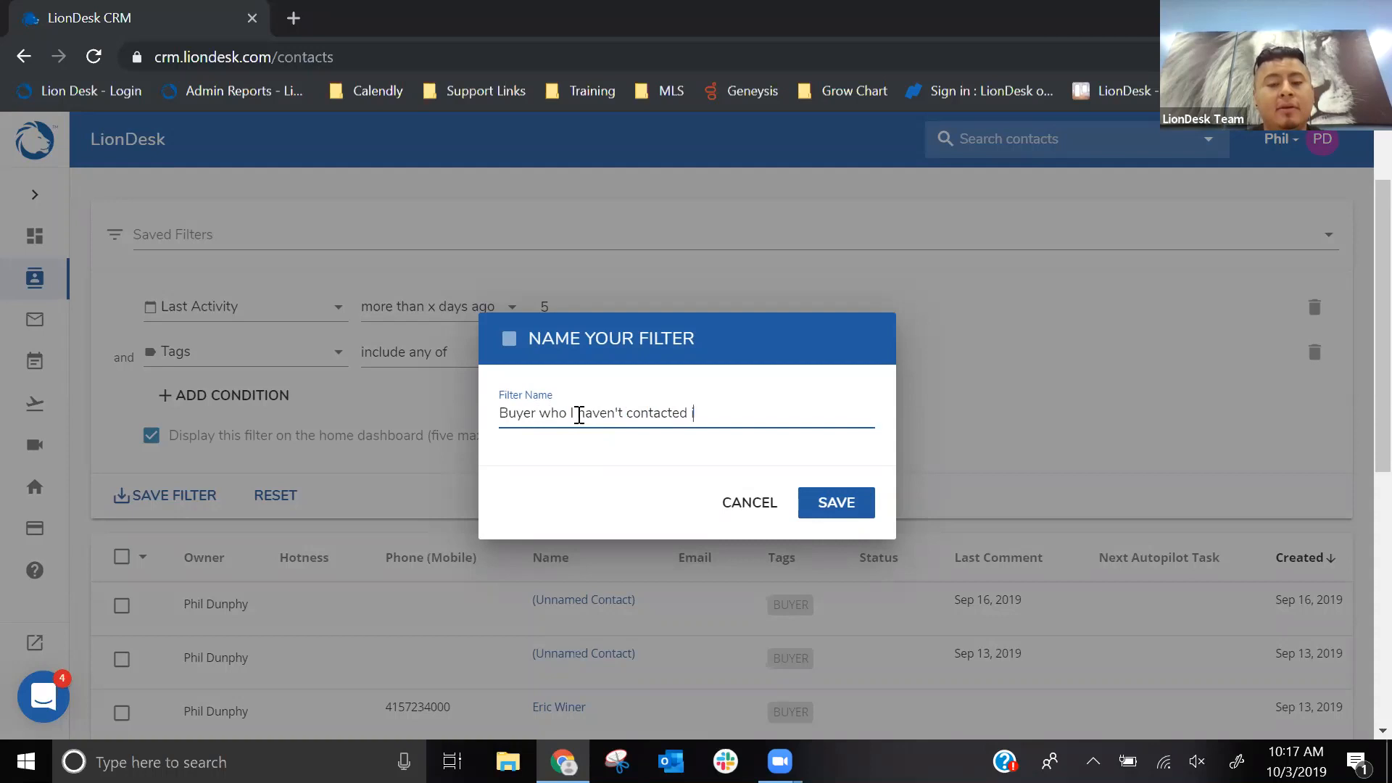
type("past 5 days")
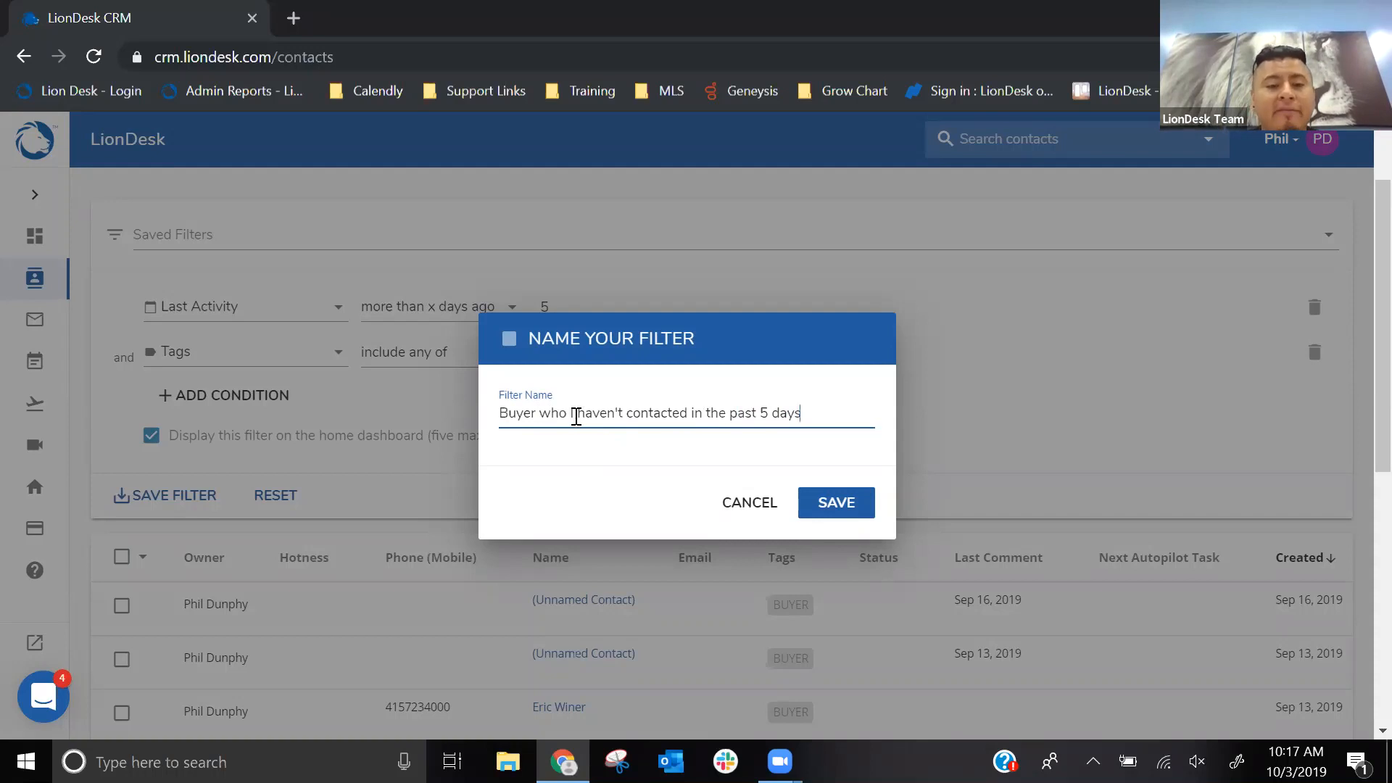
left_click(838, 510)
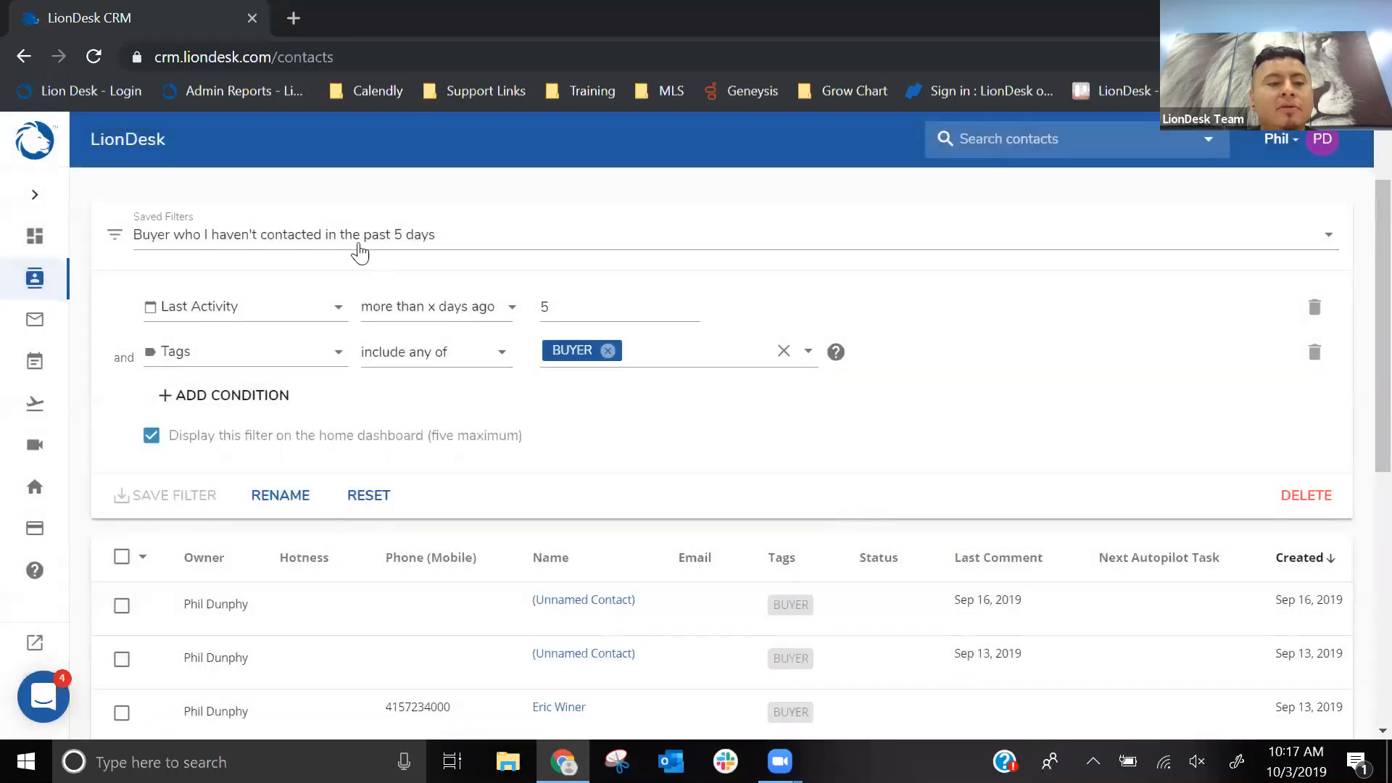
left_click(382, 250)
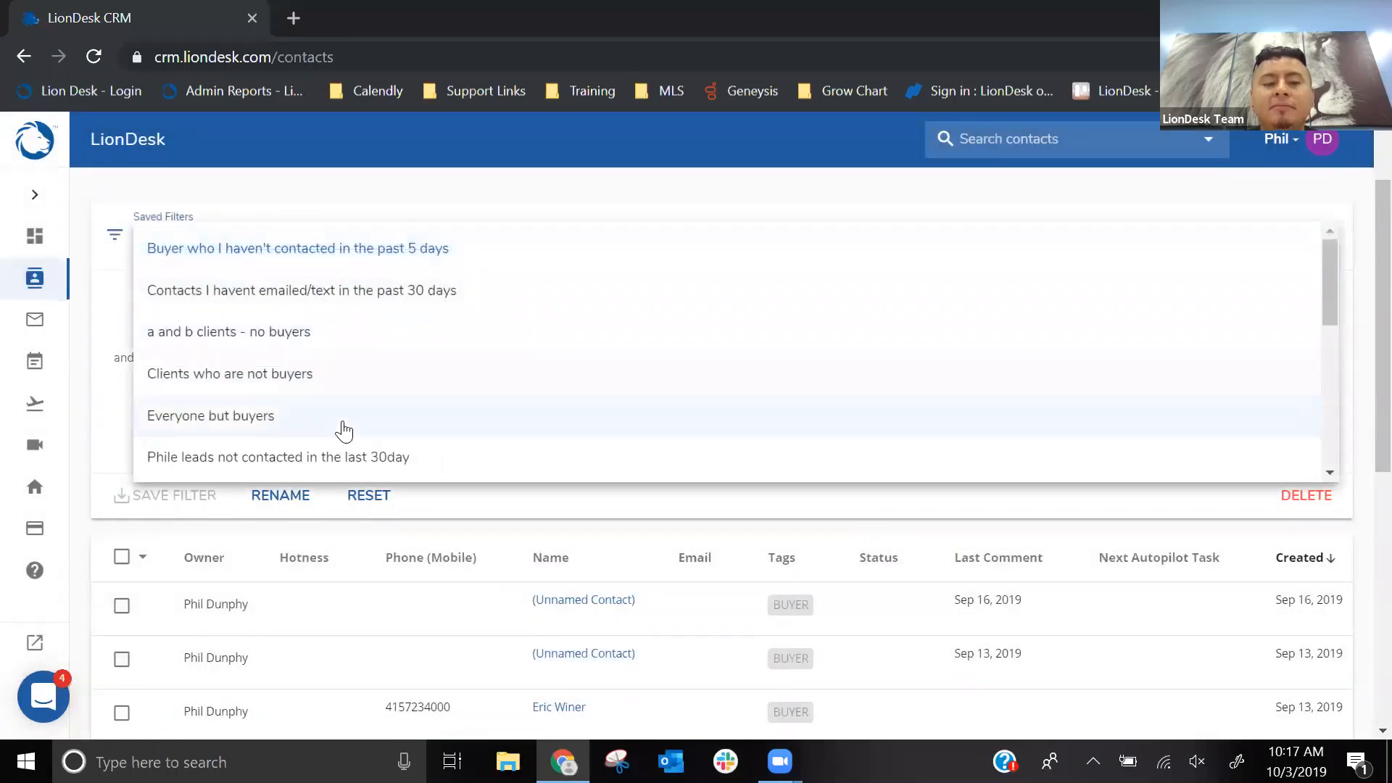
left_click(486, 197)
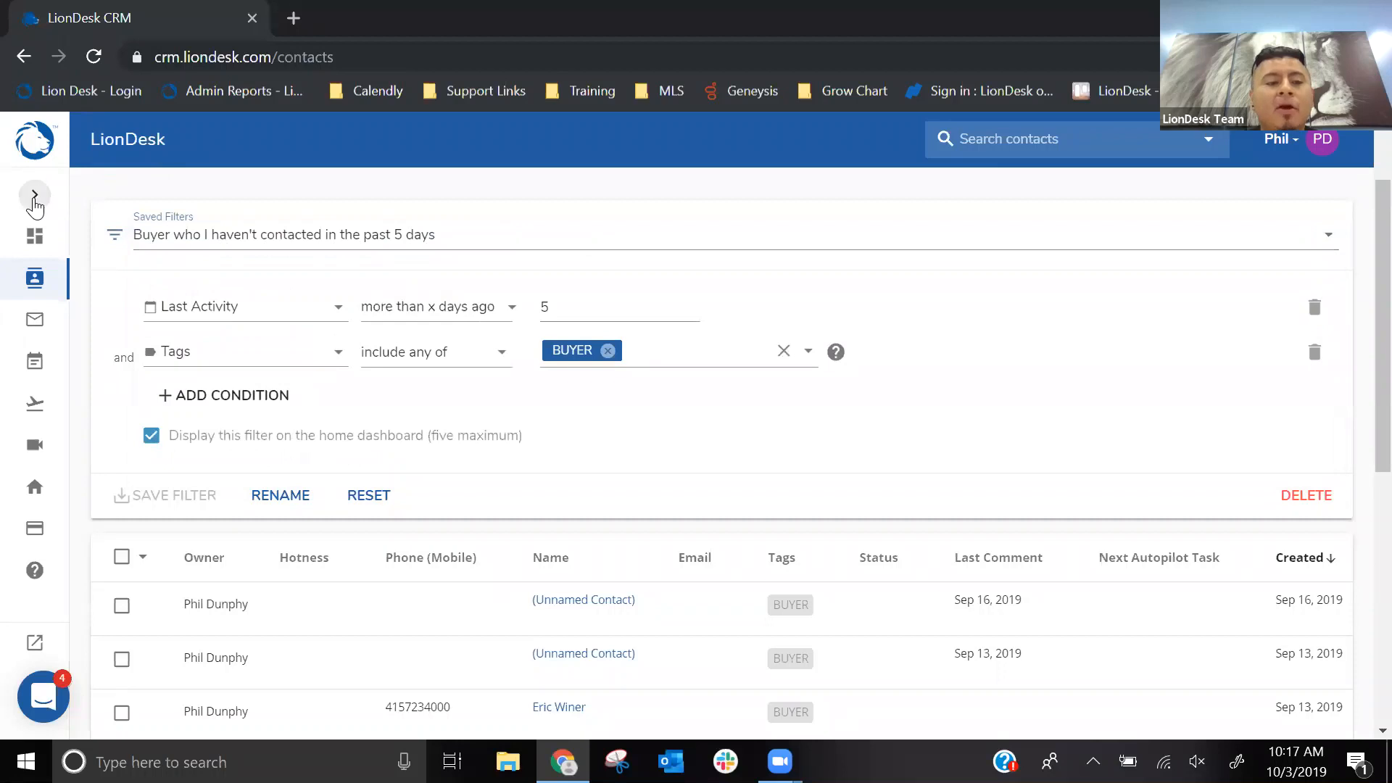
- Return to the Home dashboard and open the newly saved buyer filter from Contact Filters
left_click(34, 195)
left_click(90, 246)
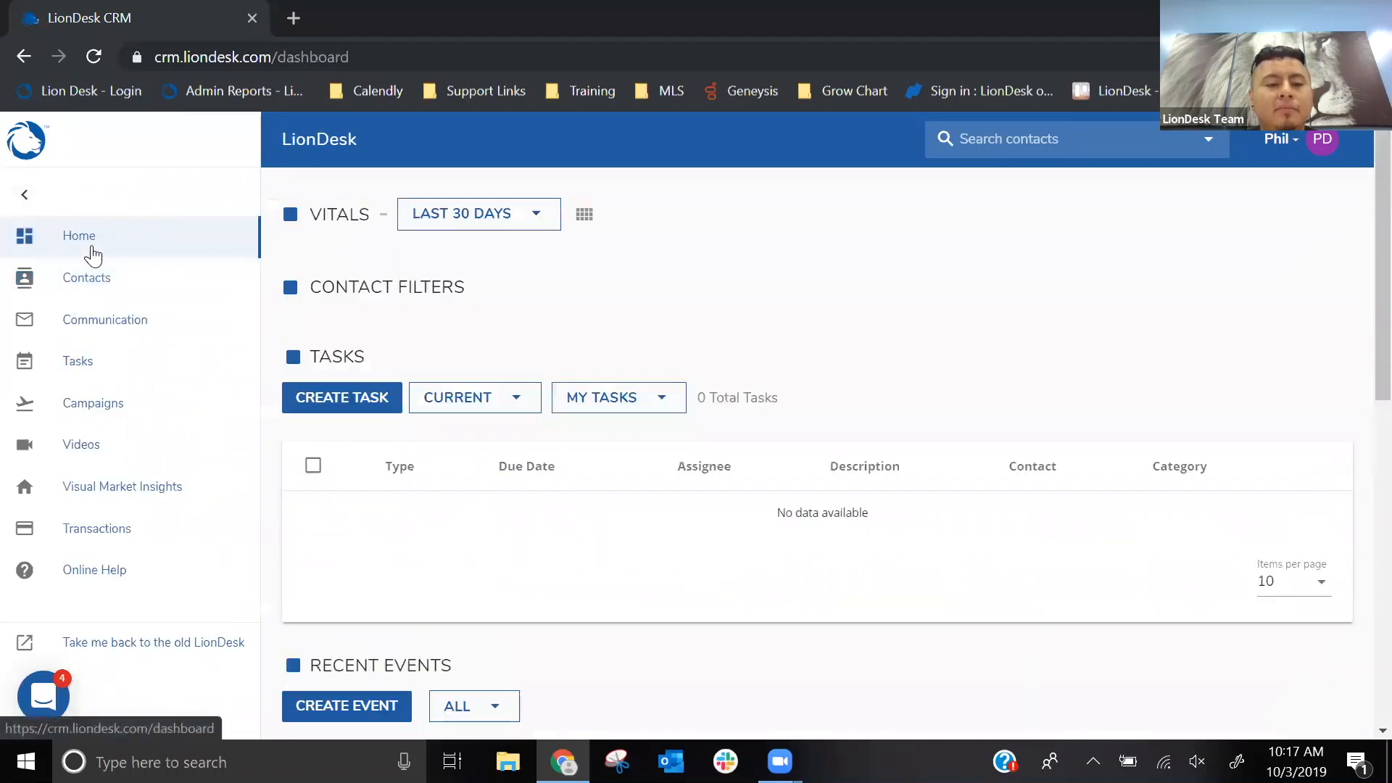
left_click(24, 194)
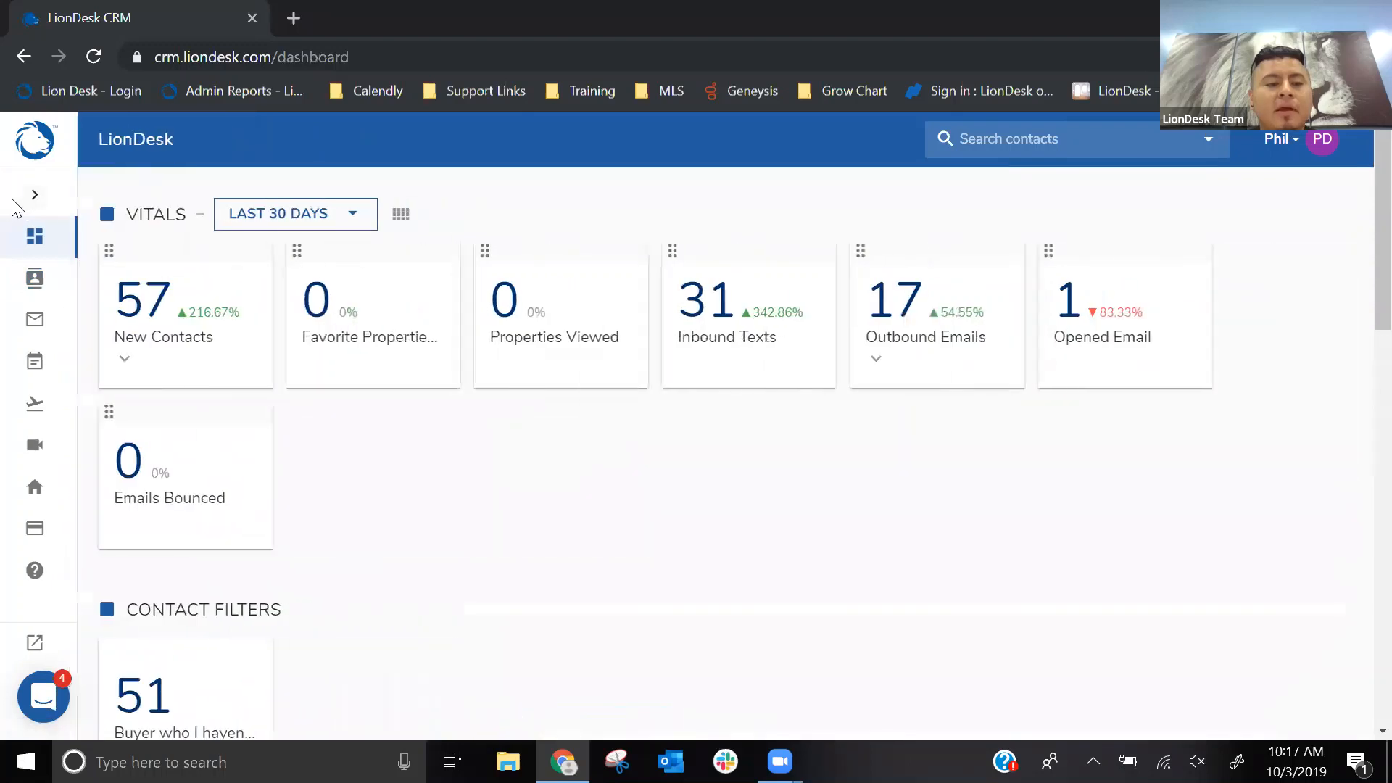
scroll(371, 411, "down", 2)
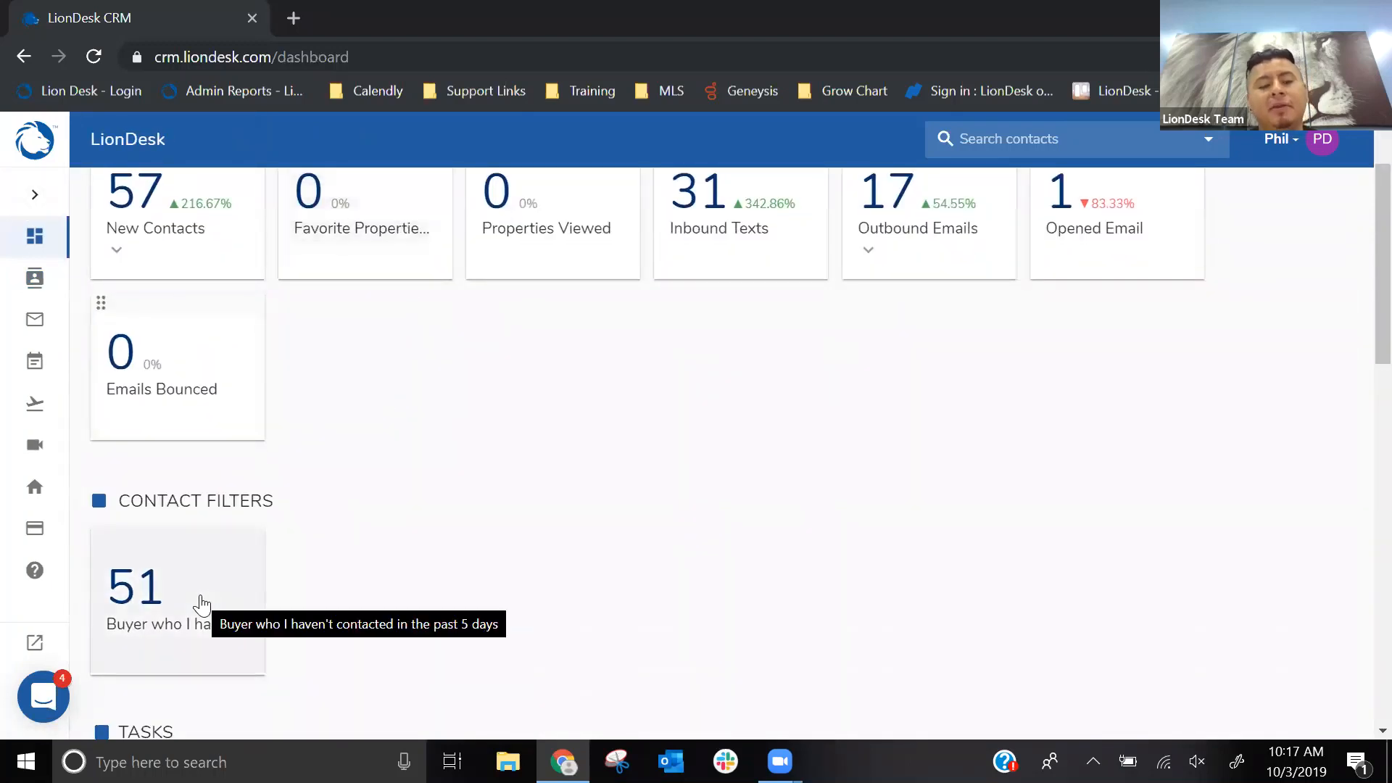
left_click(200, 602)
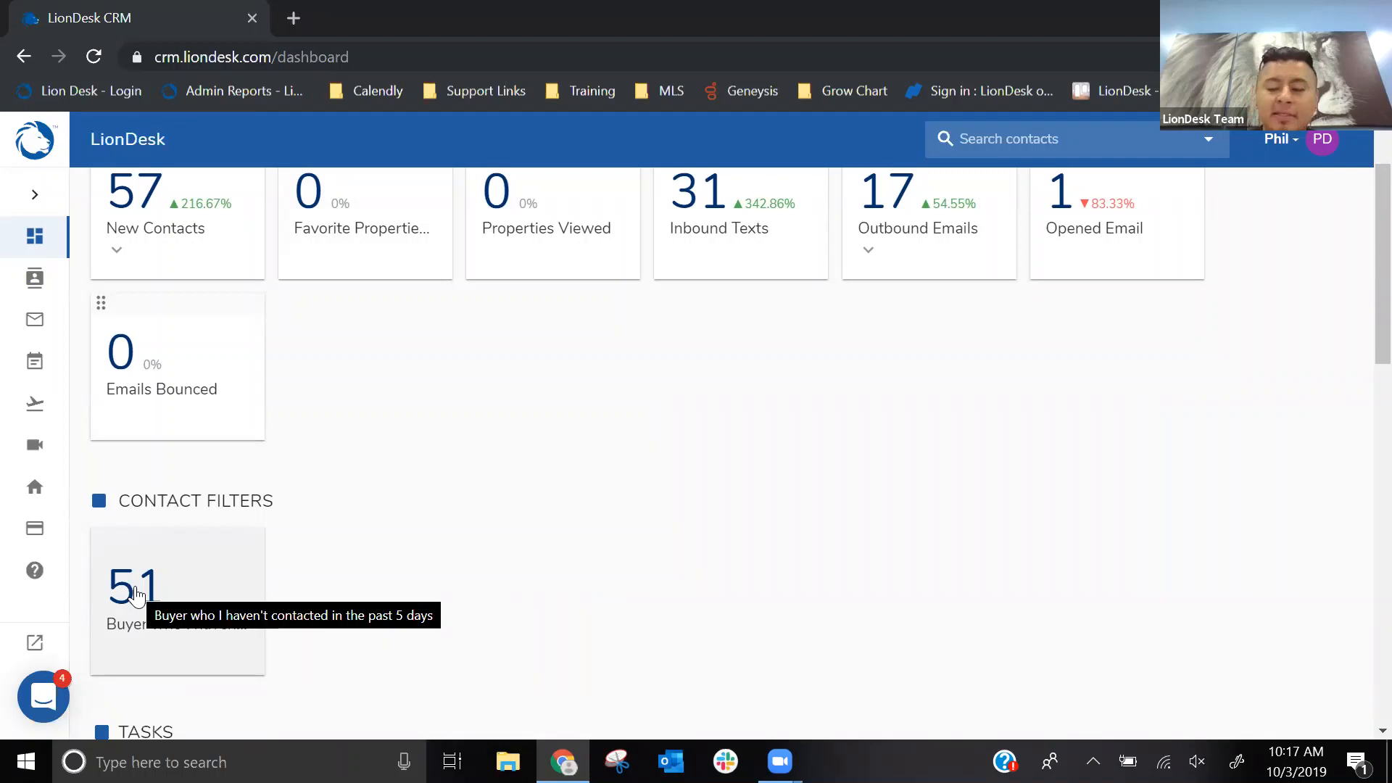
left_click(135, 595)
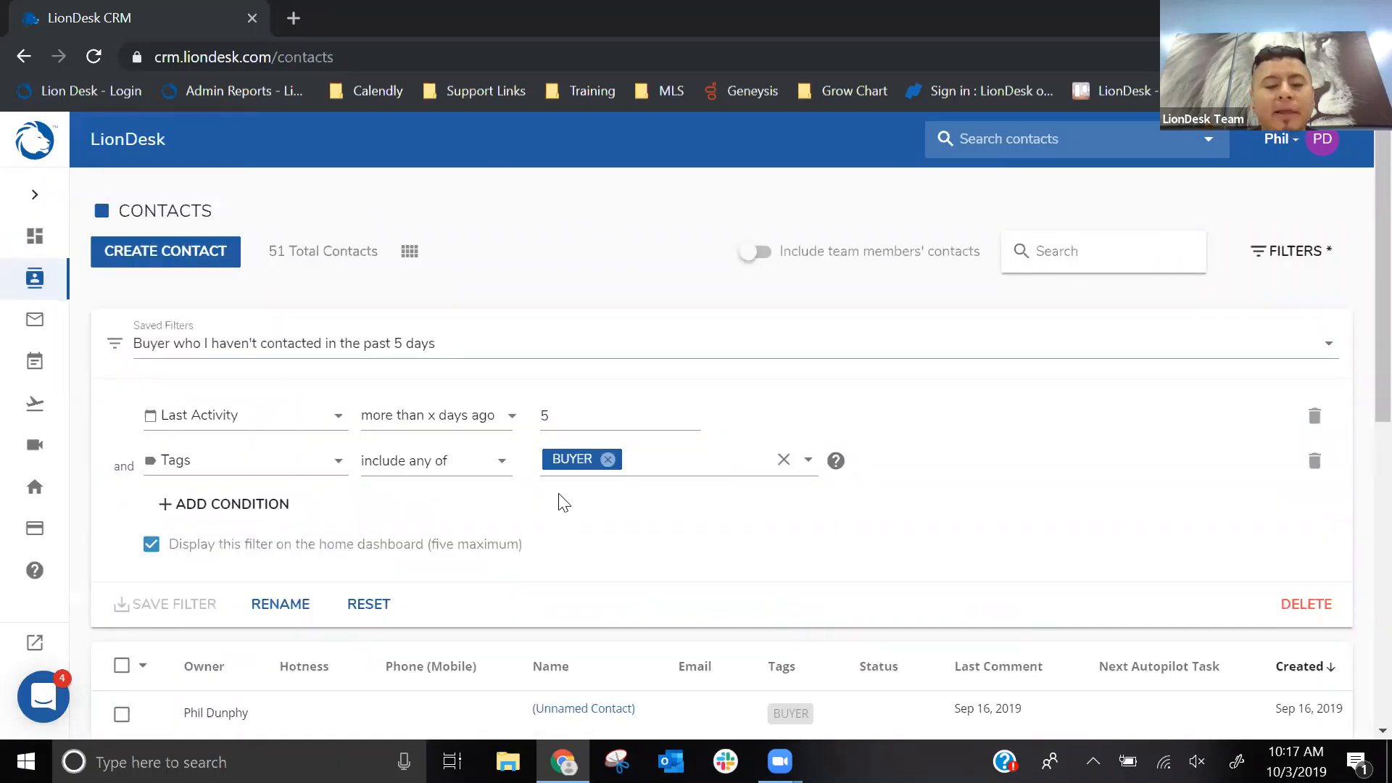
- Look through the filtered contacts and go to page 3 of the list
scroll(684, 360, "down", 2)
scroll(684, 357, "down", 6)
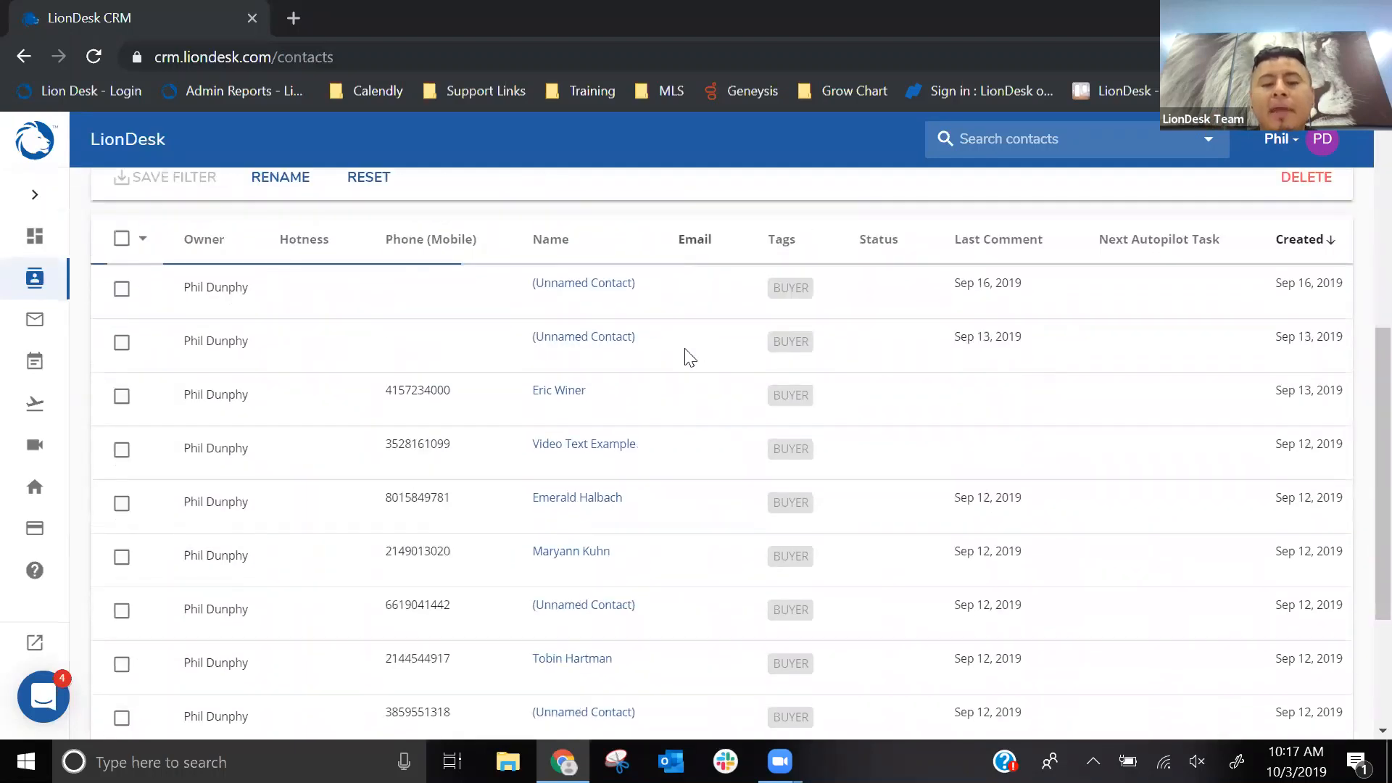
scroll(687, 357, "down", 2)
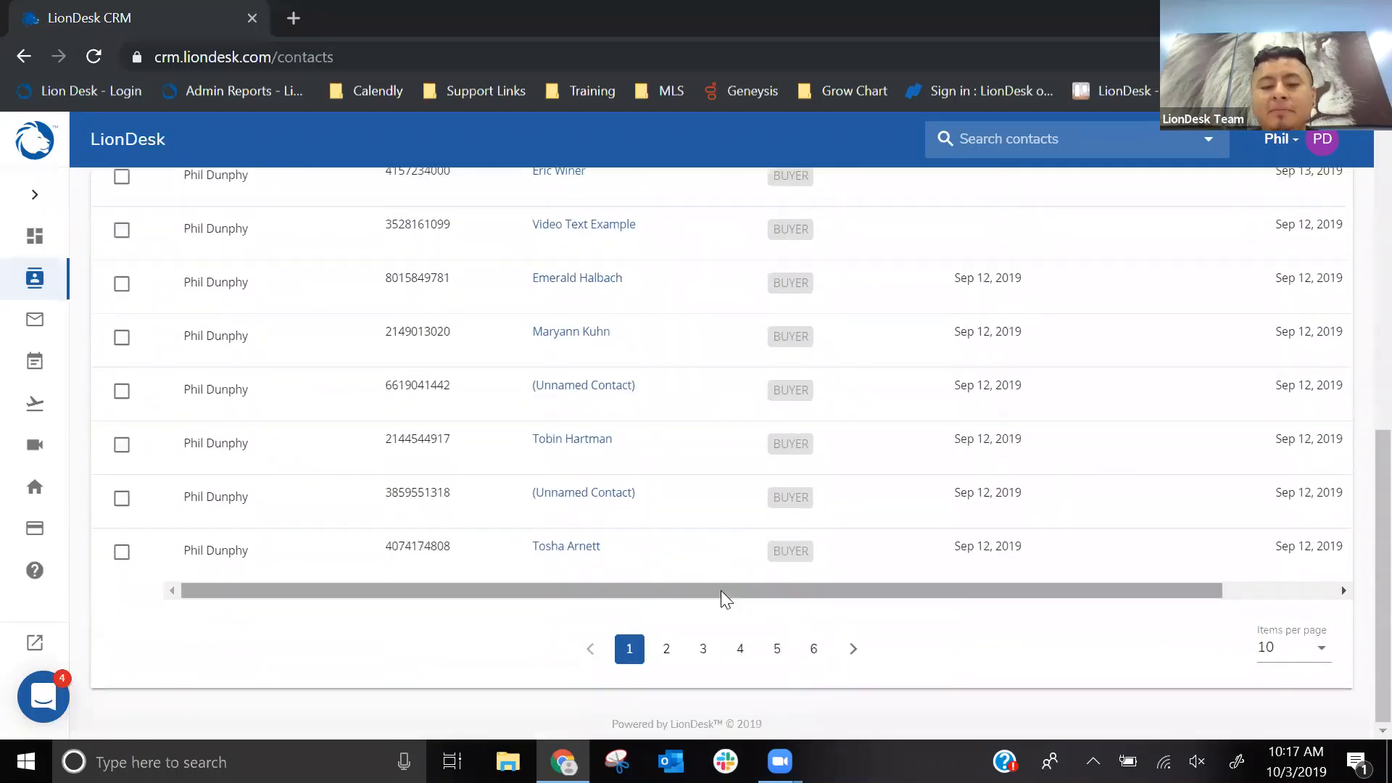
left_click(667, 652)
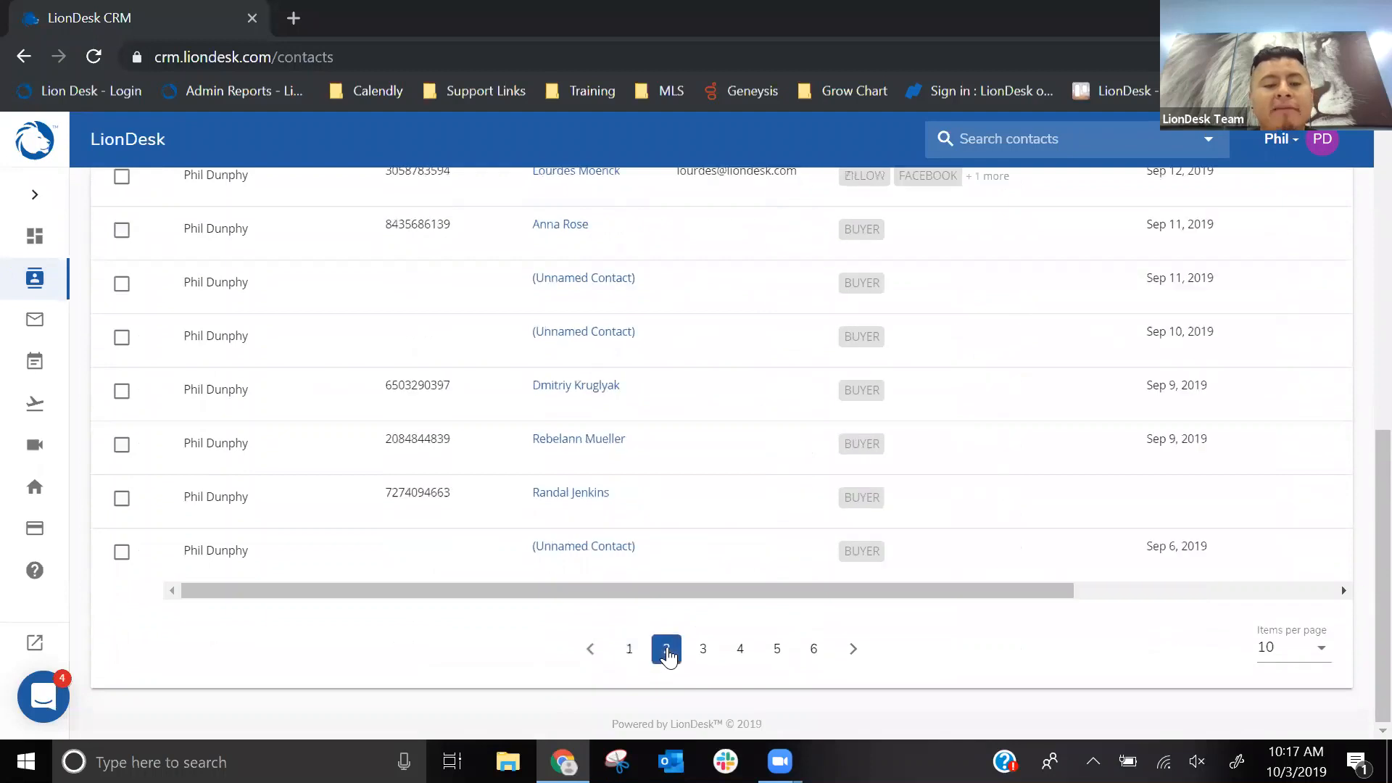
left_click(702, 651)
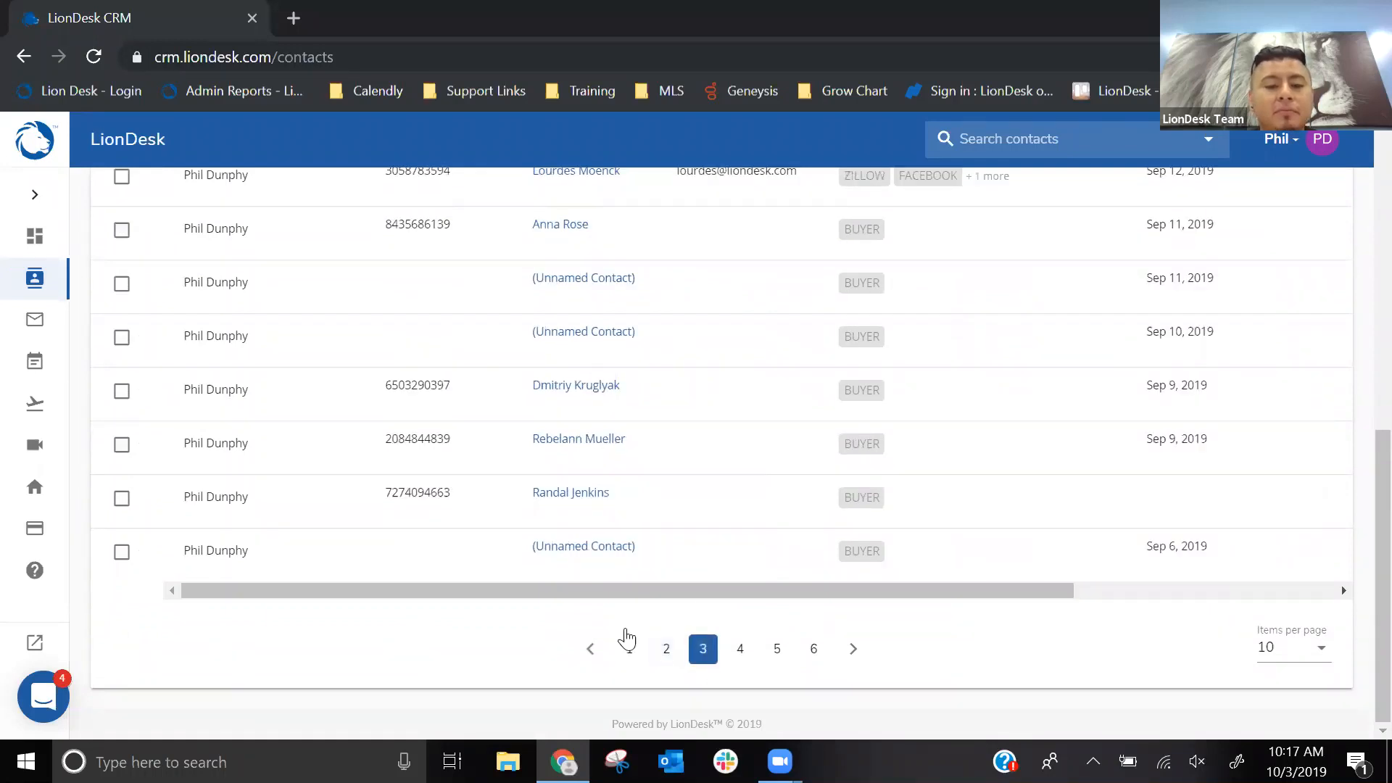
- Select the second and ninth contacts on page 3 of the filtered list
scroll(656, 551, "up", 3)
scroll(662, 549, "up", 2)
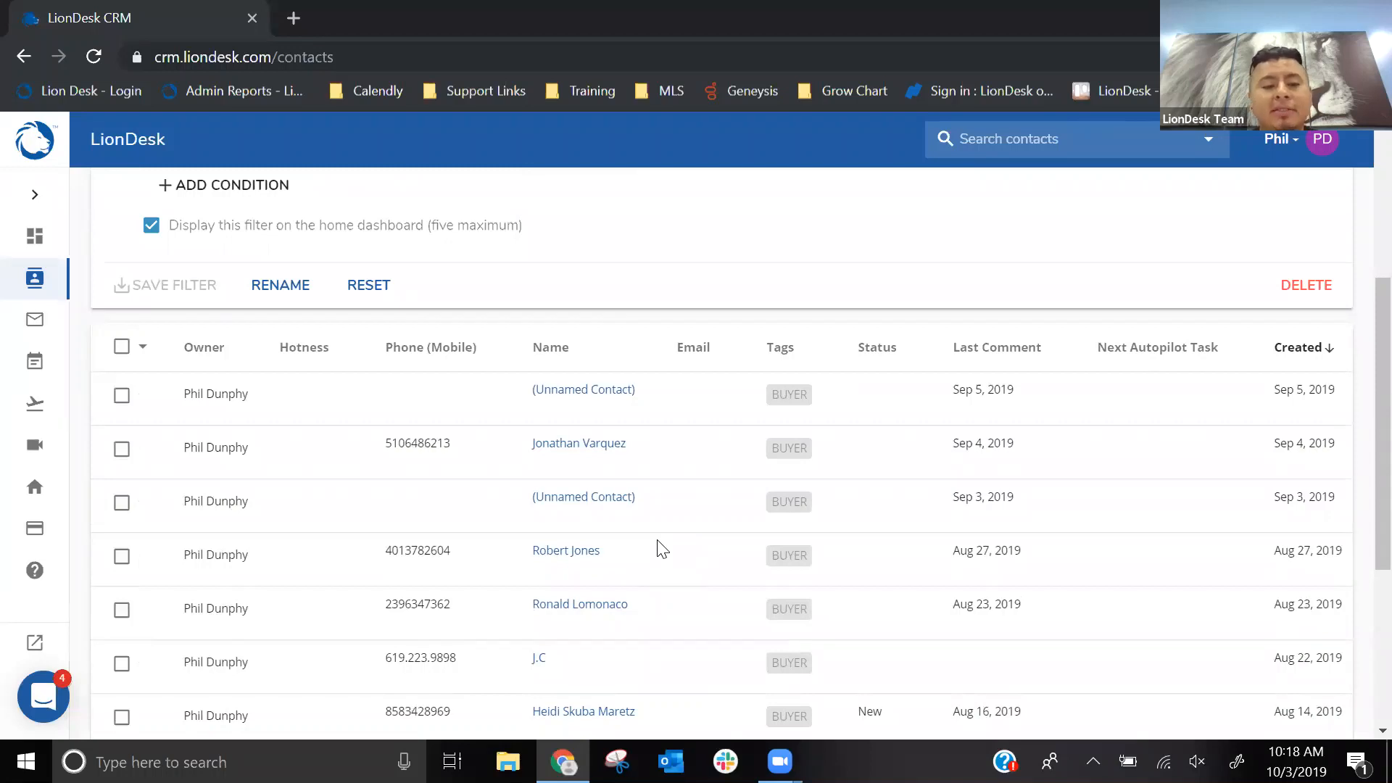
left_click(121, 447)
scroll(130, 443, "down", 2)
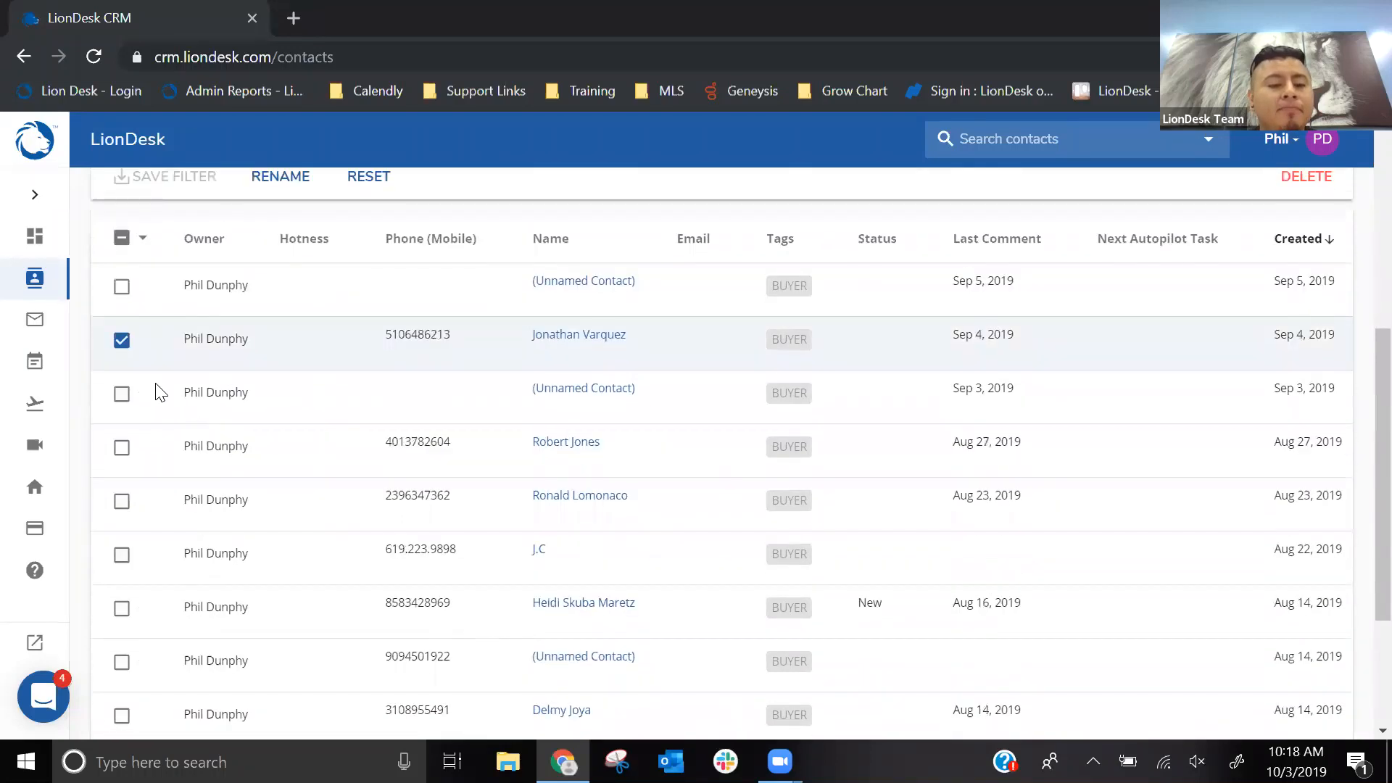
scroll(160, 392, "down", 4)
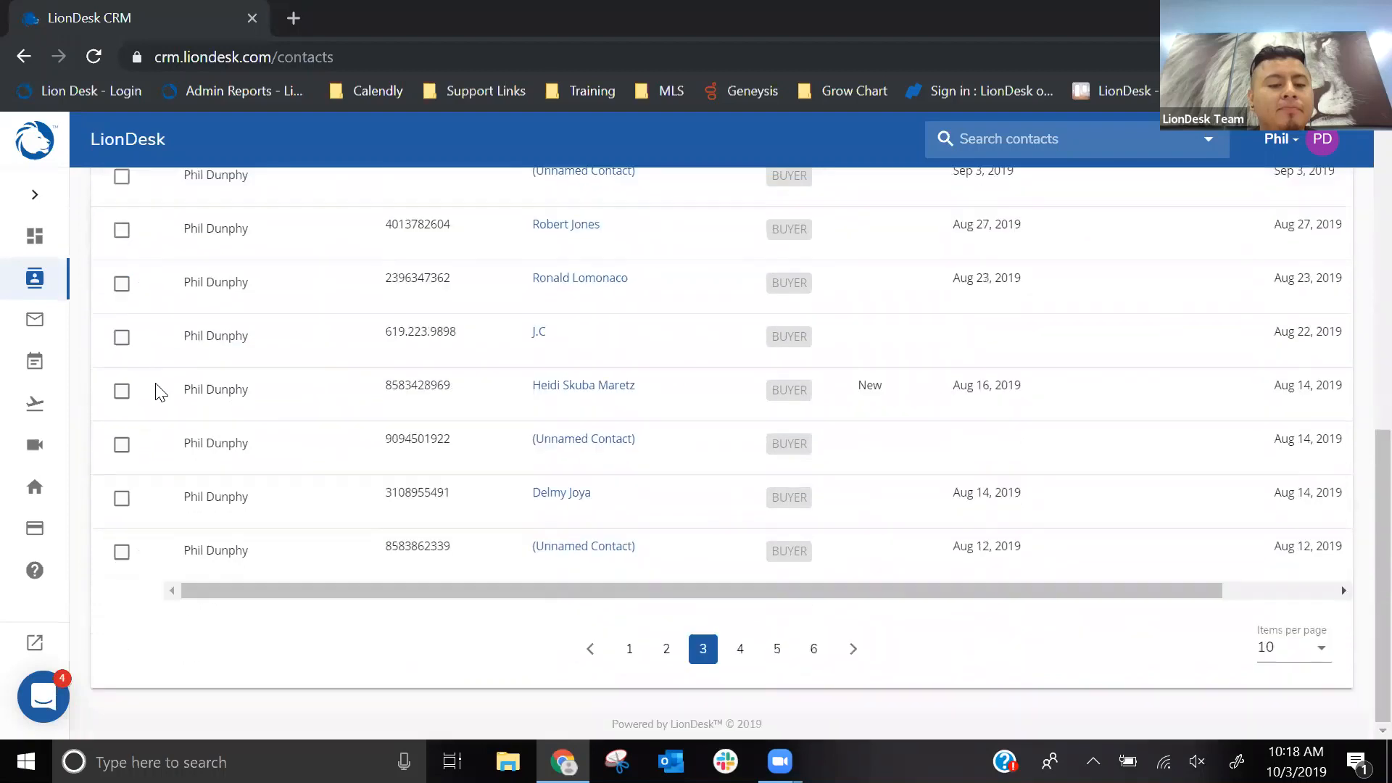
left_click(122, 497)
scroll(131, 479, "up", 6)
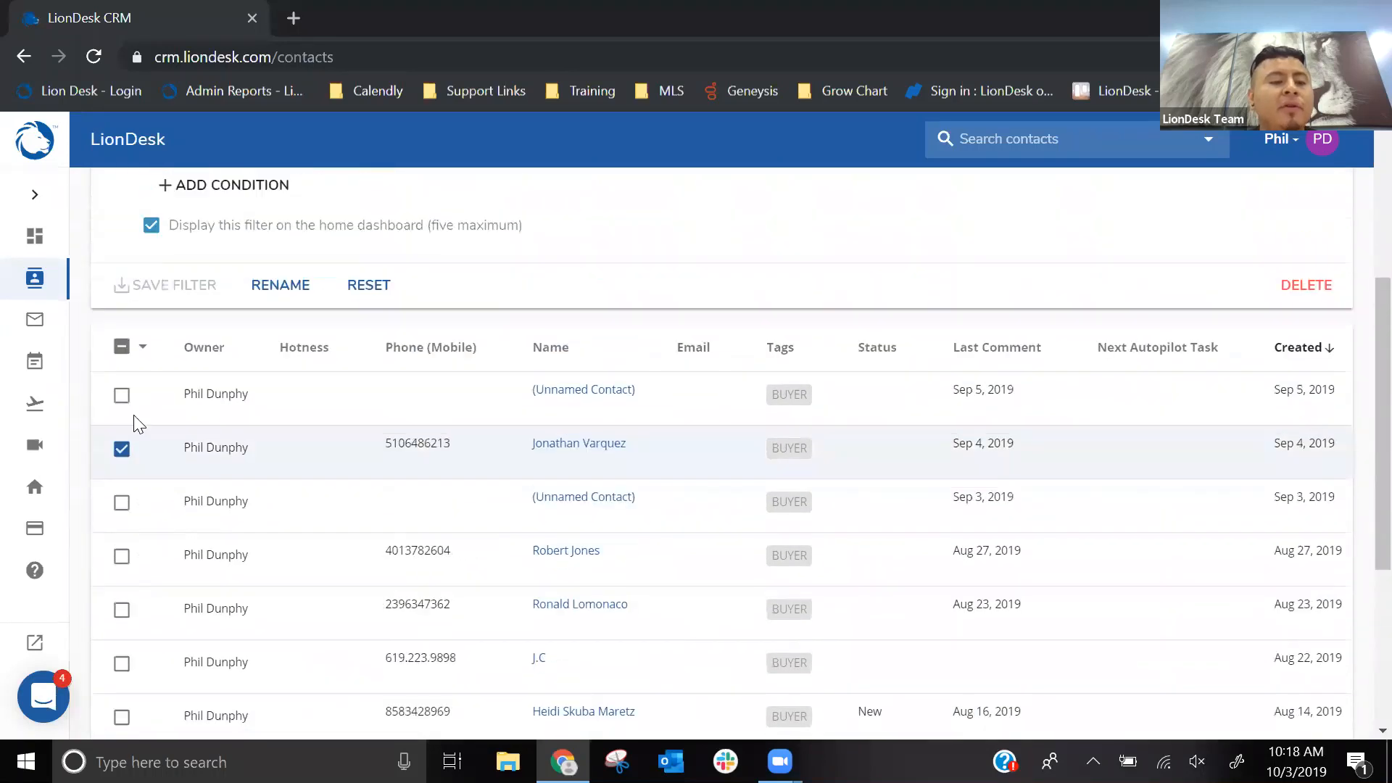
- Deselect the second and ninth contacts on page 3 of the filtered list
left_click(142, 356)
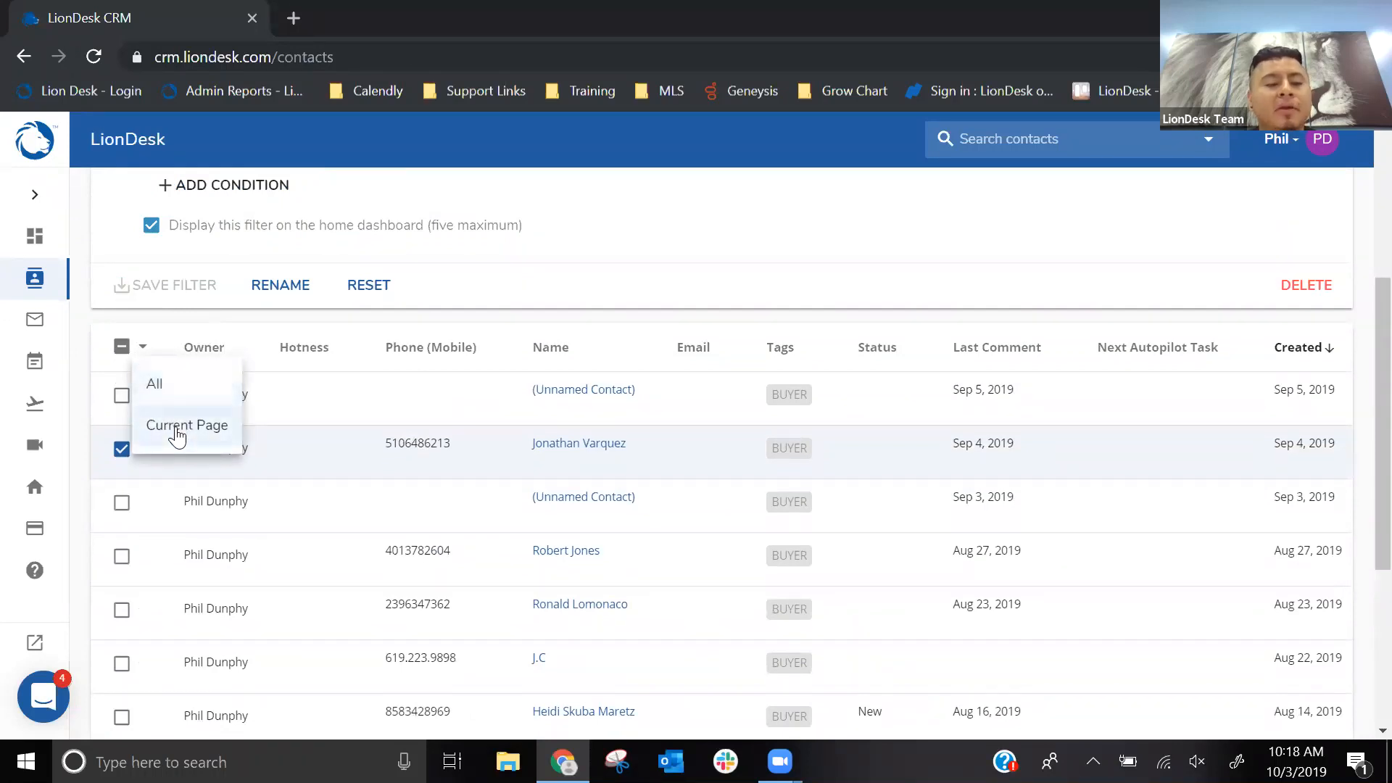
left_click(122, 450)
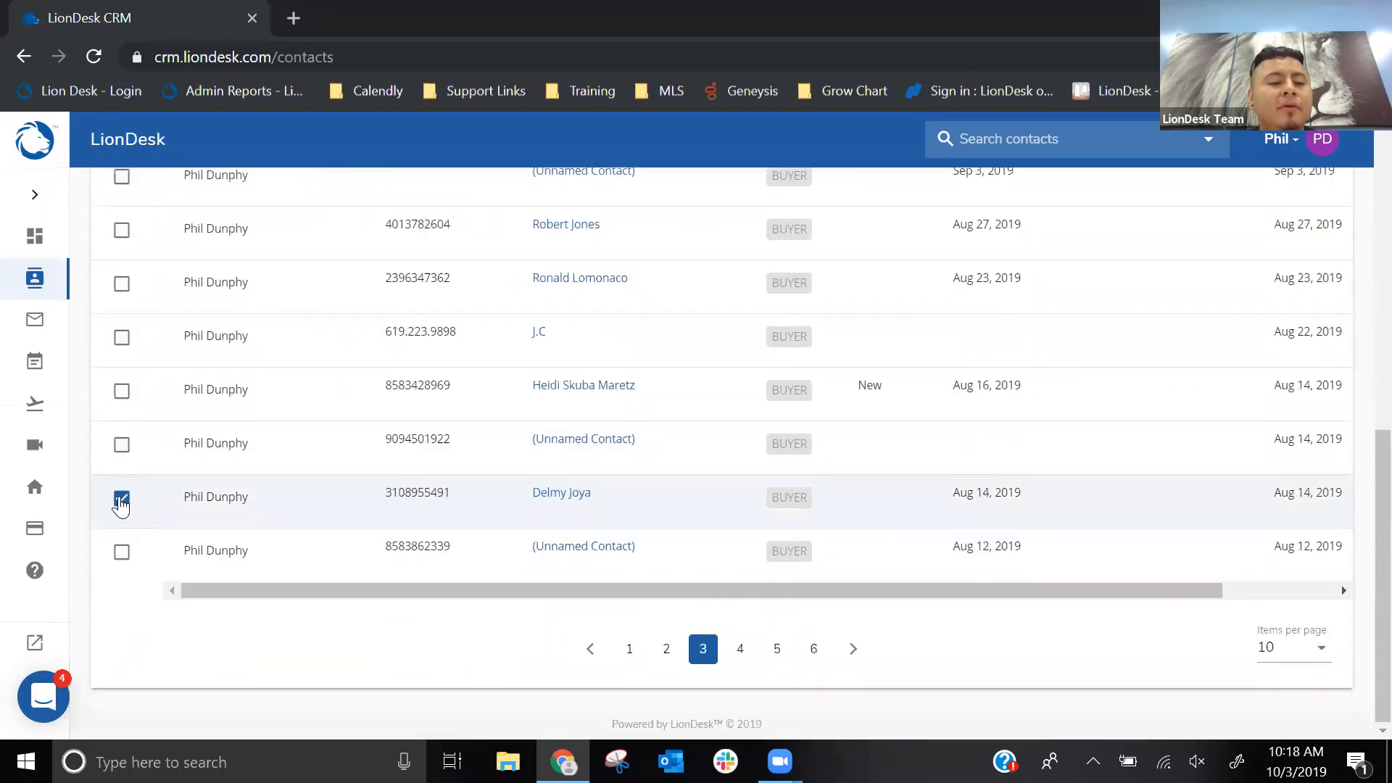
left_click(118, 493)
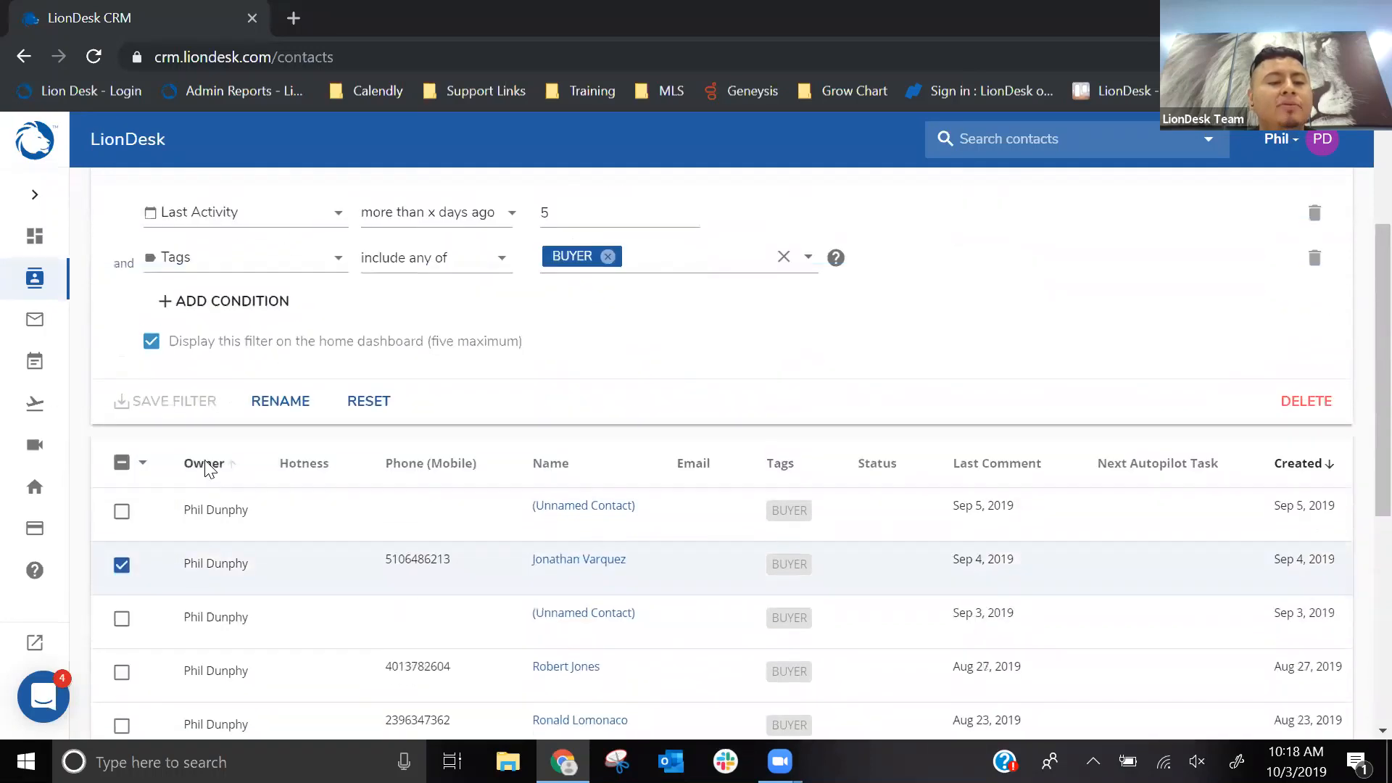
- Open the bulk email composer from the contact actions and look over its recipient, subject, body and send timing fields
scroll(209, 469, "up", 3)
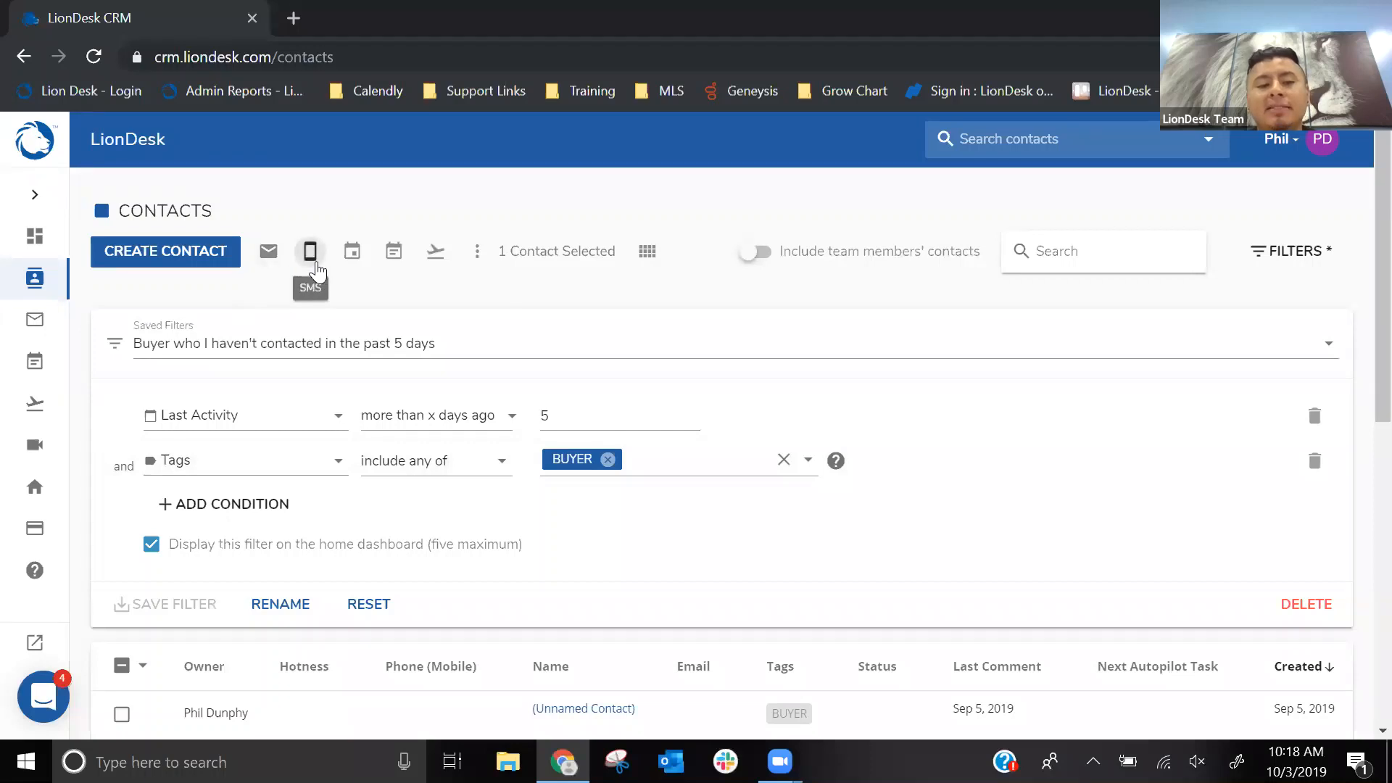
left_click(268, 254)
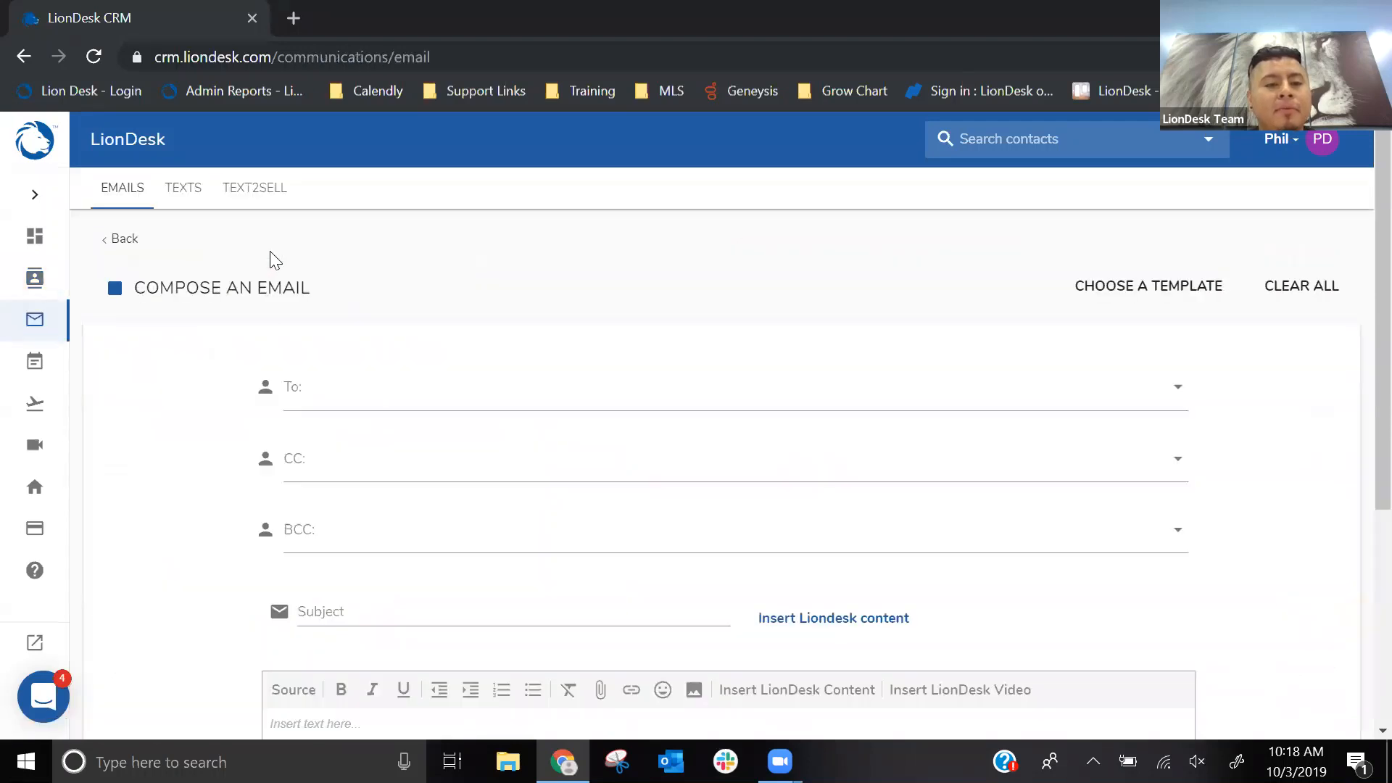
scroll(481, 270, "down", 5)
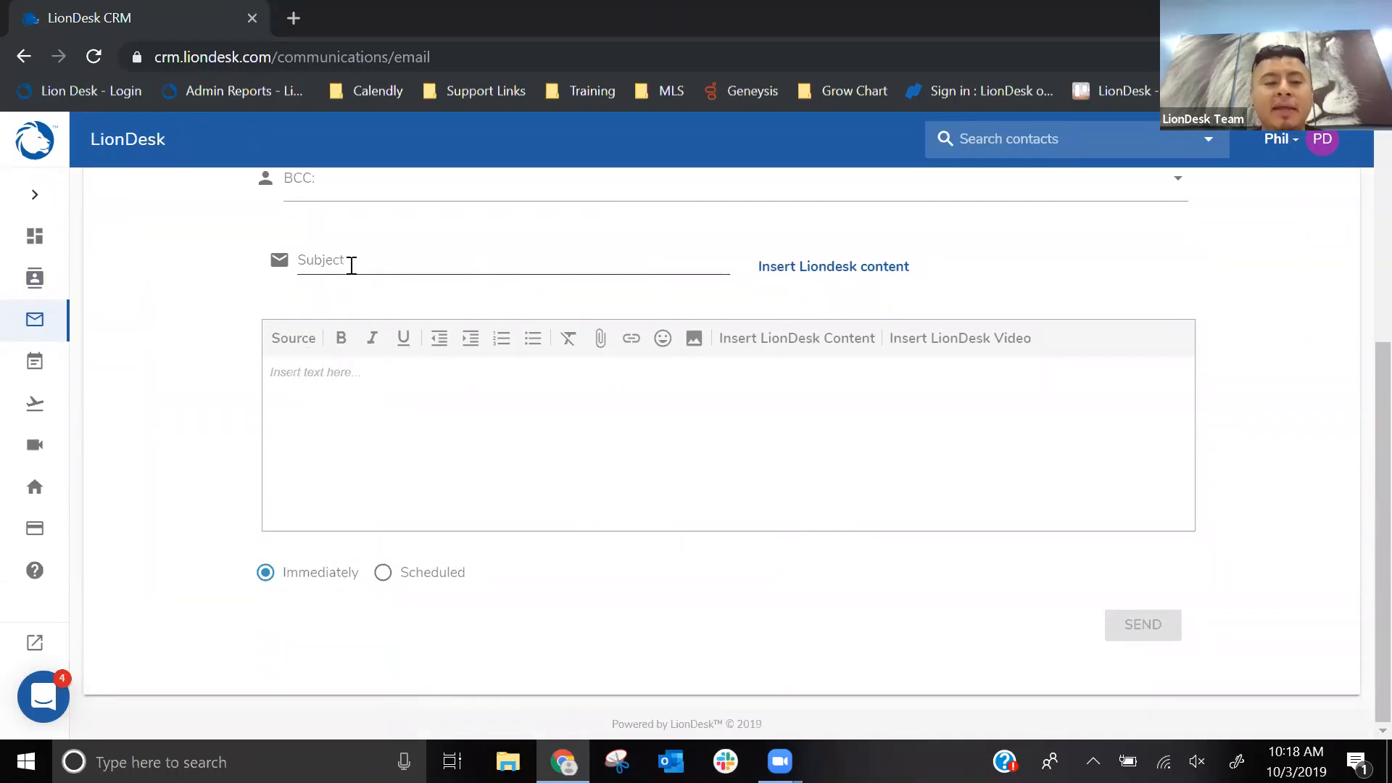
- Return to the Home dashboard and look over the Vitals and Contact Filters sections
left_click(34, 194)
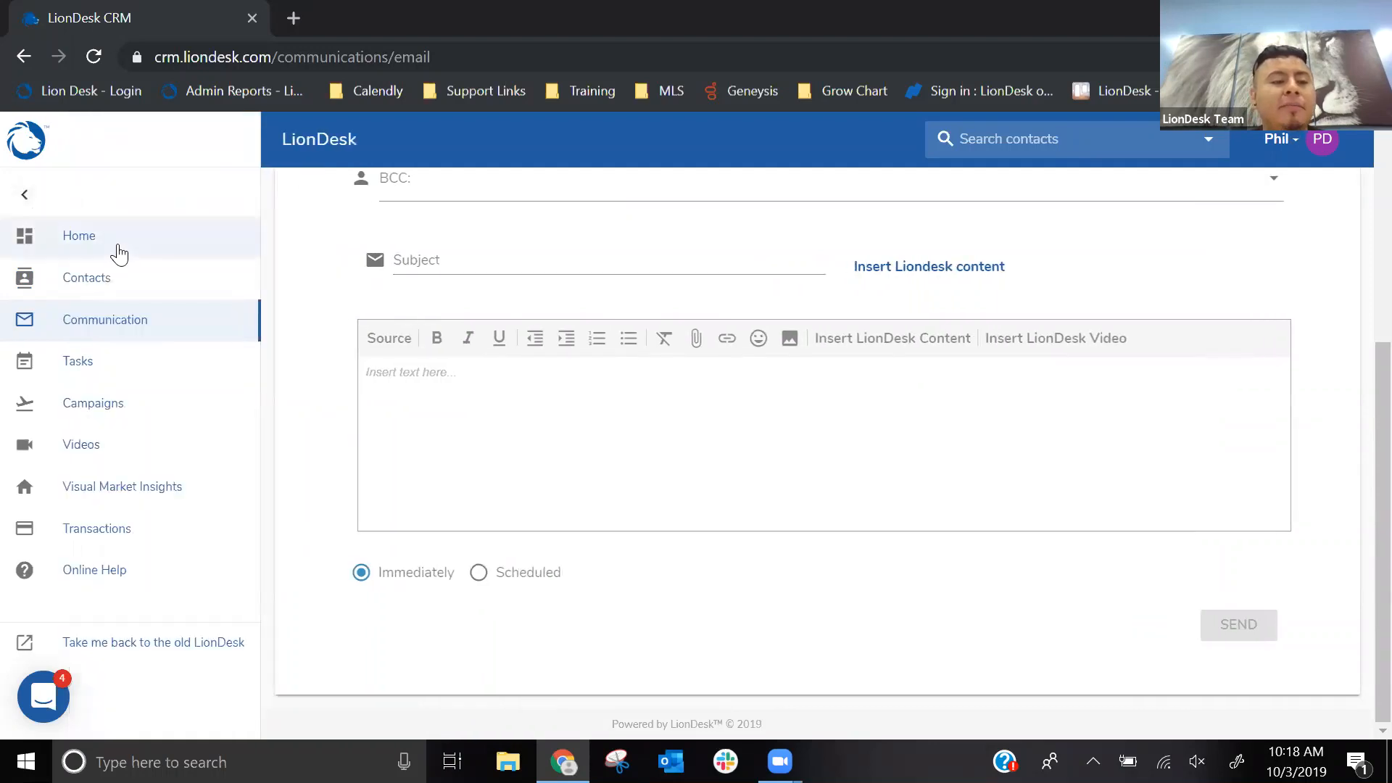
left_click(117, 244)
left_click(850, 489)
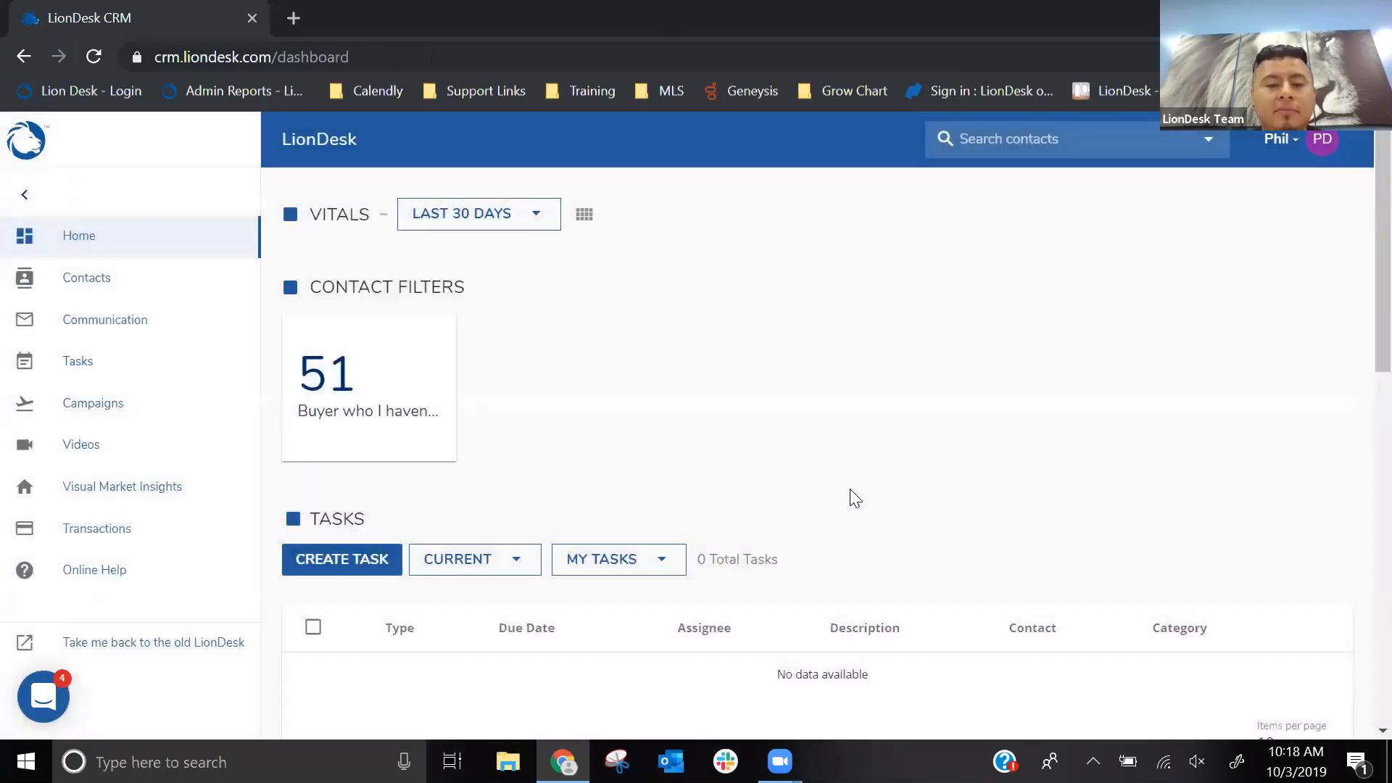
left_click(22, 194)
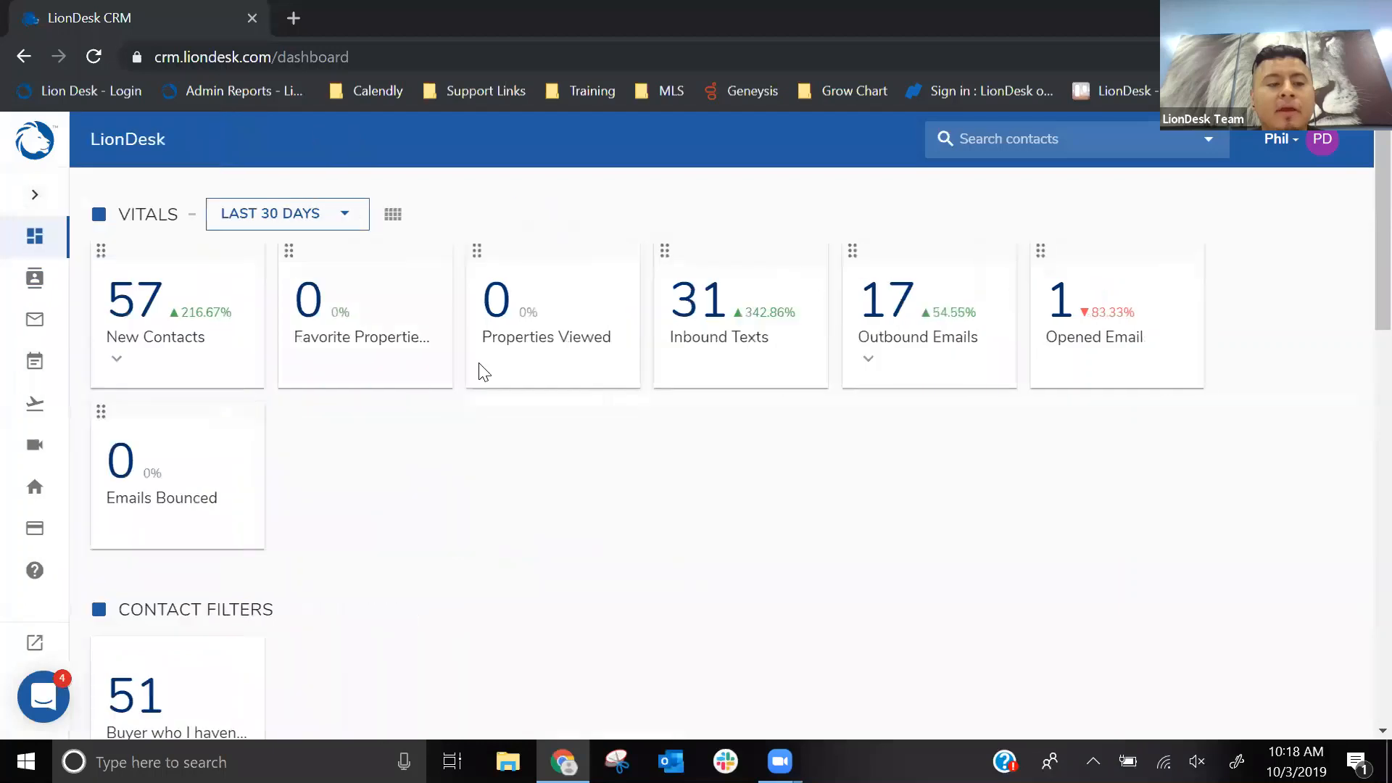
scroll(484, 372, "down", 2)
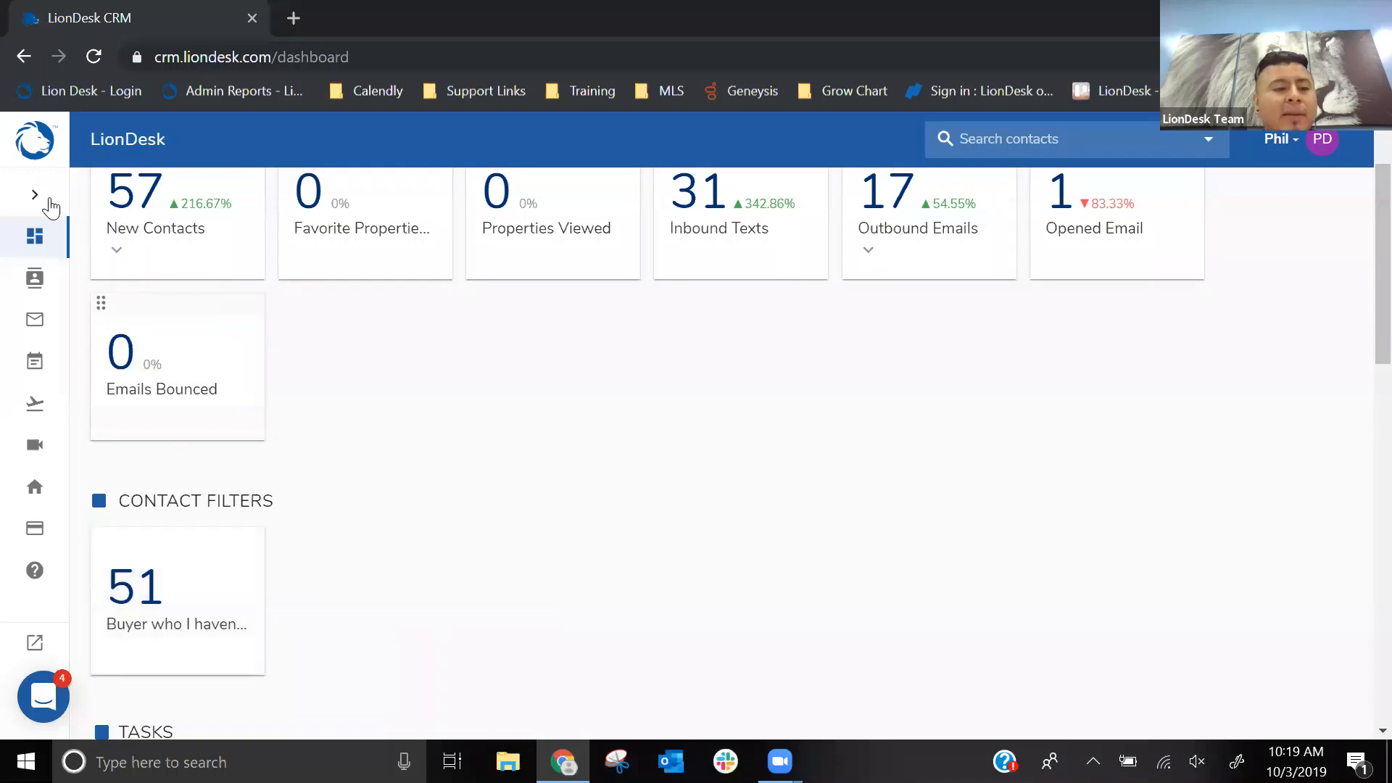
- Open the Contacts page and reset the active buyer filter
left_click(43, 199)
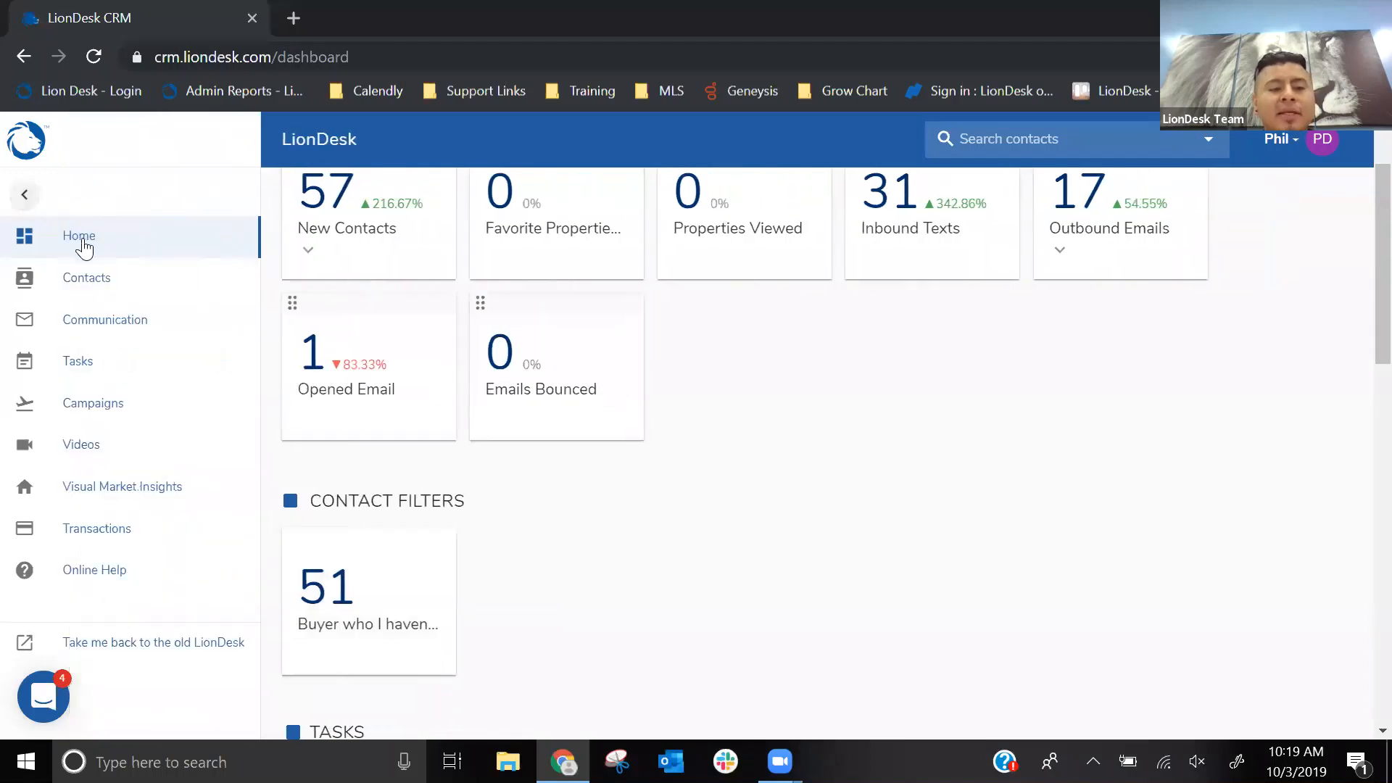
left_click(97, 290)
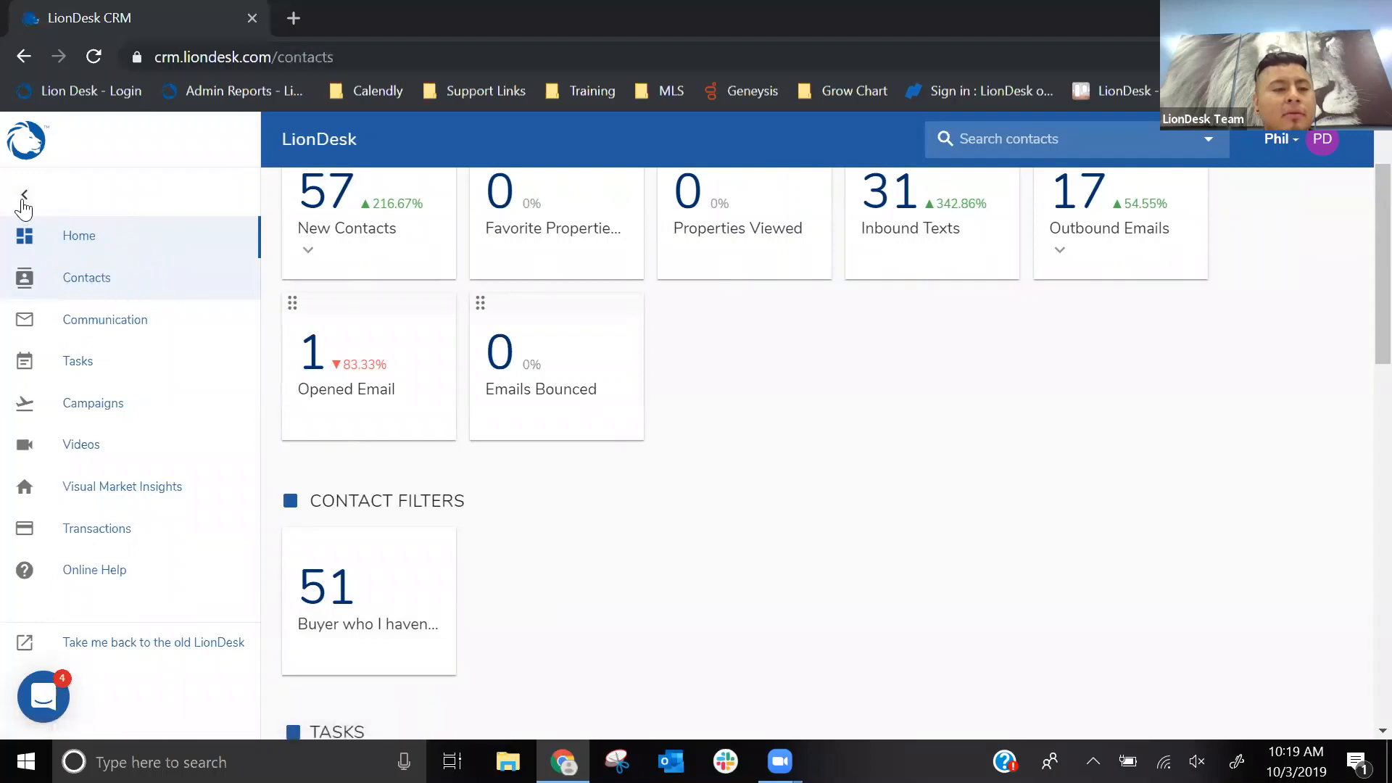
left_click(25, 197)
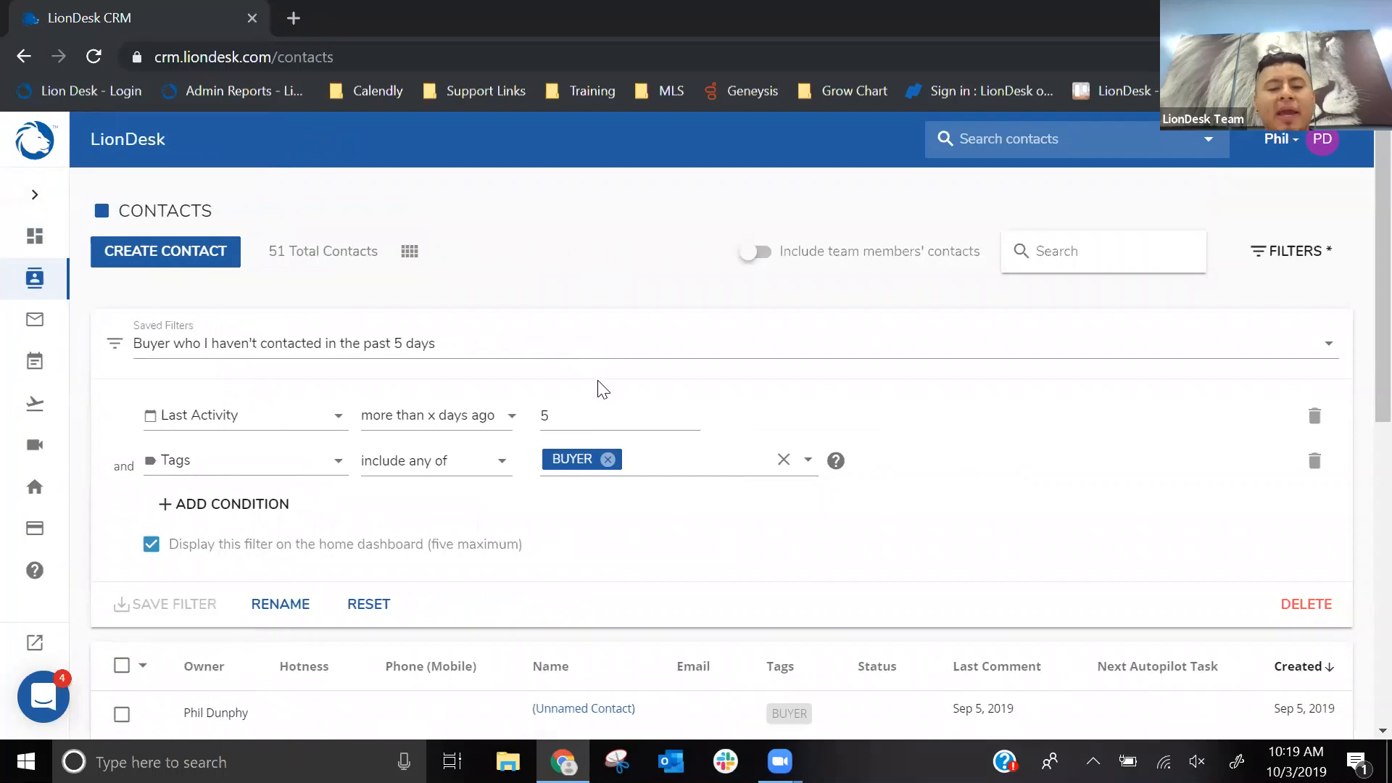
left_click(367, 604)
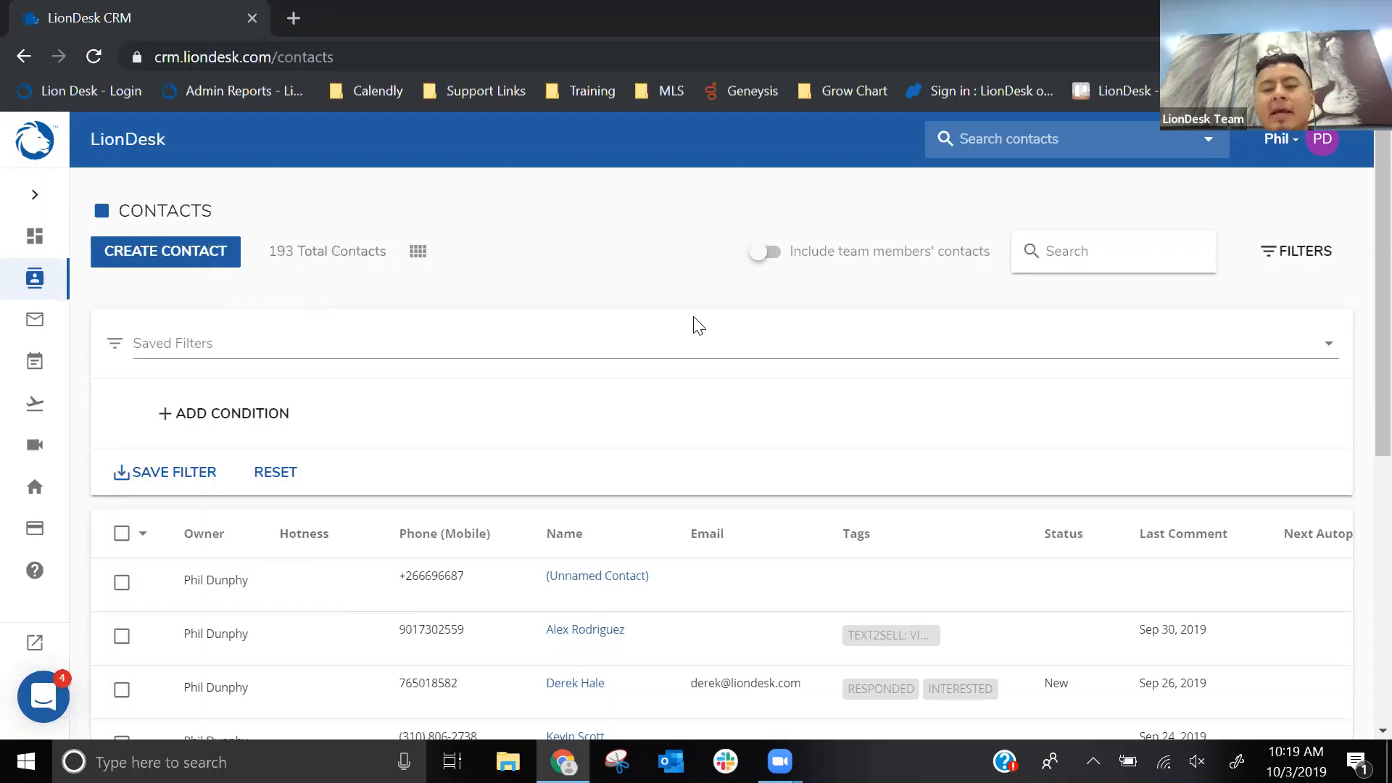
- Add a filter condition based on Last Activity
left_click(229, 419)
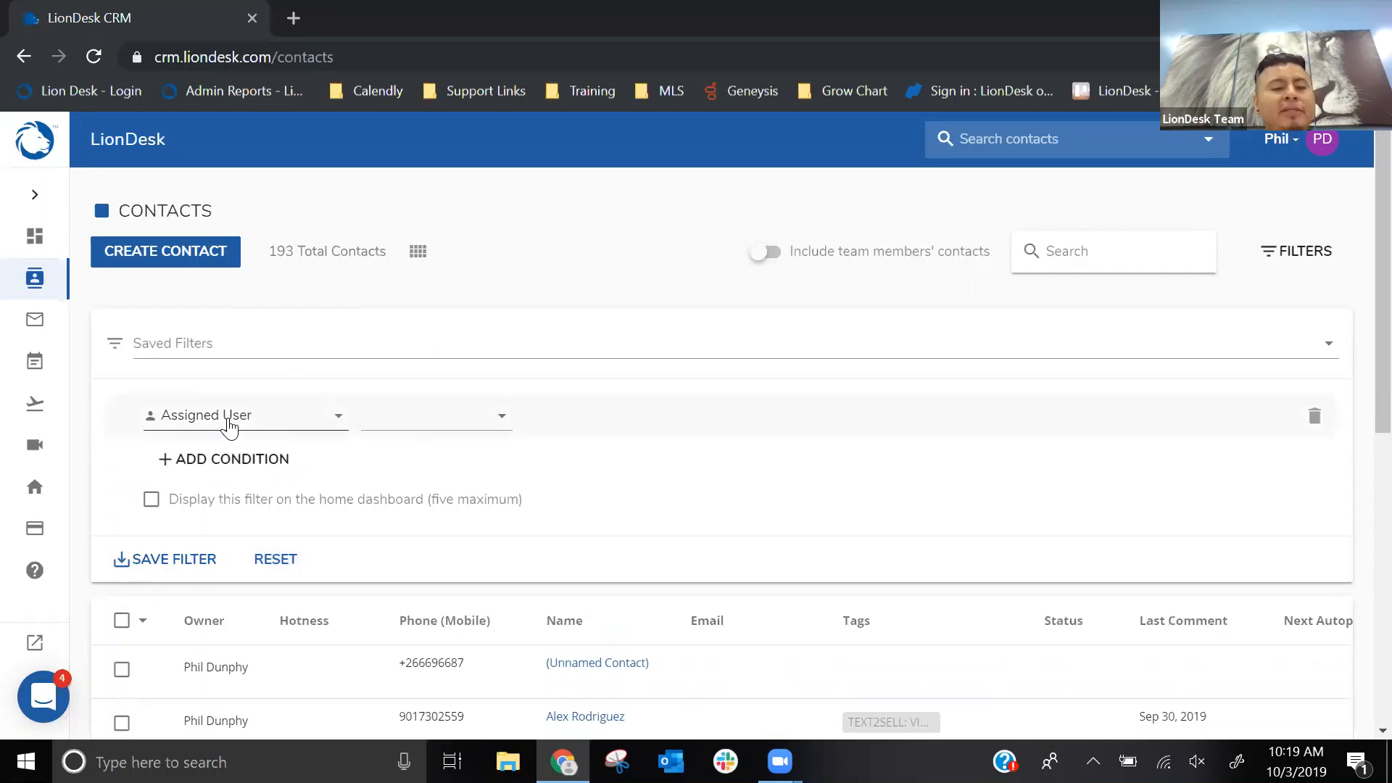
left_click(227, 423)
scroll(320, 553, "down", 3)
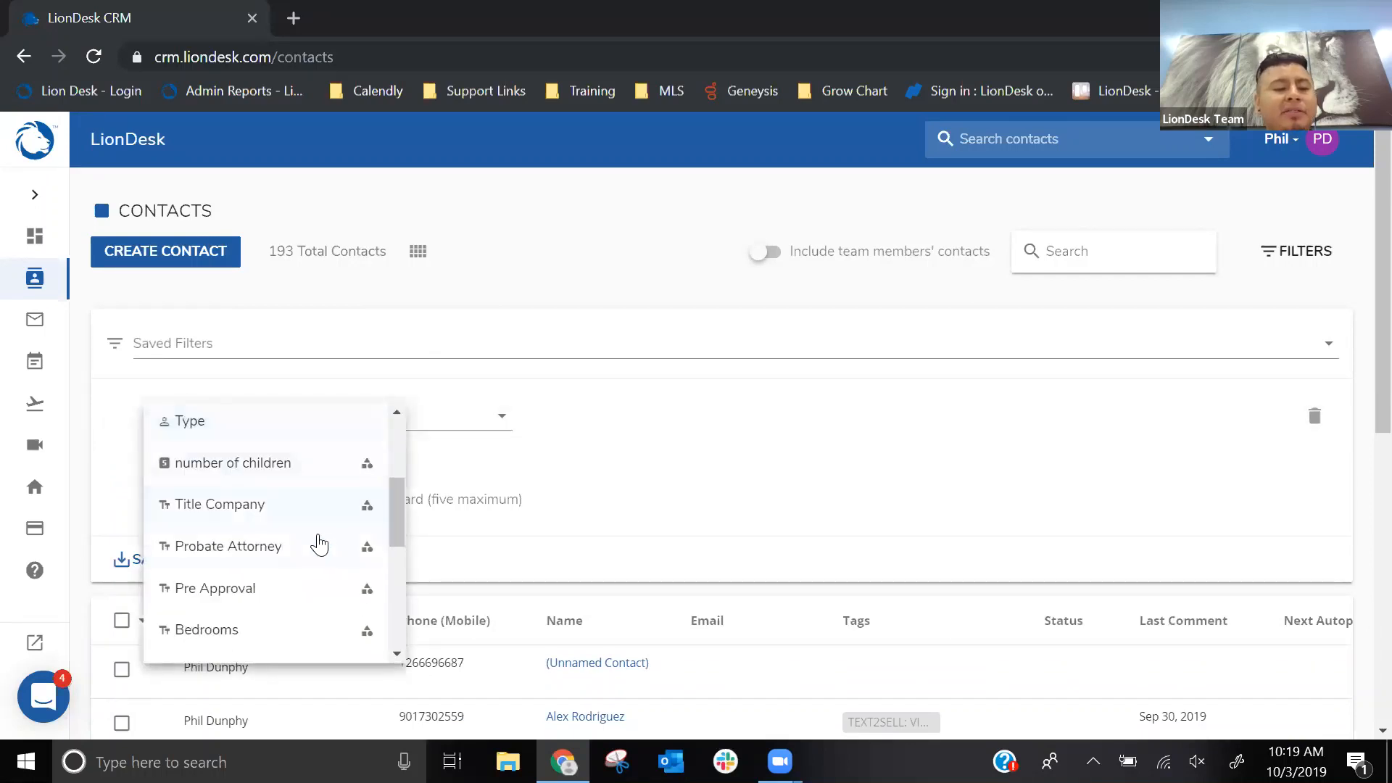
scroll(320, 546, "down", 10)
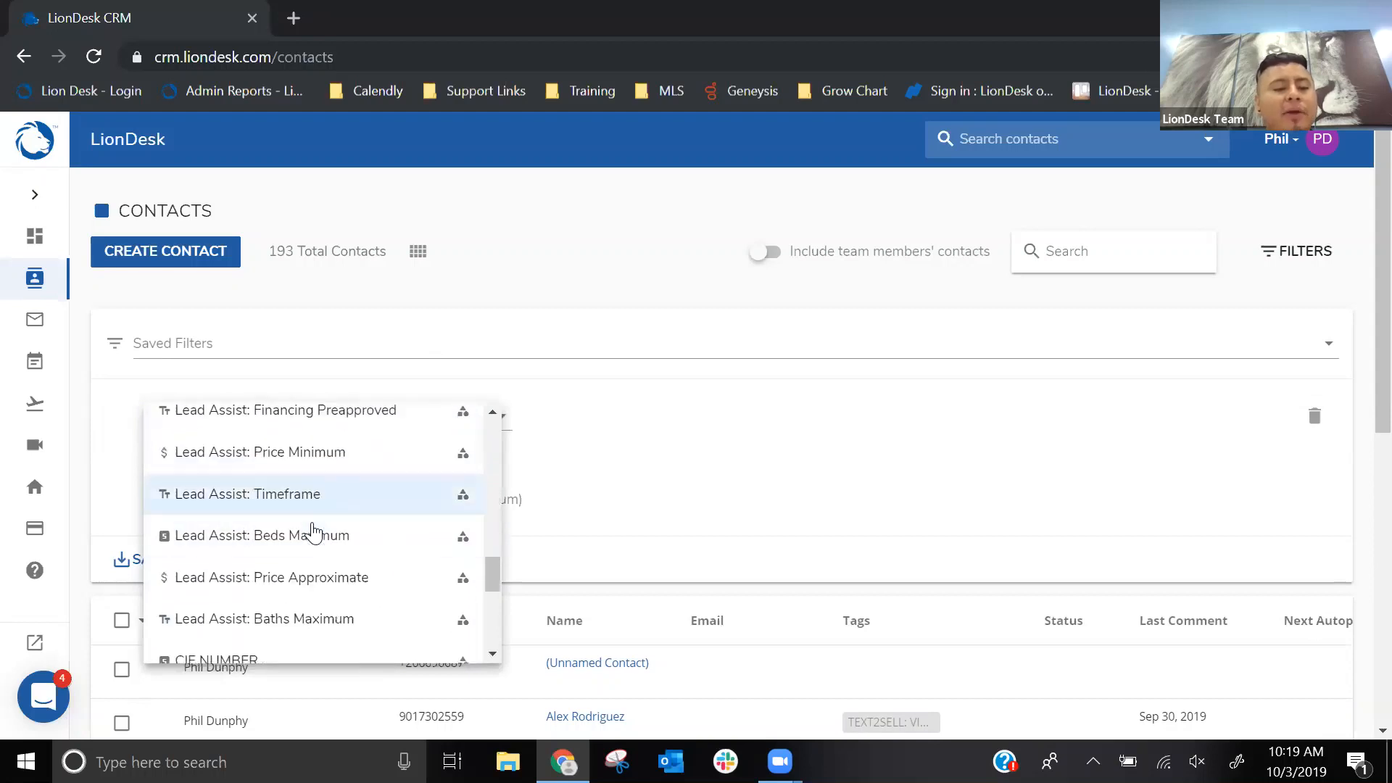
scroll(313, 533, "down", 12)
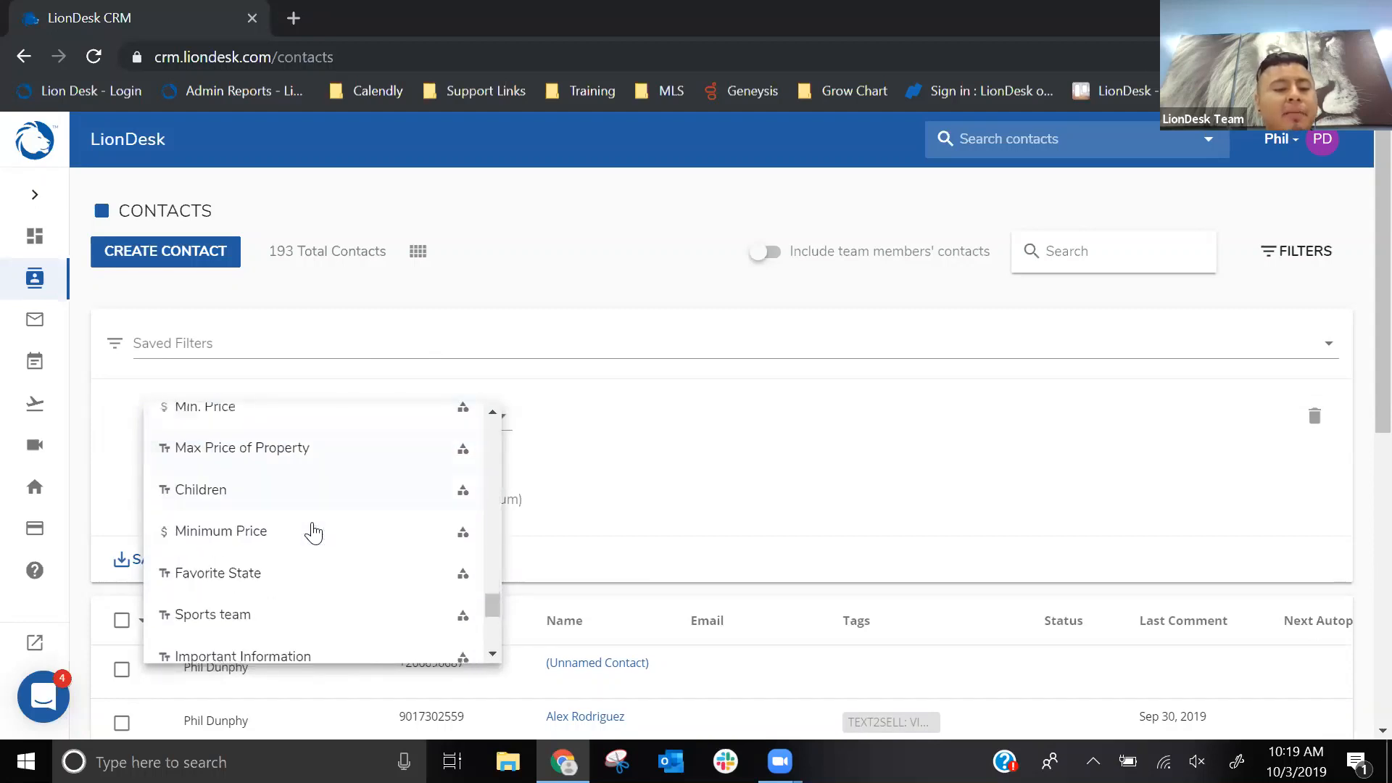
scroll(313, 533, "down", 12)
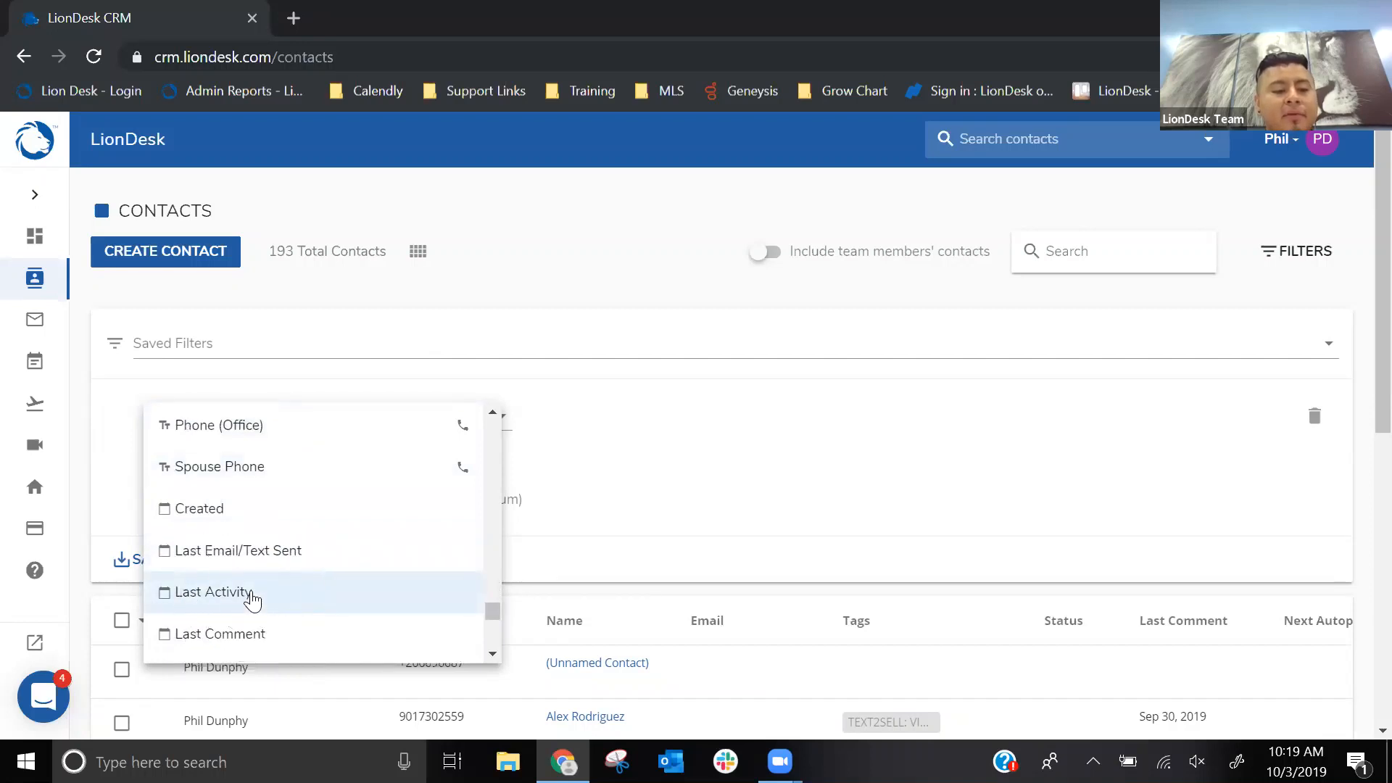
left_click(251, 599)
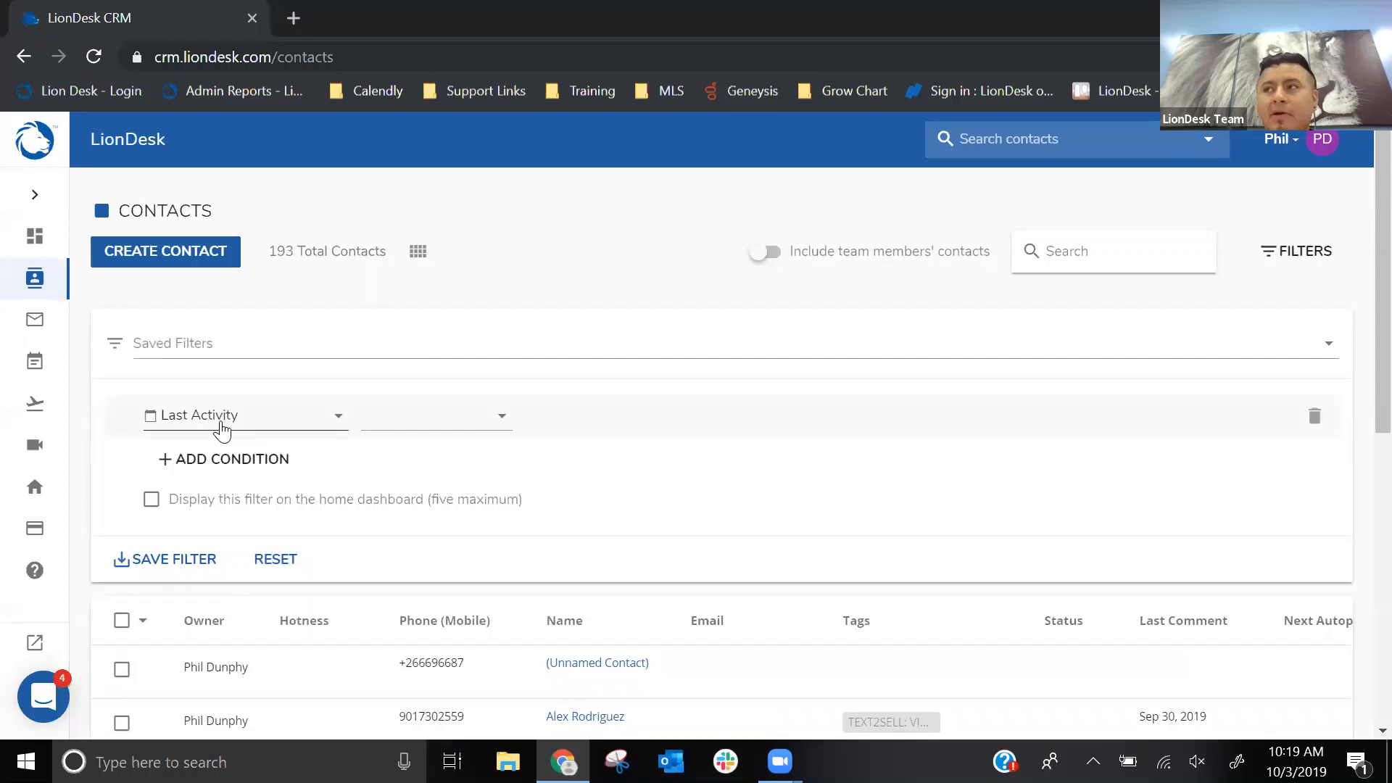
- Set the Last Activity condition to more than x days ago with a value of 30
left_click(423, 426)
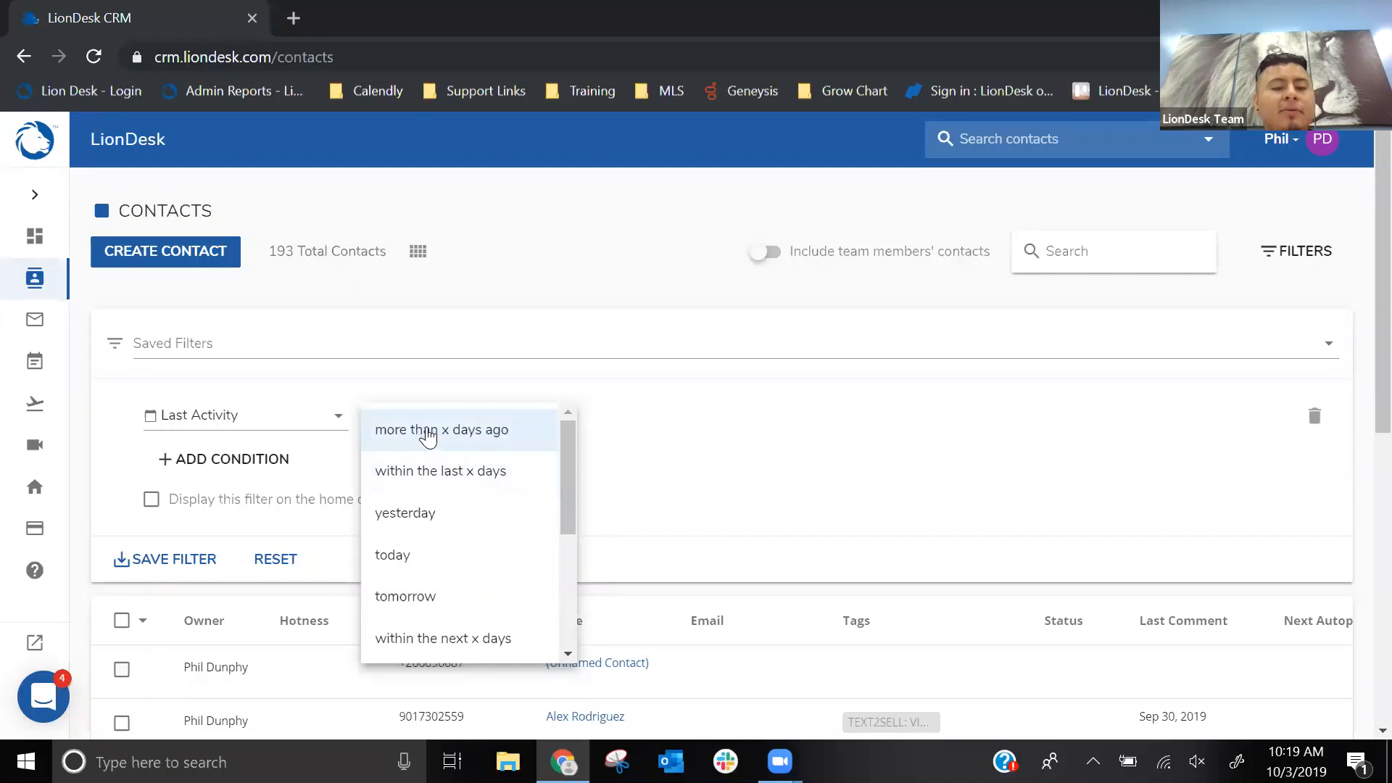
left_click(367, 427)
left_click(564, 418)
type("30")
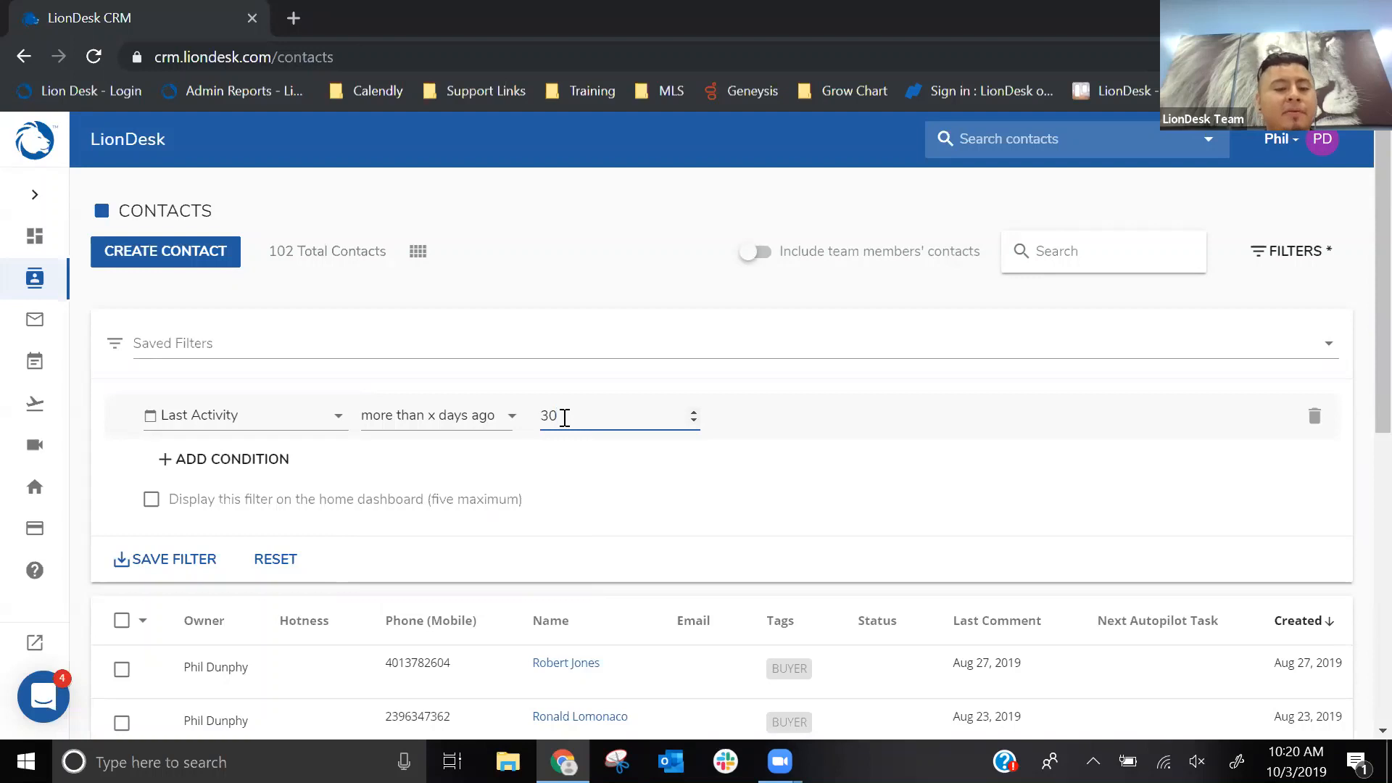
- Add a second filter condition on Tags using the "does not include any of" operator
left_click(234, 464)
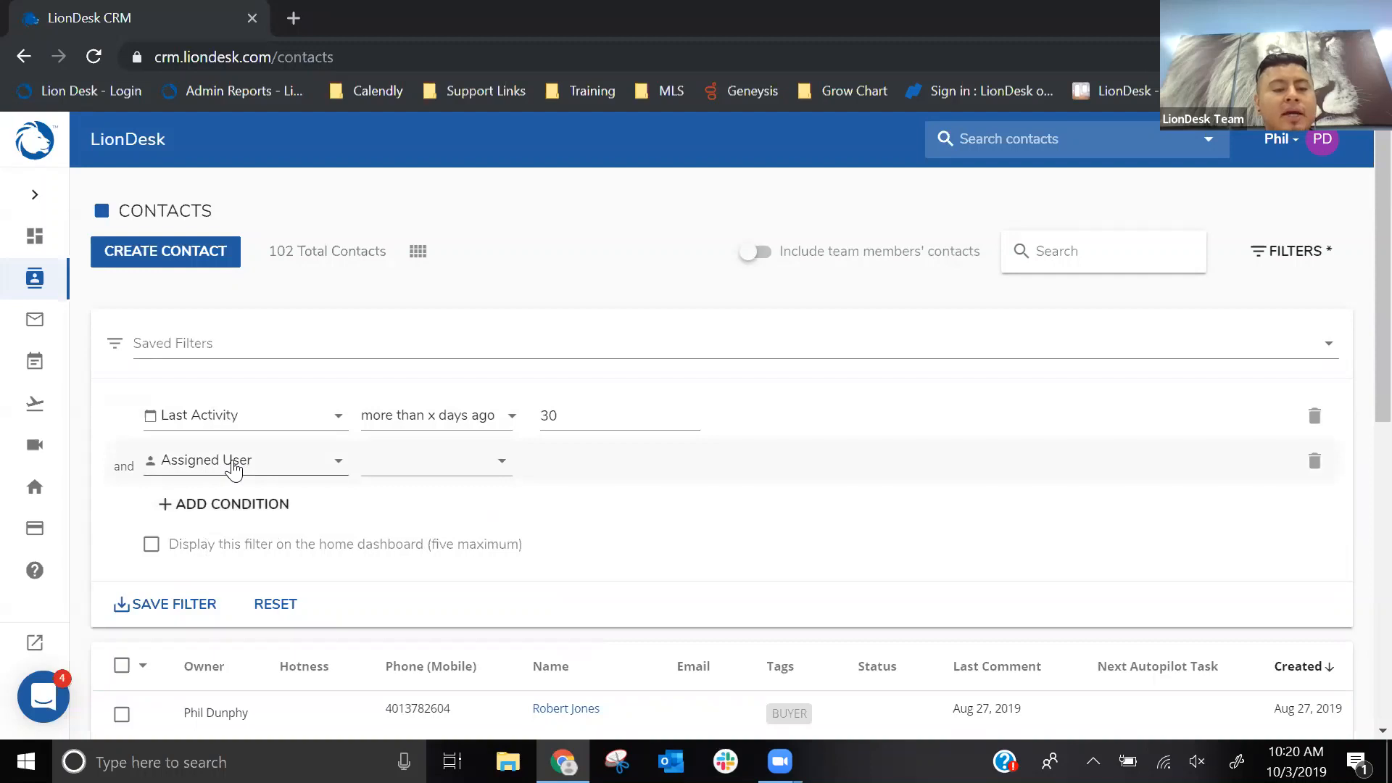
left_click(233, 464)
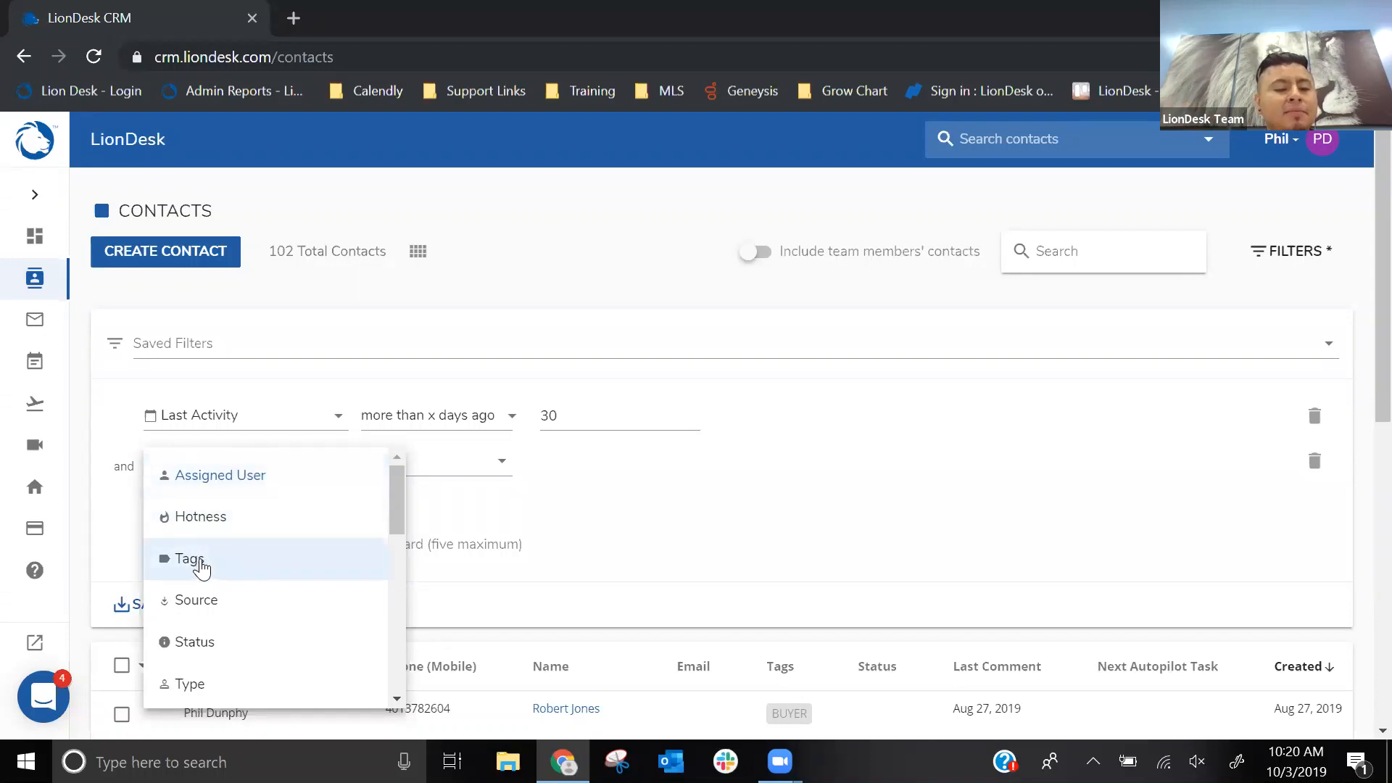
left_click(200, 566)
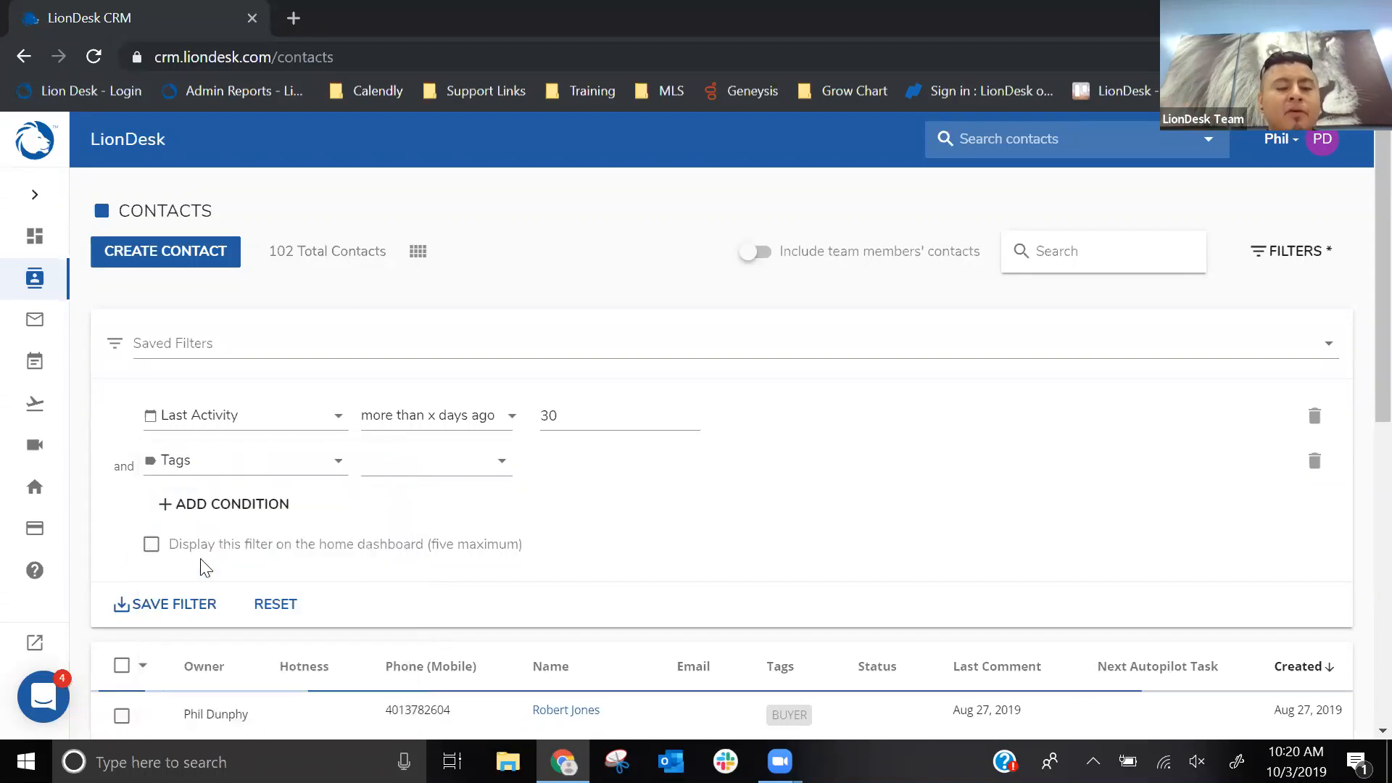
left_click(426, 462)
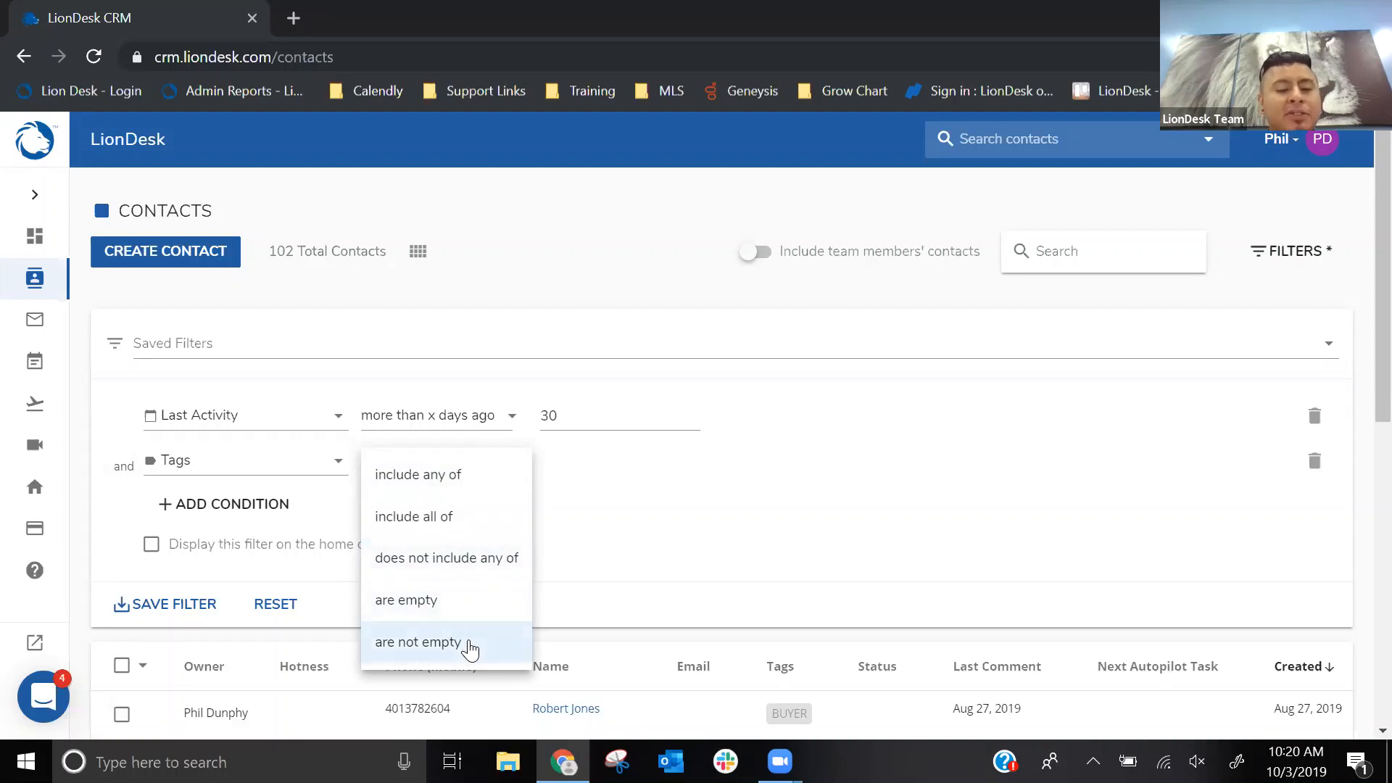
key("ctrl")
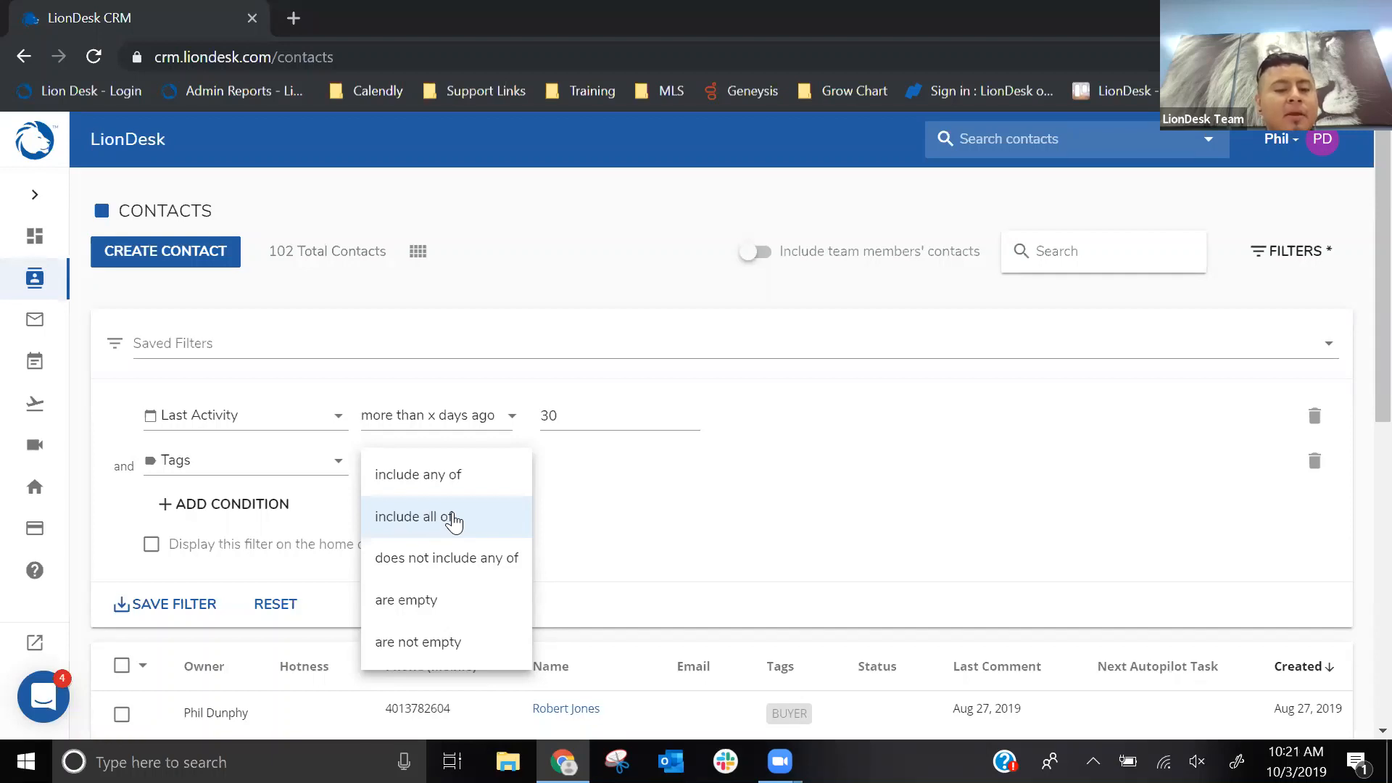
left_click(446, 559)
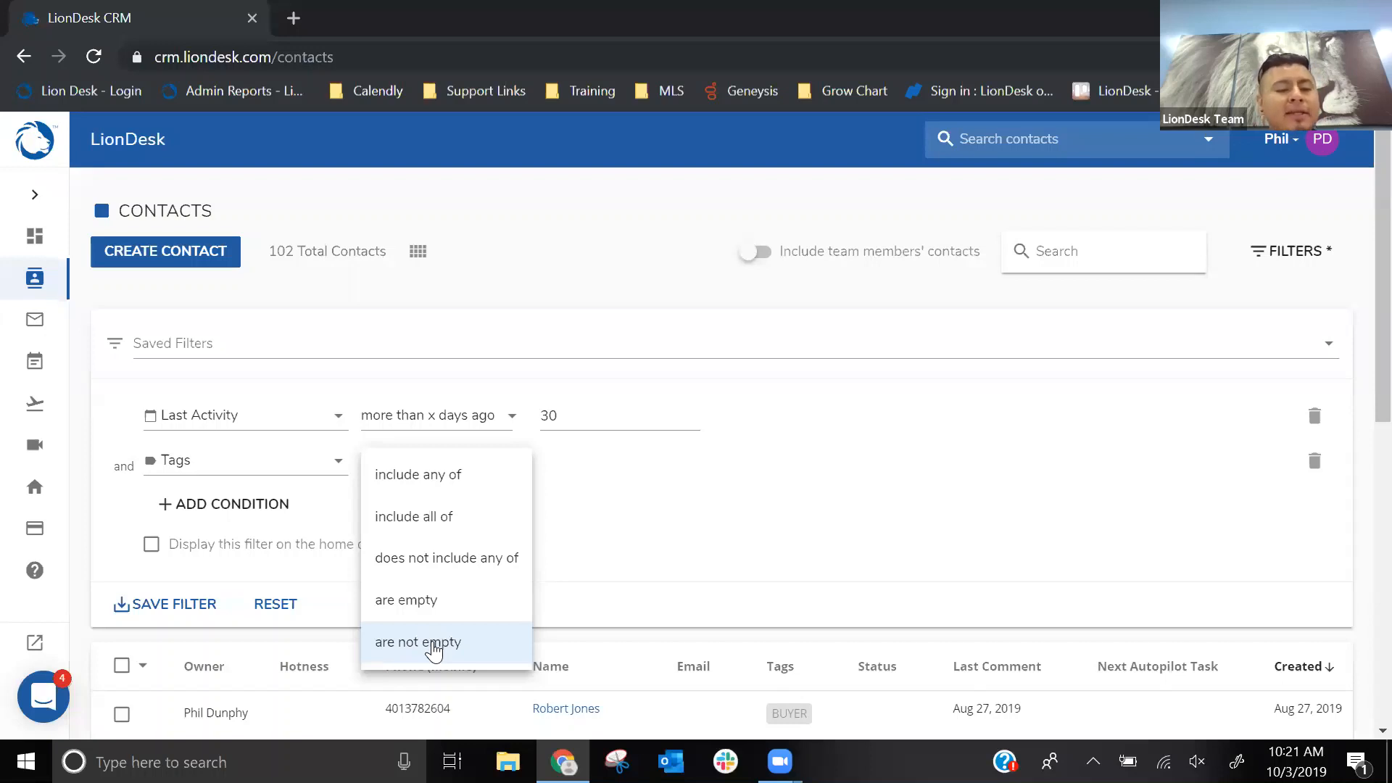
left_click(431, 568)
- Choose the Buyer tag as the value of the Tags condition
left_click(620, 467)
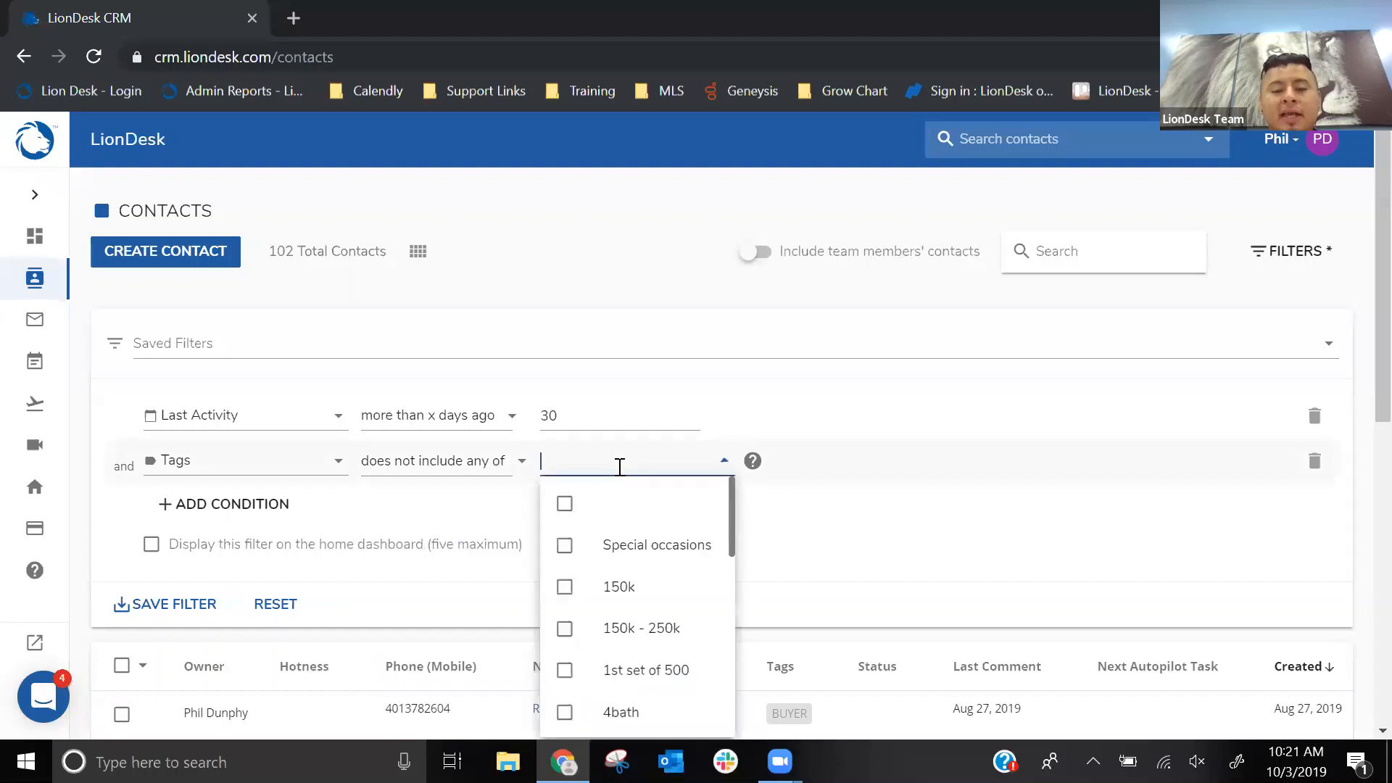
scroll(623, 533, "down", 5)
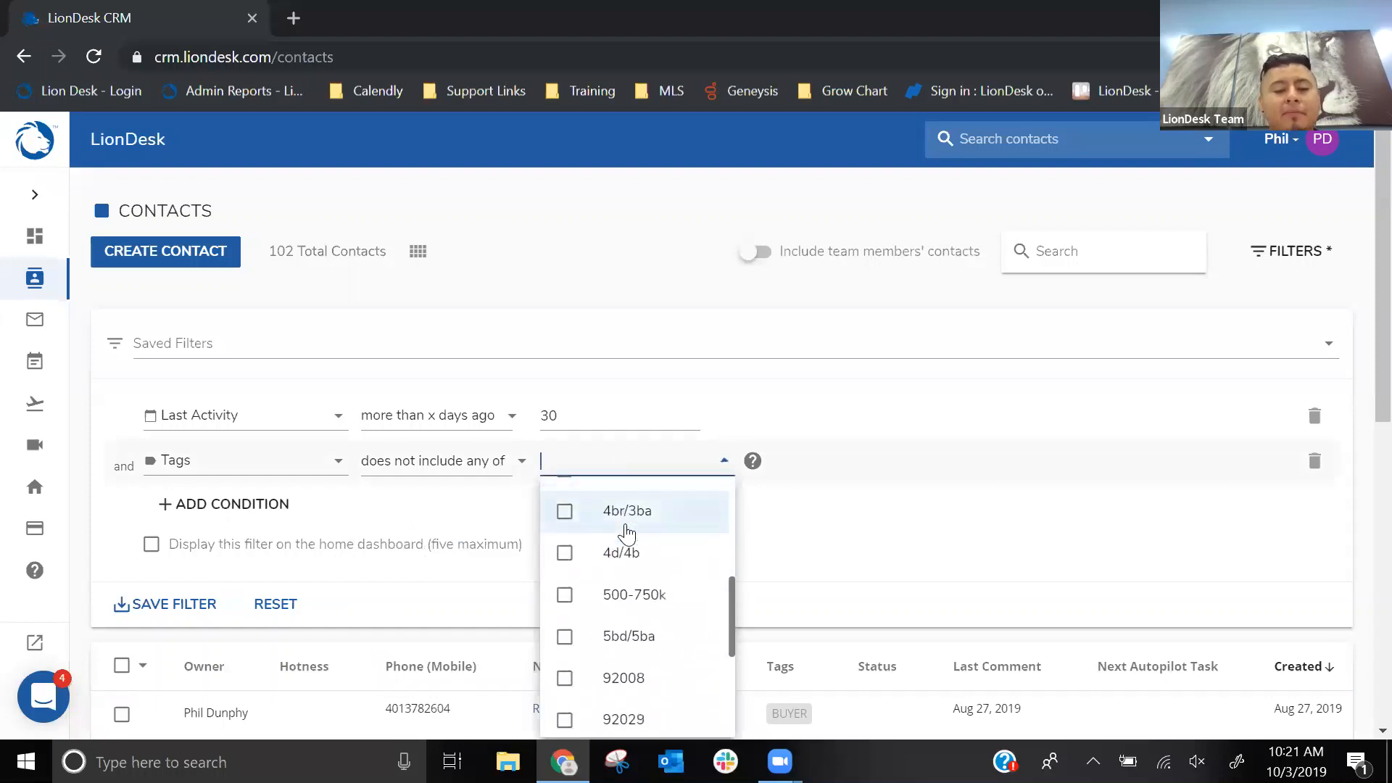
scroll(627, 534, "down", 3)
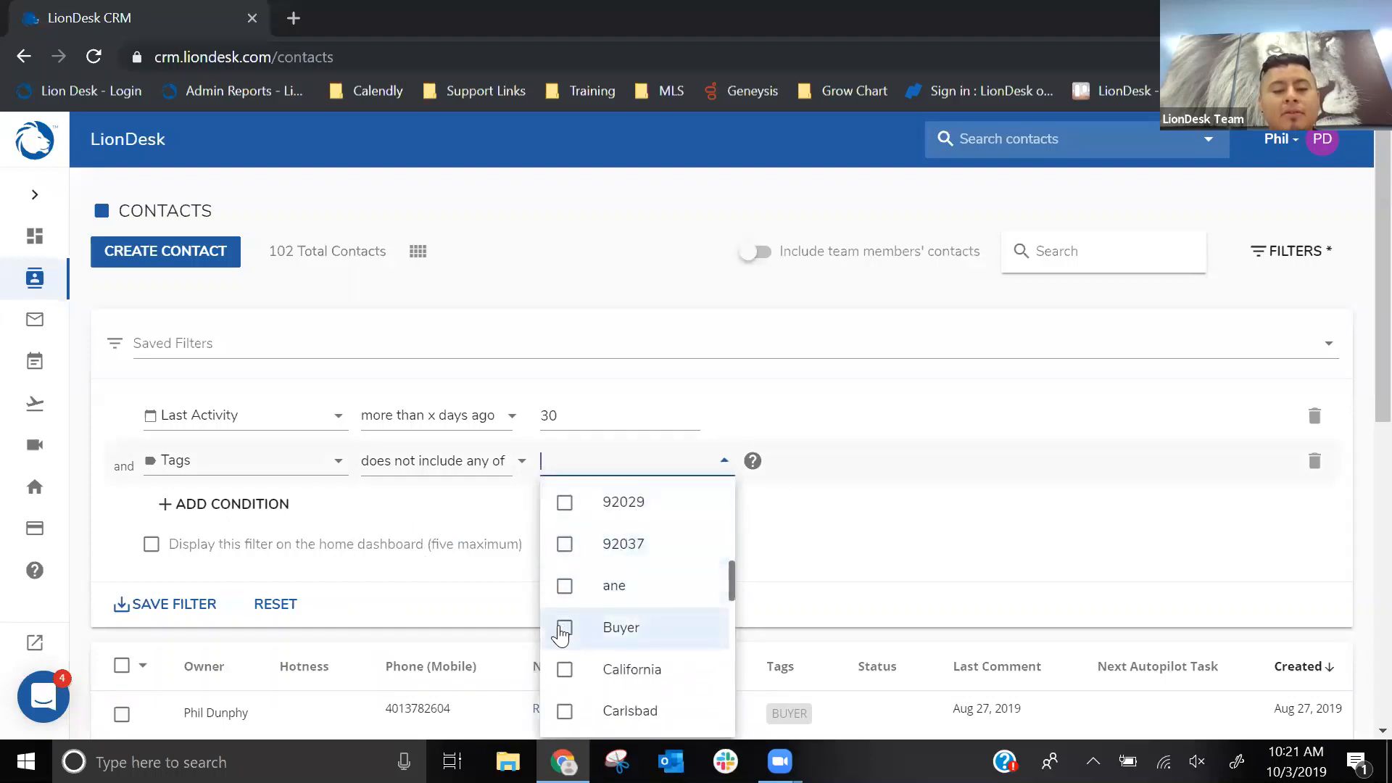
left_click(562, 631)
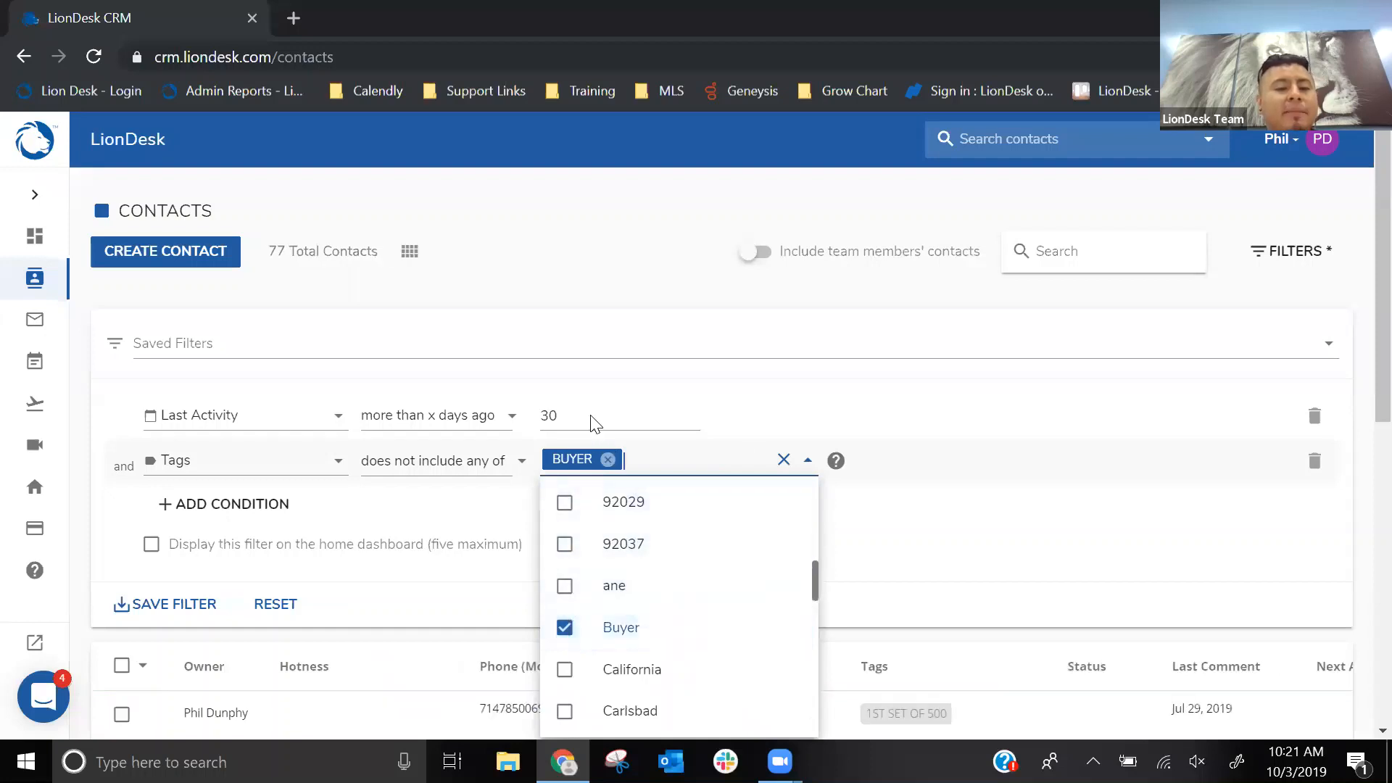
left_click(637, 286)
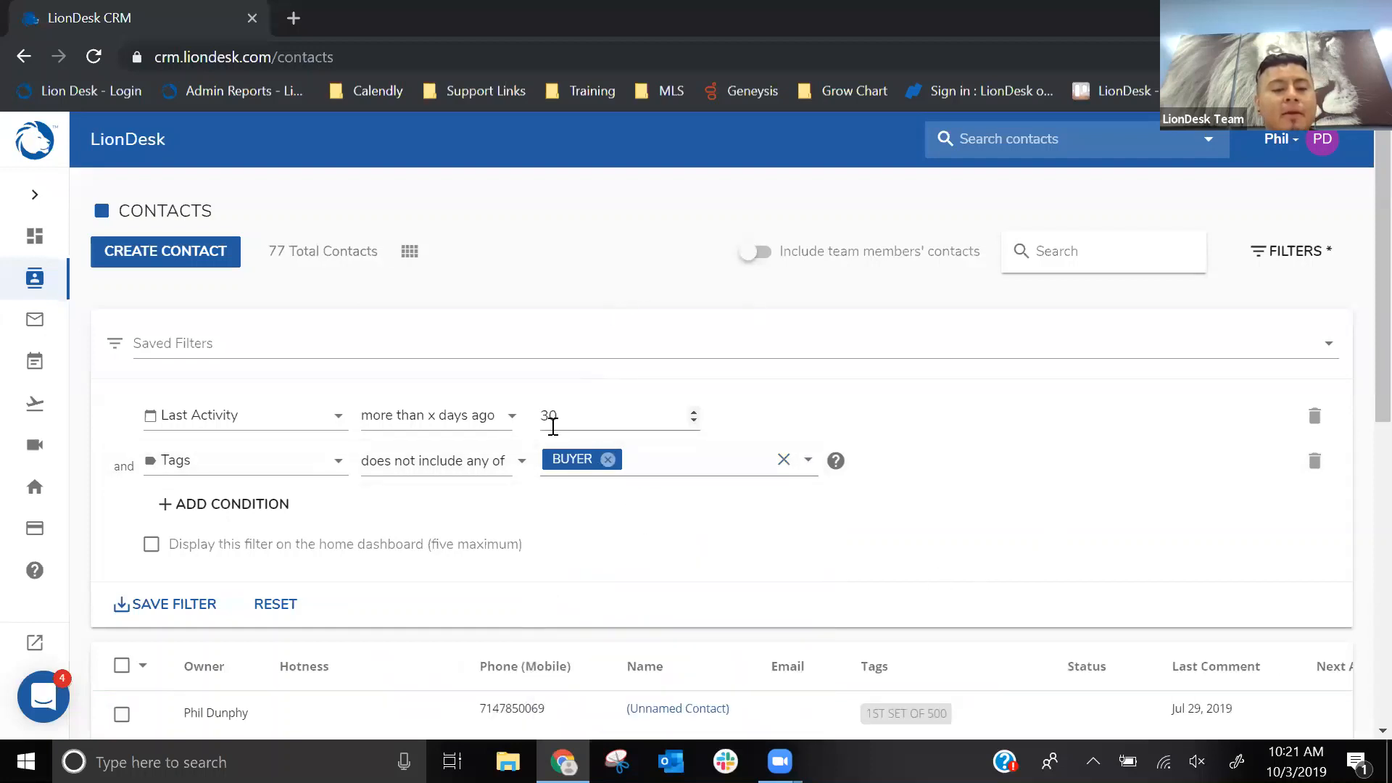
- Enable displaying the new contact filter on the home dashboard
left_click(277, 258)
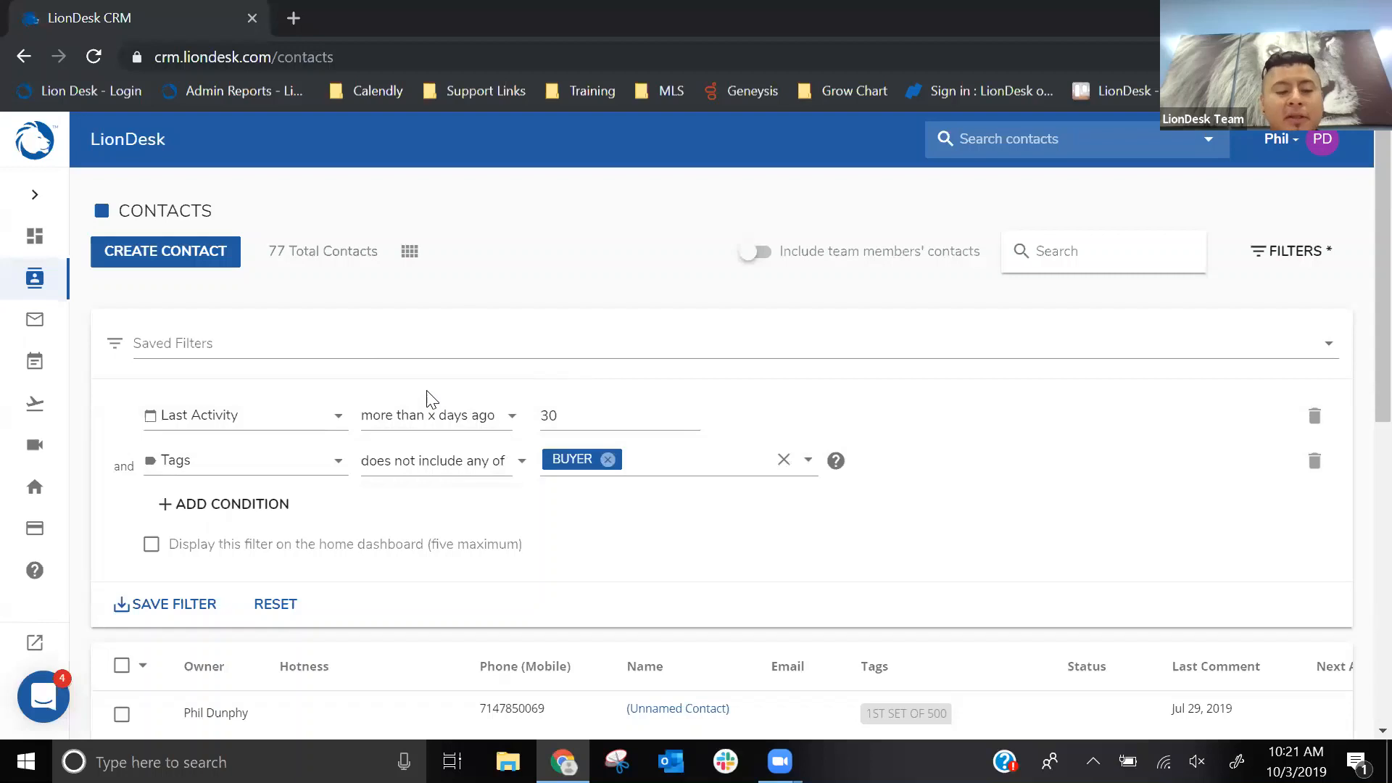
left_click(153, 555)
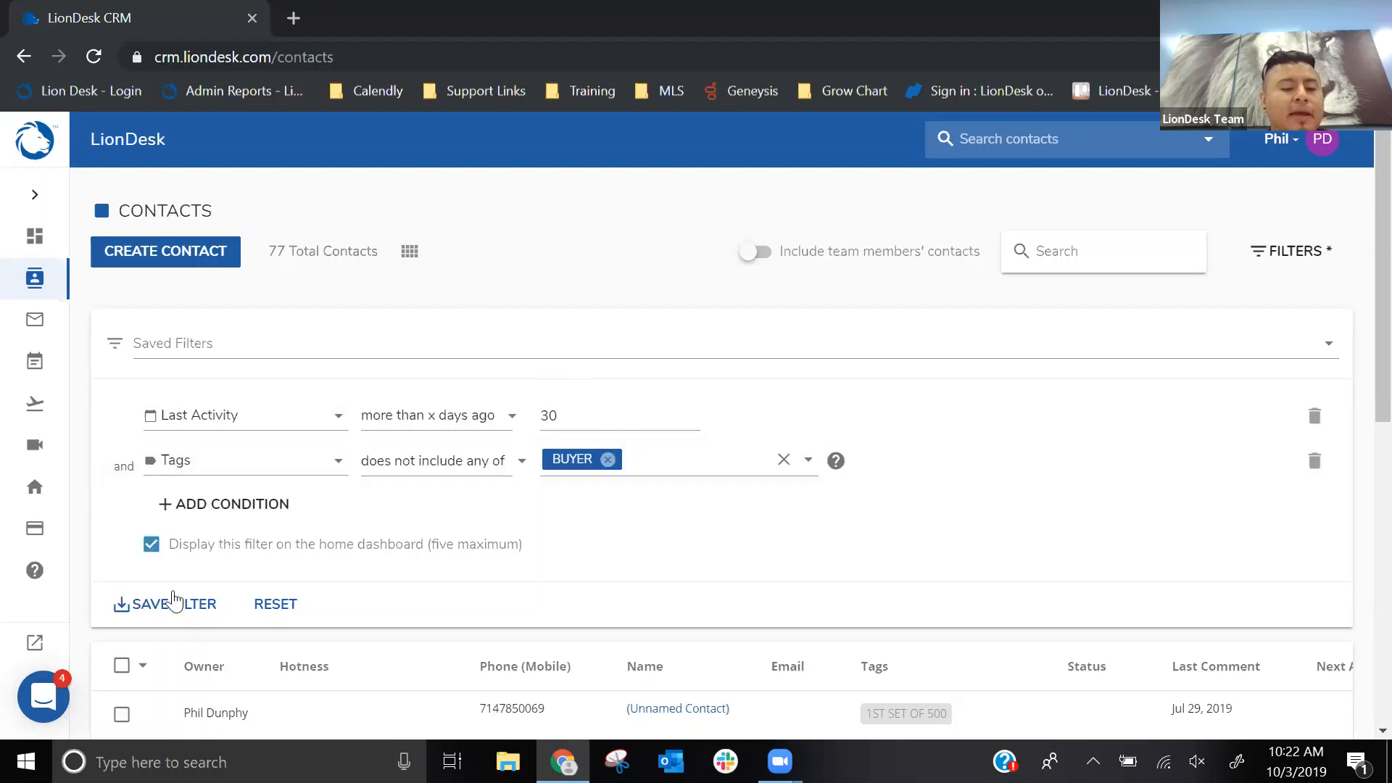
- Start saving the new contact filter and enter "non-buyers >30days" as its name
left_click(177, 613)
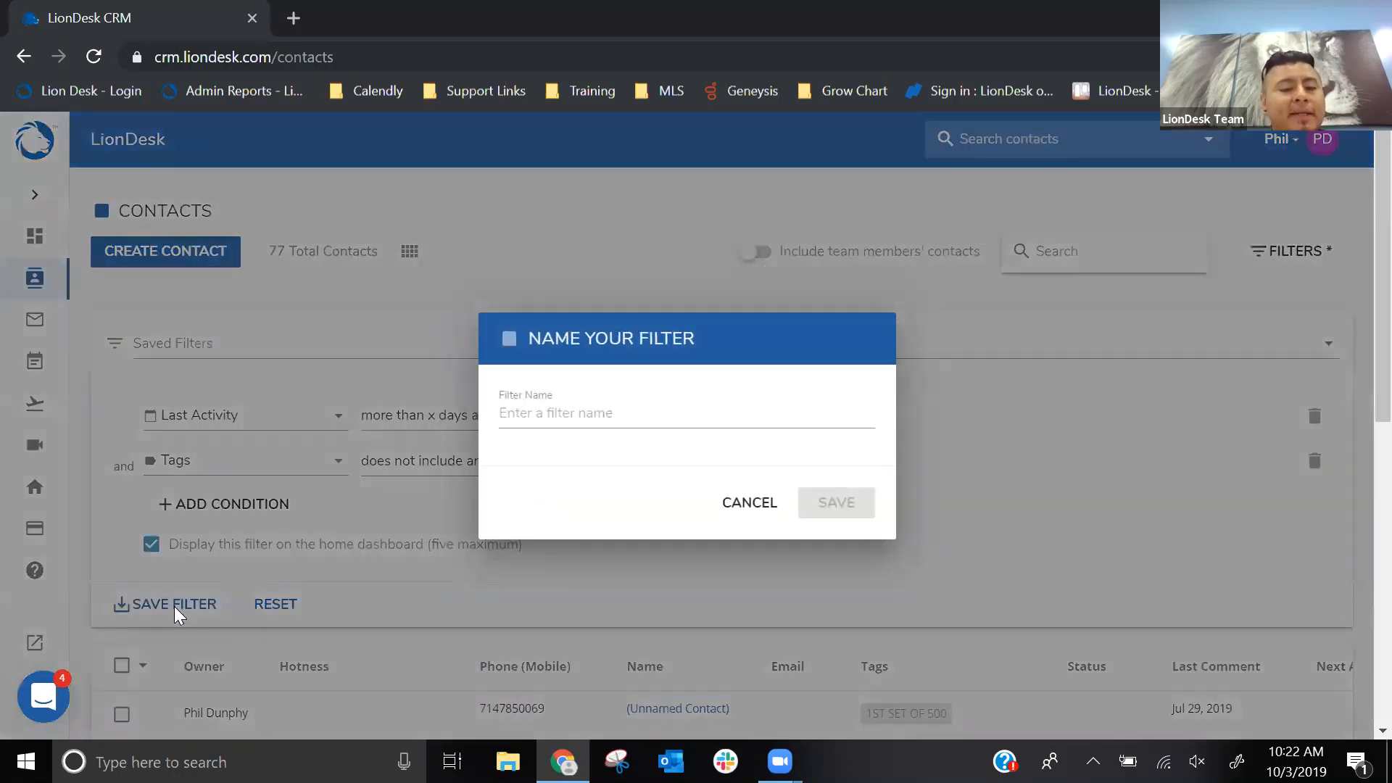
left_click(629, 417)
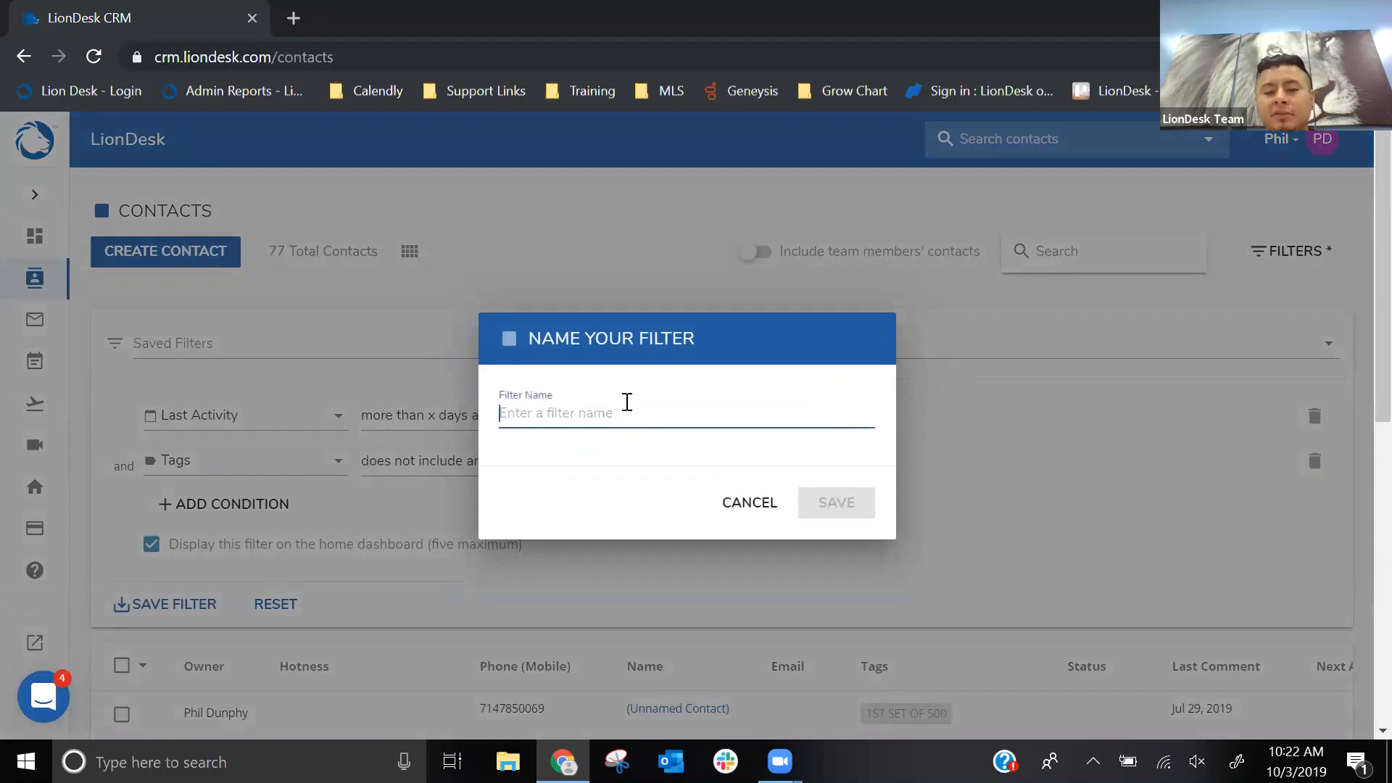
type("not")
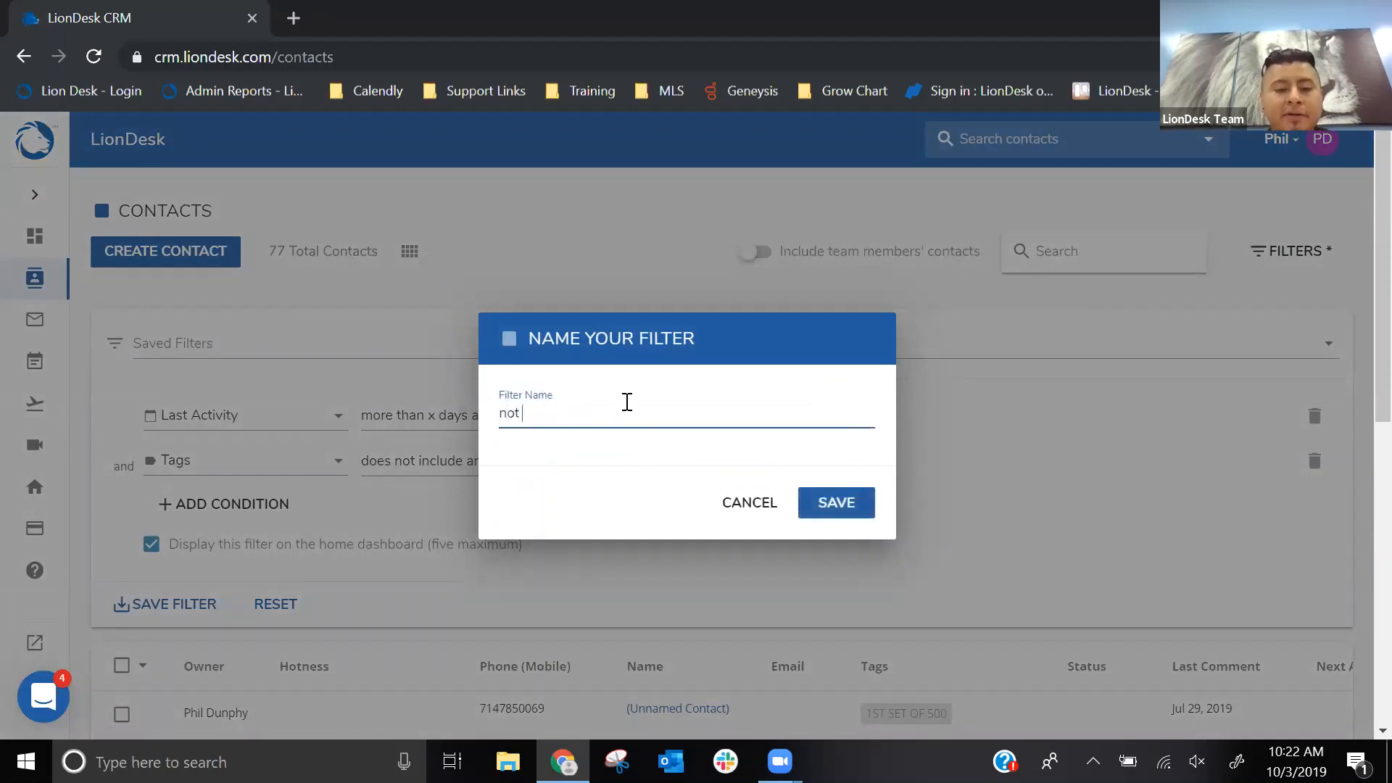
key("BackSpace")
key("BackSpace")
type("n")
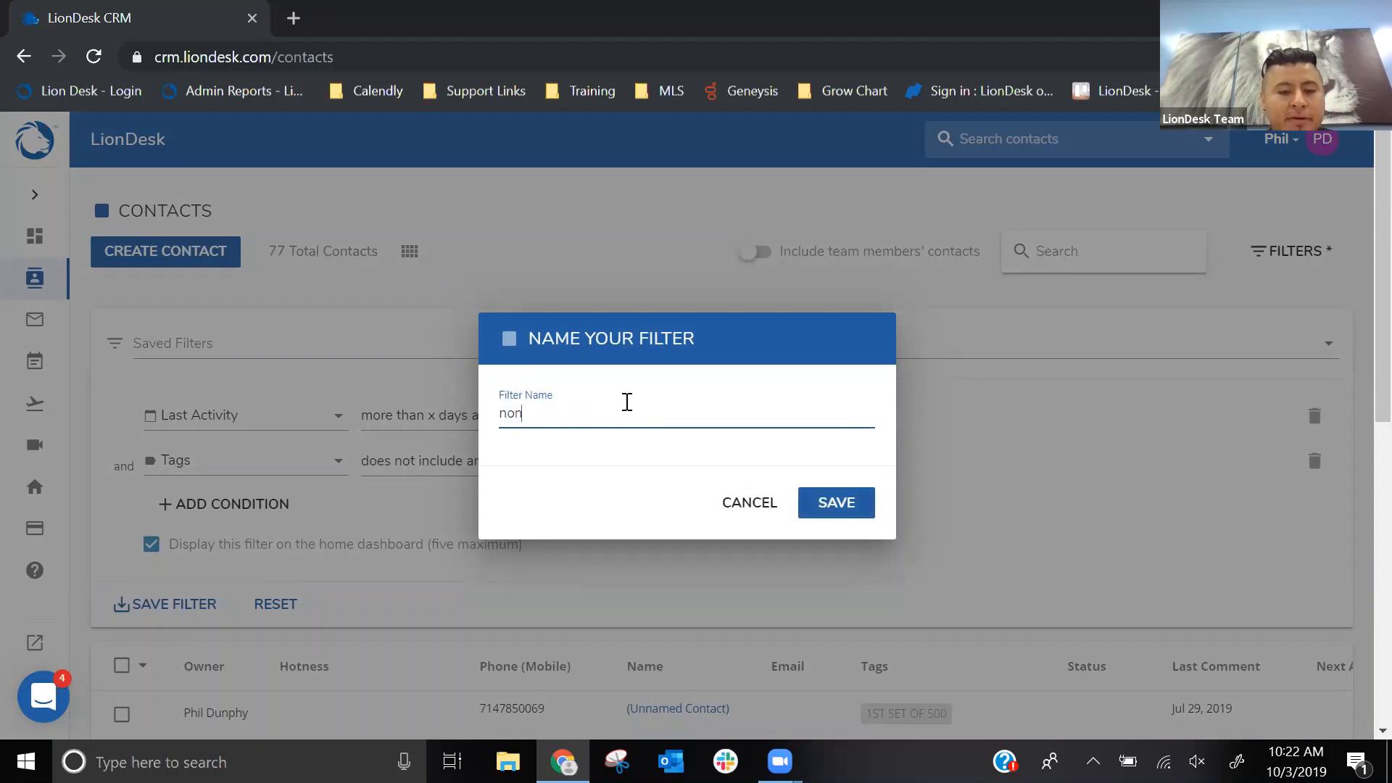
type("-buyers")
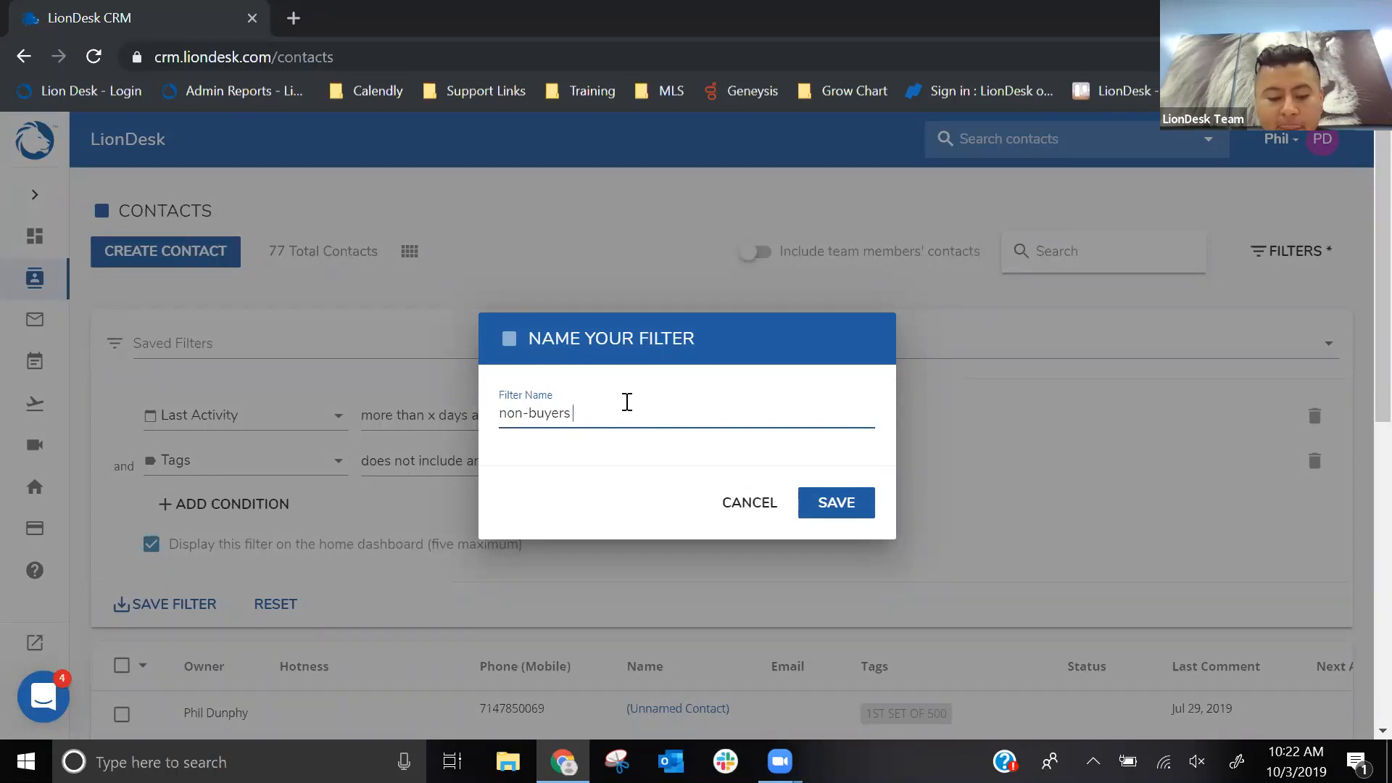
type(">")
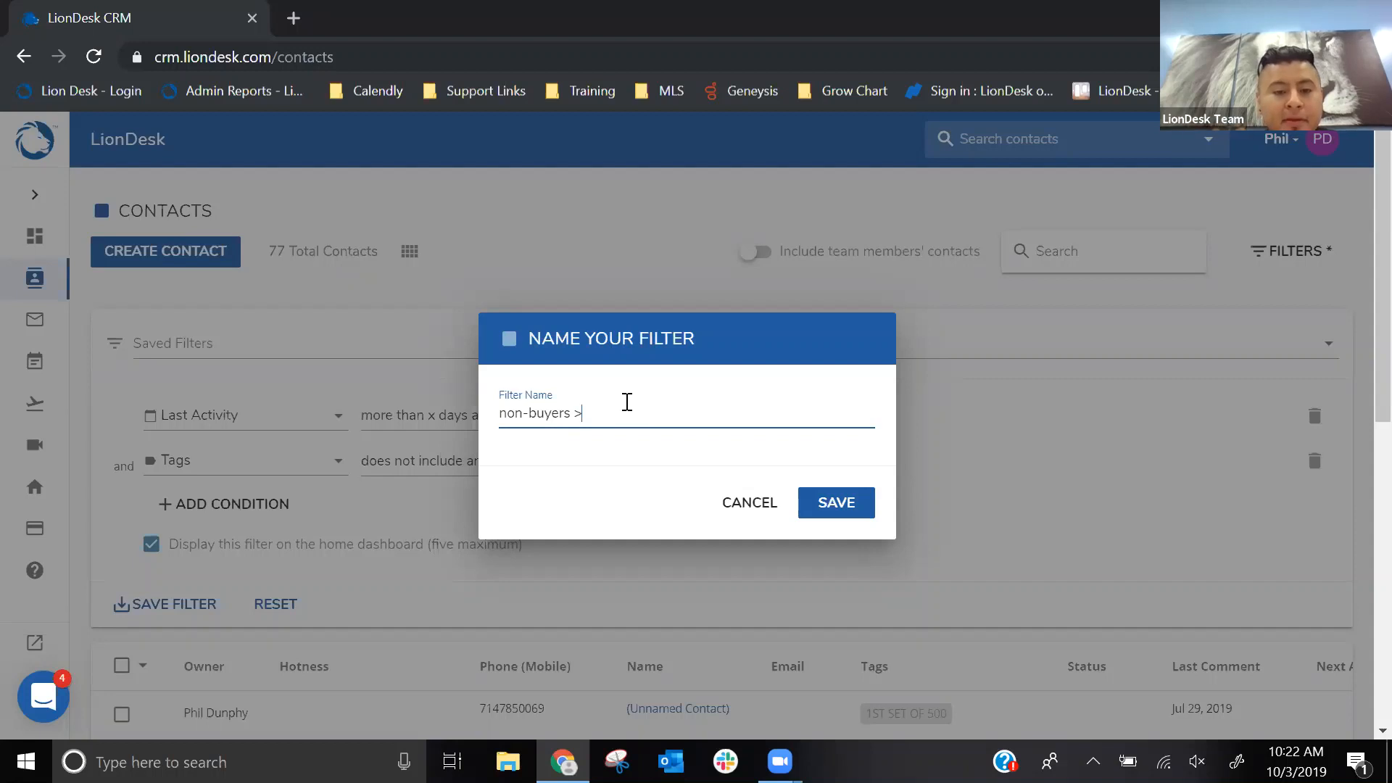
type("30days")
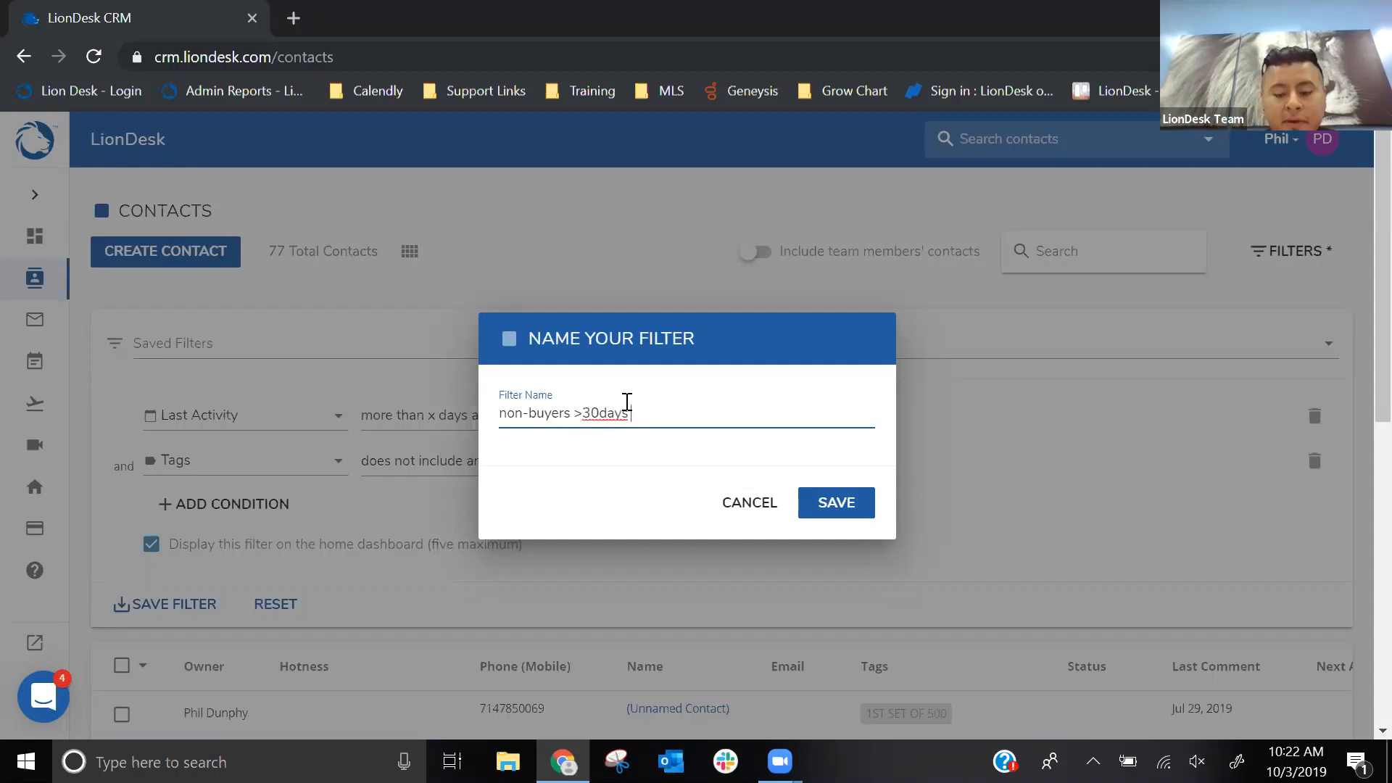
- Reword the filter name as ">30days - non-buyers" and save the filter
left_click_drag(574, 406, 463, 400)
key("BackSpace")
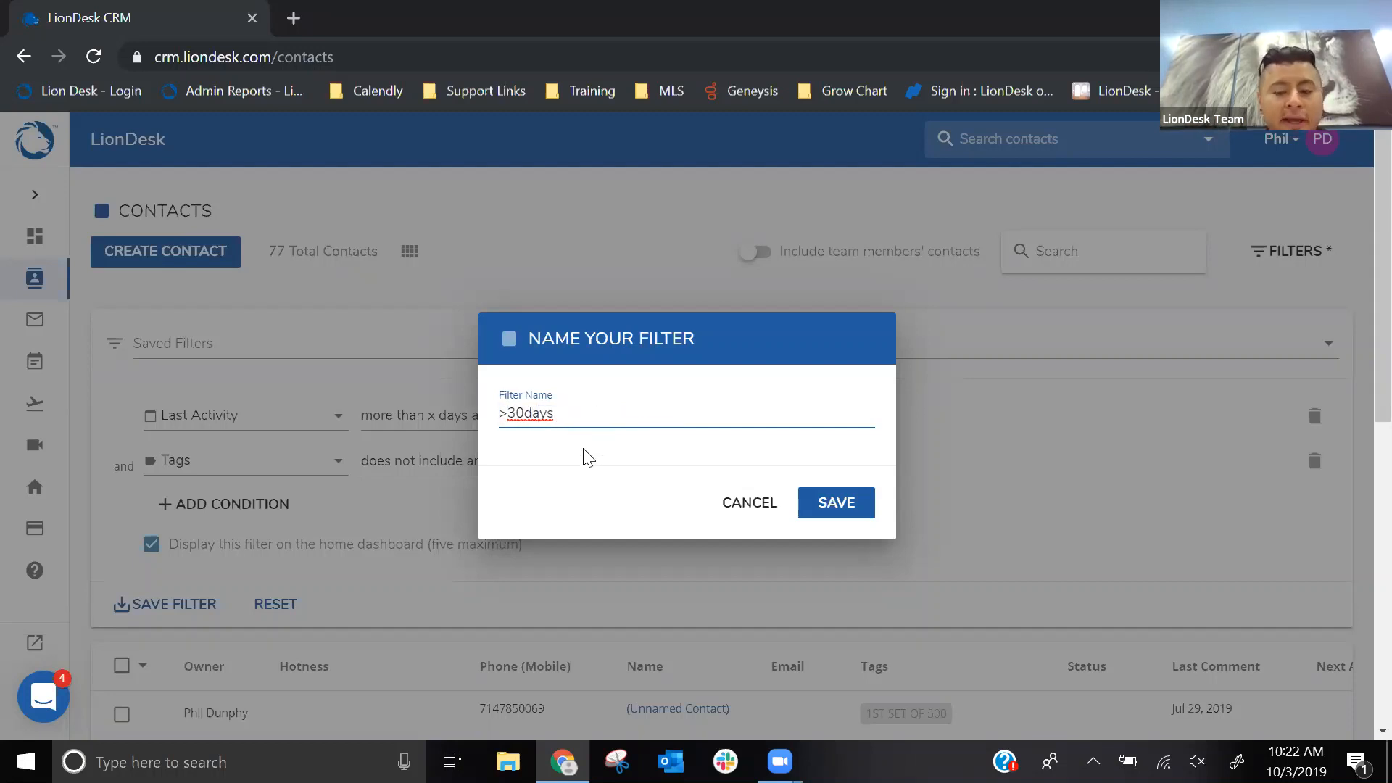
type("- ")
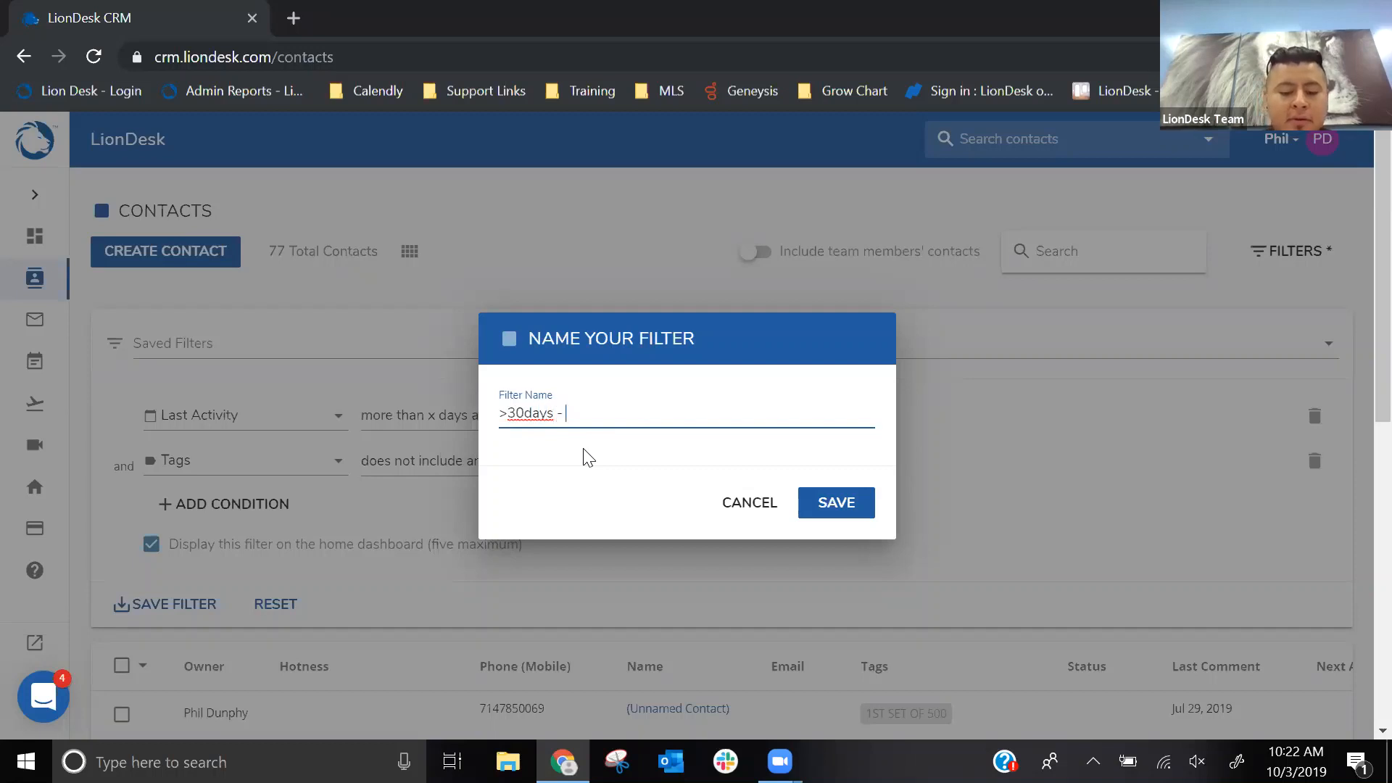
type("non-buyers")
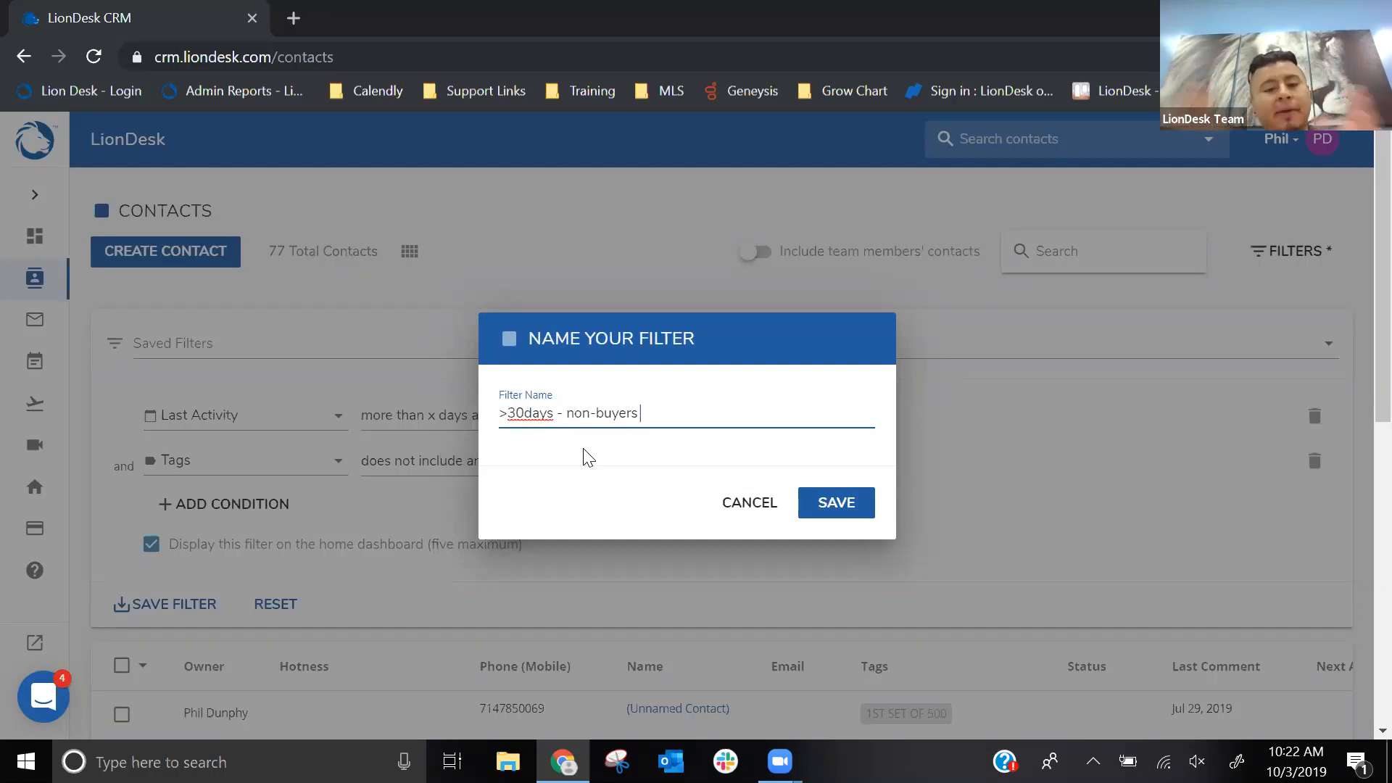
left_click(866, 513)
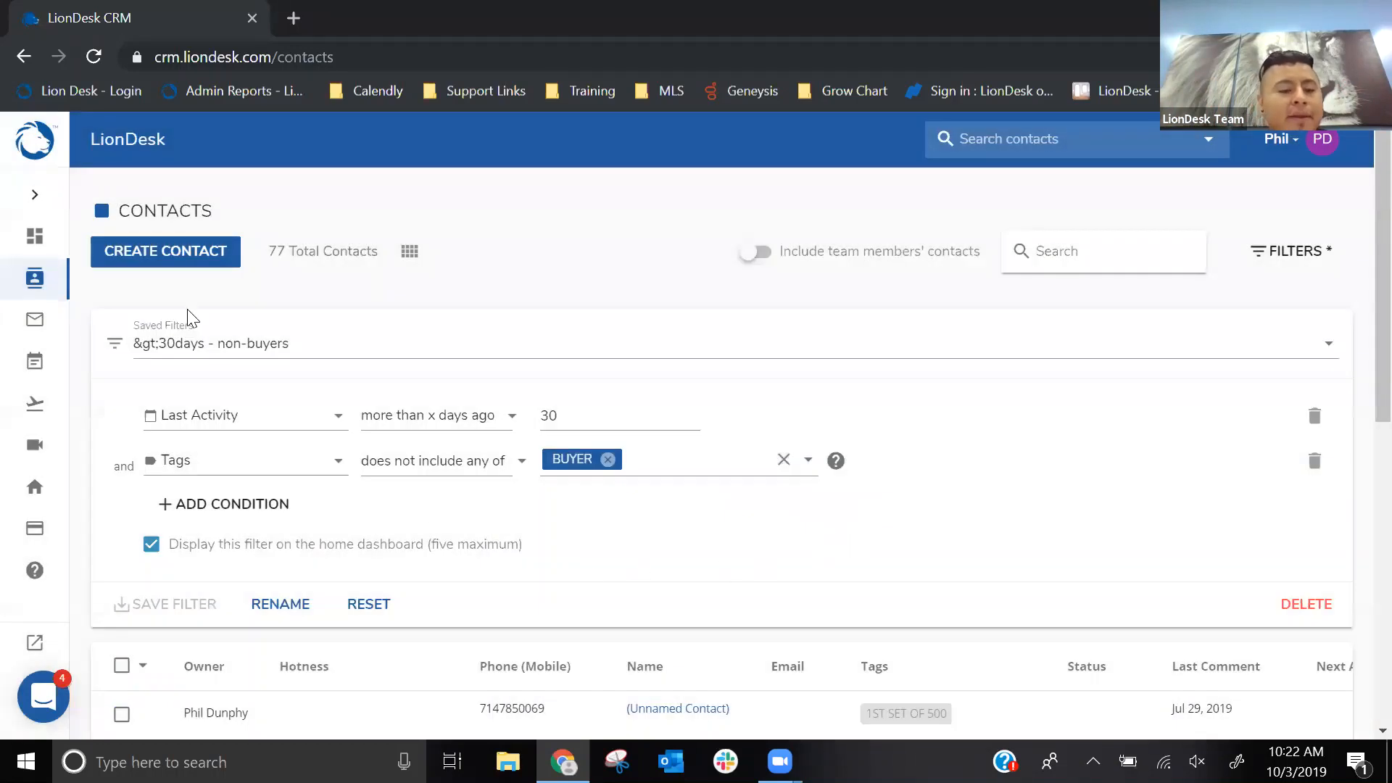
- Go to the home dashboard and open the new non-buyers filter from its contact filter card
left_click(34, 200)
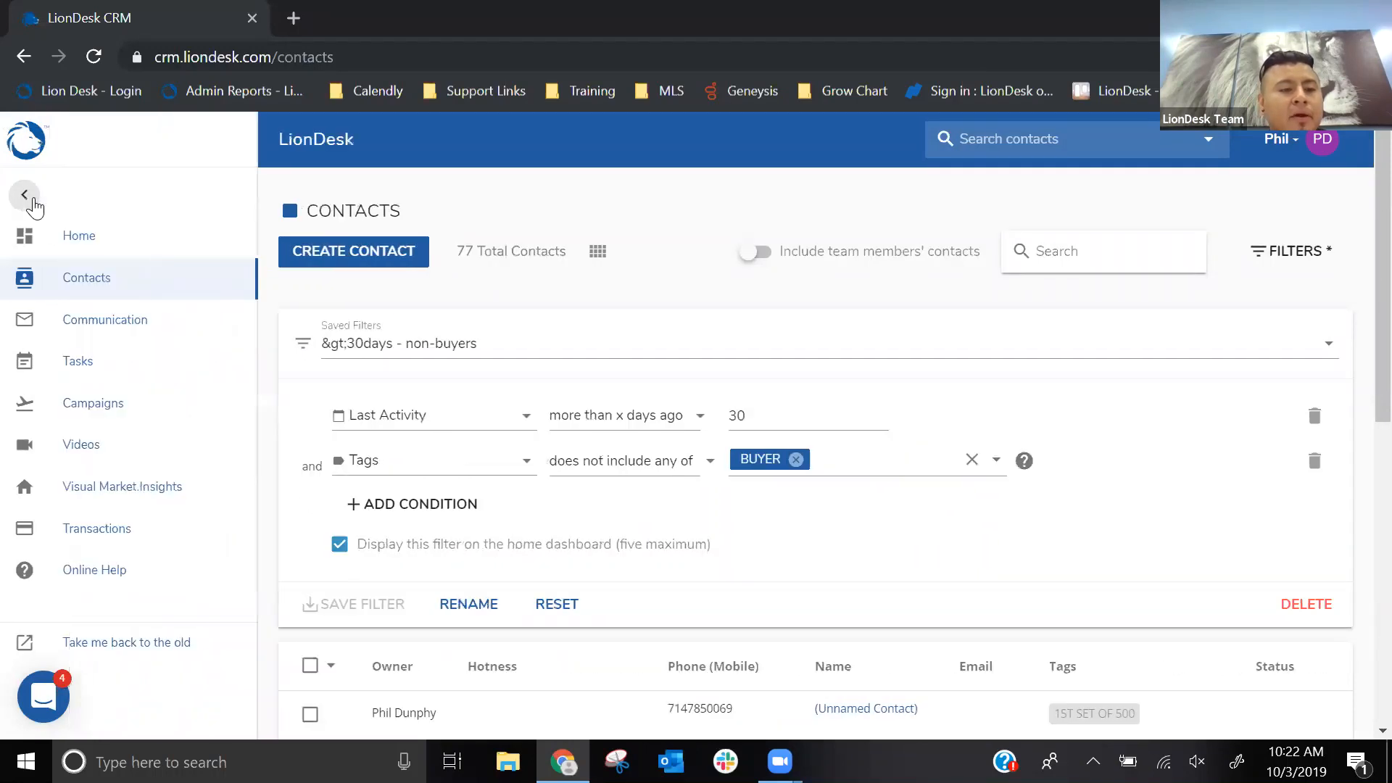
left_click(96, 242)
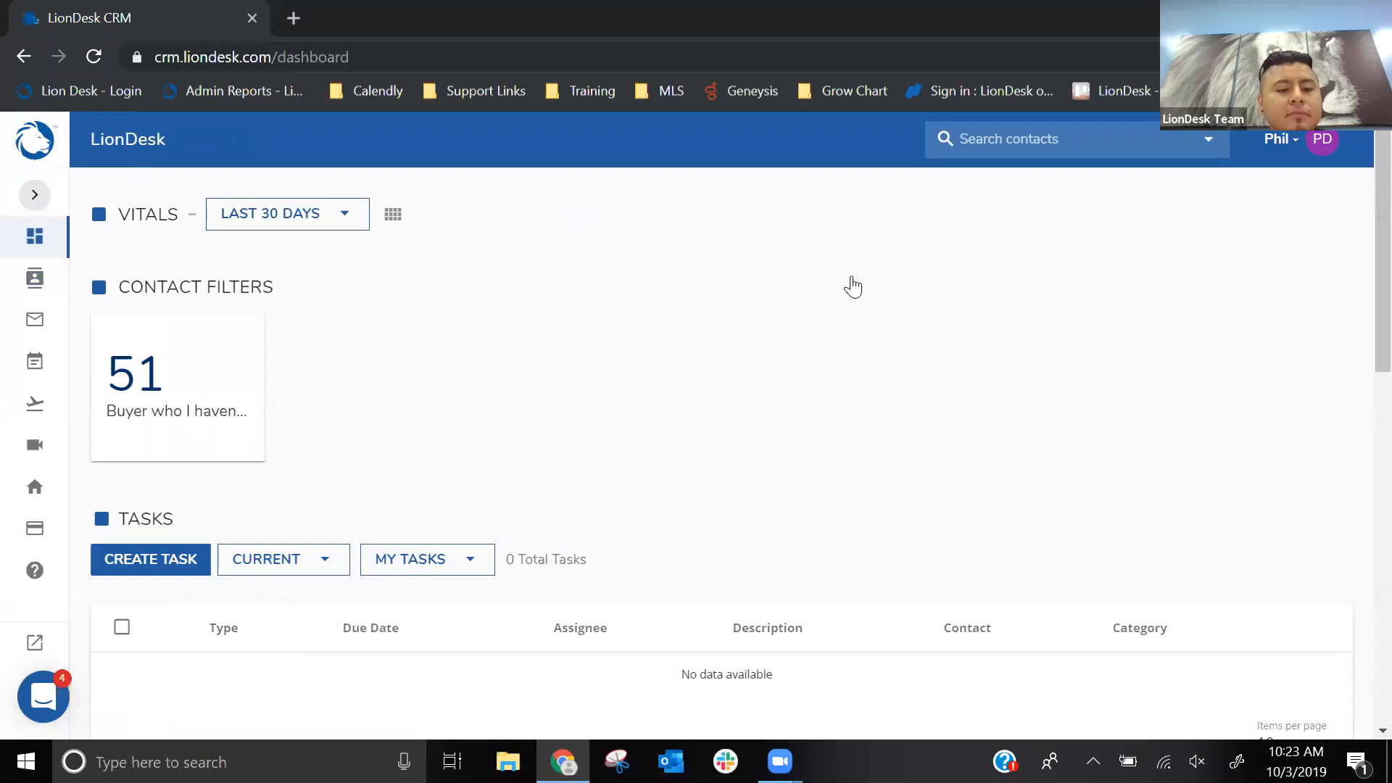
scroll(608, 245, "down", 3)
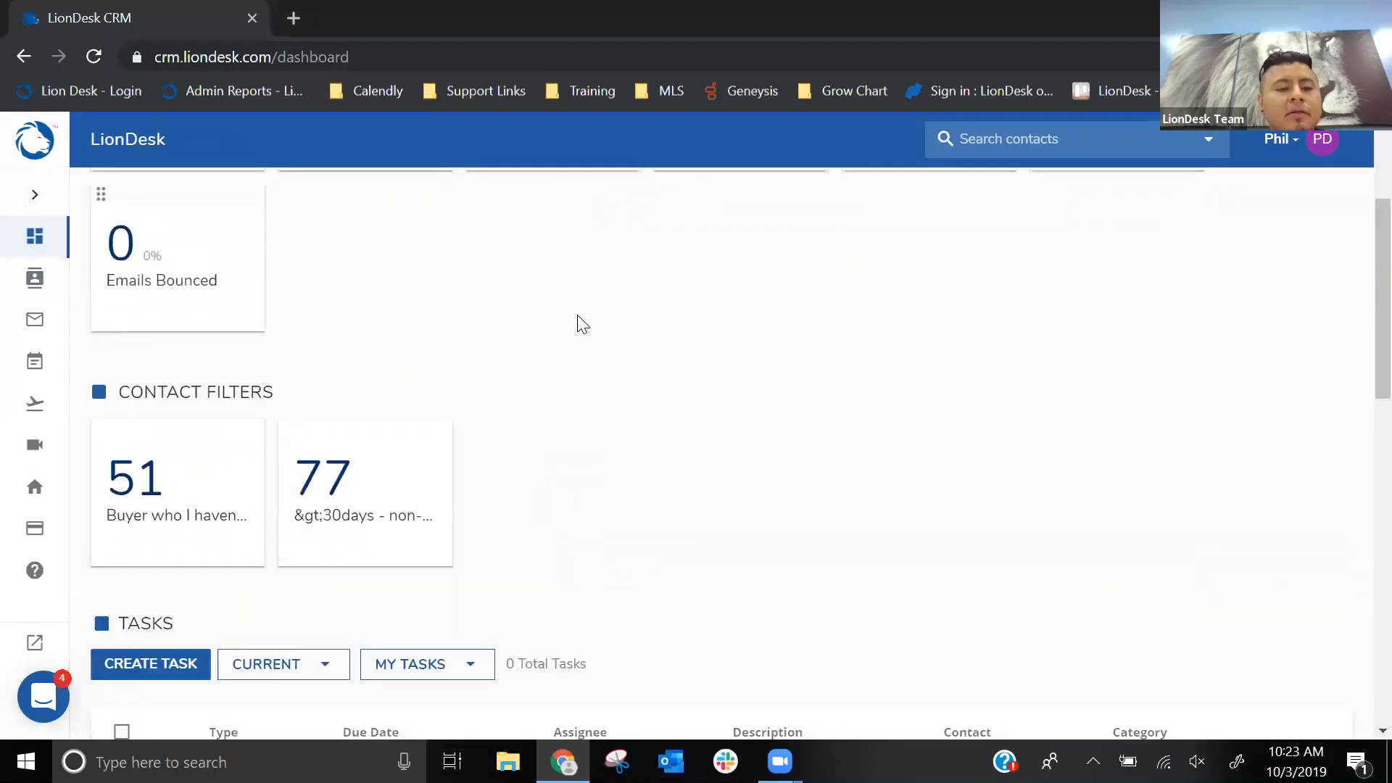
left_click(327, 496)
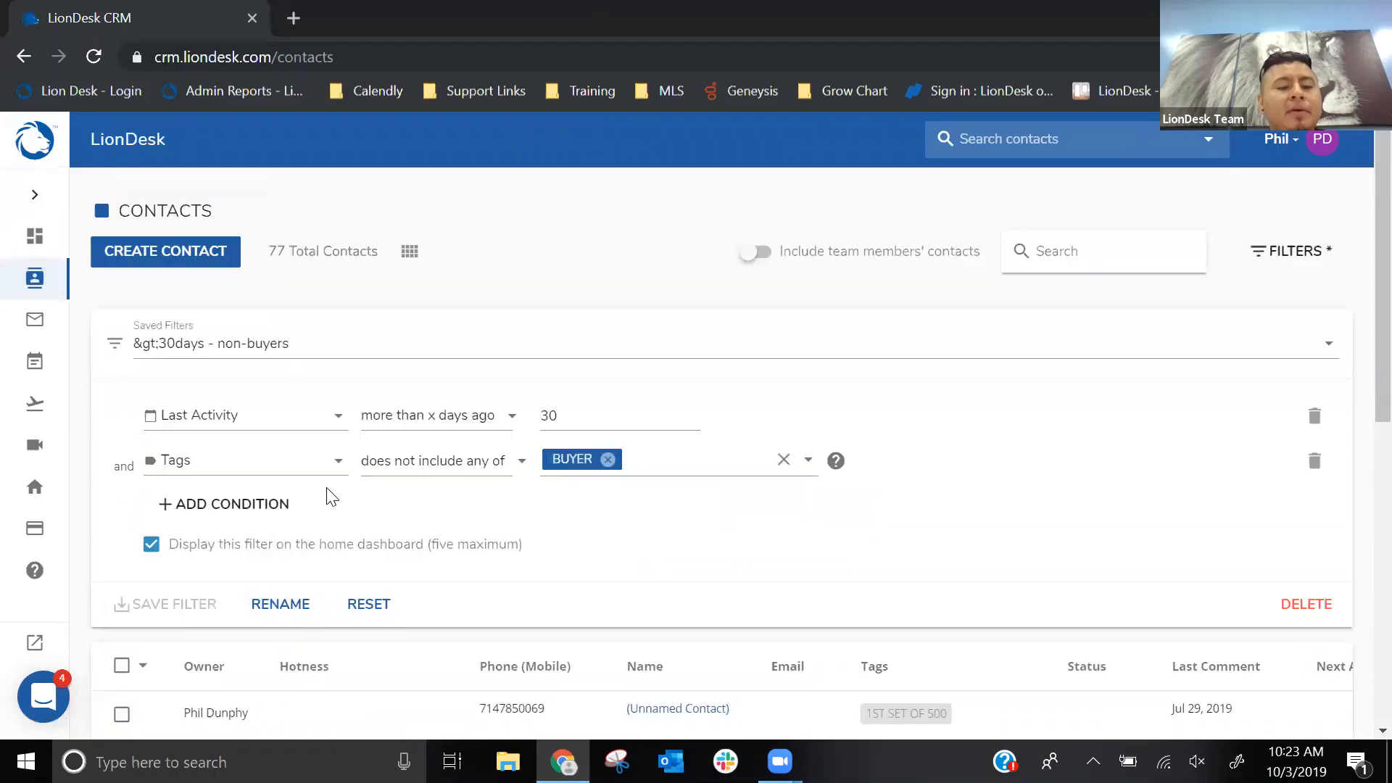
- Try to rename the saved non-buyers filter to "more than 30 days - non buyer"
left_click(286, 603)
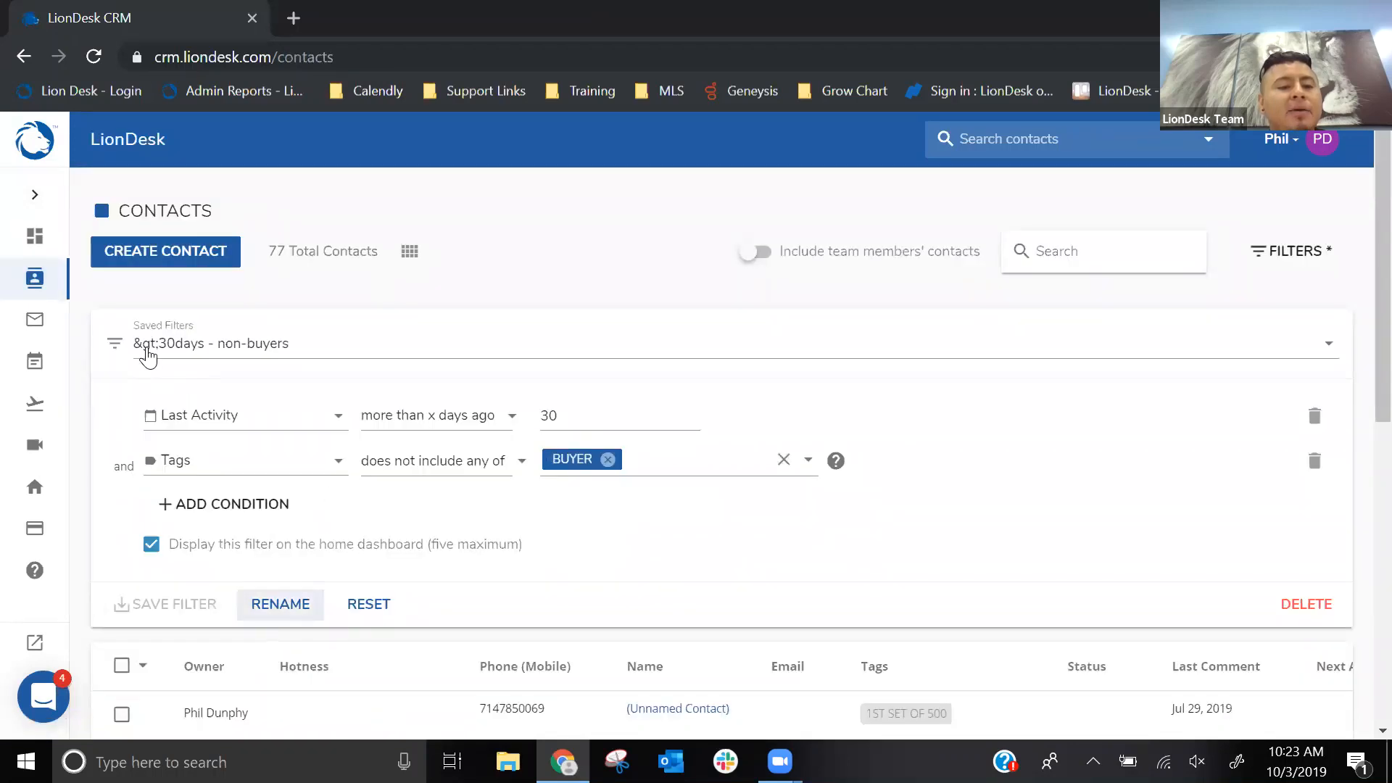
left_click(290, 609)
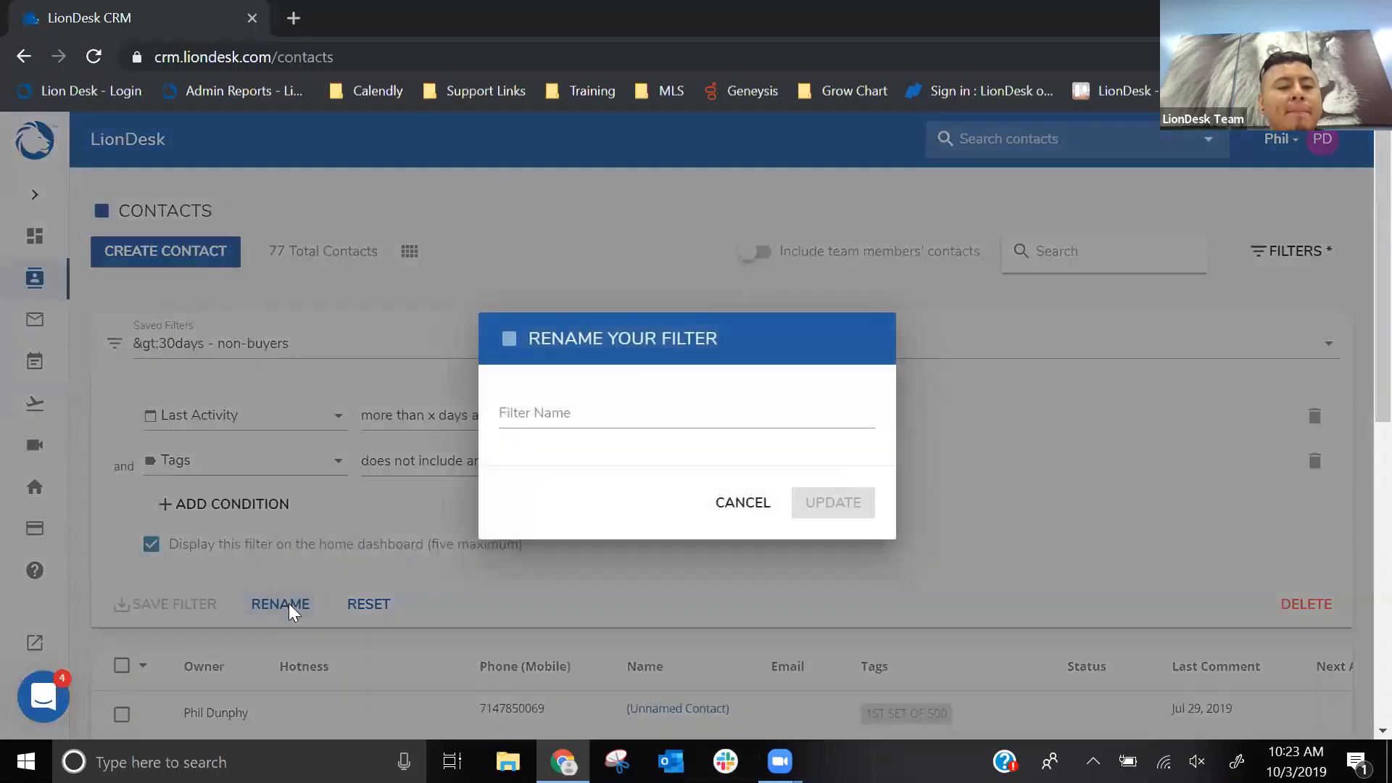
left_click(611, 408)
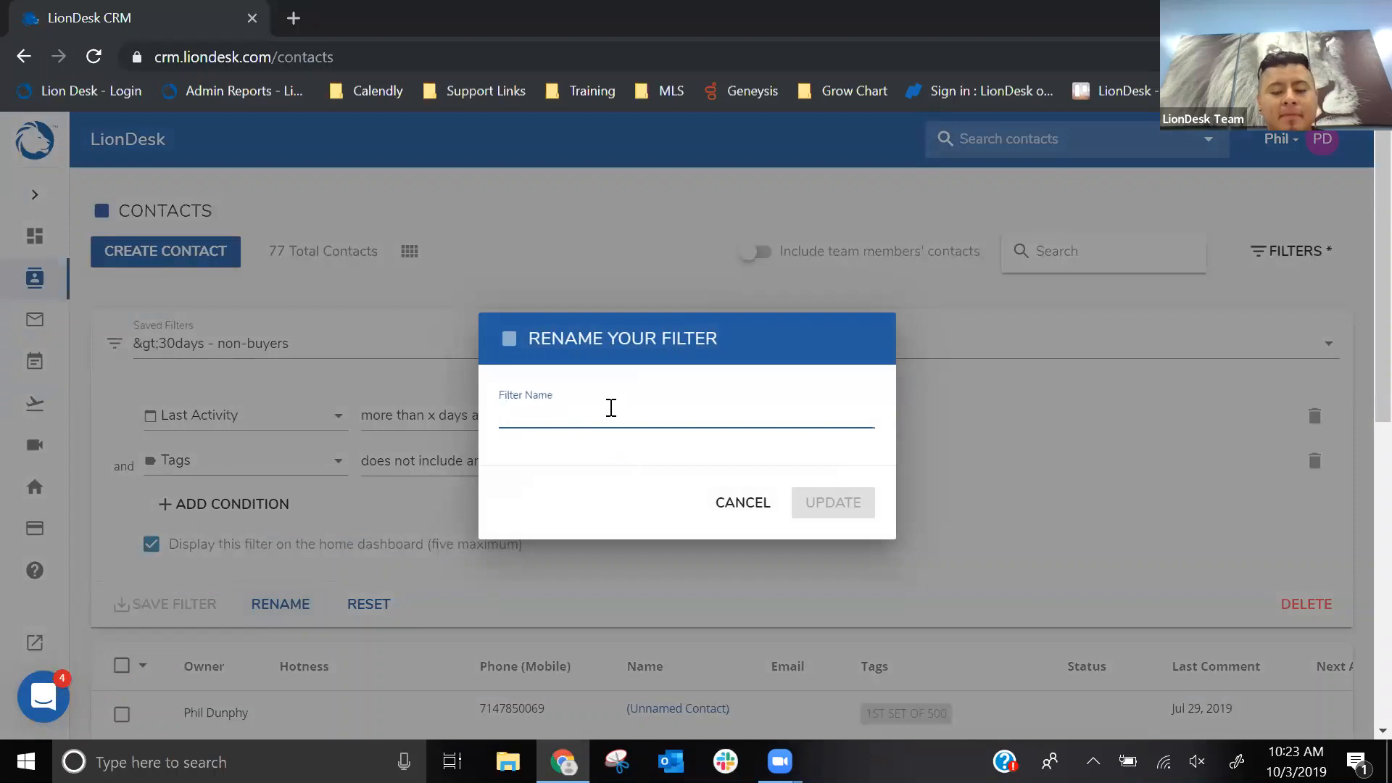
type("more the")
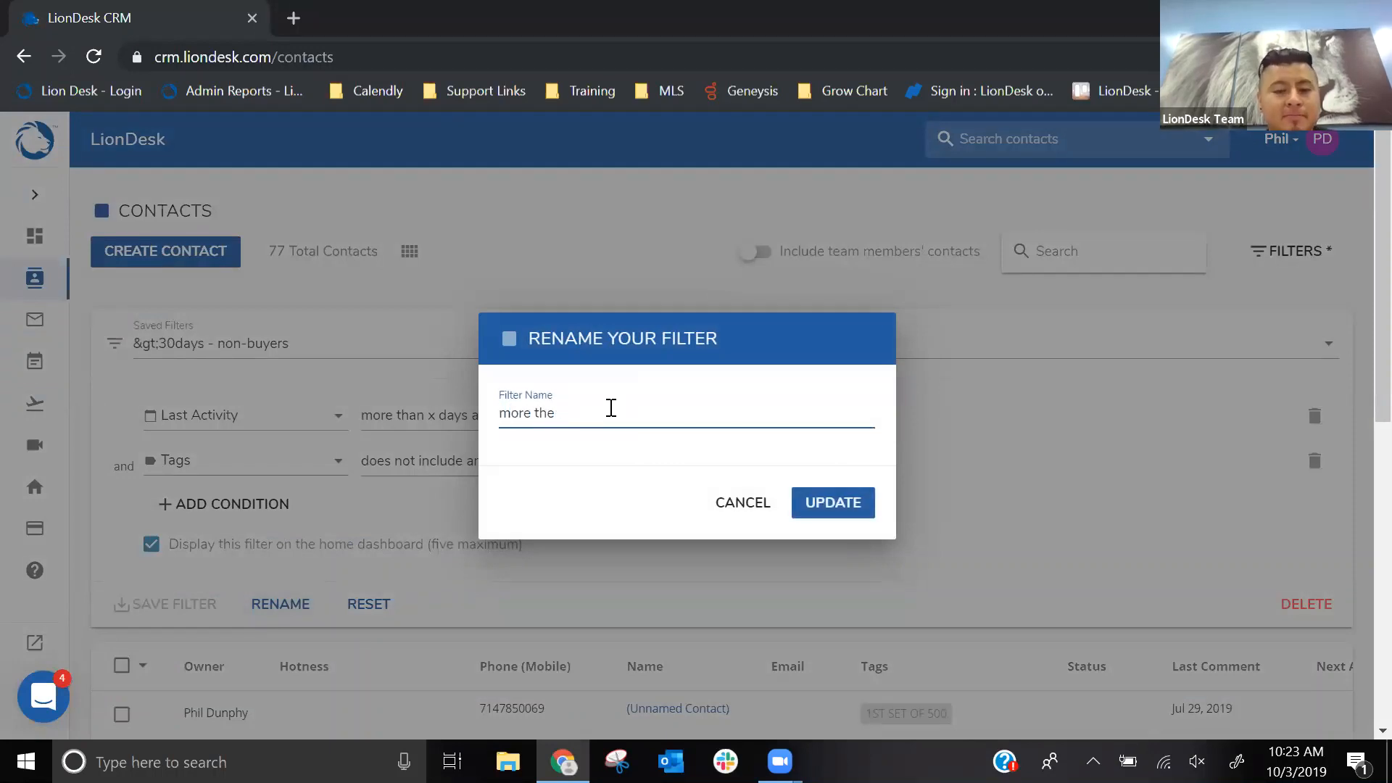
key("BackSpace")
type("an 30 da")
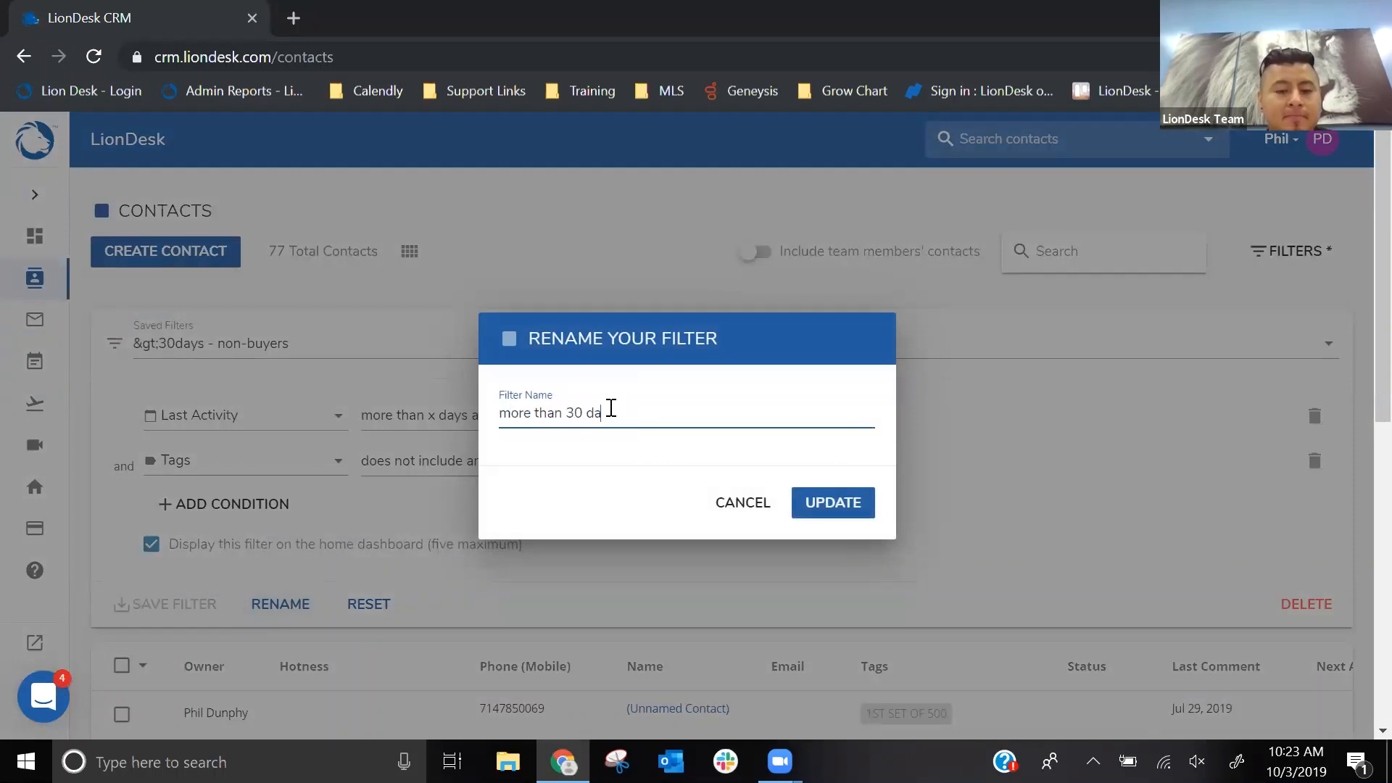
type("ys - non buyer")
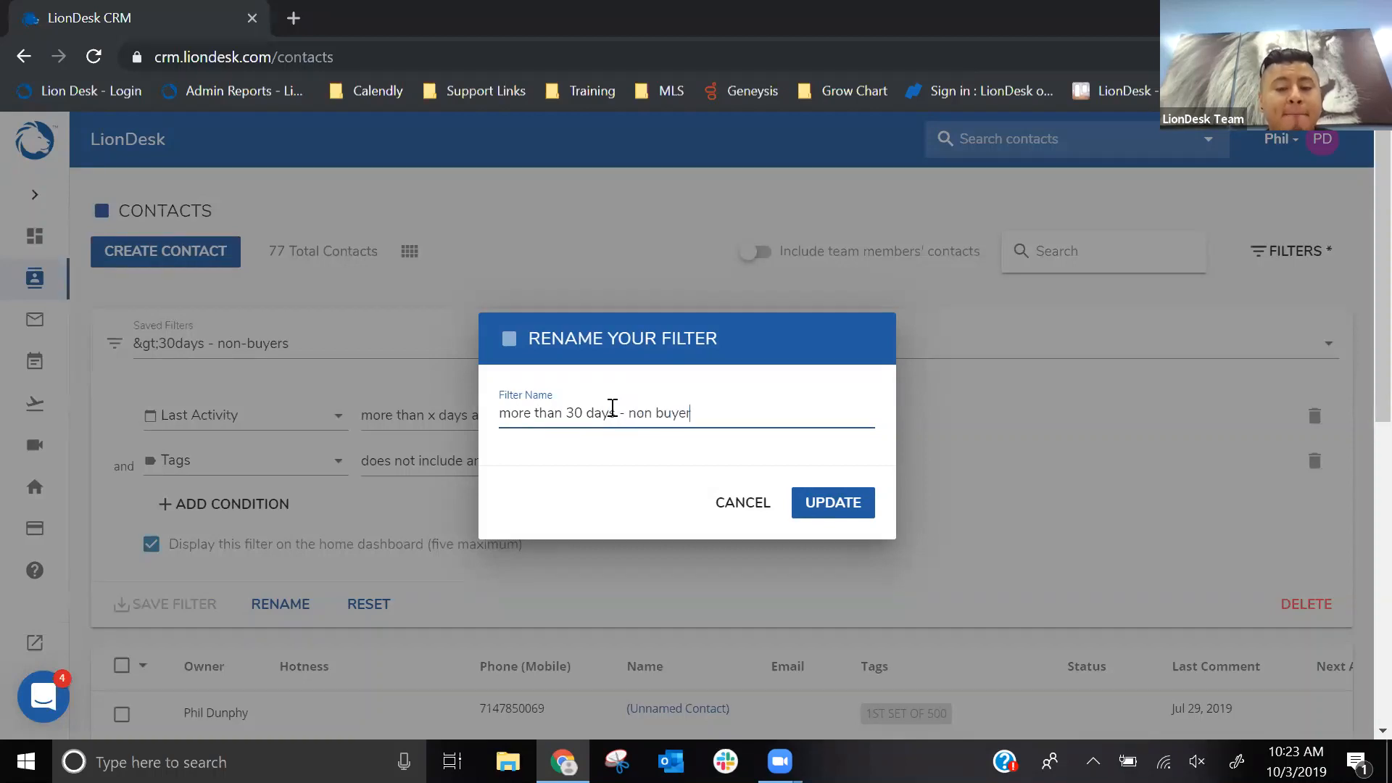
left_click(837, 509)
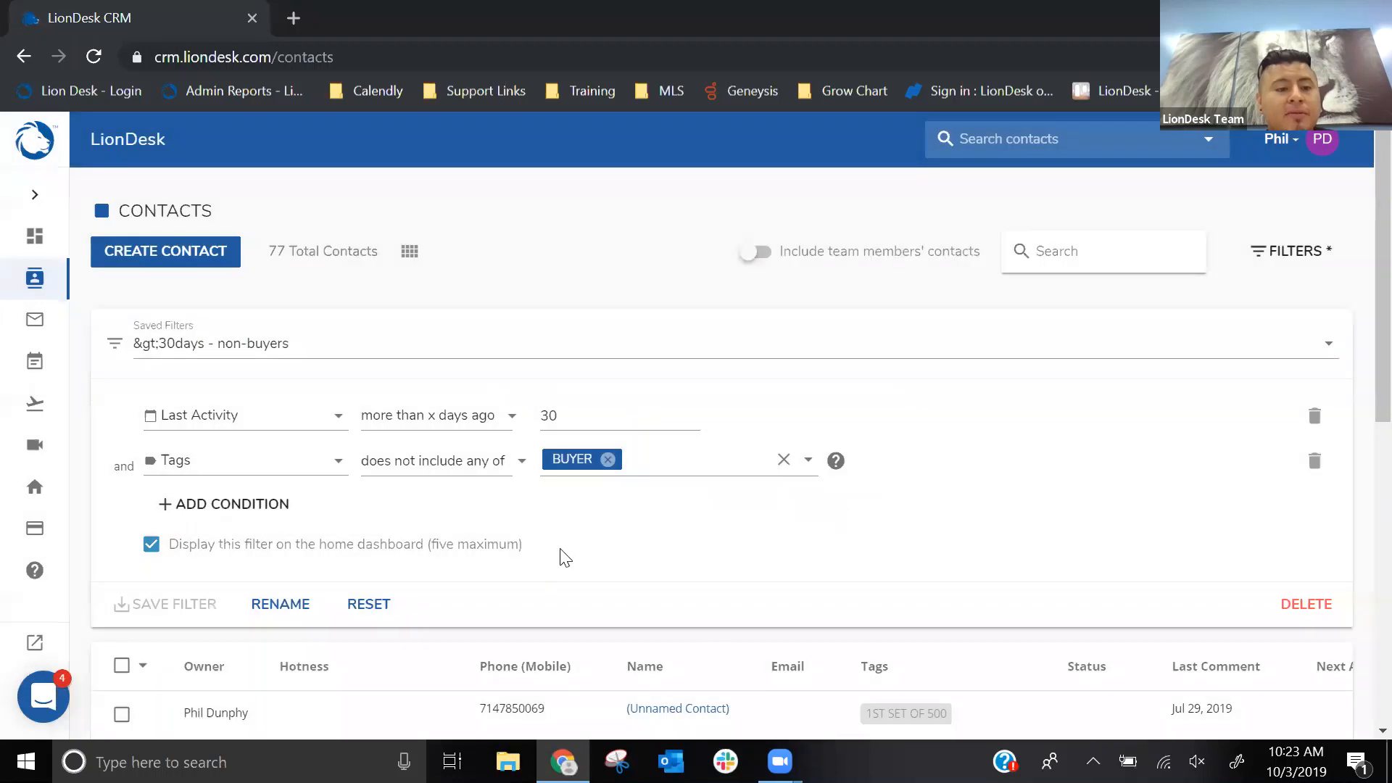
- Review the filtered contacts list and check the contact filter cards on the home dashboard
scroll(577, 545, "down", 2)
scroll(578, 545, "down", 2)
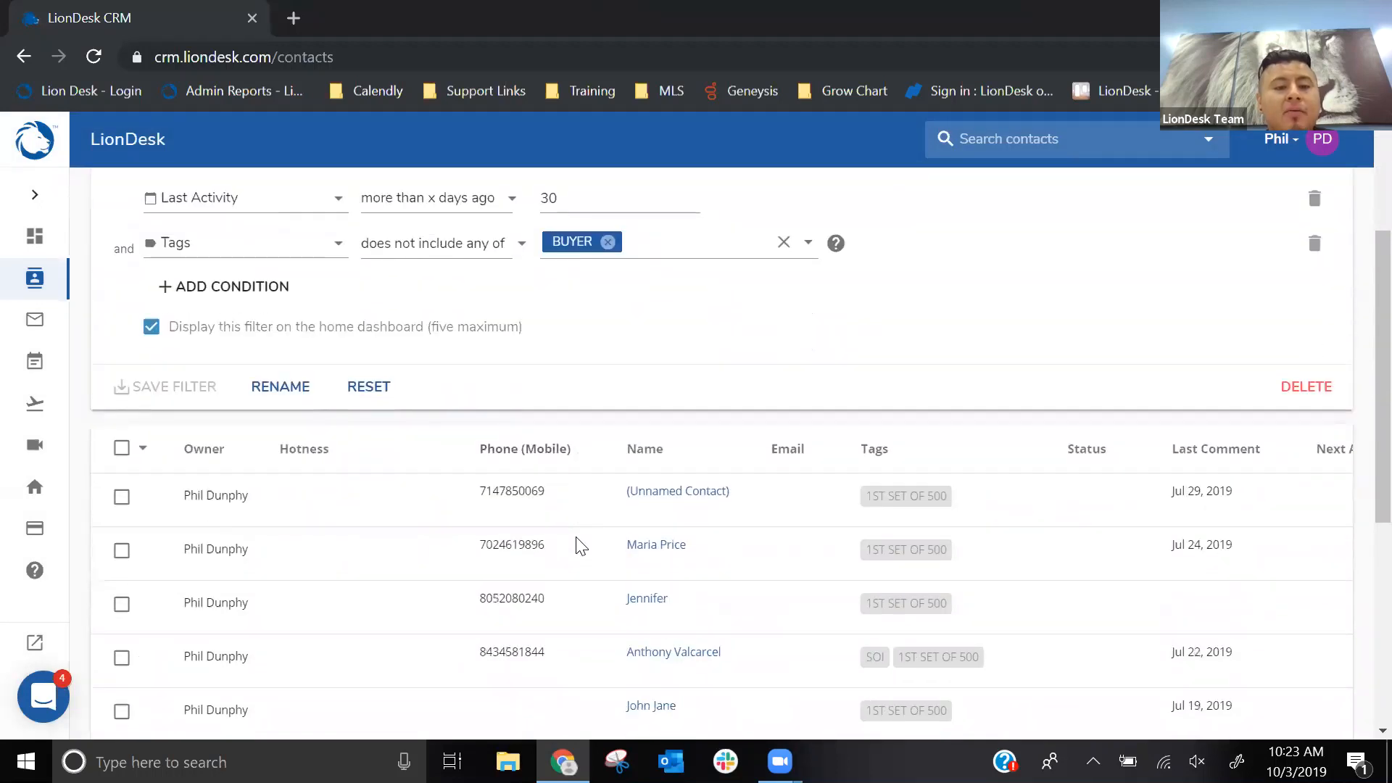
left_click(31, 193)
left_click(58, 238)
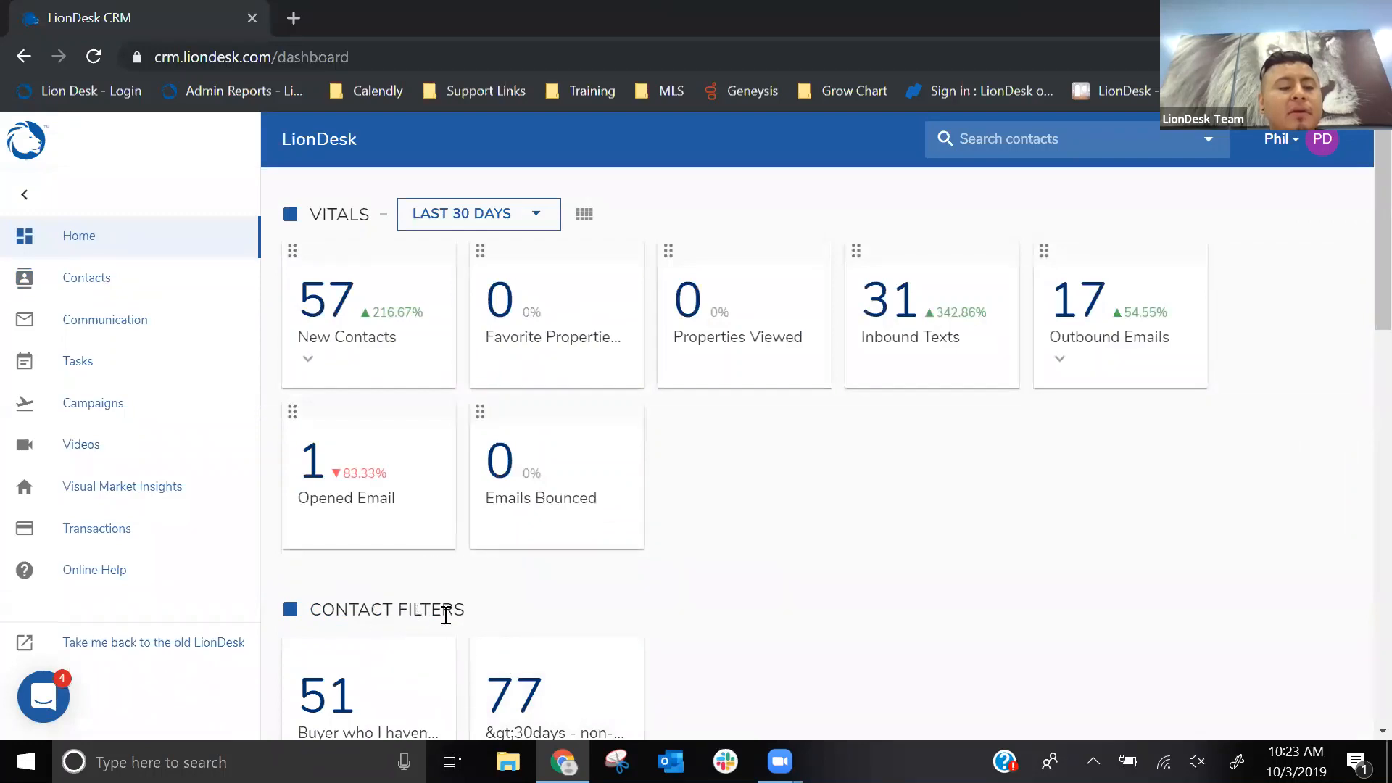
- Return to the Contacts page and reset the applied filter so the list covers all contacts
left_click(108, 279)
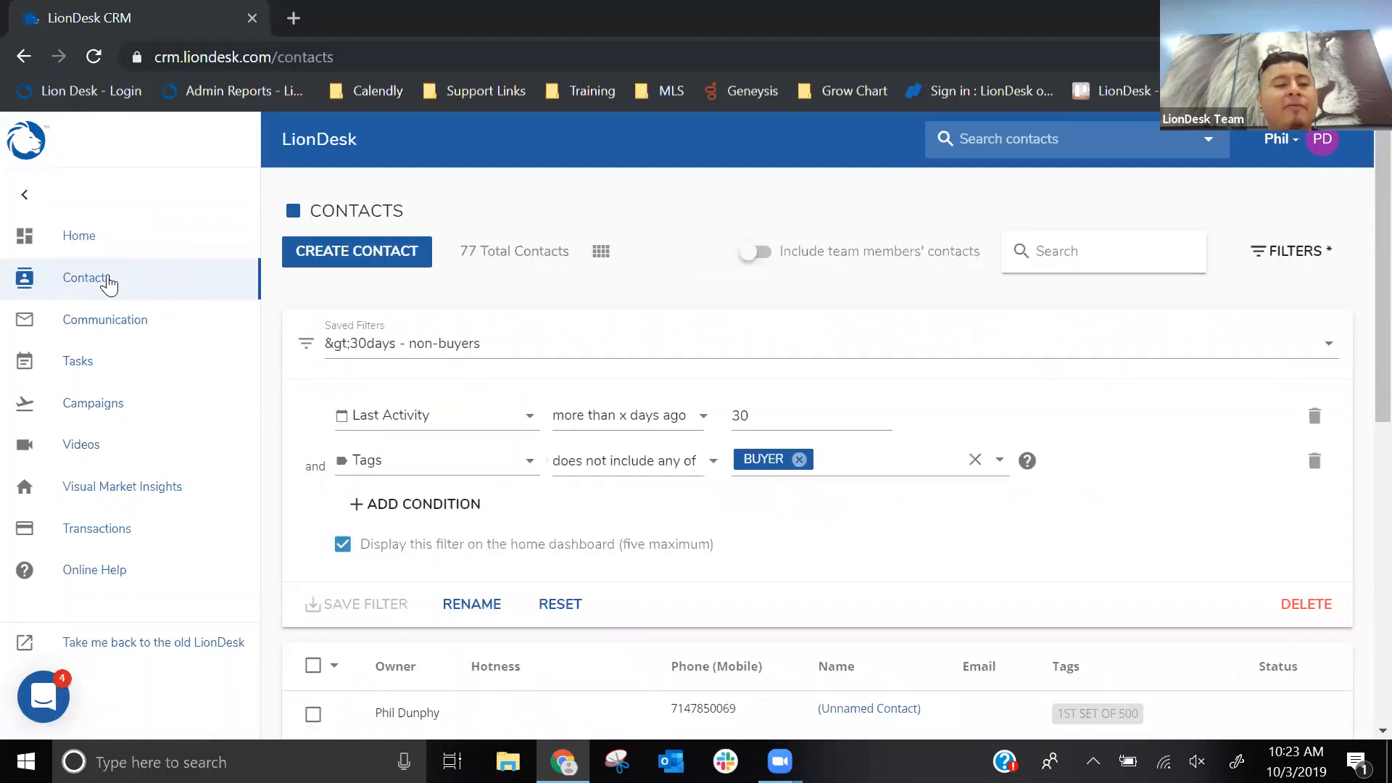
left_click(26, 199)
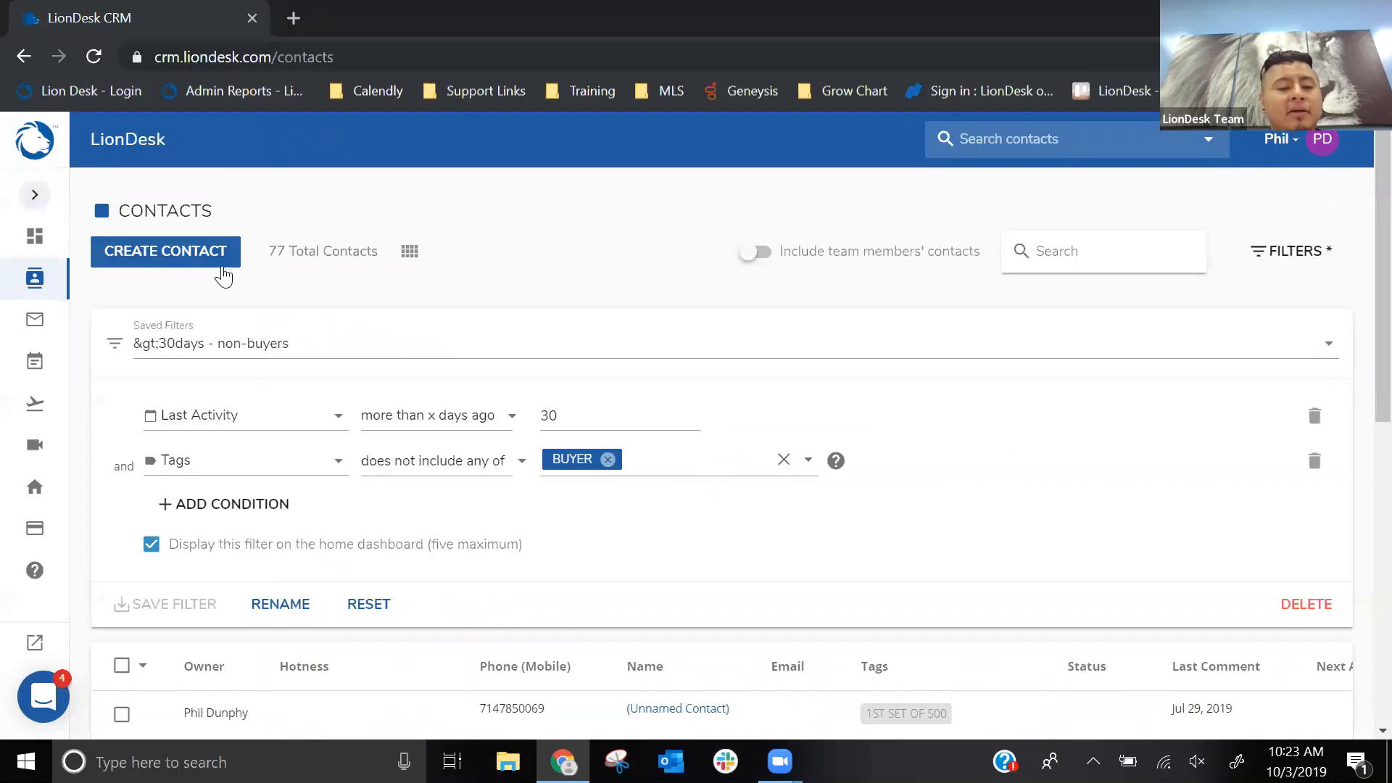
left_click(368, 604)
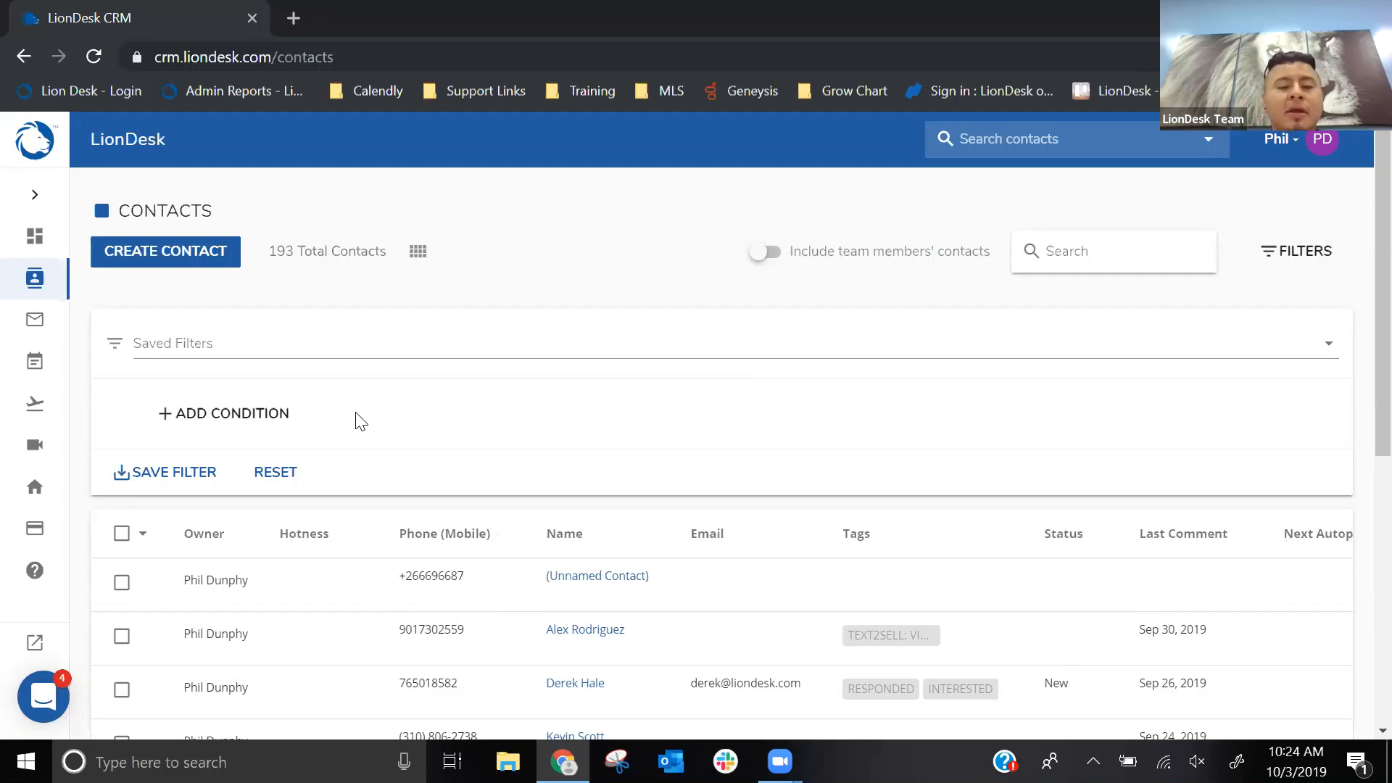
scroll(453, 344, "down", 2)
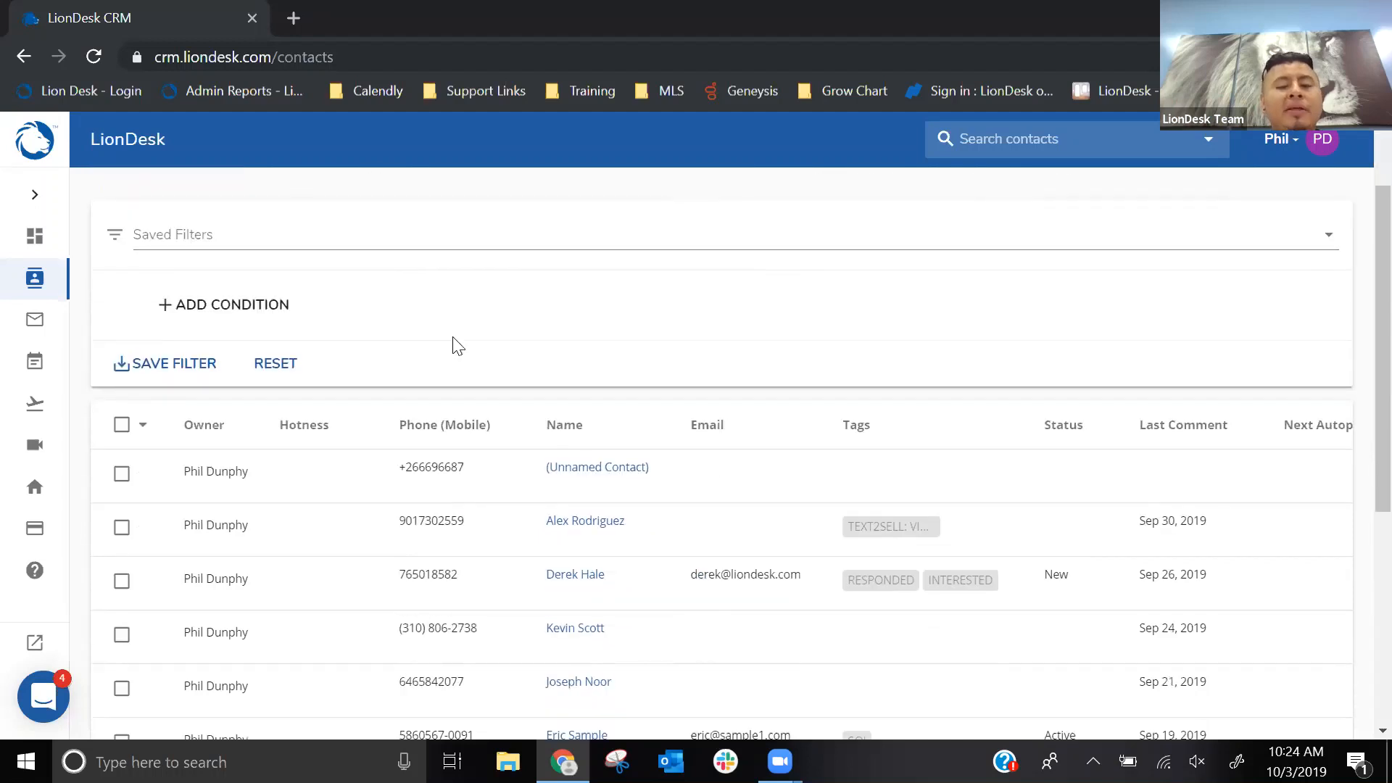
scroll(456, 346, "down", 2)
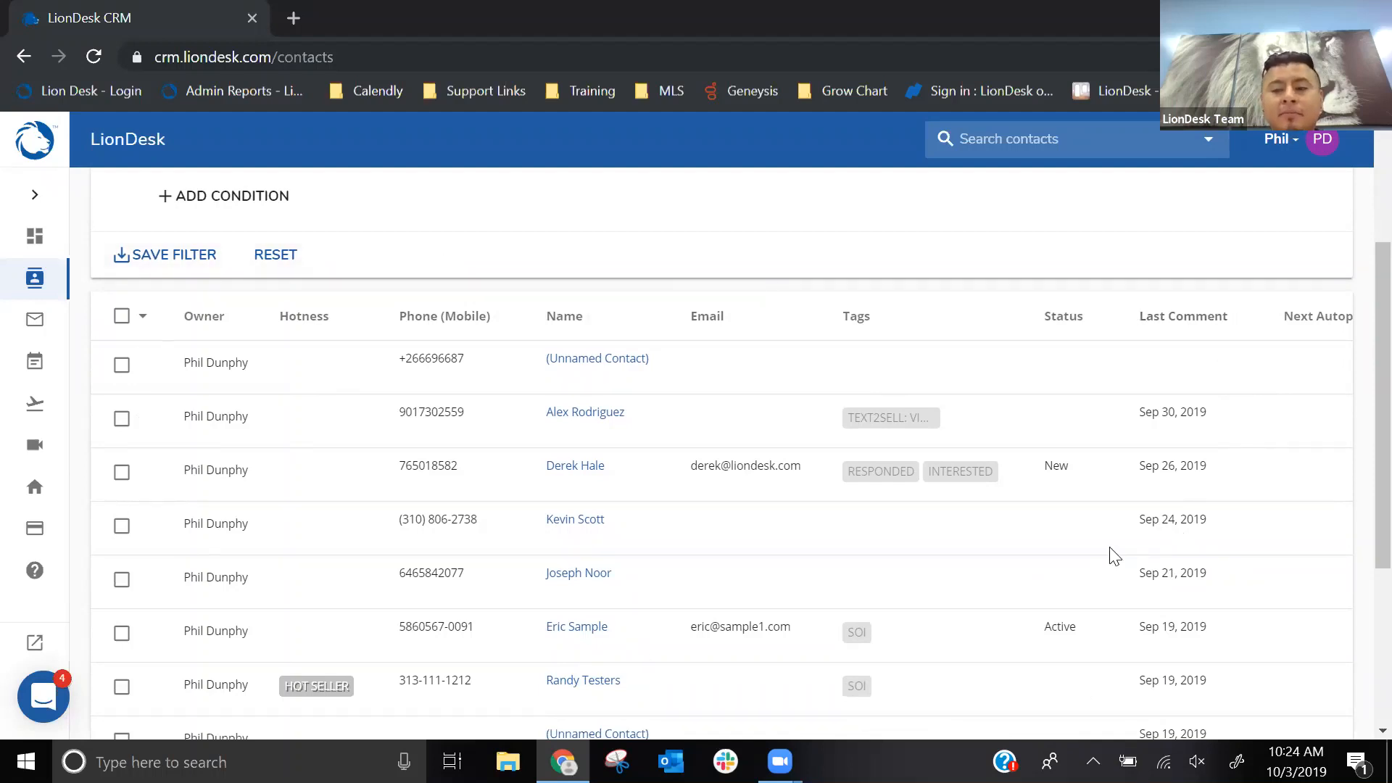
scroll(484, 493, "up", 3)
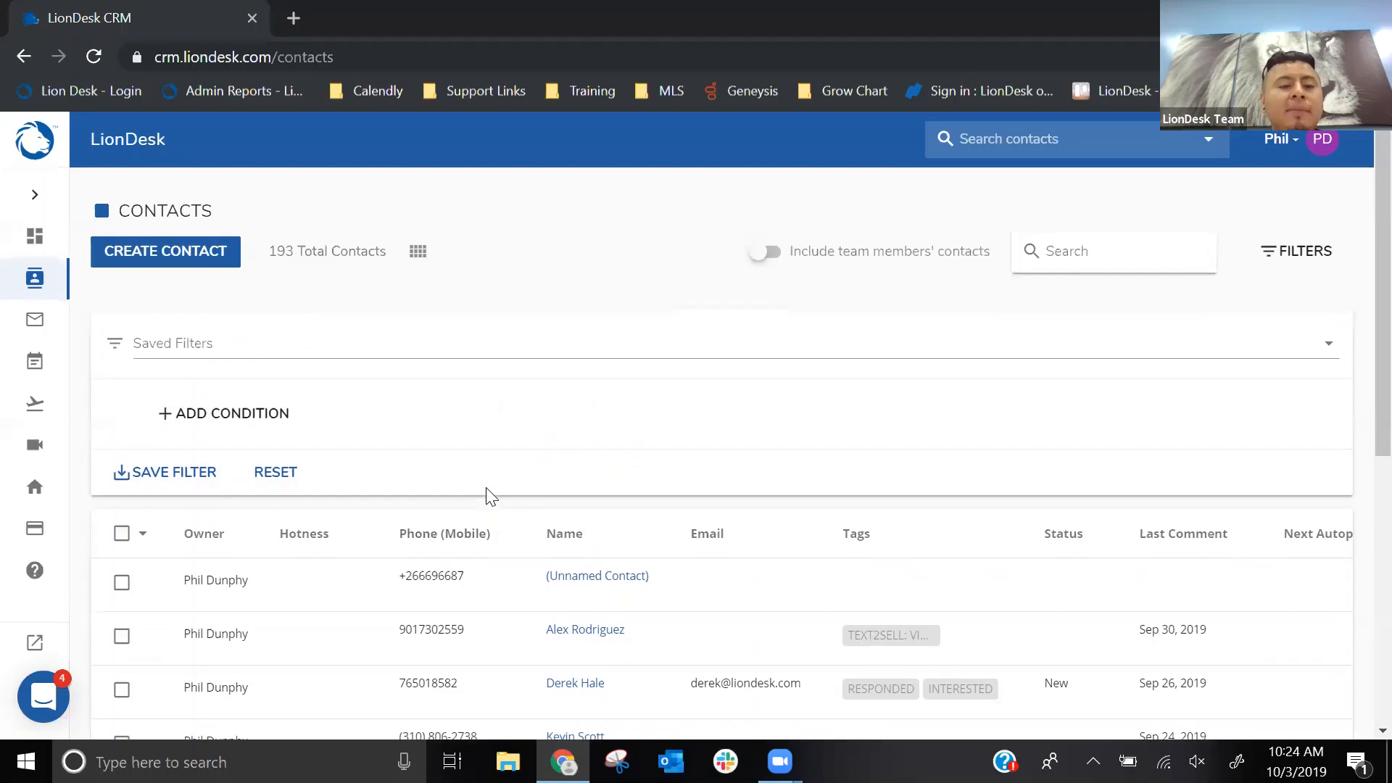
- Open the column customization for the contacts list and examine the available fields and selected columns
left_click(418, 255)
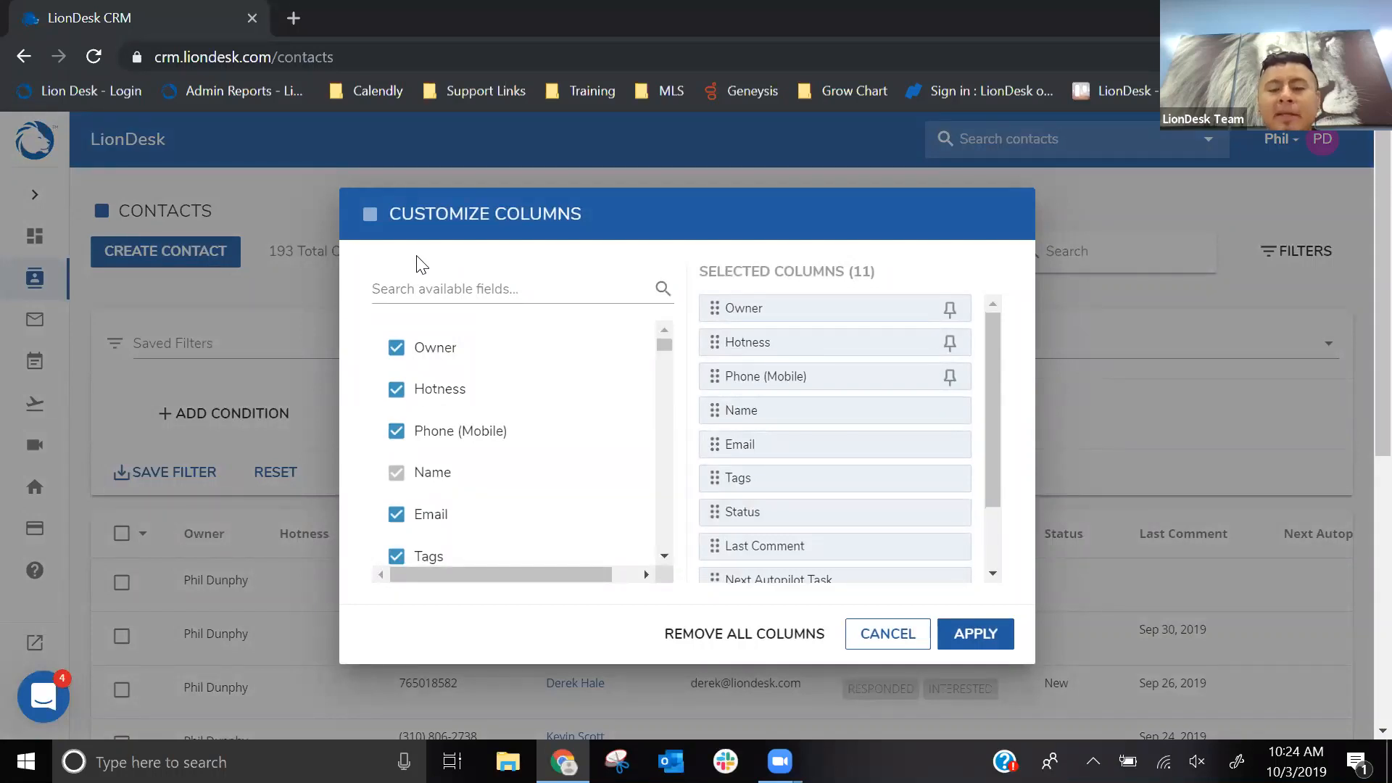
left_click(802, 280)
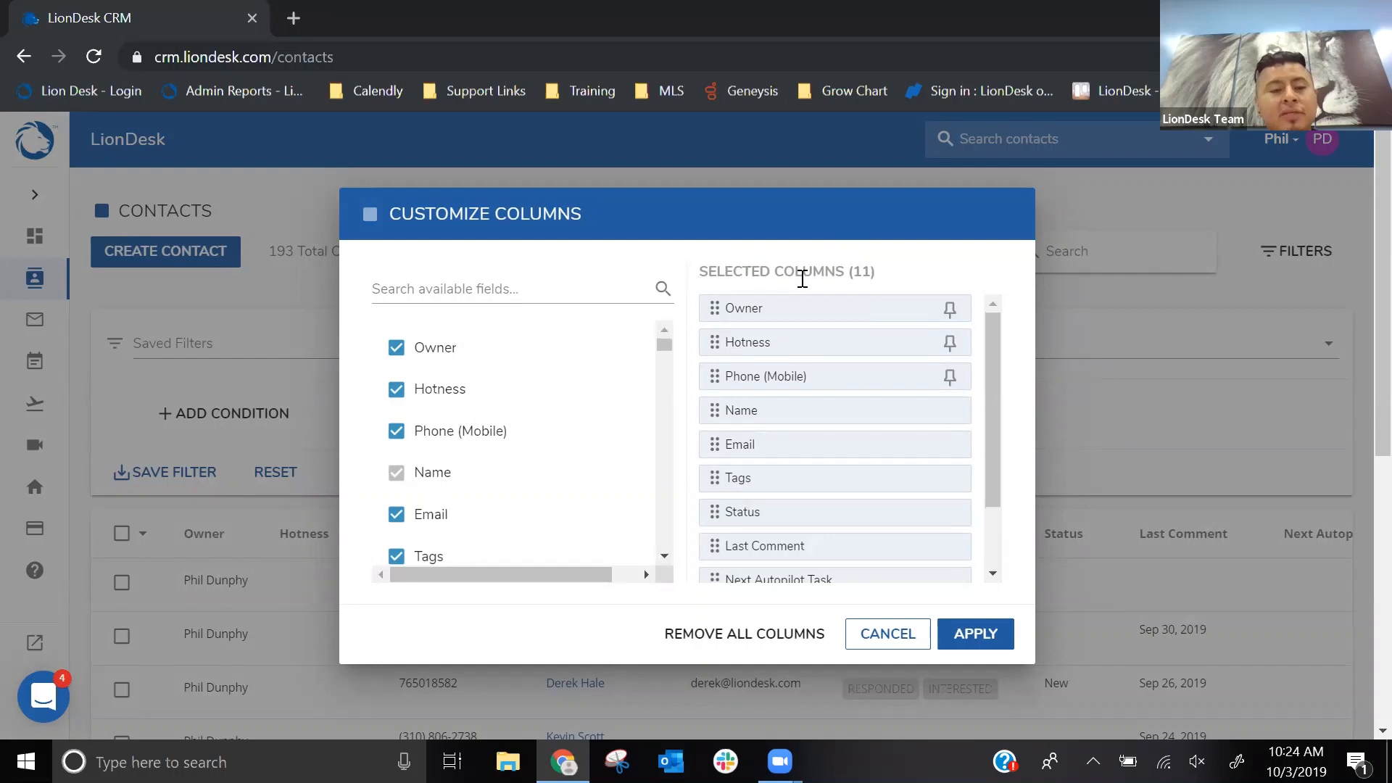
scroll(837, 344, "down", 2)
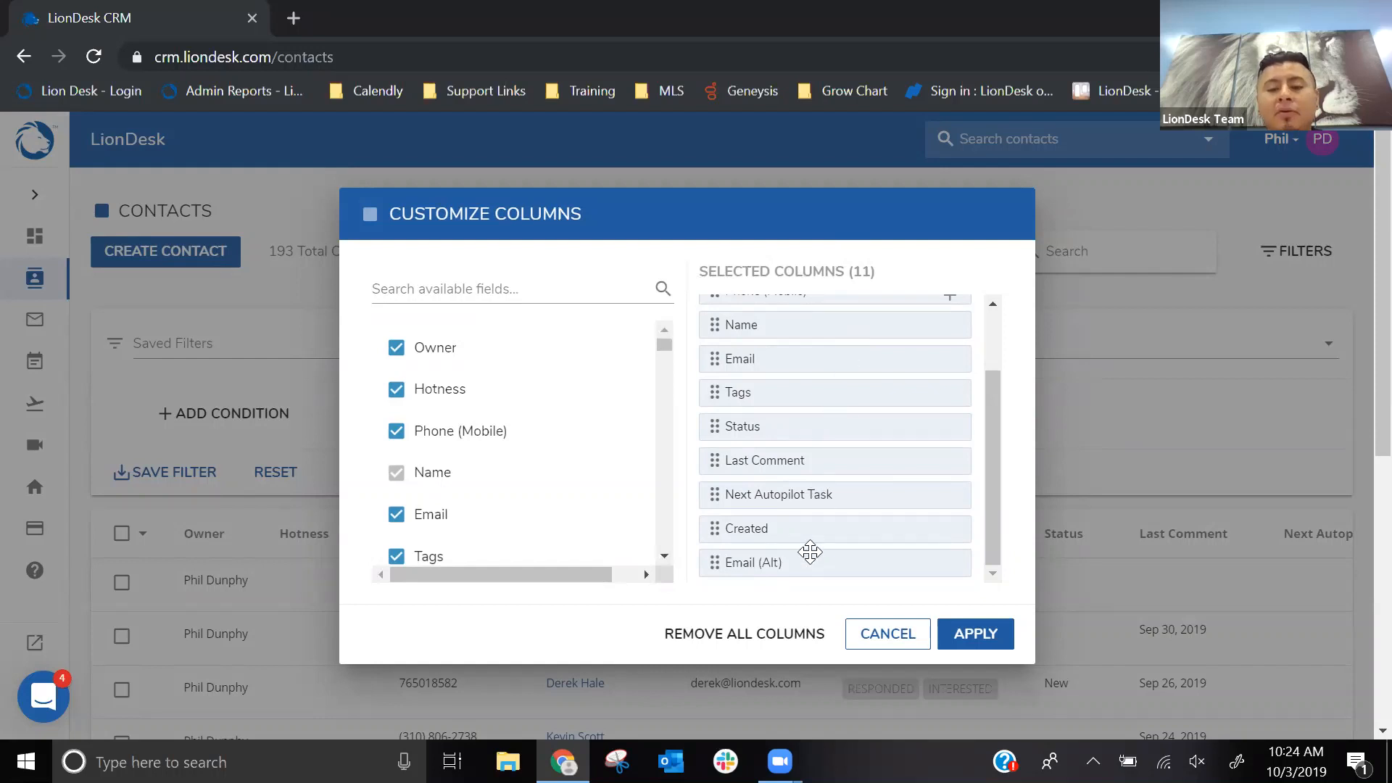
scroll(810, 553, "up", 2)
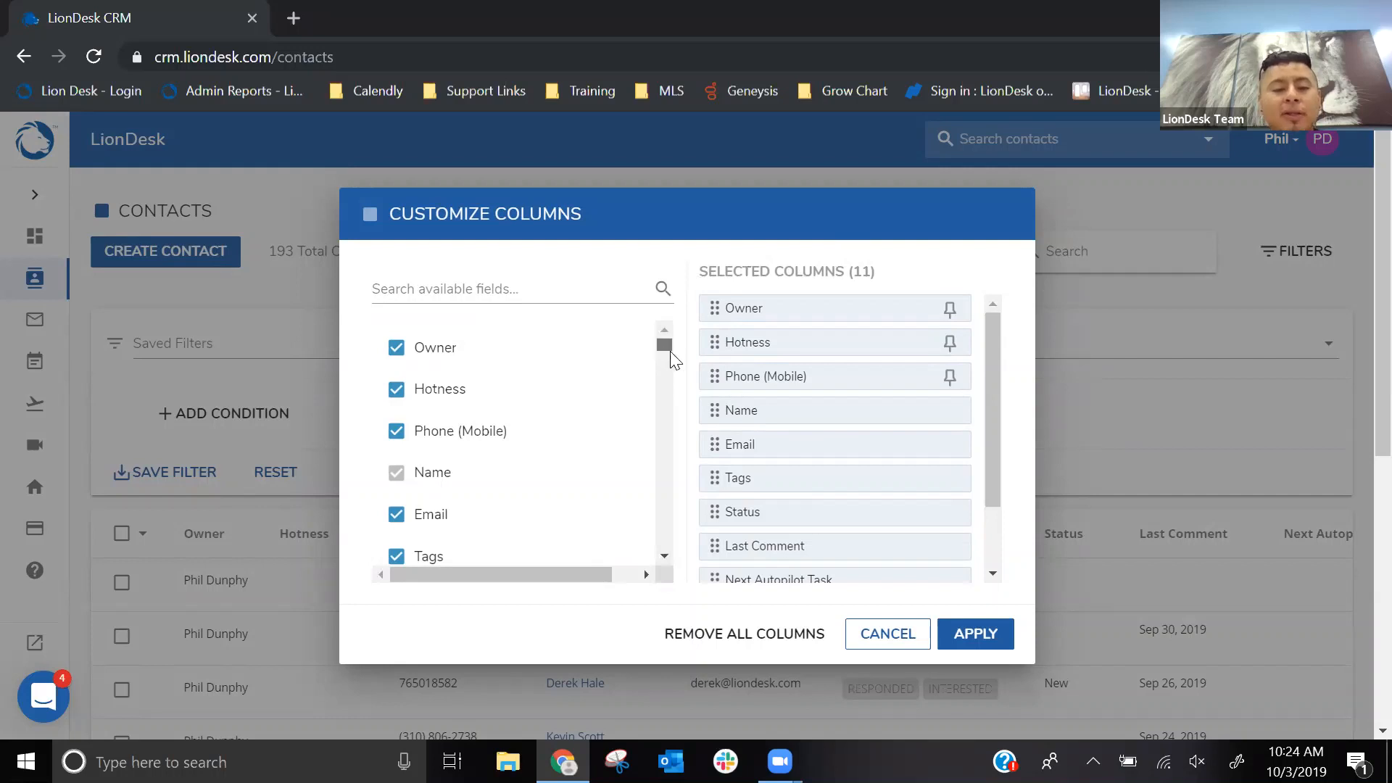
mouse_move(666, 348)
left_mouse_down()
mouse_move(654, 564)
mouse_move(658, 335)
left_mouse_up()
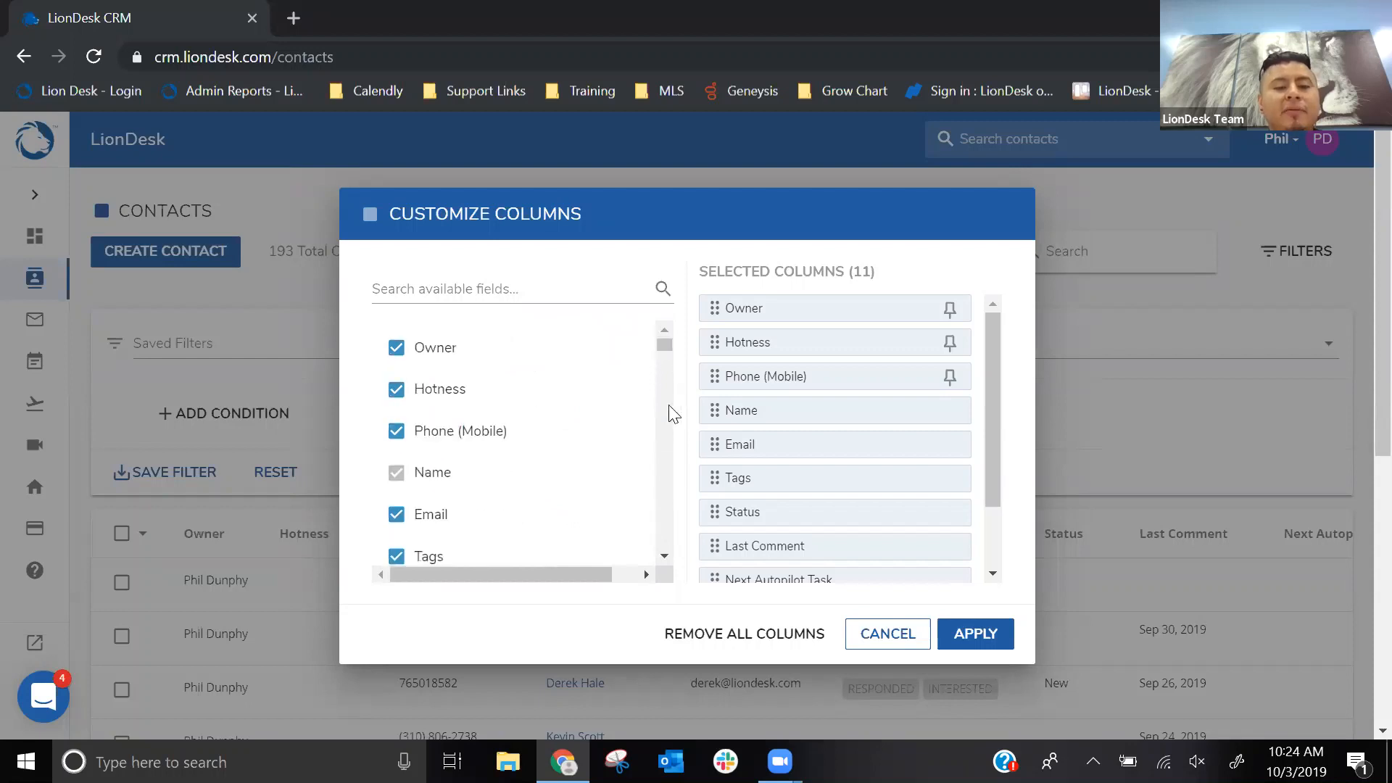
- Remove Owner, Next Autopilot Task, Created and Email (Alt) from the selected columns of the contacts list
left_click(397, 349)
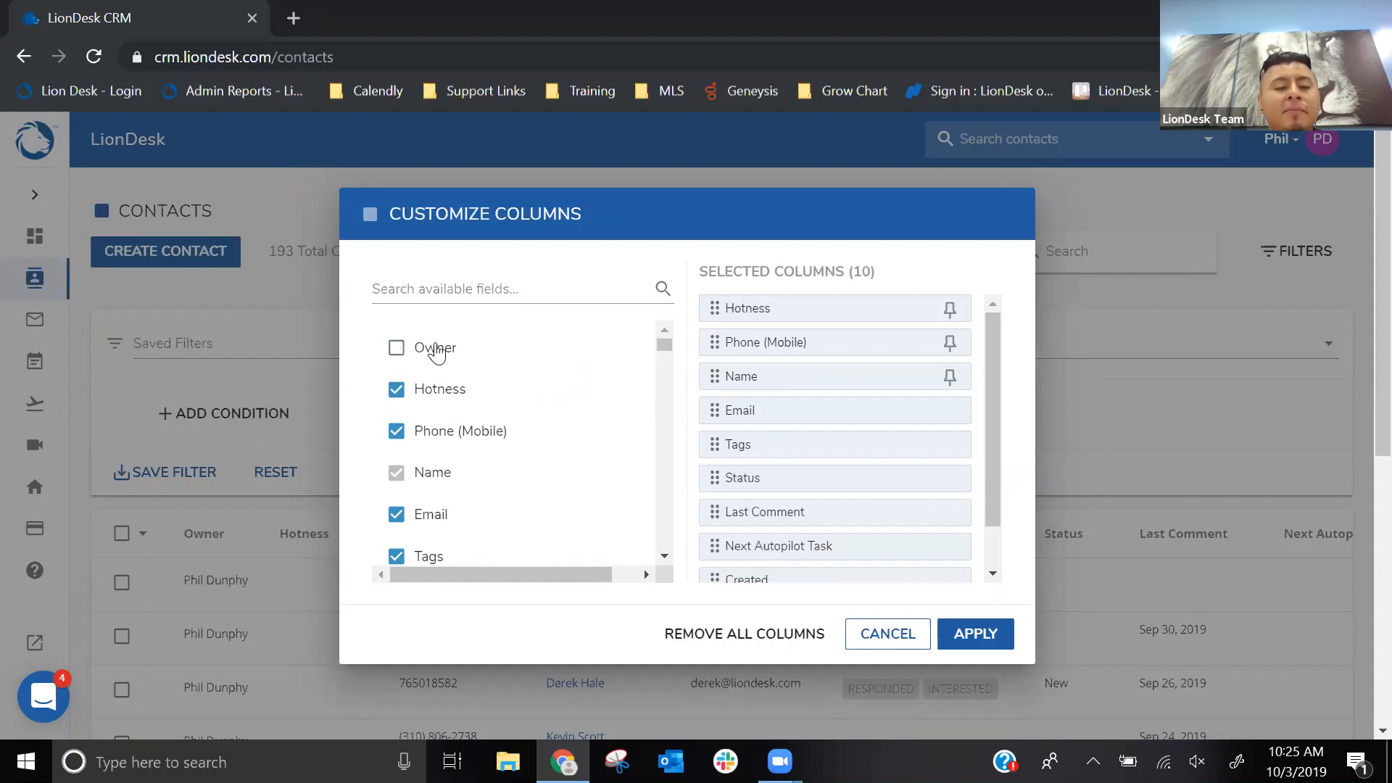
scroll(434, 341, "down", 2)
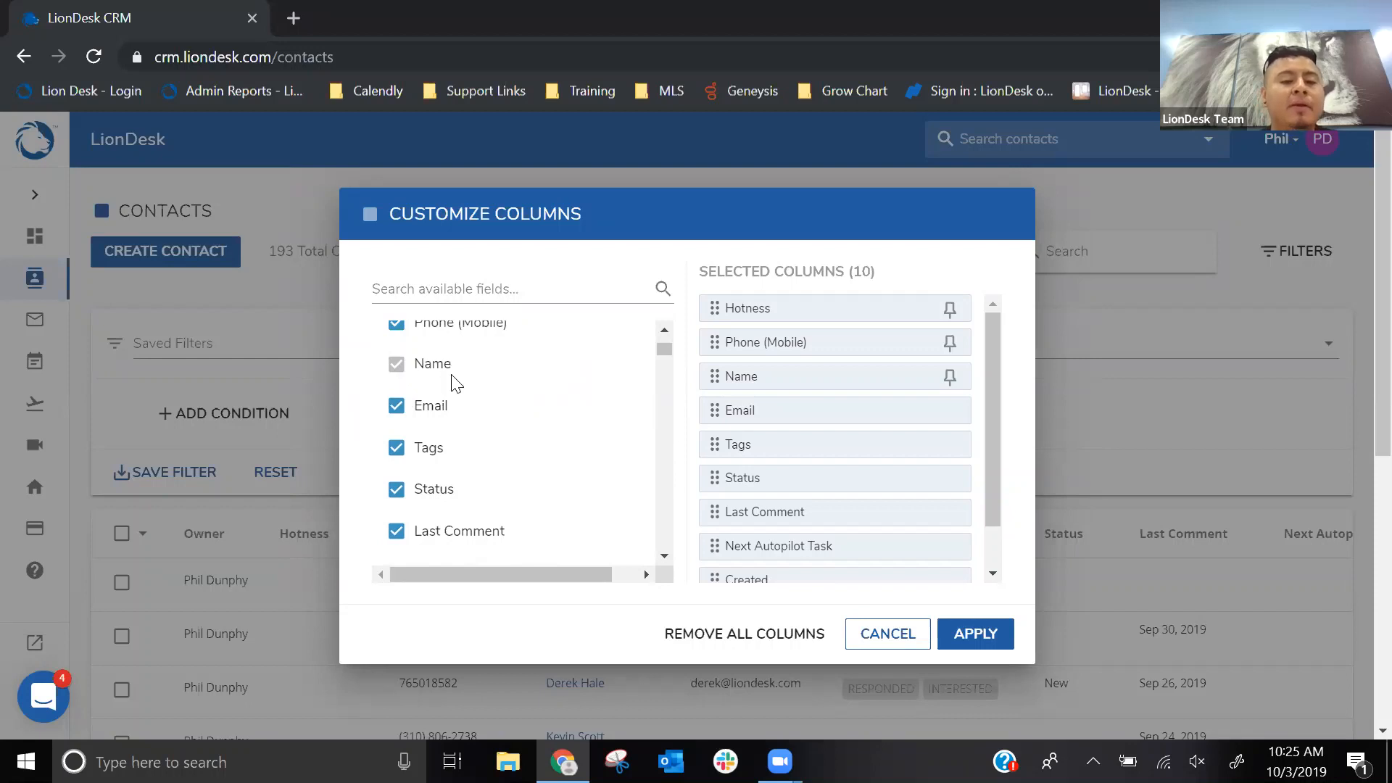
scroll(430, 485, "down", 2)
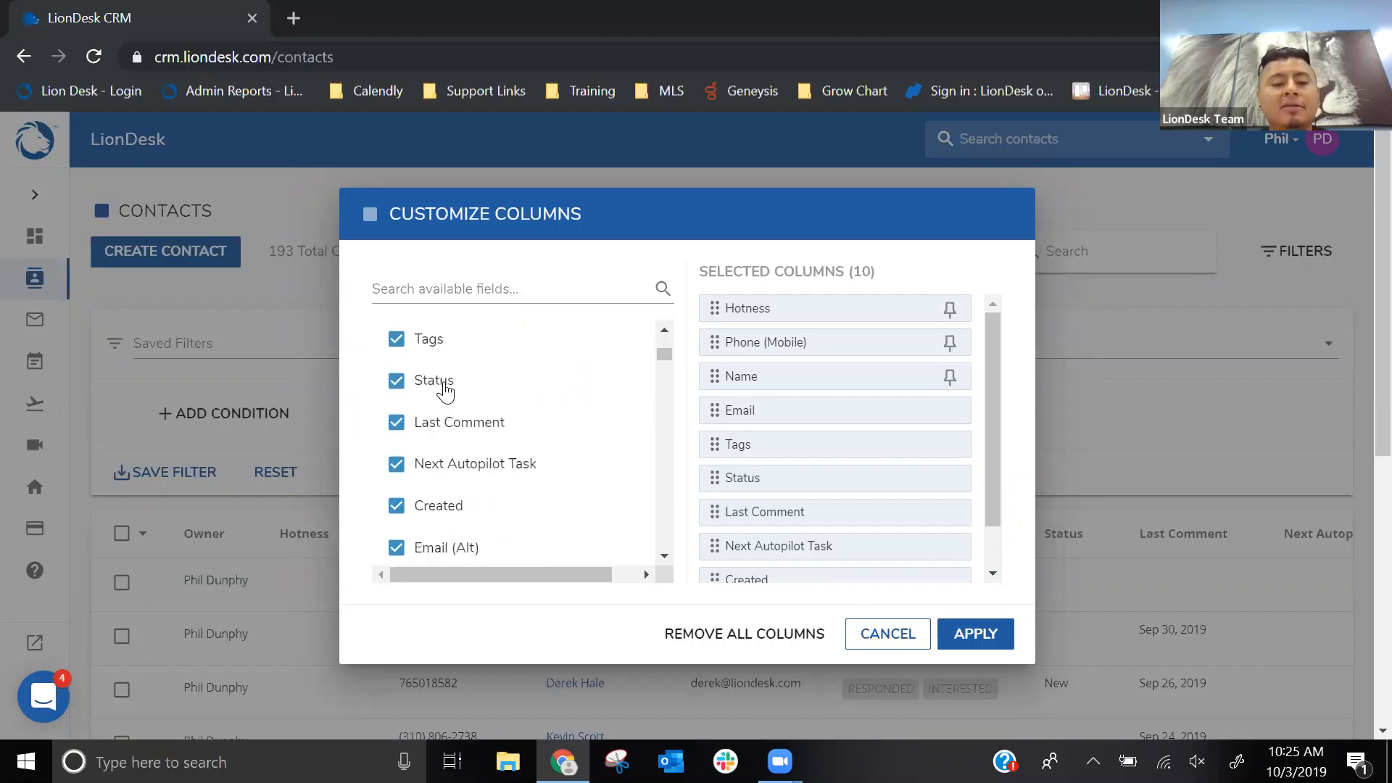
left_click(397, 464)
scroll(396, 466, "down", 2)
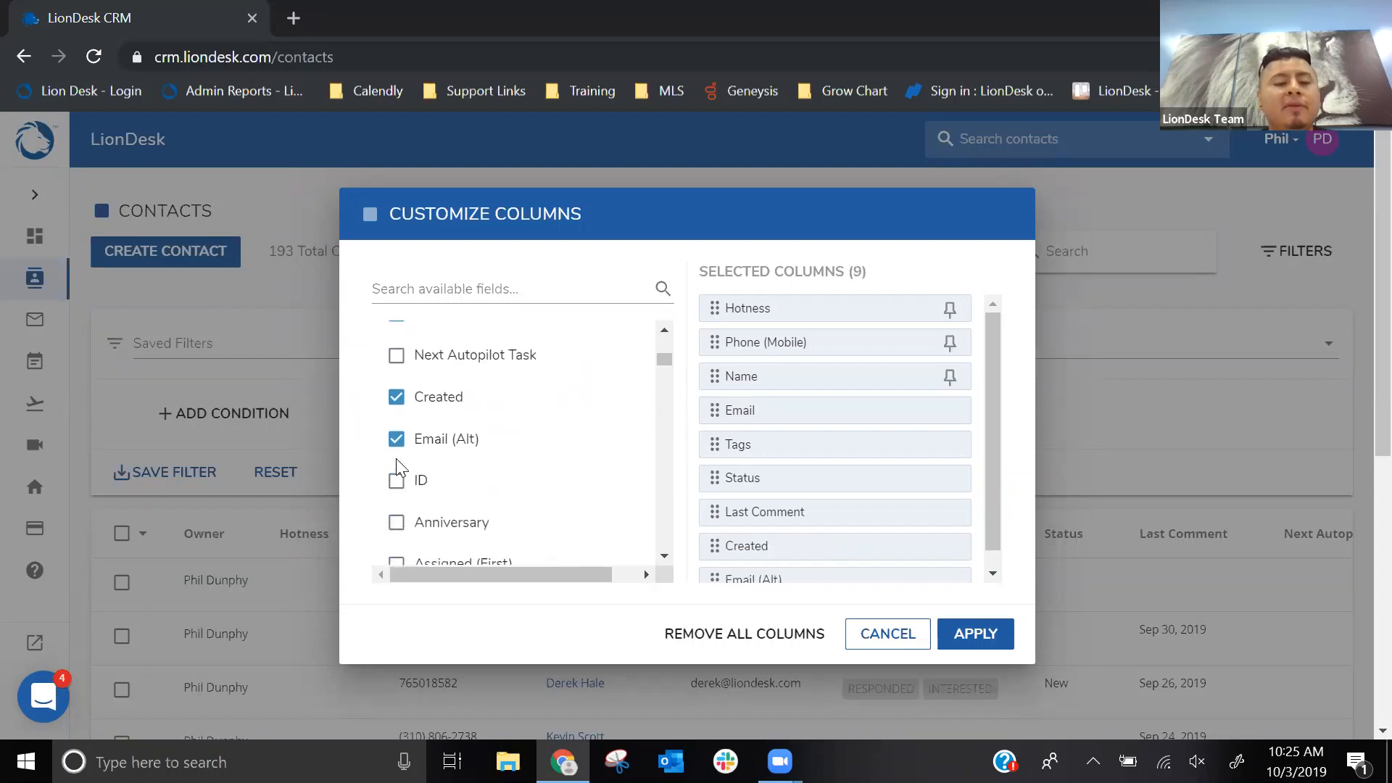
left_click(396, 401)
left_click(395, 441)
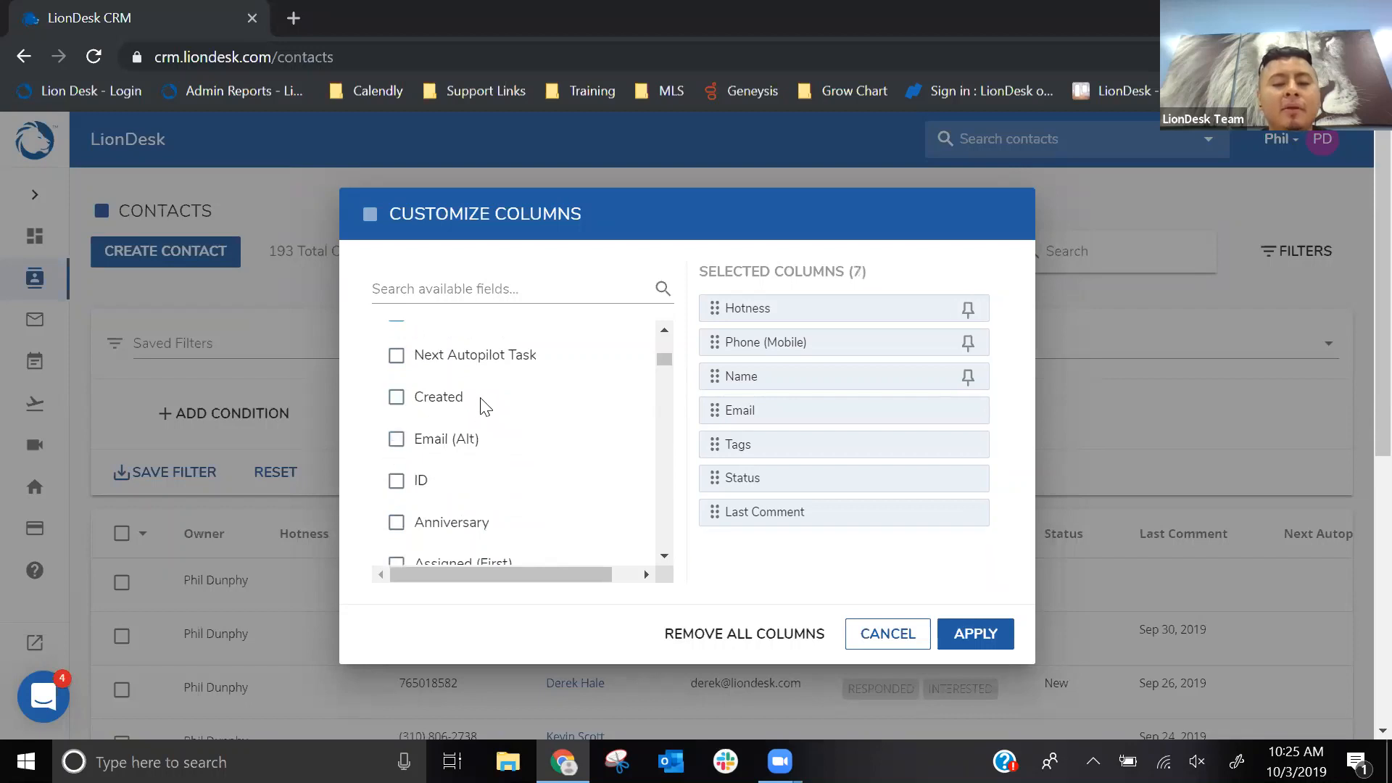
- Try out the Source field as a contacts list column and deselect it again
scroll(479, 395, "down", 6)
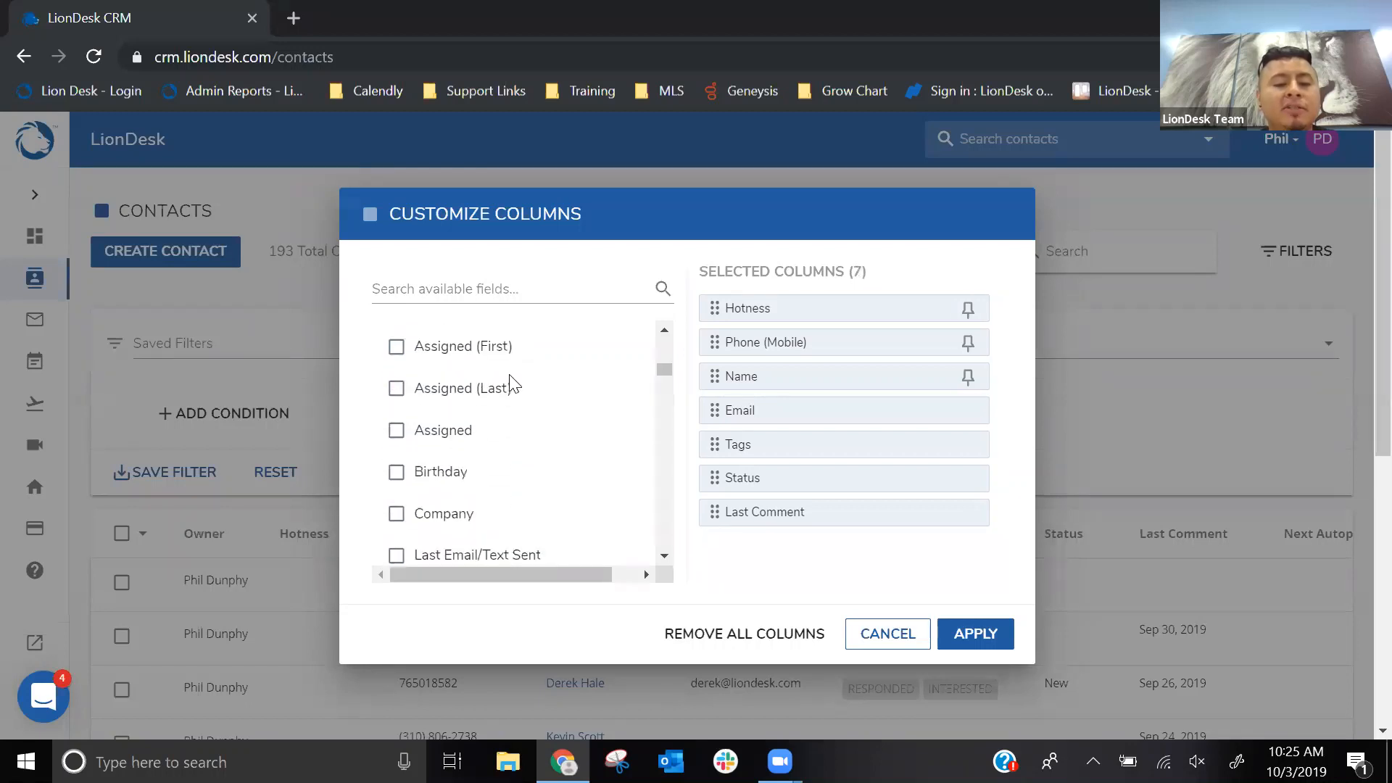
scroll(514, 383, "down", 9)
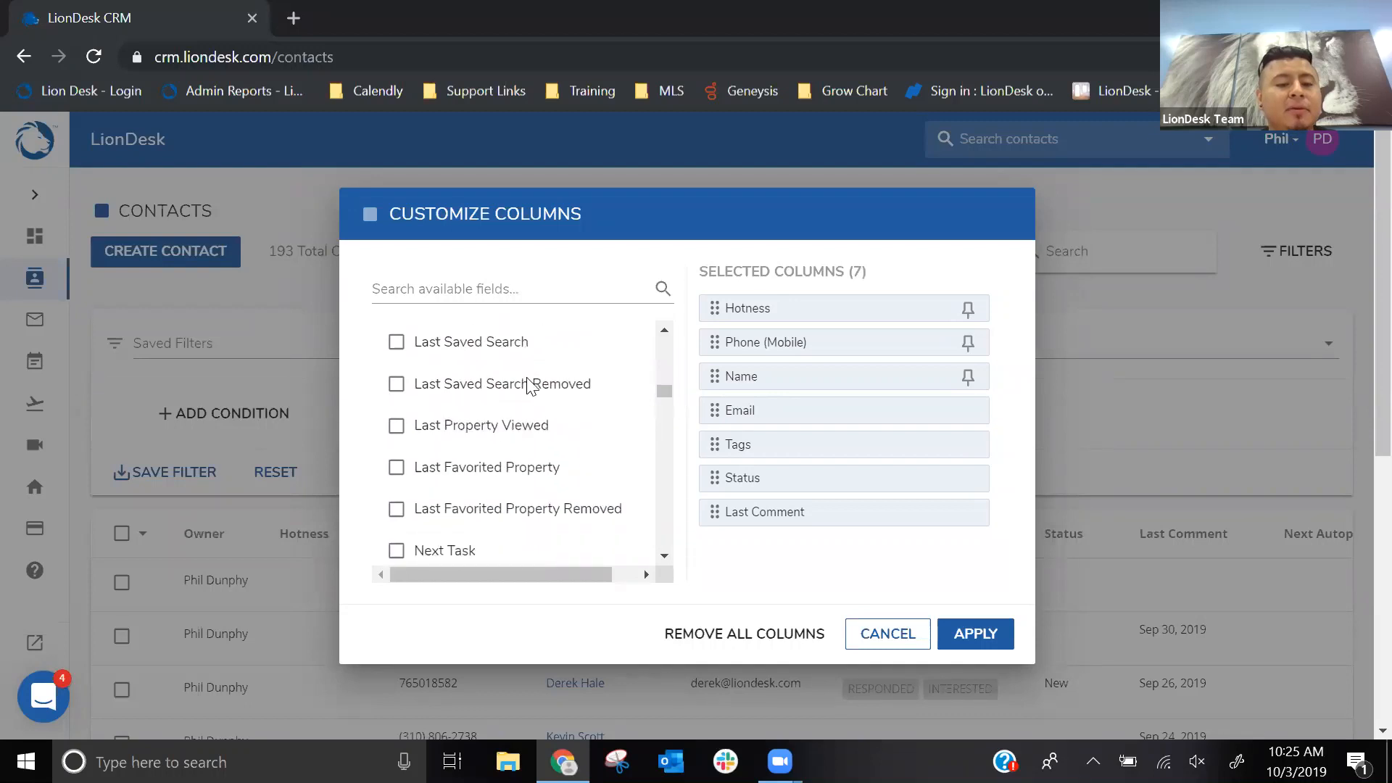
scroll(529, 386, "down", 5)
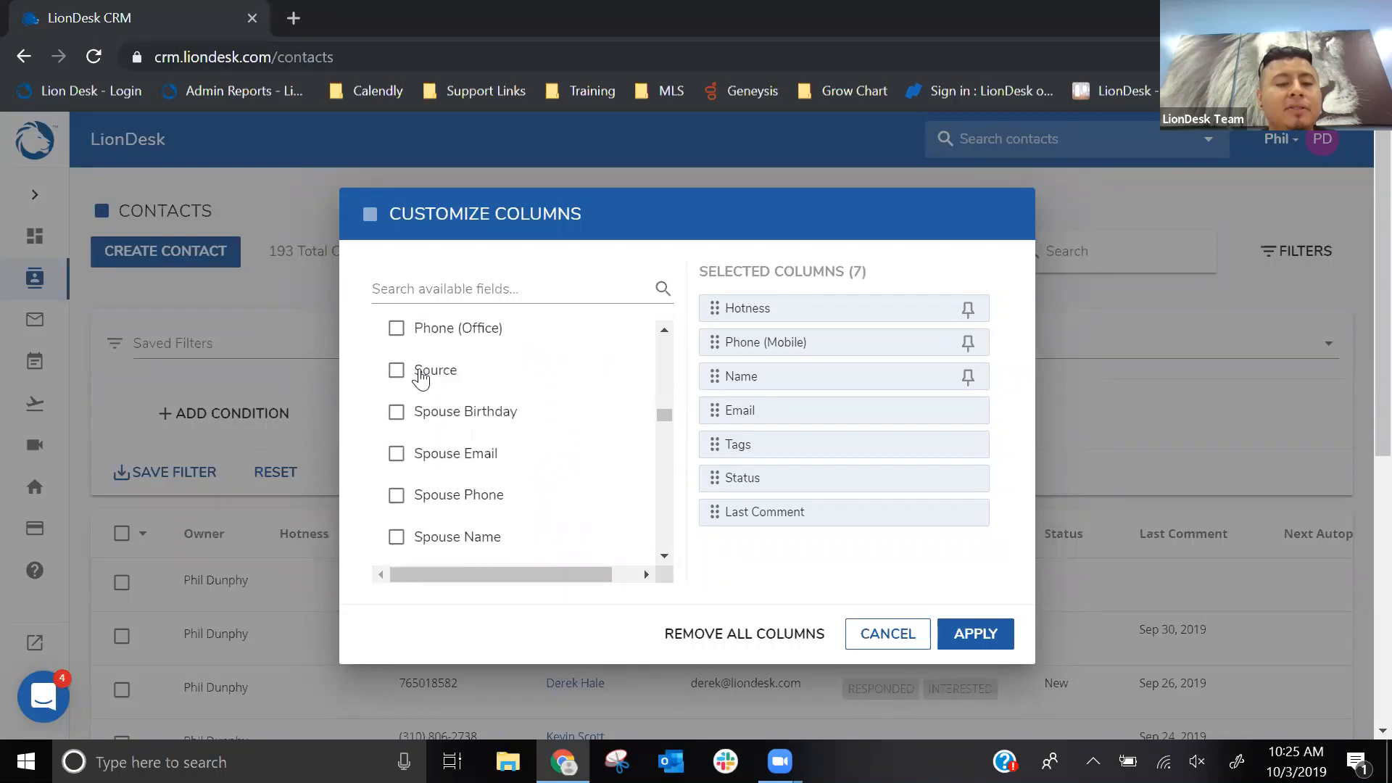
left_click(399, 373)
left_click(398, 373)
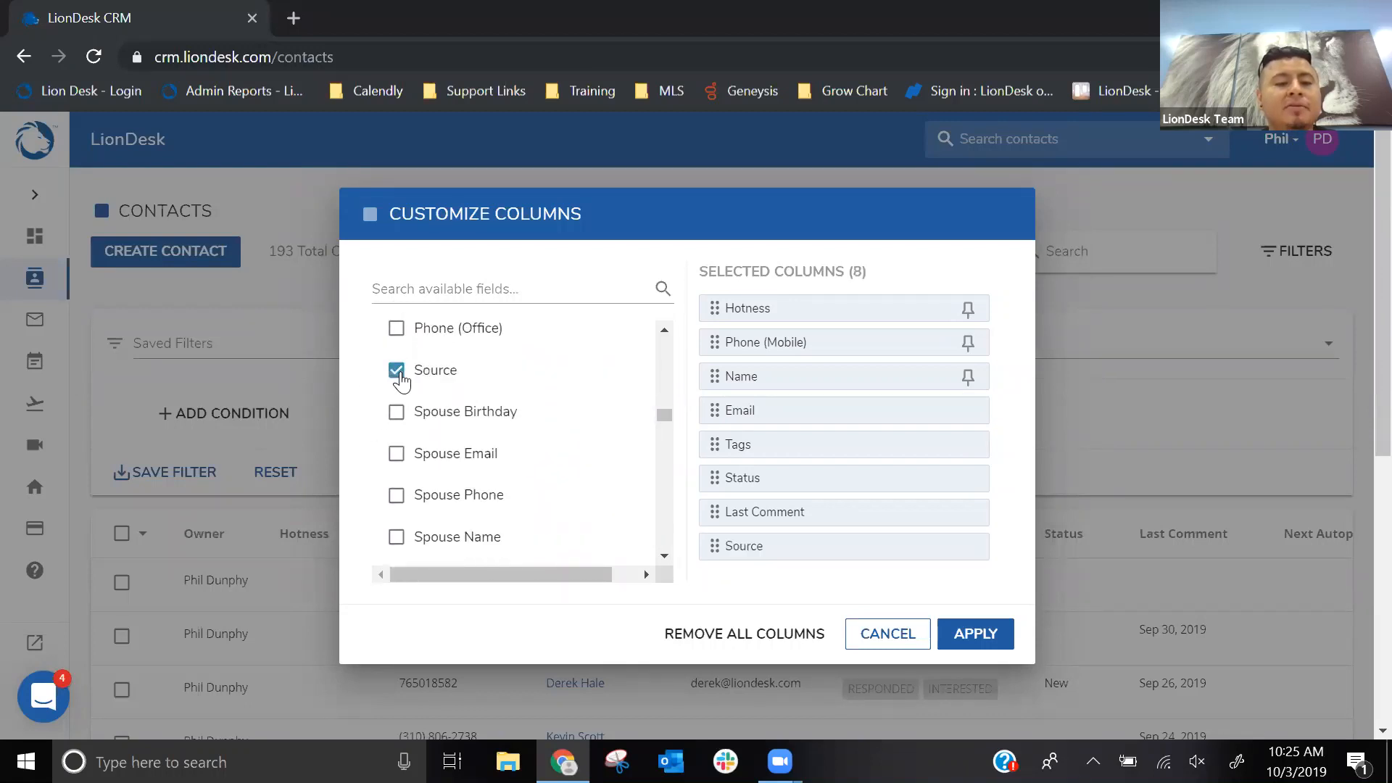
left_click(397, 374)
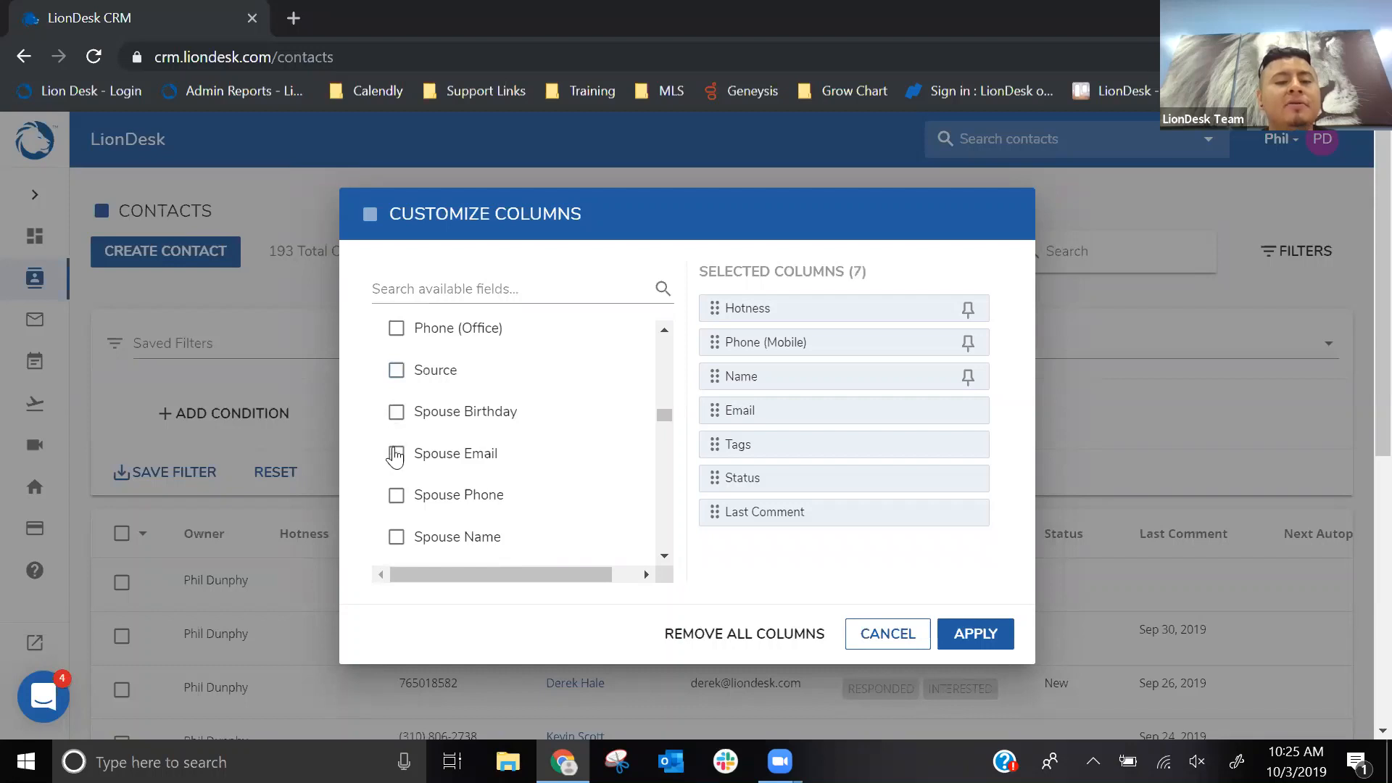
- Add Spouse Email, Spouse Name, number of children and Pre Approval to the selected columns
left_click(395, 455)
left_click(396, 537)
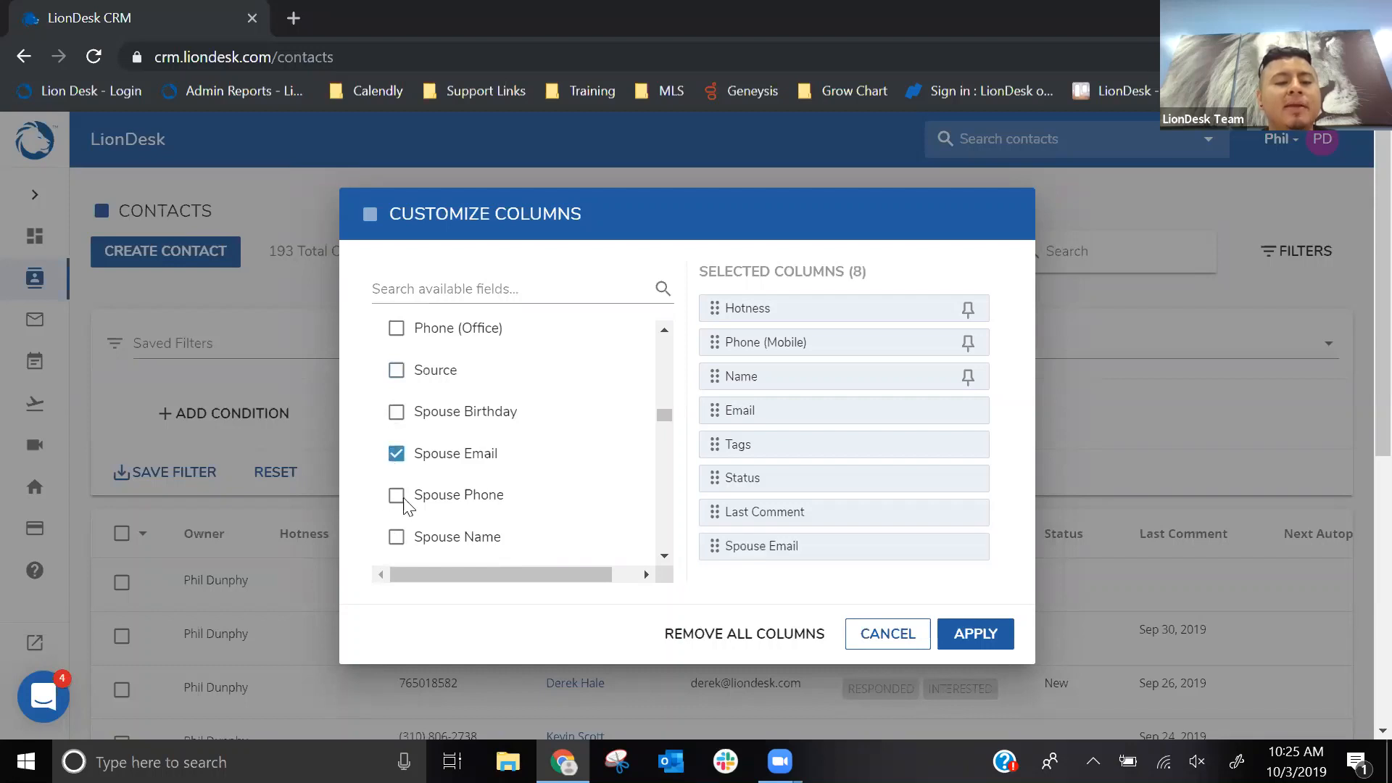
scroll(488, 401, "down", 6)
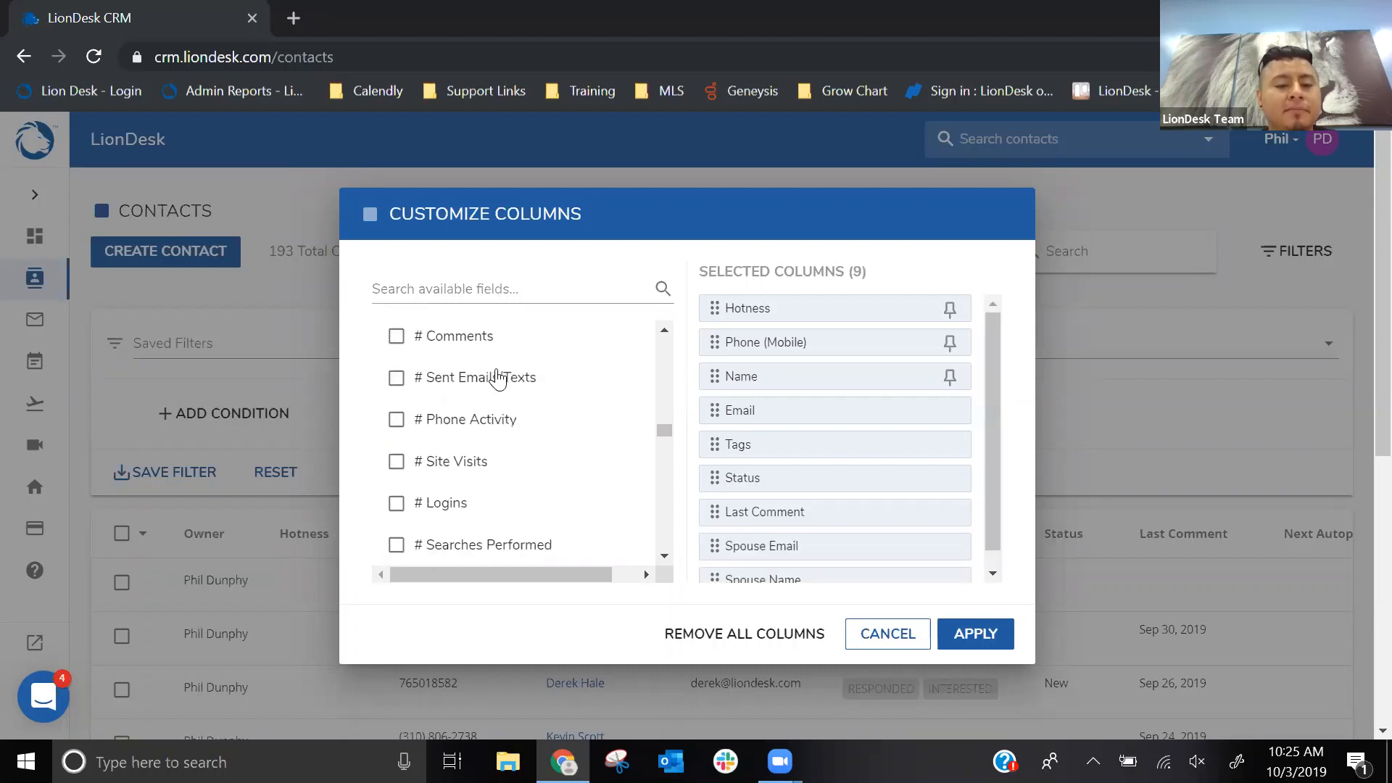
scroll(500, 377, "down", 5)
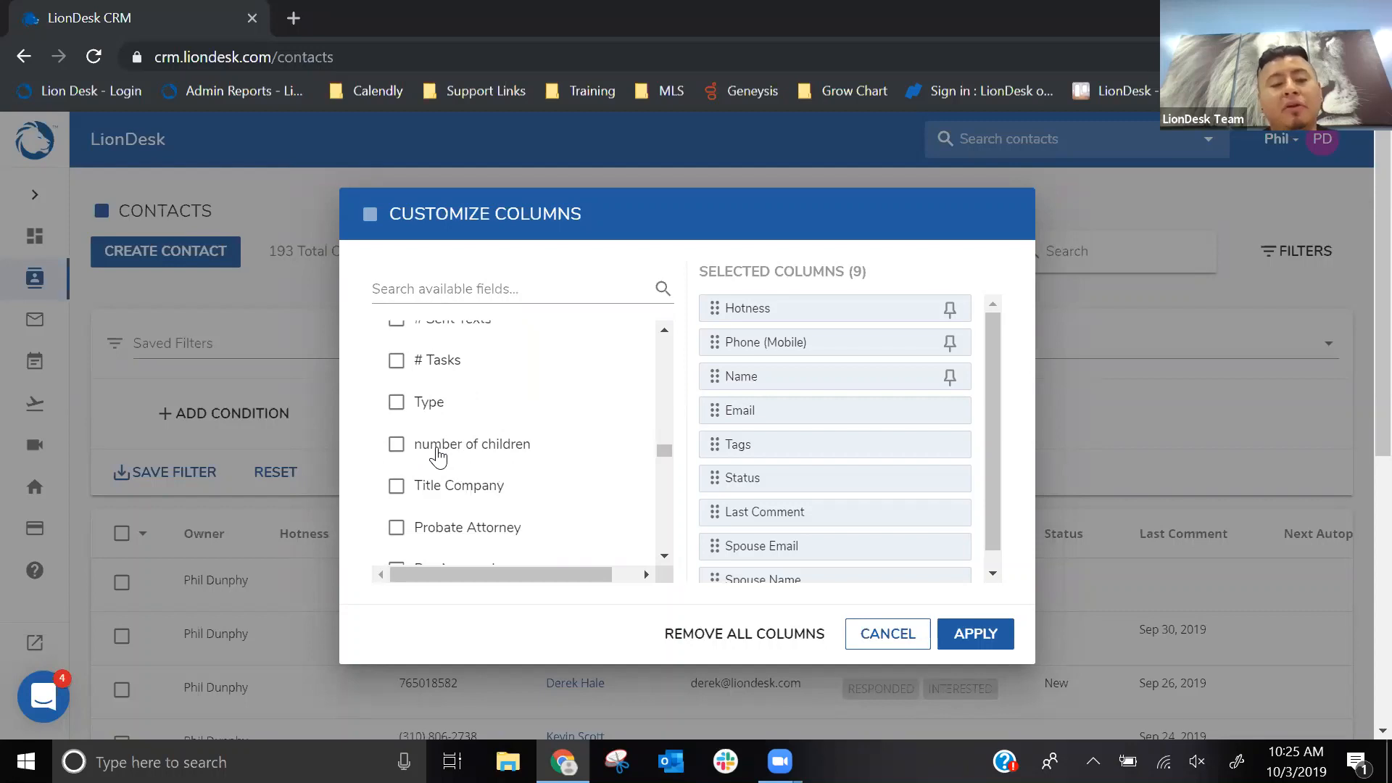
left_click(396, 445)
scroll(479, 426, "down", 2)
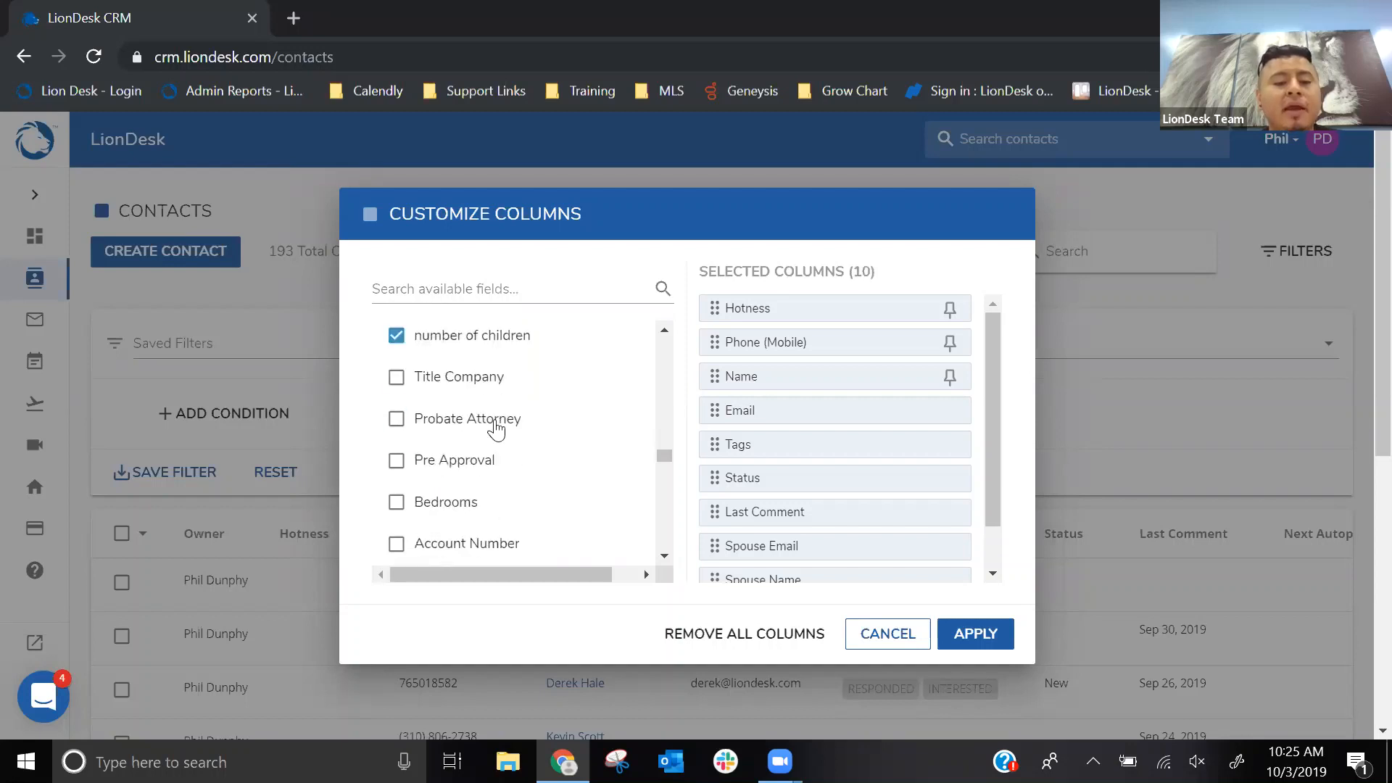
key("ctrl")
left_click(396, 461)
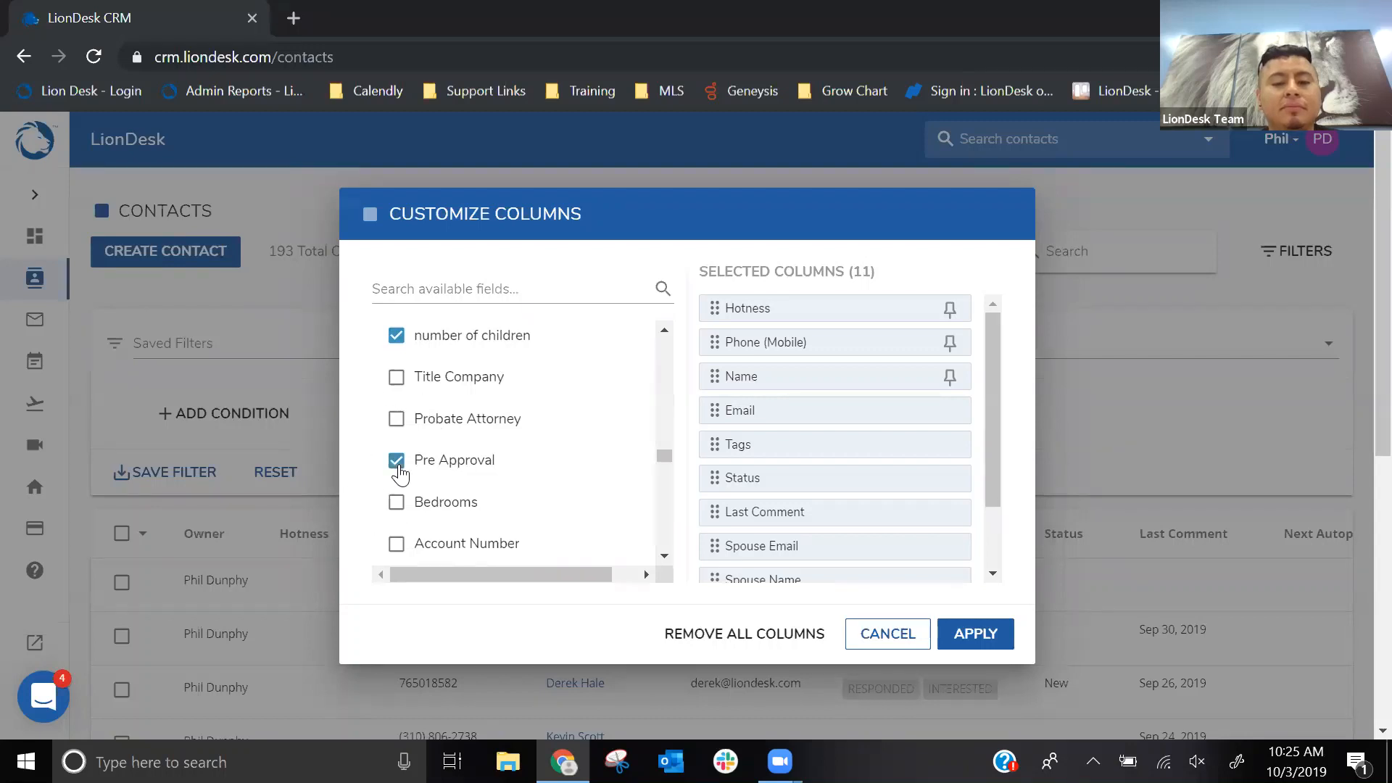
- Move the Name column to the first position in the selected columns, ahead of Hotness
left_click_drag(988, 373, 991, 430)
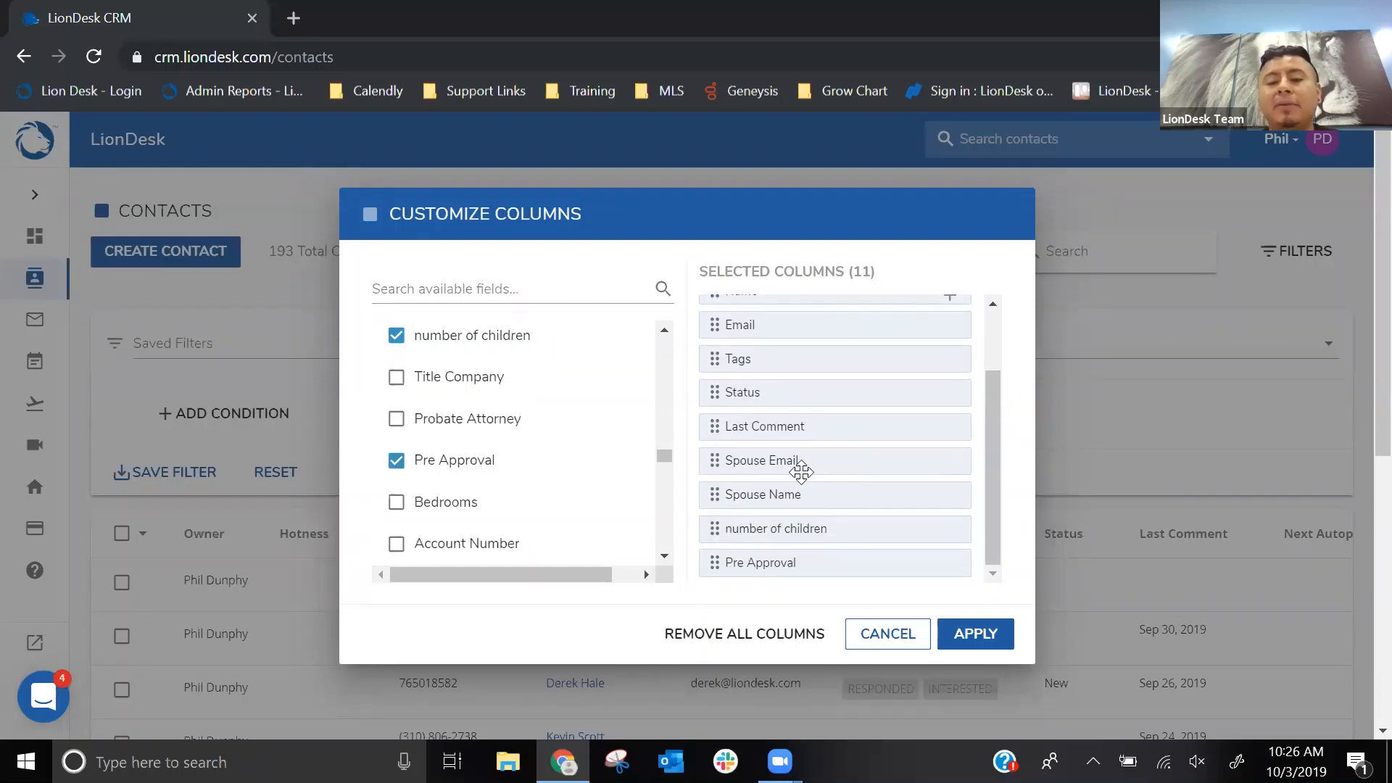
scroll(801, 473, "up", 2)
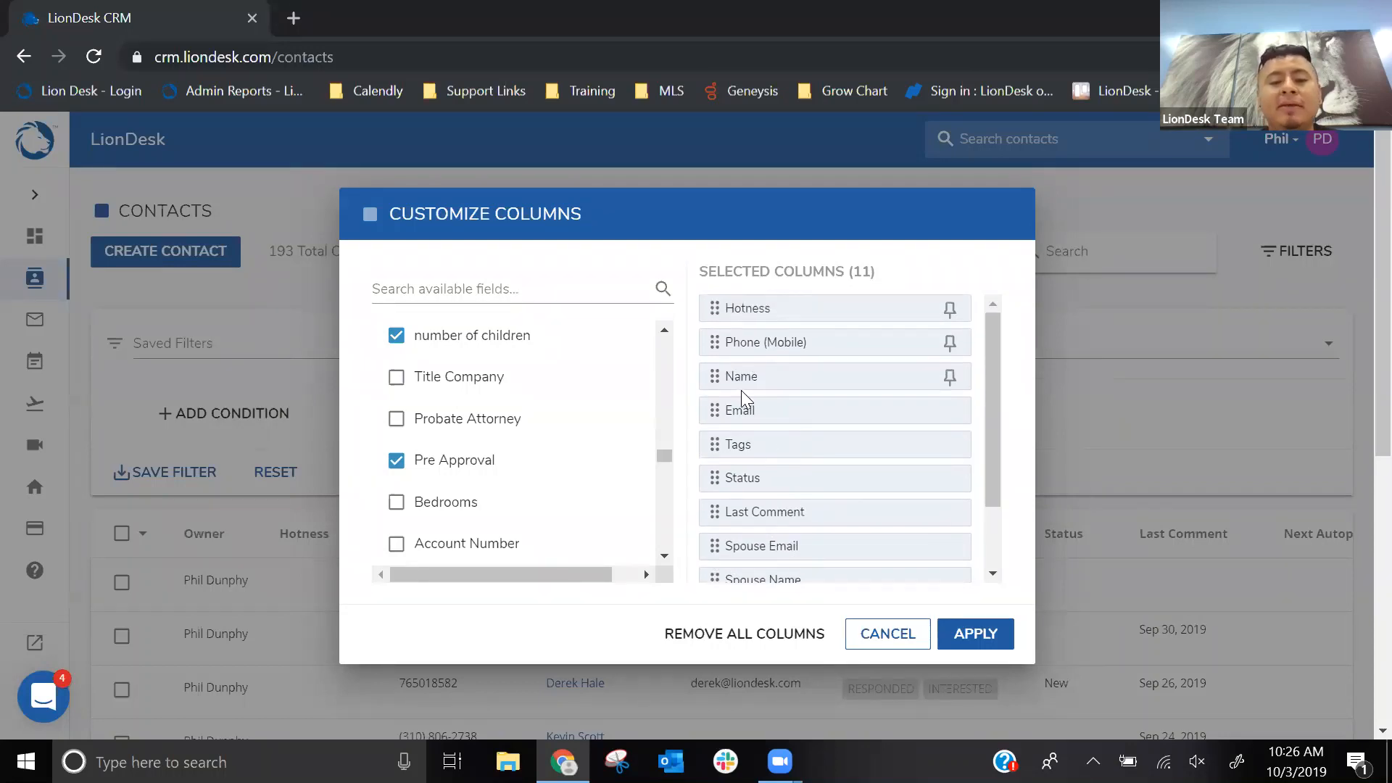
left_click_drag(714, 371, 713, 308)
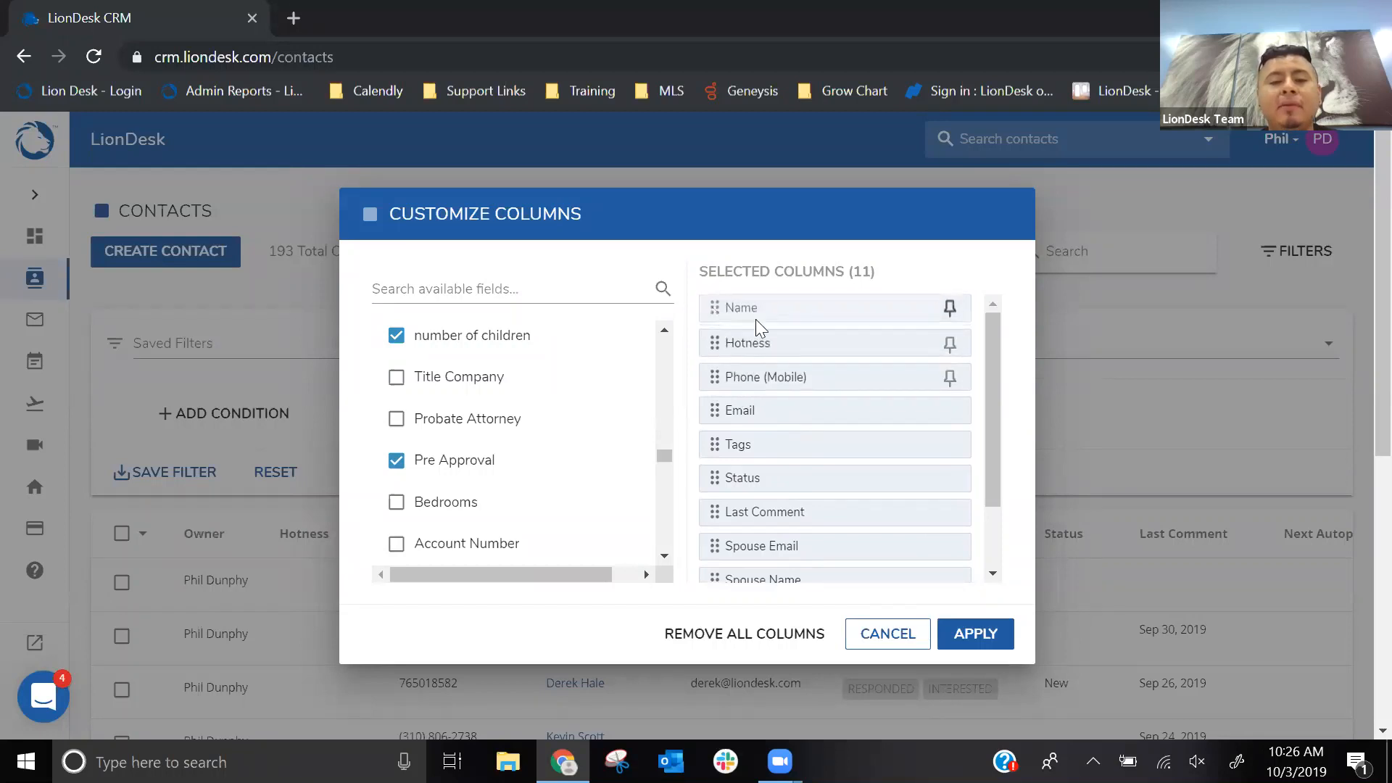
left_click(720, 341)
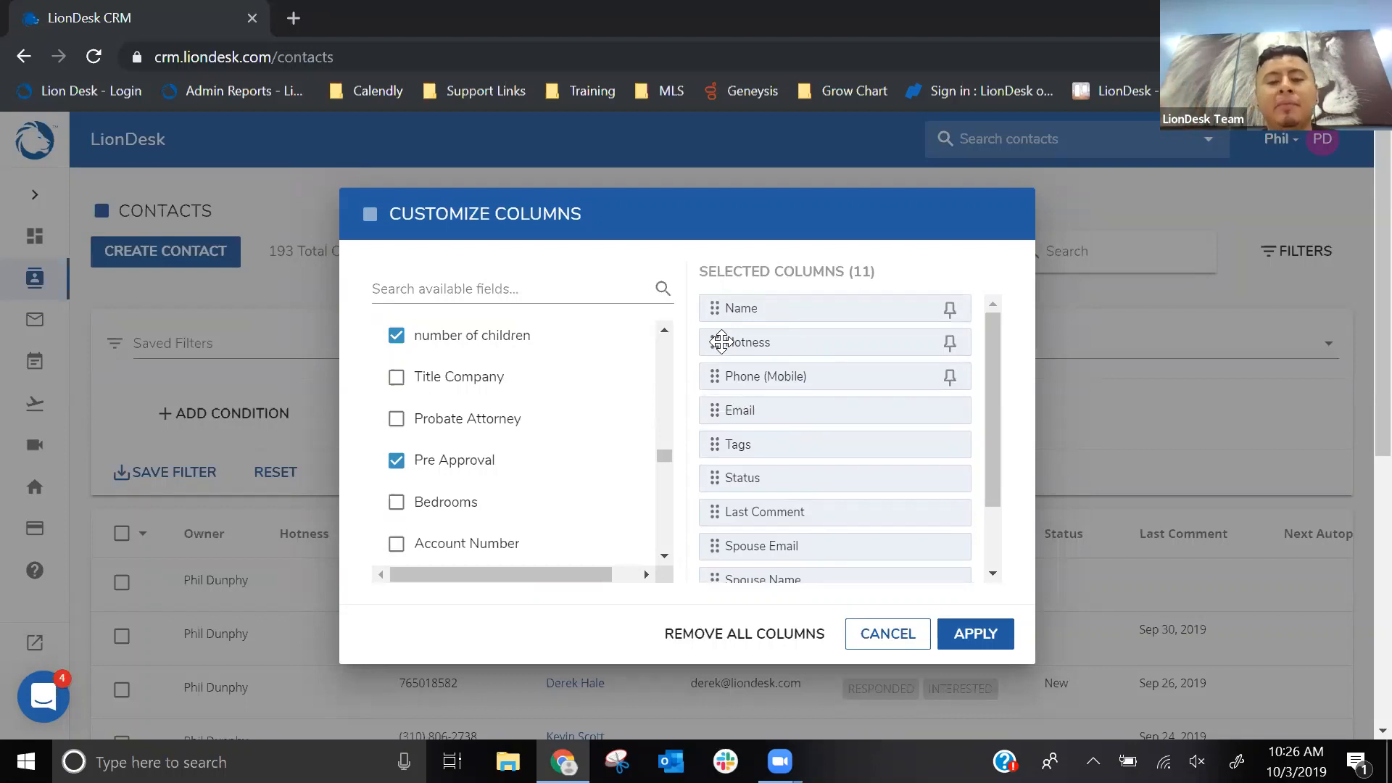
left_click(779, 378)
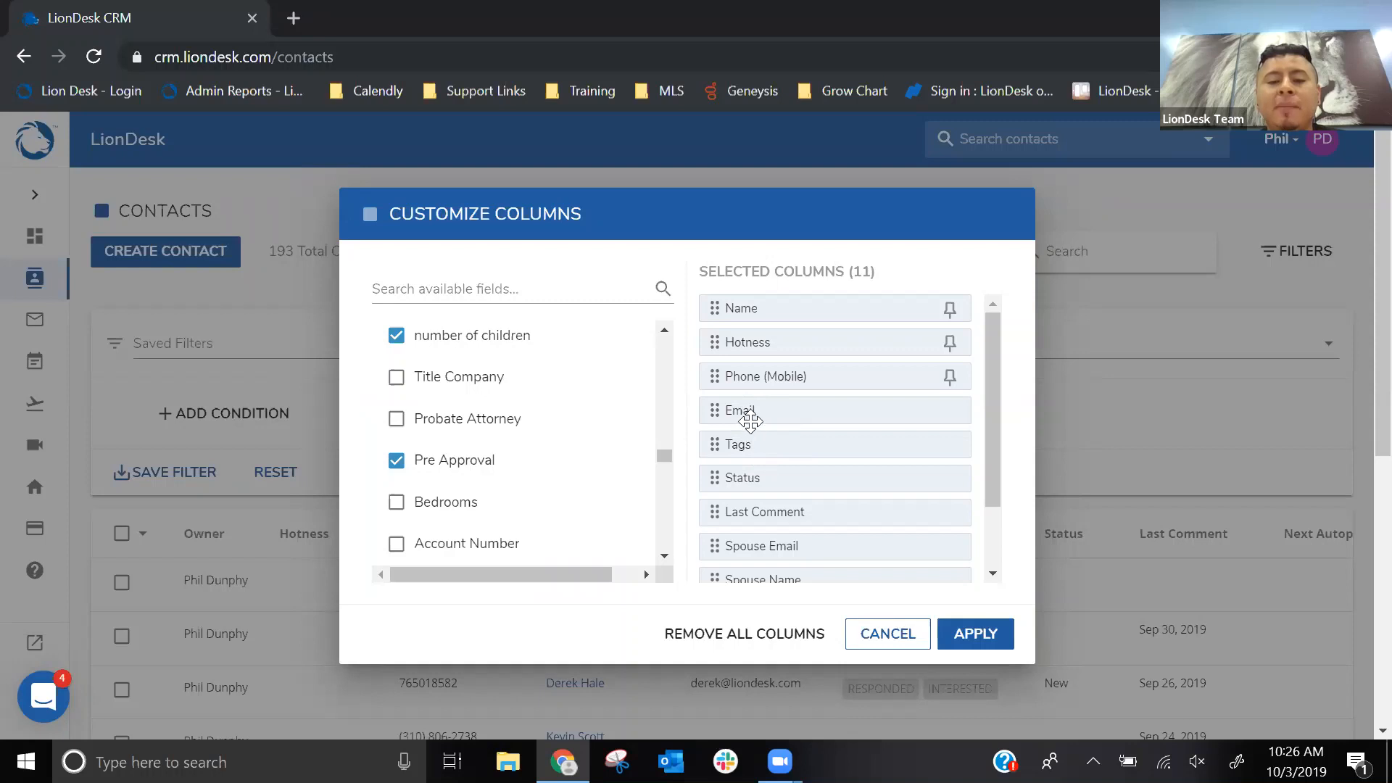
- Reorder the columns so Spouse Name, Spouse Email, number of children and Pre Approval follow Email, with Status ahead of Tags
left_click_drag(746, 577, 714, 421)
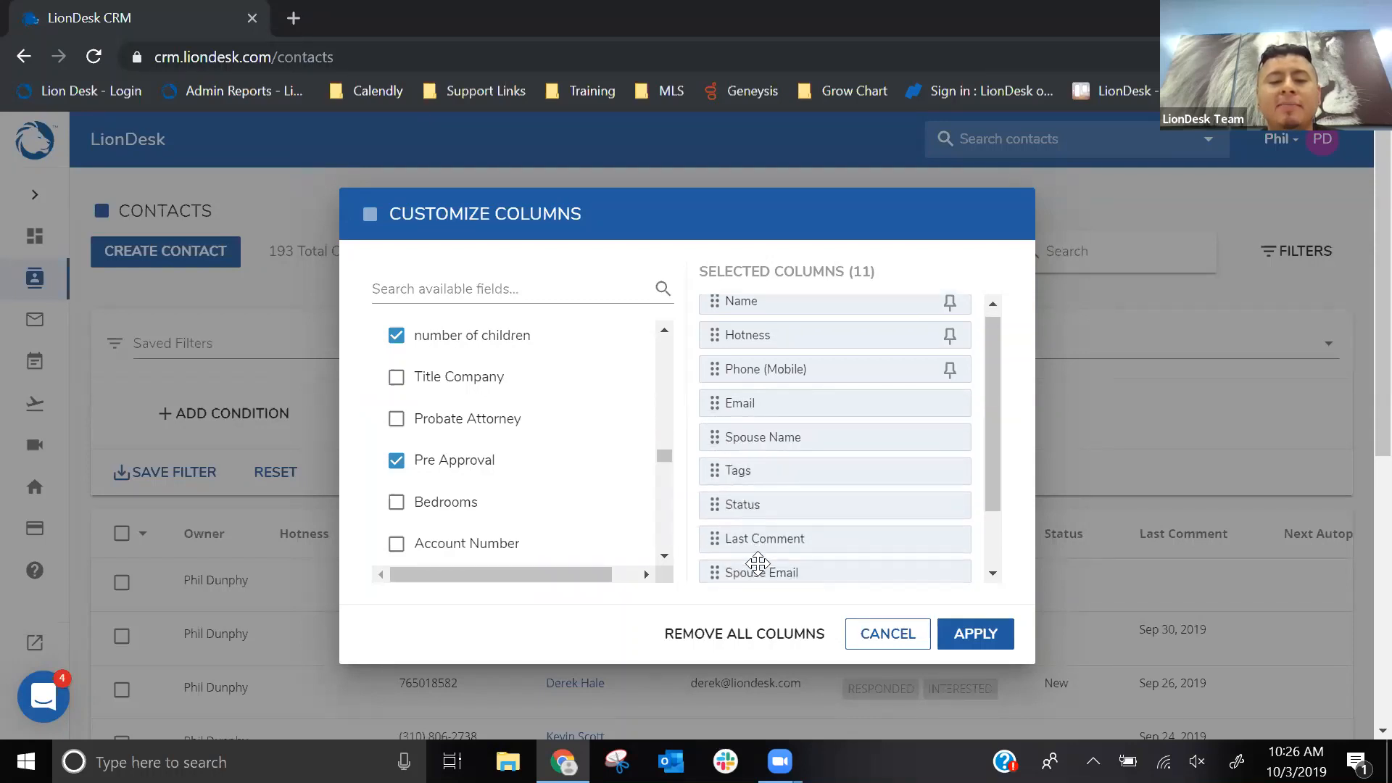
left_click_drag(760, 572, 750, 467)
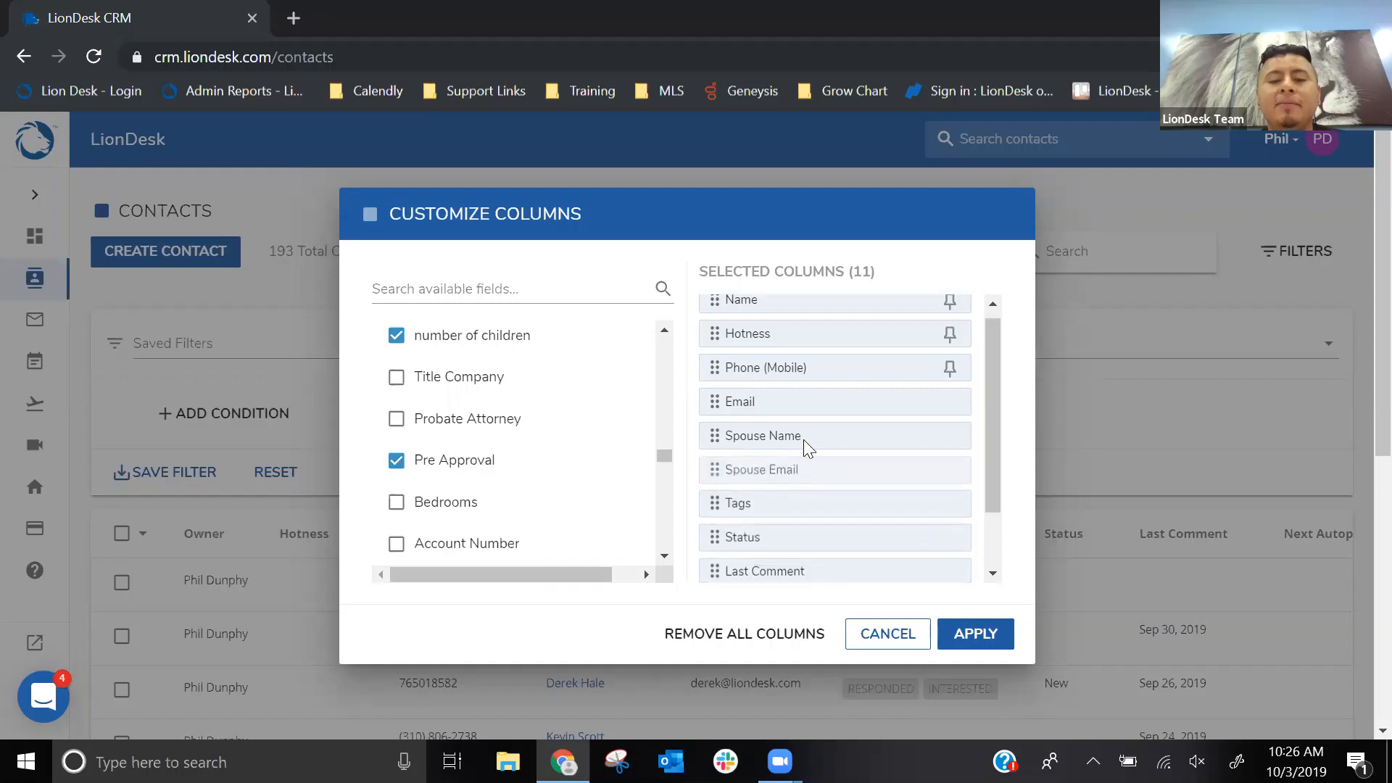
scroll(805, 441, "down", 2)
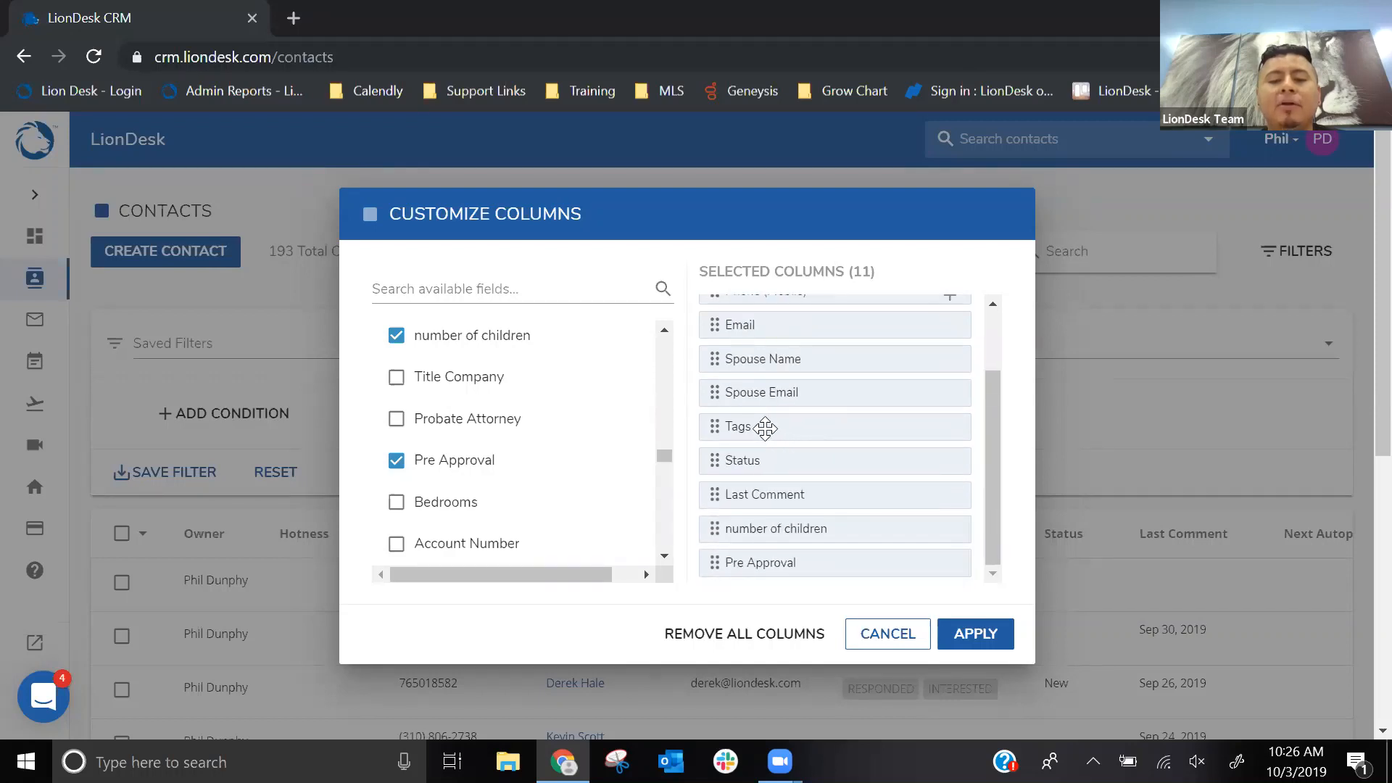
left_click_drag(774, 530, 761, 432)
left_click_drag(779, 563, 769, 462)
left_click_drag(770, 520, 761, 491)
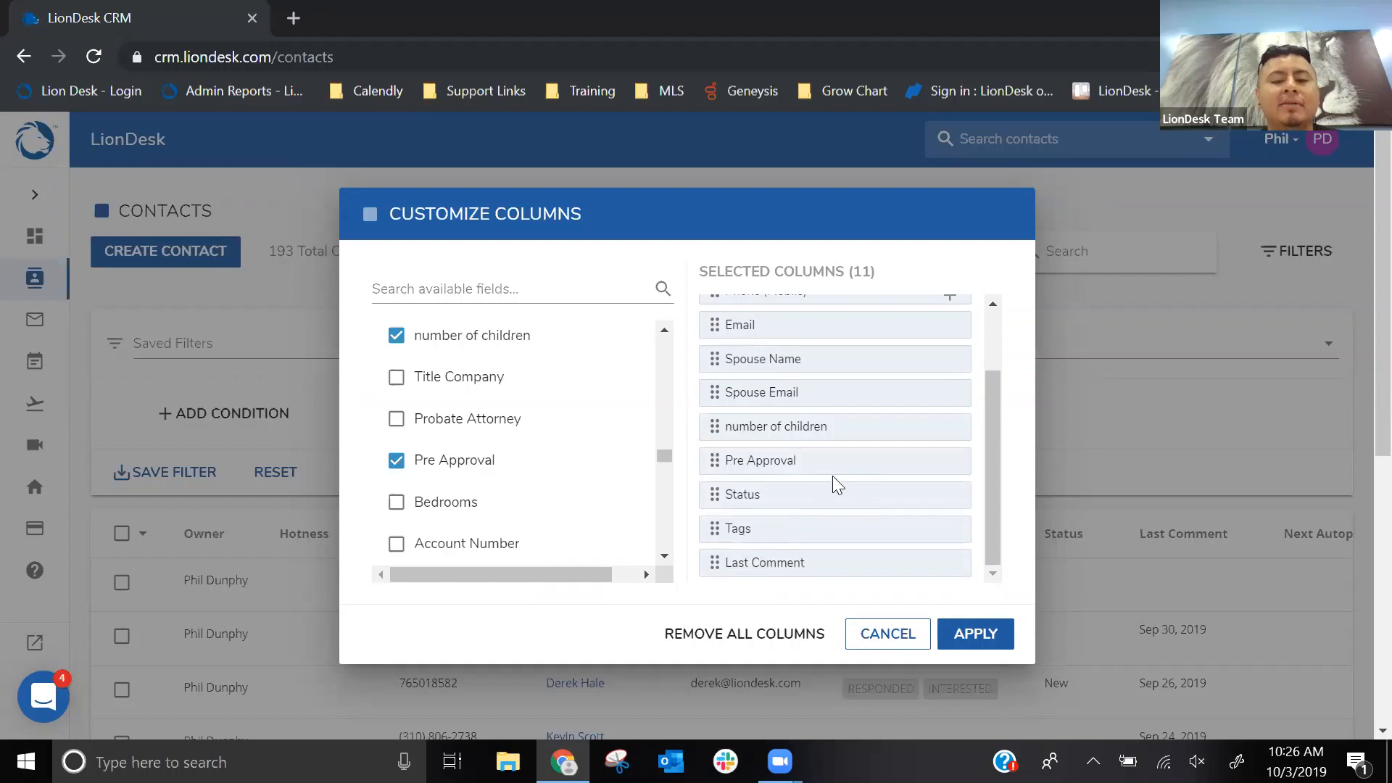
- Check the pin options for the Name, Hotness and Phone (Mobile) columns
scroll(832, 479, "up", 2)
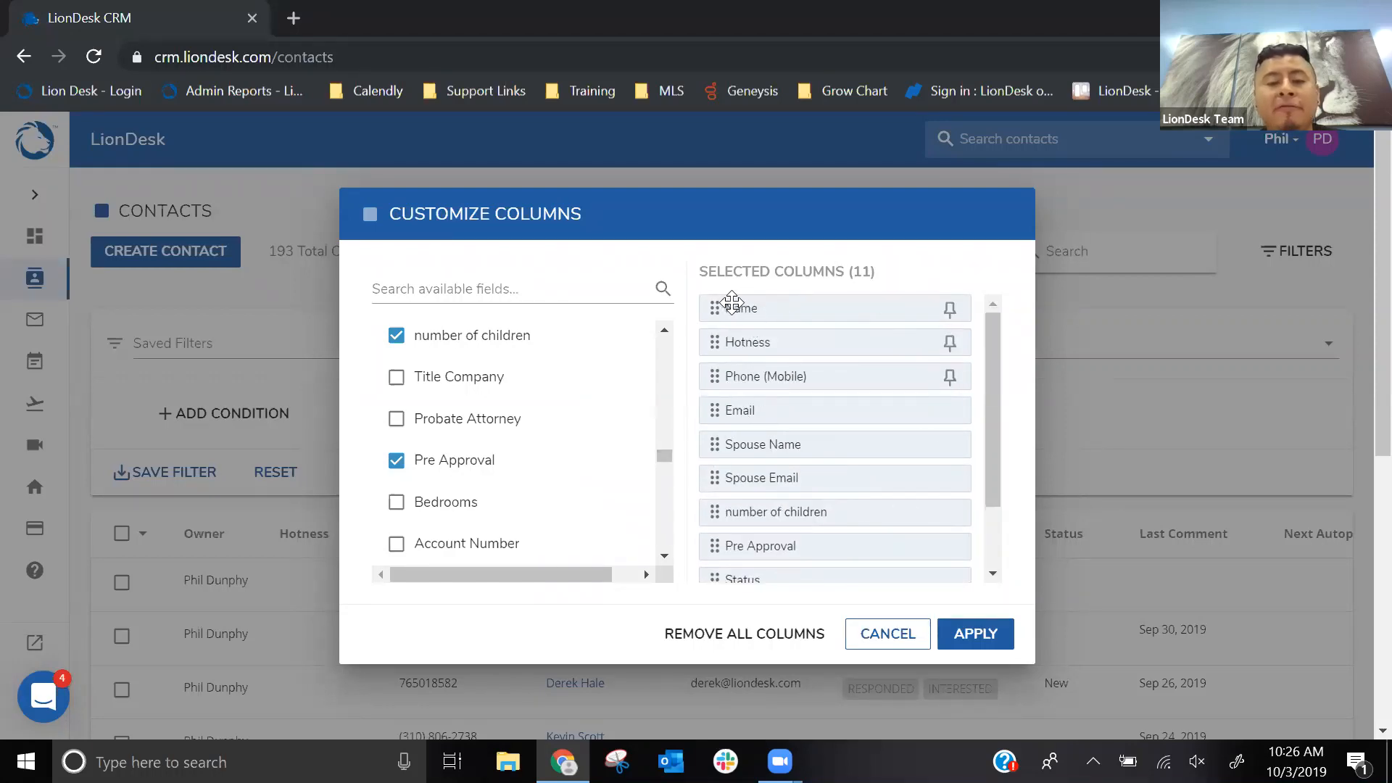
key("ctrl")
left_click(948, 310)
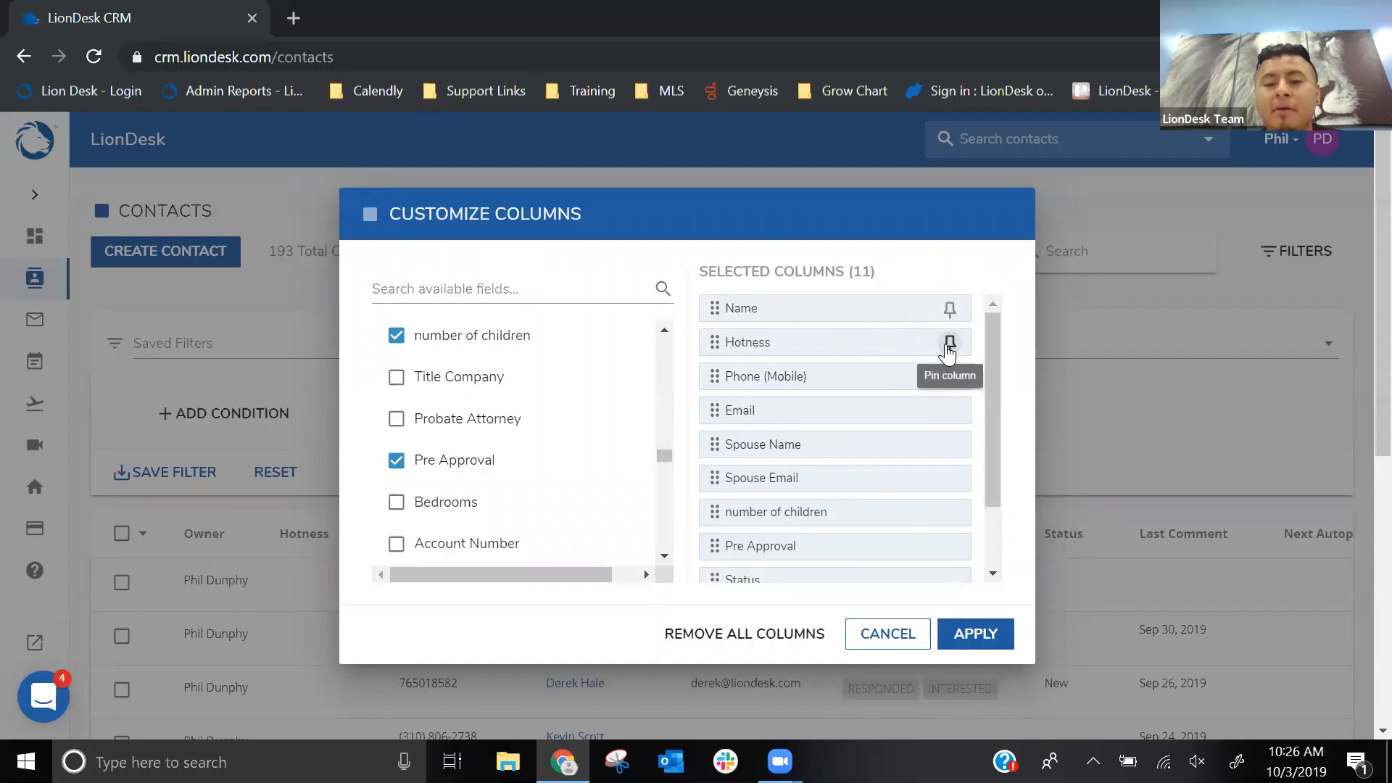
left_click(949, 343)
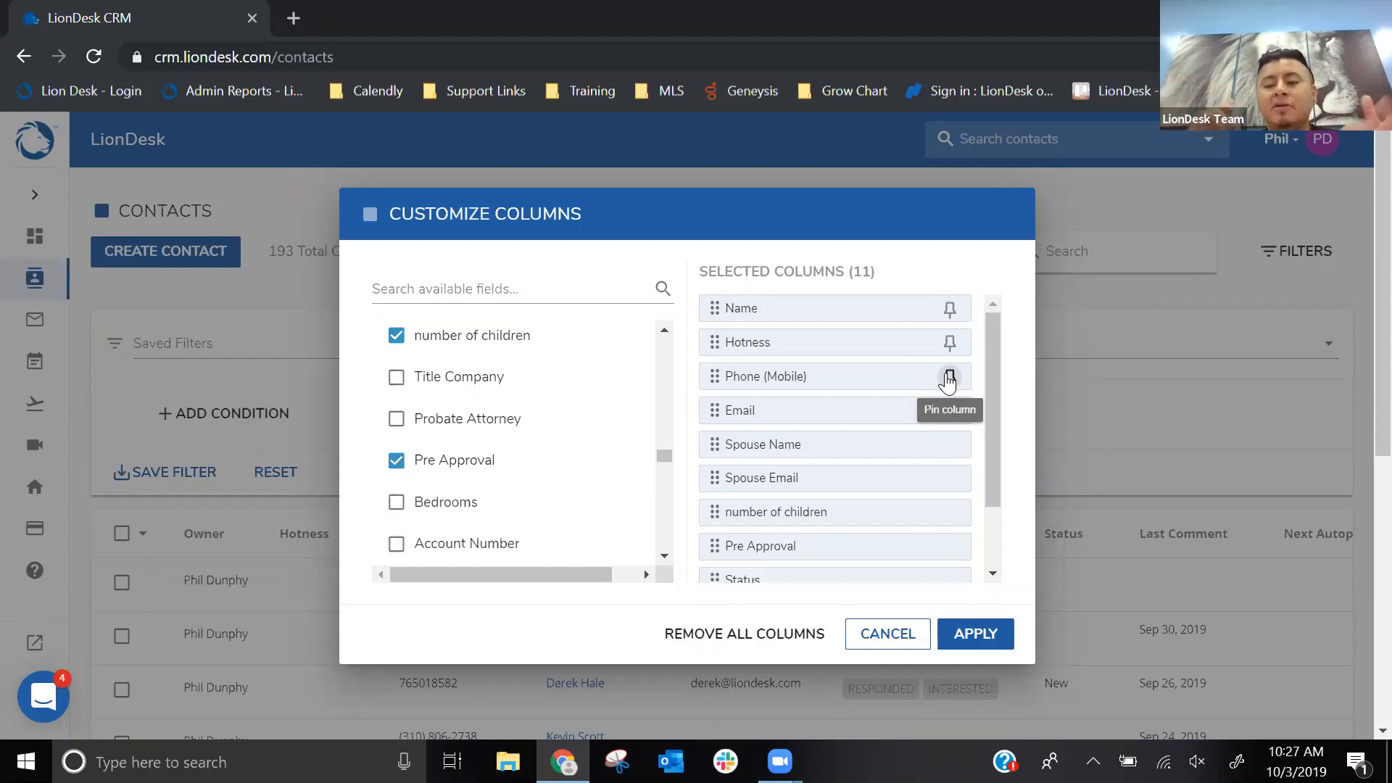
left_click(948, 378)
left_click(865, 281)
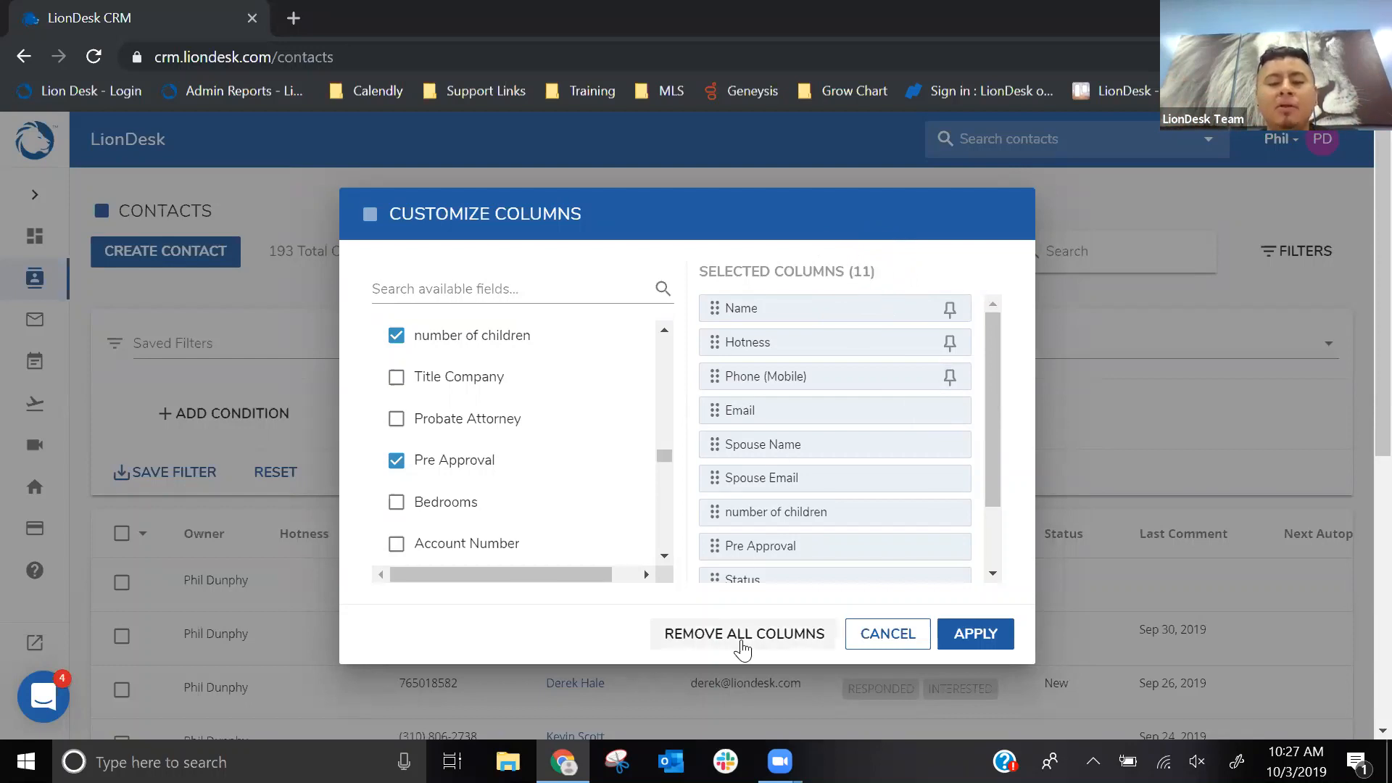
- Apply the customized column layout and look over the new columns in the contacts list
left_click(970, 645)
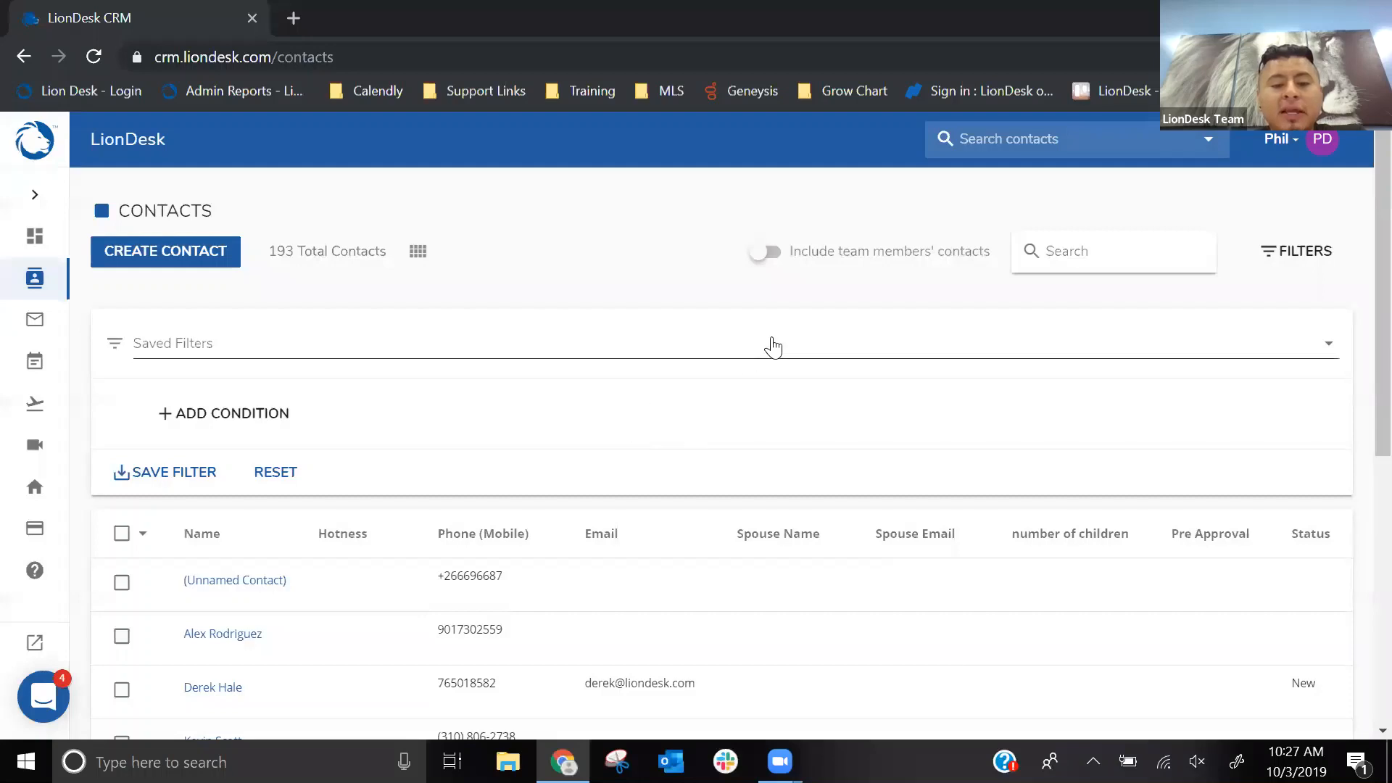
scroll(773, 347, "down", 3)
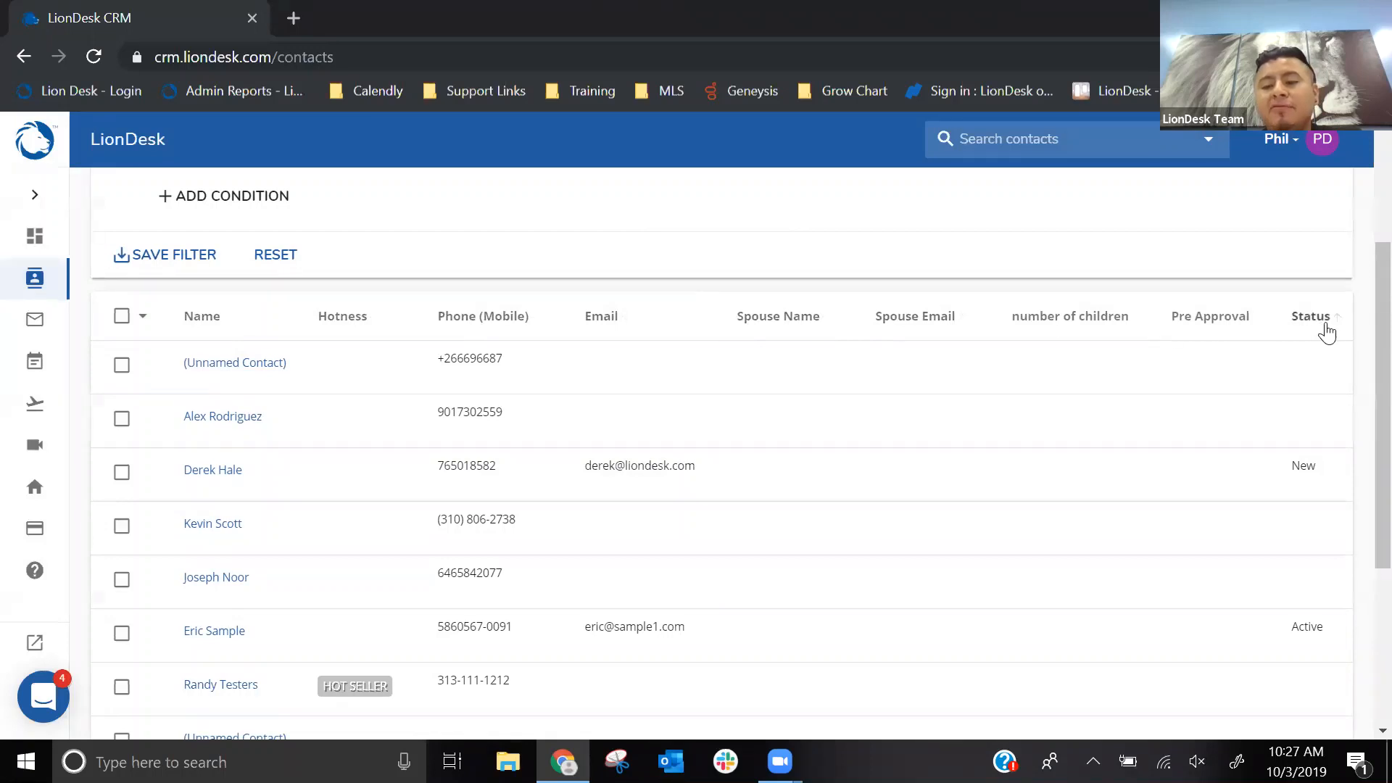
scroll(665, 317, "down", 4)
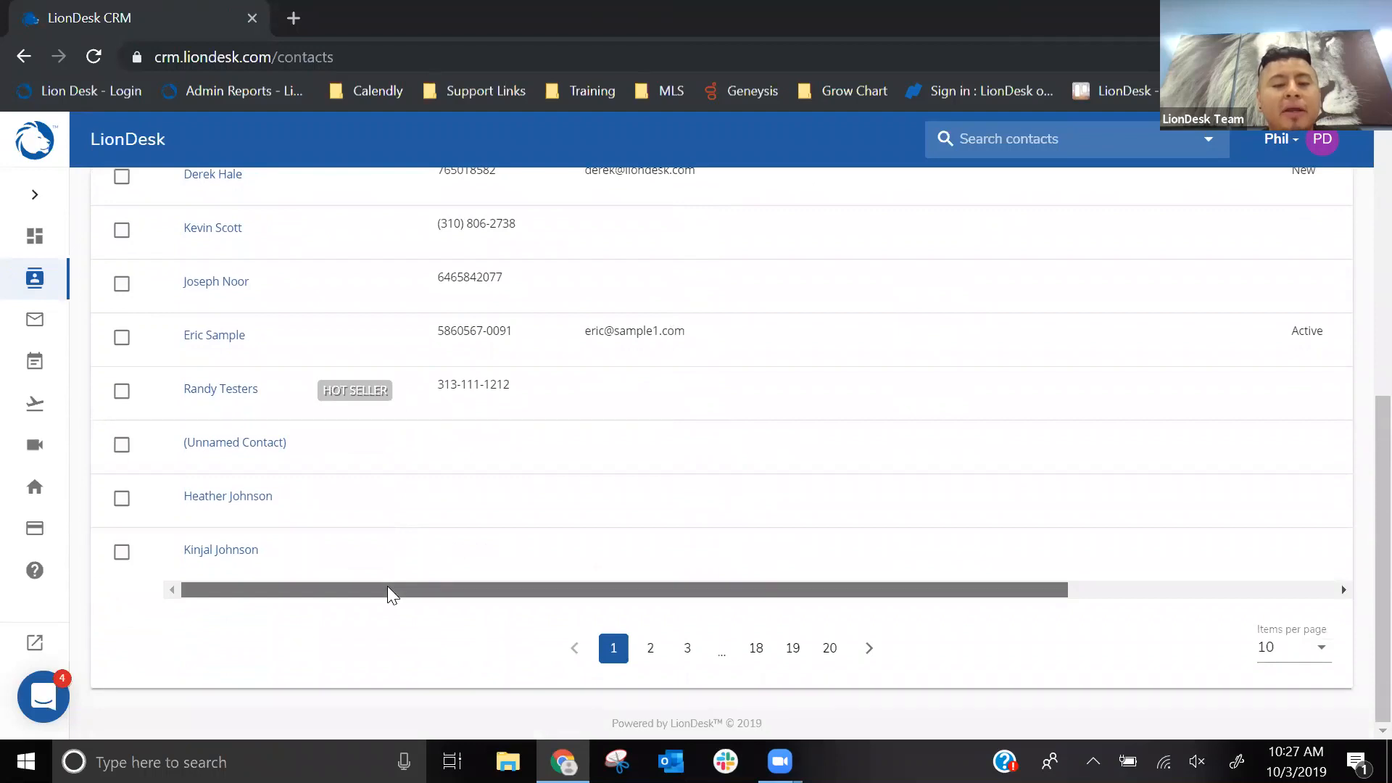
left_click_drag(388, 587, 367, 553)
scroll(463, 497, "up", 4)
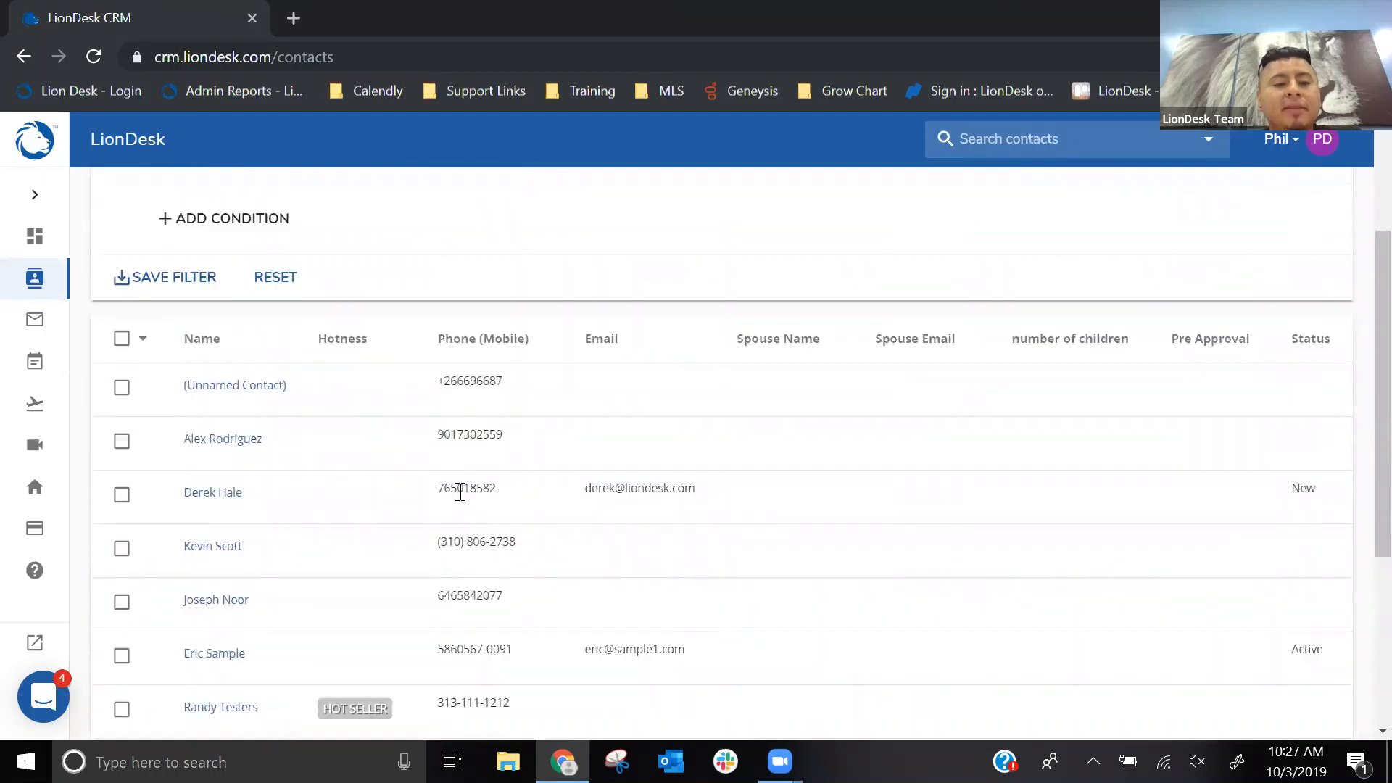
scroll(460, 492, "up", 3)
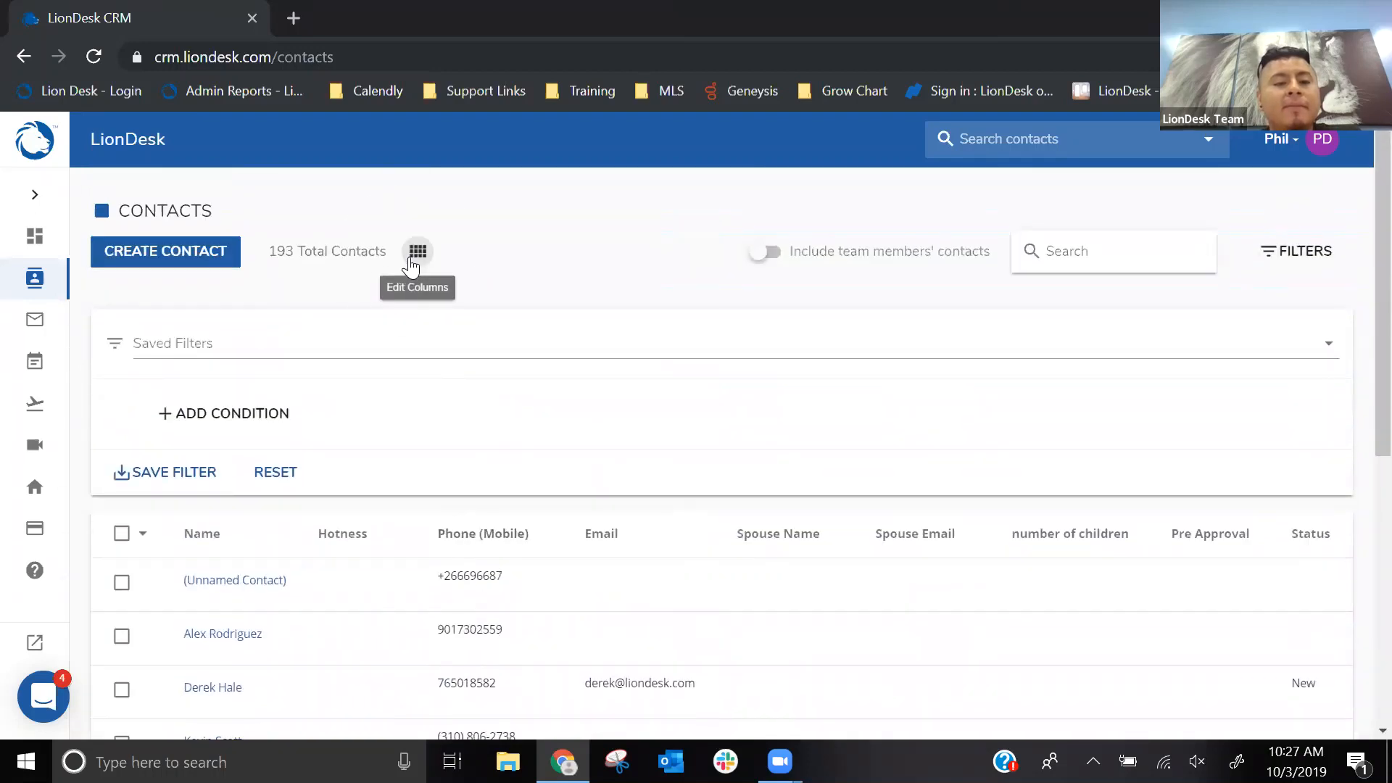
- Pin the Name, Hotness and Phone (Mobile) columns and apply the change to the contacts list
left_click(410, 261)
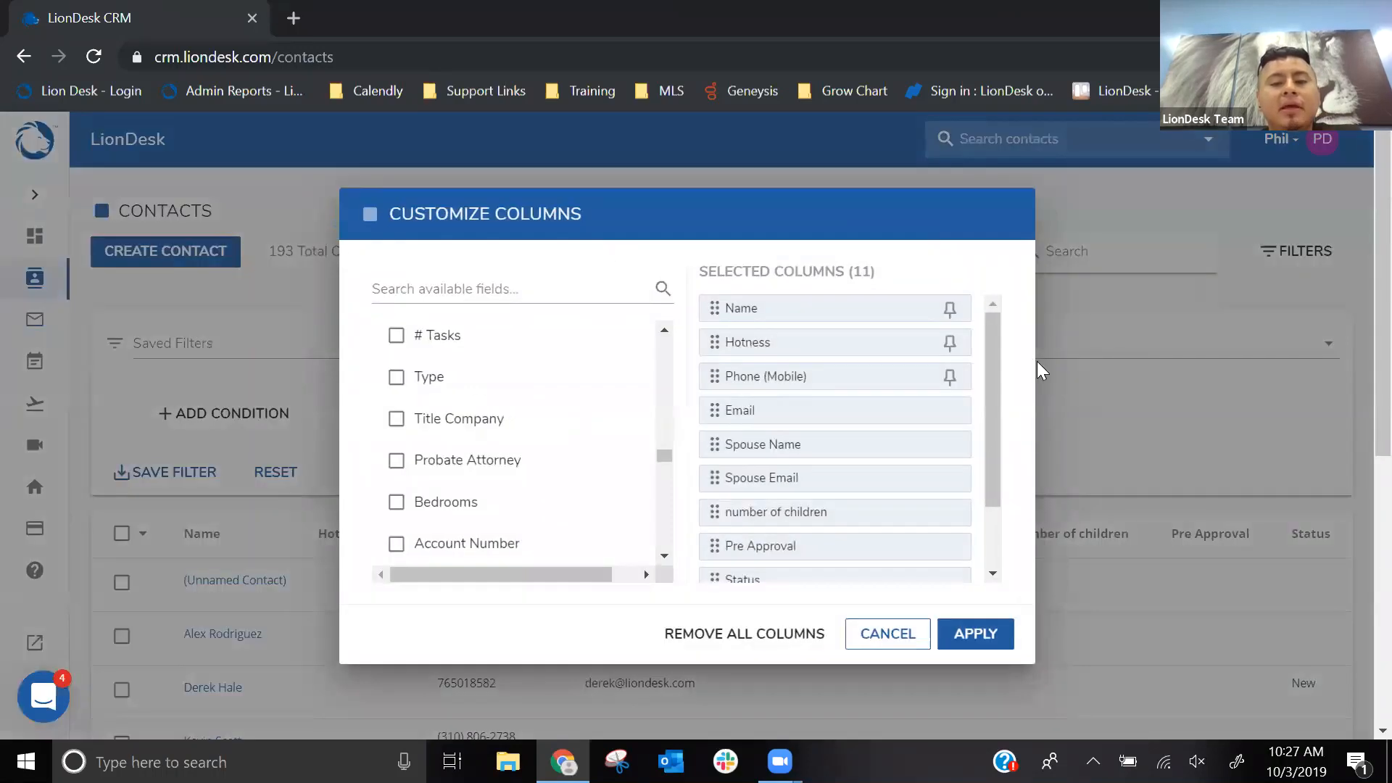
left_click(951, 312)
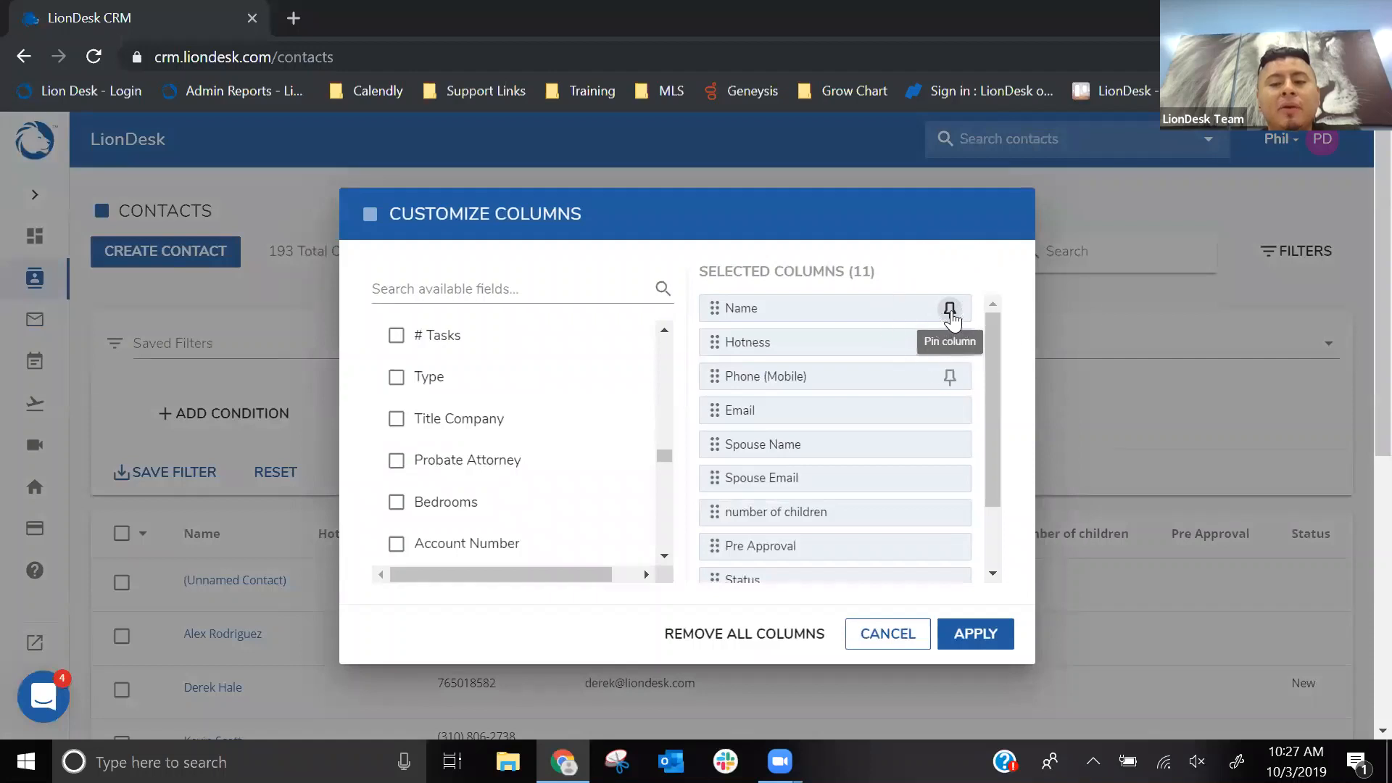
left_click(950, 342)
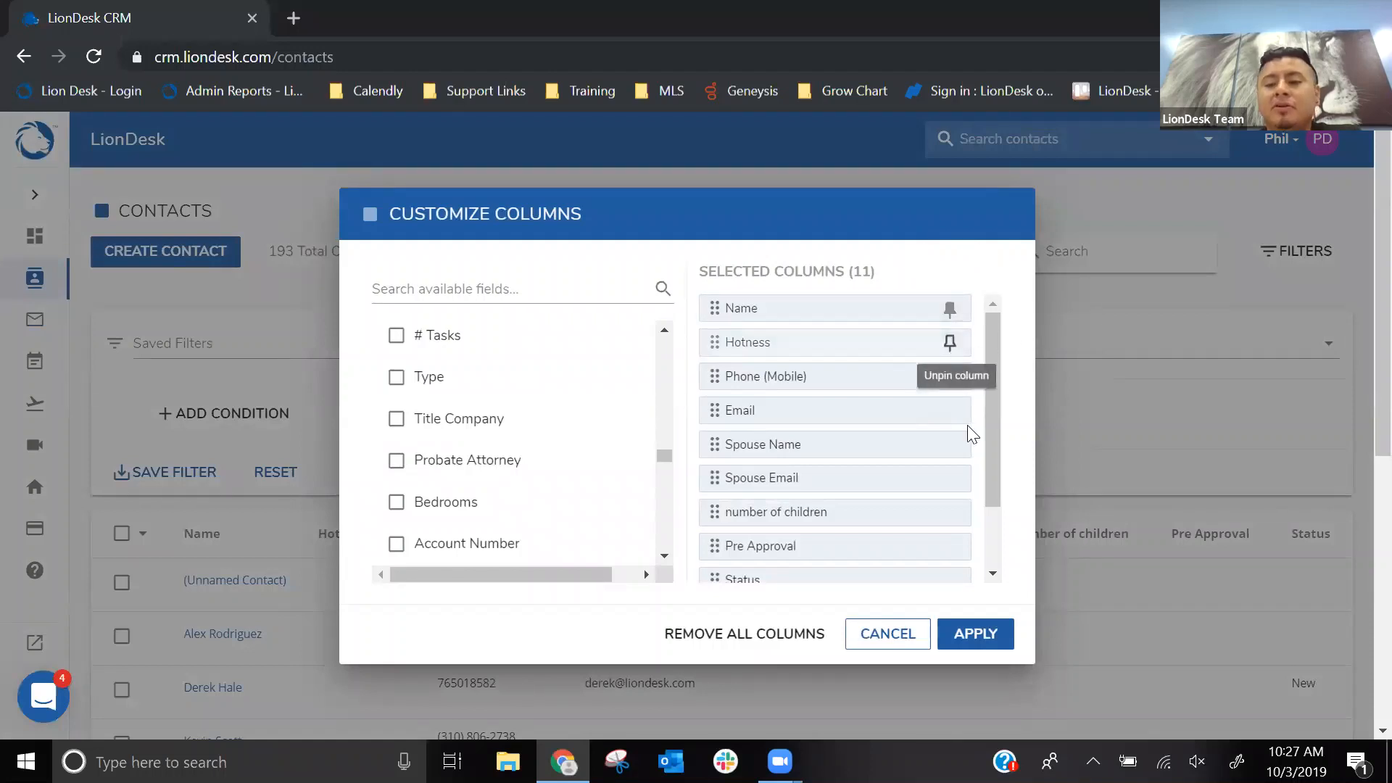
left_click(950, 378)
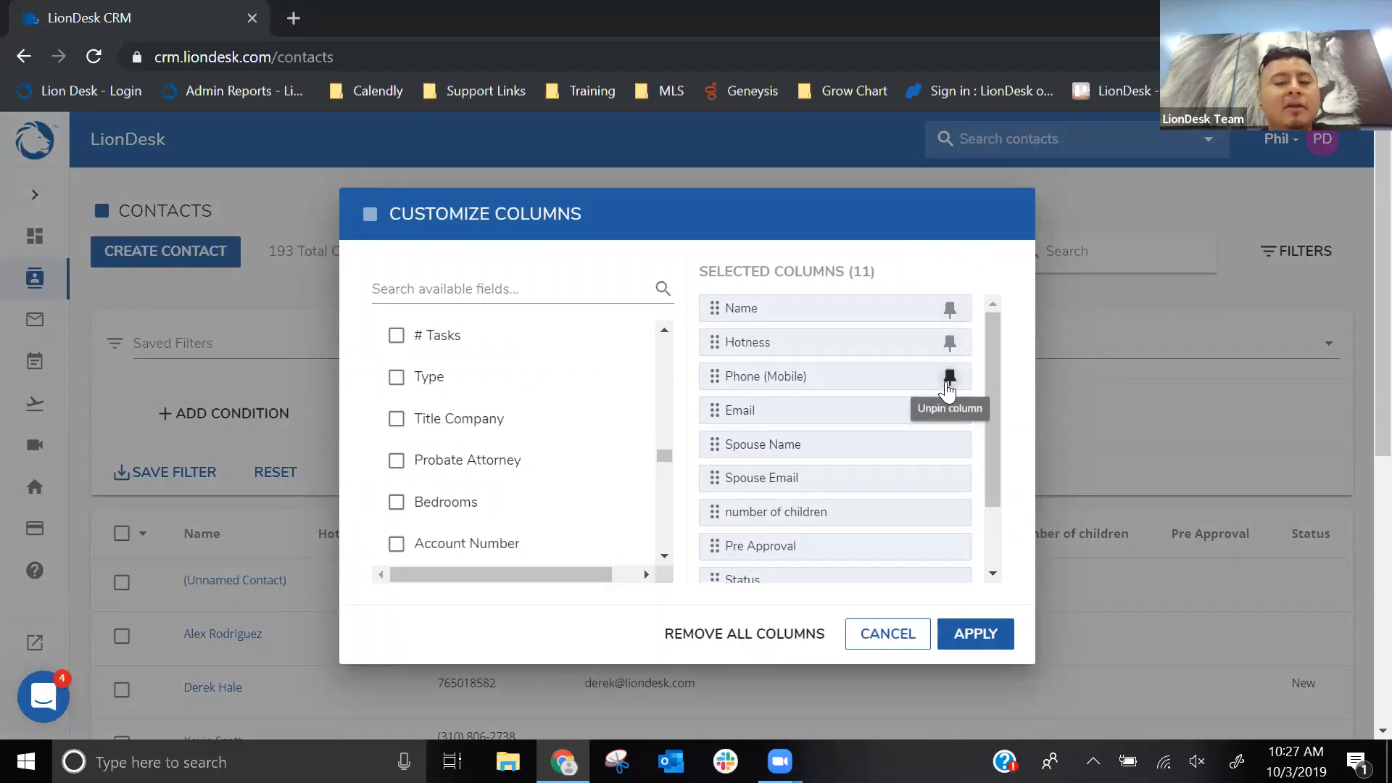
left_click(976, 633)
- Examine how the pinned columns and the remaining scrollable columns are laid out in the contacts list
scroll(598, 321, "down", 7)
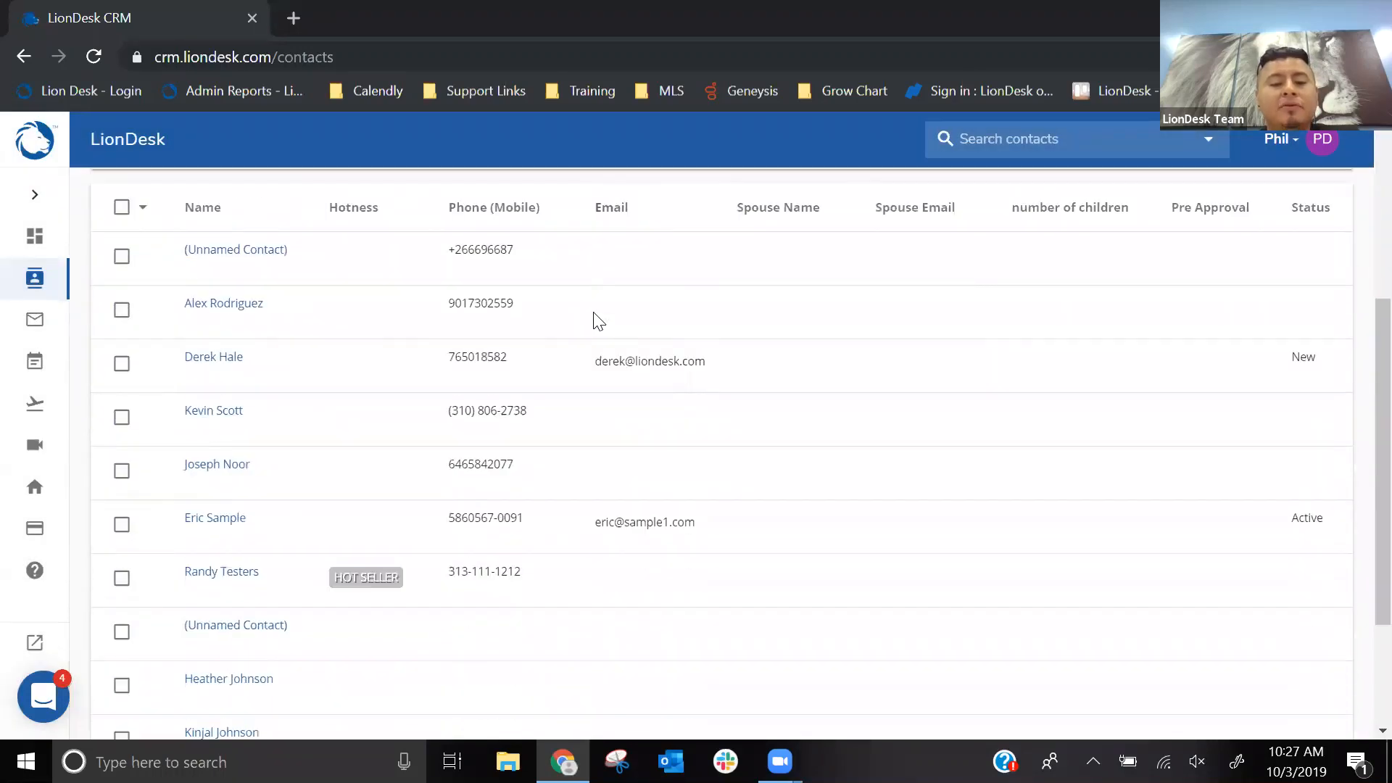
left_click(652, 589)
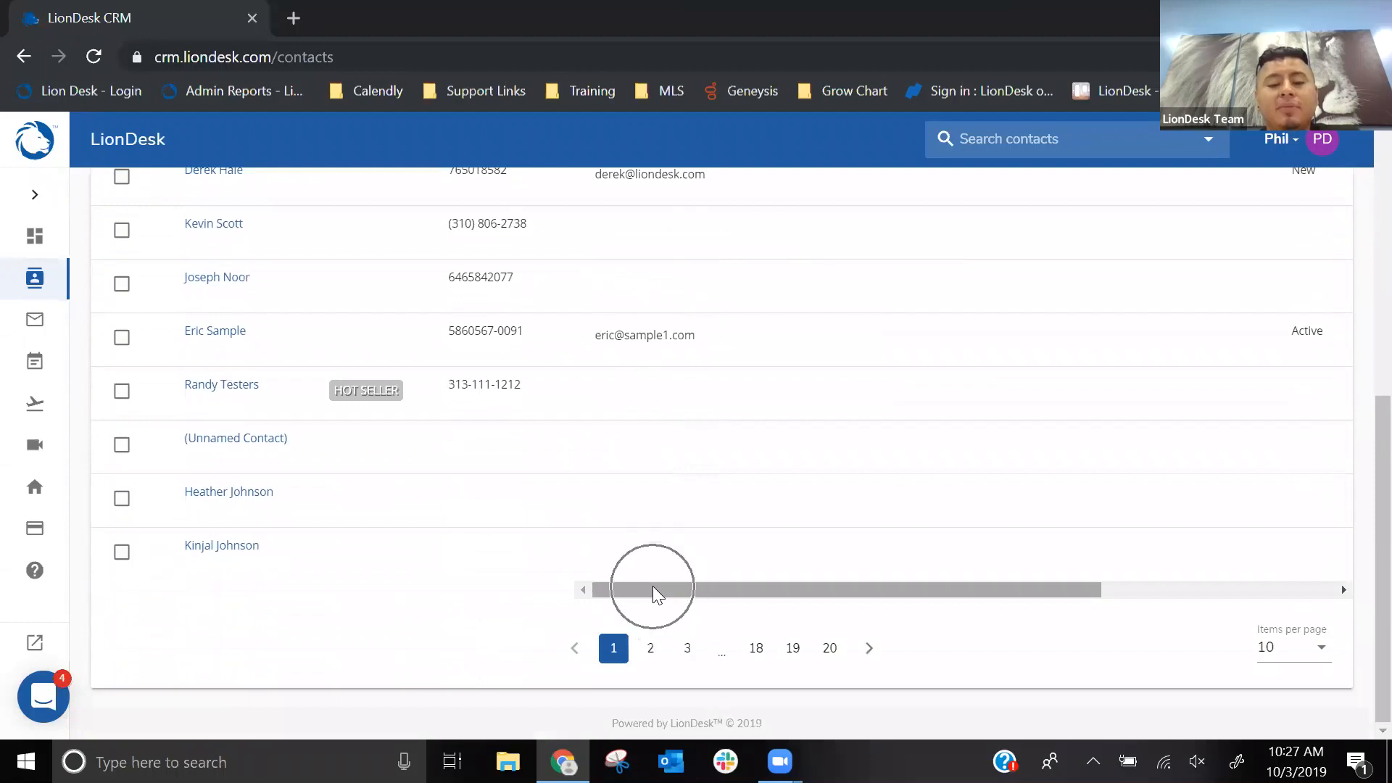
scroll(653, 591, "up", 2)
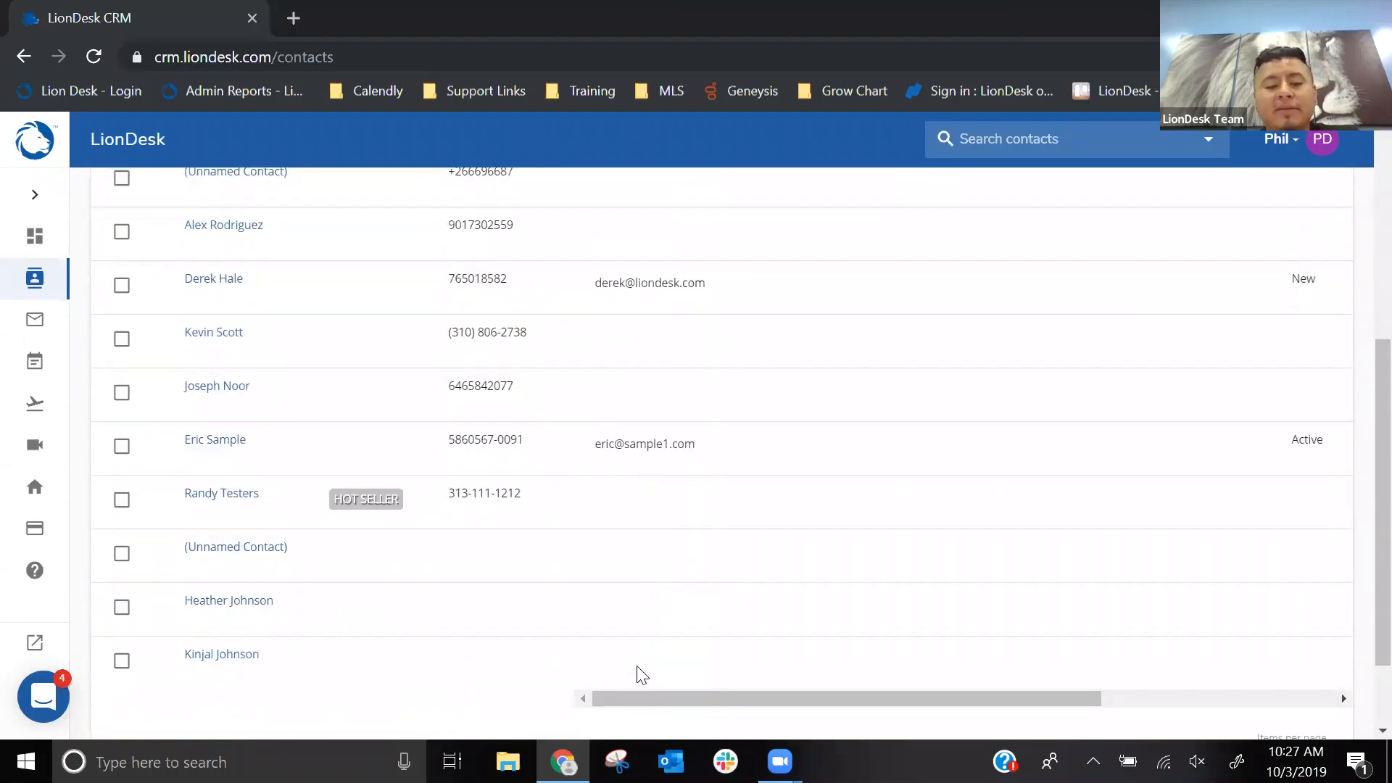
mouse_move(629, 692)
left_mouse_down()
mouse_move(818, 705)
mouse_move(752, 711)
mouse_move(617, 673)
left_mouse_up()
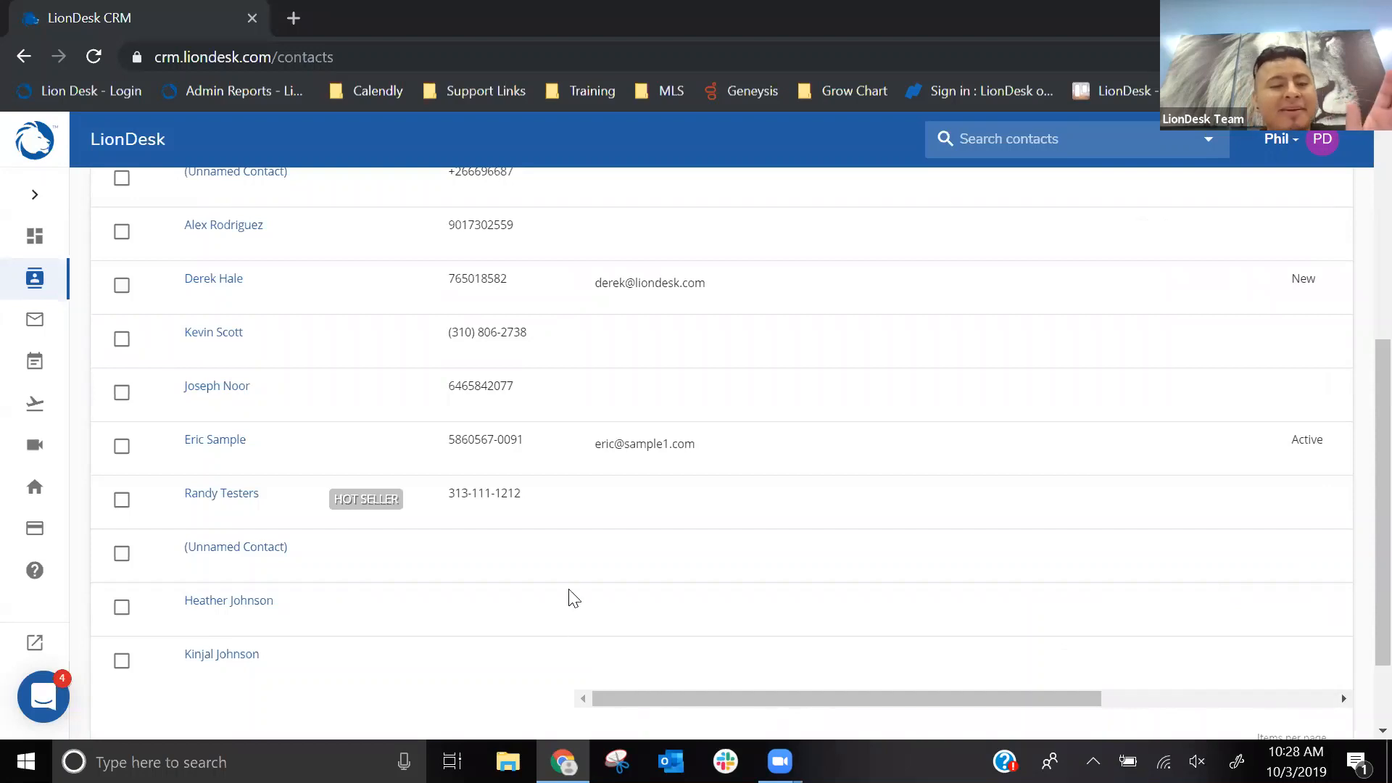
scroll(520, 547, "up", 2)
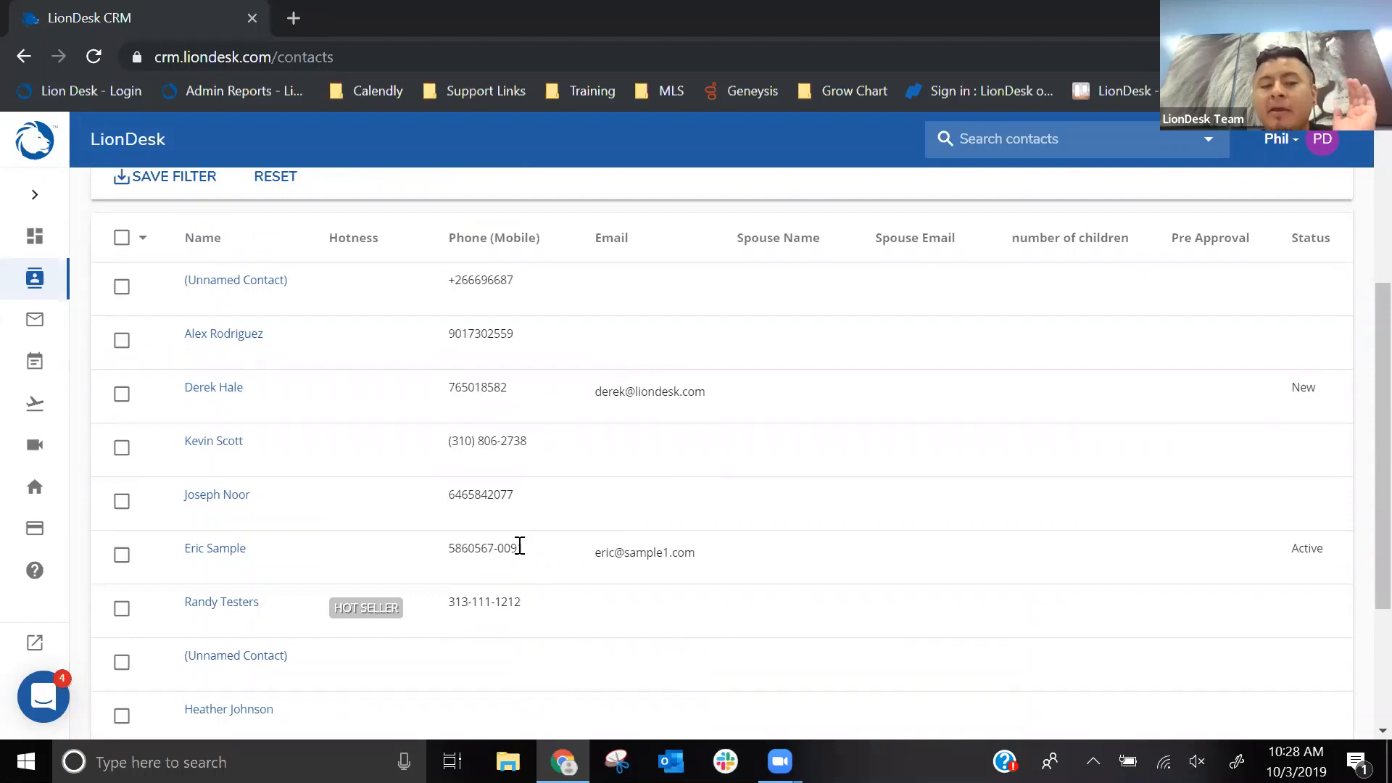
scroll(565, 542, "up", 4)
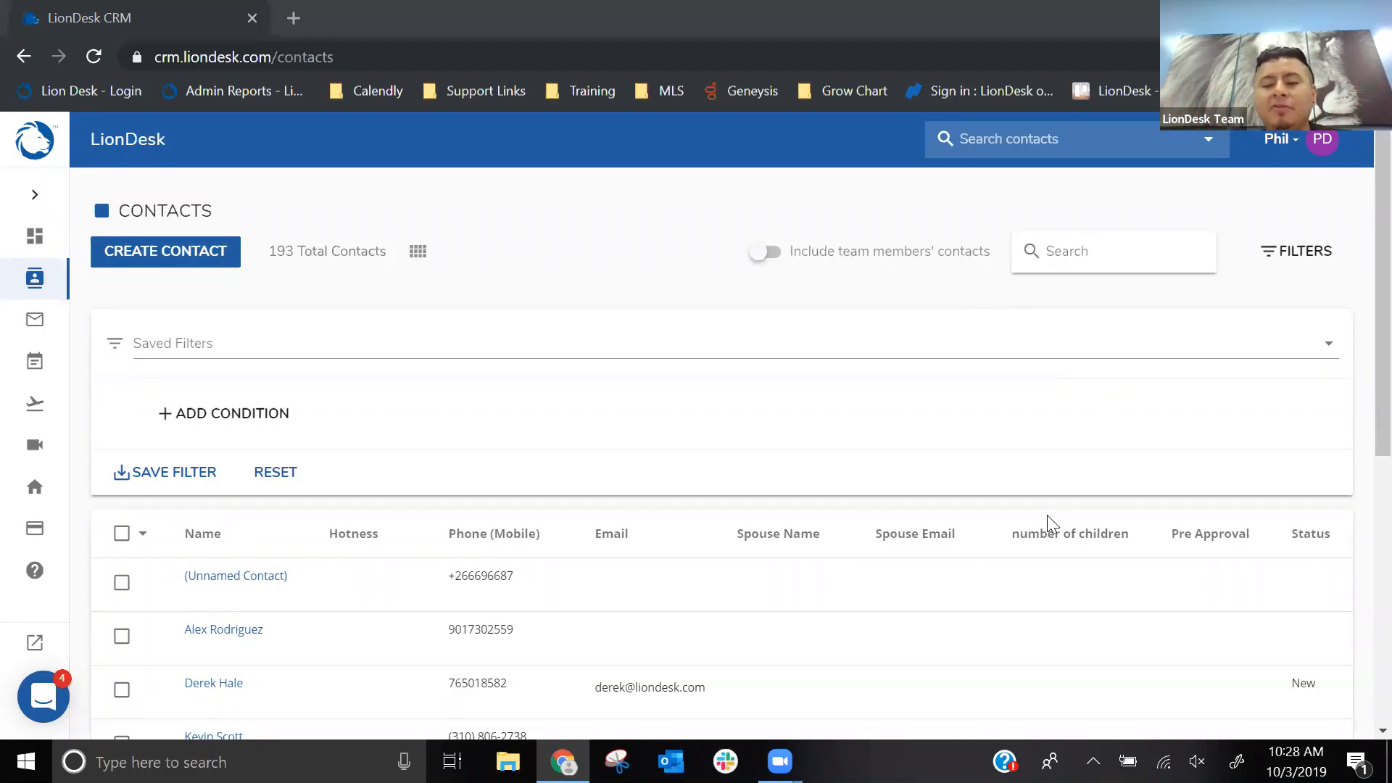
left_click(1207, 540)
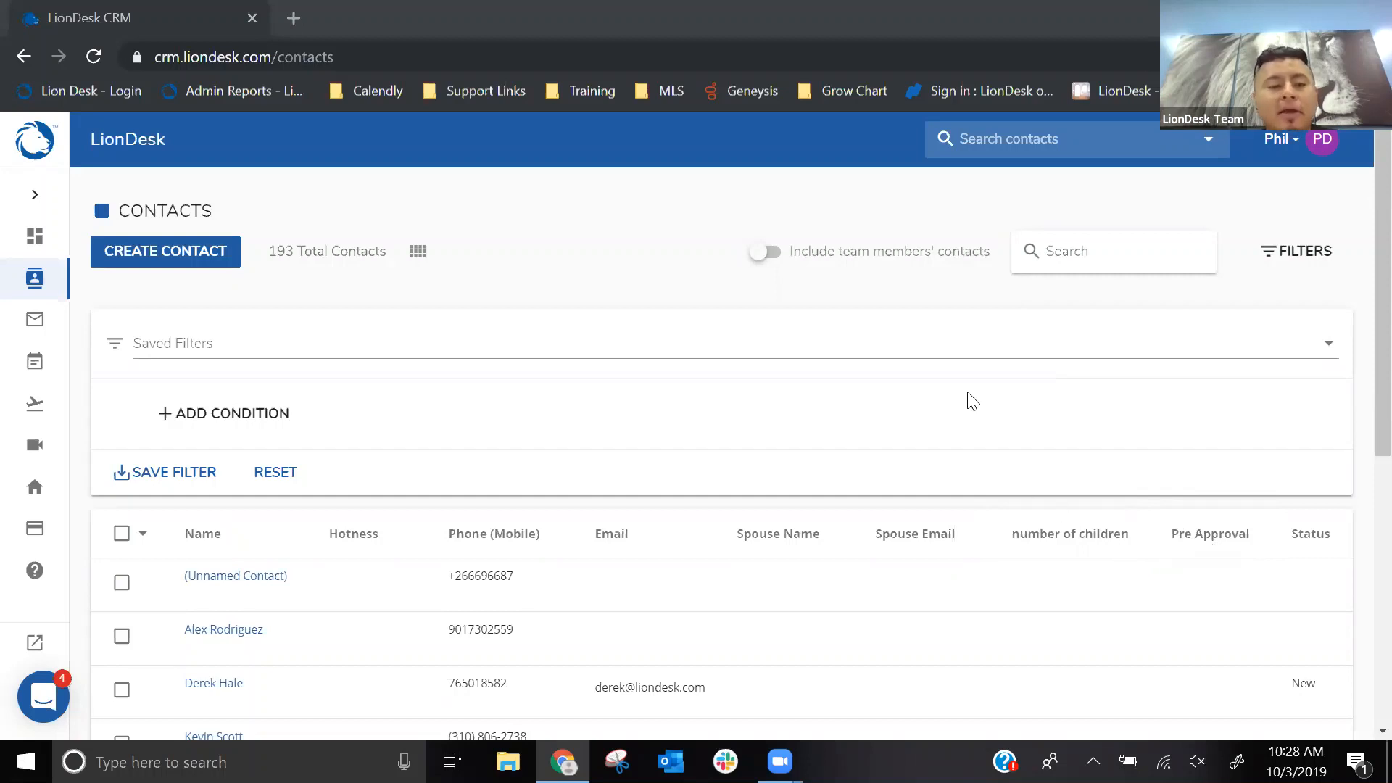
- Open the account settings and go to the Custom Contact Fields section
left_click(1301, 150)
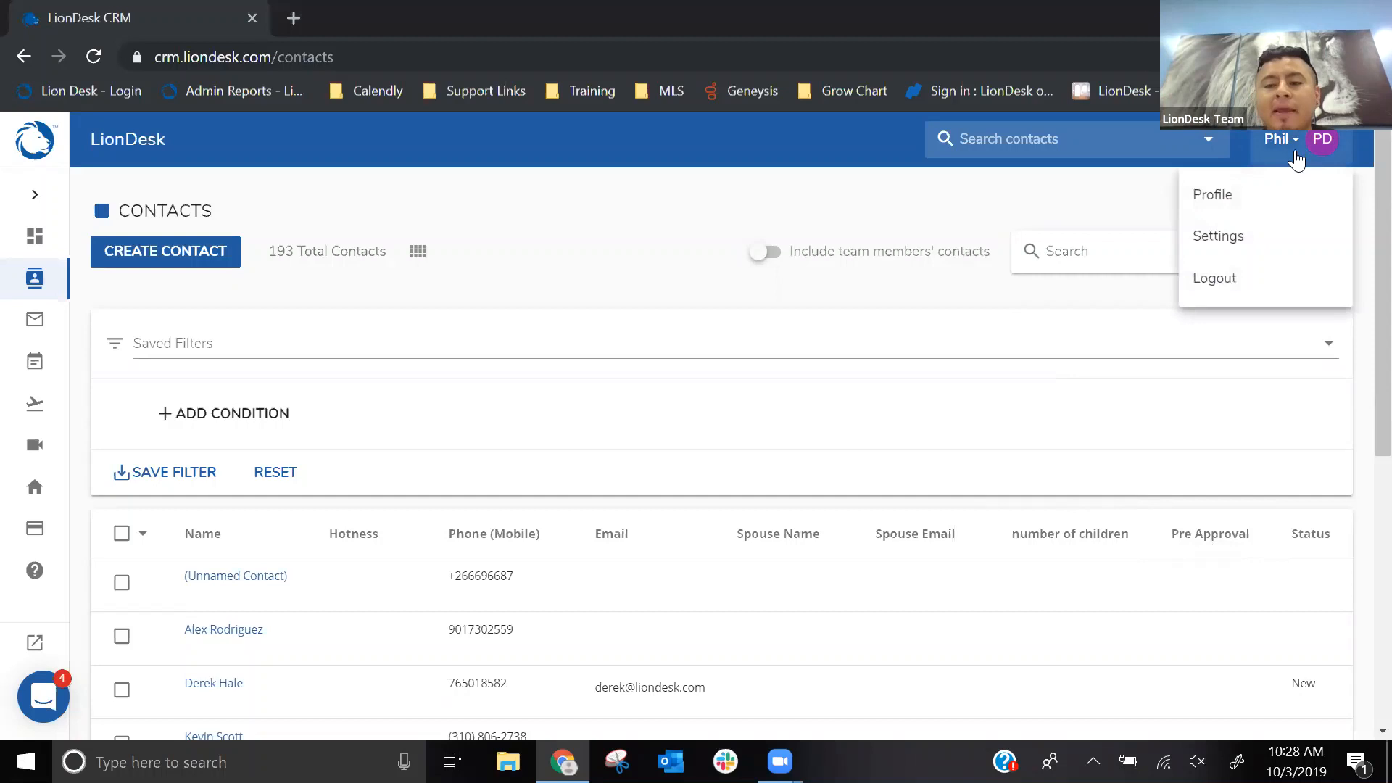
left_click(1207, 233)
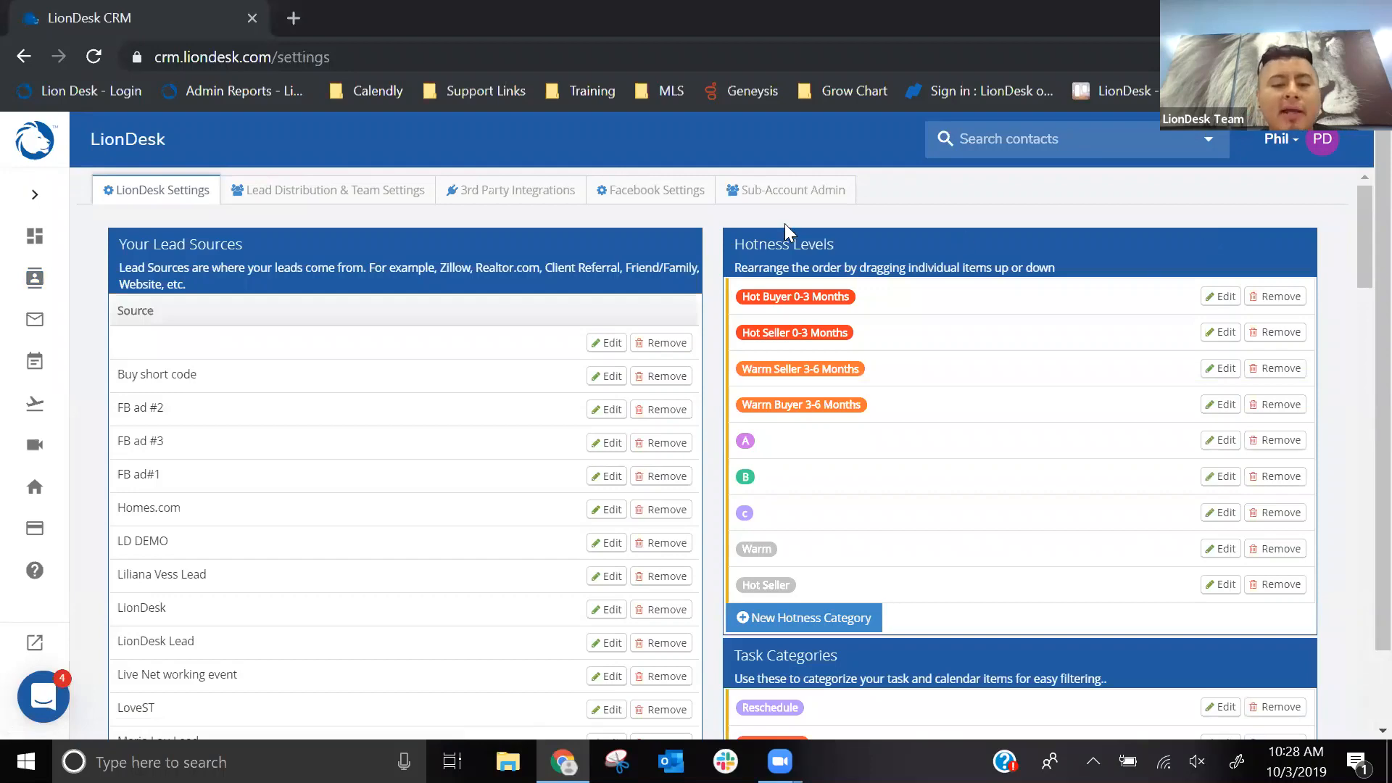
scroll(616, 268, "down", 6)
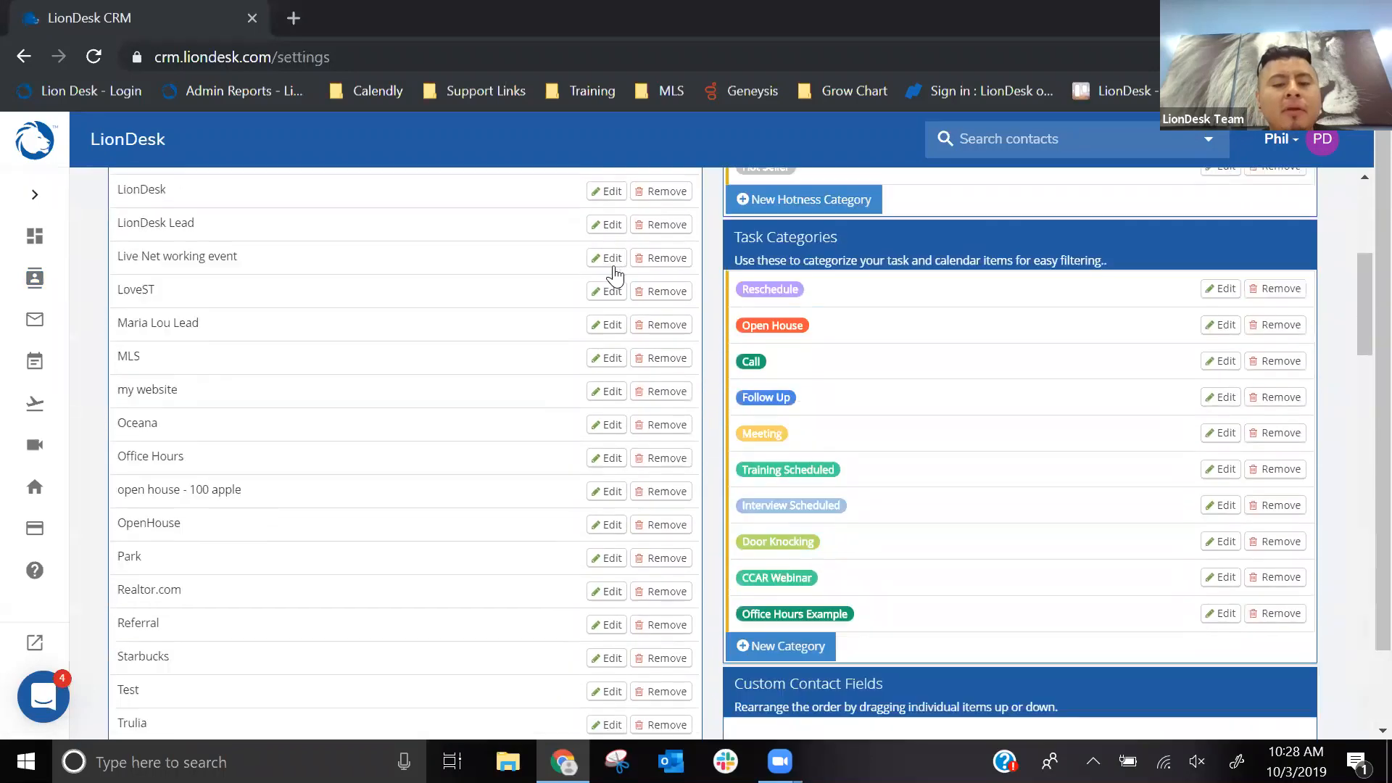
scroll(614, 275, "down", 5)
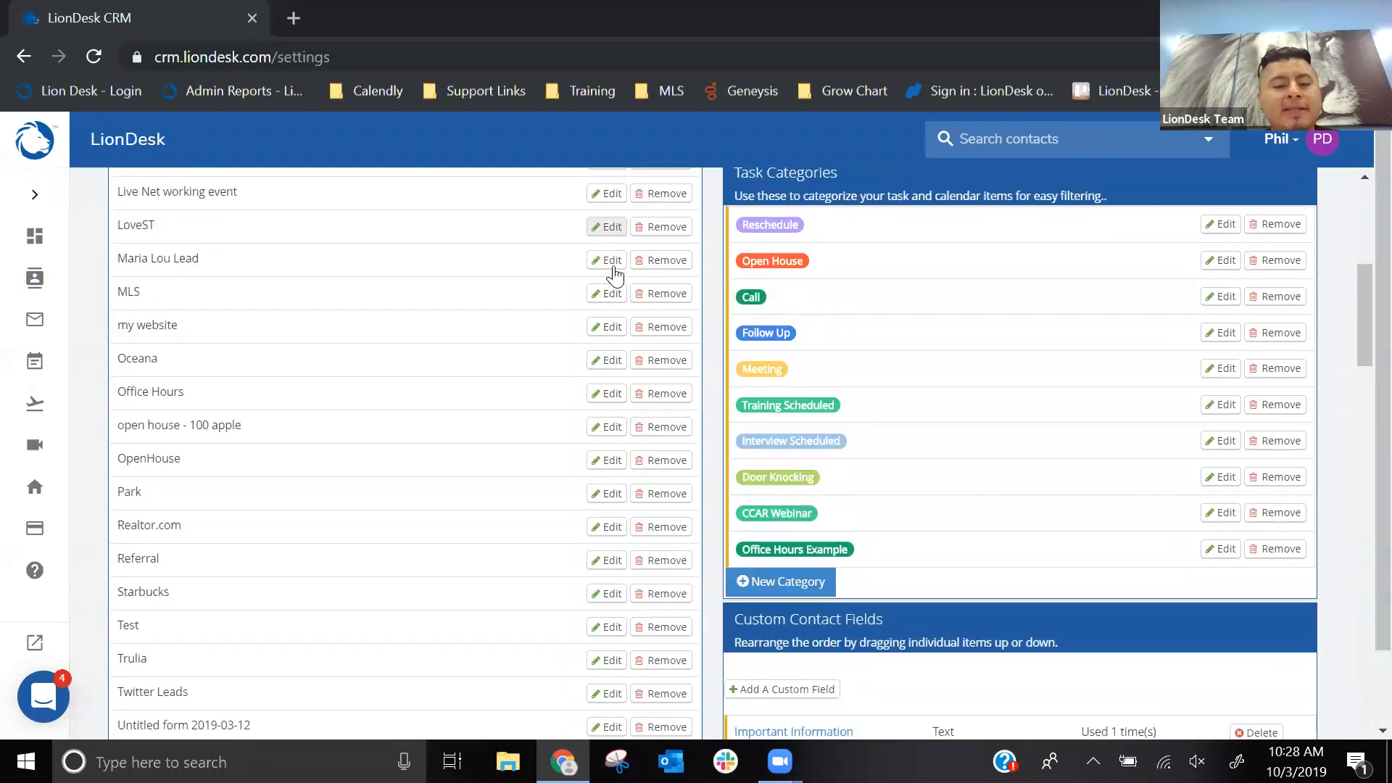
scroll(614, 275, "down", 2)
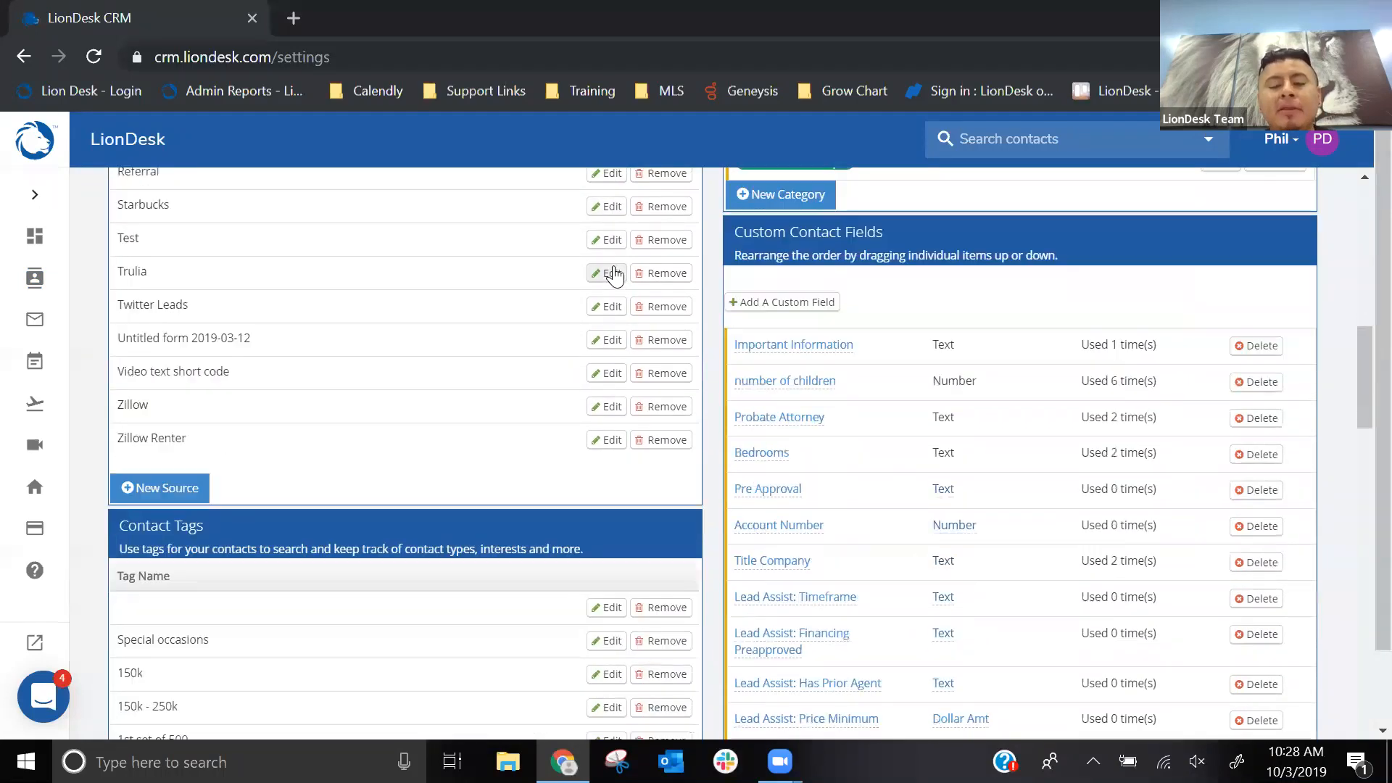
left_click(815, 241)
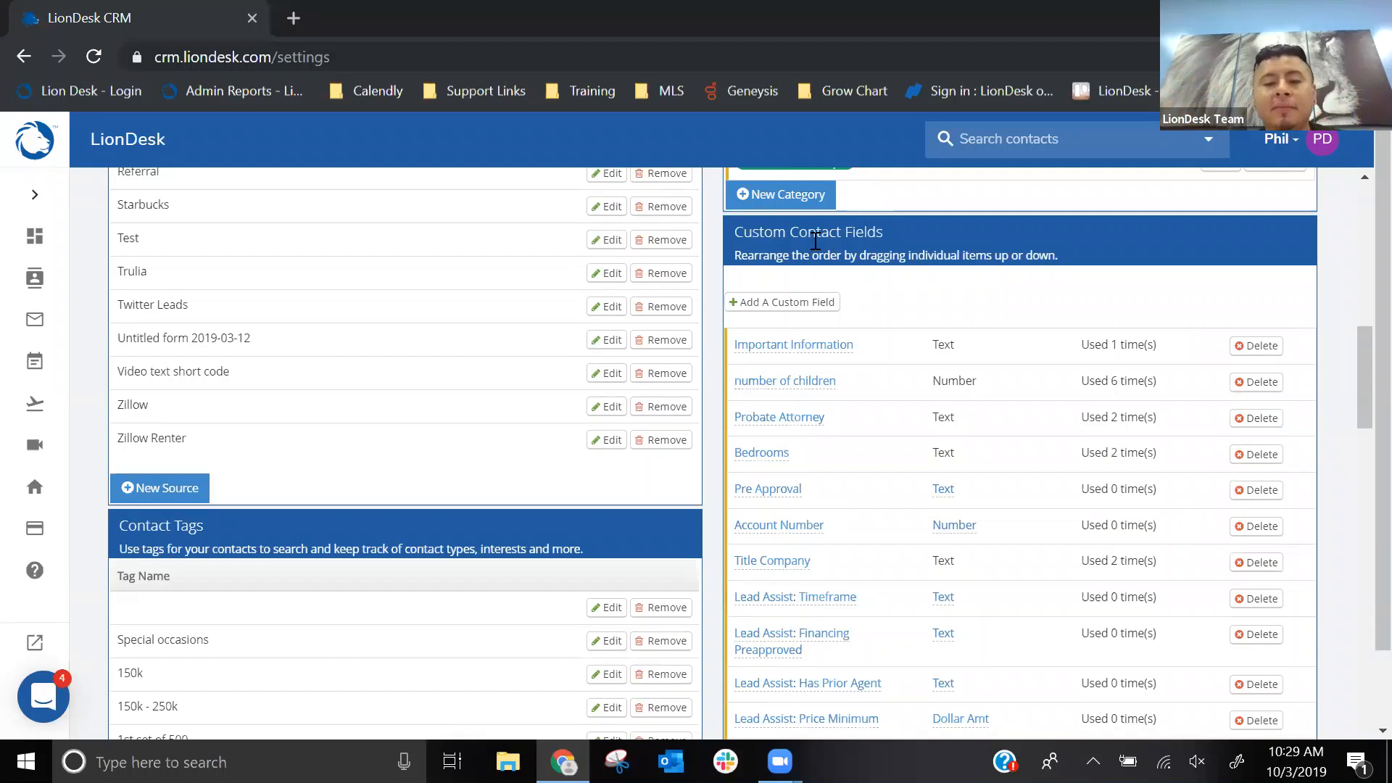
left_click(785, 392)
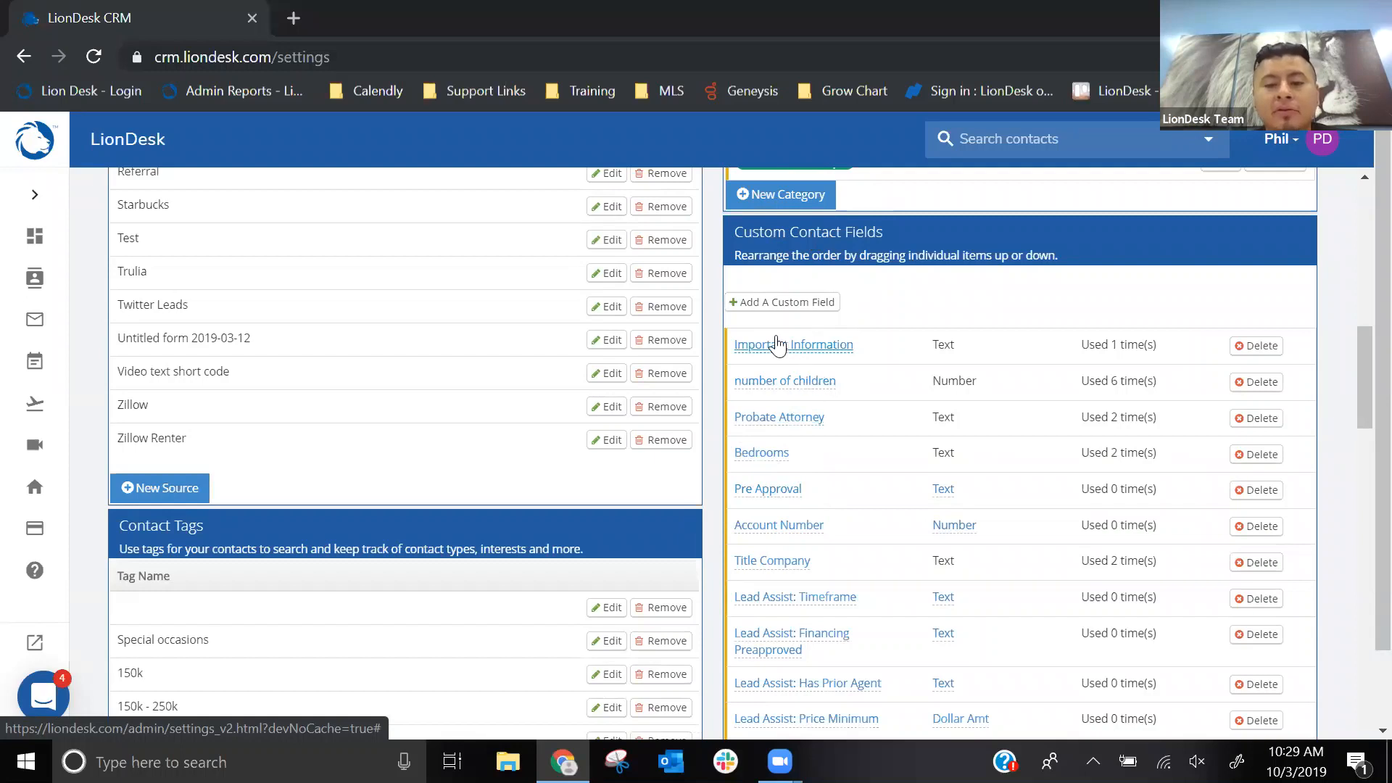
key("ctrl")
key("ctrl")
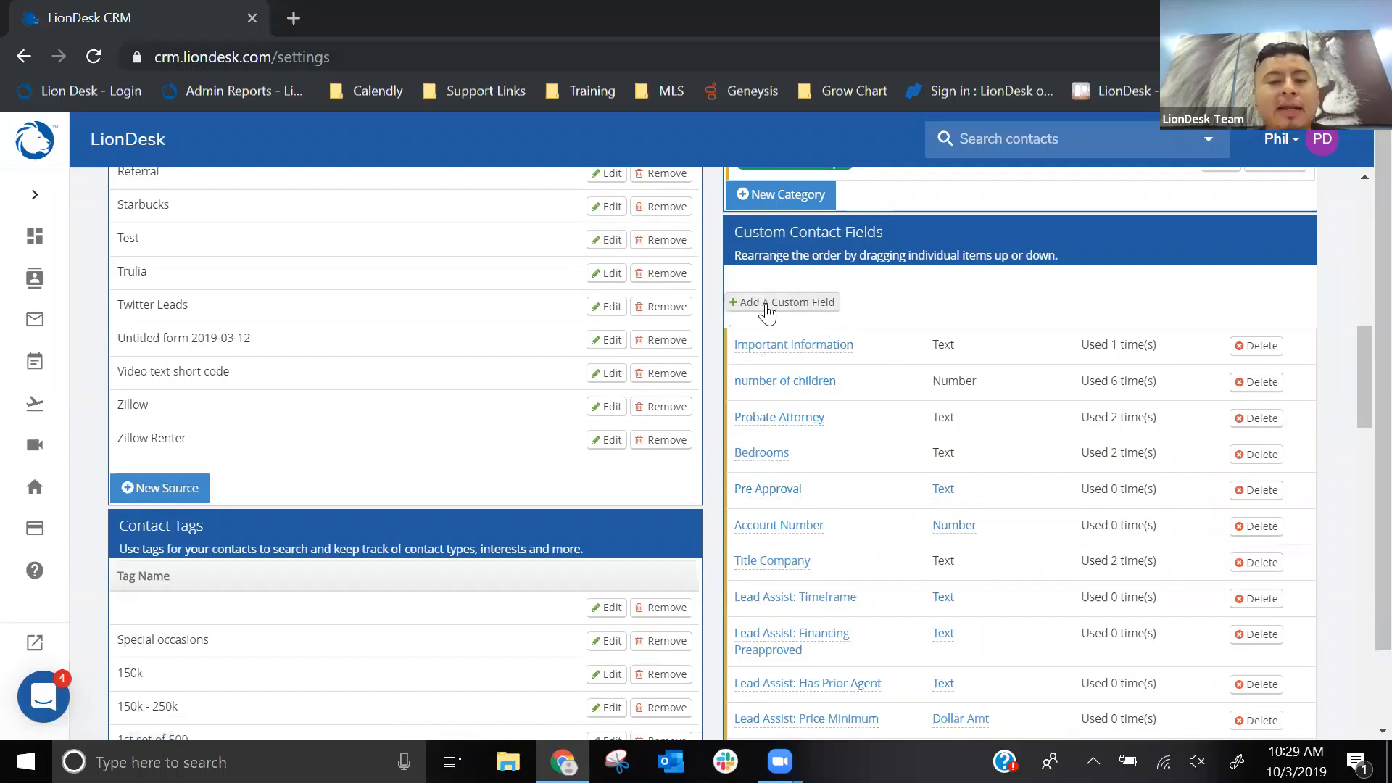
- Start a new custom contact field labelled "Level of Interest" and open its data type choices
left_click(767, 307)
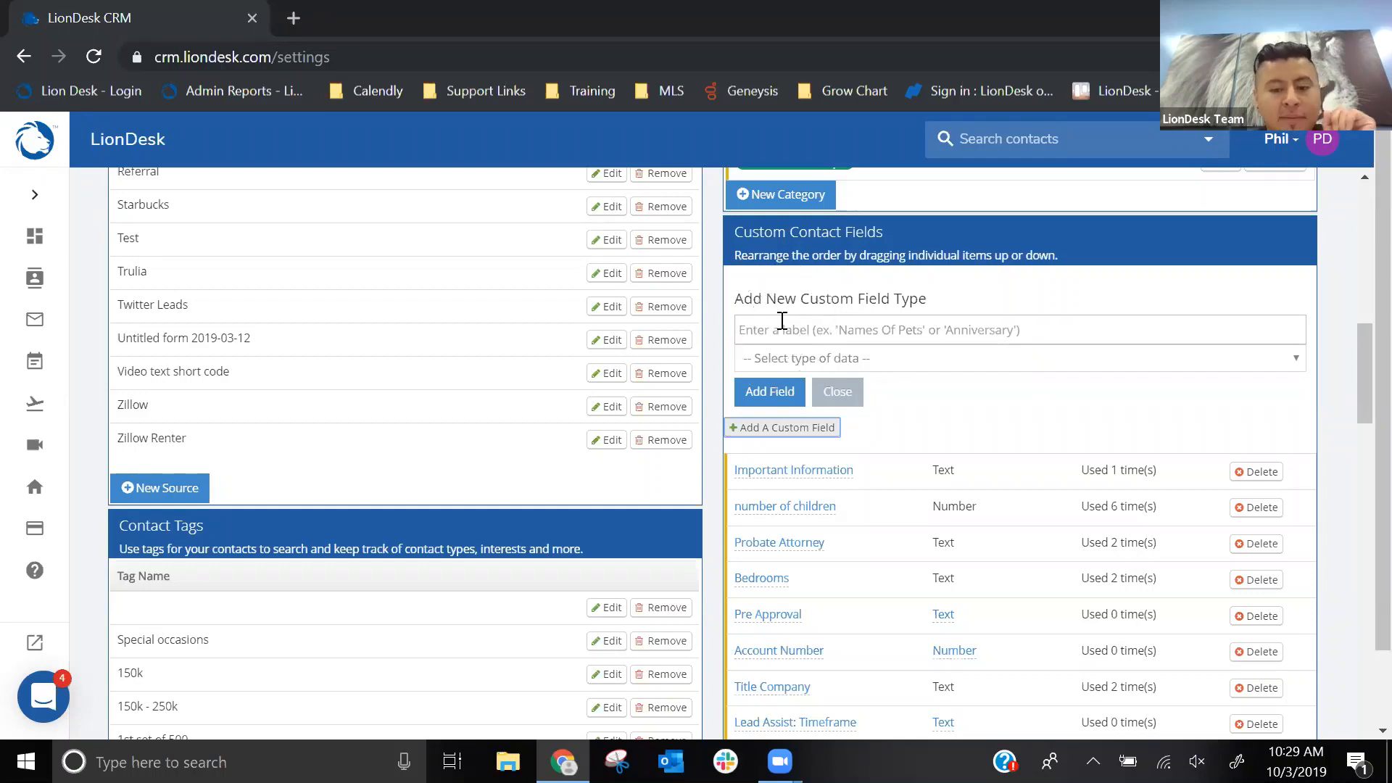
scroll(780, 319, "down", 6)
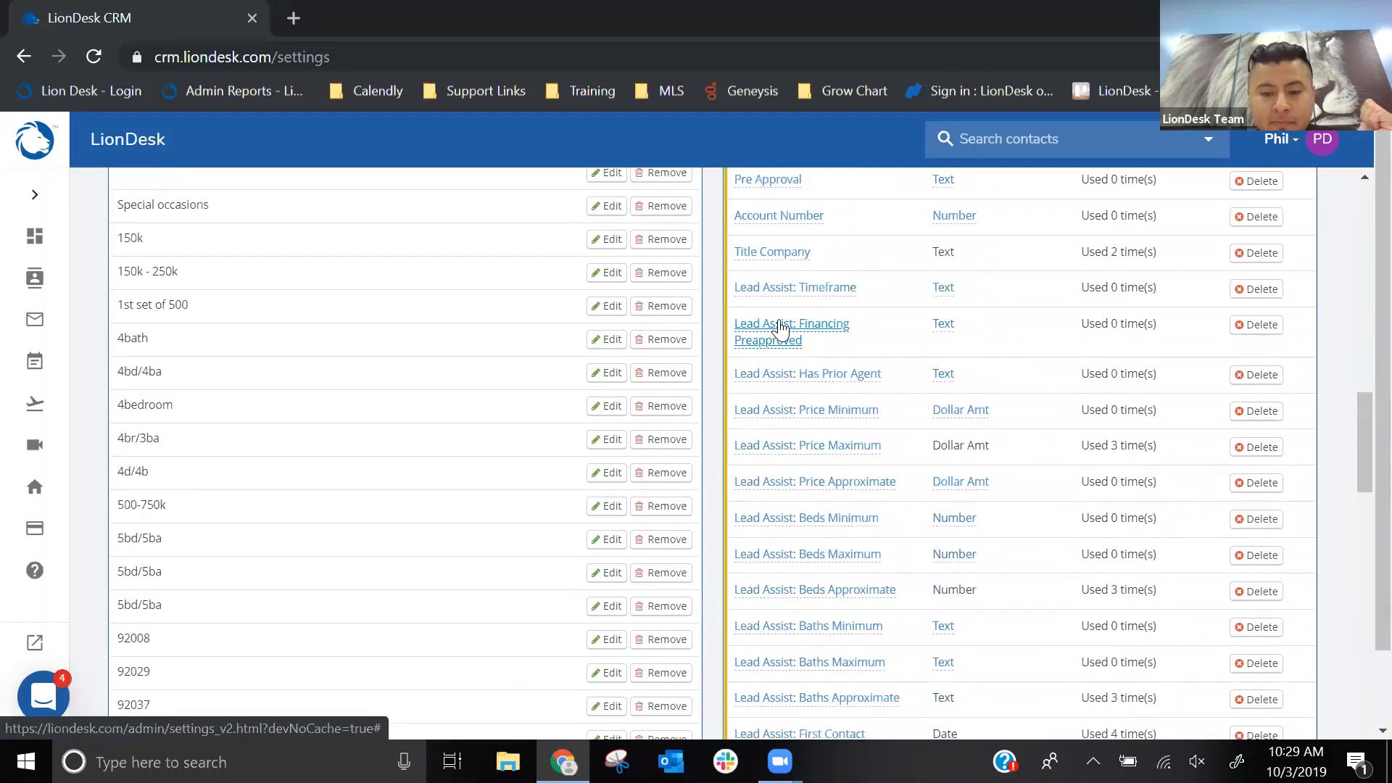
scroll(780, 327, "up", 6)
left_click(788, 328)
type("Level of Intrest")
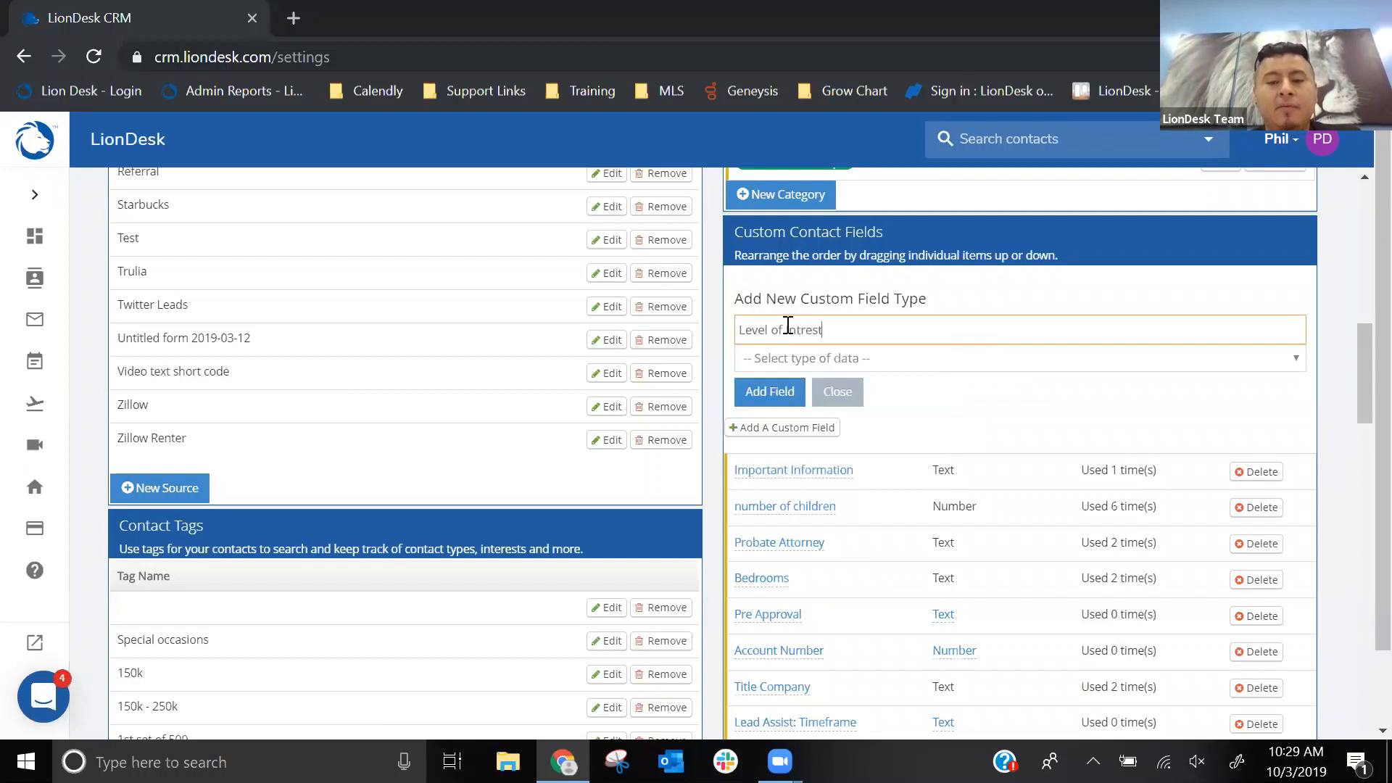
double_click(790, 327)
right_click(795, 329)
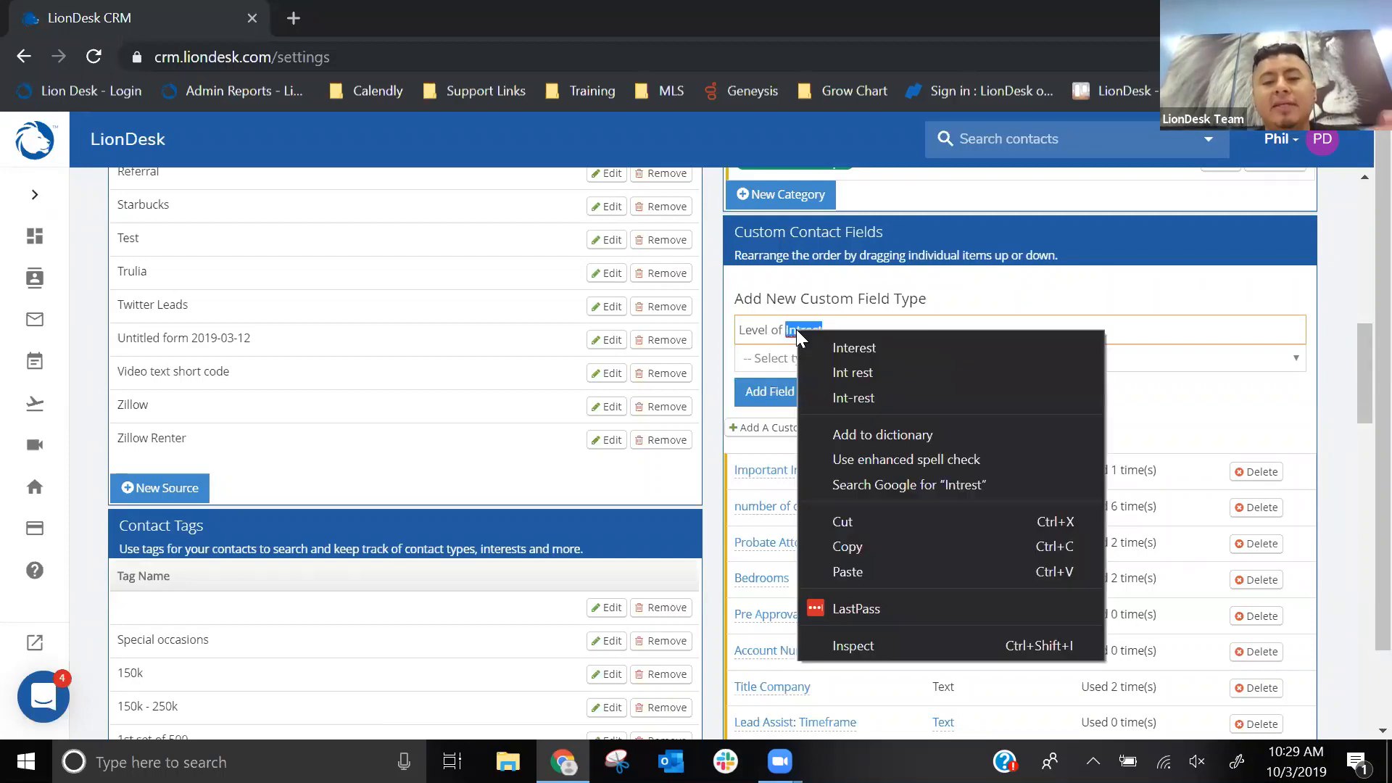
left_click(845, 347)
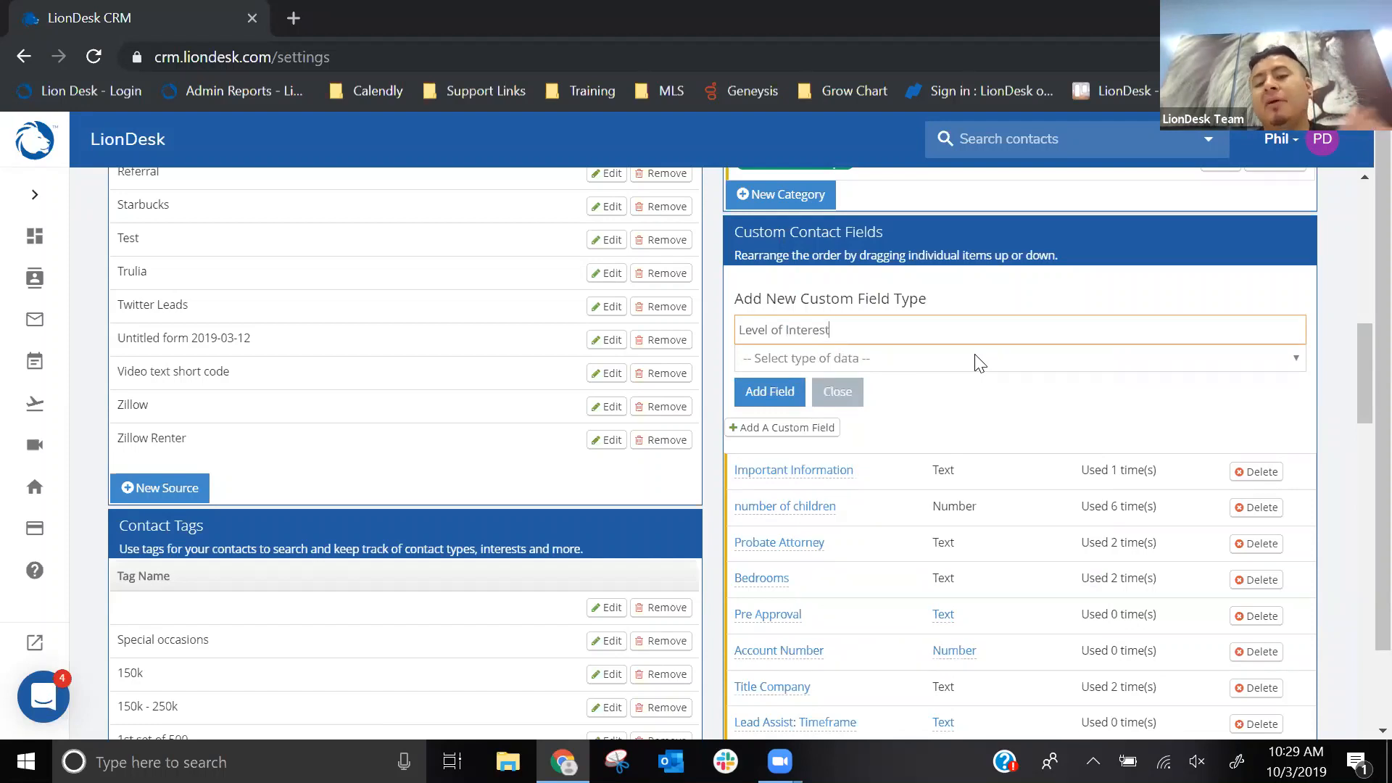
left_click(869, 364)
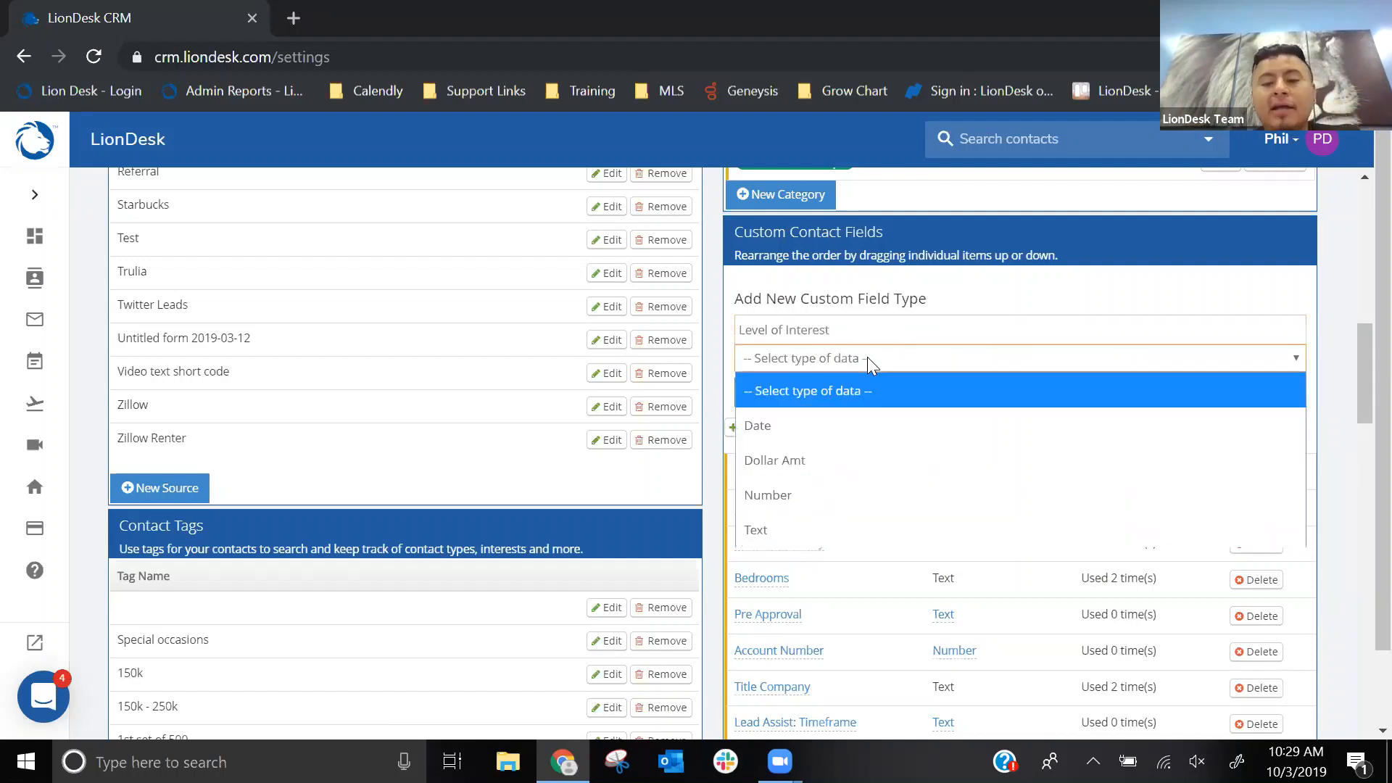
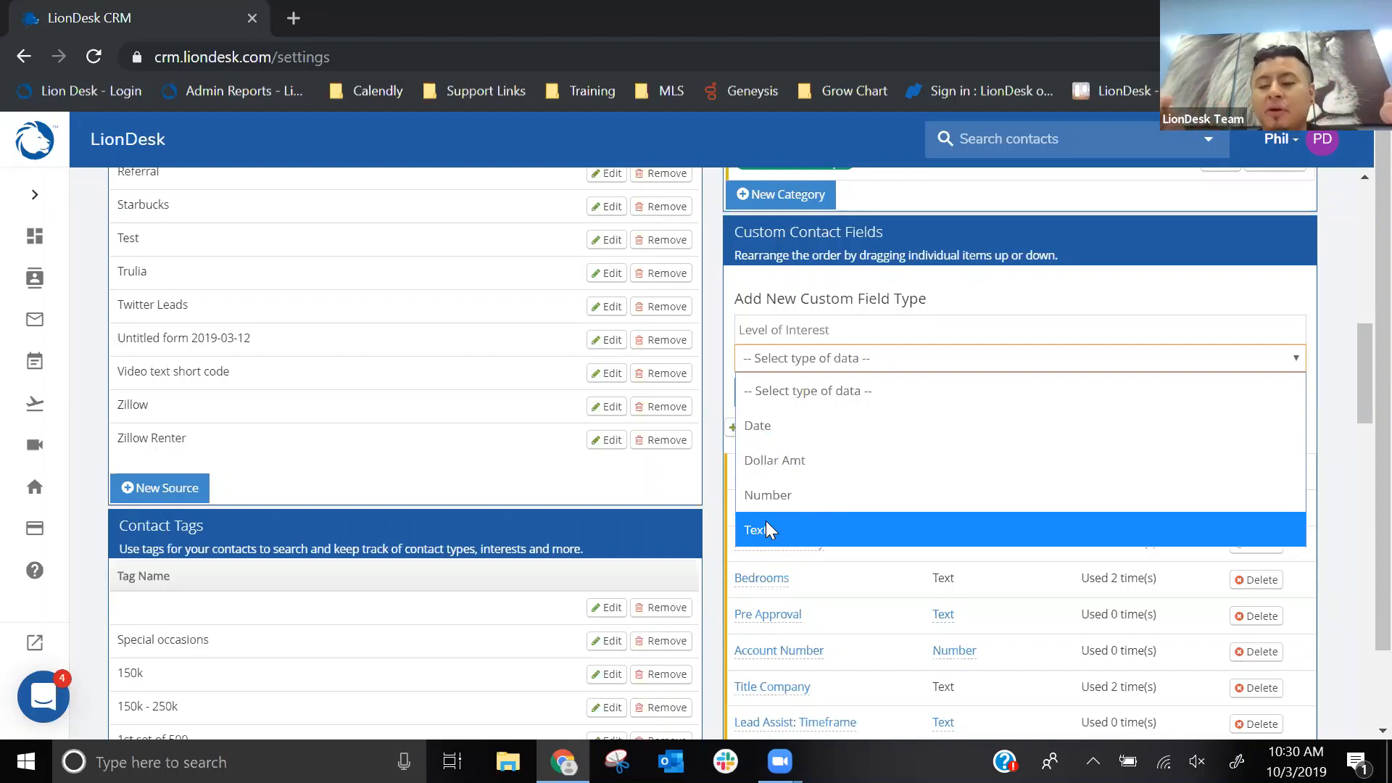
- Add the Level of Interest custom field with the Text data type and locate it in the custom contact fields list
left_click(765, 529)
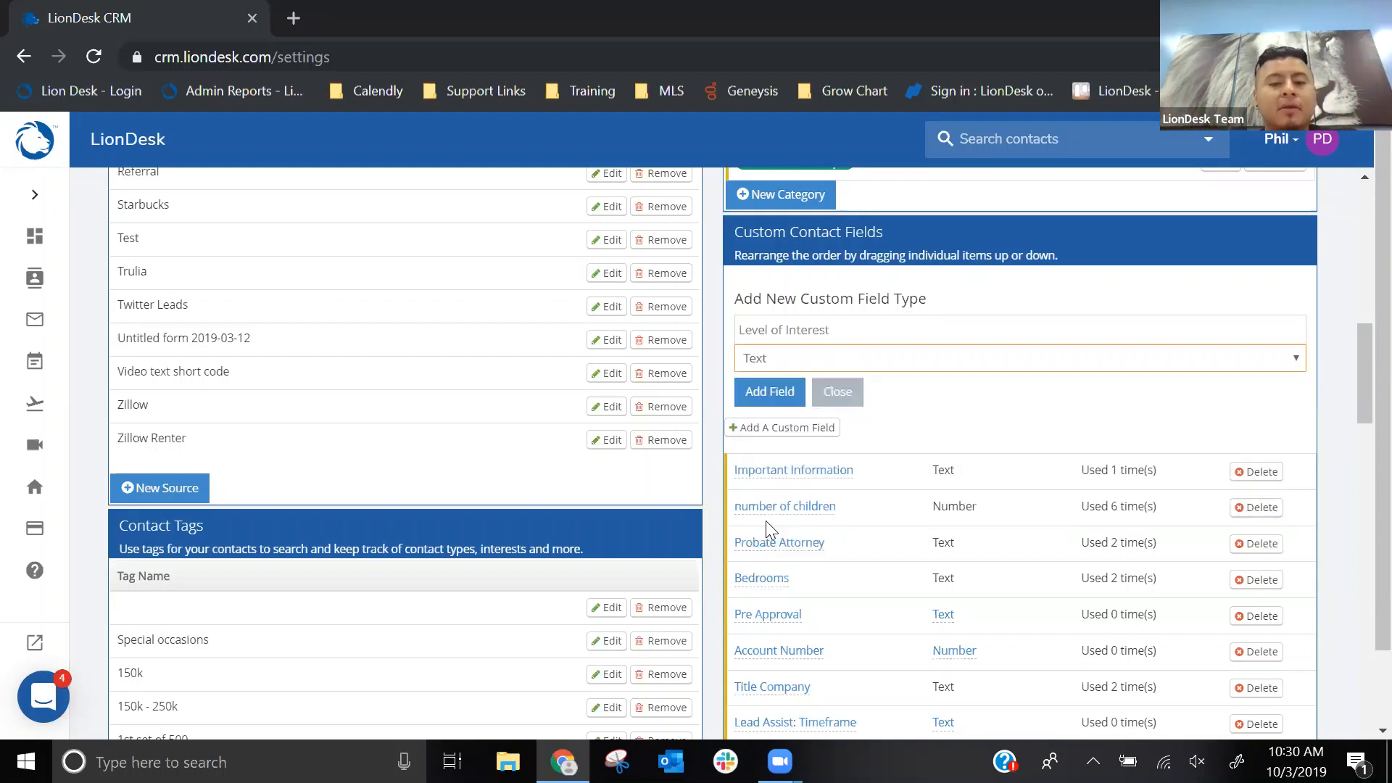
left_click(760, 395)
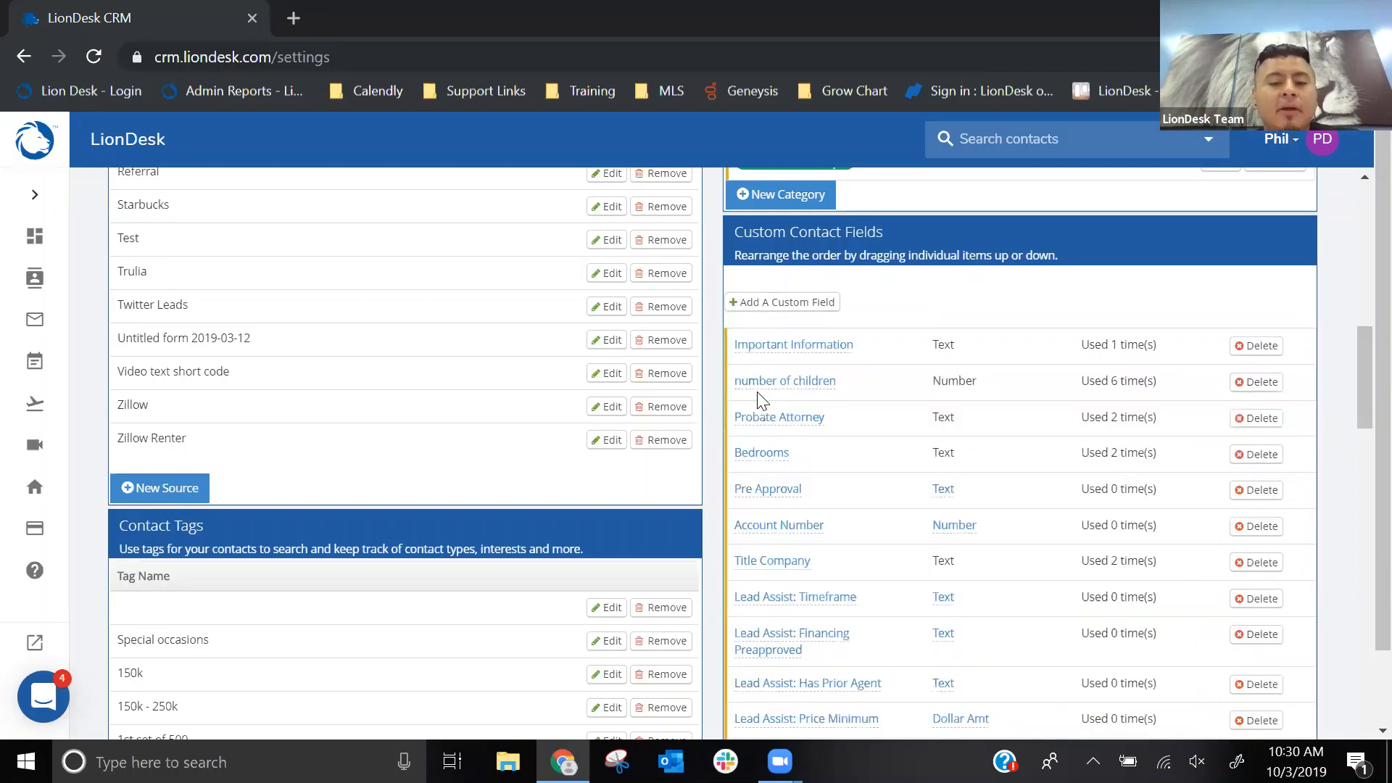
scroll(874, 358, "down", 3)
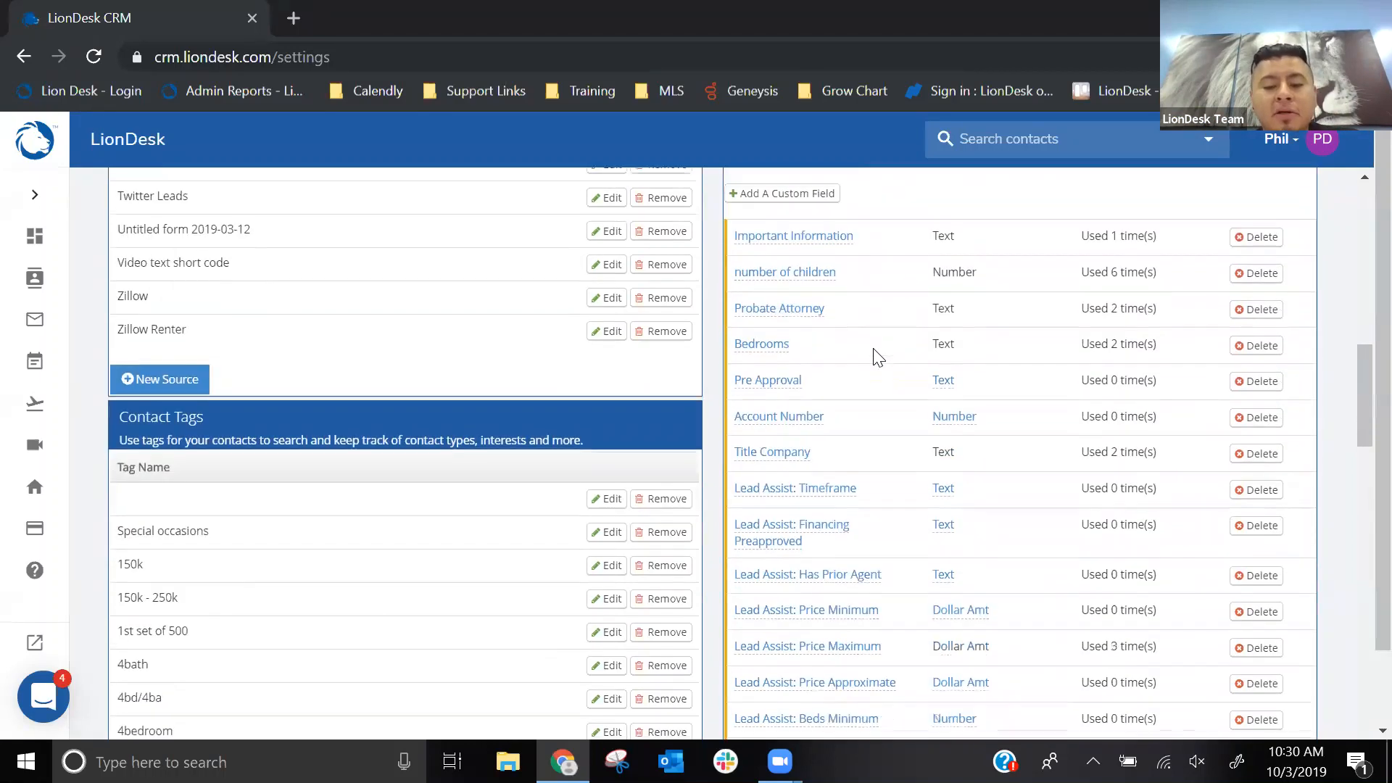
scroll(874, 357, "down", 4)
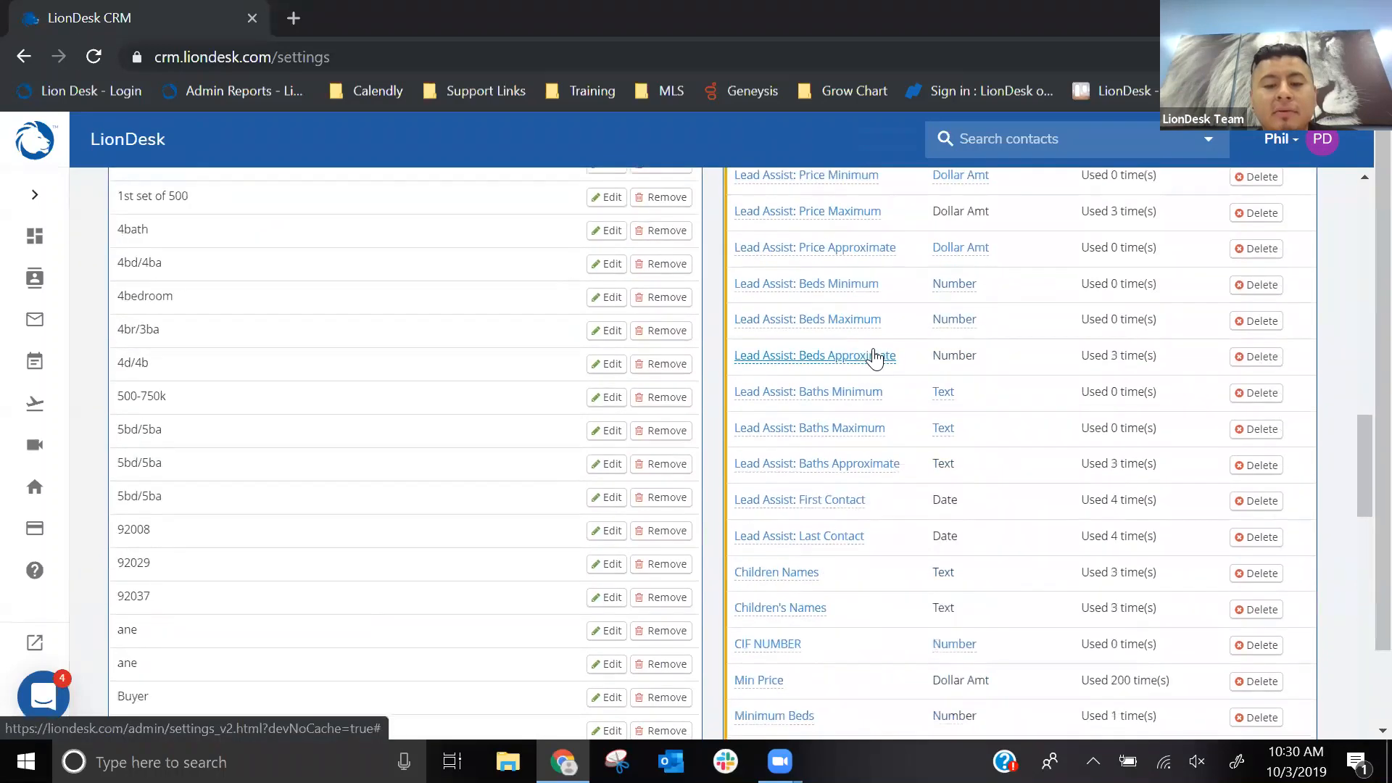
scroll(875, 358, "up", 3)
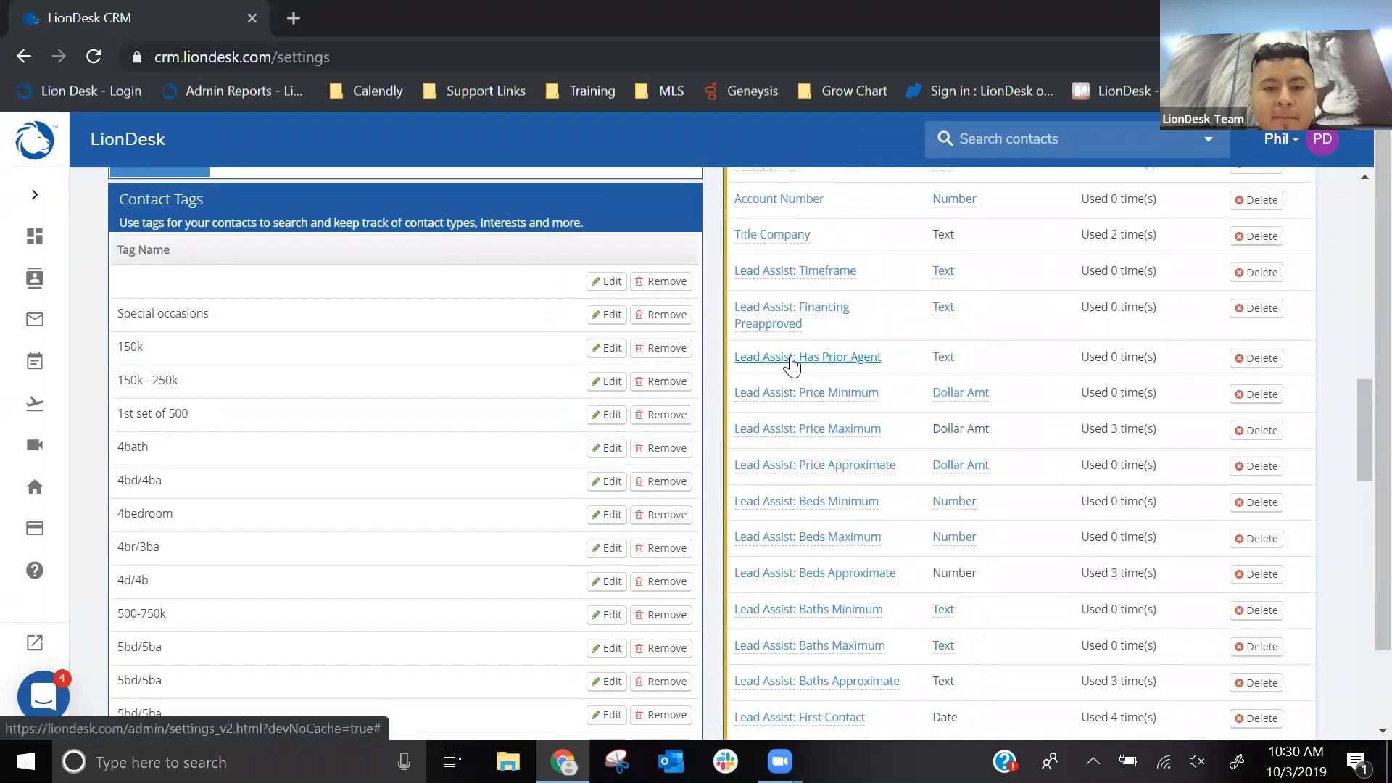
scroll(790, 362, "down", 10)
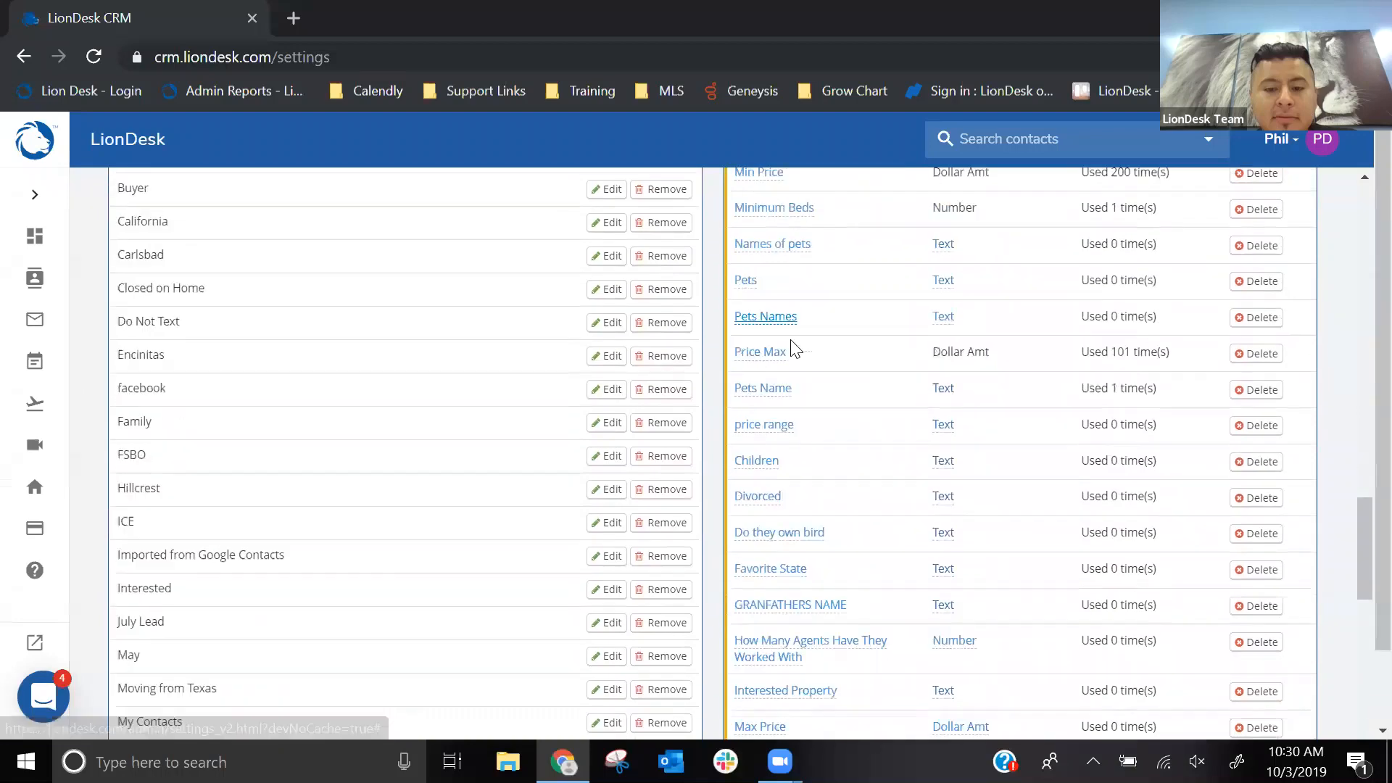
scroll(795, 349, "down", 4)
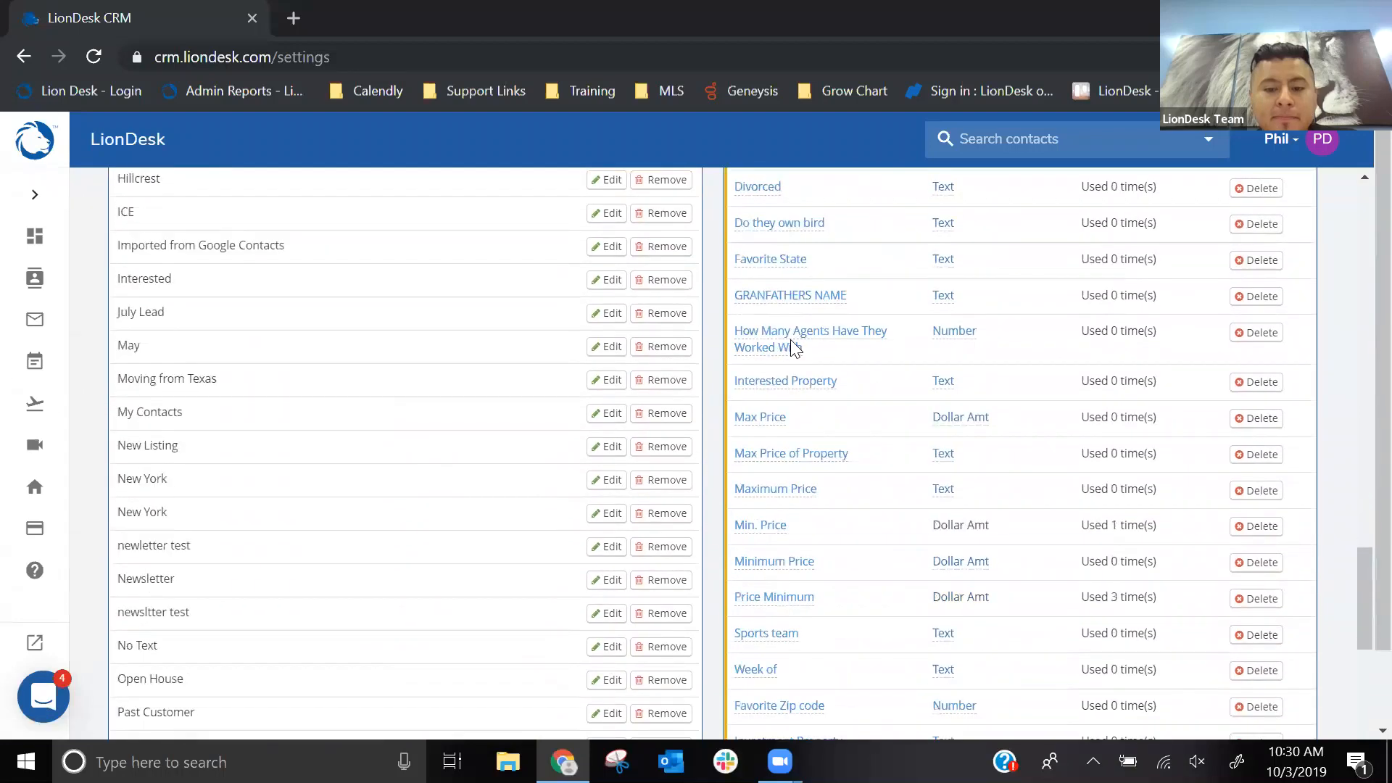
scroll(792, 347, "down", 2)
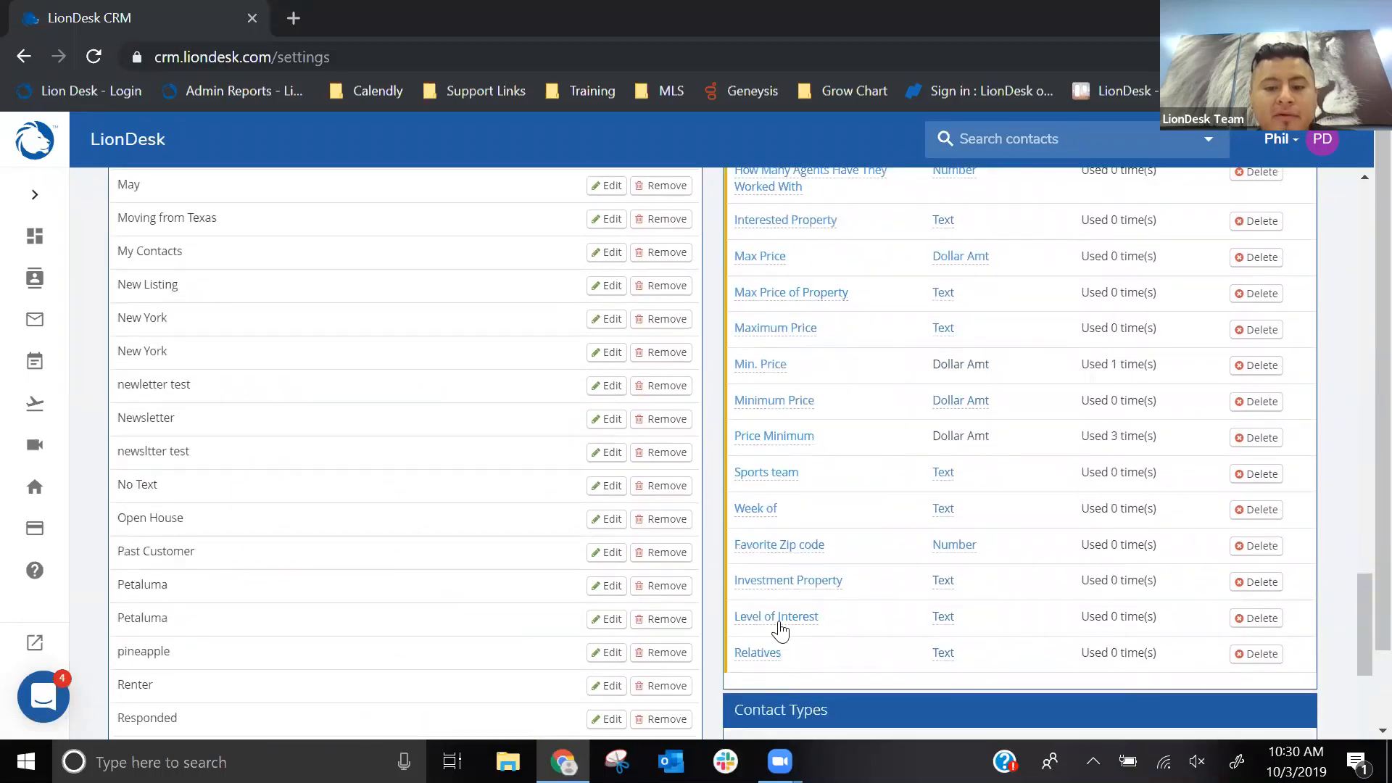
key("ctrl")
key("ctrl")
key("ctrl")
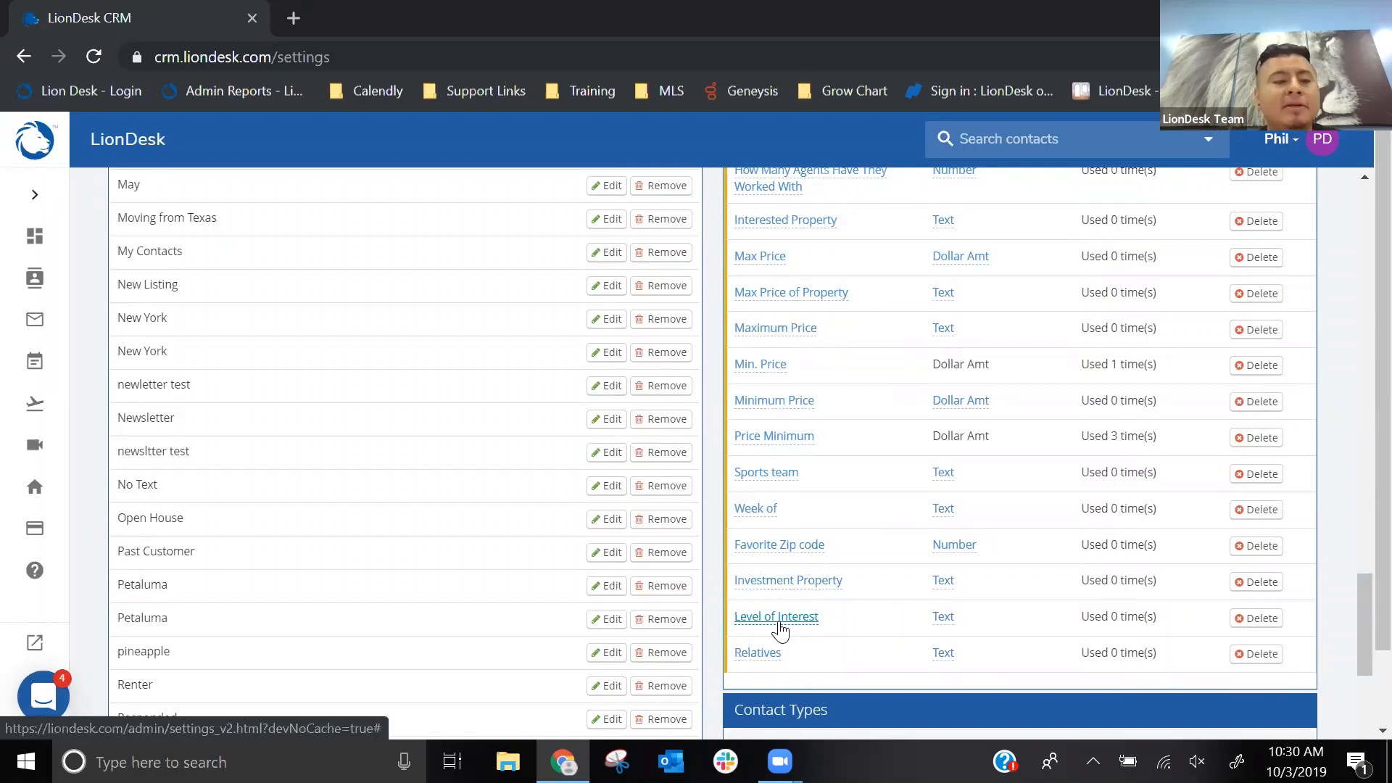
- Go to the Contacts list and collapse the expanded navigation sidebar
left_click(29, 196)
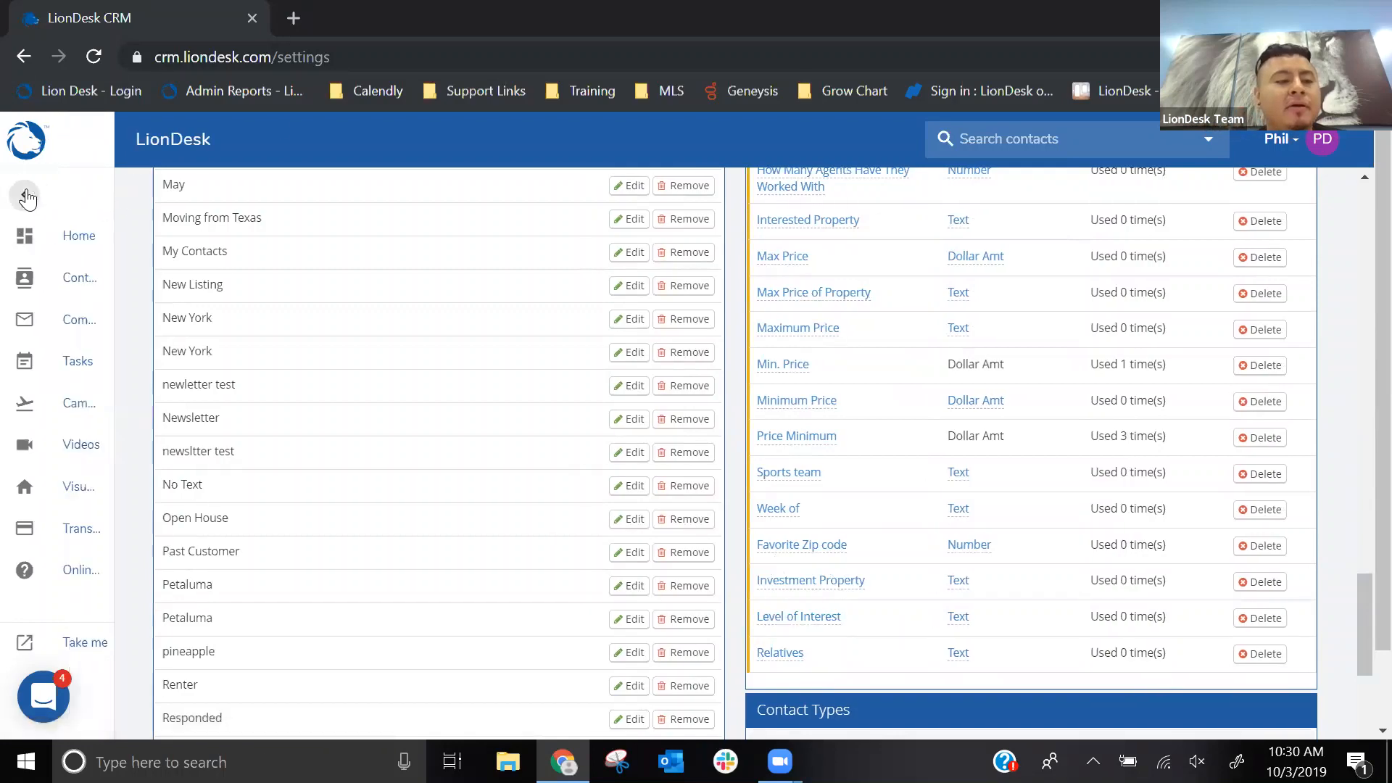
left_click(79, 283)
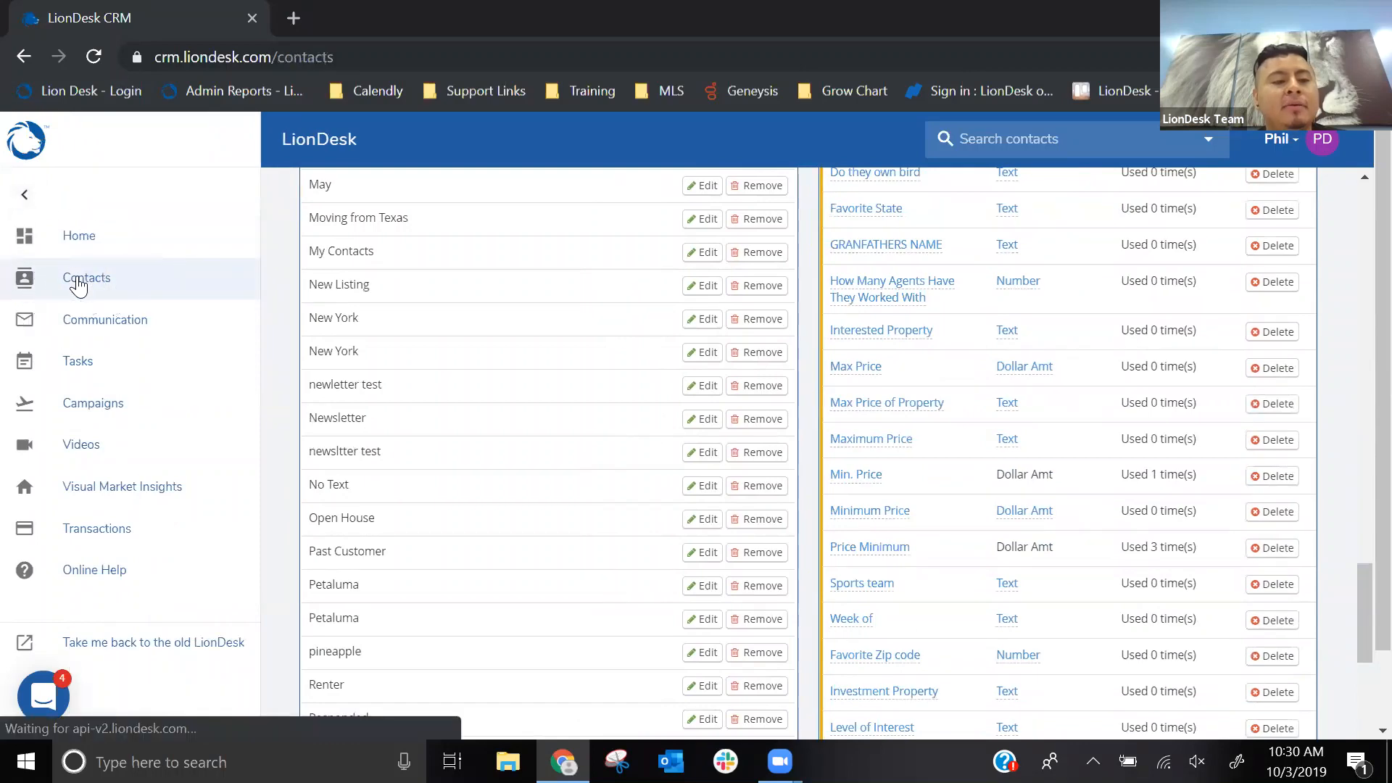
left_click(23, 206)
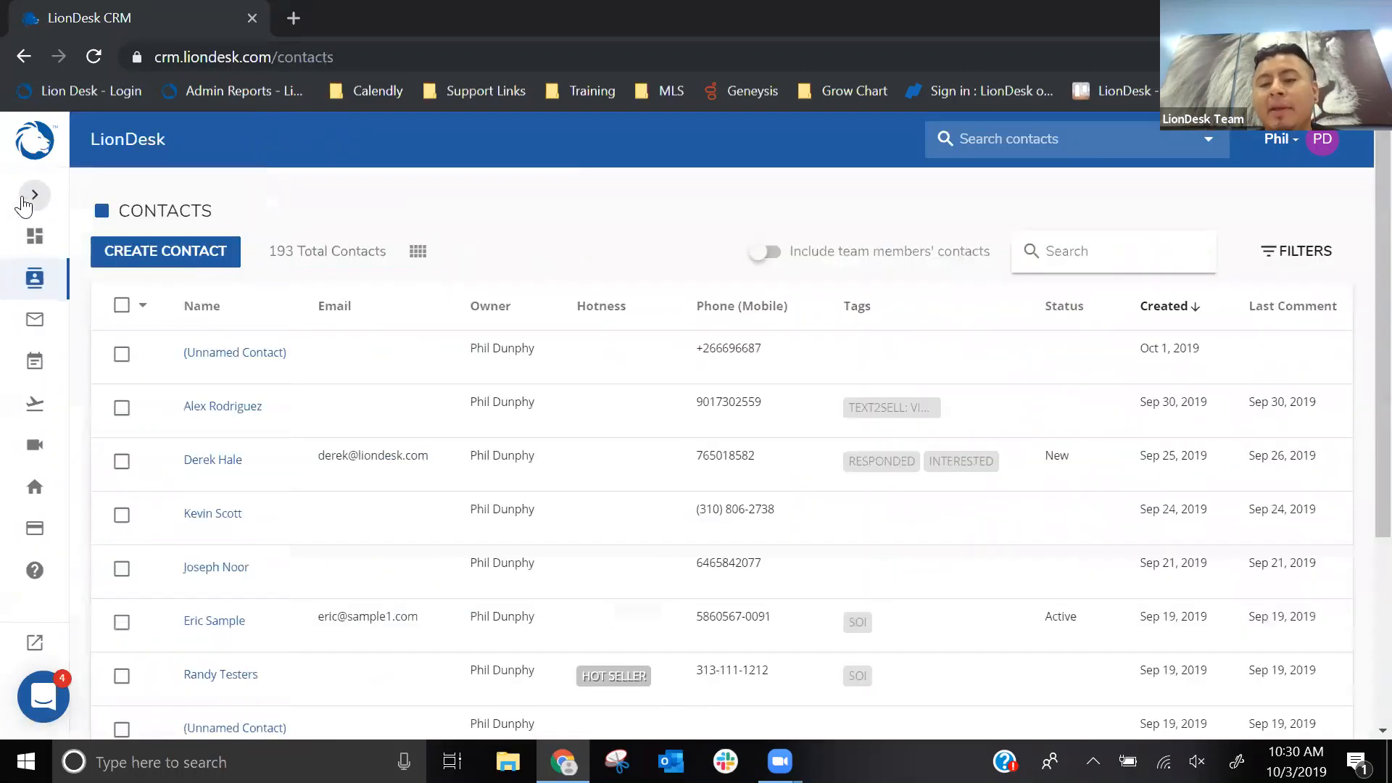
- Add Level of Interest to the contacts list's selected columns and apply the column changes
left_click(416, 254)
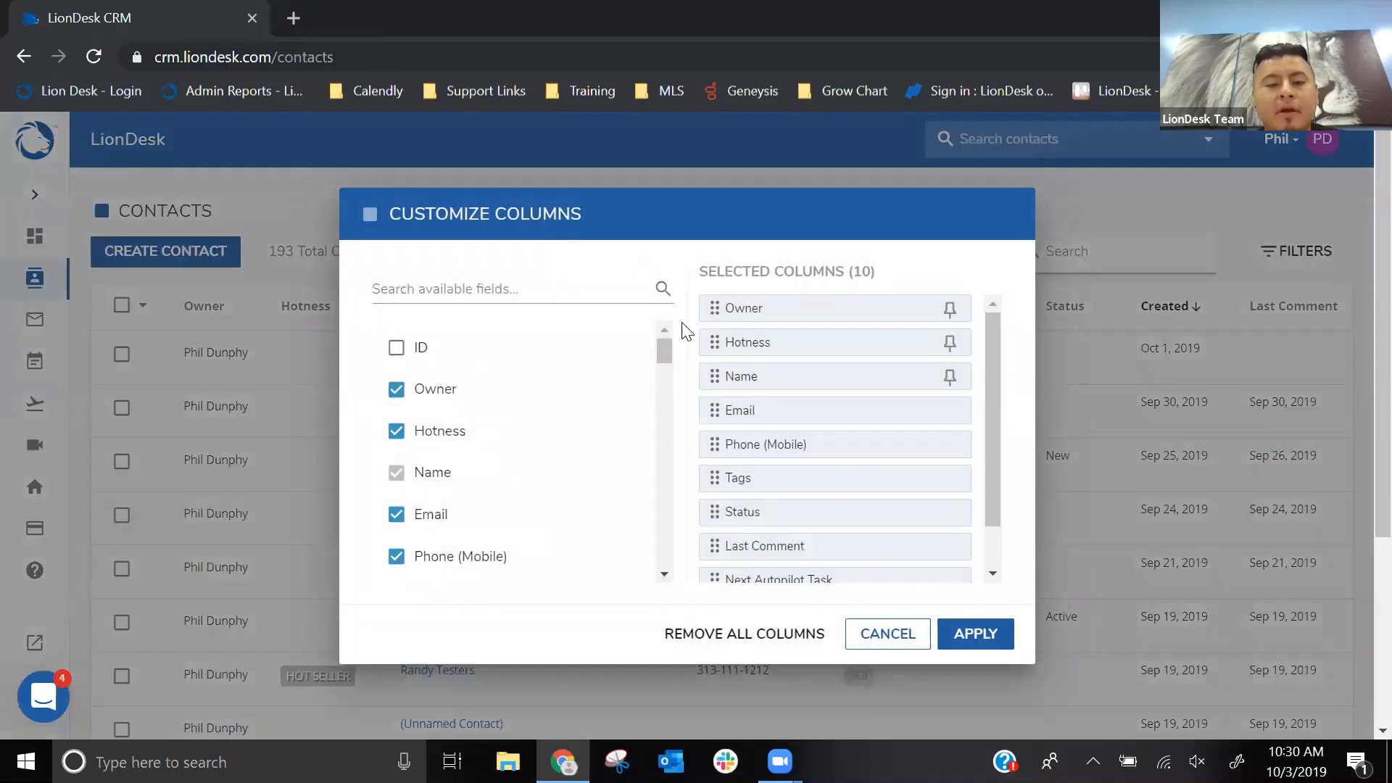
left_click_drag(663, 351, 643, 584)
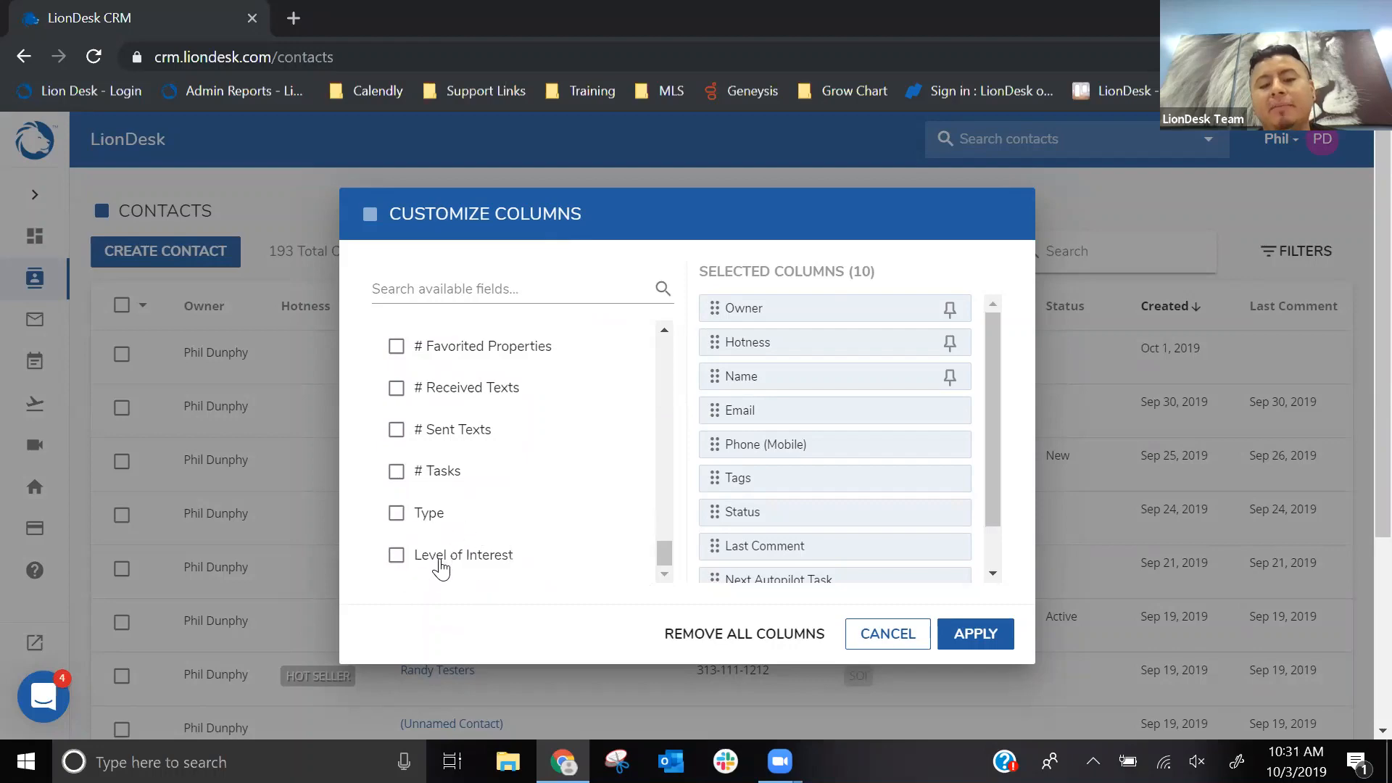
left_click(396, 556)
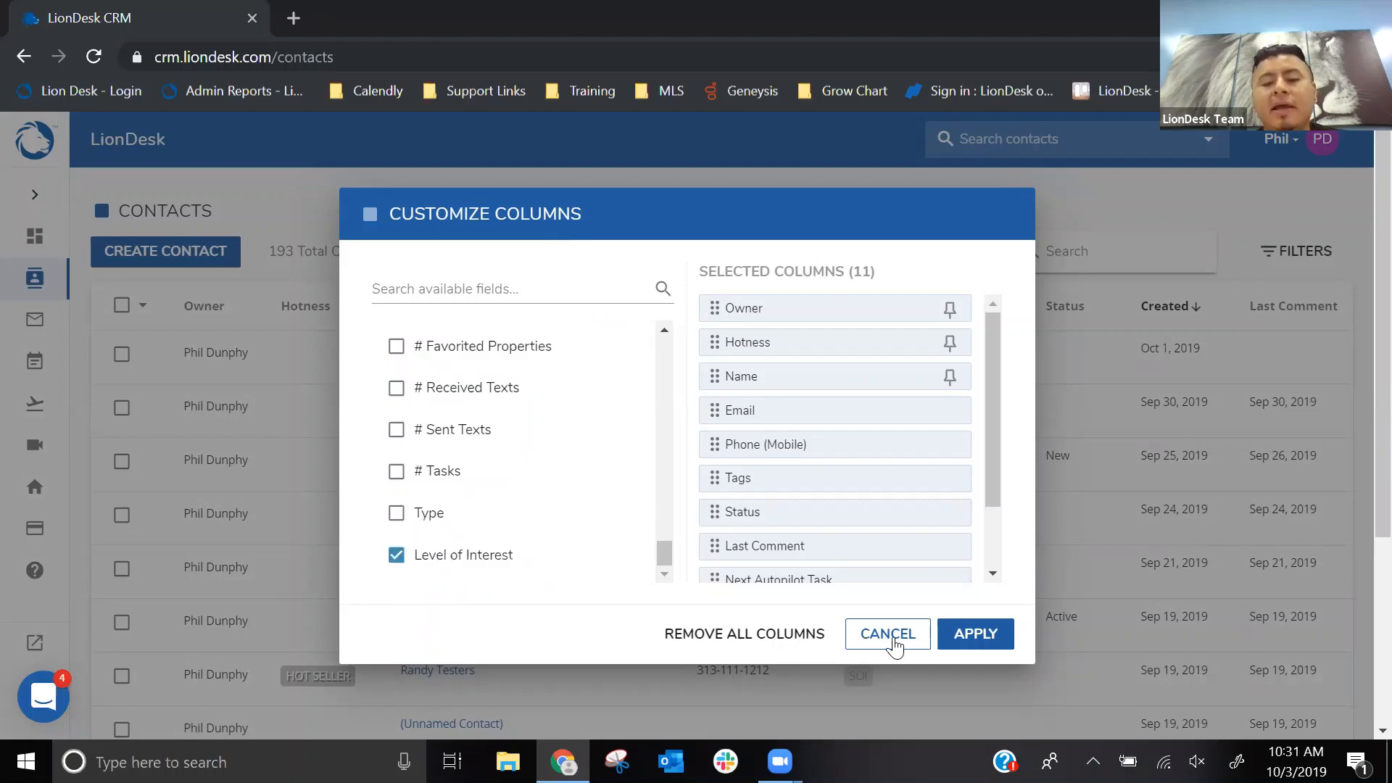
left_click(965, 644)
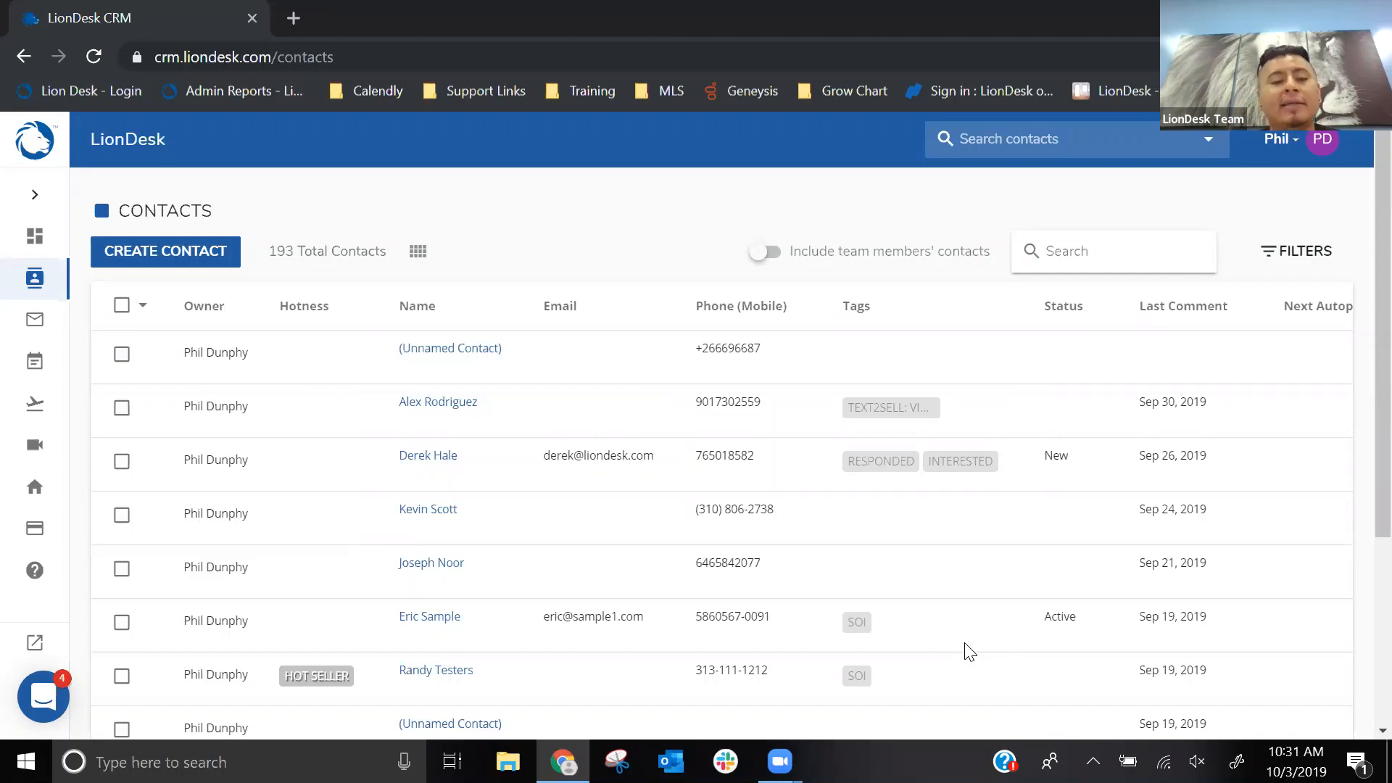
- Open the third contact in the list and find the Level of Interest field among its custom fields
left_click(430, 467)
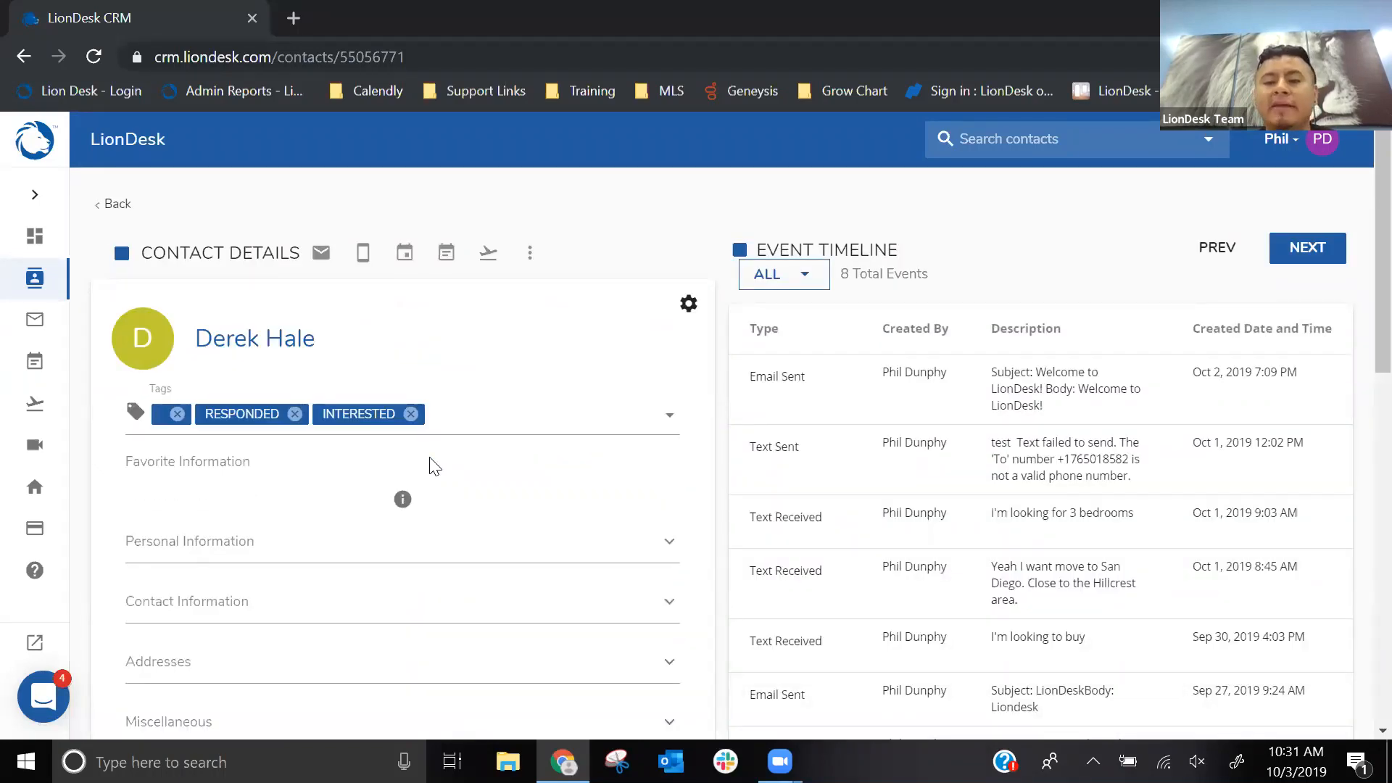
scroll(444, 351, "down", 7)
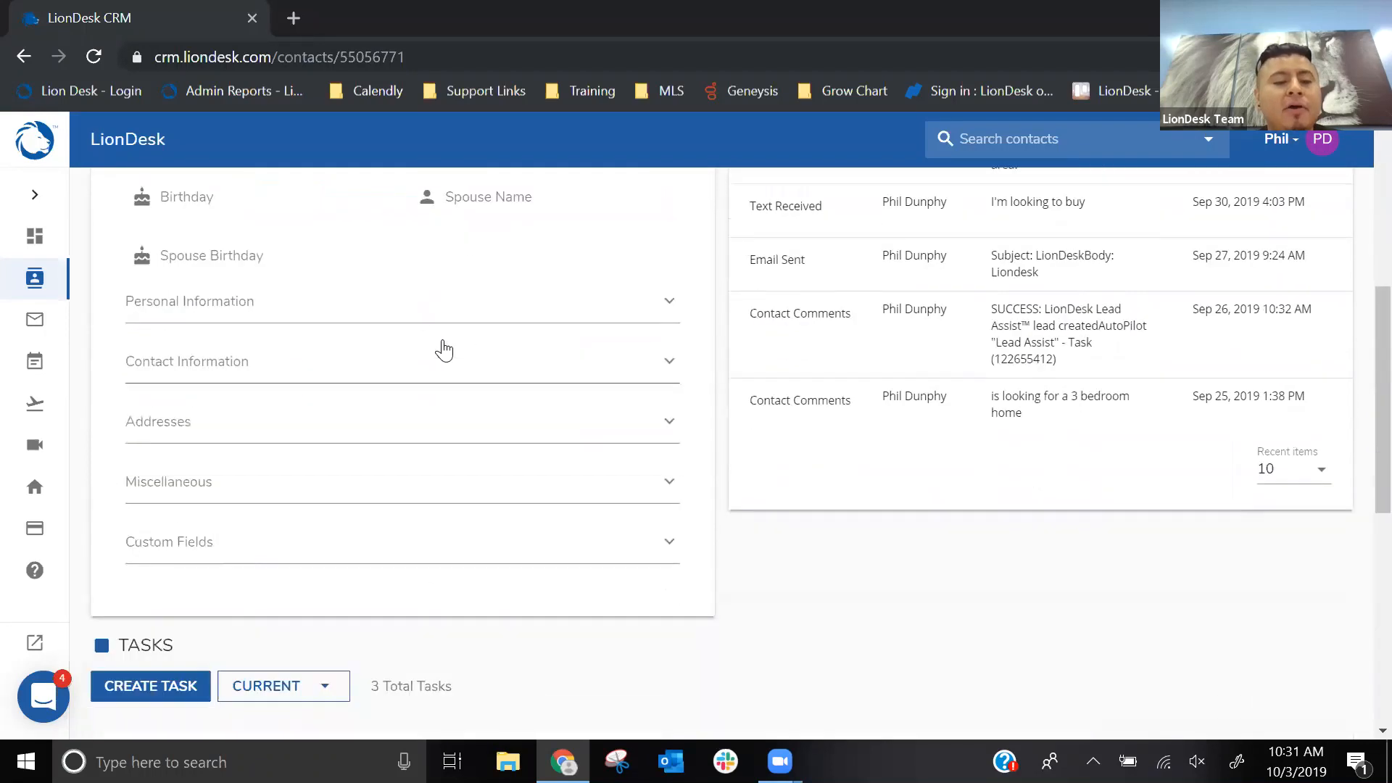
left_click(167, 550)
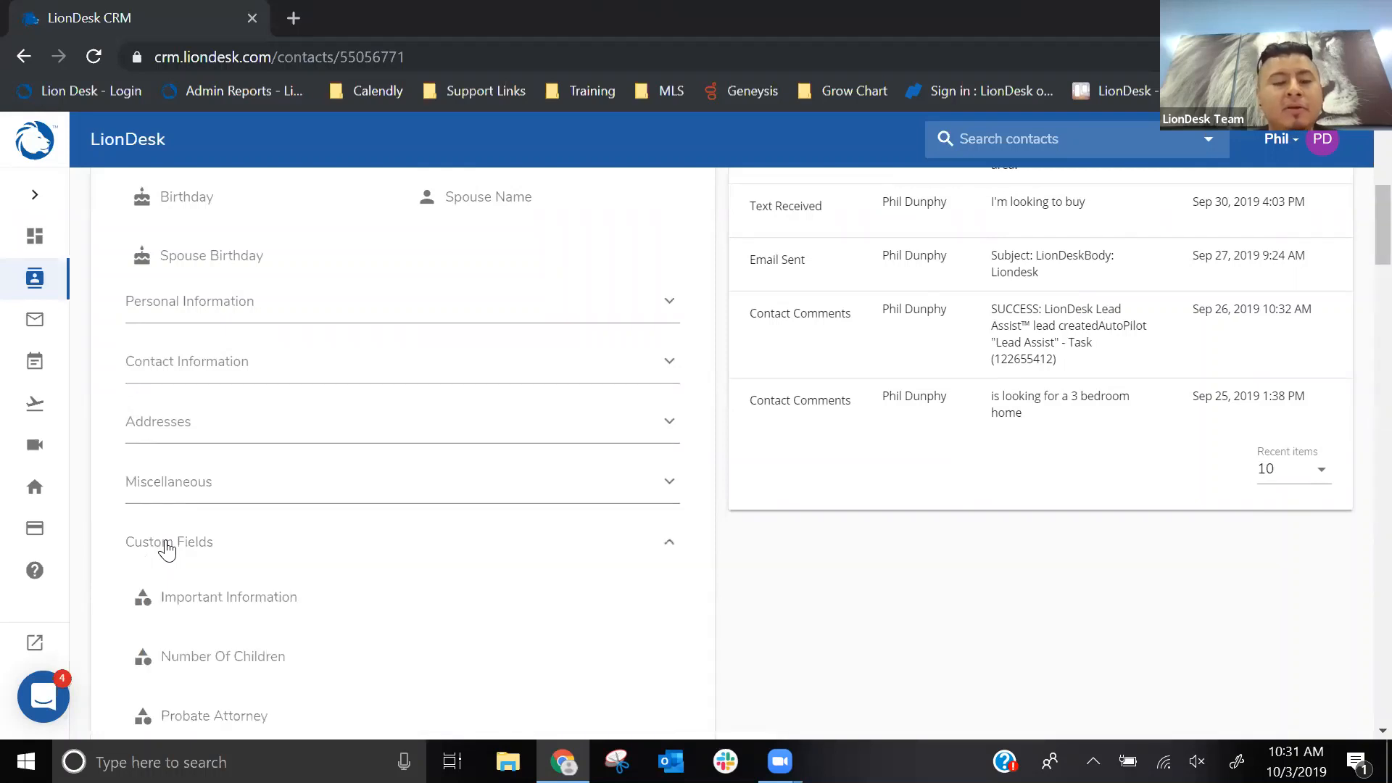
scroll(412, 491, "down", 3)
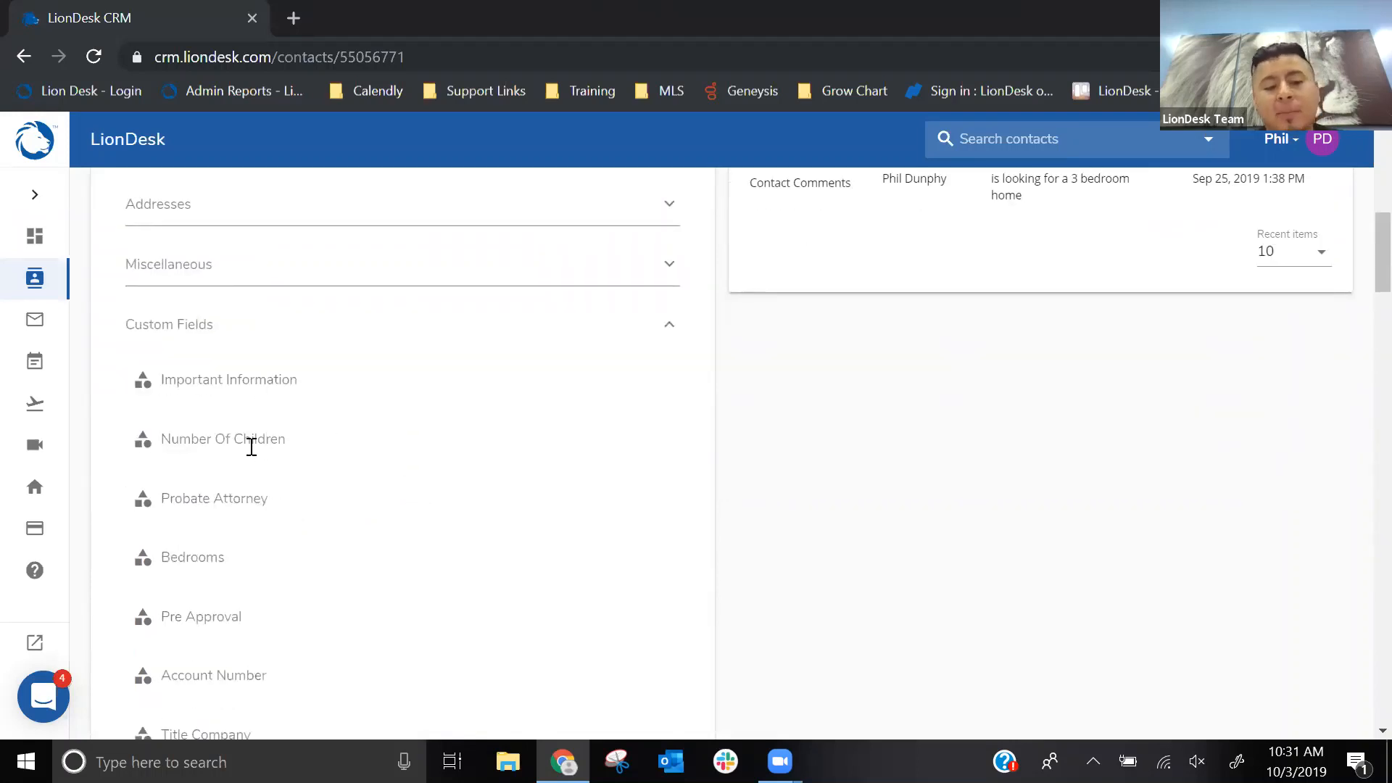
left_click(210, 605)
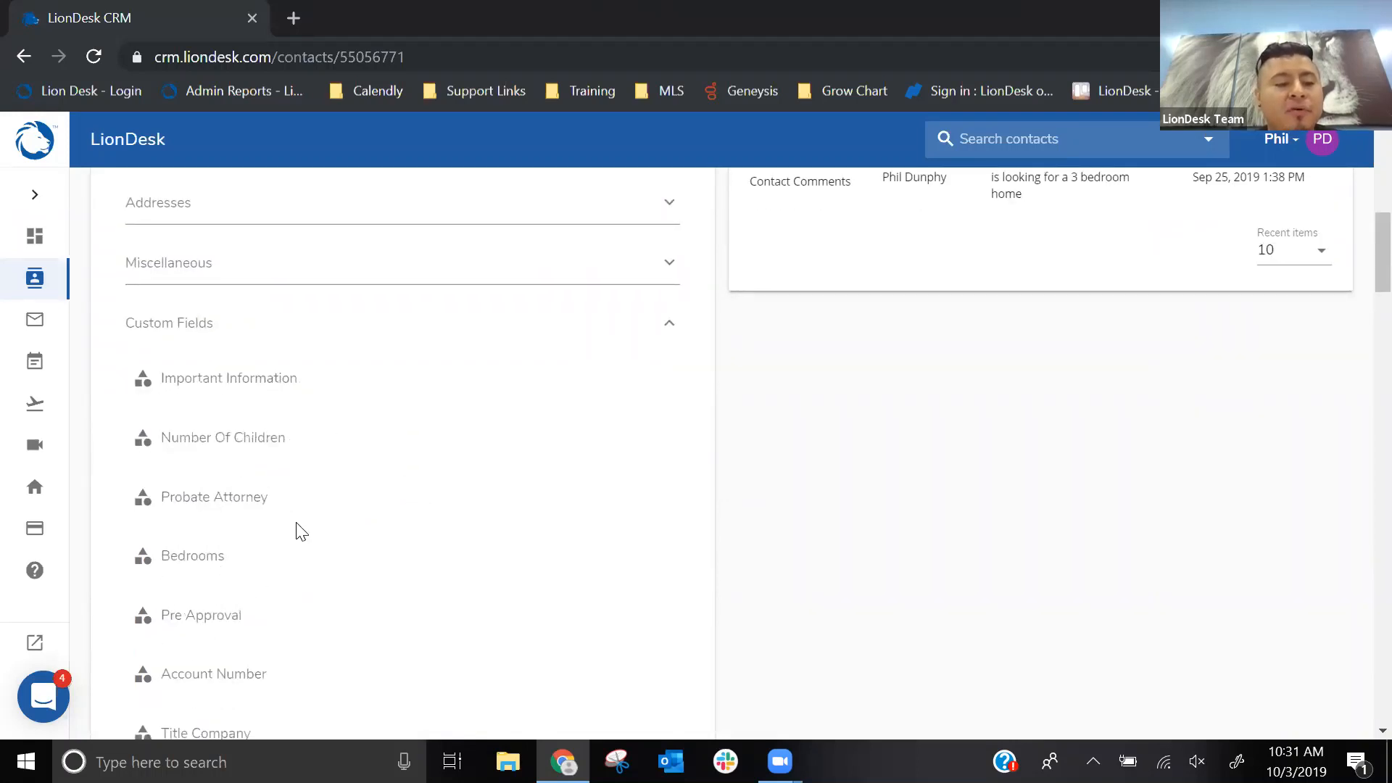
scroll(301, 529, "down", 12)
scroll(301, 523, "down", 15)
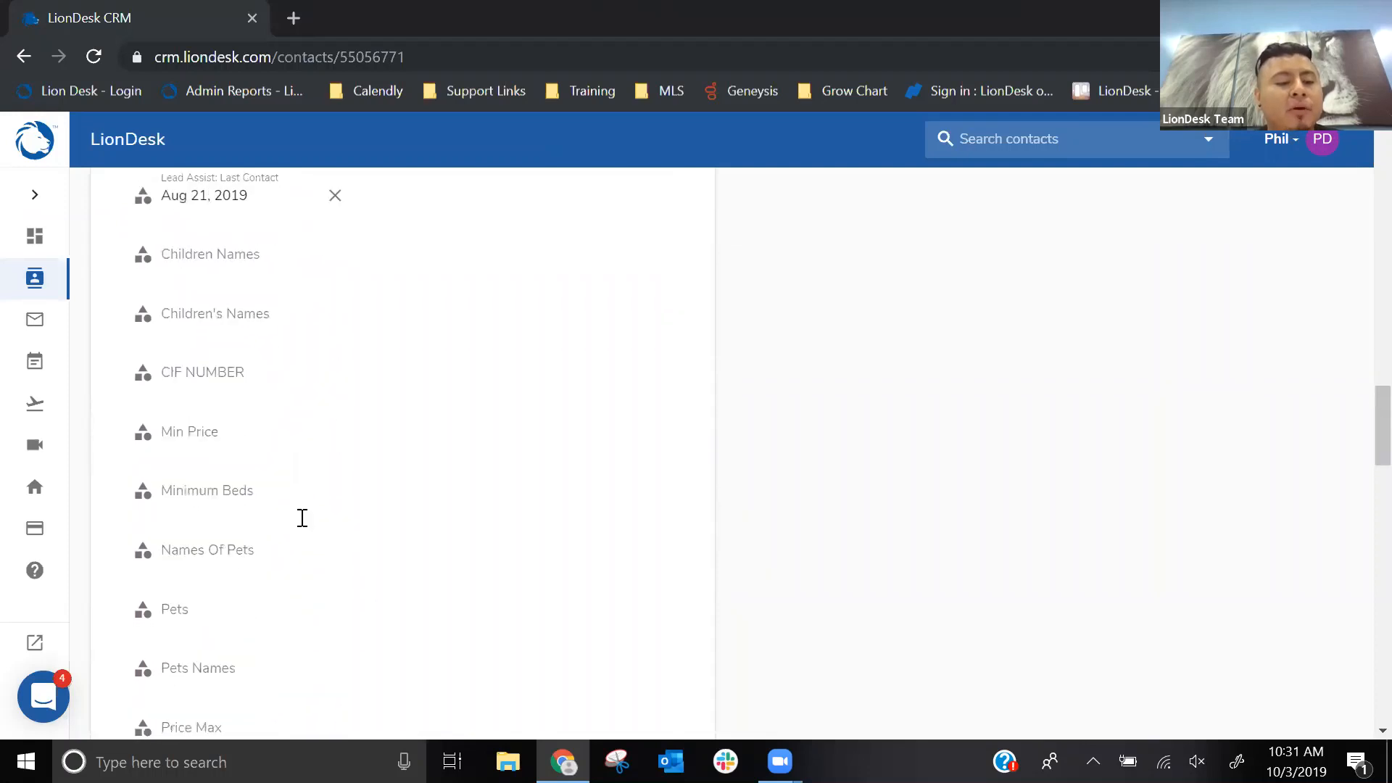
scroll(301, 522, "down", 14)
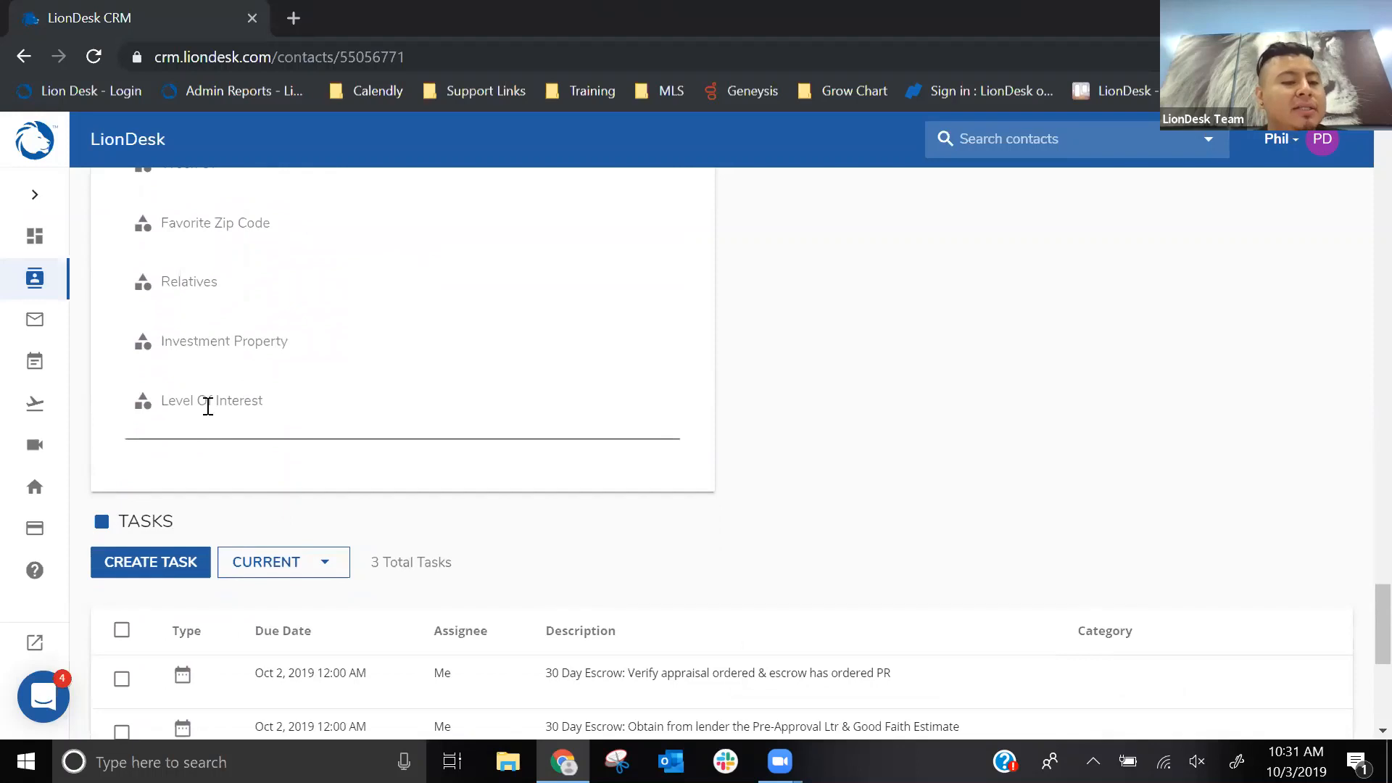
key("ctrl")
key("ctrl")
- Return to the start of the contact's Custom Fields section and collapse it
scroll(472, 364, "up", 17)
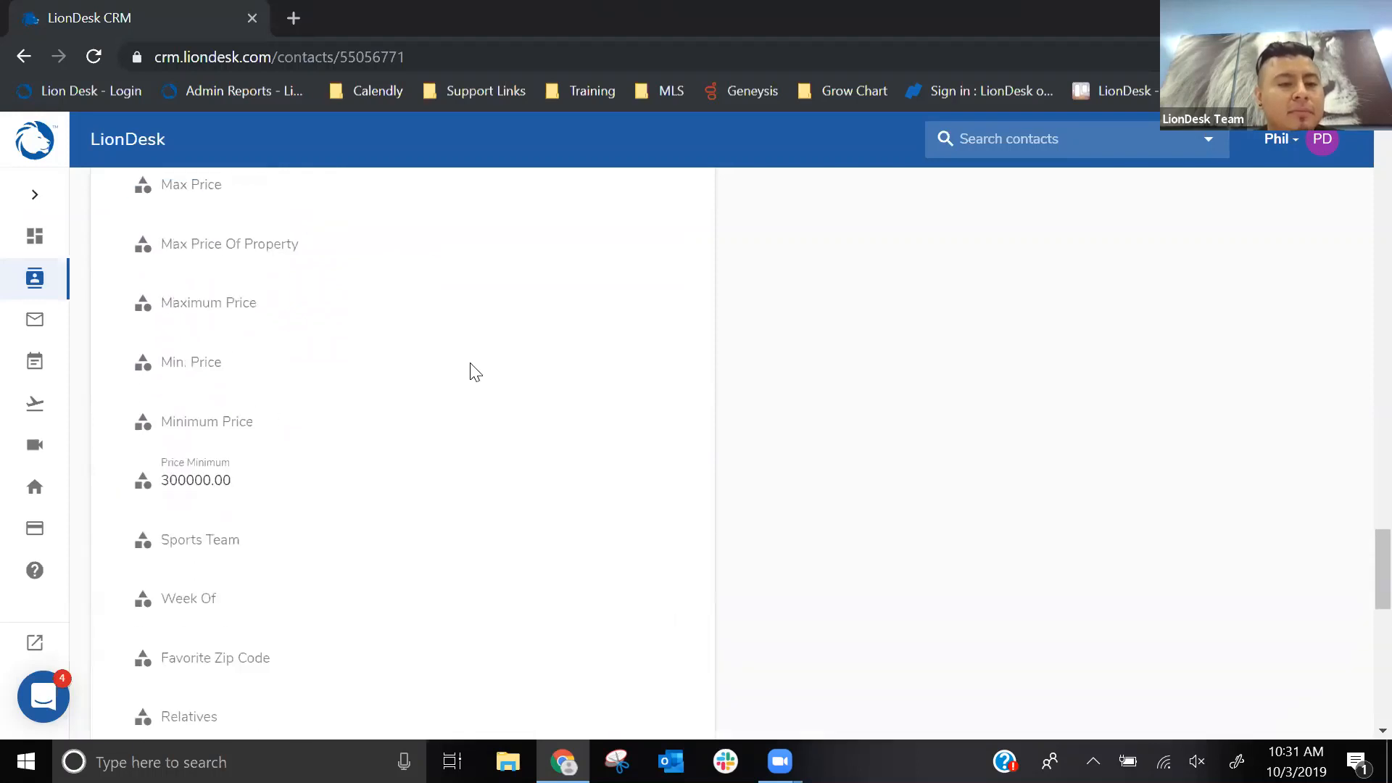
scroll(472, 364, "up", 15)
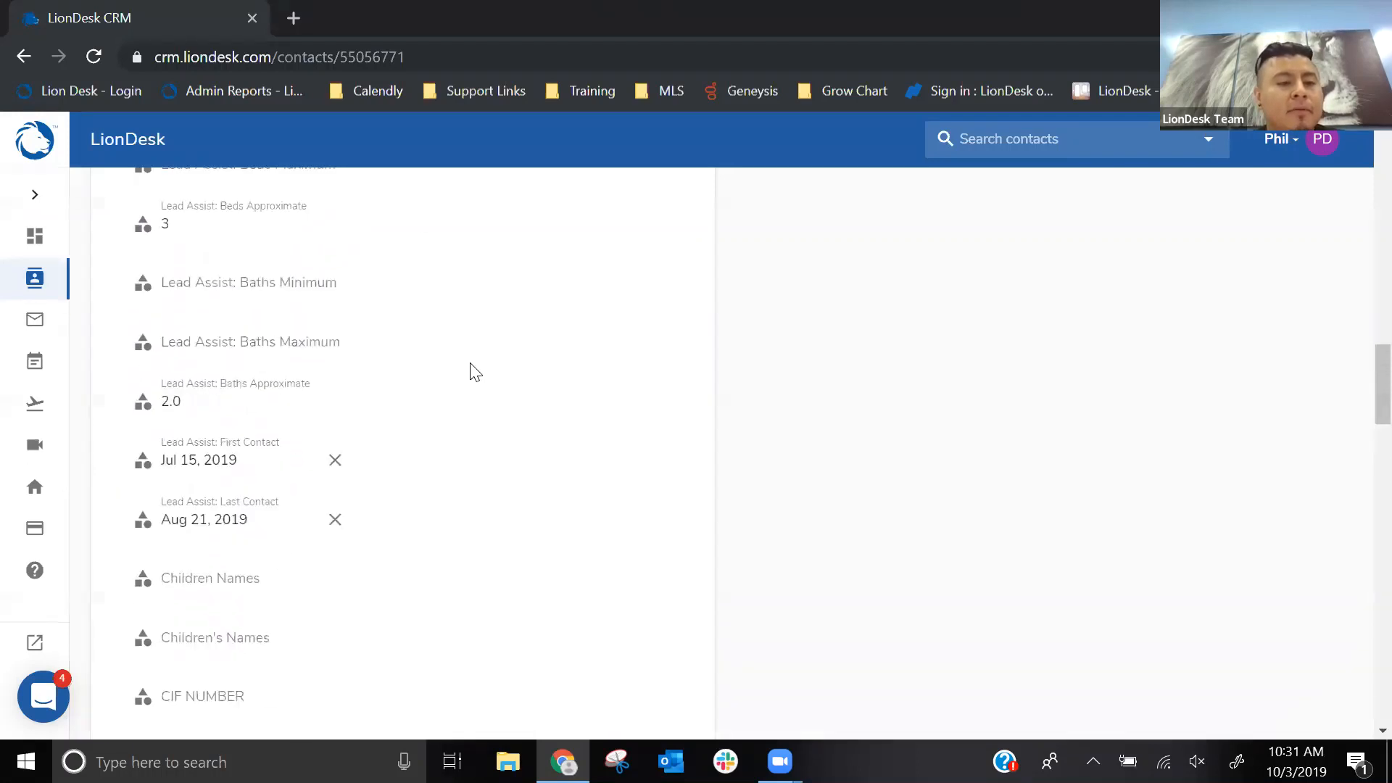
scroll(469, 366, "up", 5)
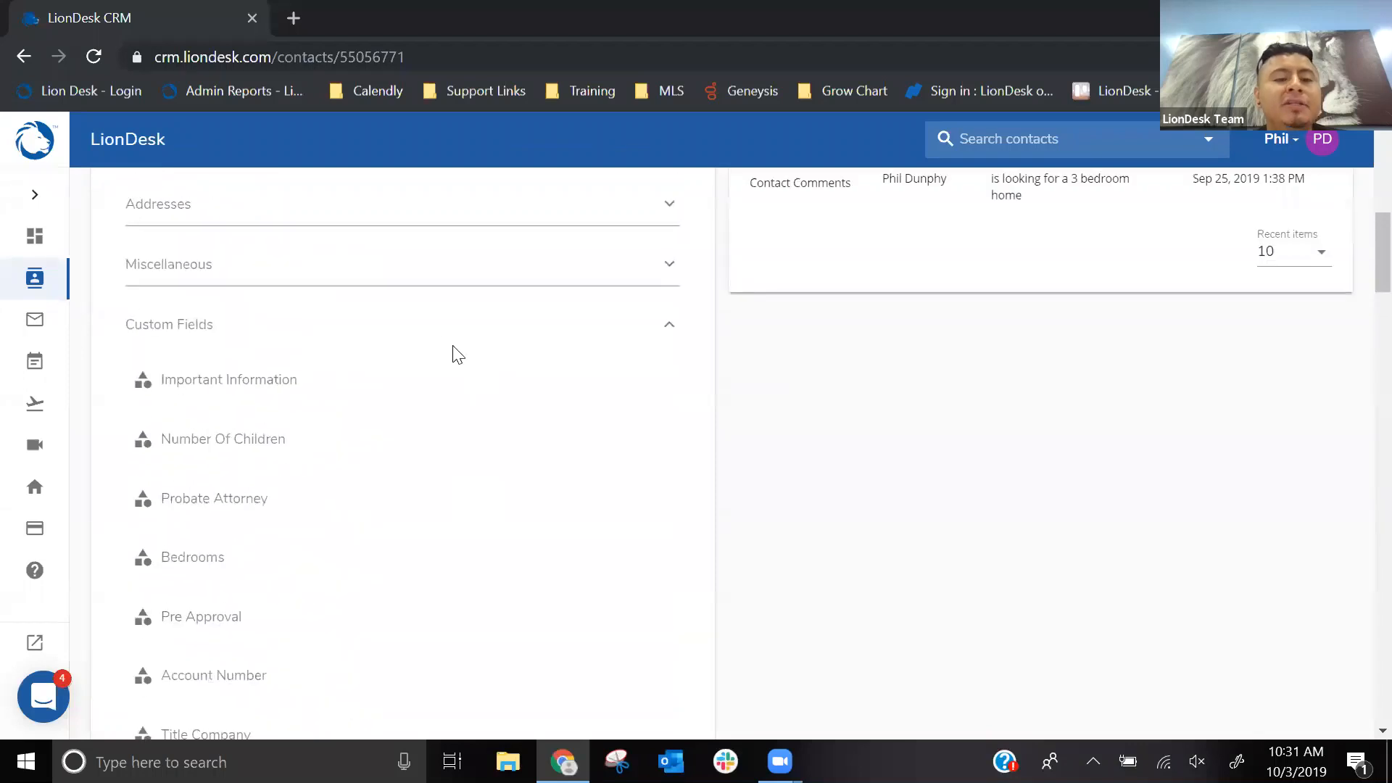
left_click(424, 325)
- Remove all favorite fields from the contact profile's Favorite Information and apply the change
scroll(497, 398, "up", 8)
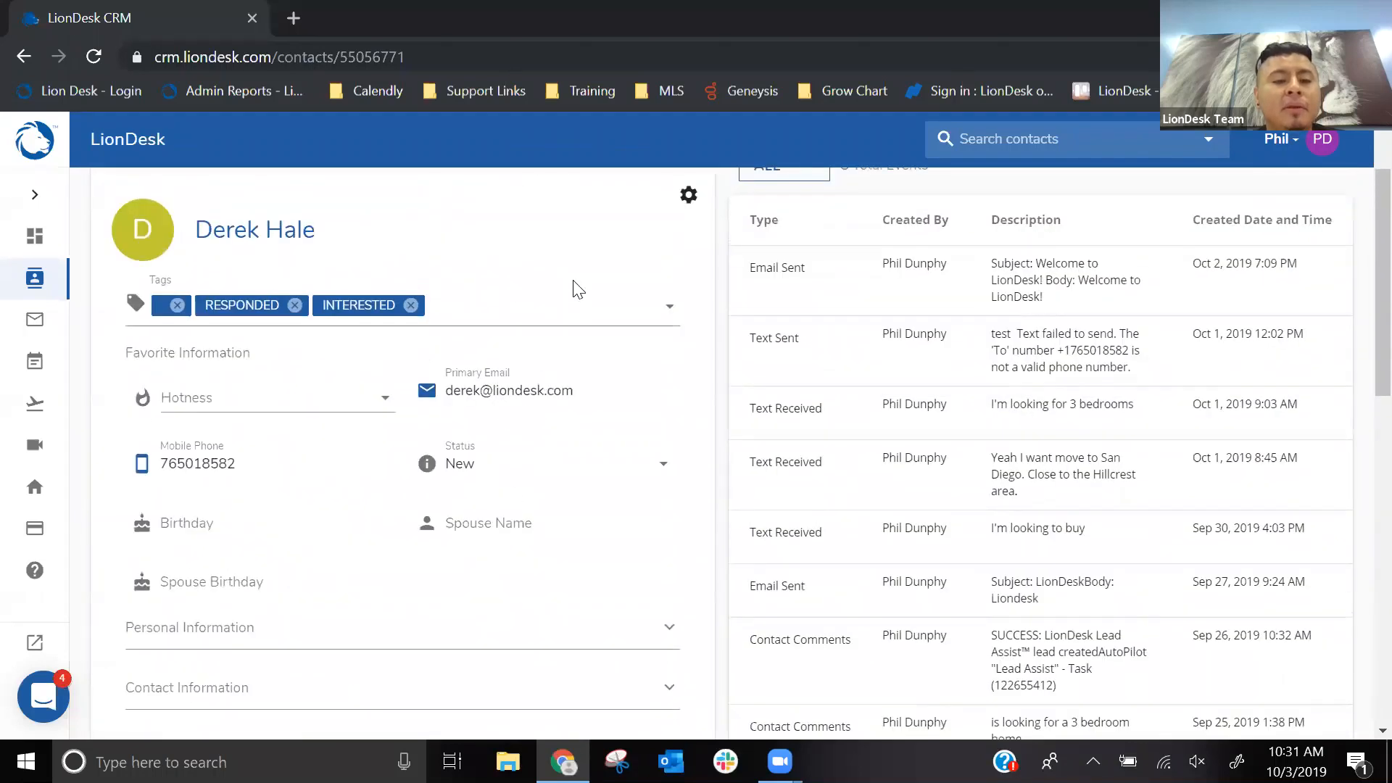
left_click(697, 194)
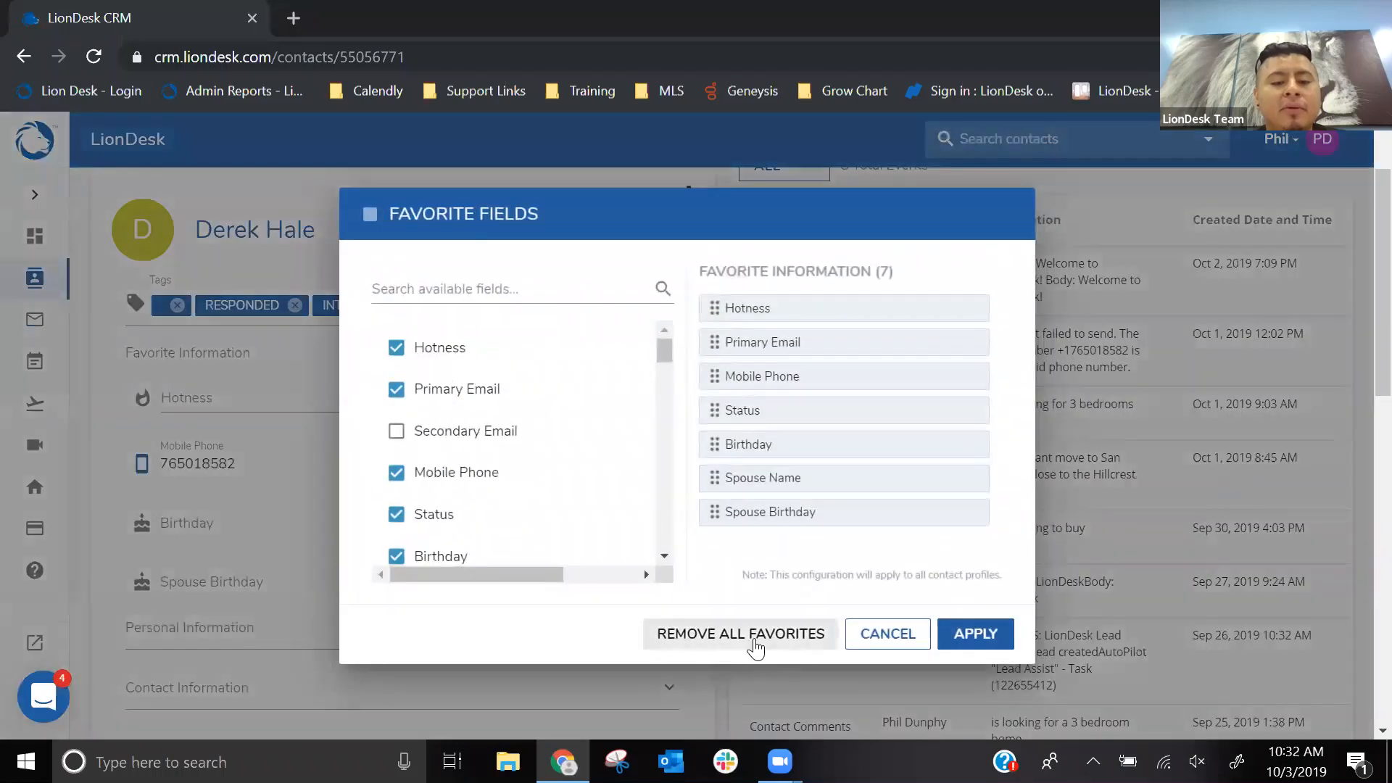
left_click(752, 637)
left_click(951, 641)
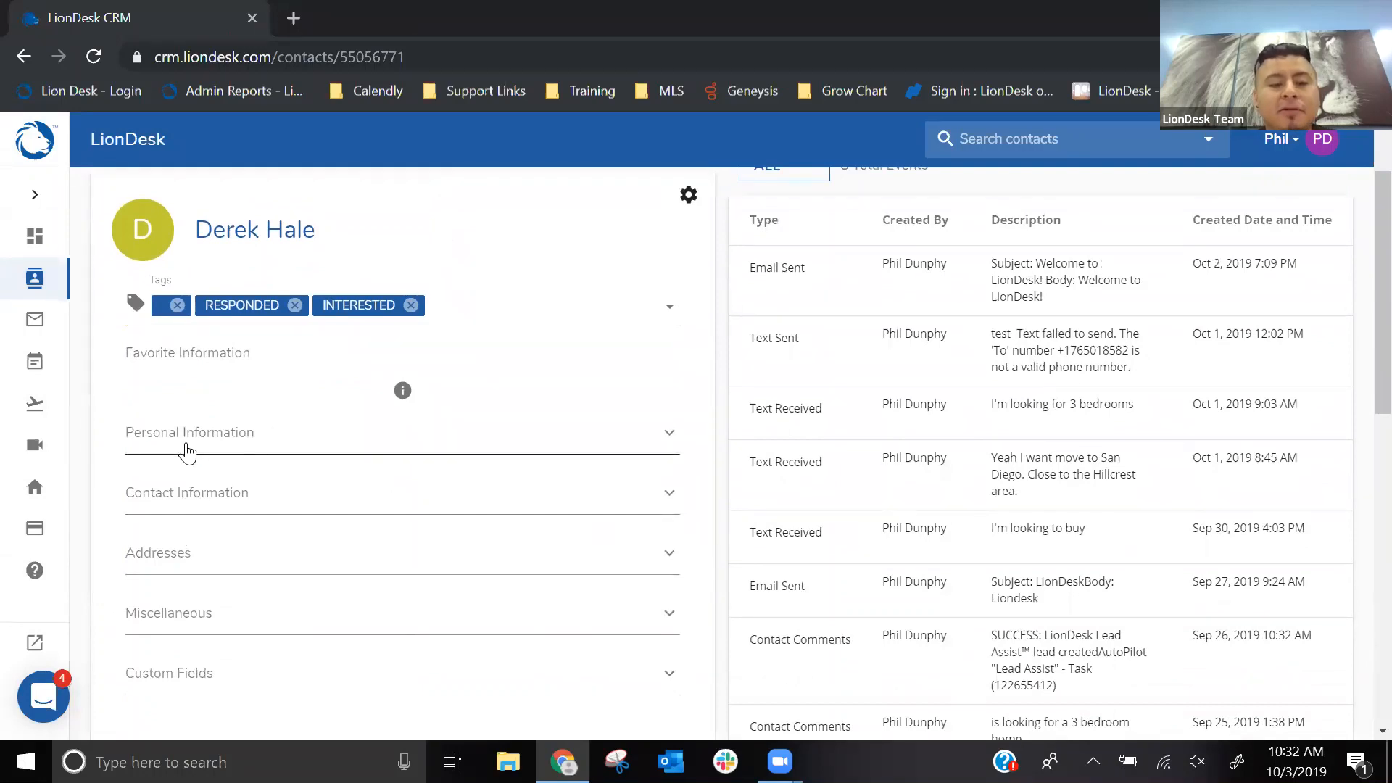
- Expand the contact's Personal Information and Contact Information sections to view their fields
key("ctrl")
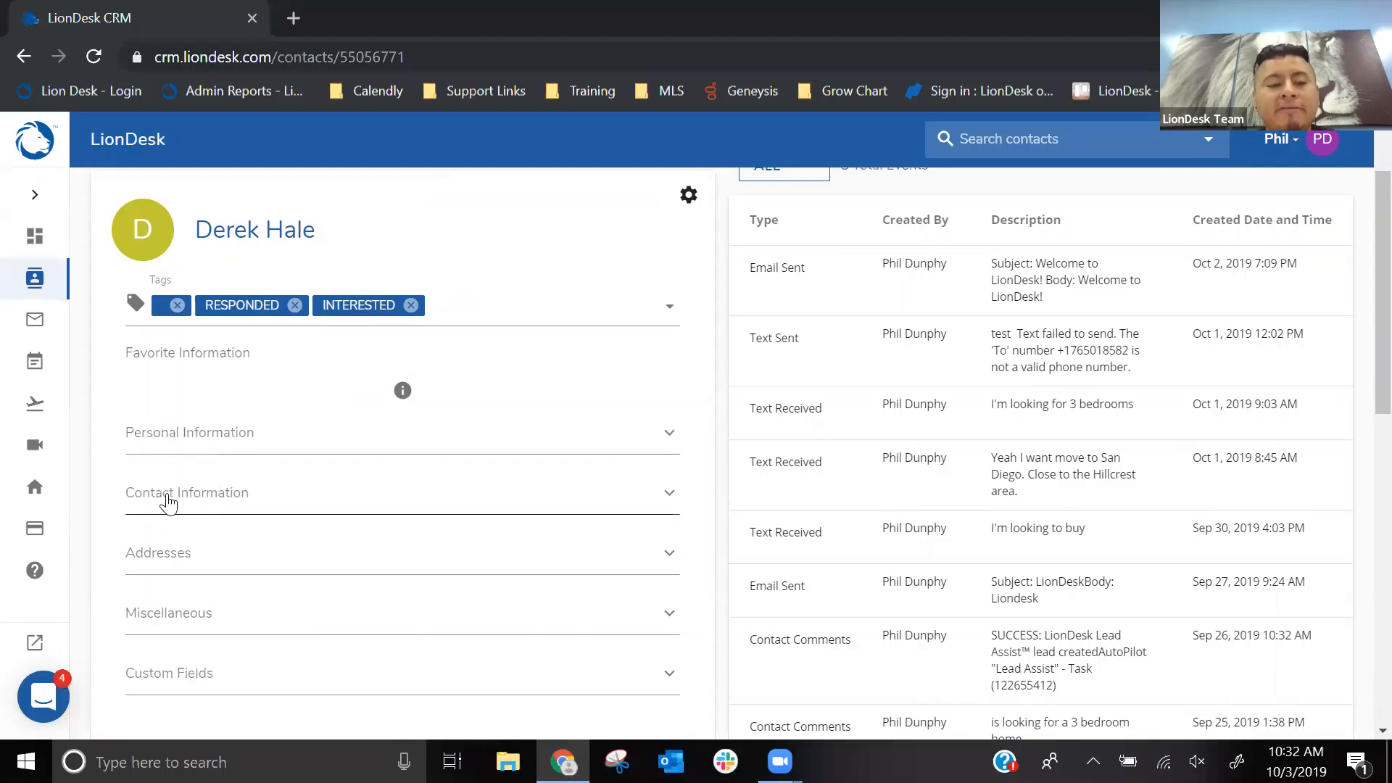
left_click(200, 448)
scroll(389, 497, "down", 1)
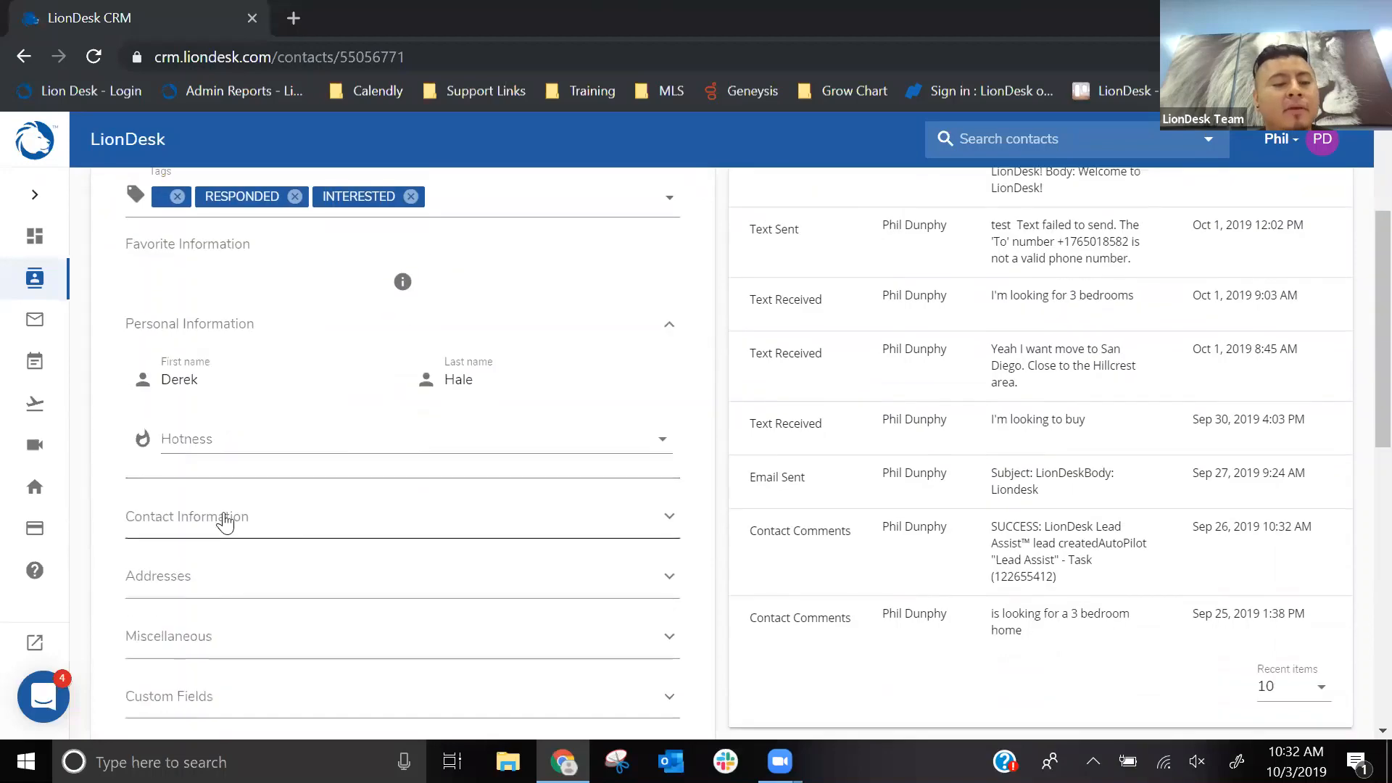
left_click(224, 518)
scroll(380, 491, "down", 2)
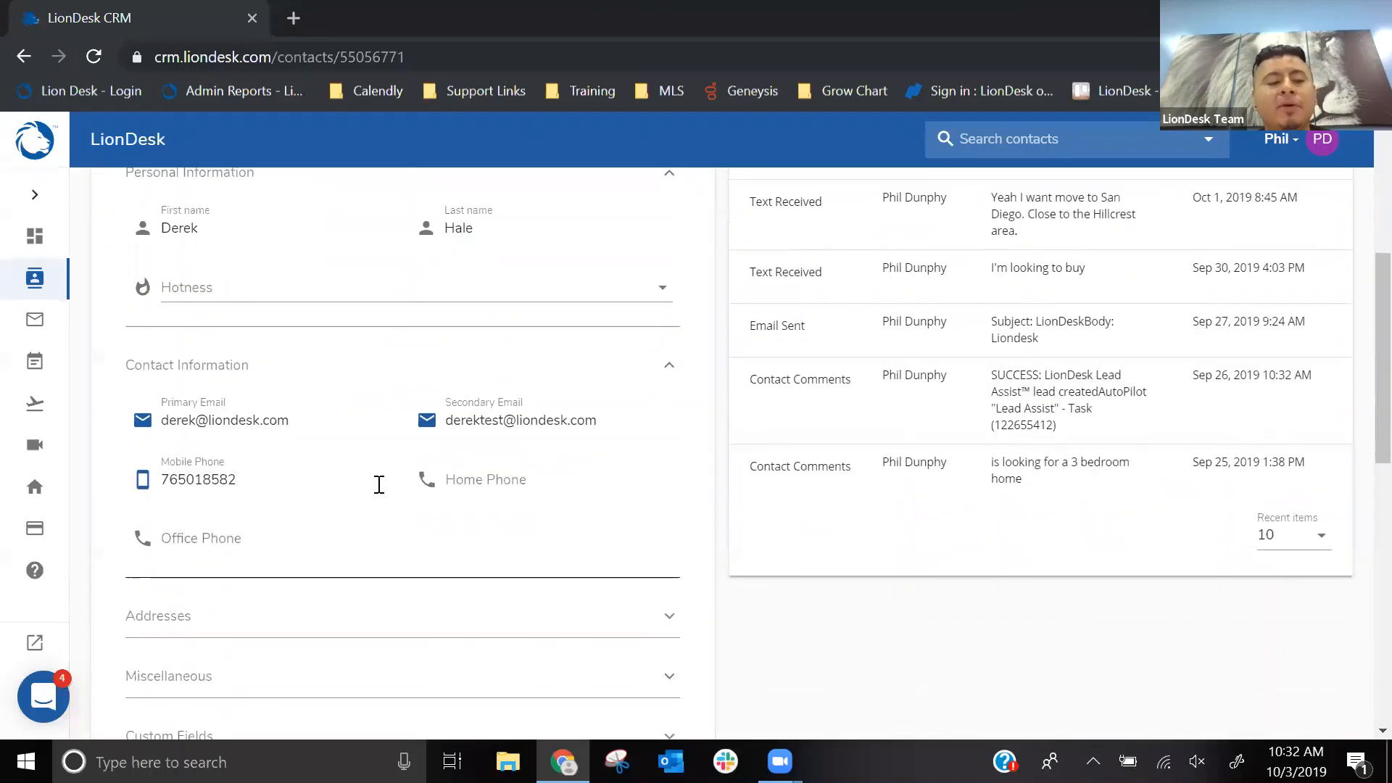
- Expand the contact's Addresses and Miscellaneous sections and look through their fields
left_click(258, 559)
scroll(347, 511, "down", 4)
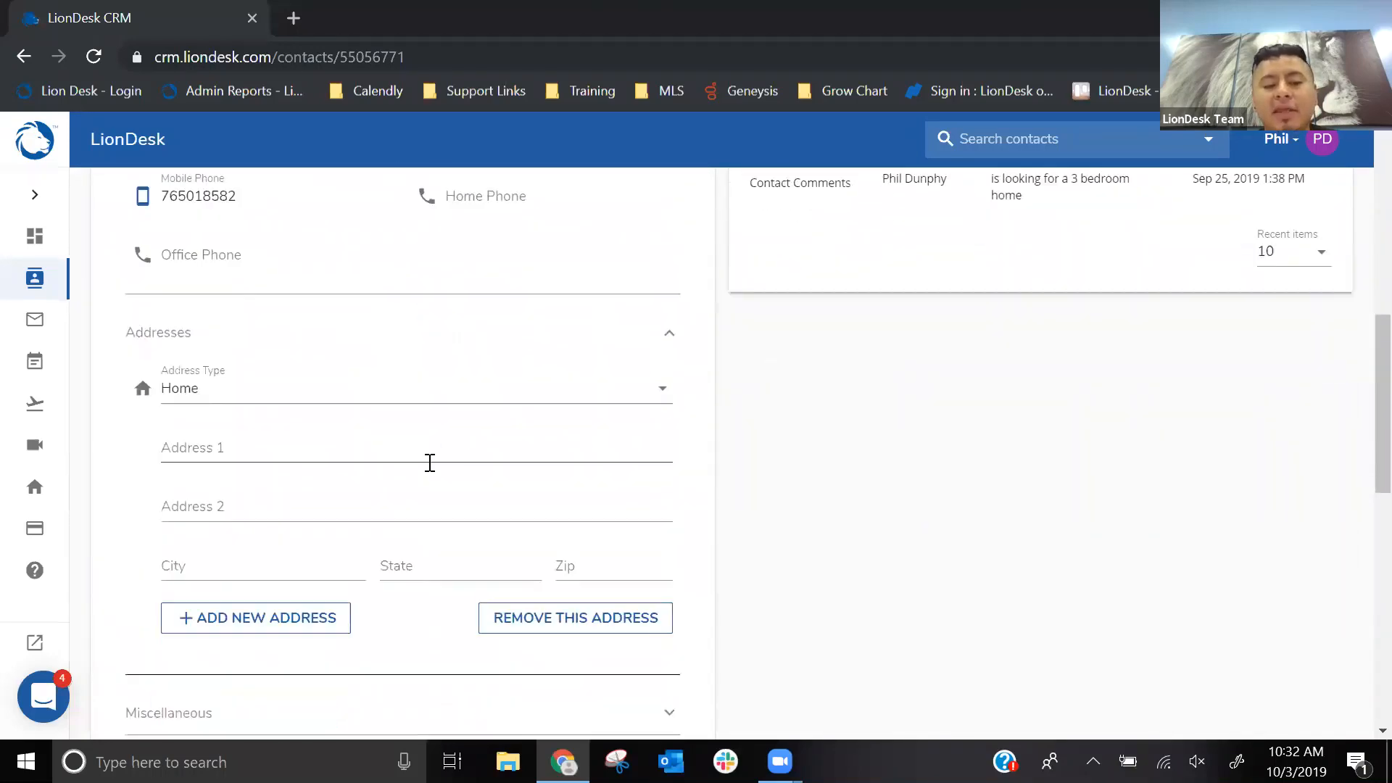
left_click(348, 502)
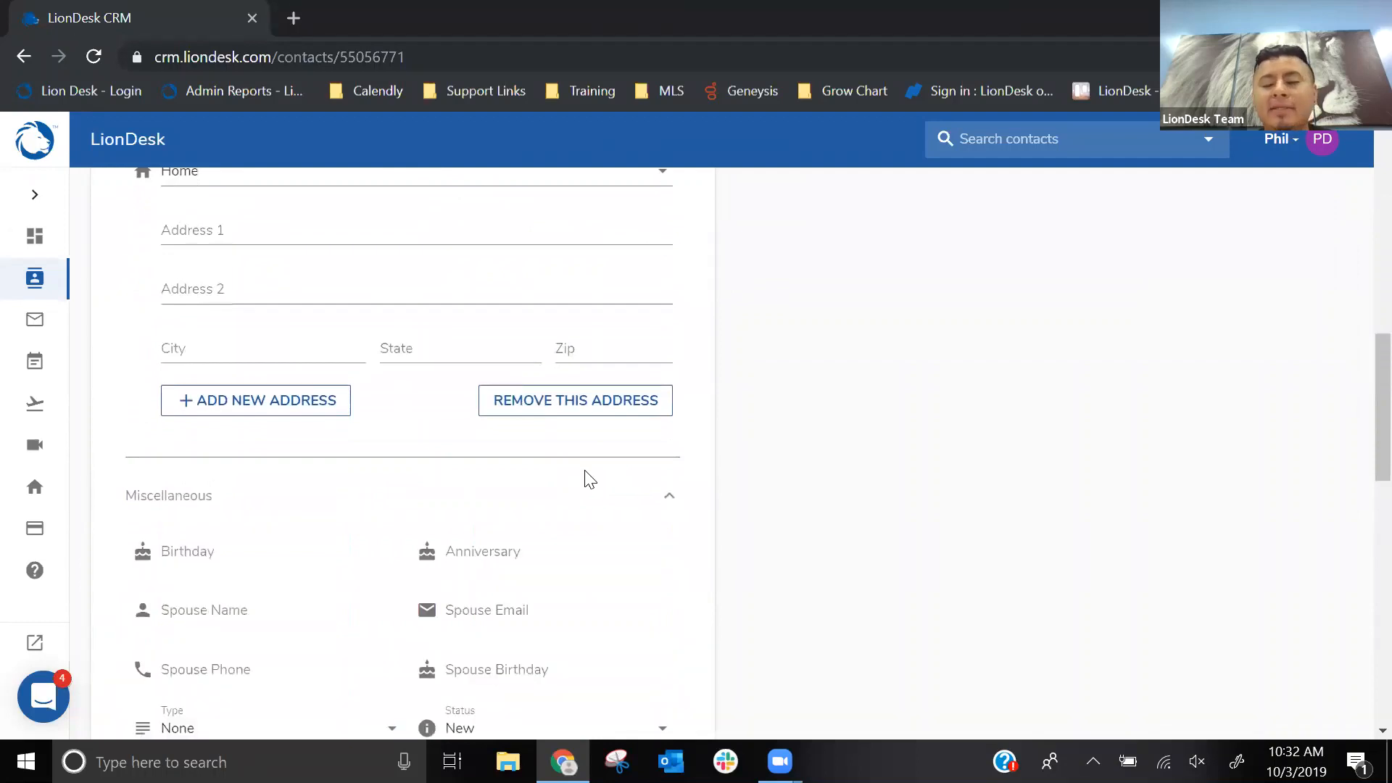
scroll(584, 477, "down", 2)
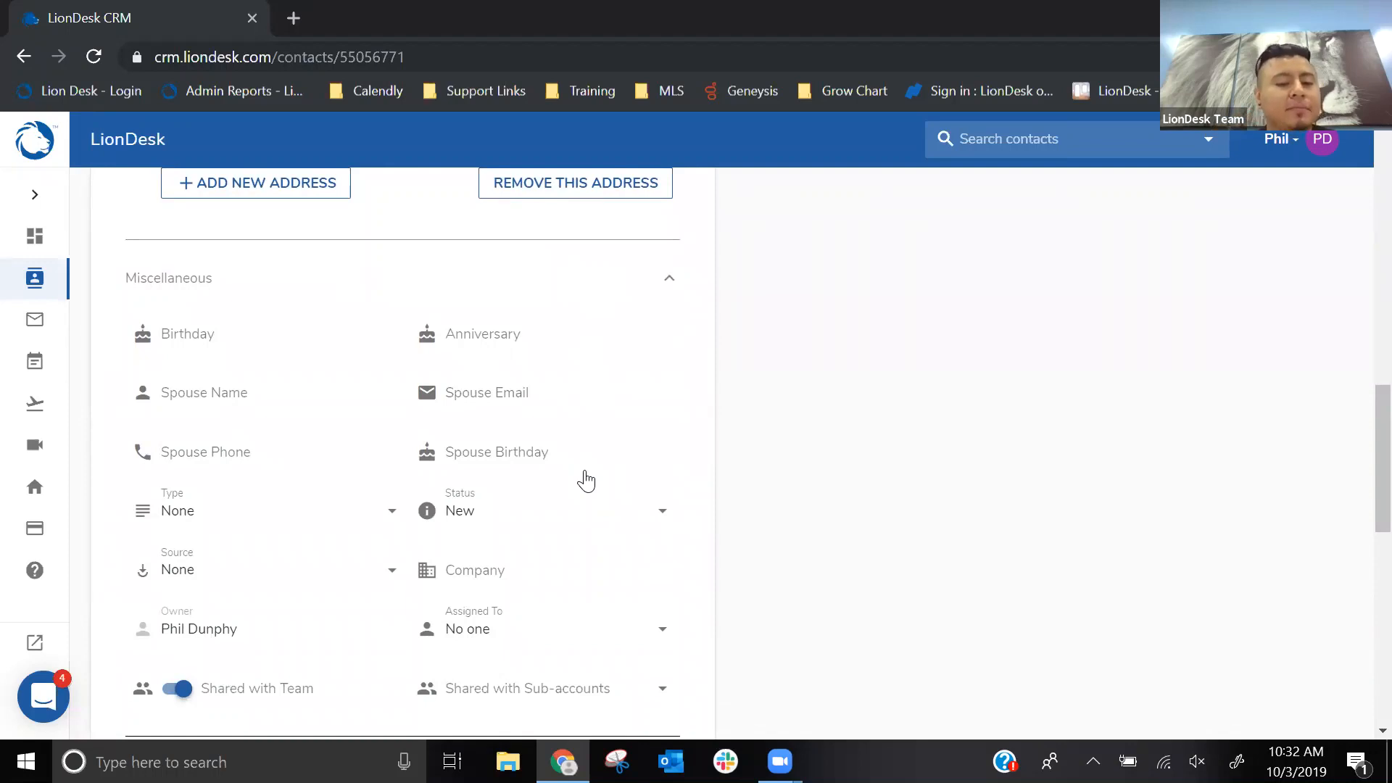
- Expand the contact's Custom Fields section and look through its fields
scroll(584, 474, "down", 3)
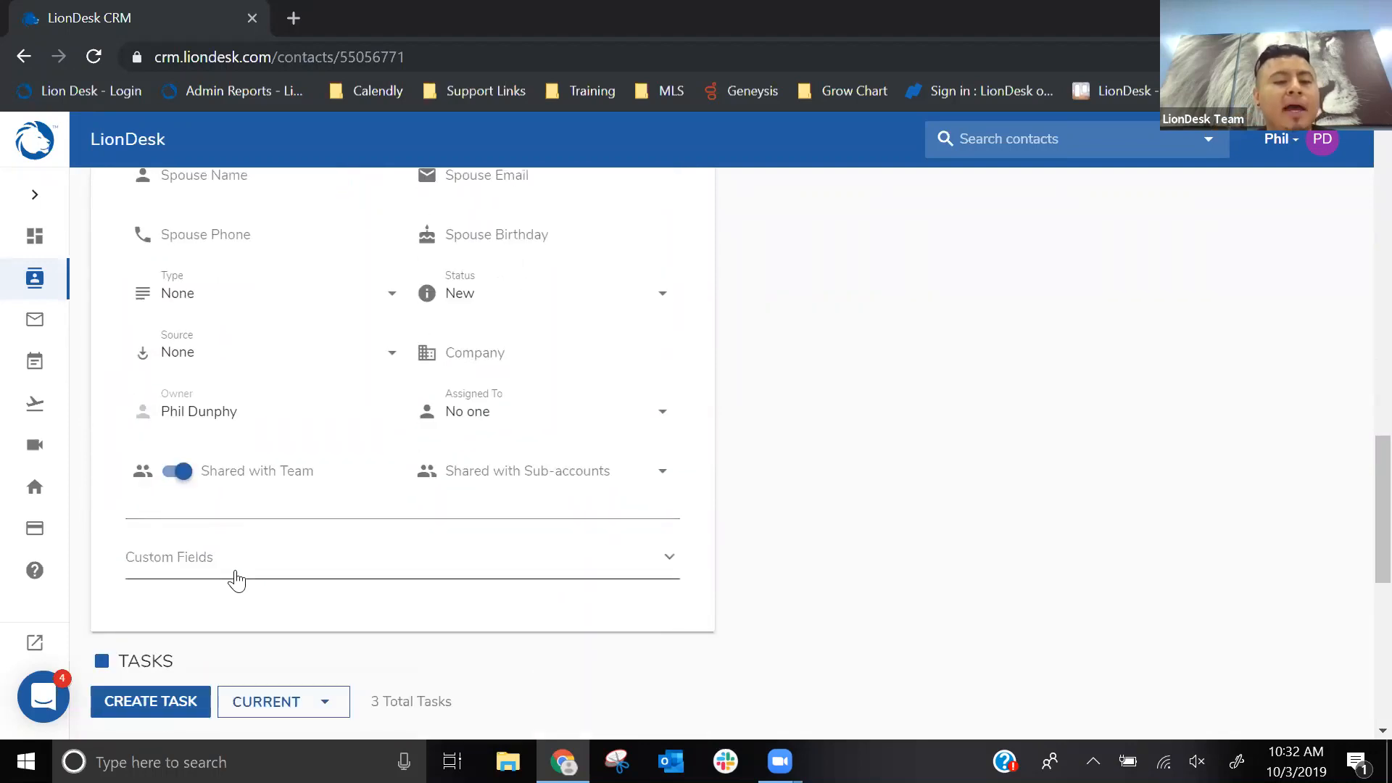
left_click(236, 577)
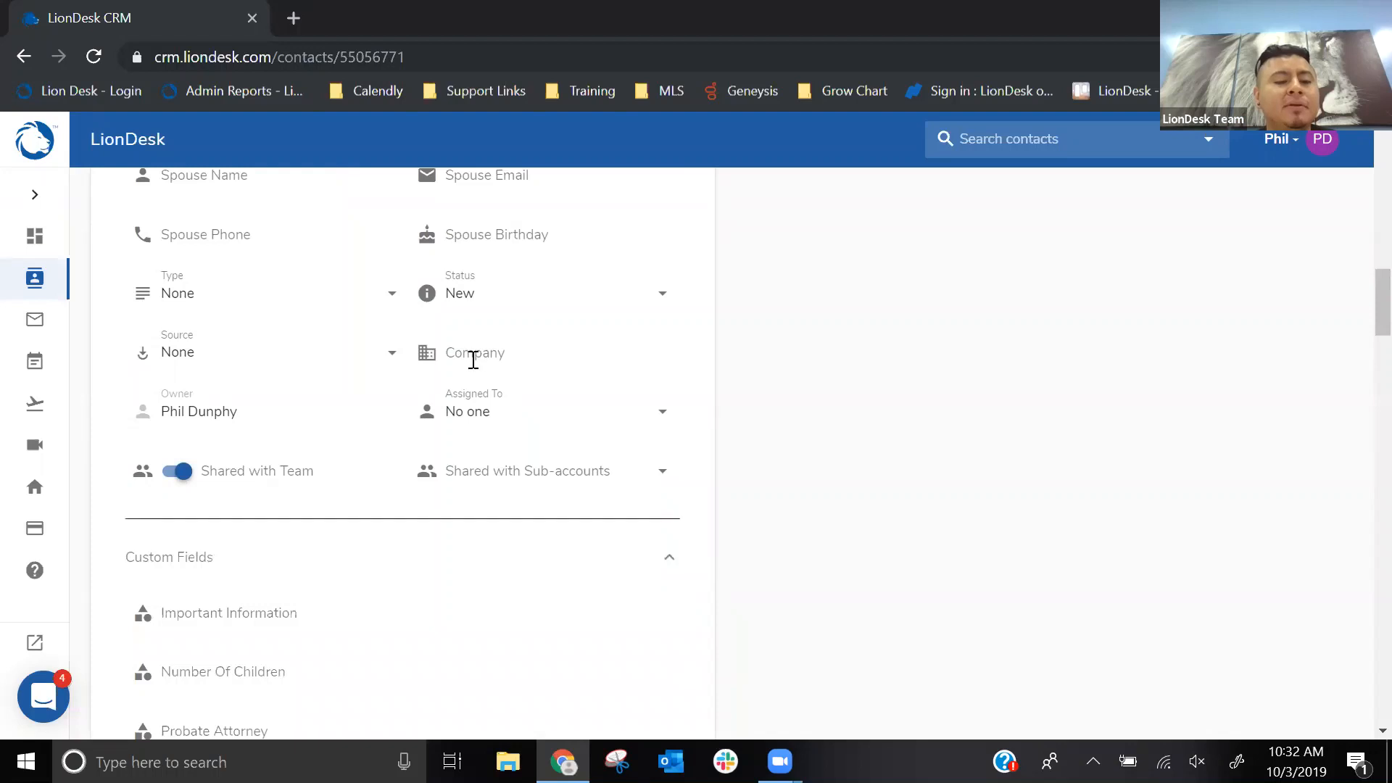
scroll(473, 364, "down", 3)
scroll(474, 369, "down", 3)
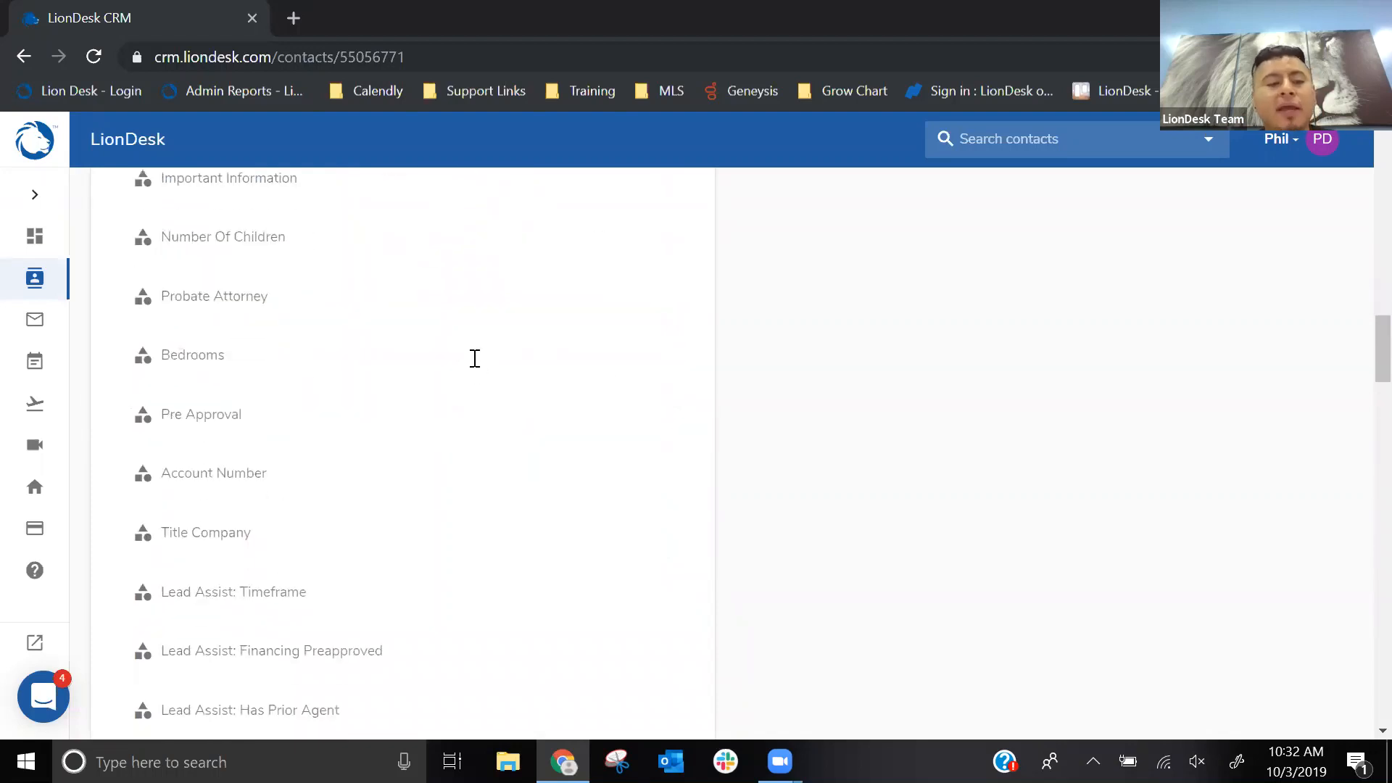
scroll(475, 358, "up", 4)
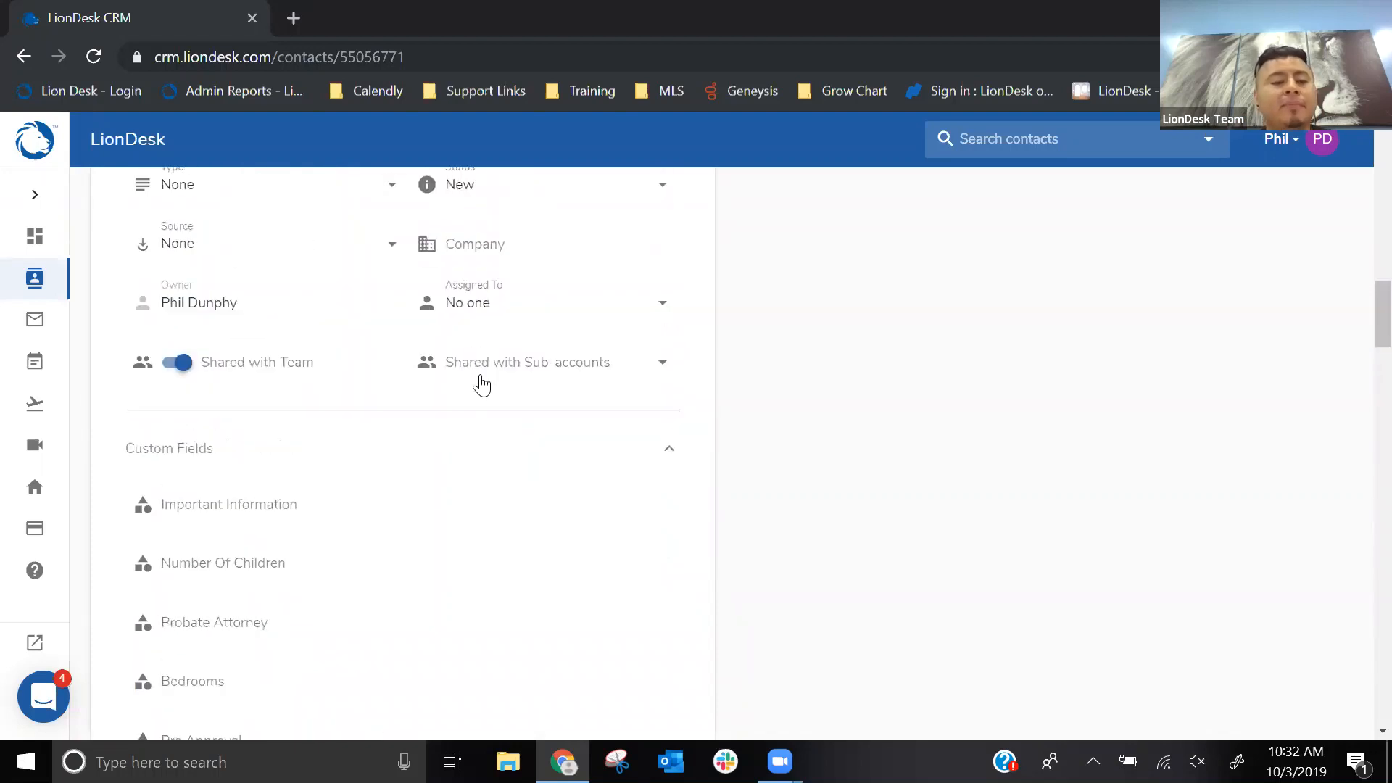
- Collapse the contact's Custom Fields, Miscellaneous, Addresses, Contact Information and Personal Information sections
left_click(475, 444)
scroll(395, 428, "up", 5)
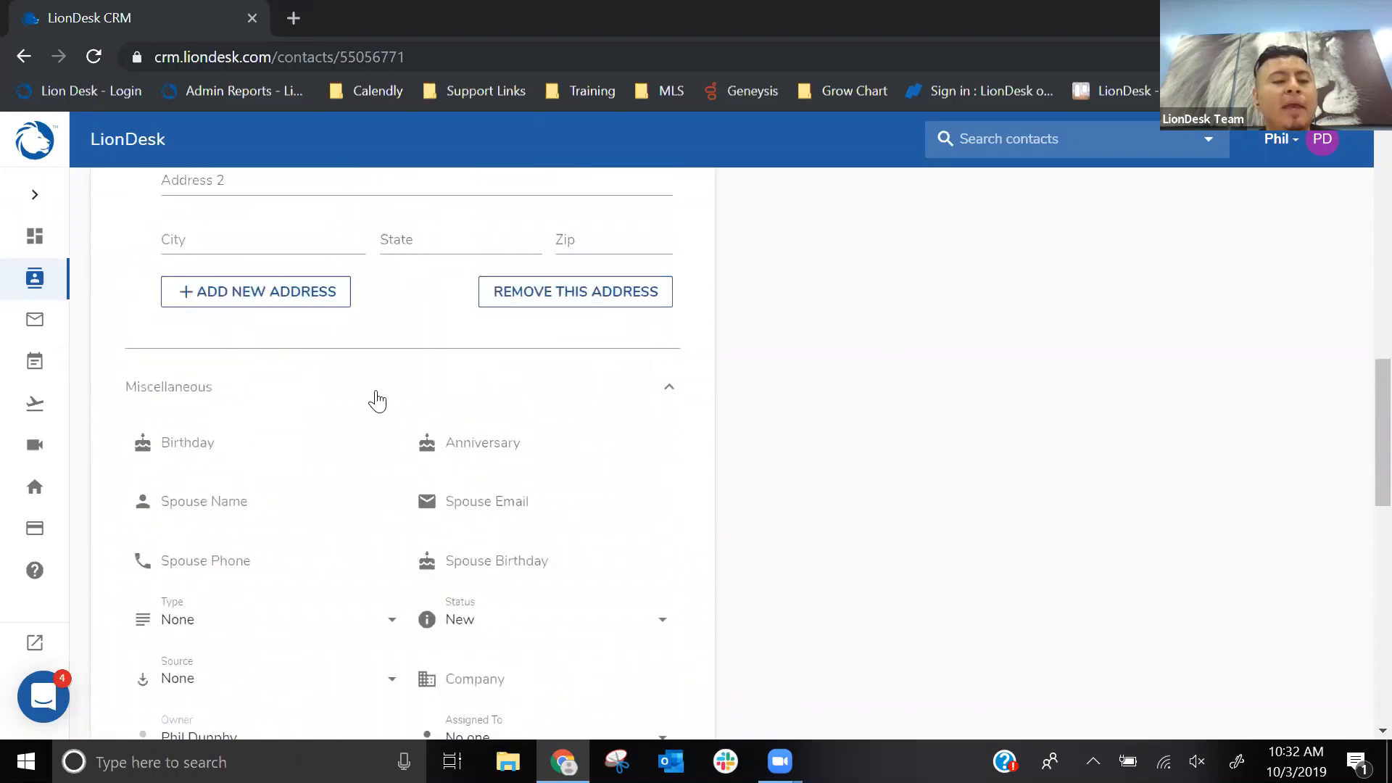
left_click(374, 397)
scroll(374, 398, "up", 5)
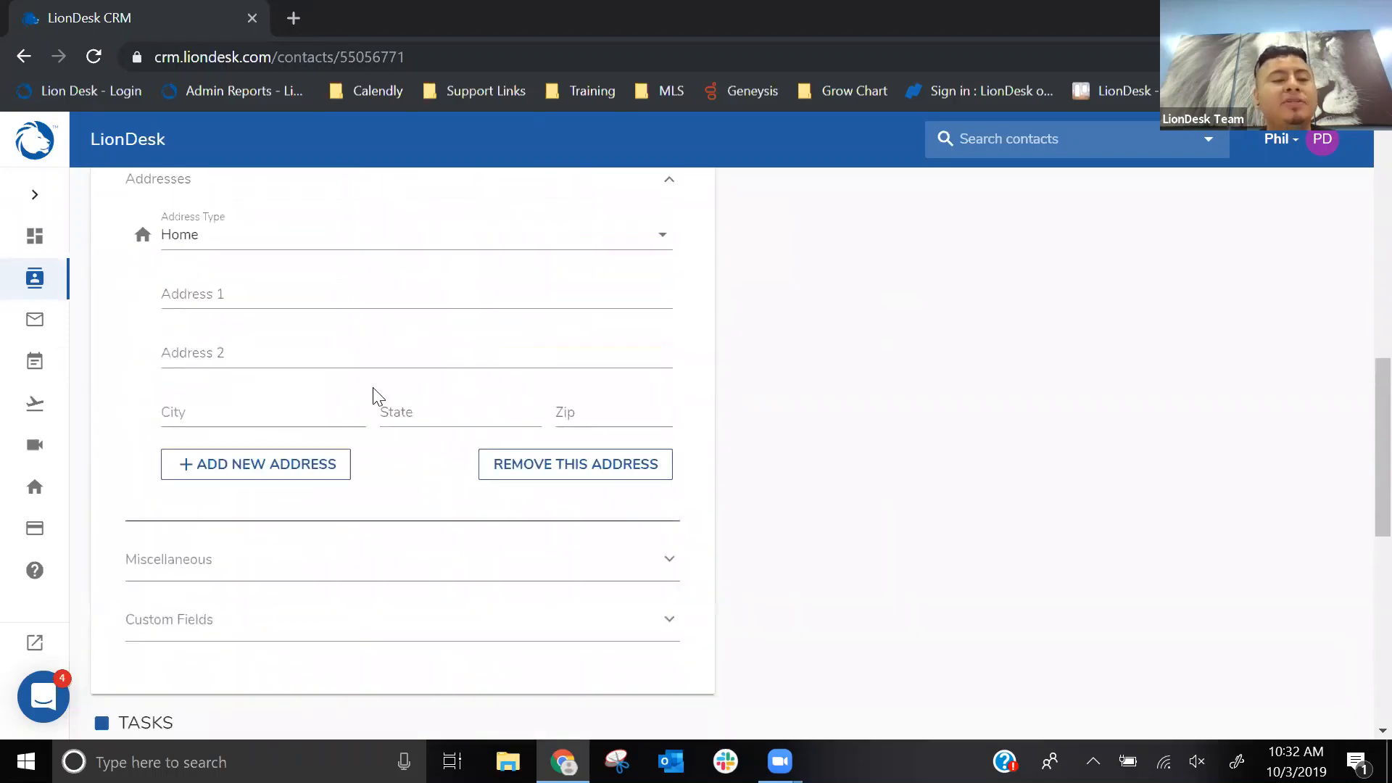
left_click(351, 353)
scroll(348, 341, "up", 3)
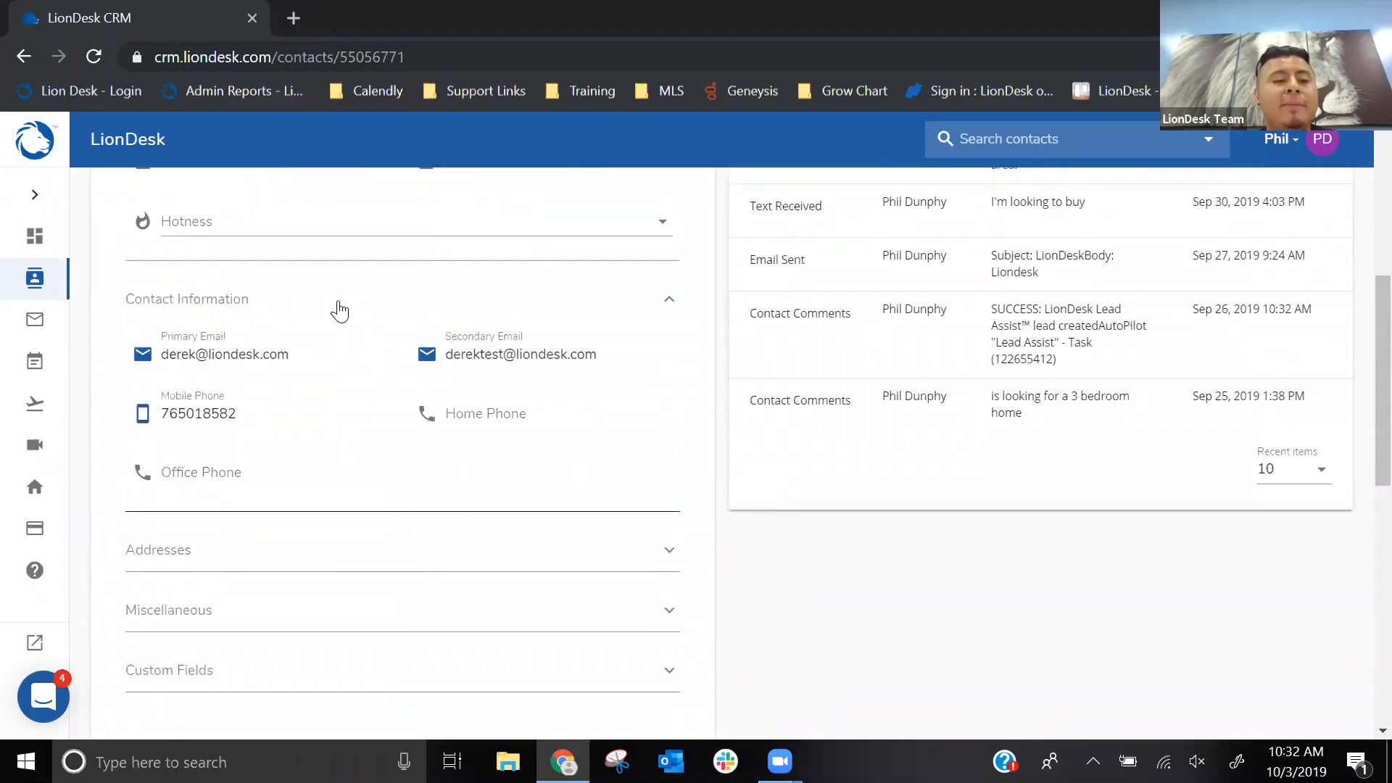
left_click(344, 311)
scroll(345, 289, "up", 2)
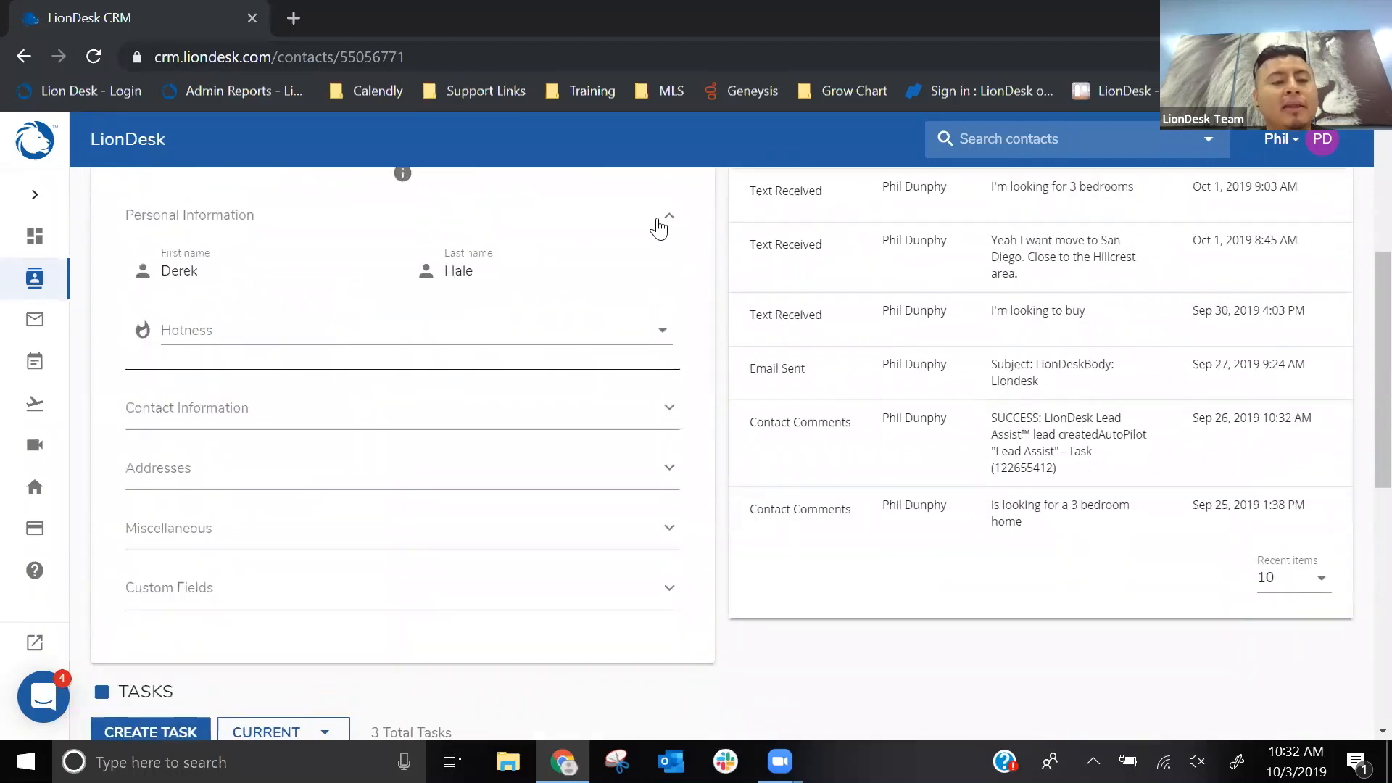
left_click(661, 220)
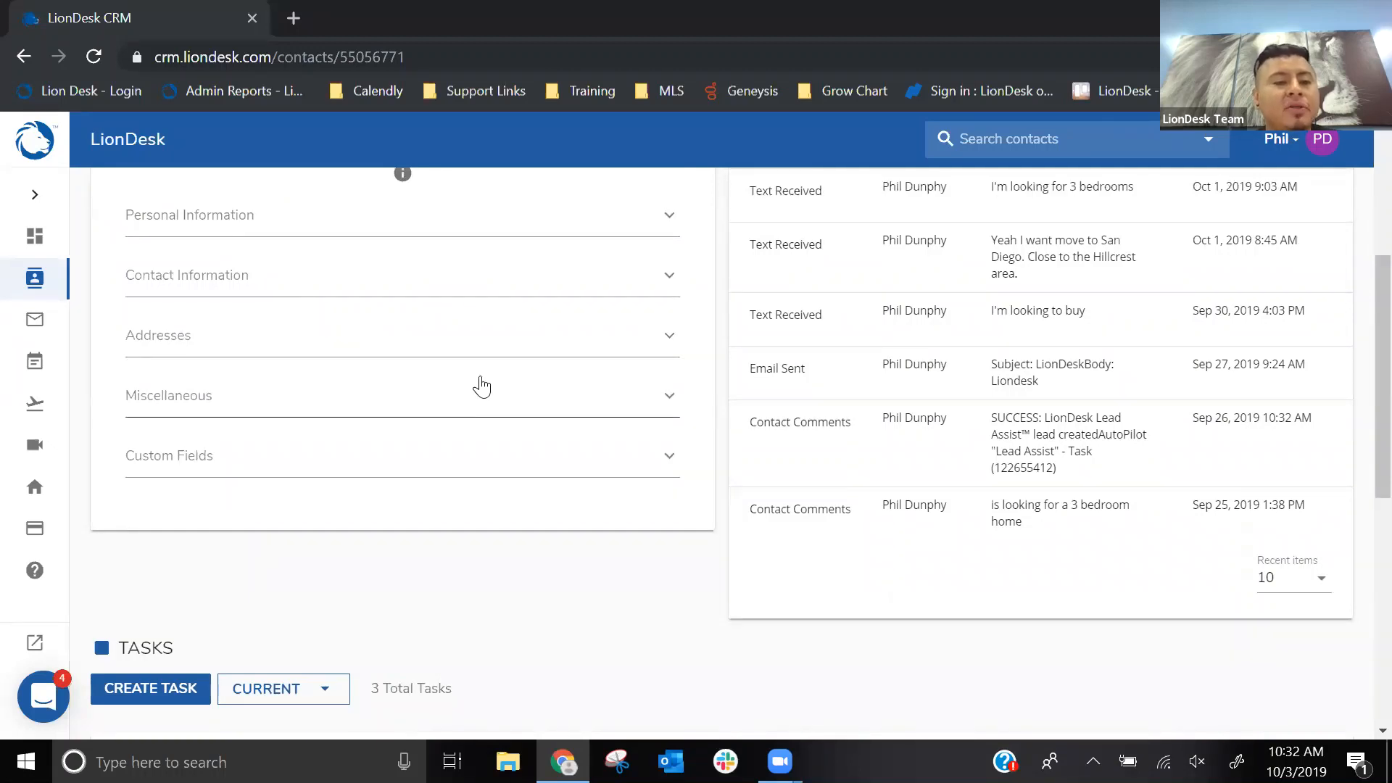
- Select Hotness, Primary Email, Birthday, Spouse Name and Spouse Email as favorite fields for the contact profile
scroll(480, 385, "up", 5)
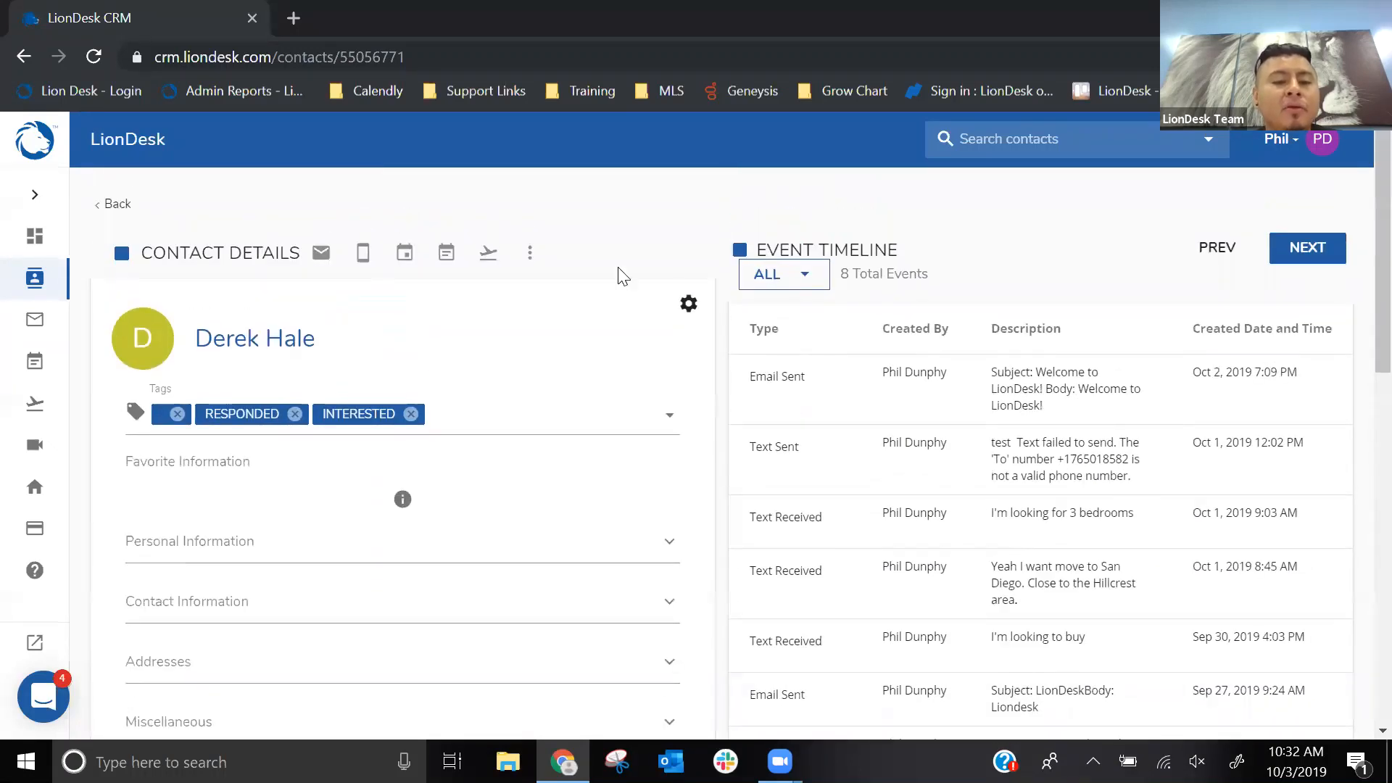
key("ctrl")
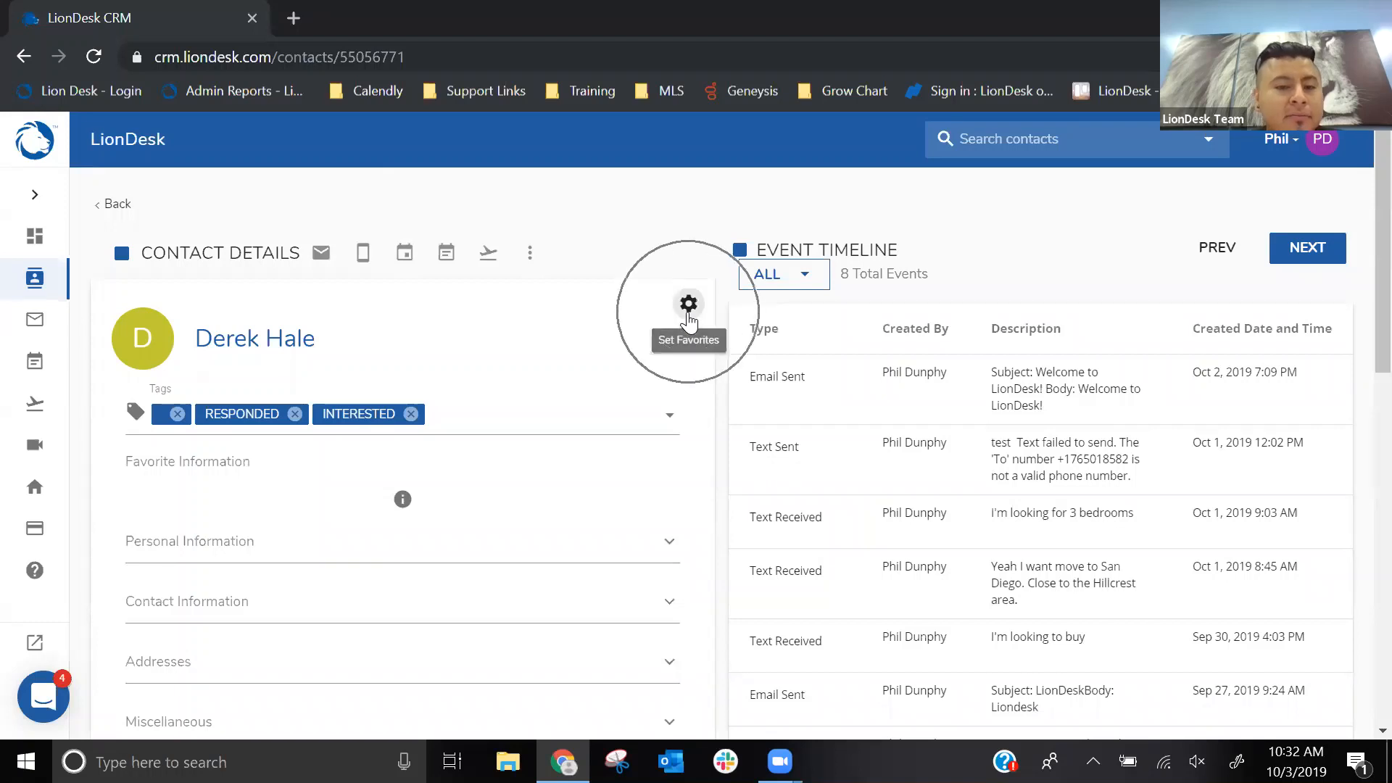
left_click(689, 305)
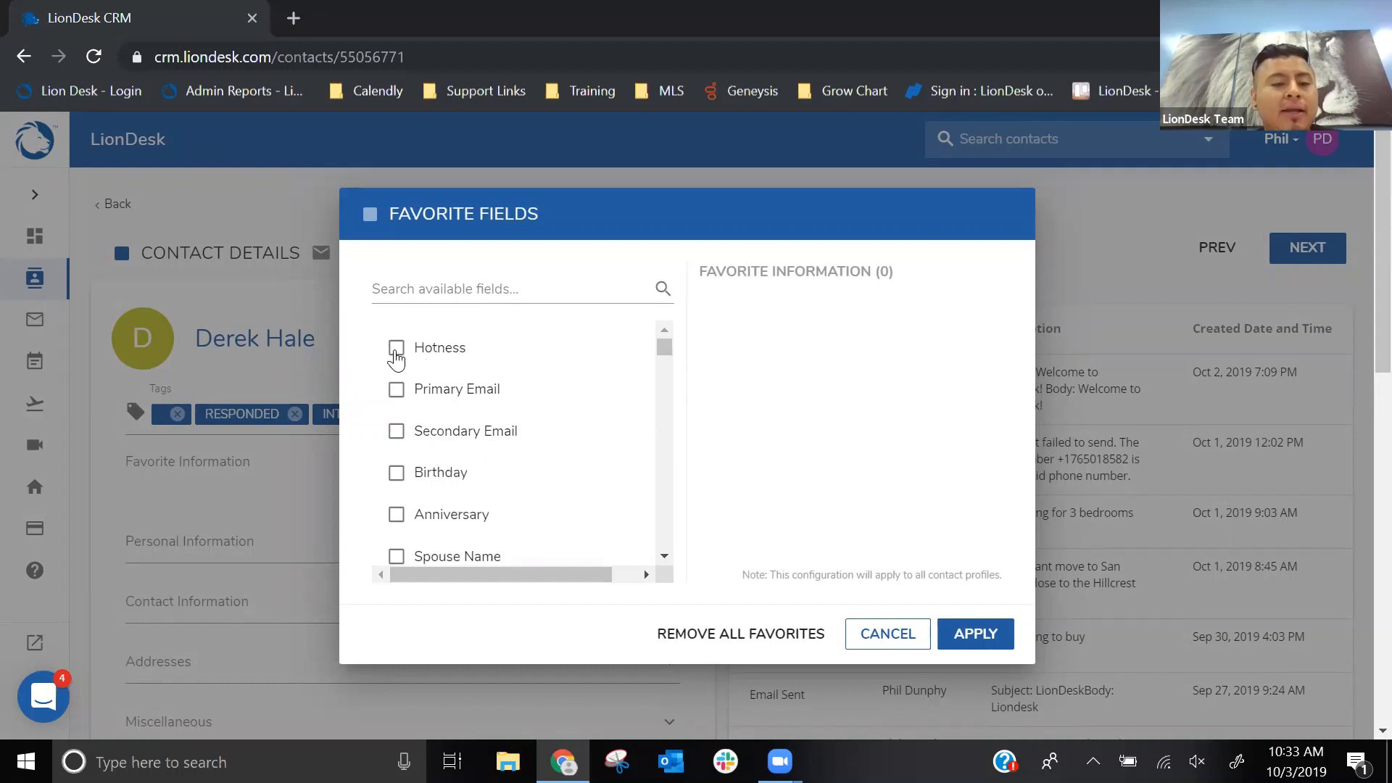
left_click(396, 349)
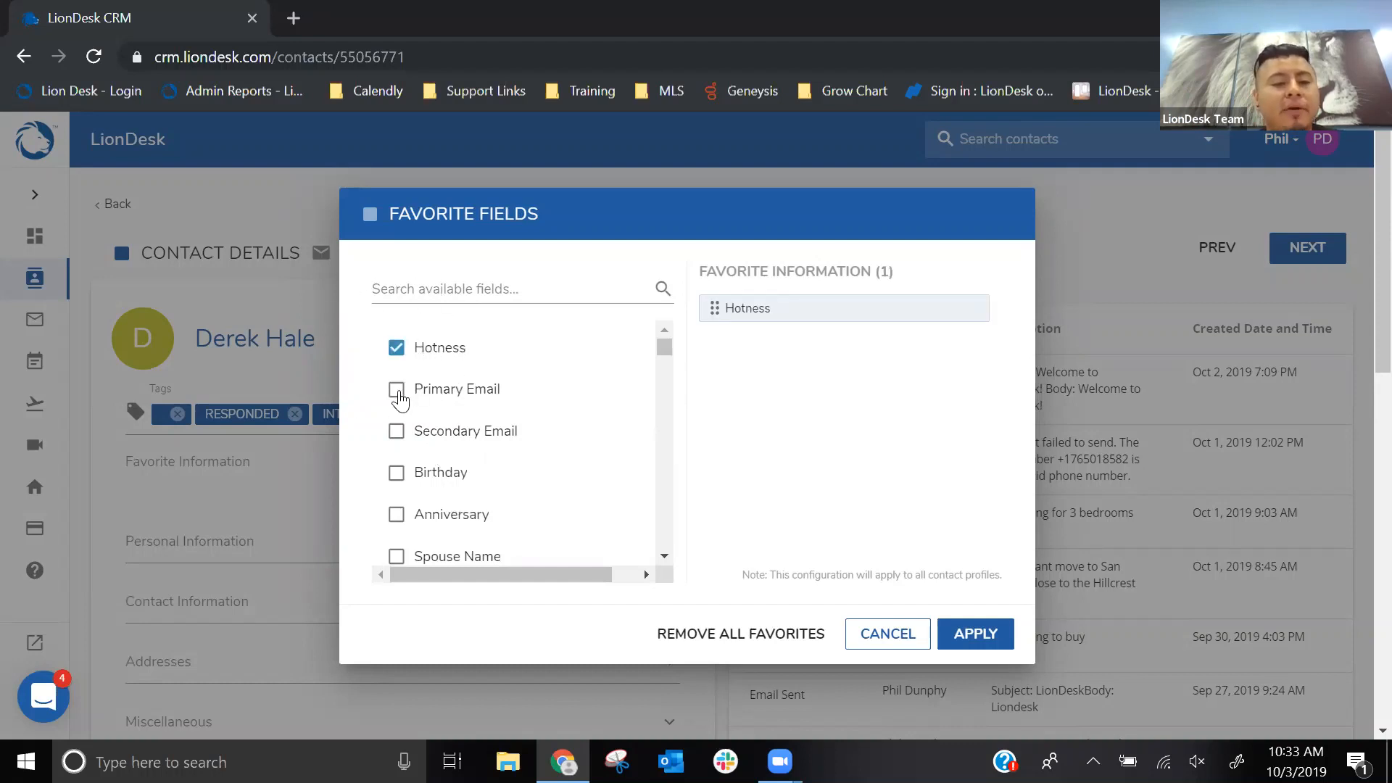
left_click(397, 391)
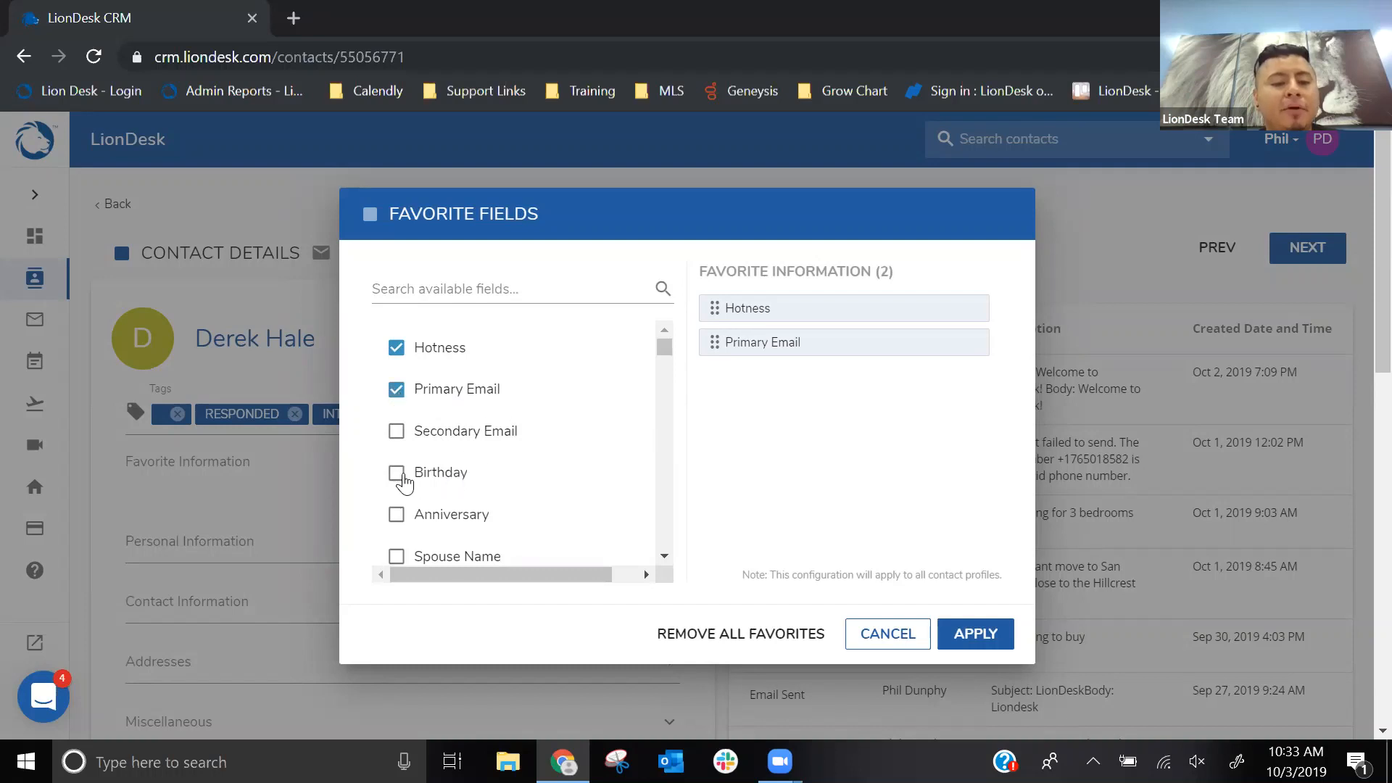
left_click(399, 472)
scroll(488, 423, "down", 2)
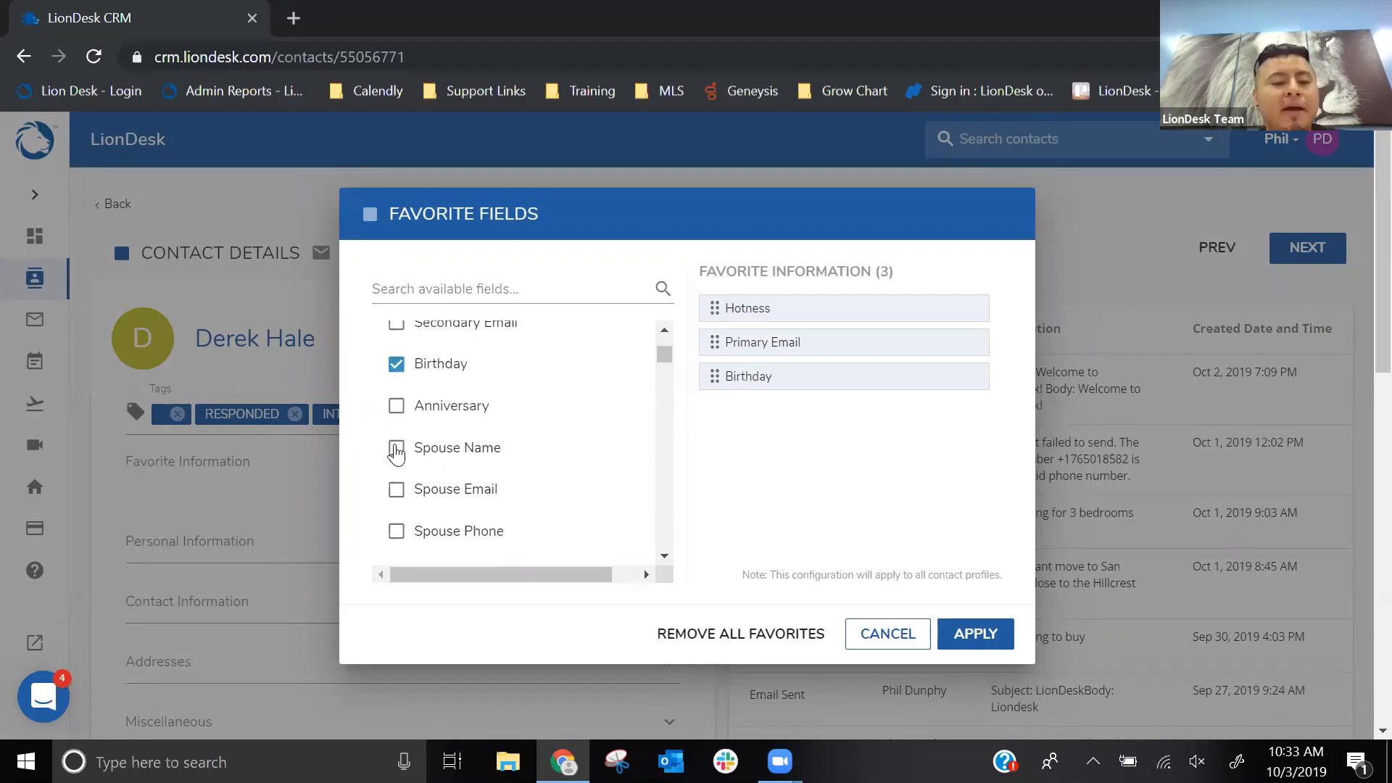
left_click(396, 448)
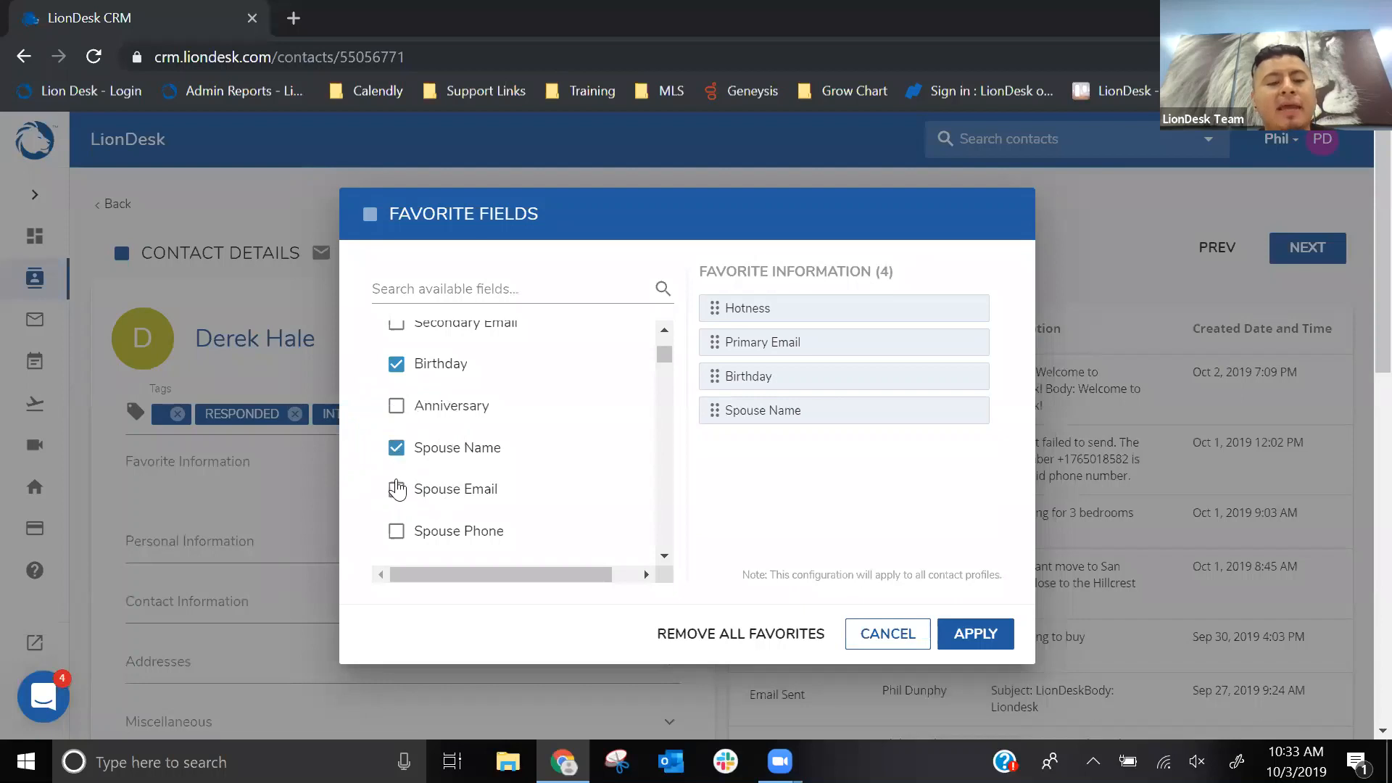
left_click(396, 490)
- Add Mobile Phone to the favorite fields and look through the remaining available fields
scroll(460, 457, "down", 4)
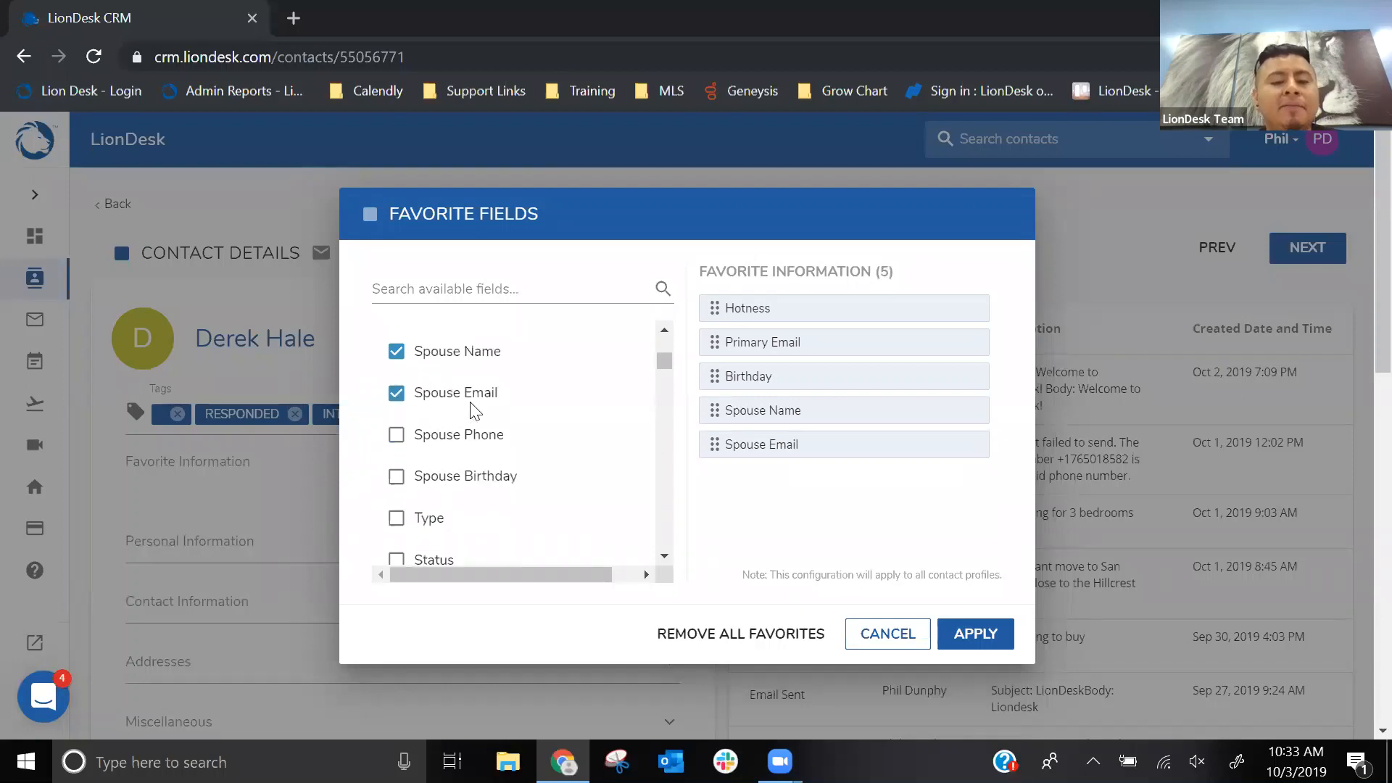
scroll(508, 364, "down", 2)
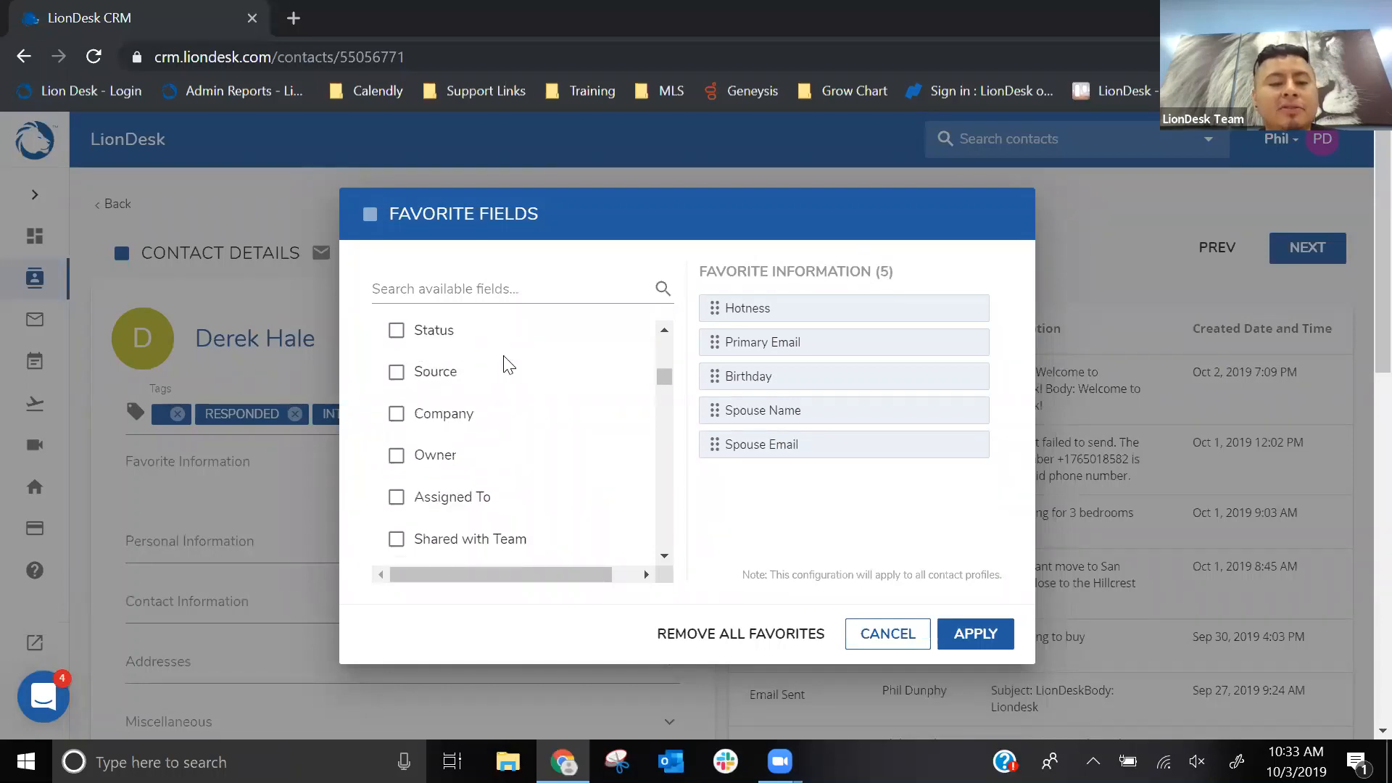
scroll(508, 364, "down", 6)
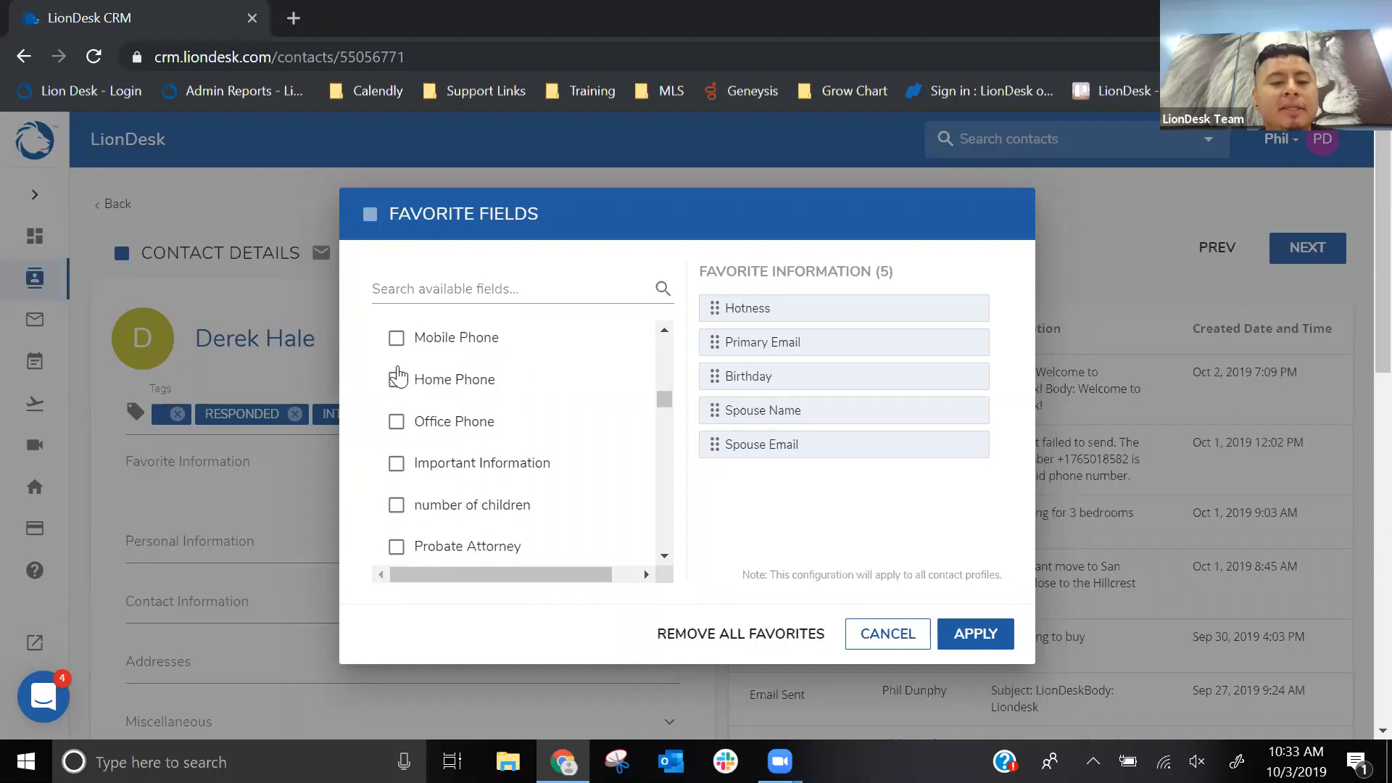
left_click(395, 339)
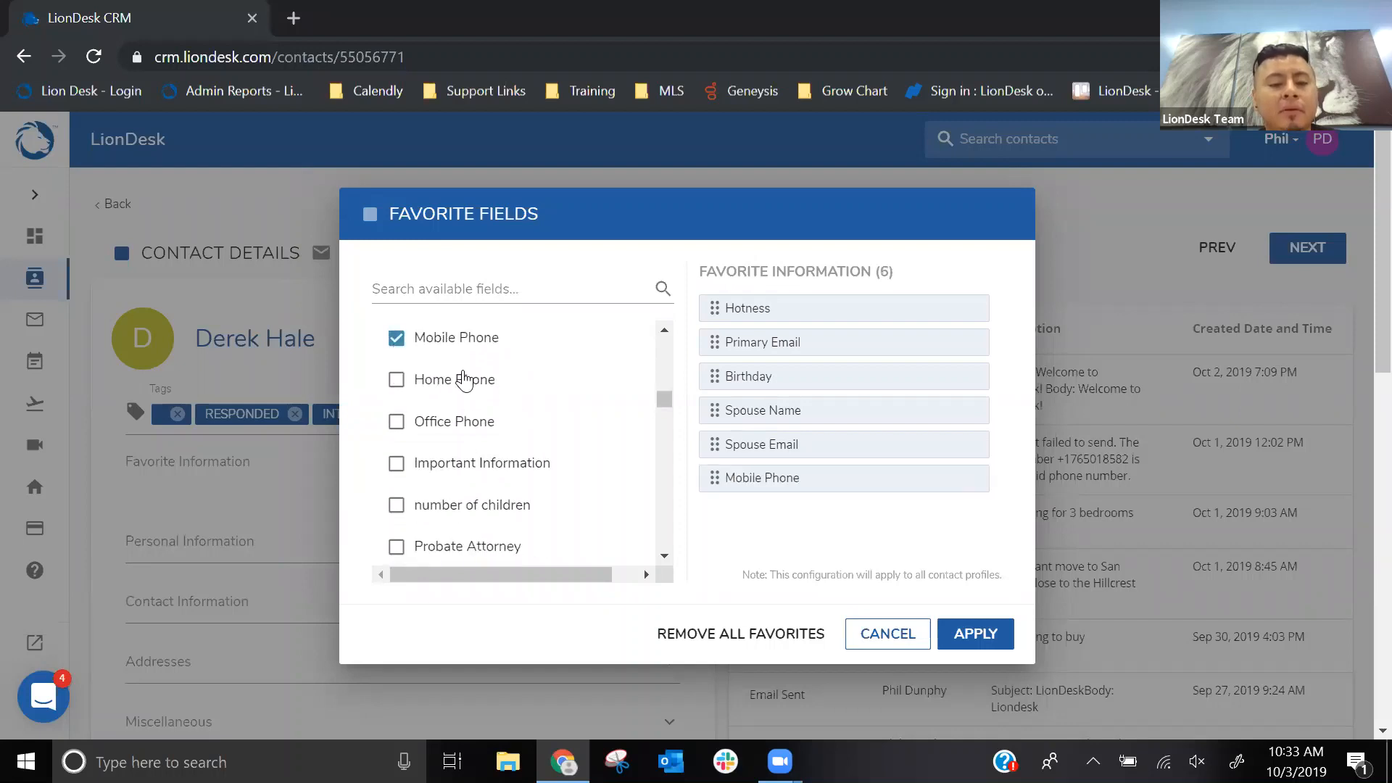
scroll(506, 376, "down", 3)
scroll(507, 377, "down", 3)
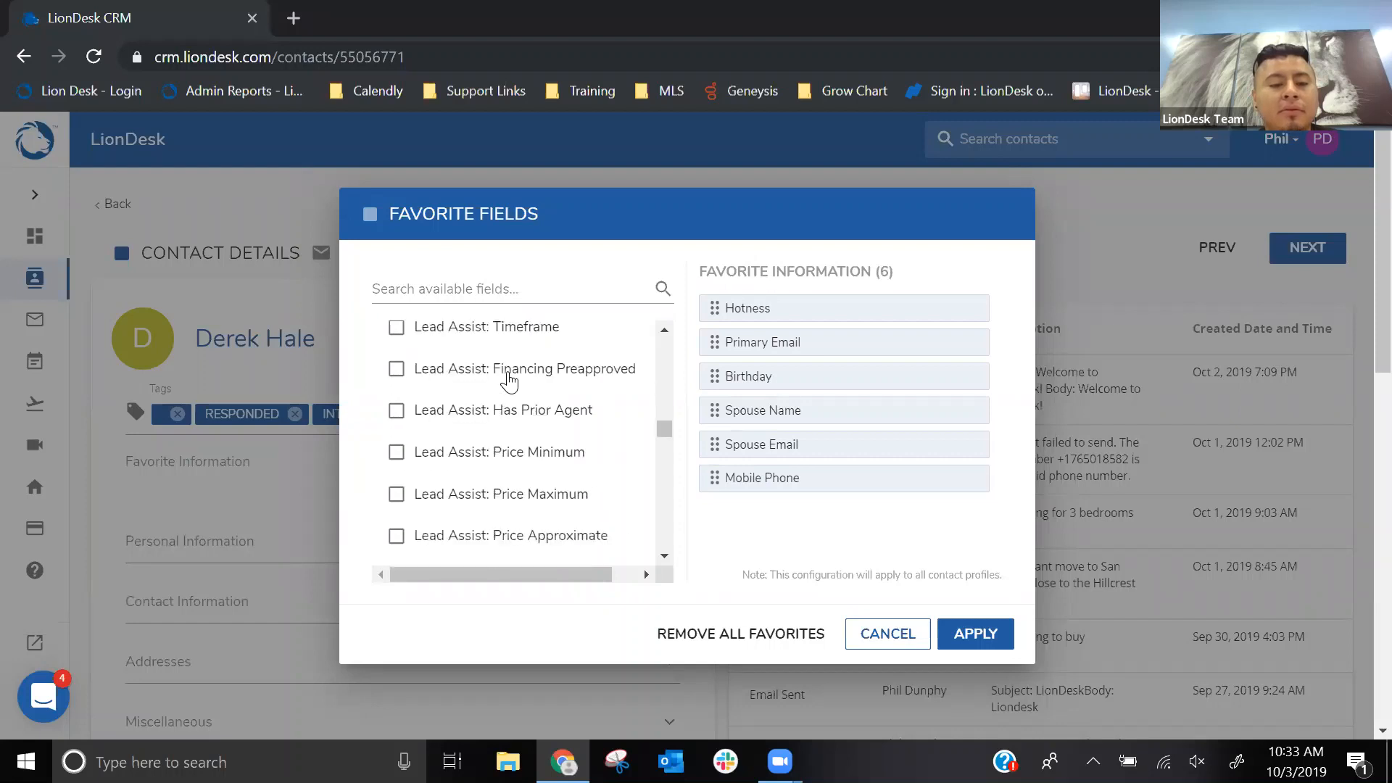
scroll(510, 377, "down", 10)
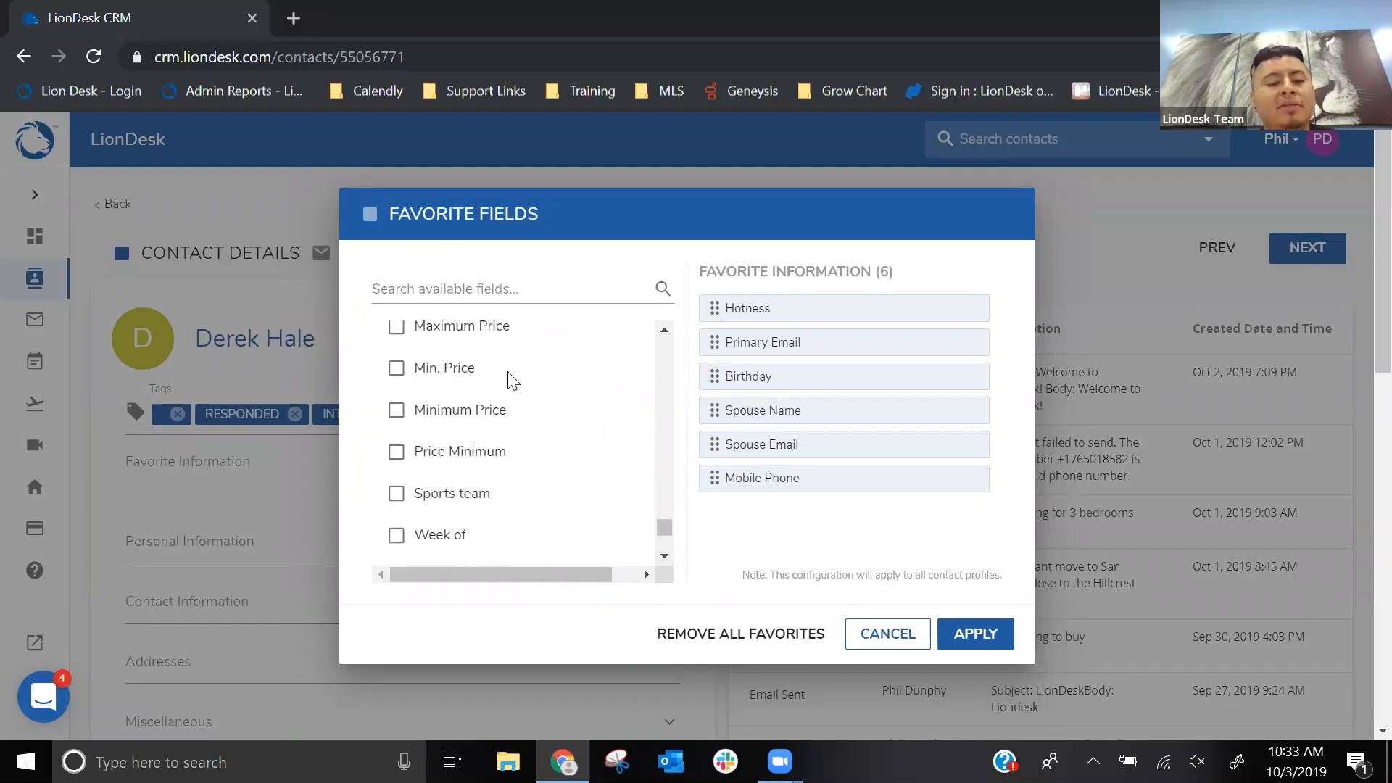
scroll(509, 377, "down", 3)
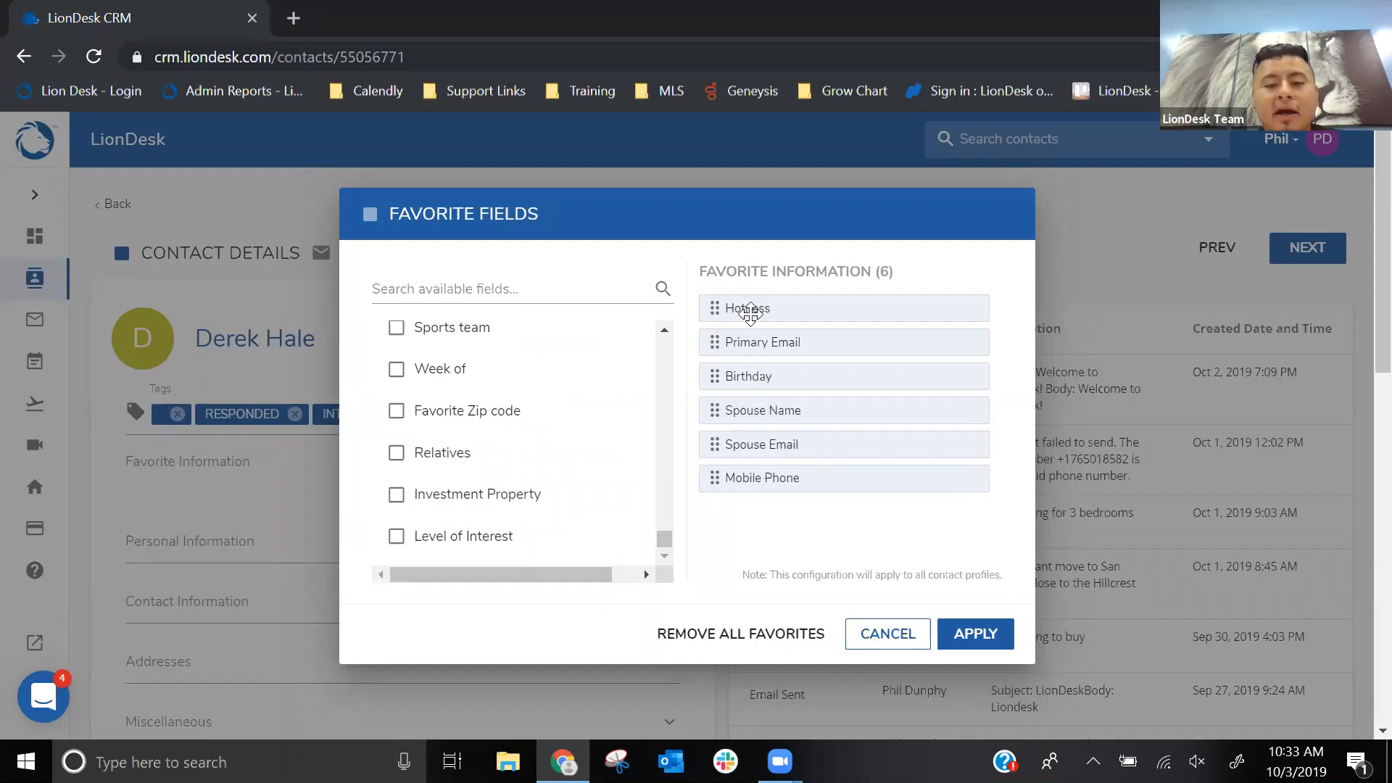
- Reorder the favorites to place Birthday before Primary Email and Mobile Phone before Spouse Name, and apply the configuration
left_click_drag(754, 376, 756, 342)
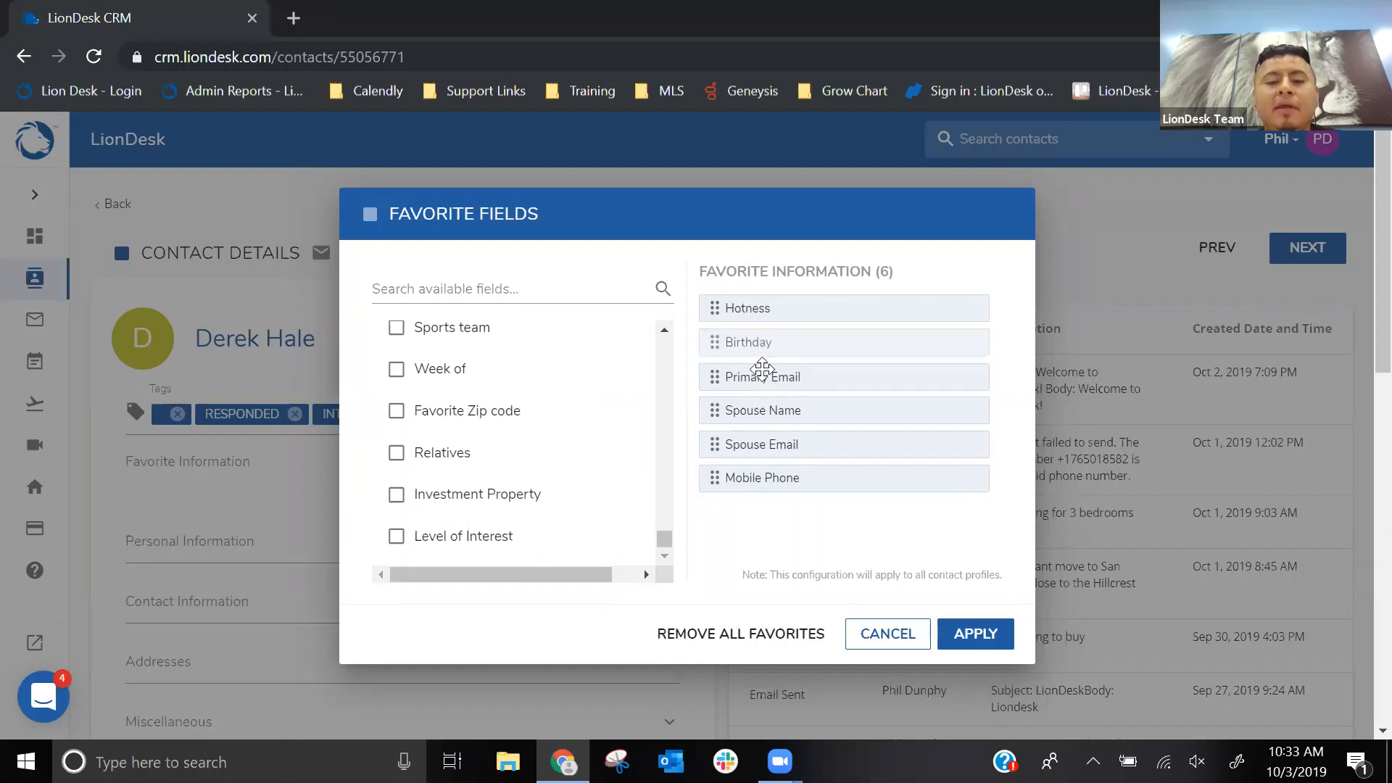
left_click_drag(767, 485, 770, 421)
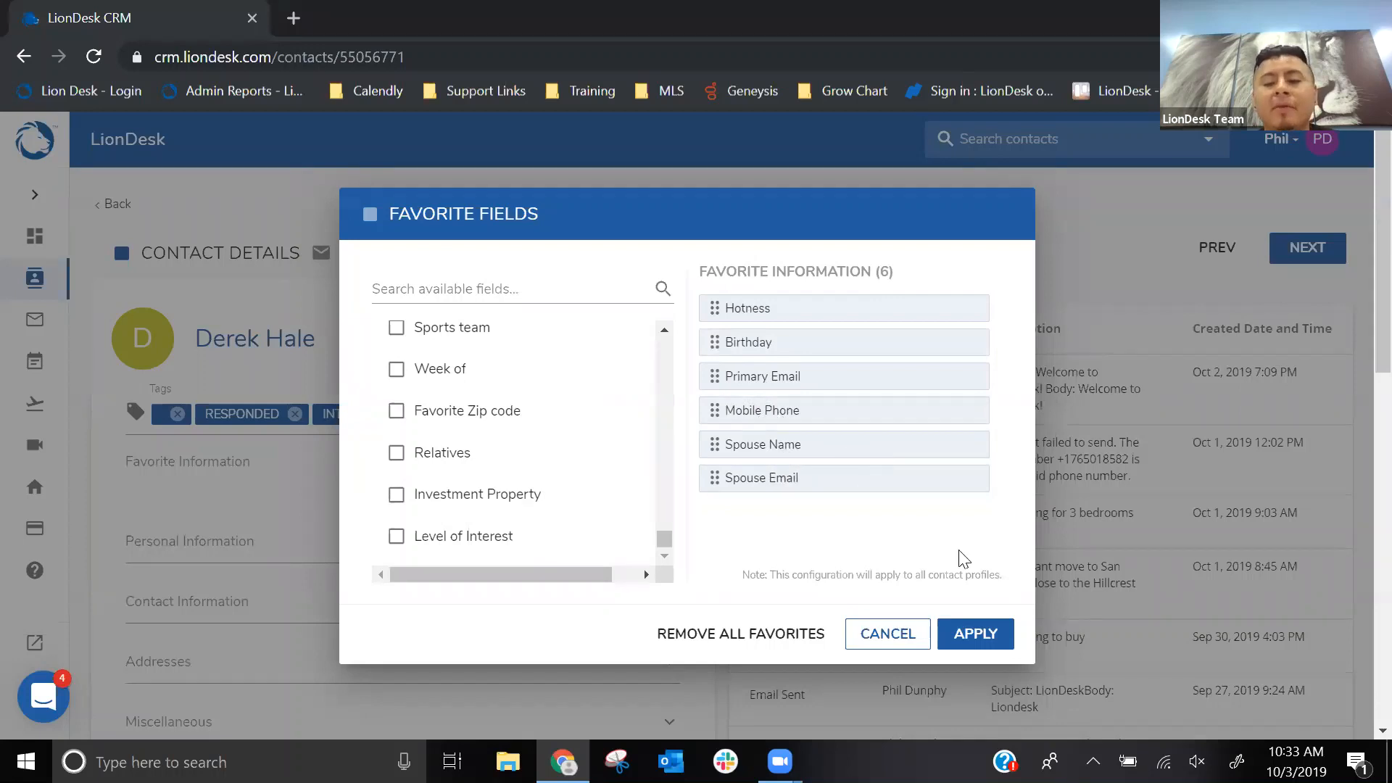
left_click(992, 644)
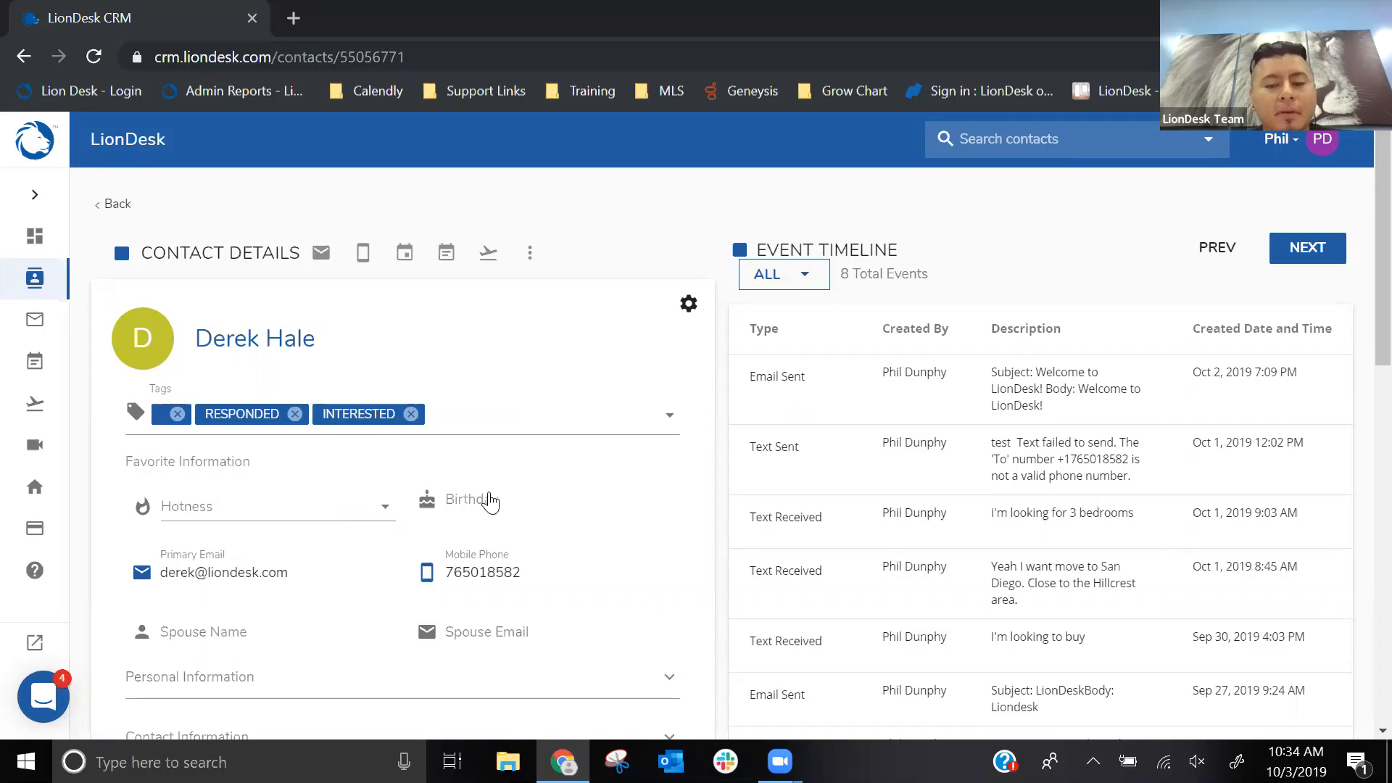
- Expand the main navigation to show its labels and open the Transactions area
scroll(561, 368, "down", 2)
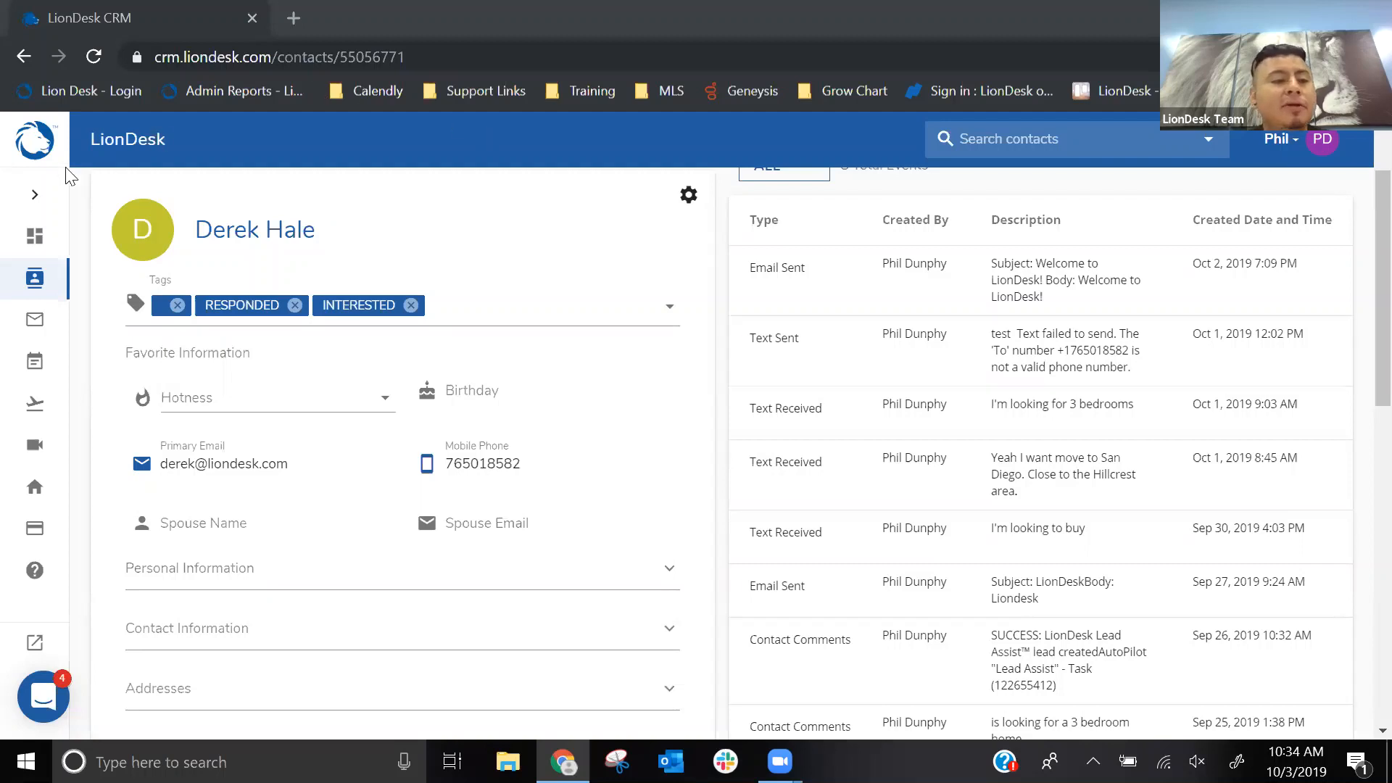
left_click(38, 199)
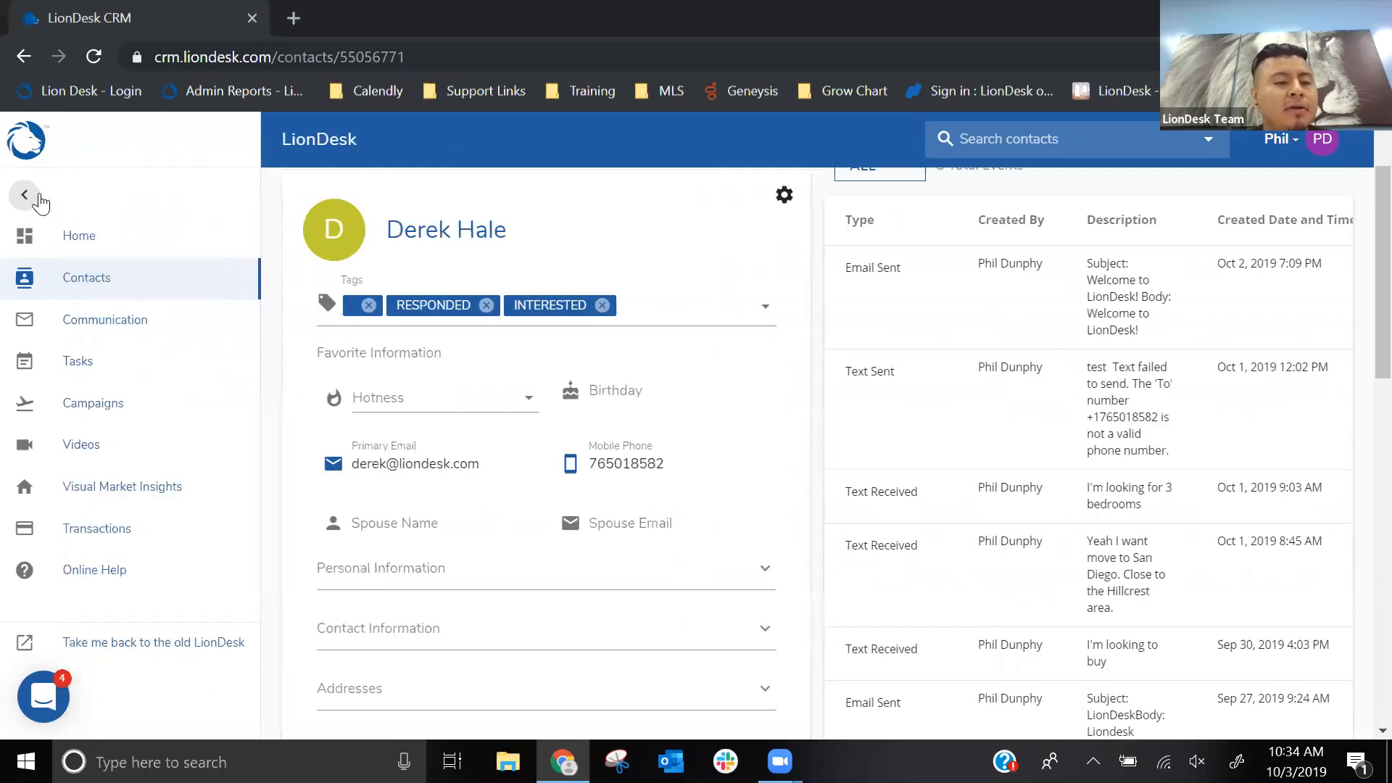
left_click(121, 545)
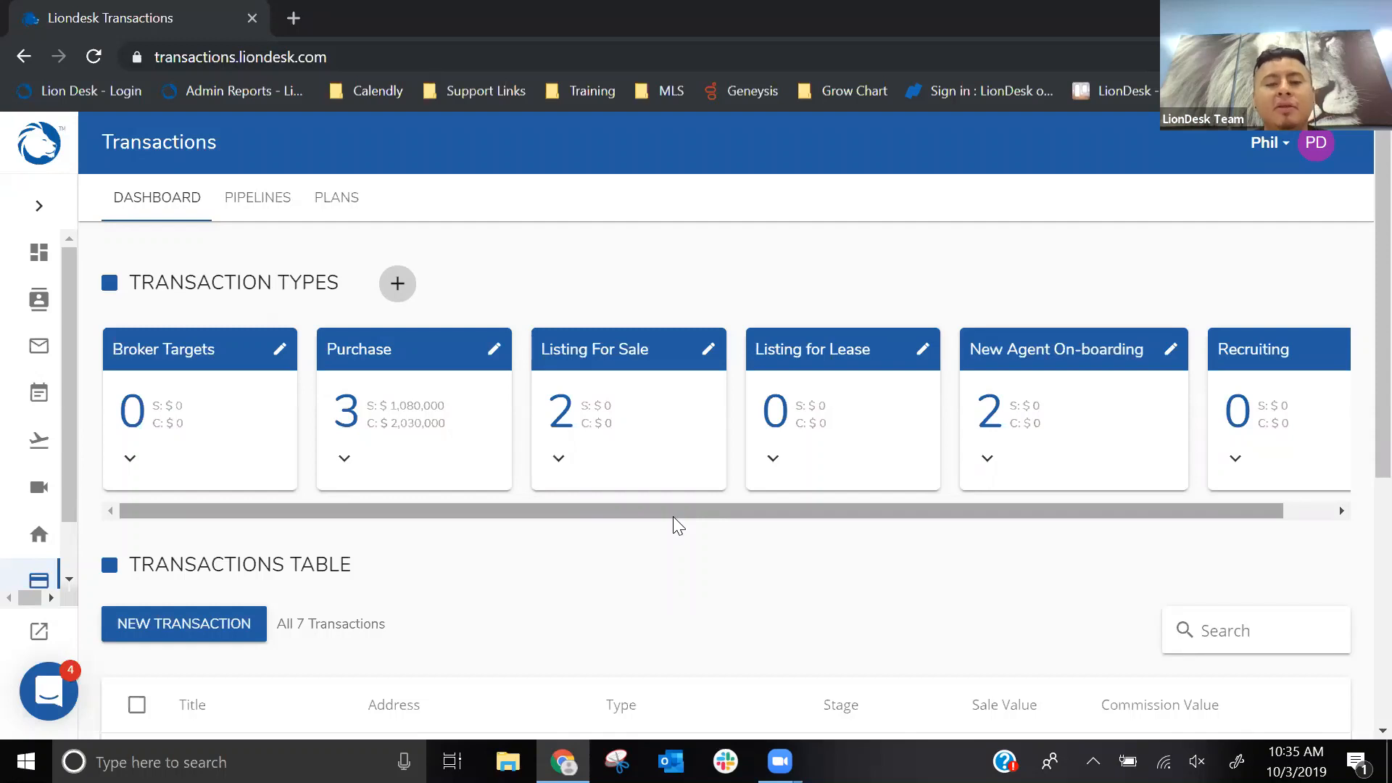
- Expand the Purchase transaction type and examine its stages from Qualified Lead to Sold
left_click(377, 361)
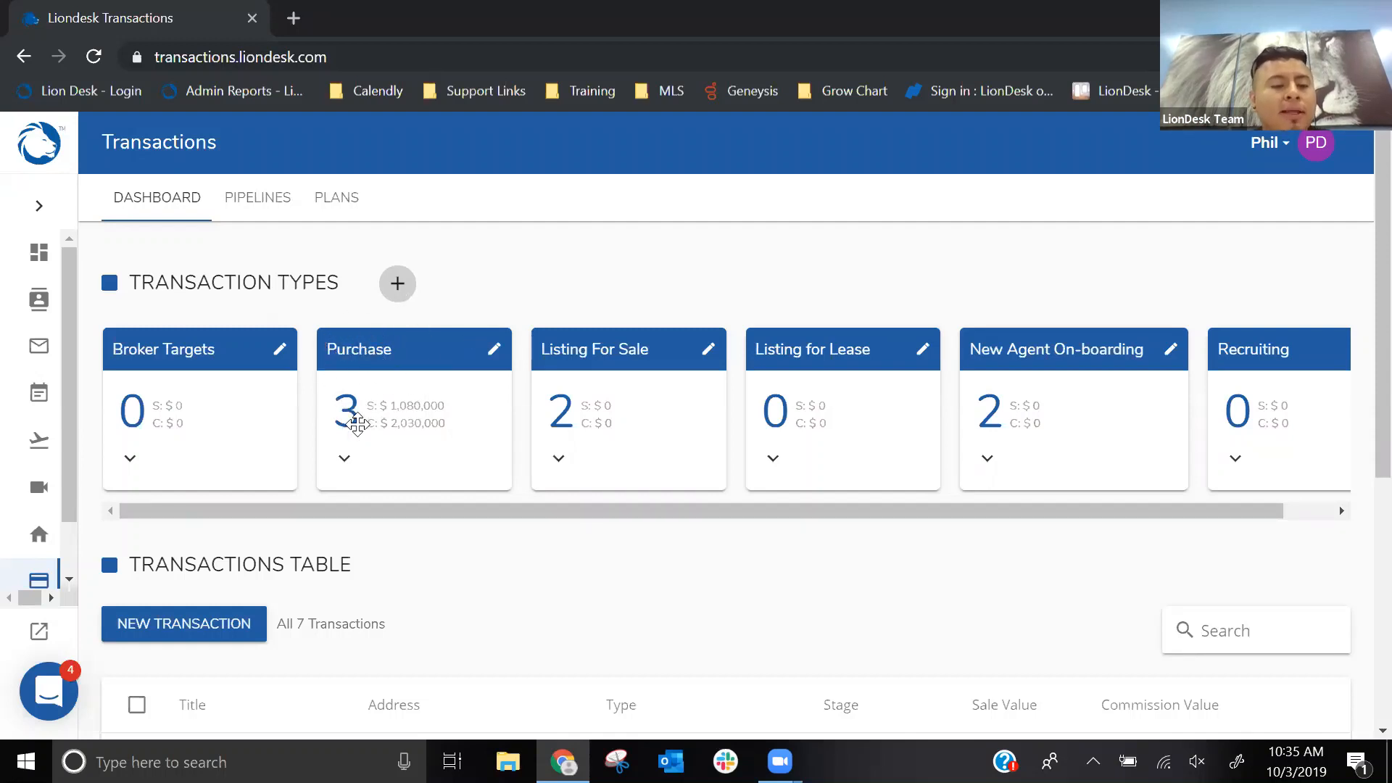
left_click(341, 462)
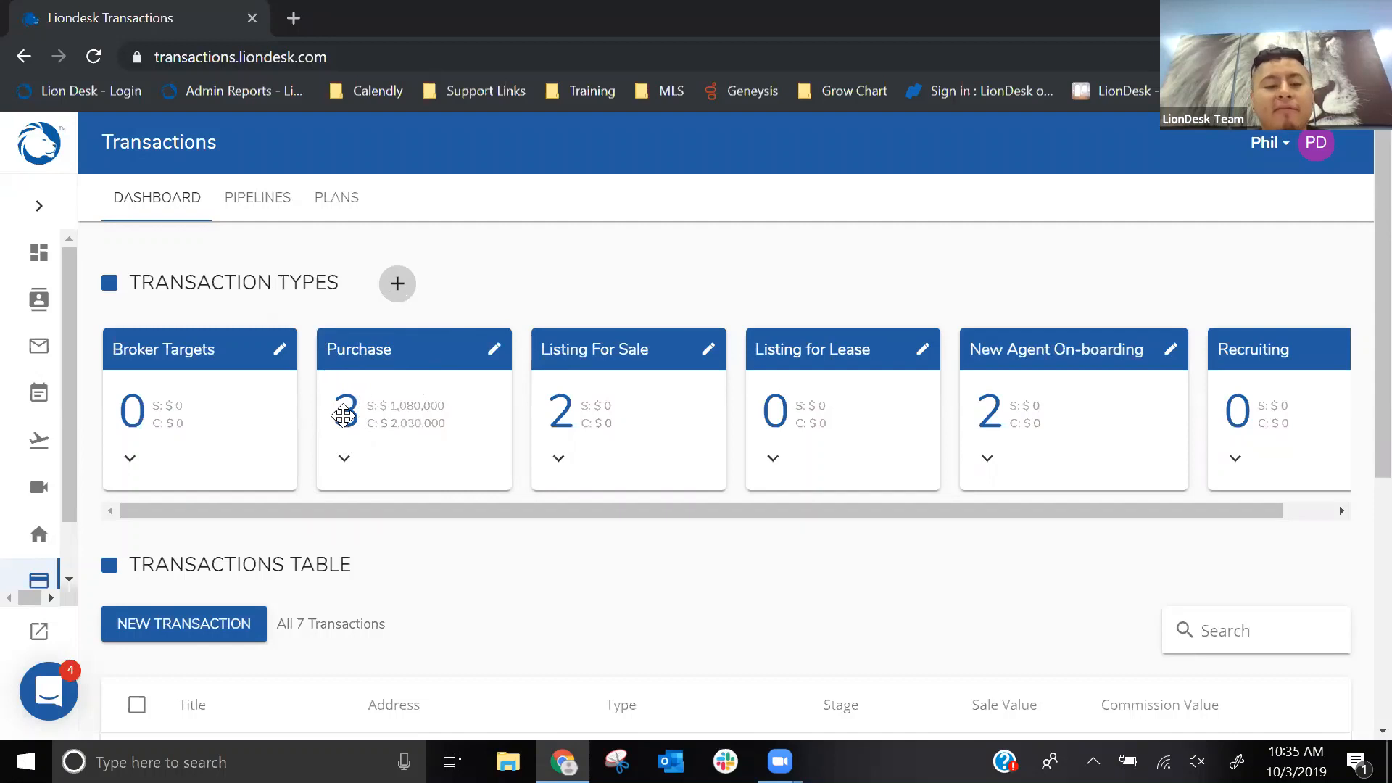
key("ctrl")
key("ctrl")
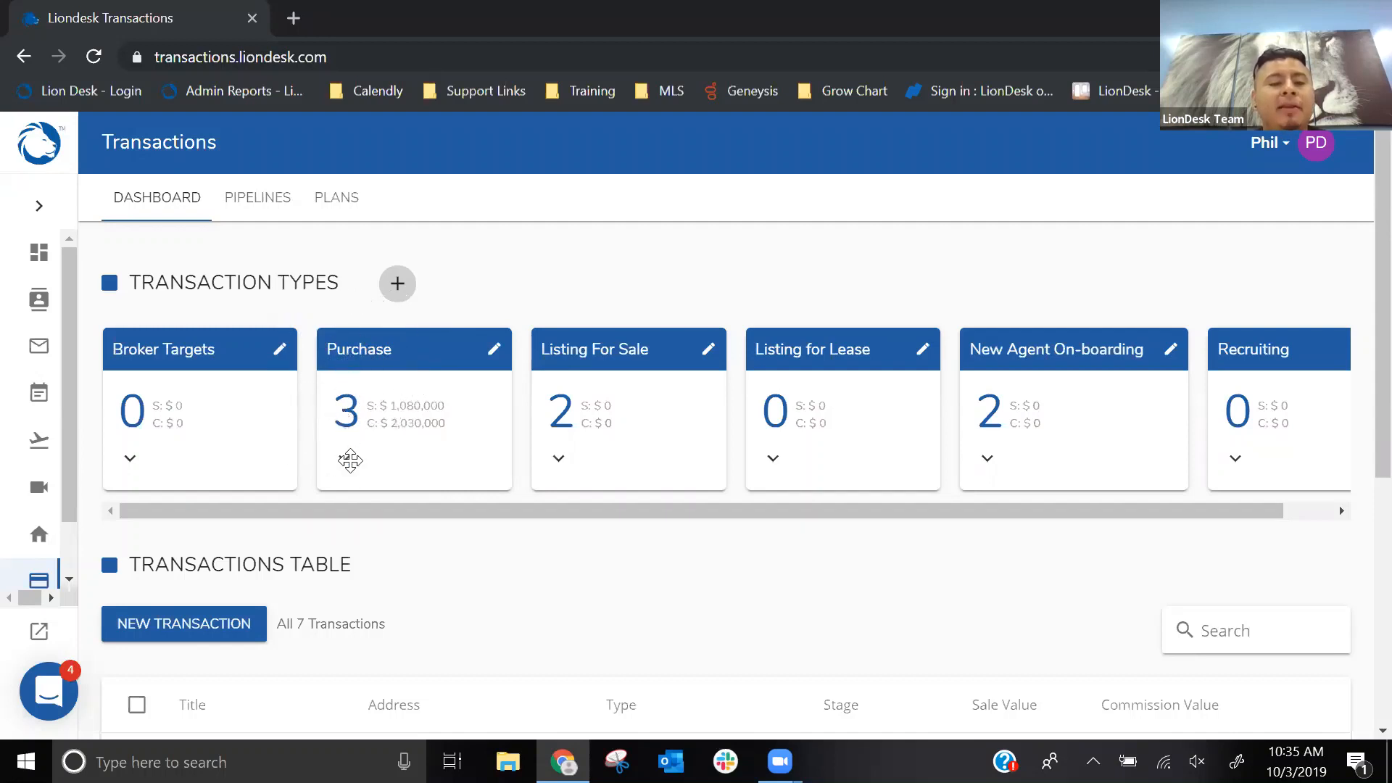
left_click(347, 458)
scroll(475, 403, "down", 1)
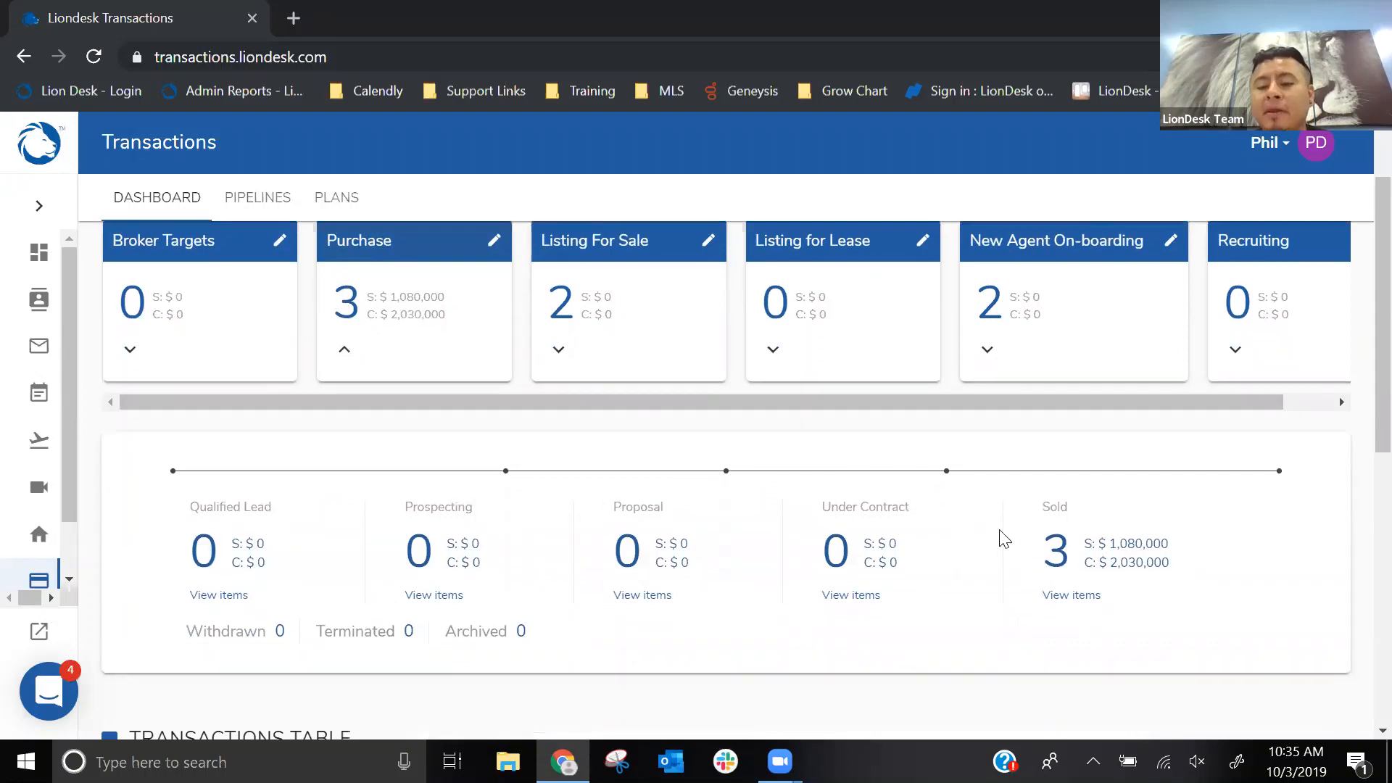
key("ctrl")
key("ctrl")
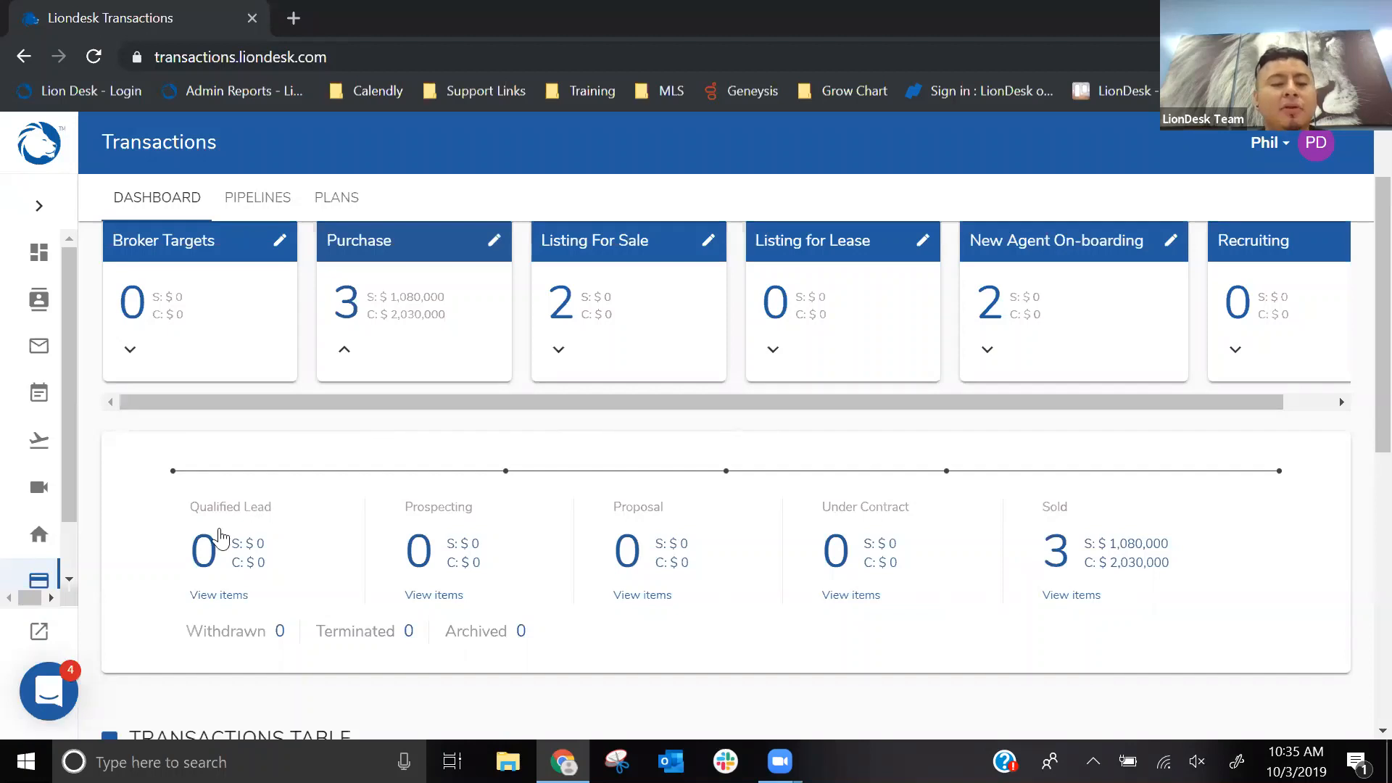
key("ctrl")
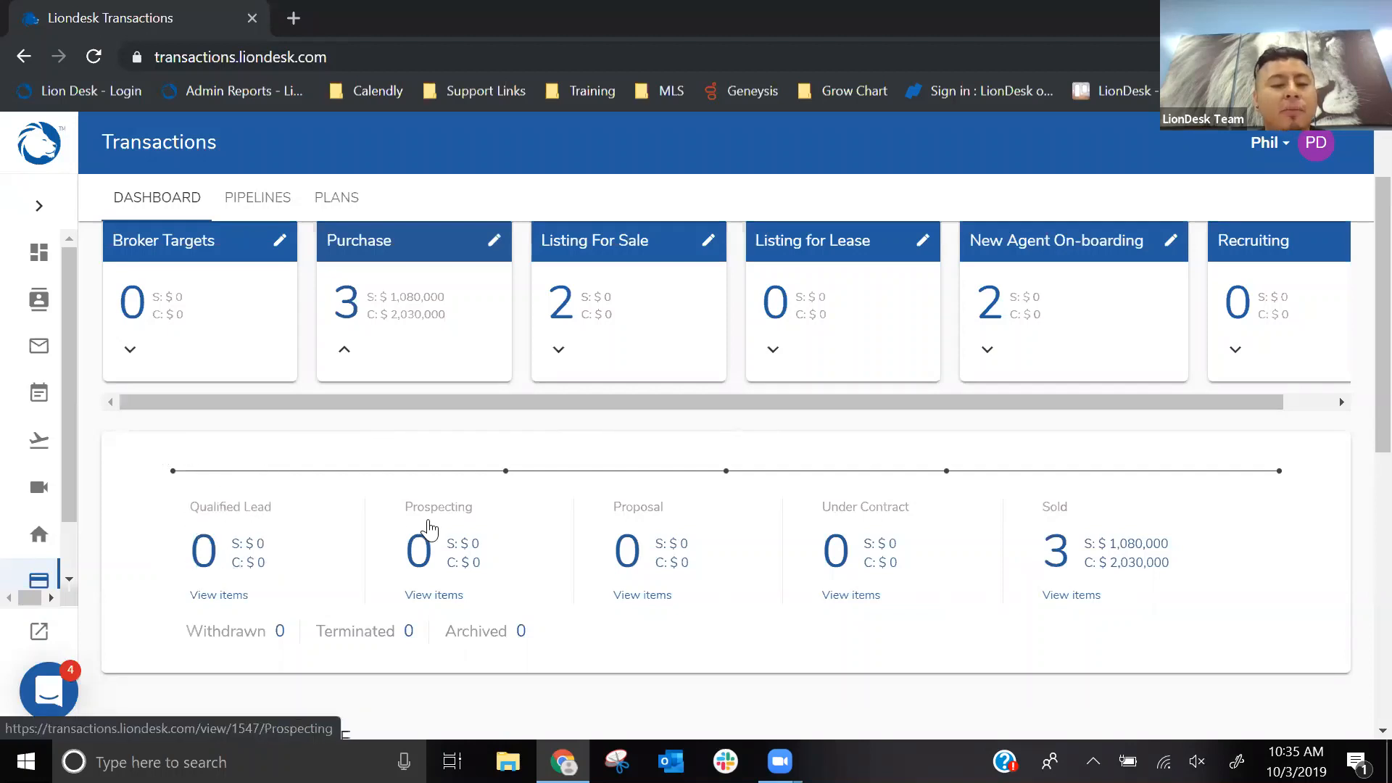
key("ctrl")
key("ctrl")
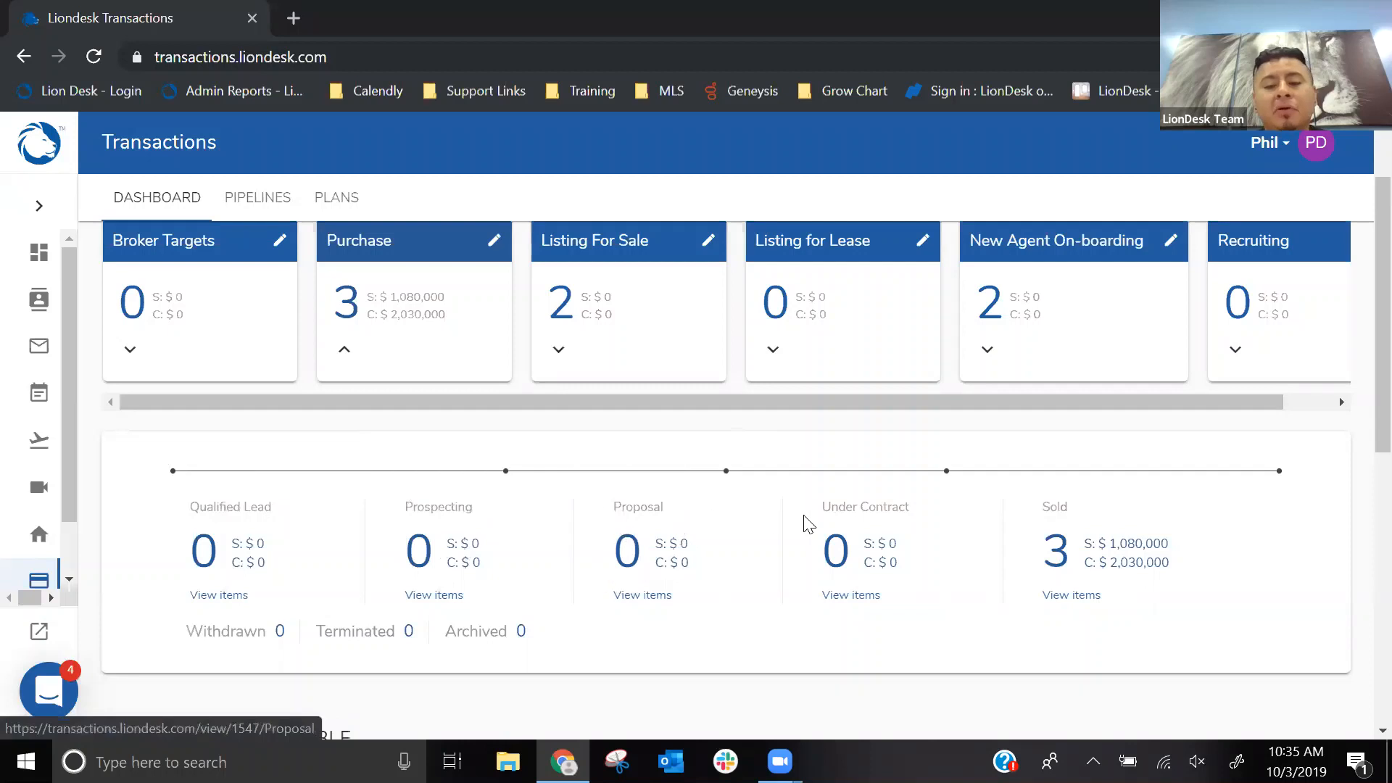
key("ctrl")
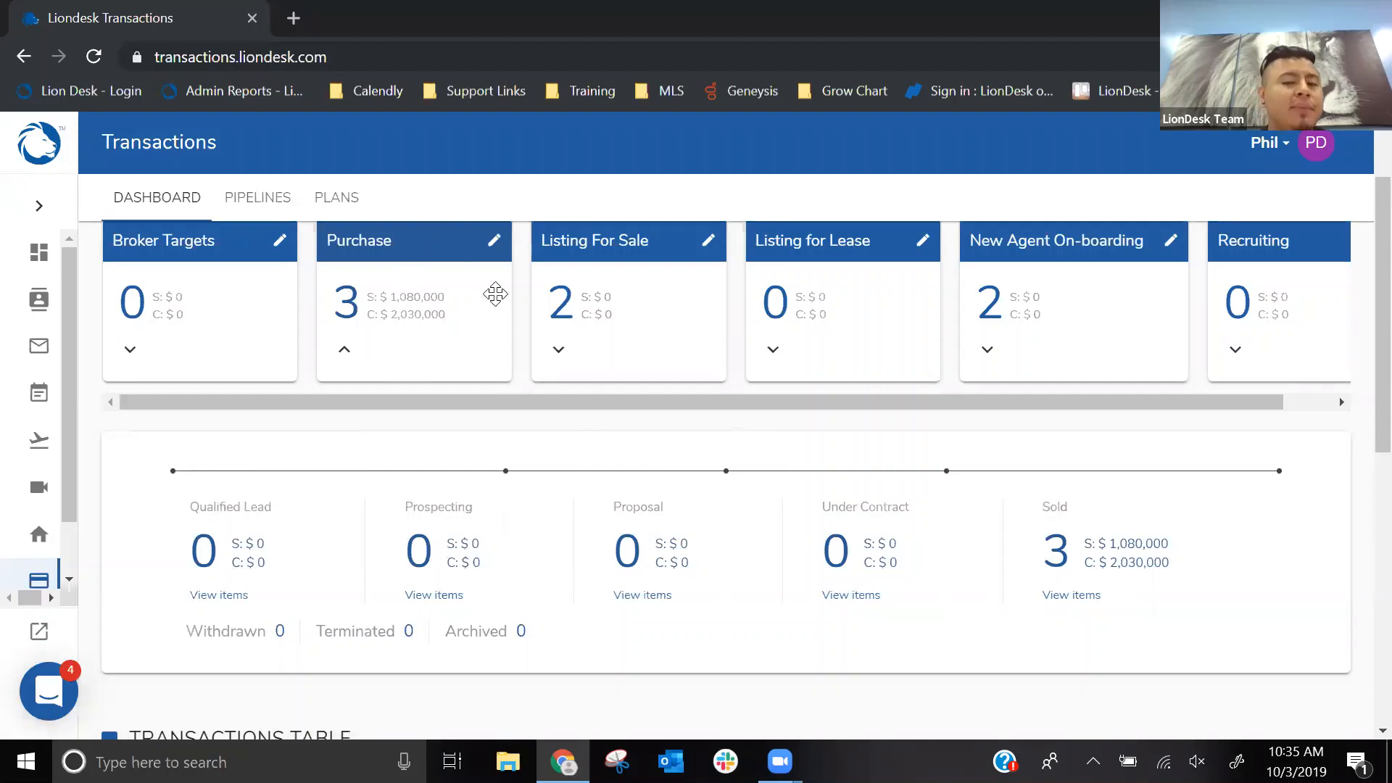
- Start a new transaction from the Transactions Table section of the dashboard
scroll(495, 294, "down", 3)
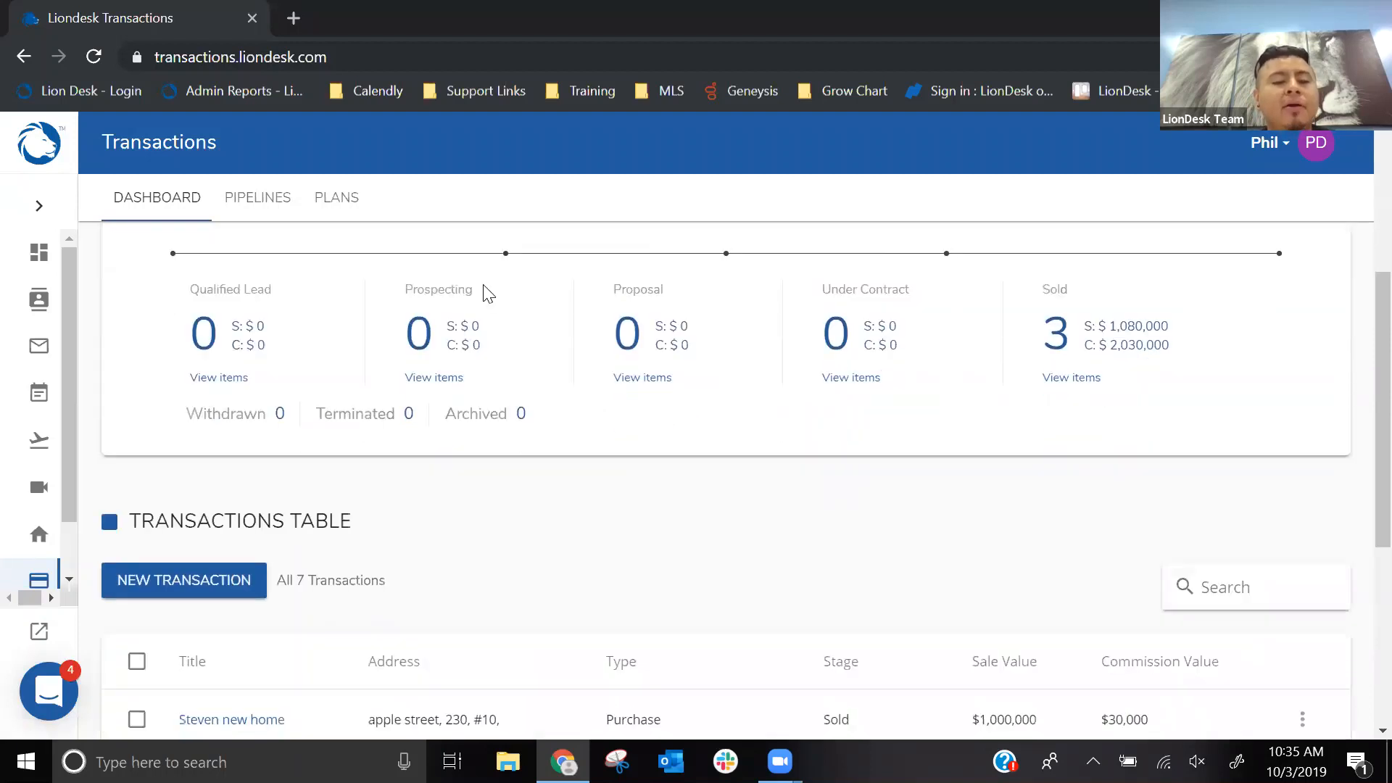
left_click(192, 587)
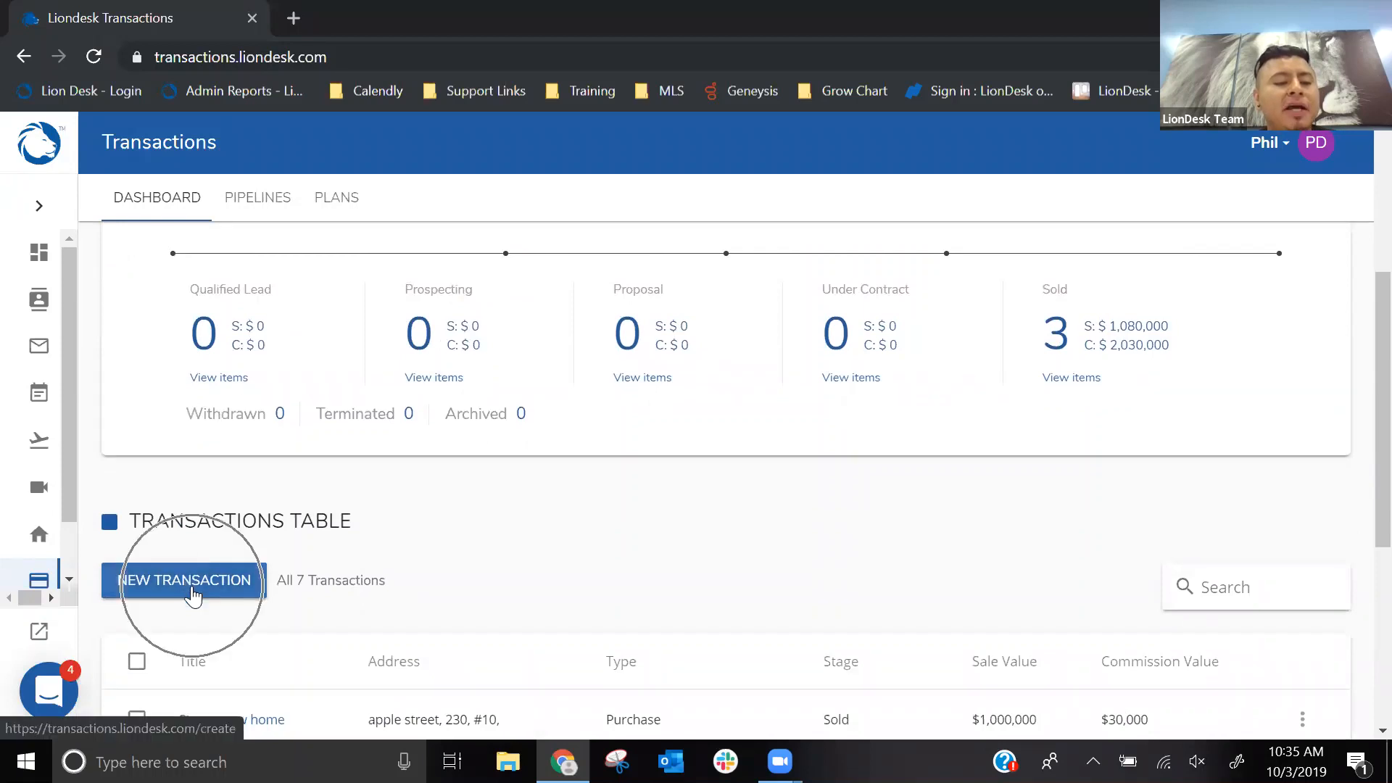
left_click(191, 587)
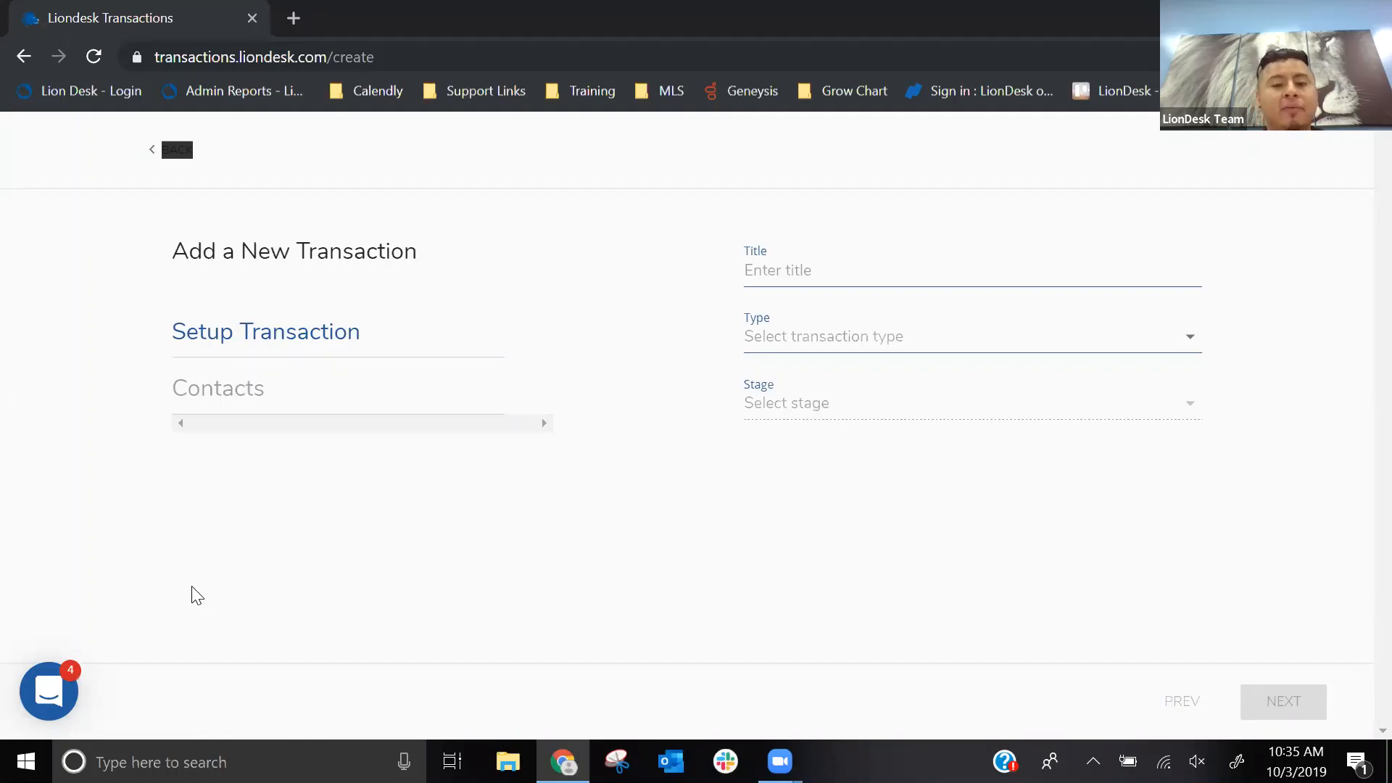
- Title the new transaction with the client's first name in possessive form followed by "San Diego"
left_click(763, 263)
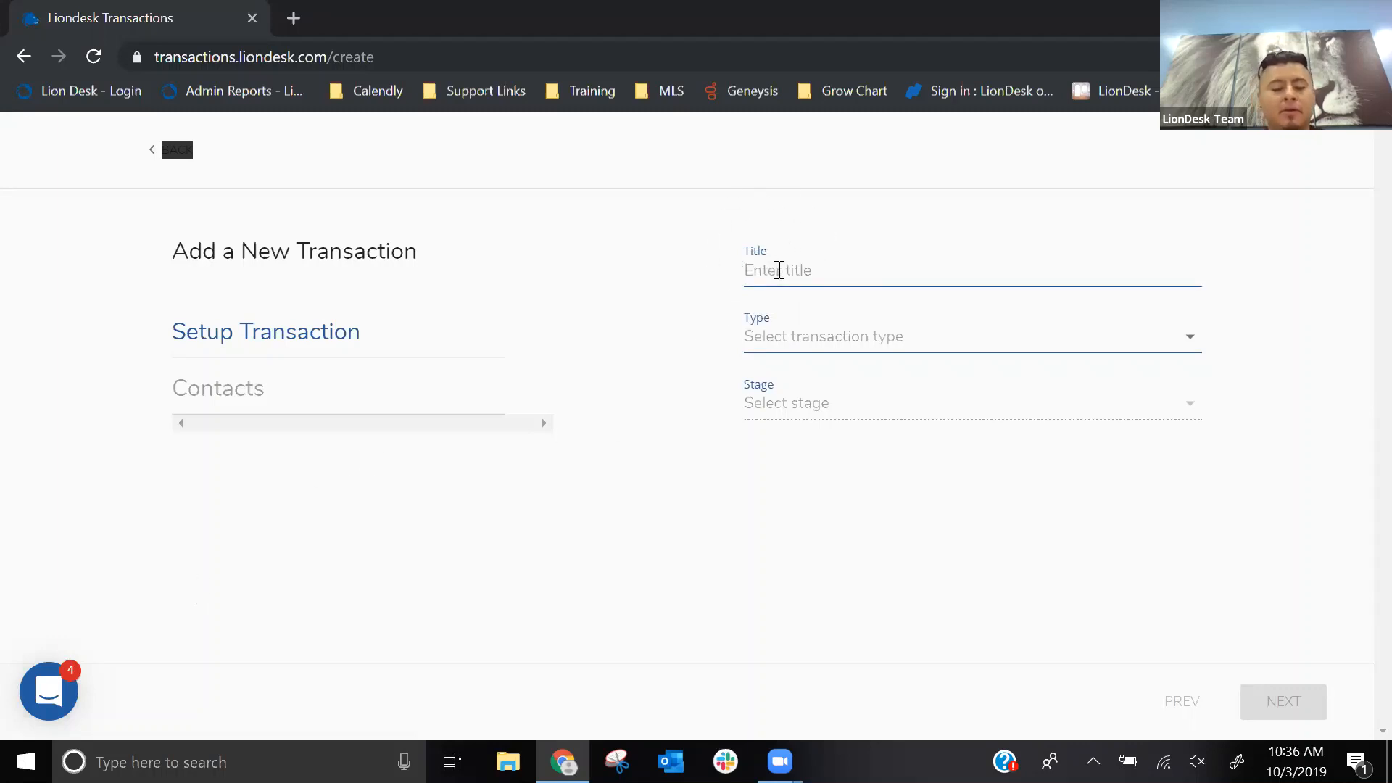
type("Derek")
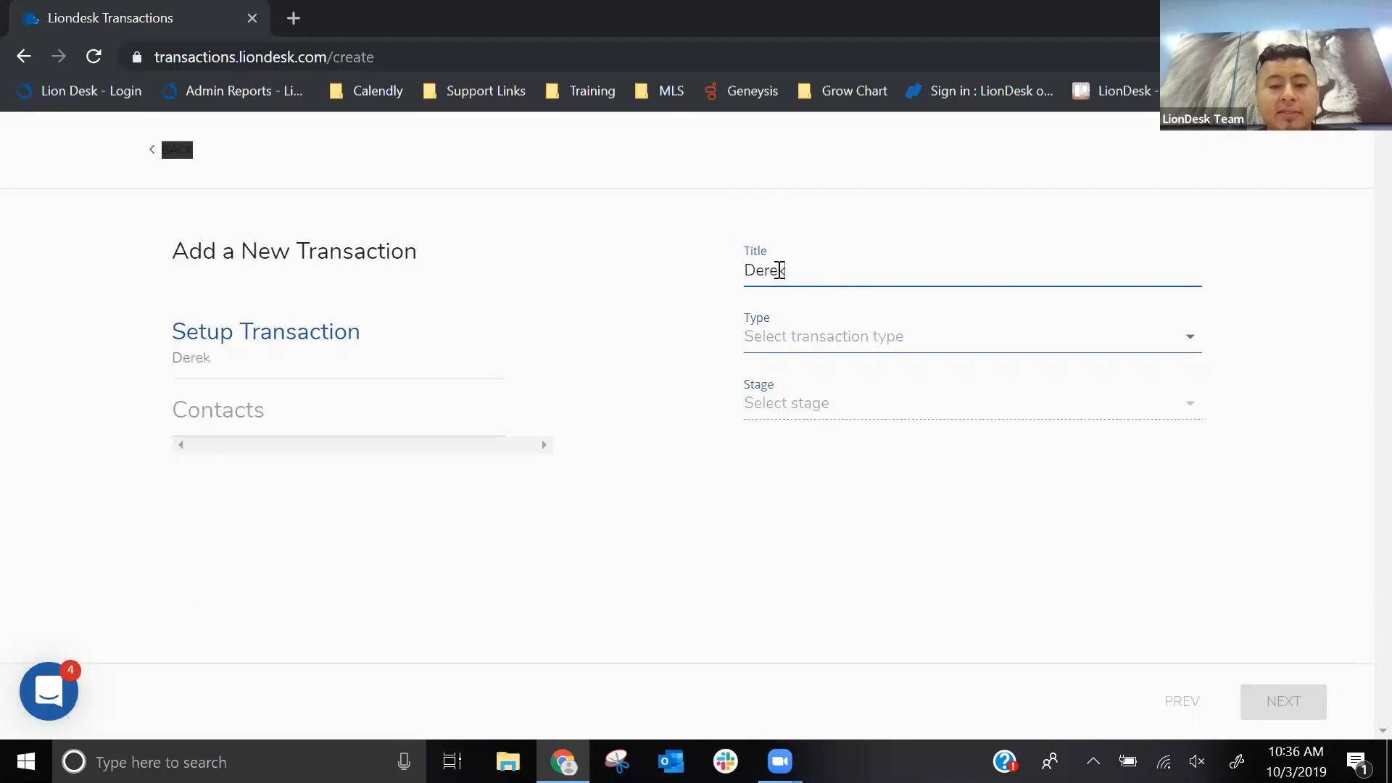
type("'s ")
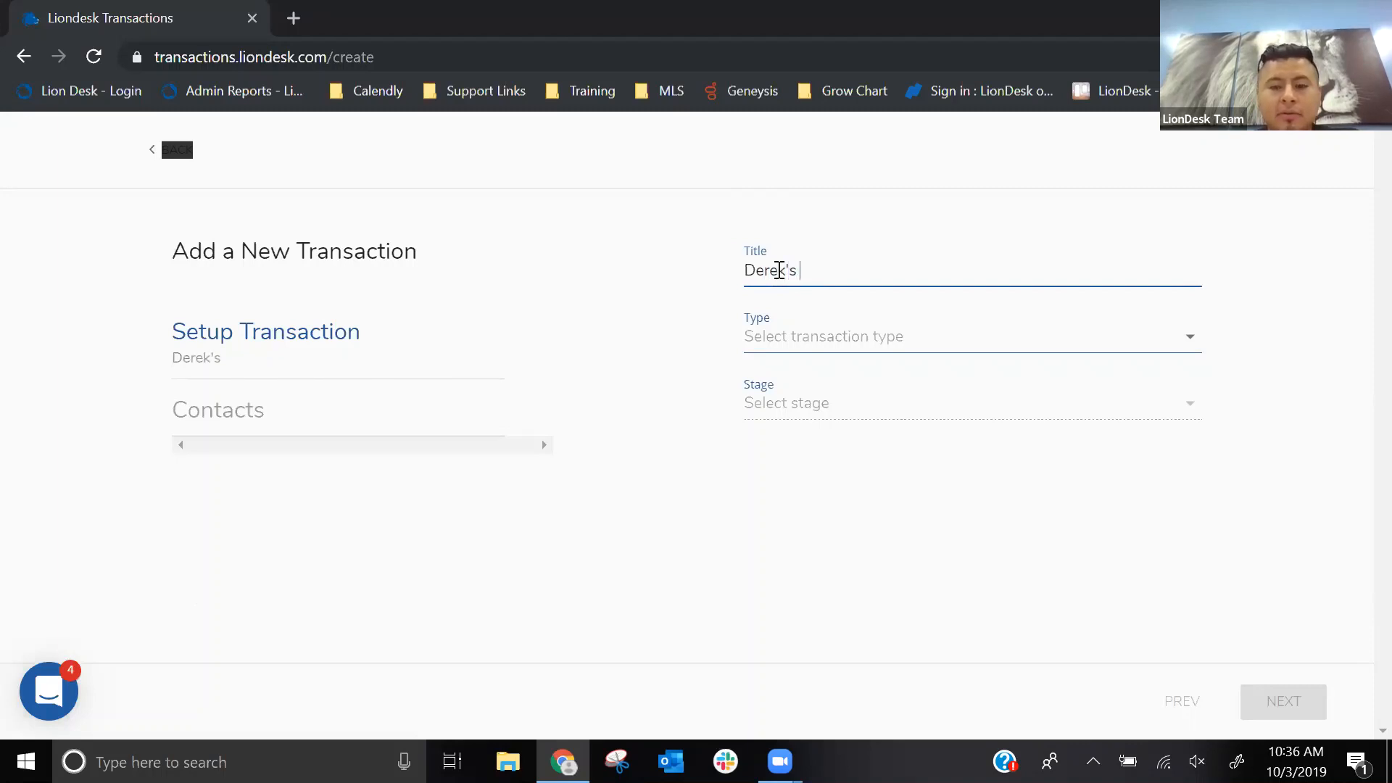
type("D")
key("BackSpace")
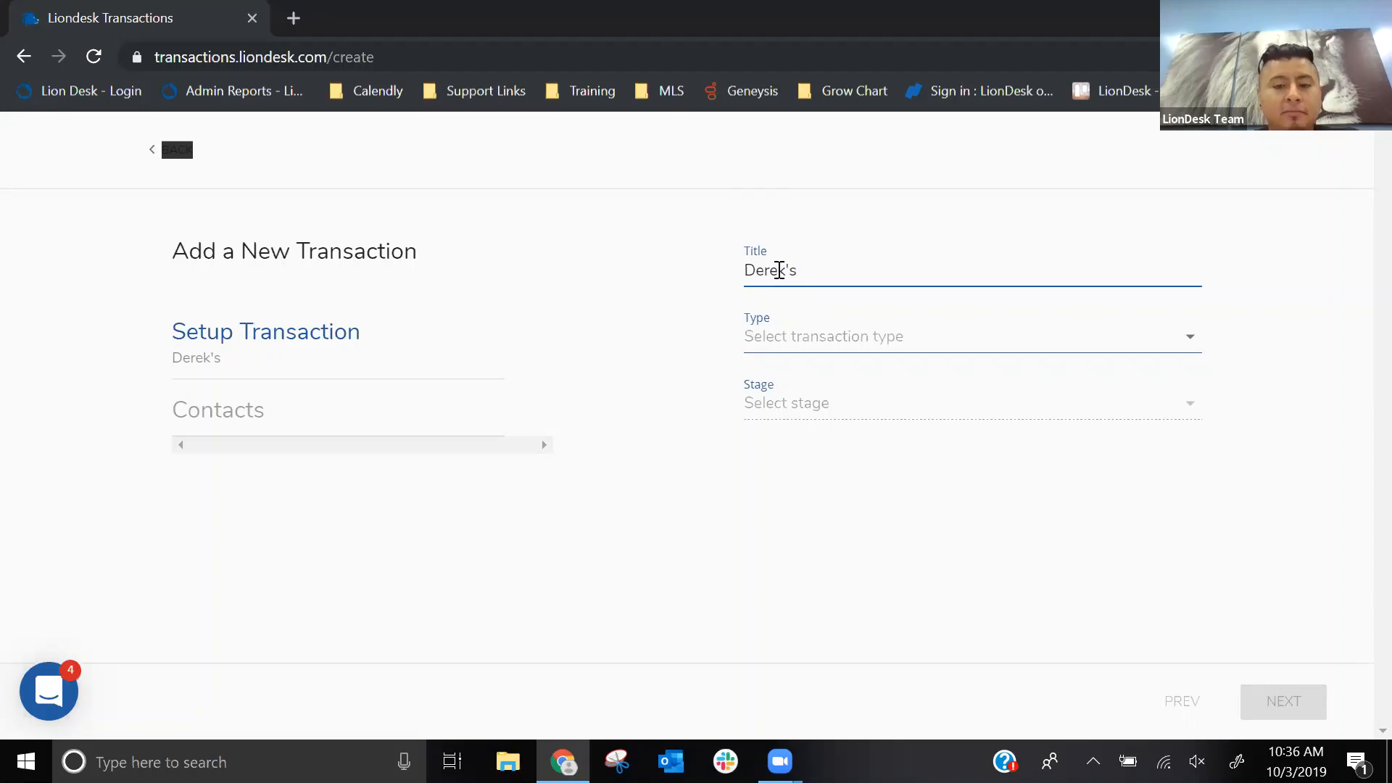
type("San Deigo")
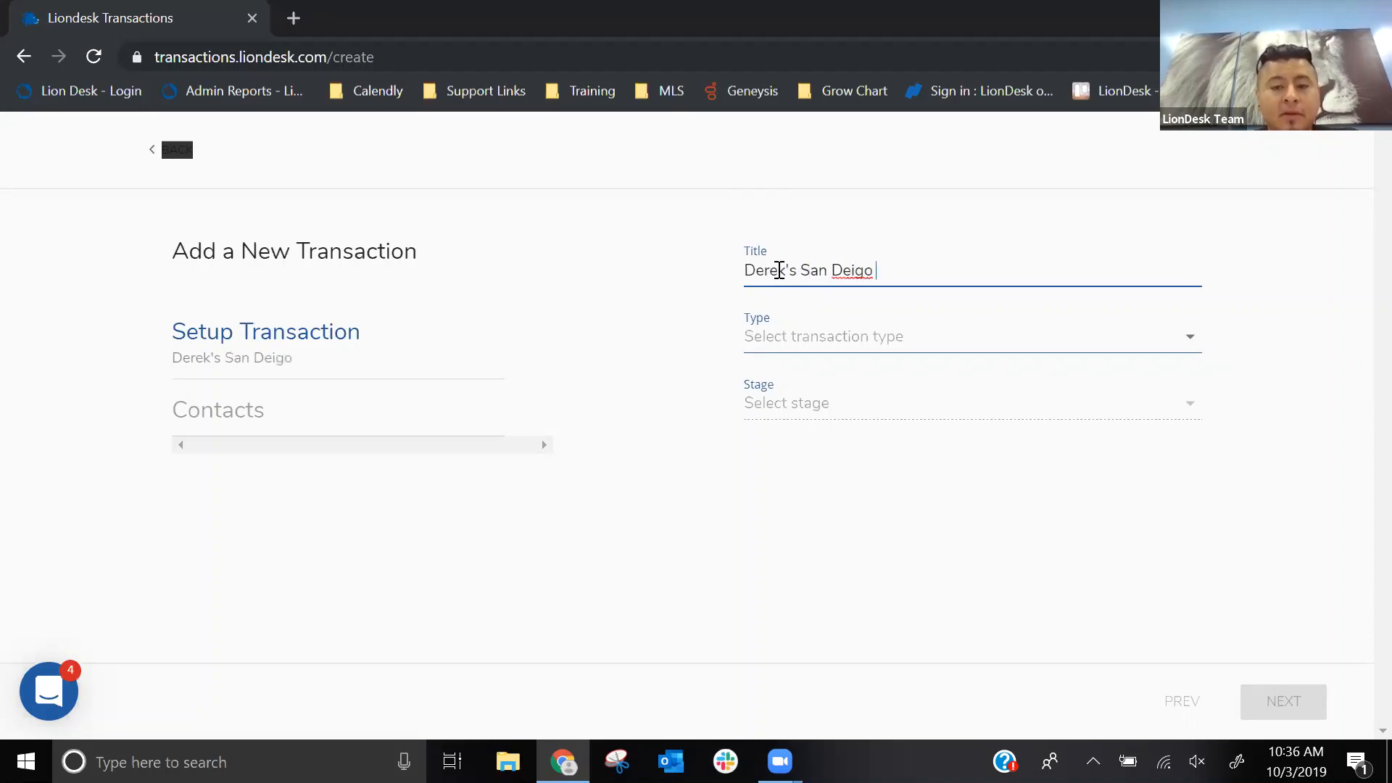
key("BackSpace")
key("BackSpace")
key("BackSpace")
key("BackSpace")
type("ieg")
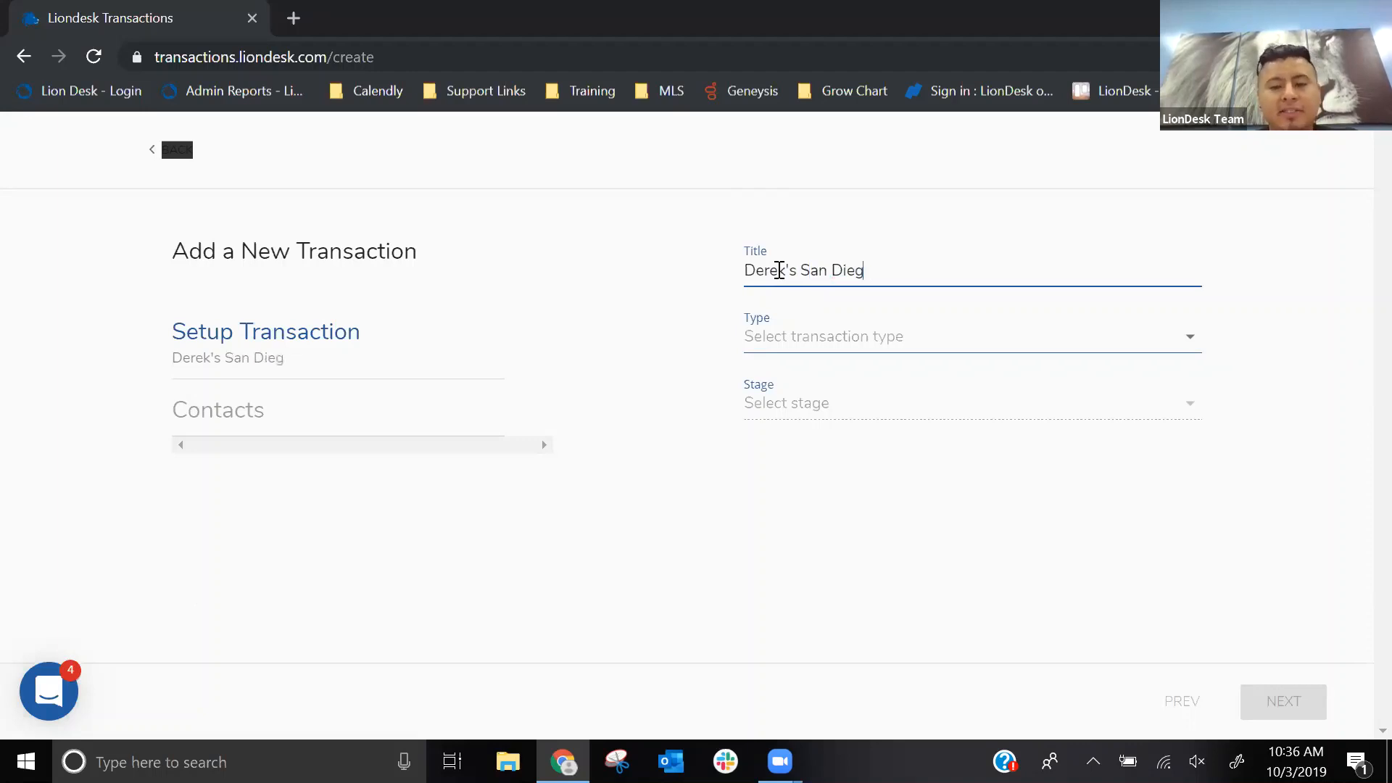
type("o")
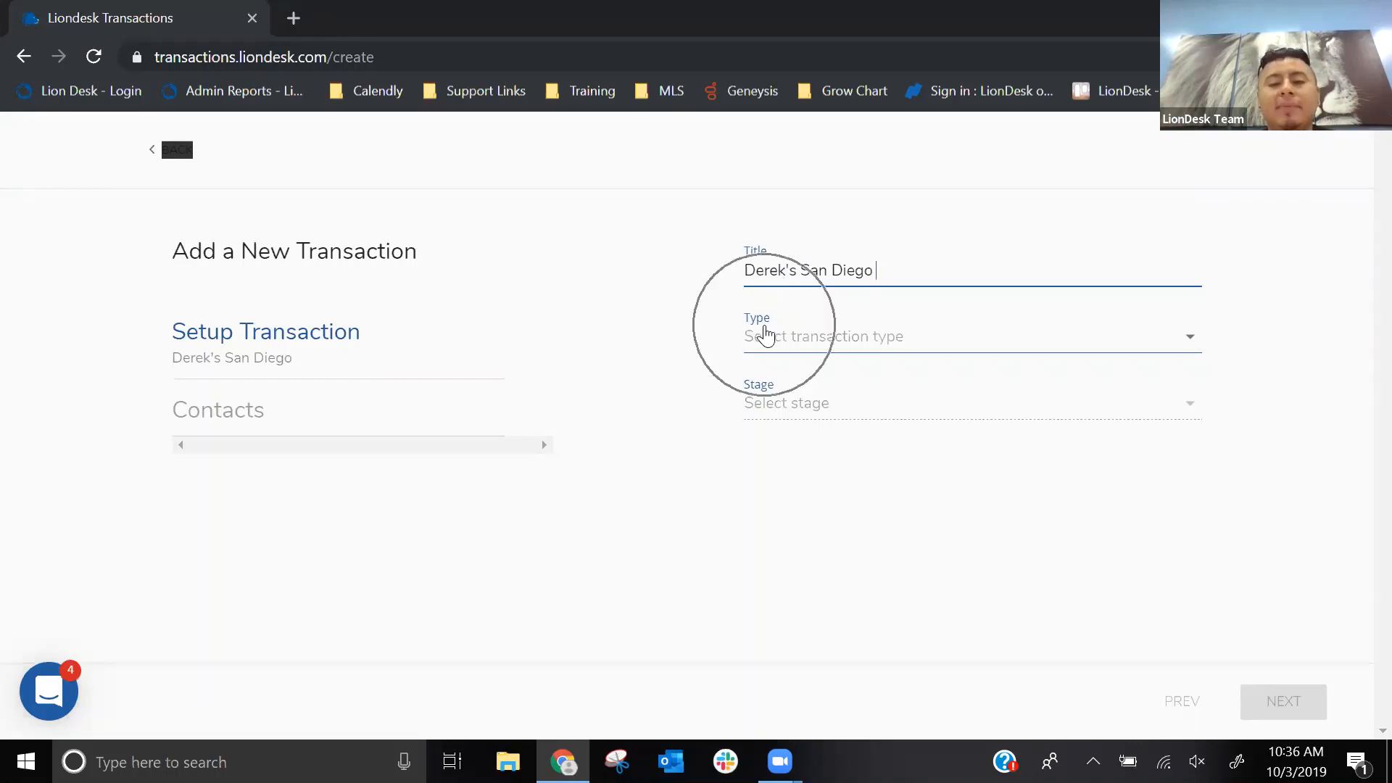
- Set the transaction type to Purchase and the stage to Prospecting, and continue to Property Info
left_click(780, 351)
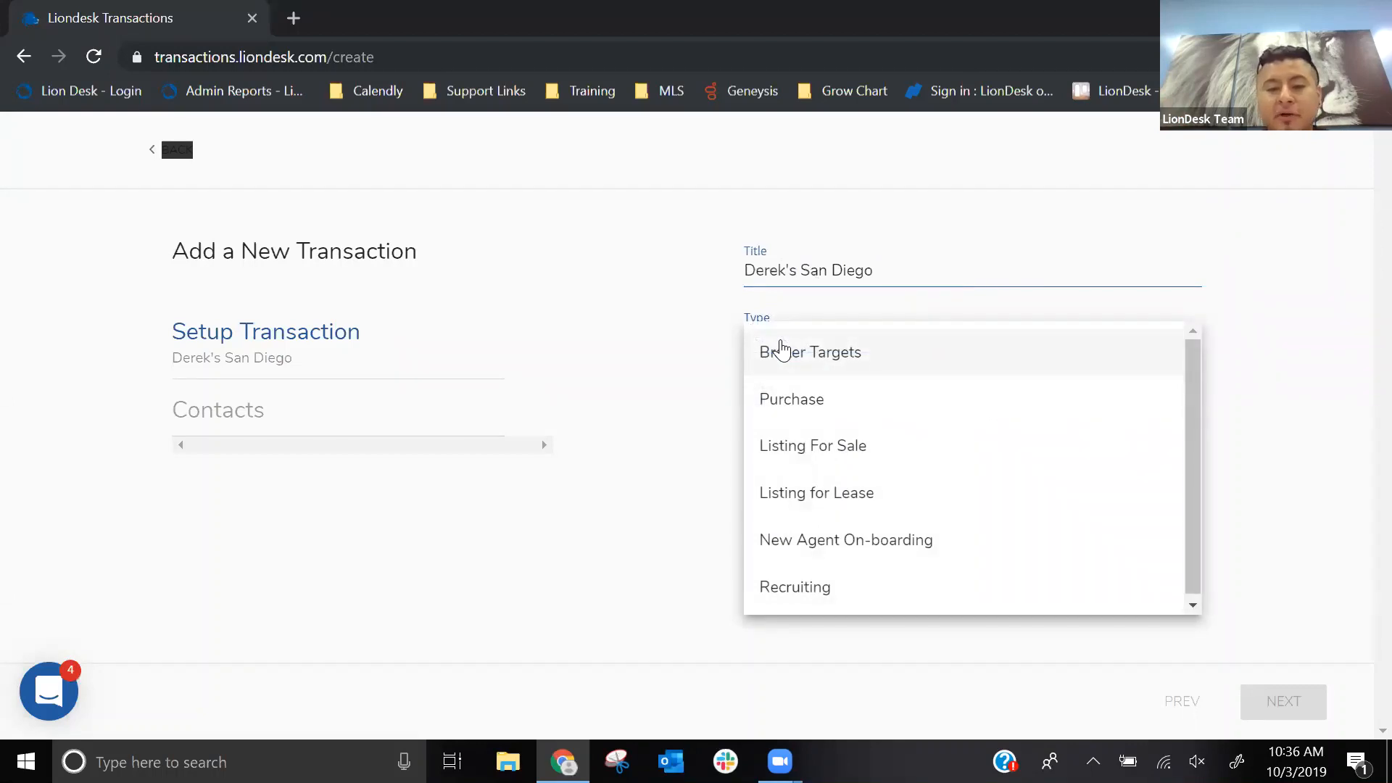
left_click(788, 406)
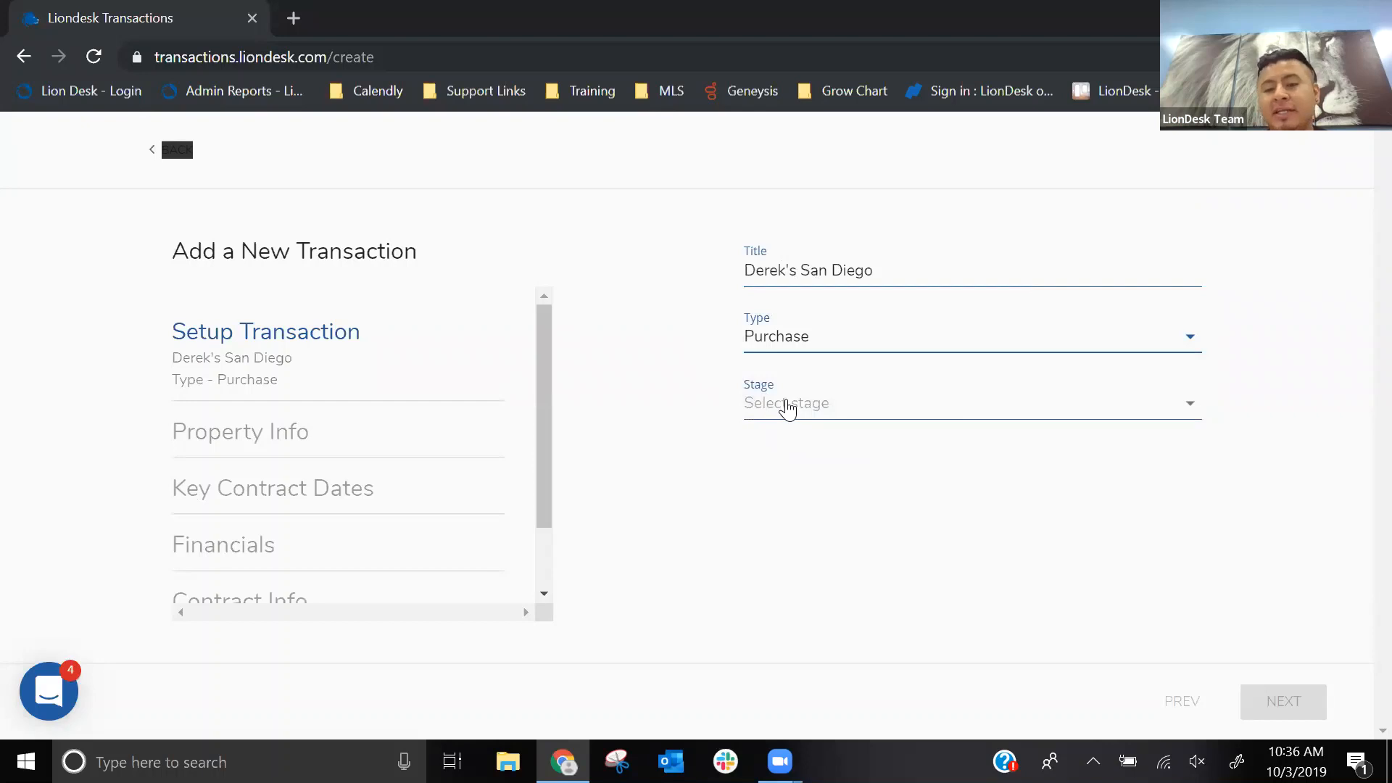
left_click(788, 407)
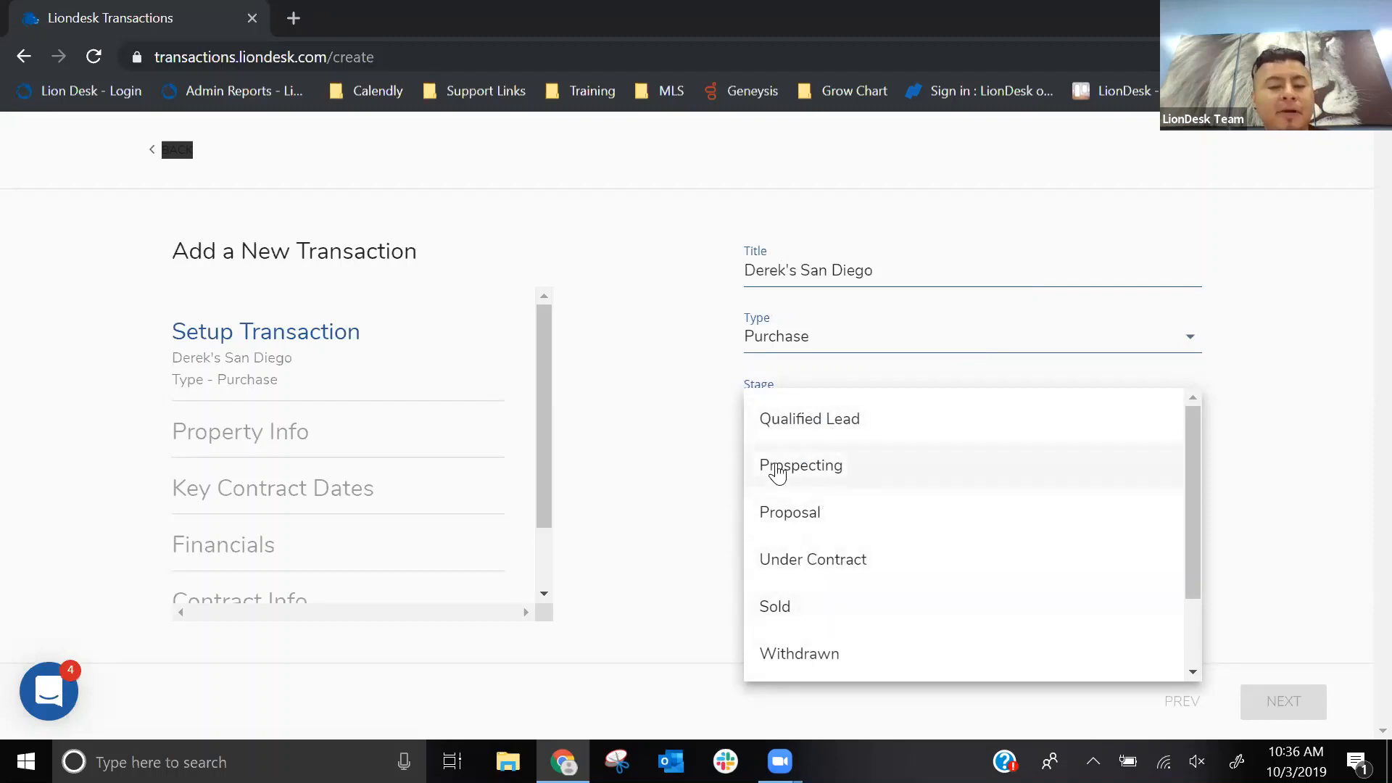
left_click(776, 470)
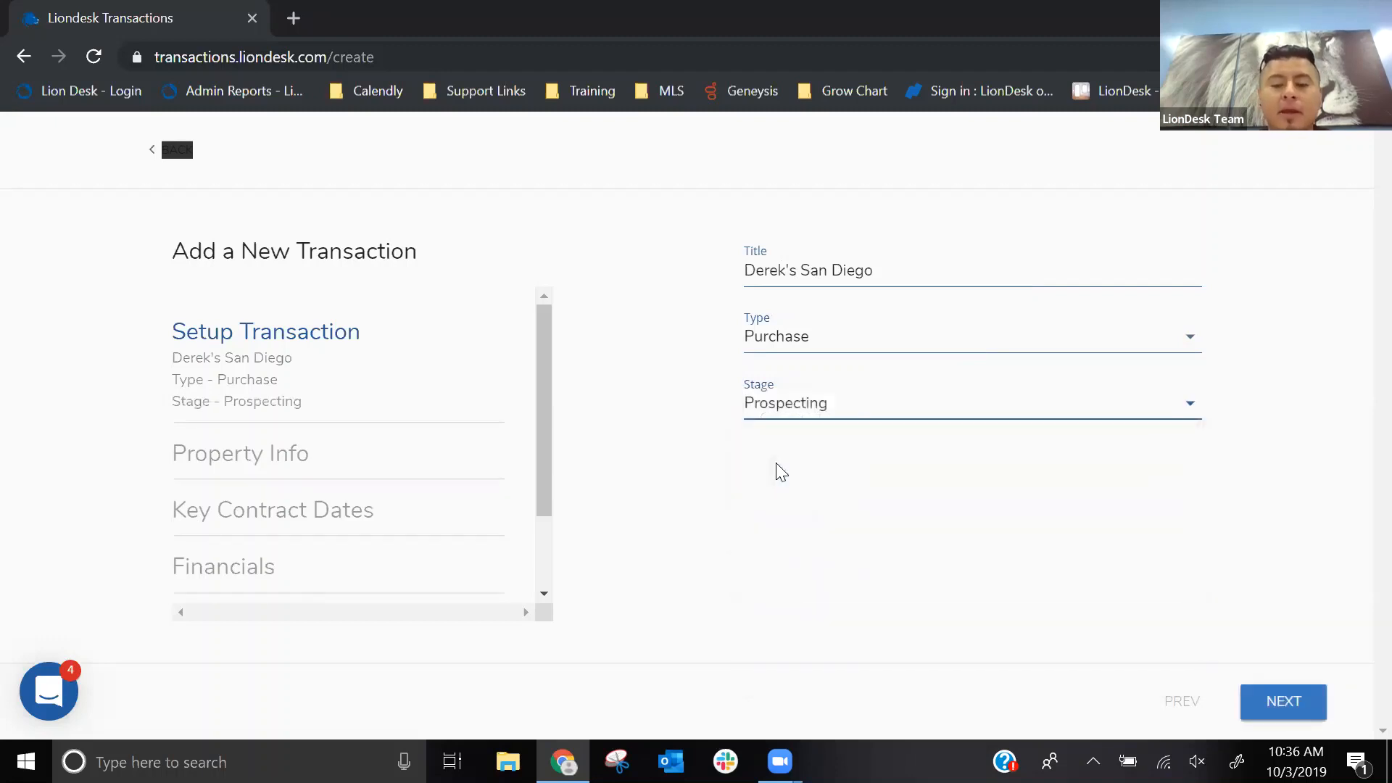
left_click(1316, 702)
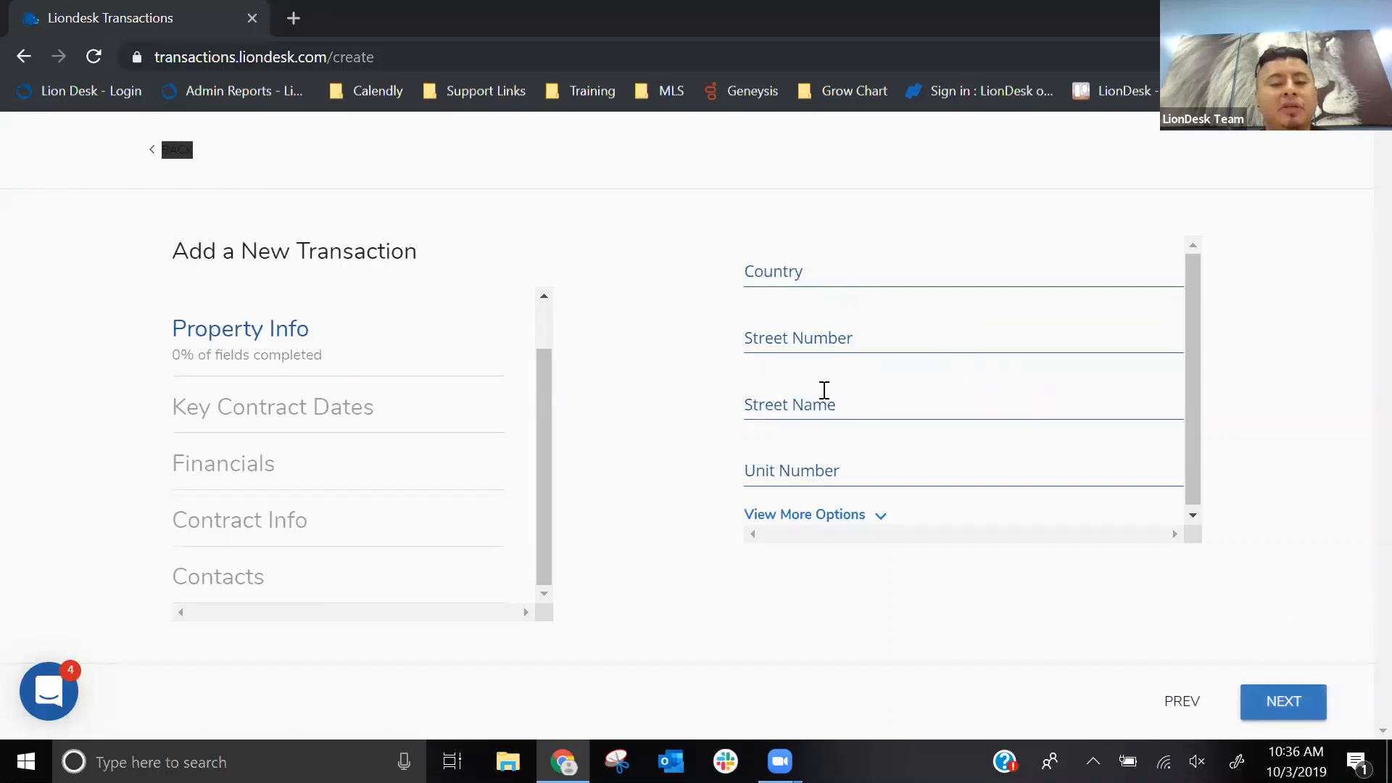
- Fill in the property's street number, street name and unit number, leaving the country blank
left_click(812, 333)
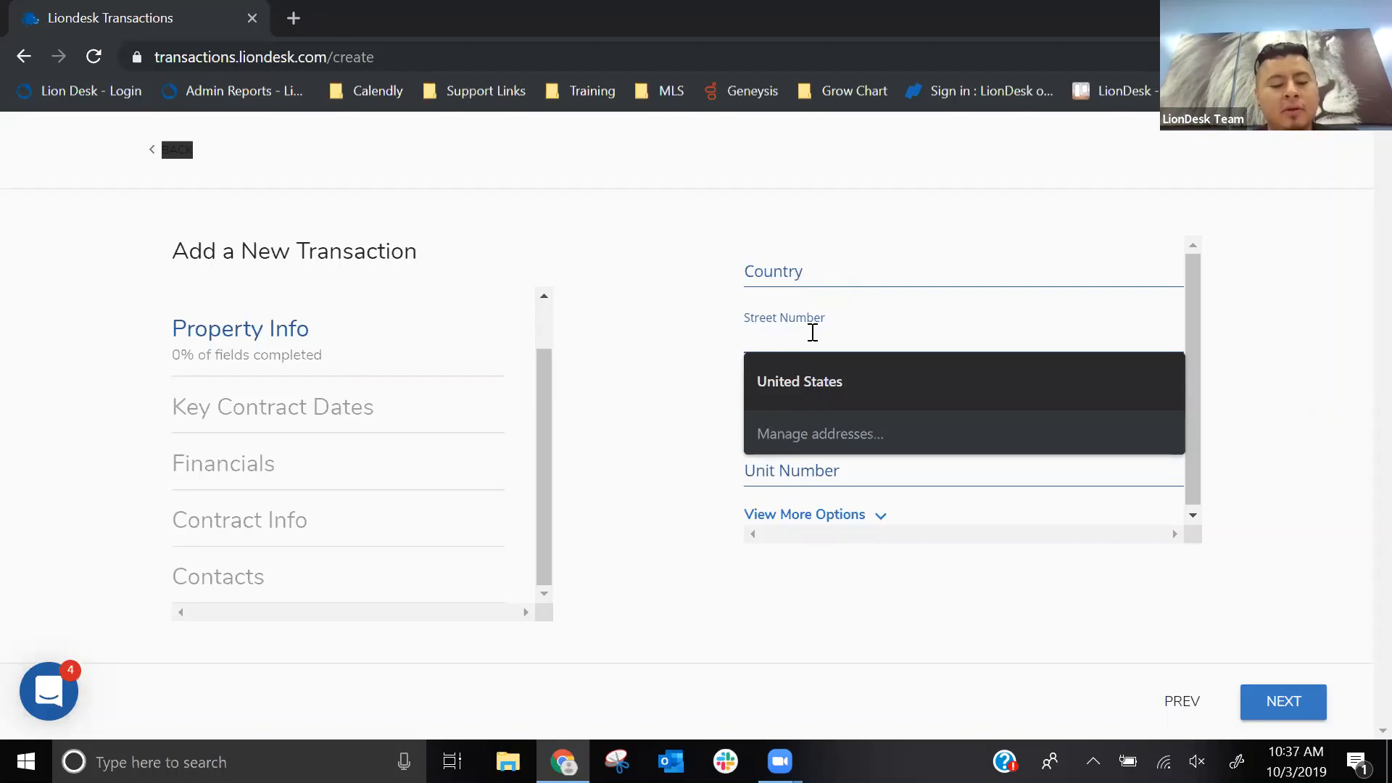
key("Tab")
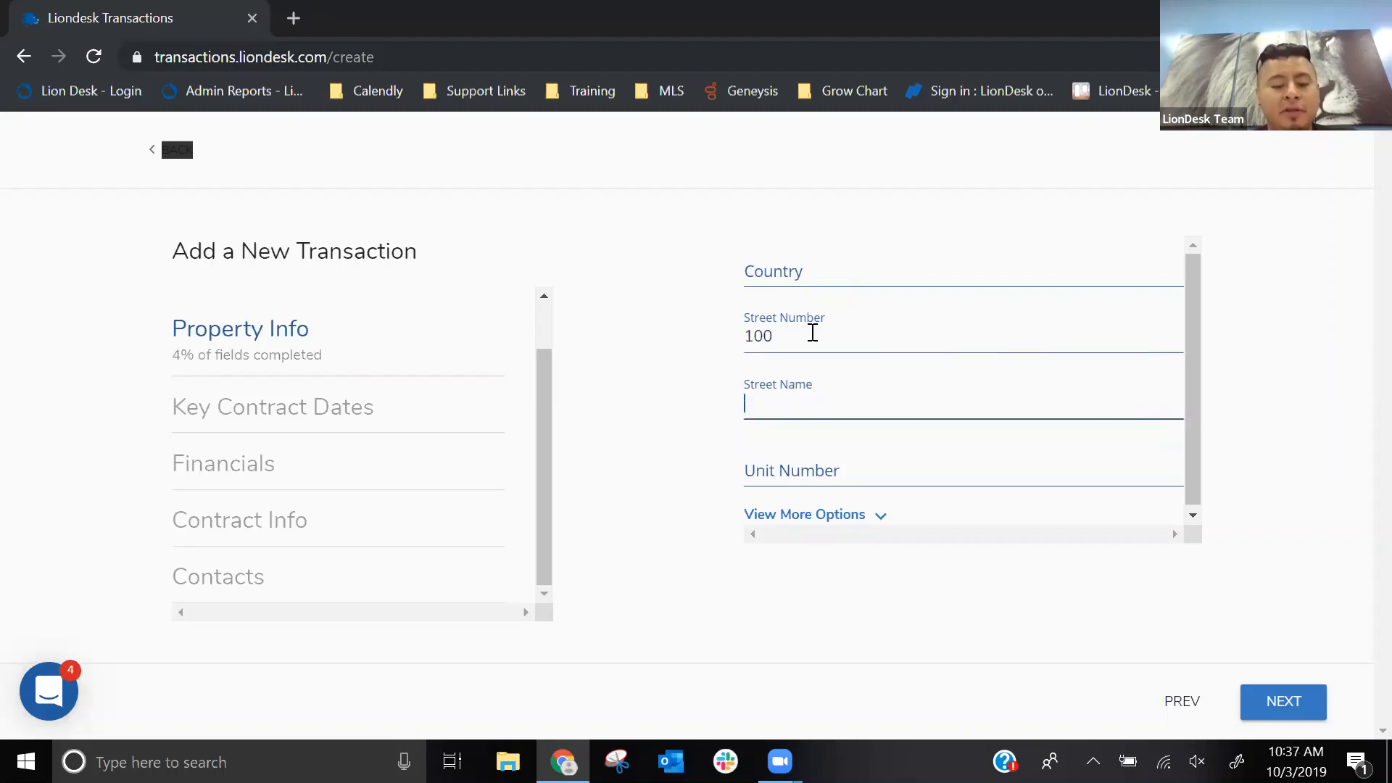
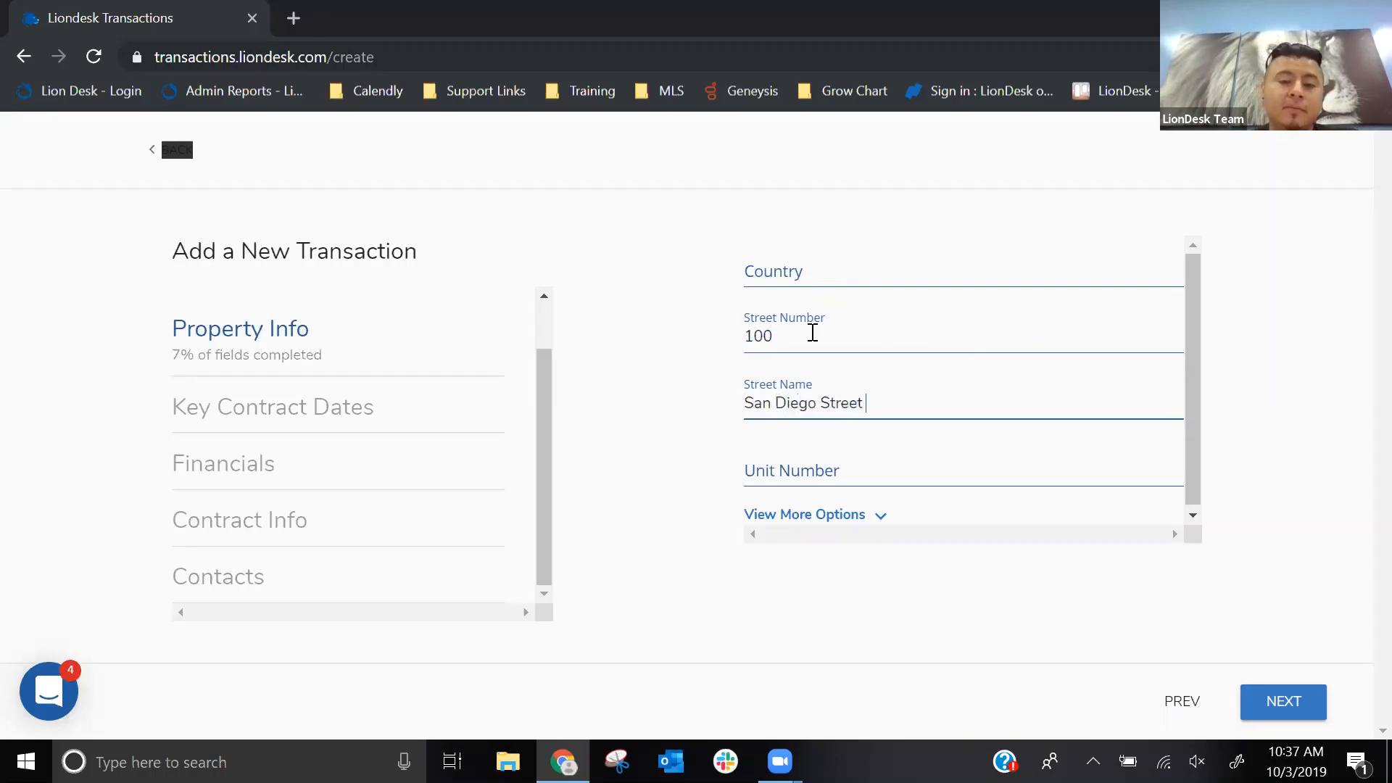
key("Tab")
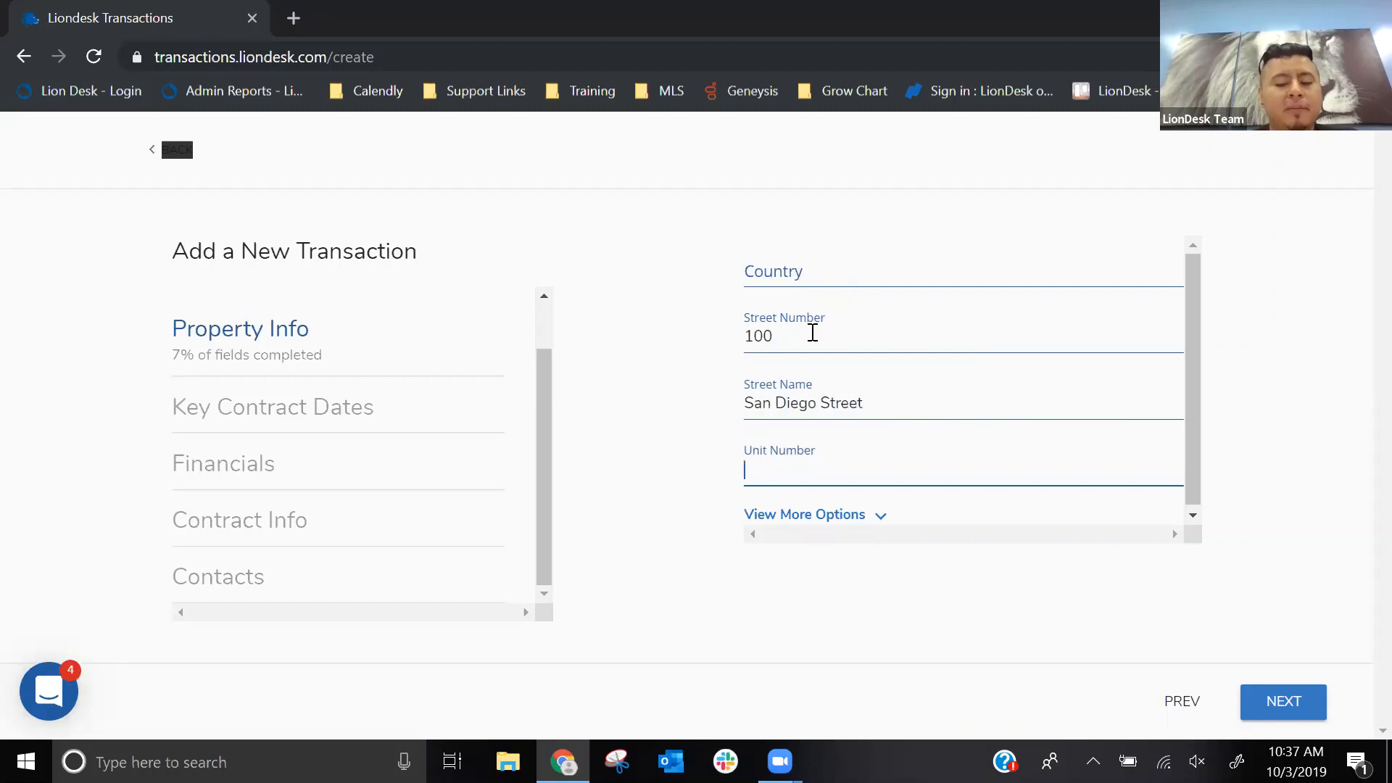
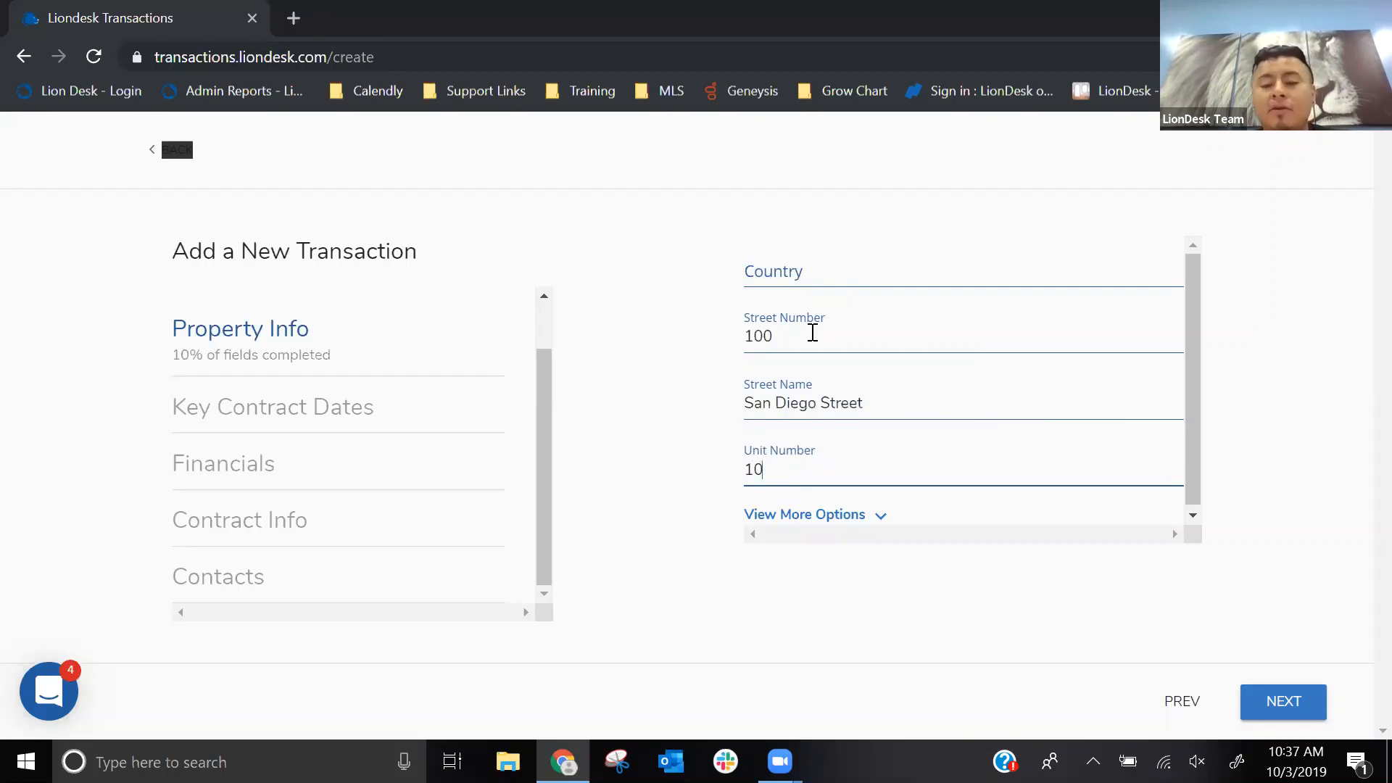
- Reveal the additional property fields and fill in the property's city, state and postal code
scroll(812, 332, "down", 1)
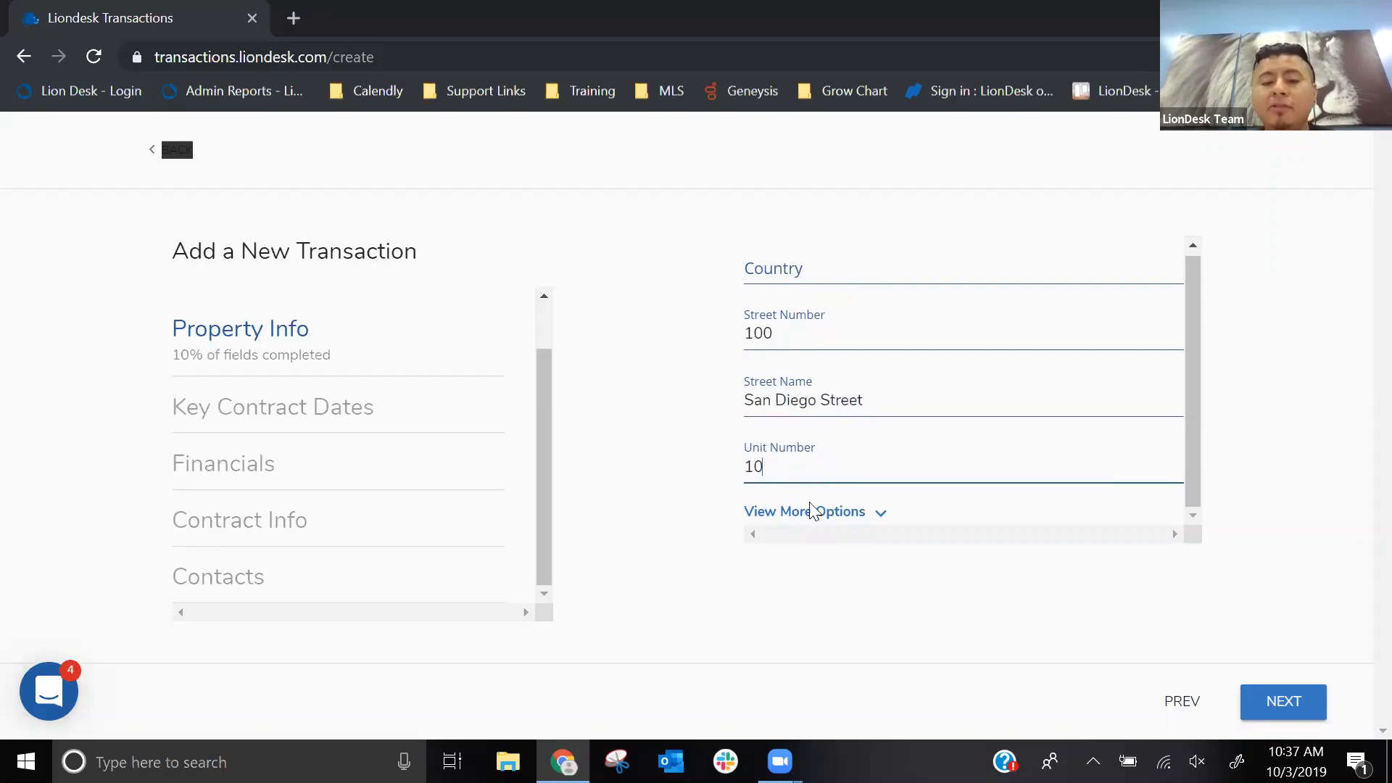
left_click(811, 520)
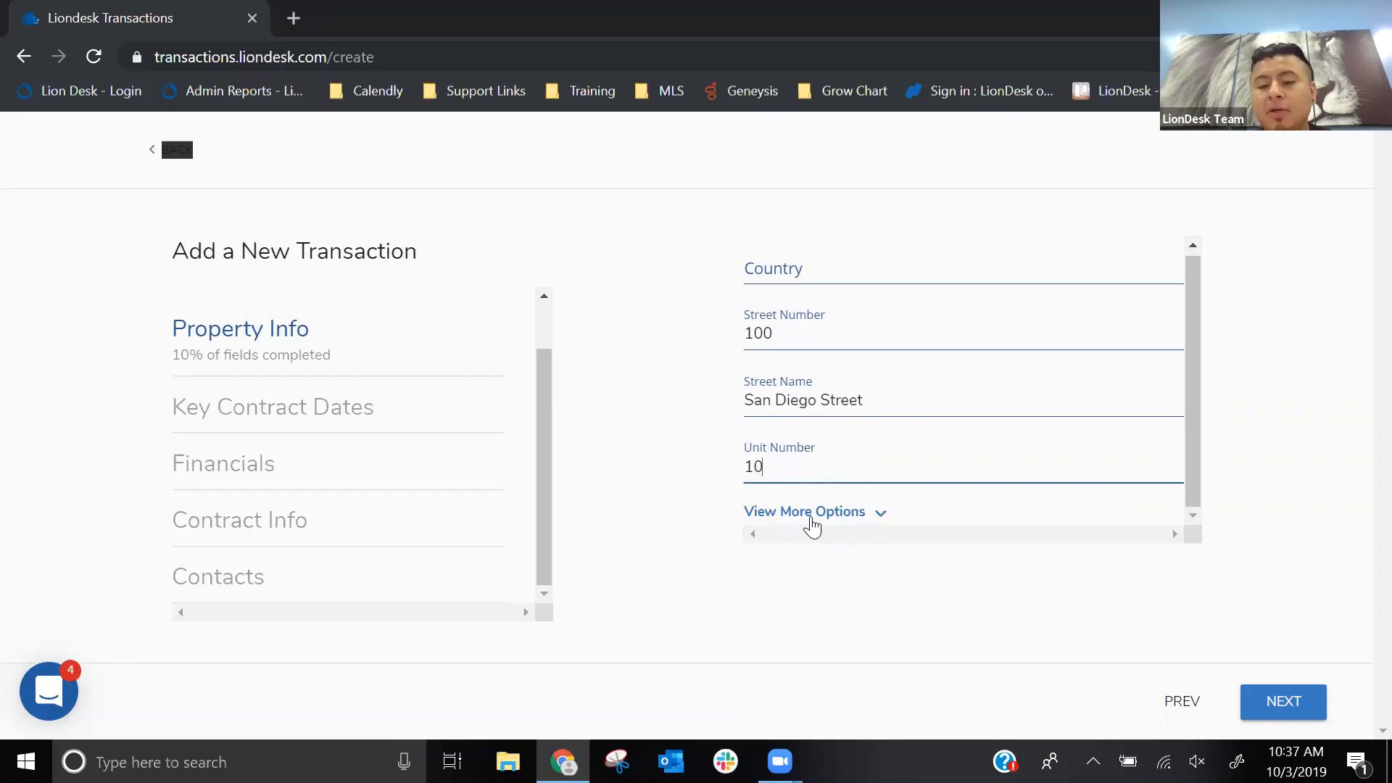
scroll(919, 457, "down", 5)
scroll(919, 456, "up", 3)
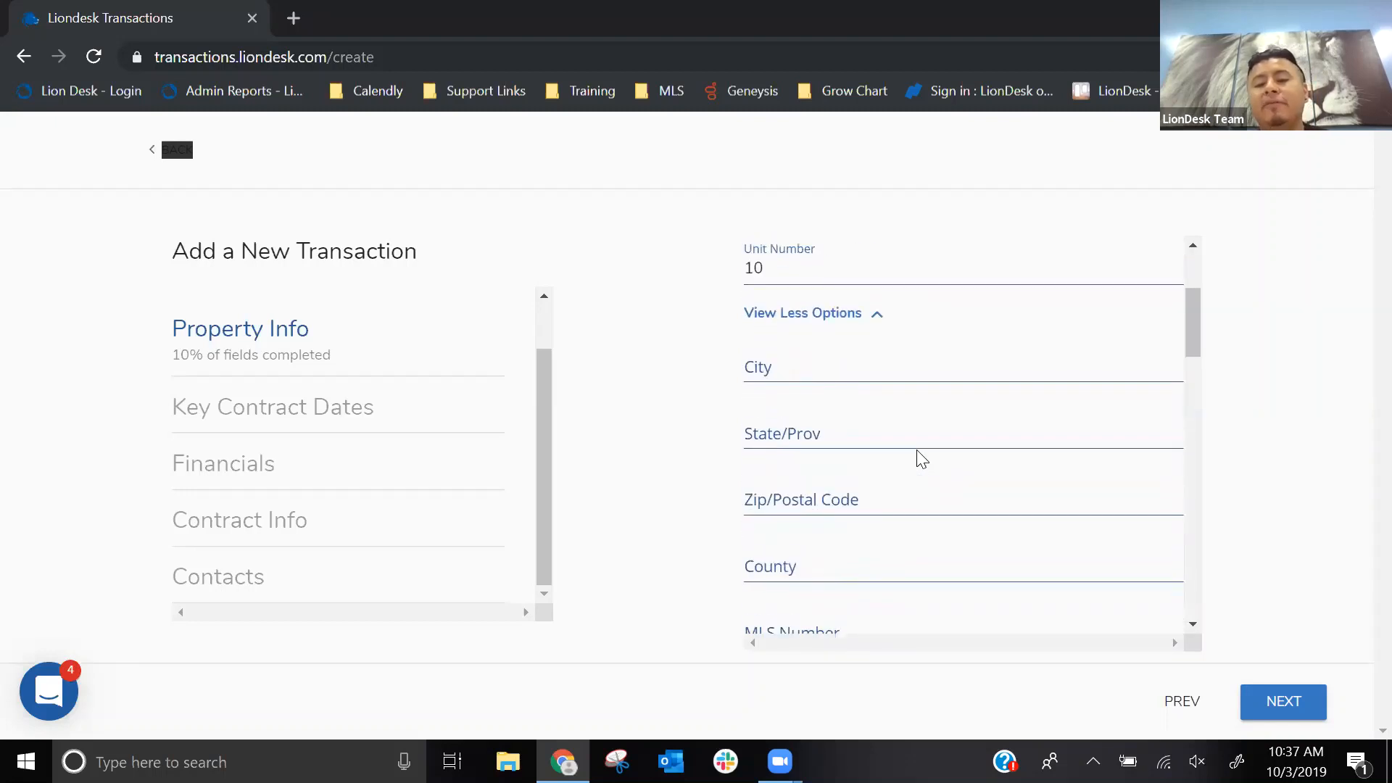
left_click(767, 370)
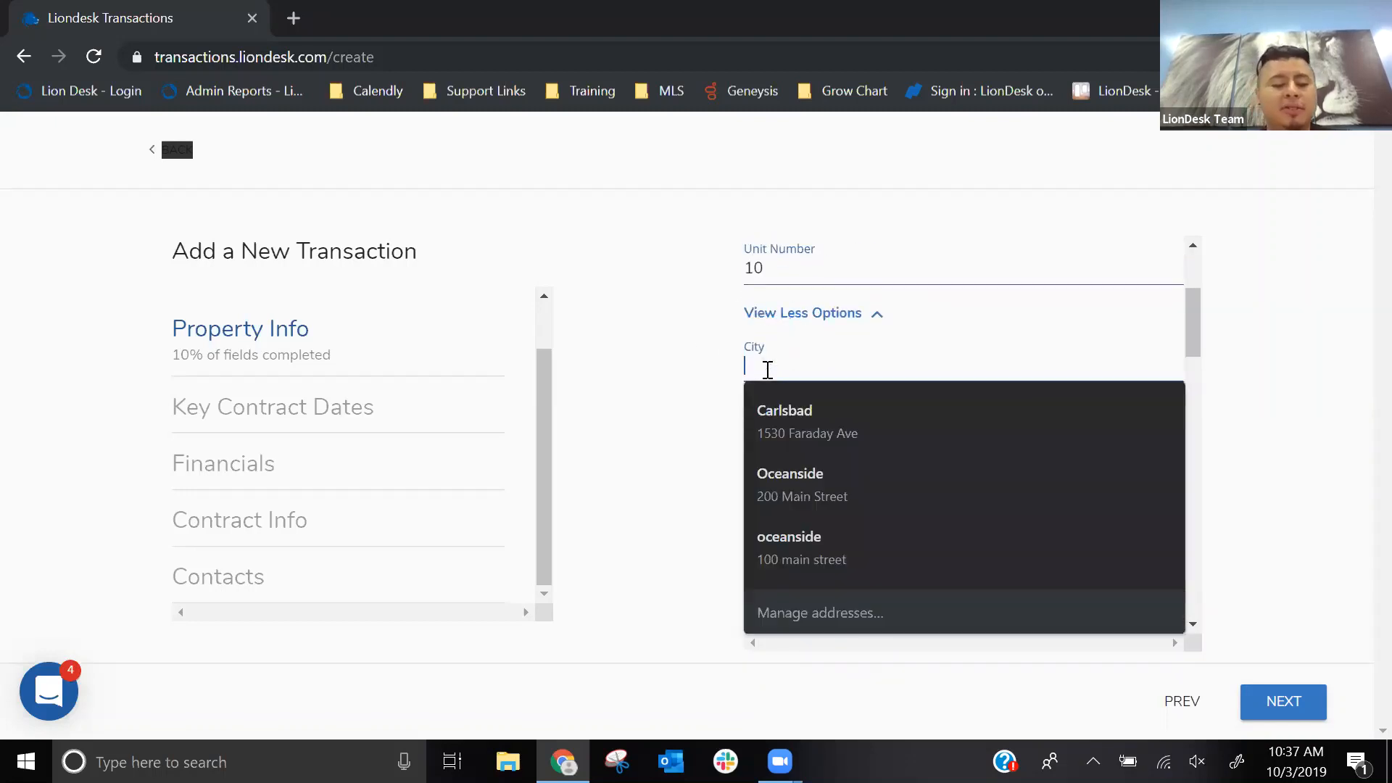
type("San Deigo")
key("Tab")
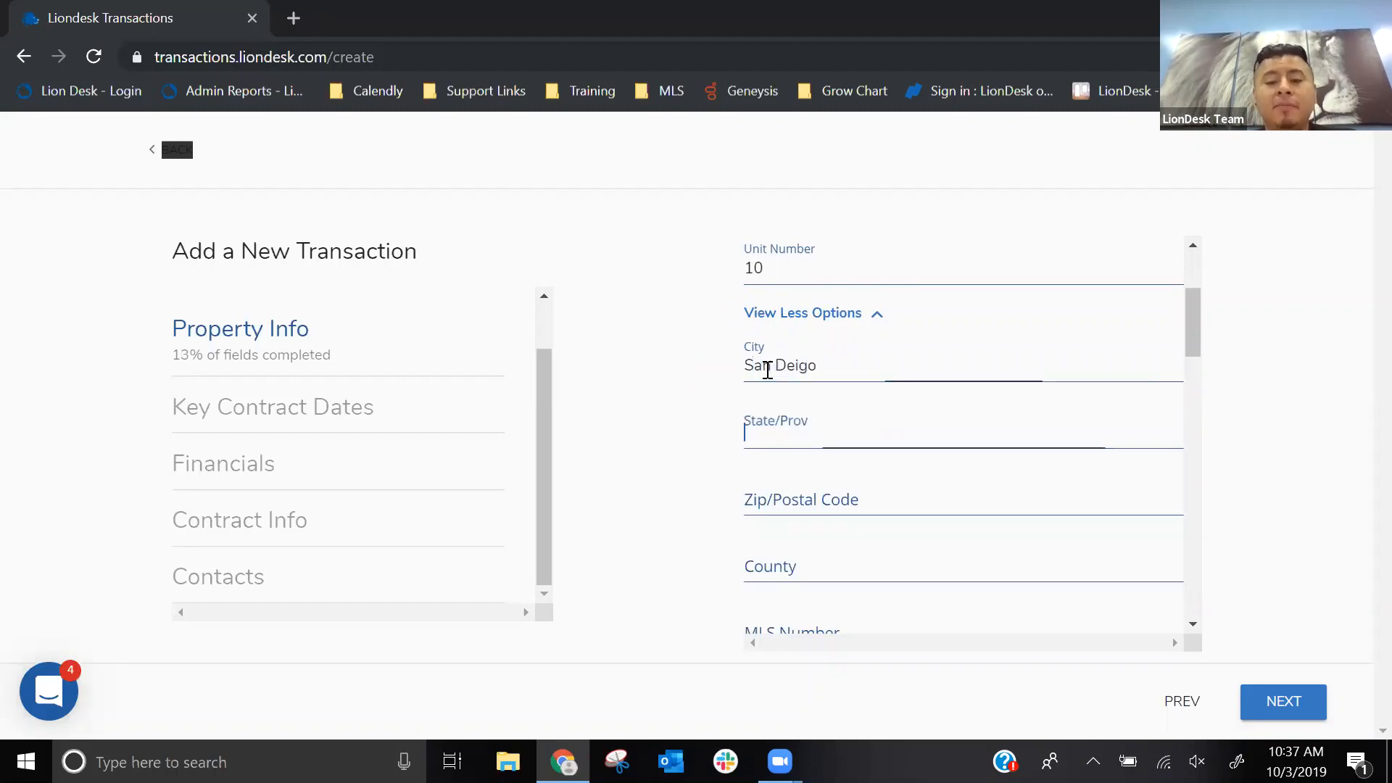
type("CA")
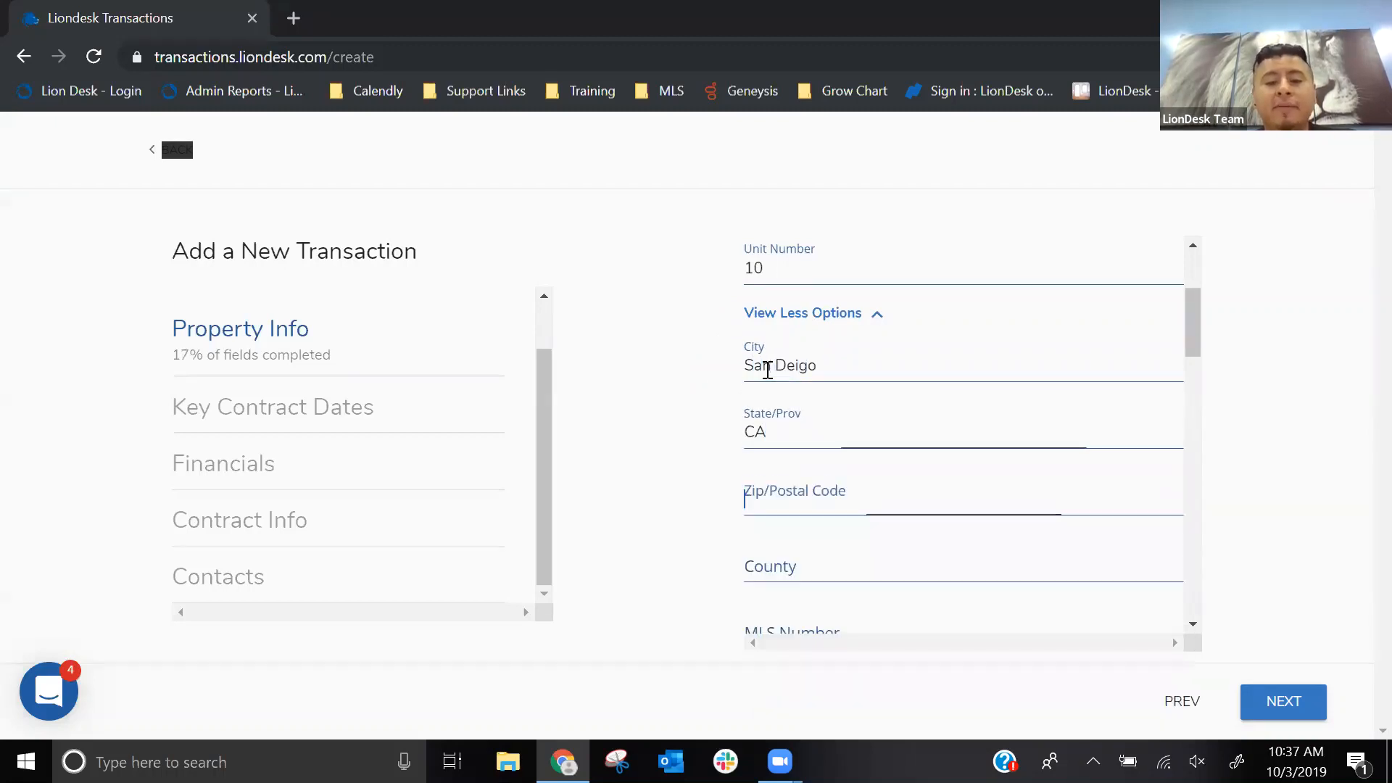
key("Tab")
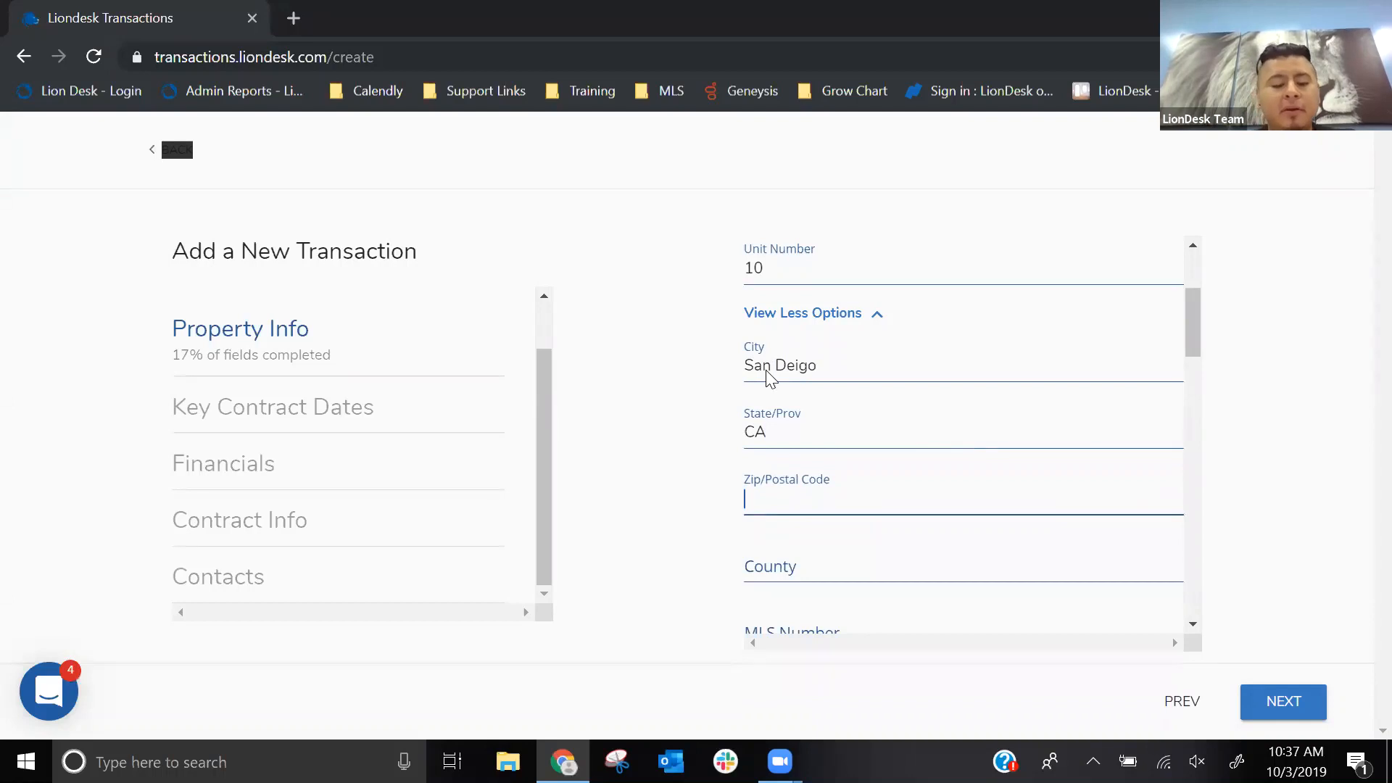
type("92054")
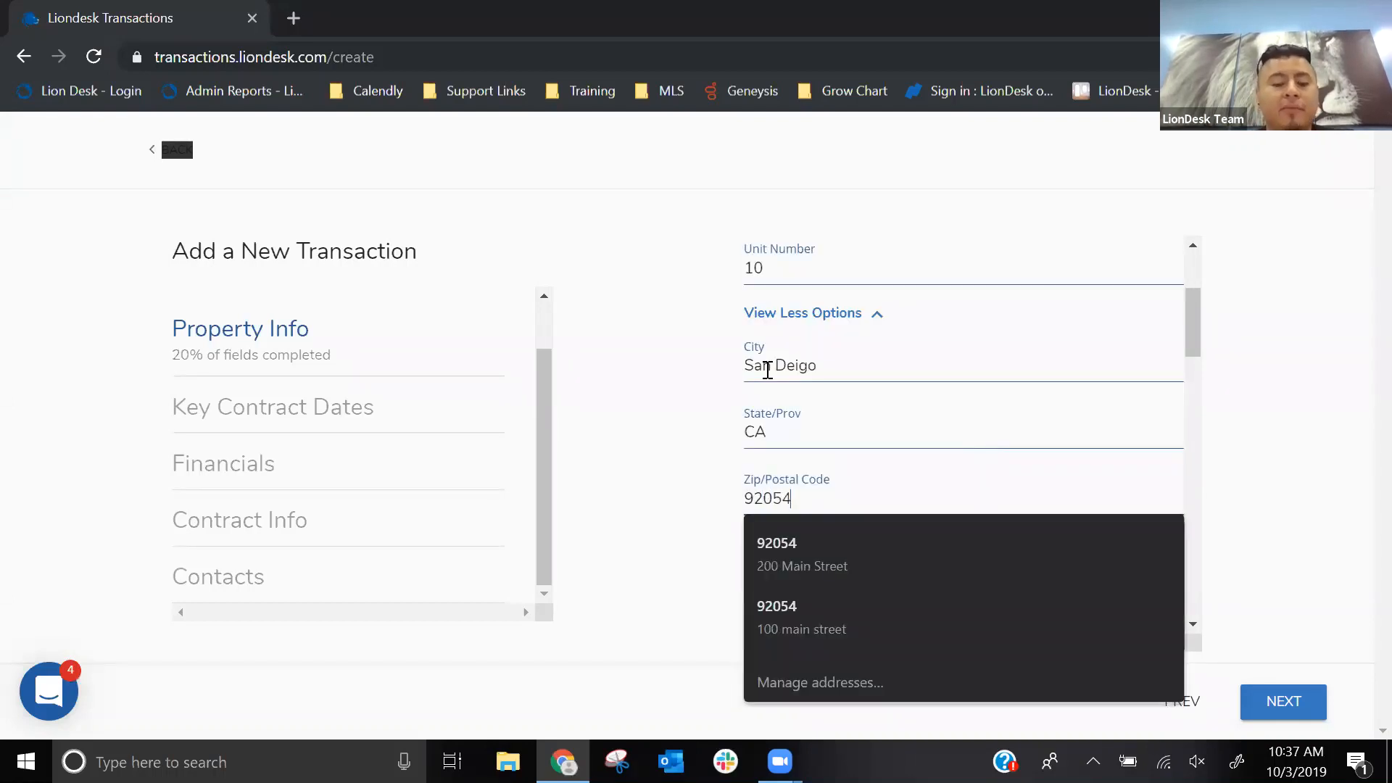
key("Tab")
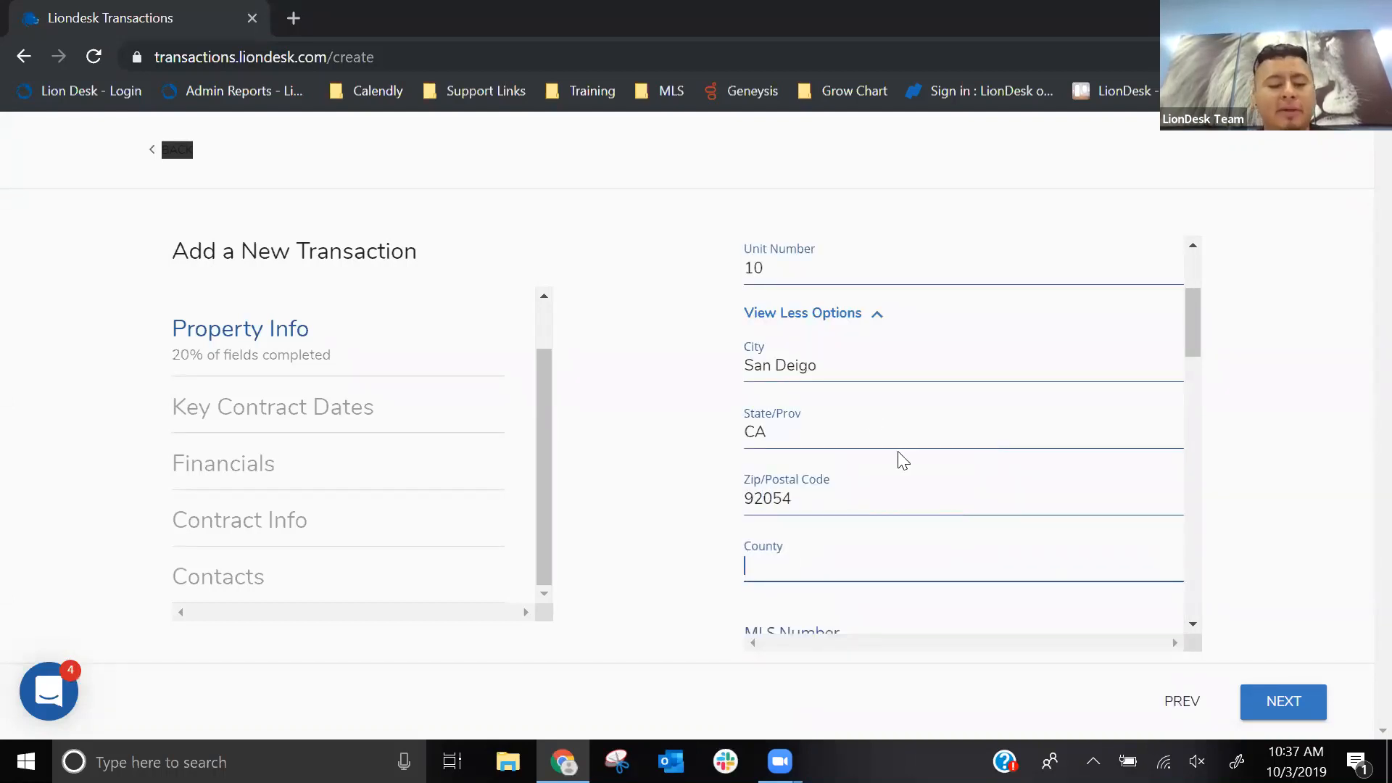
- Enter San Diego as the property's county and look through the remaining property fields down to Remarks
type("San Deigo")
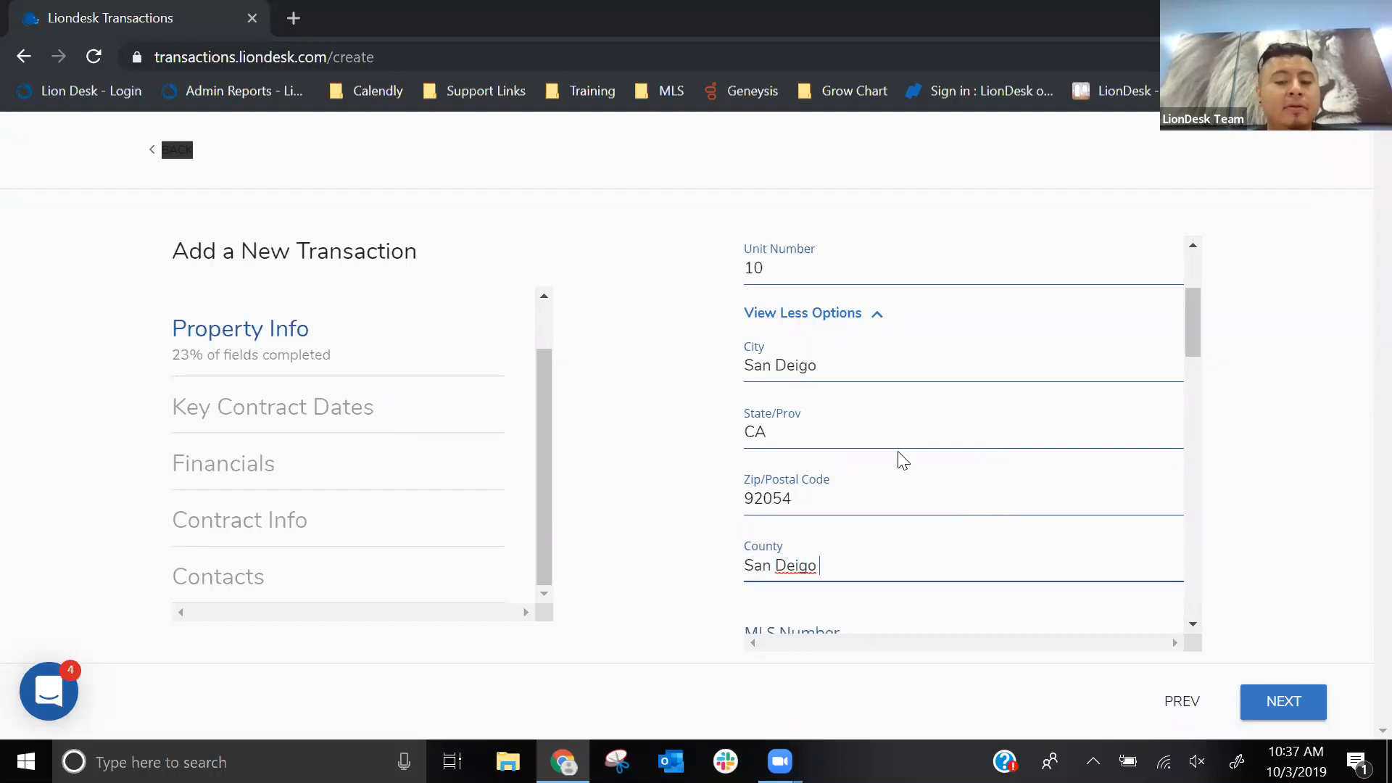
key("BackSpace")
key("BackSpace")
key("BackSpace")
key("BackSpace")
type("iego")
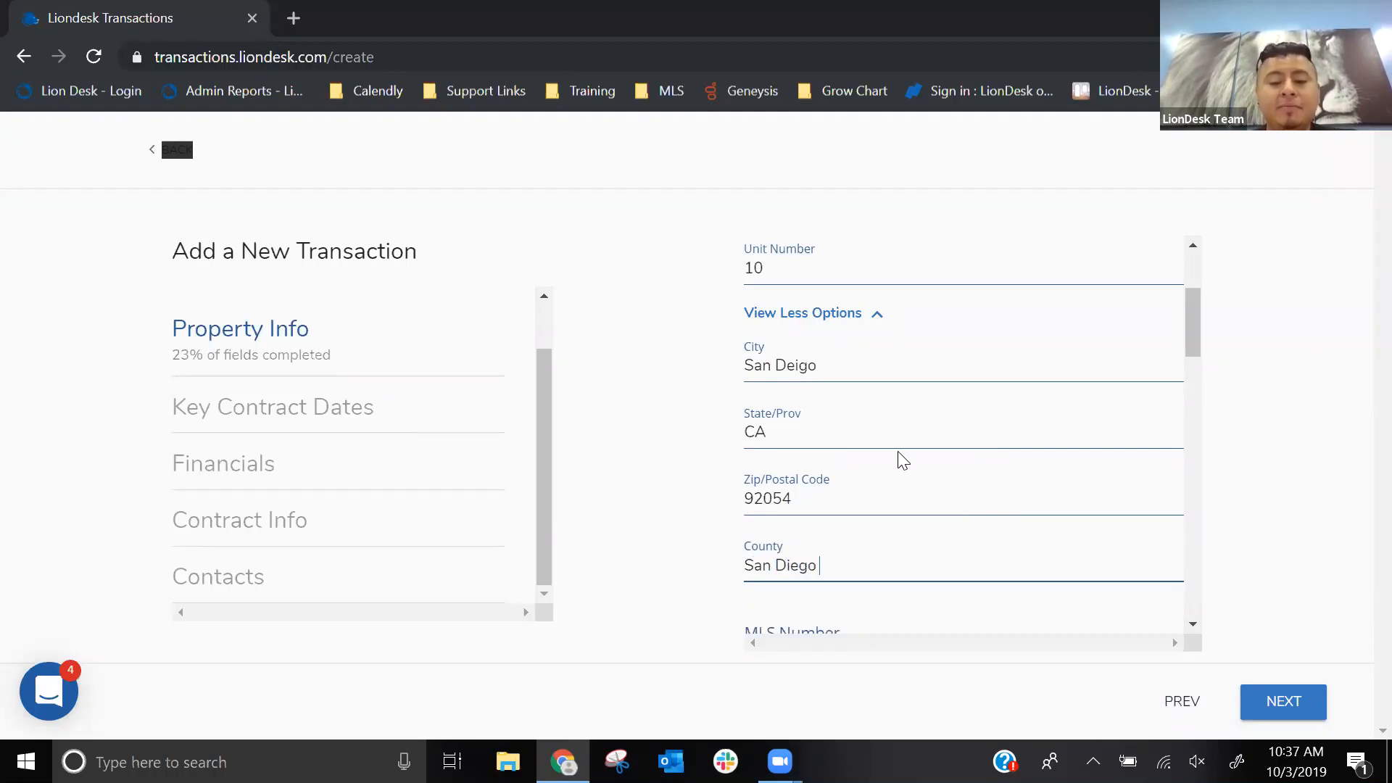
scroll(885, 367, "down", 3)
scroll(886, 367, "down", 15)
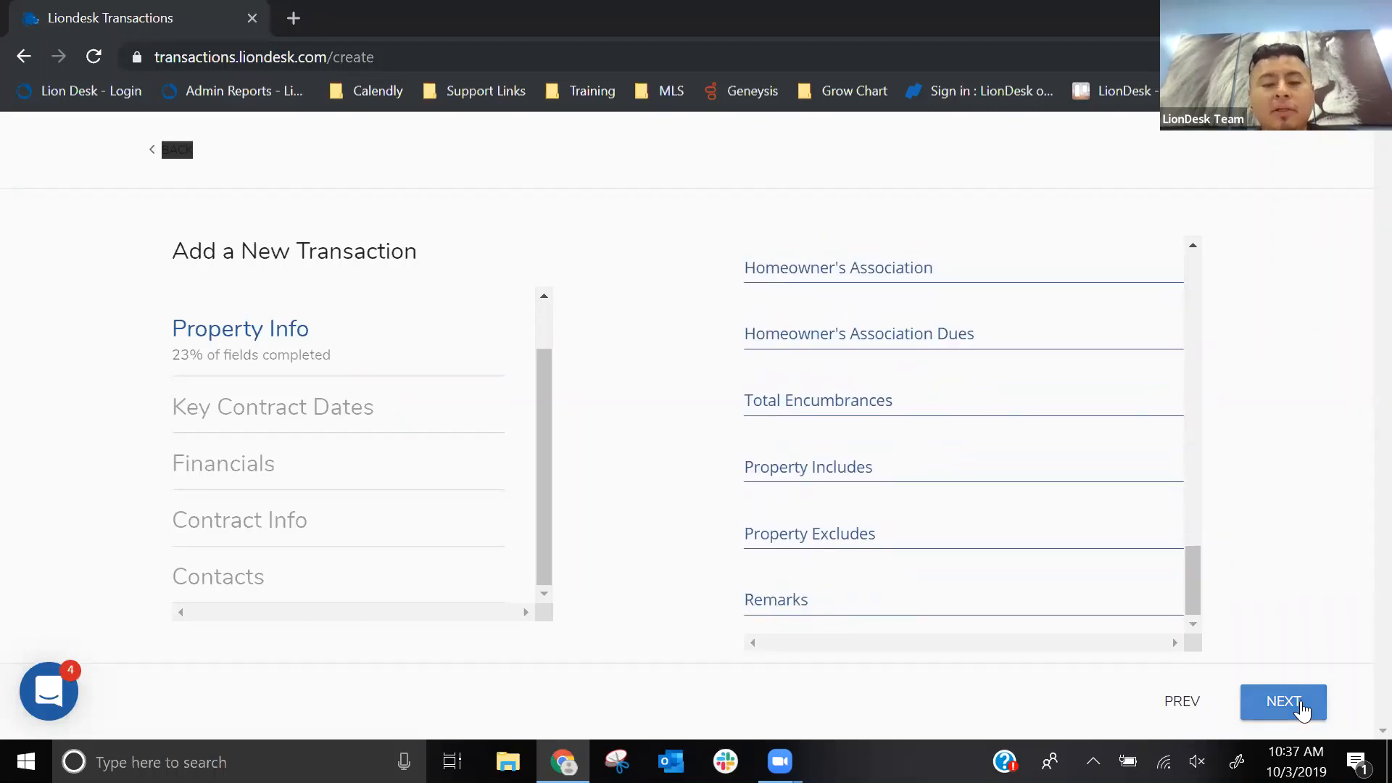
- Continue to Key Contract Dates and set the transaction's start date to October 3, 2019
left_click(1301, 708)
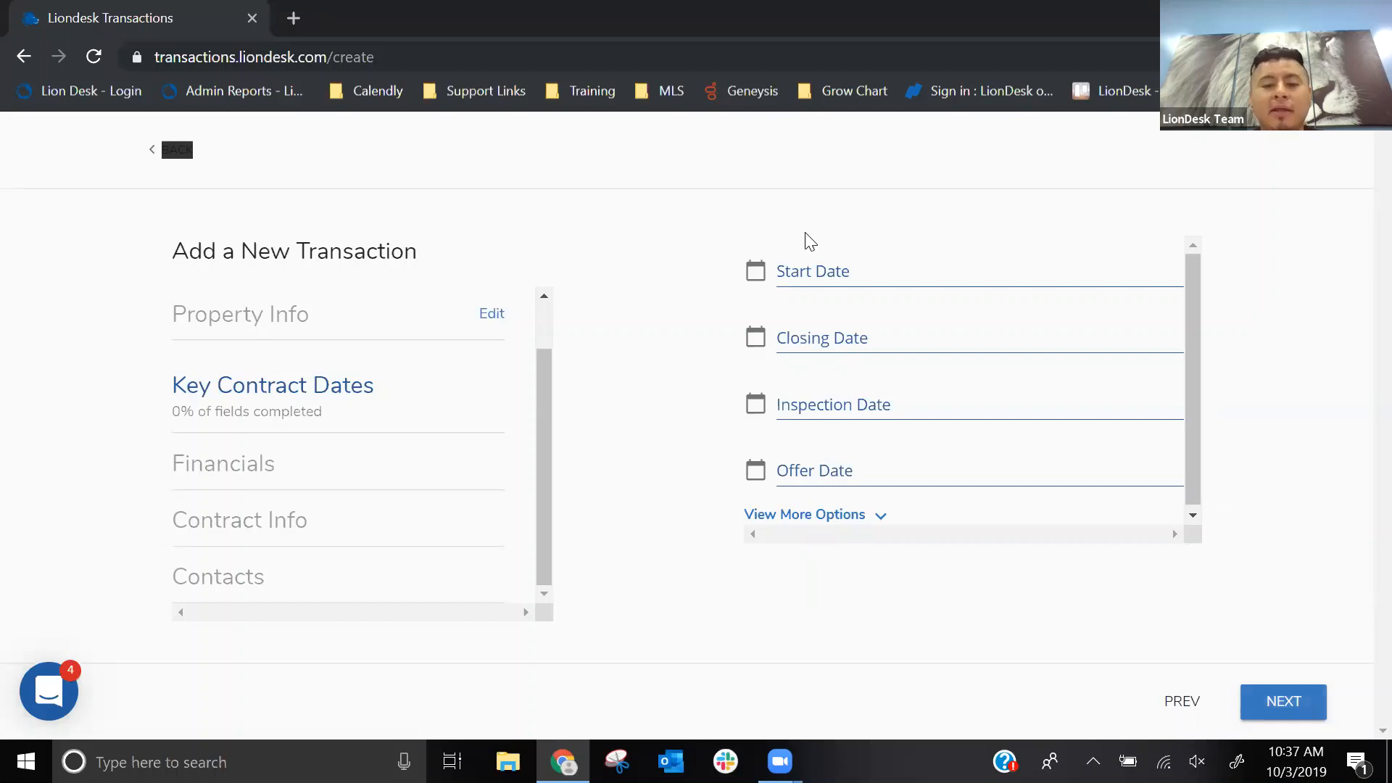
left_click(803, 274)
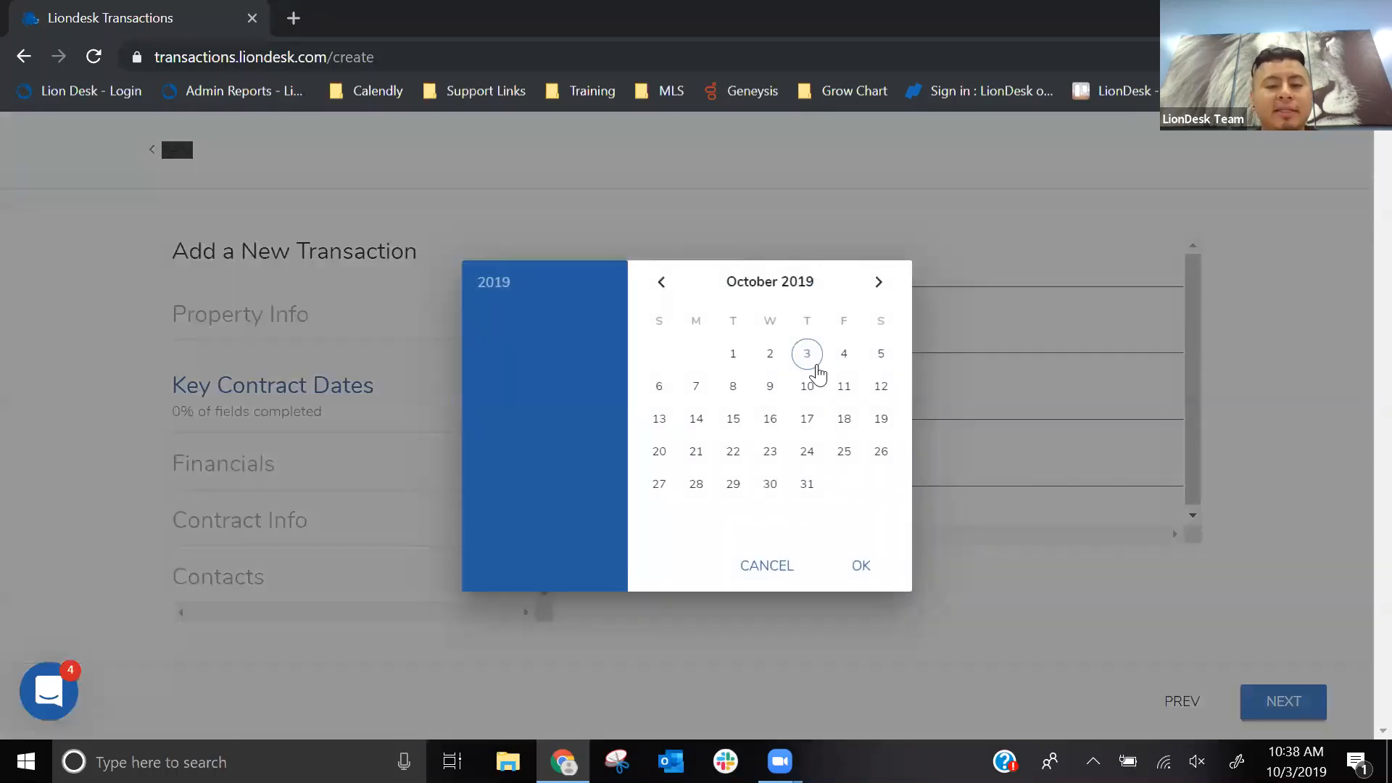
left_click(810, 360)
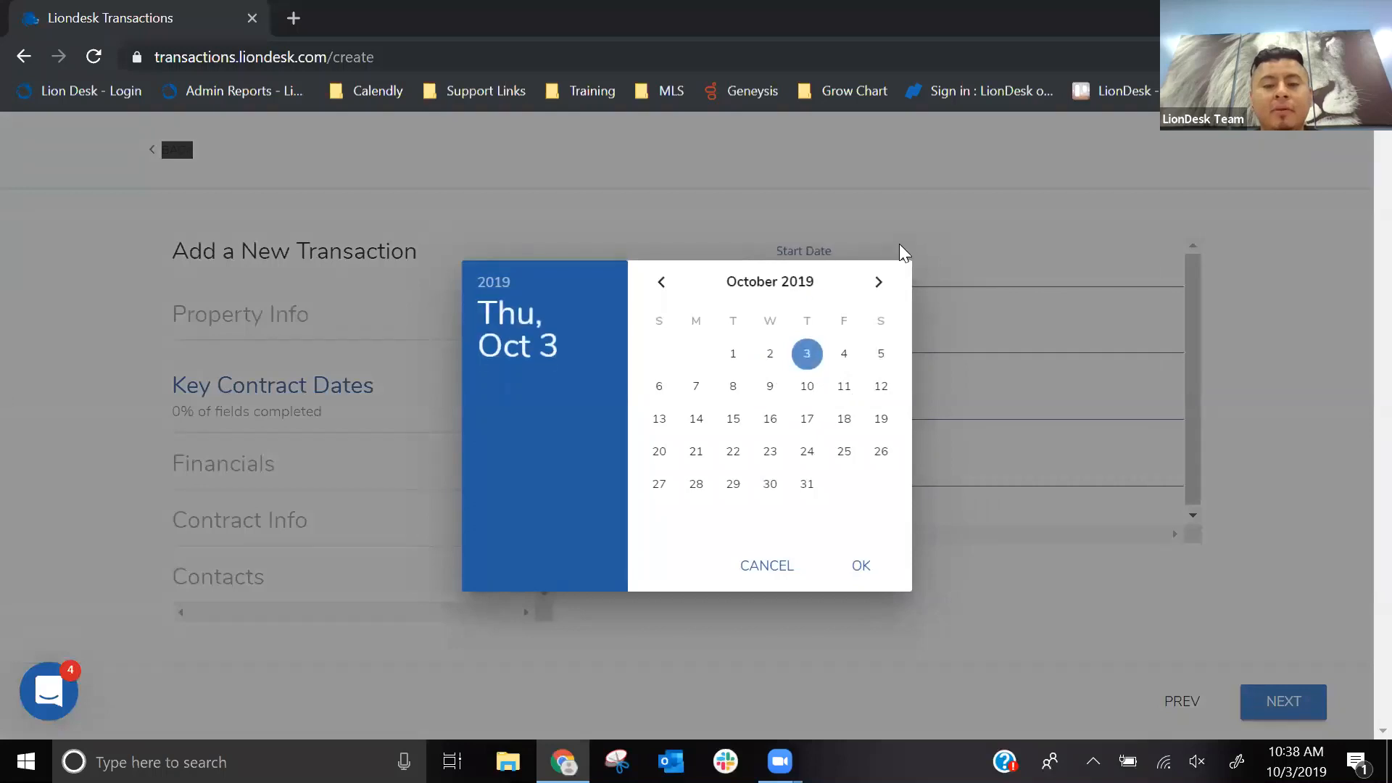
left_click(870, 566)
- Set the transaction's closing date to December 27, 2019
left_click(821, 340)
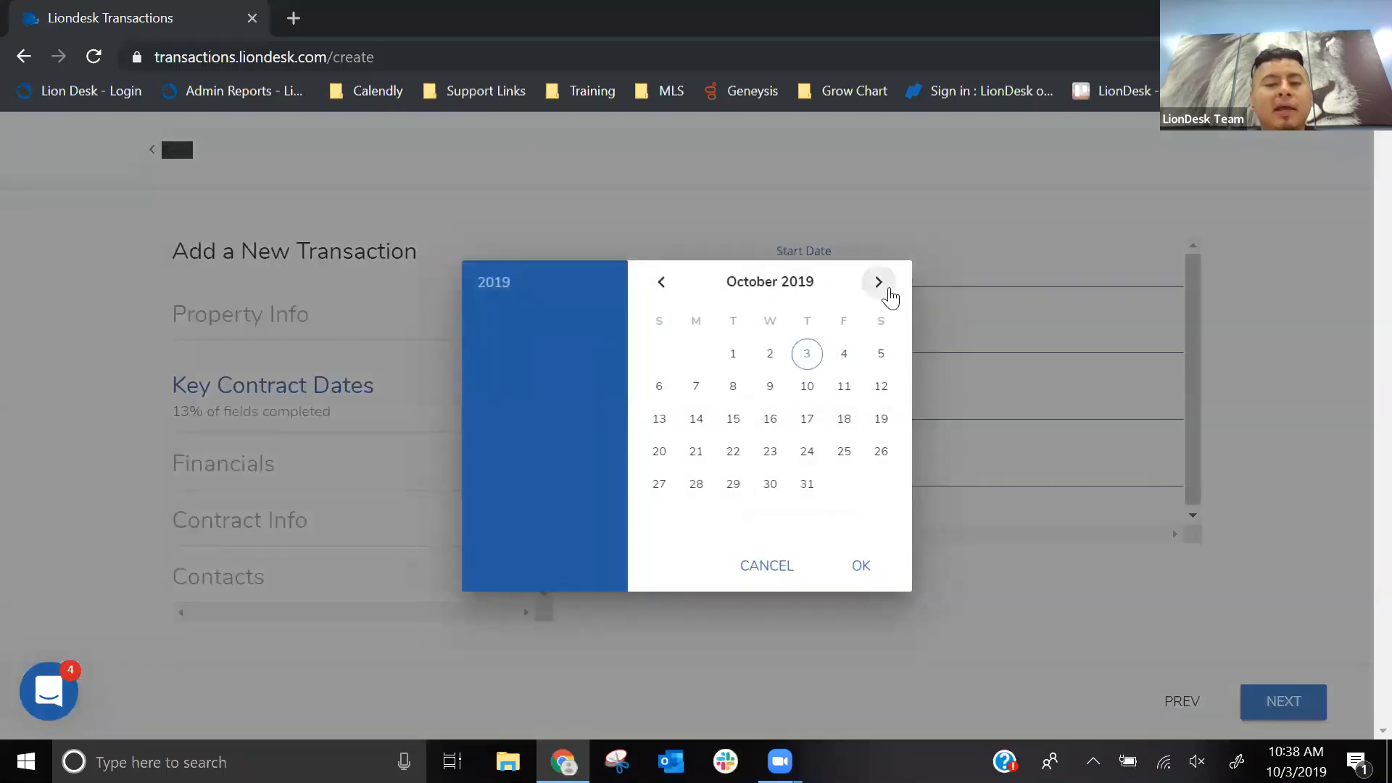
left_click(882, 289)
left_click(879, 281)
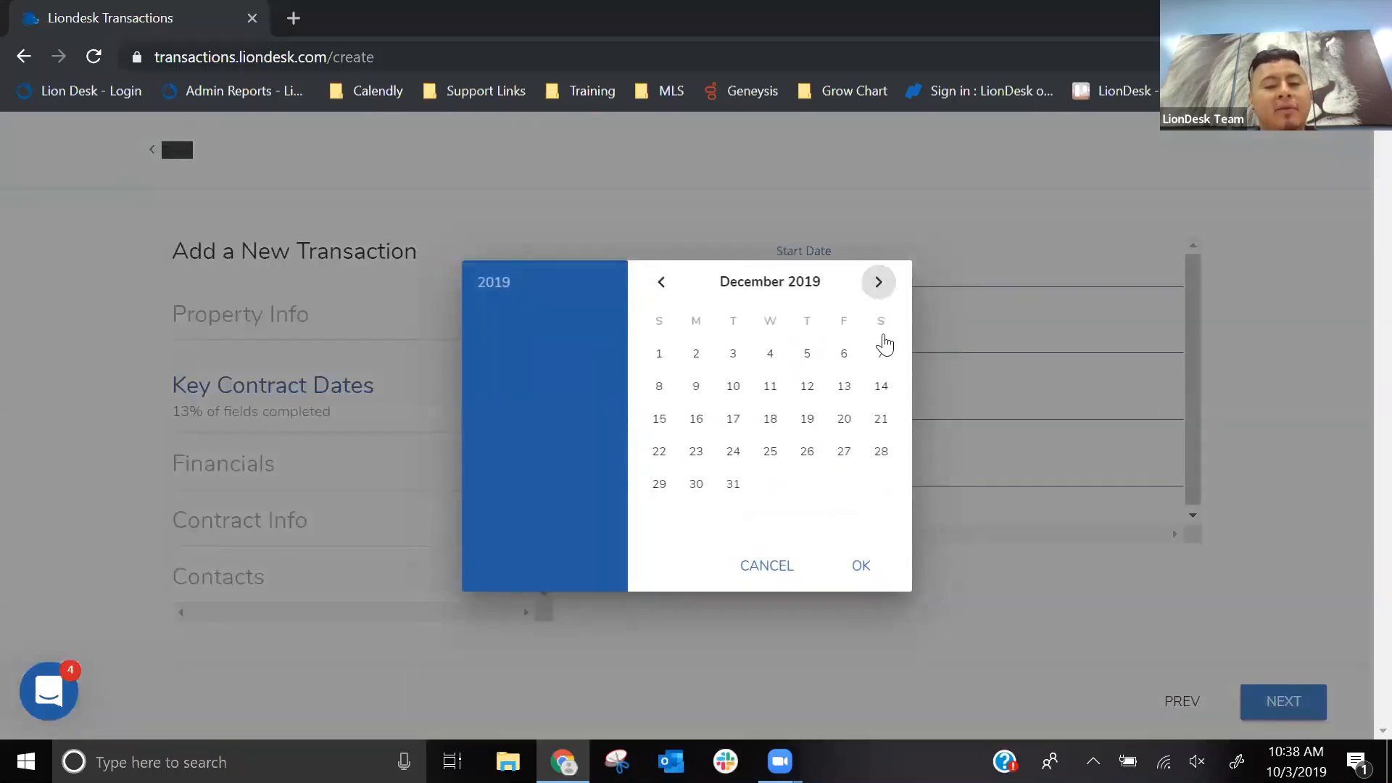
left_click(846, 455)
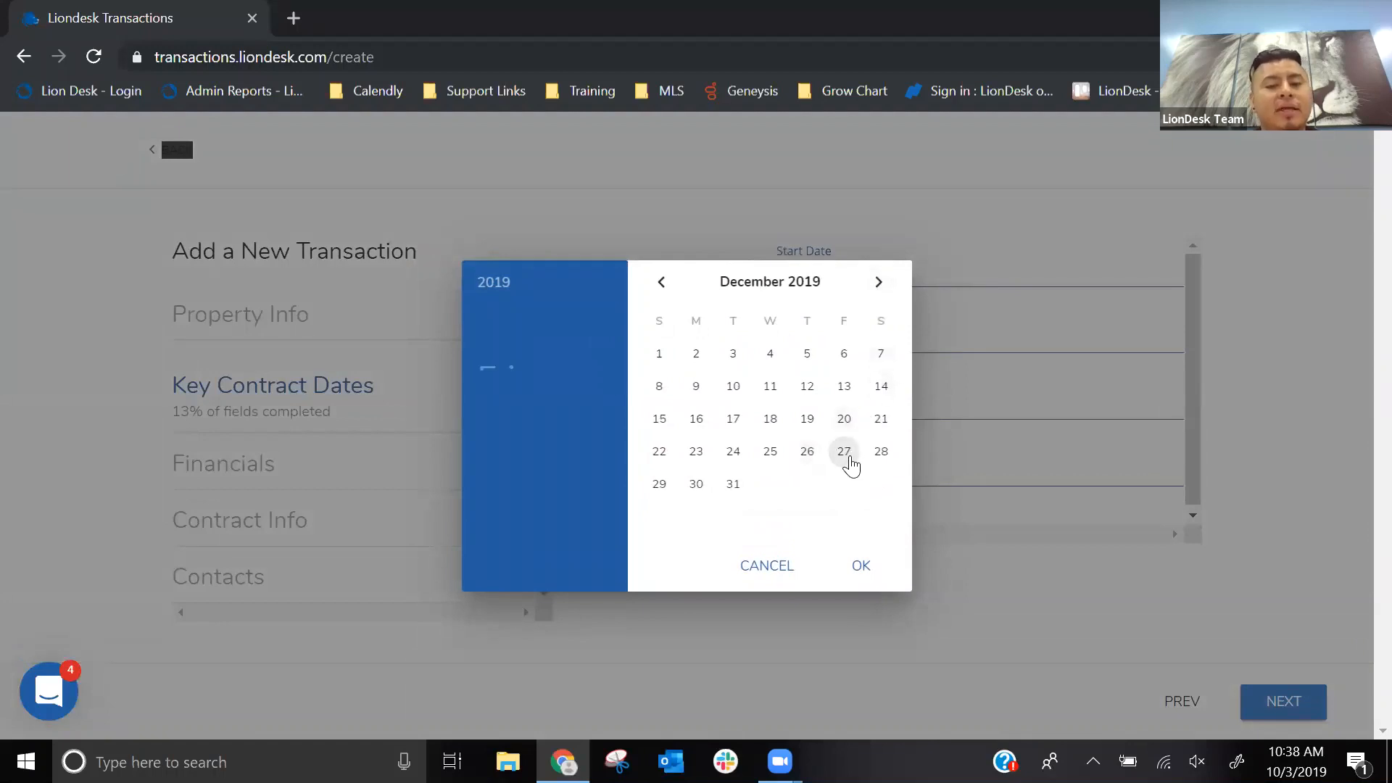
left_click(862, 566)
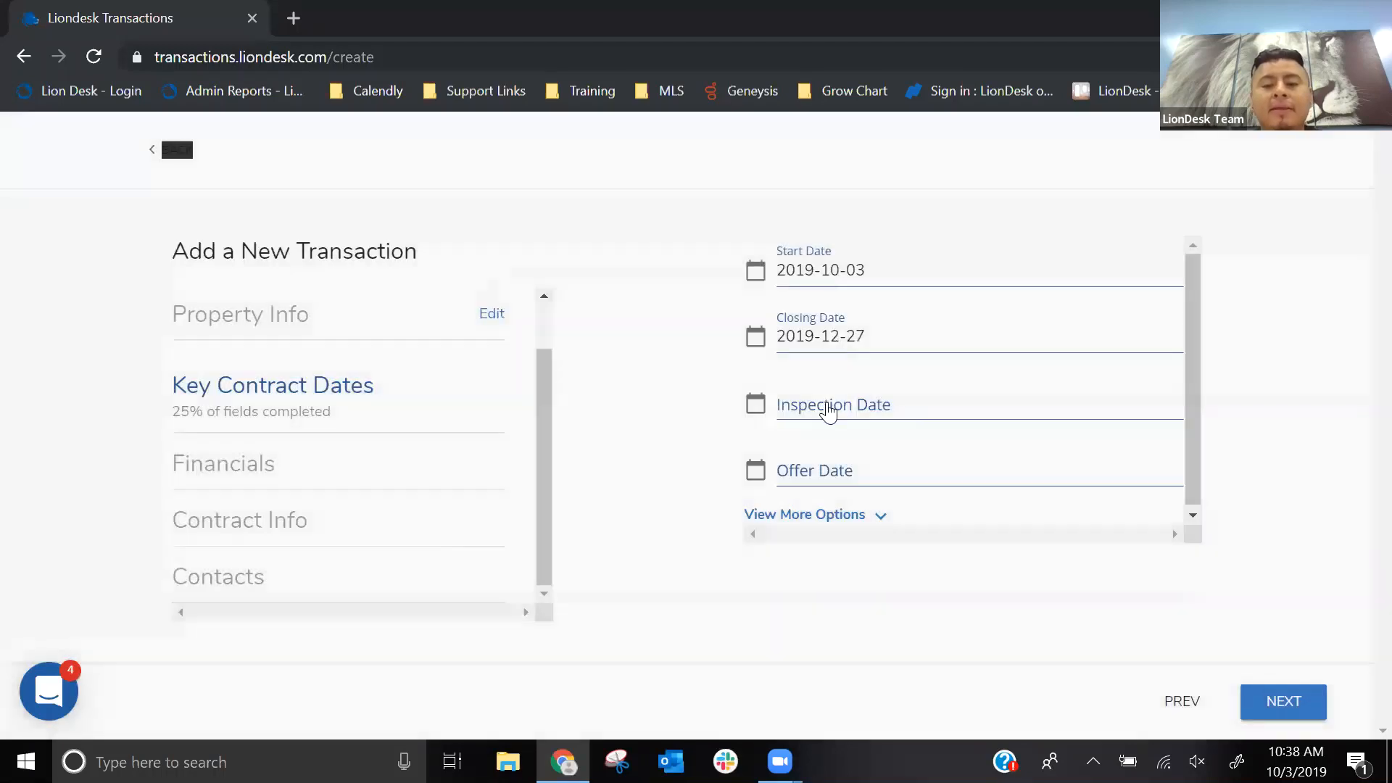
- Set the transaction's inspection date to October 17, 2019
left_click(828, 411)
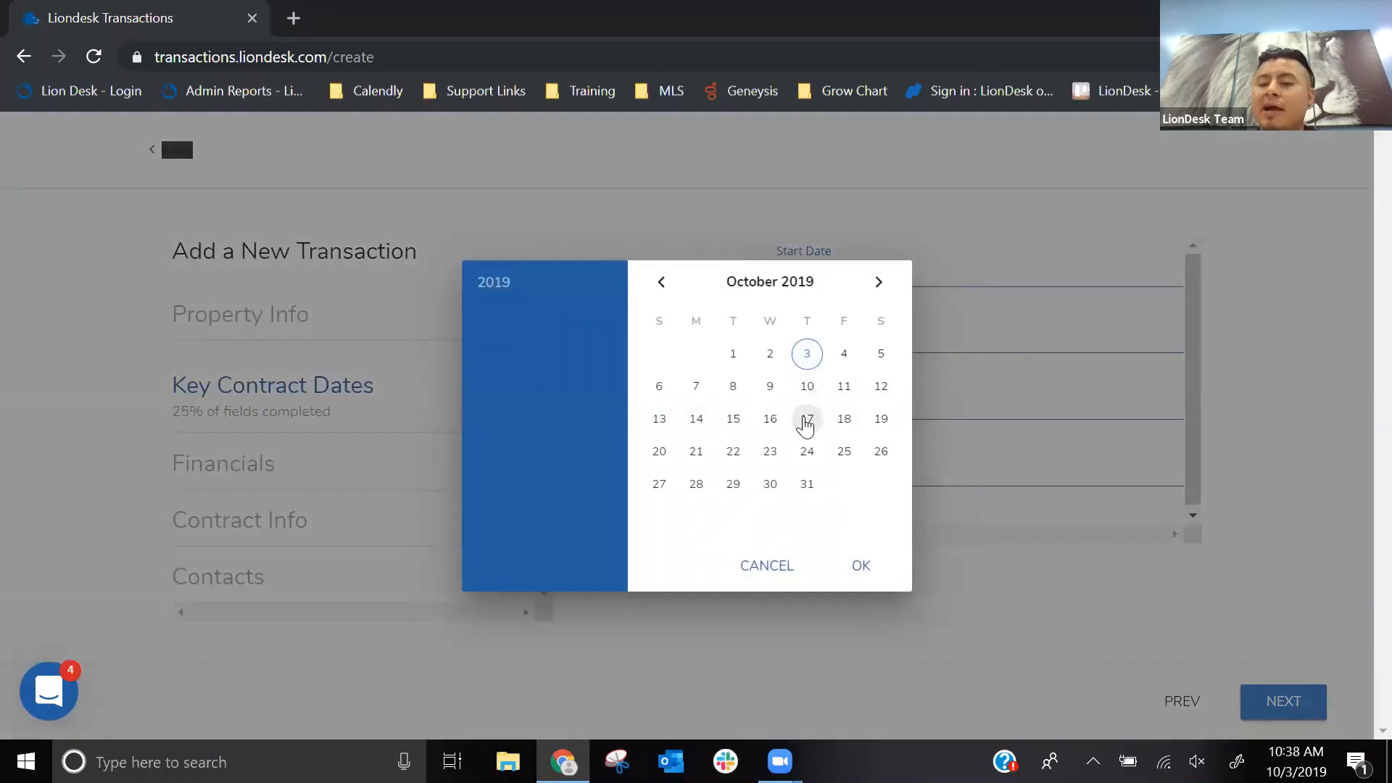
left_click(805, 421)
left_click(857, 564)
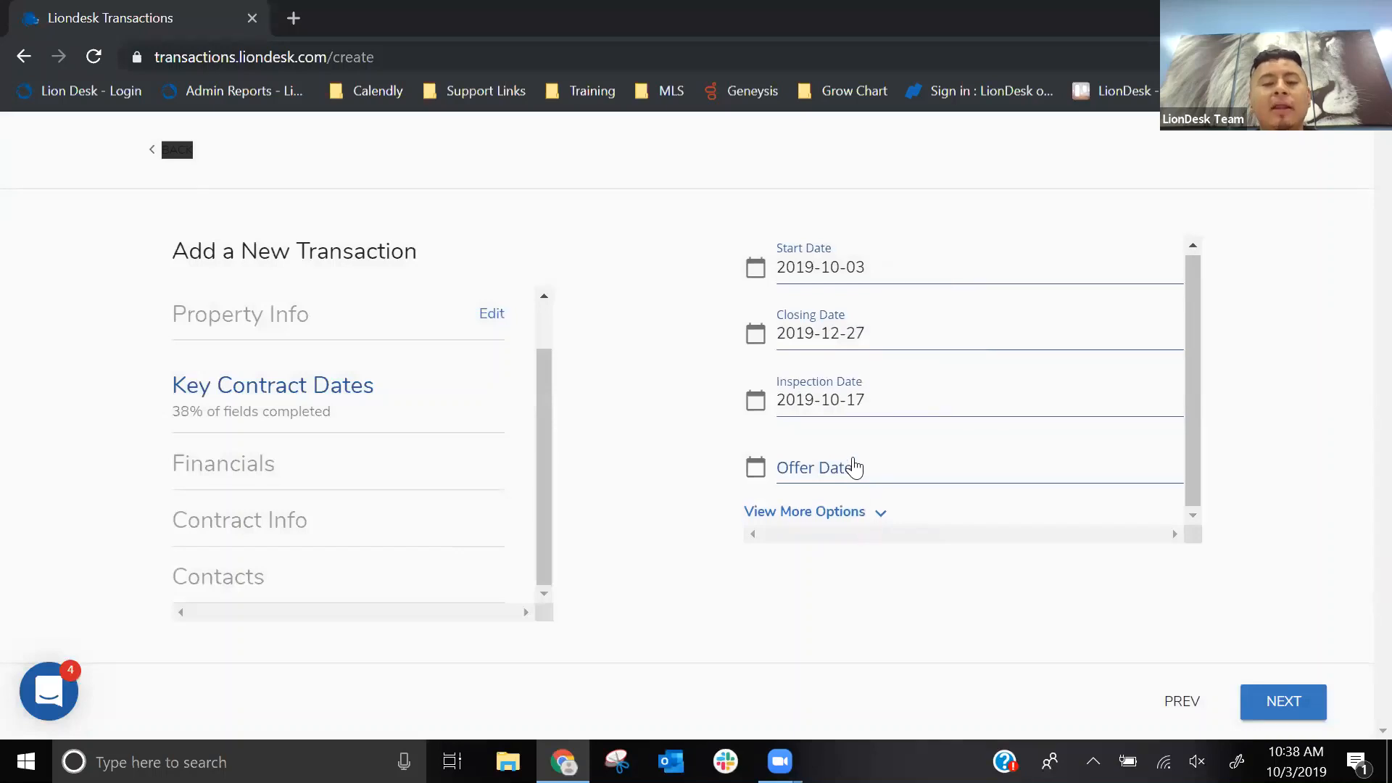
- Reveal the additional contract date fields and look through them down to Cont rem date, leaving them blank
left_click(806, 516)
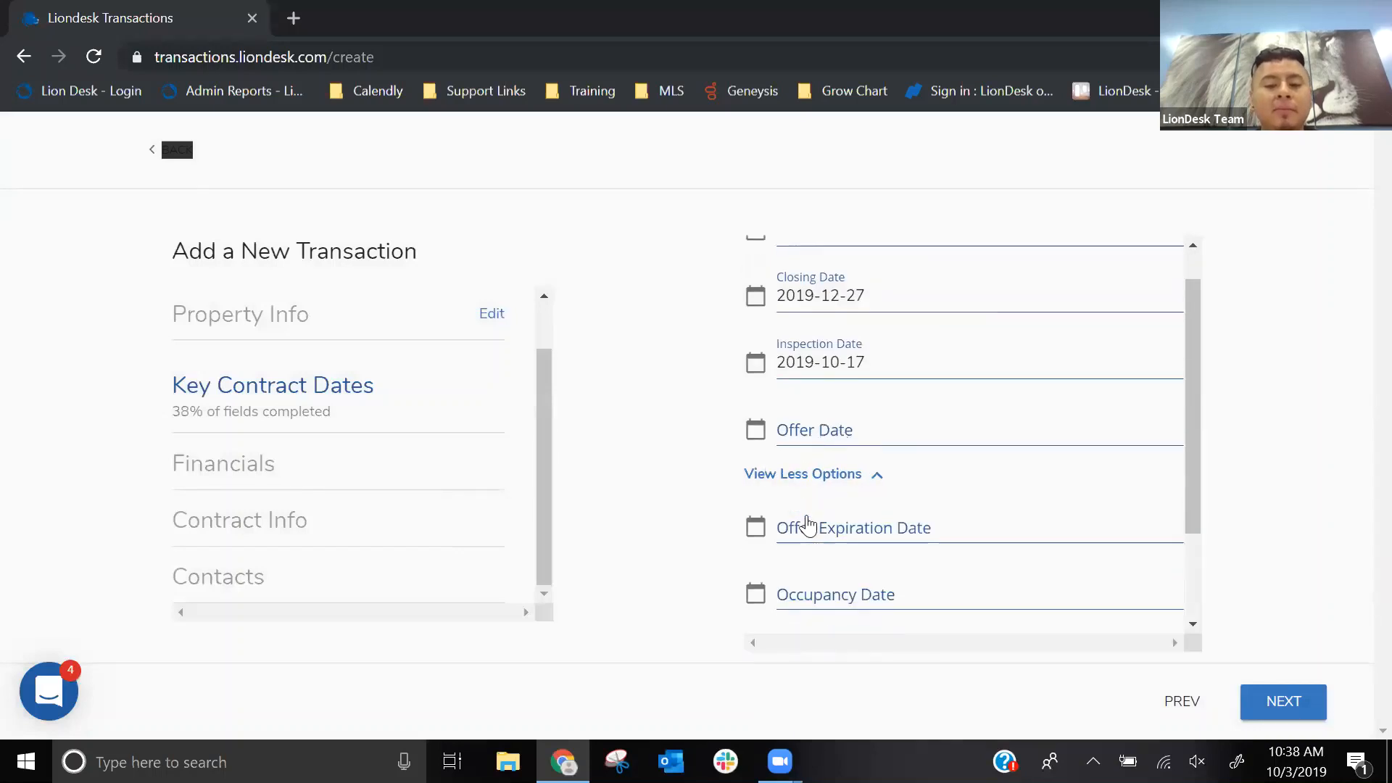
scroll(809, 527, "down", 2)
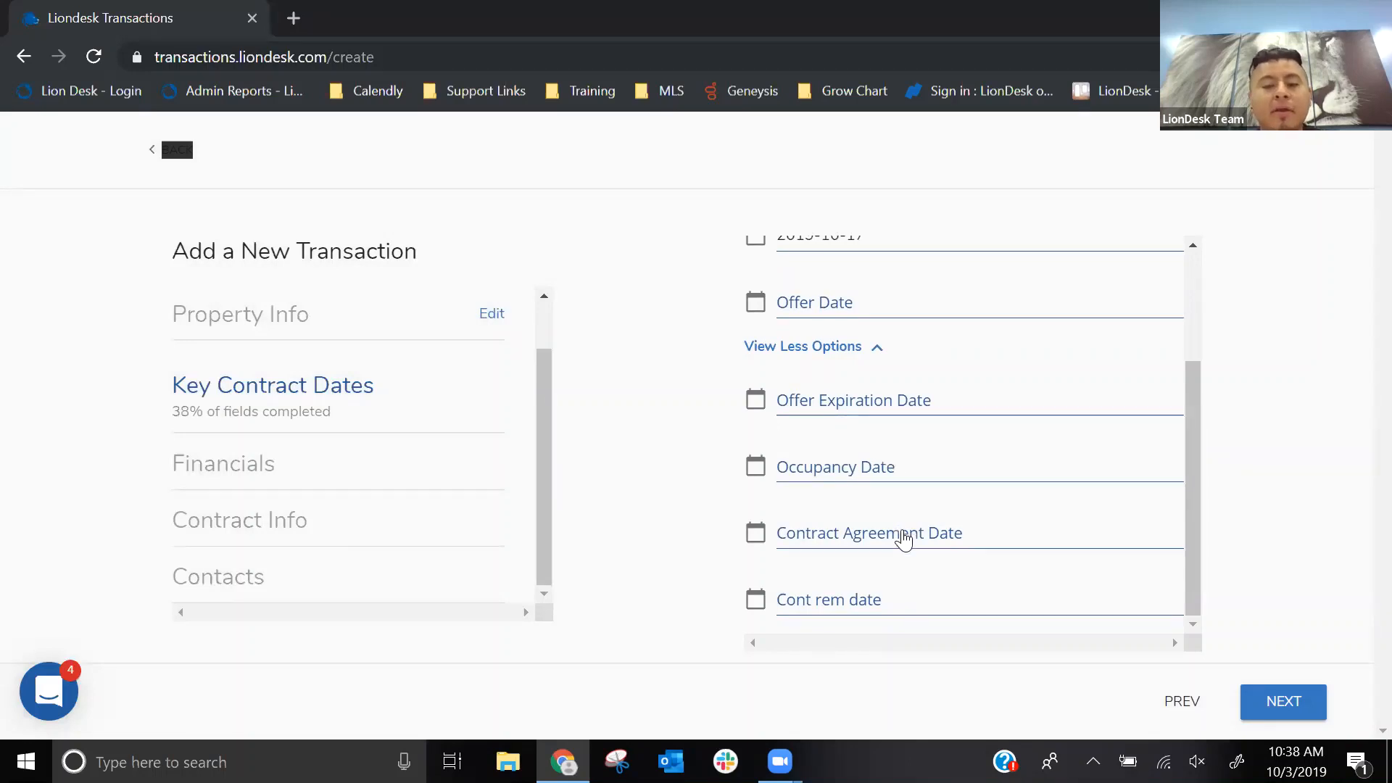
scroll(903, 538, "up", 2)
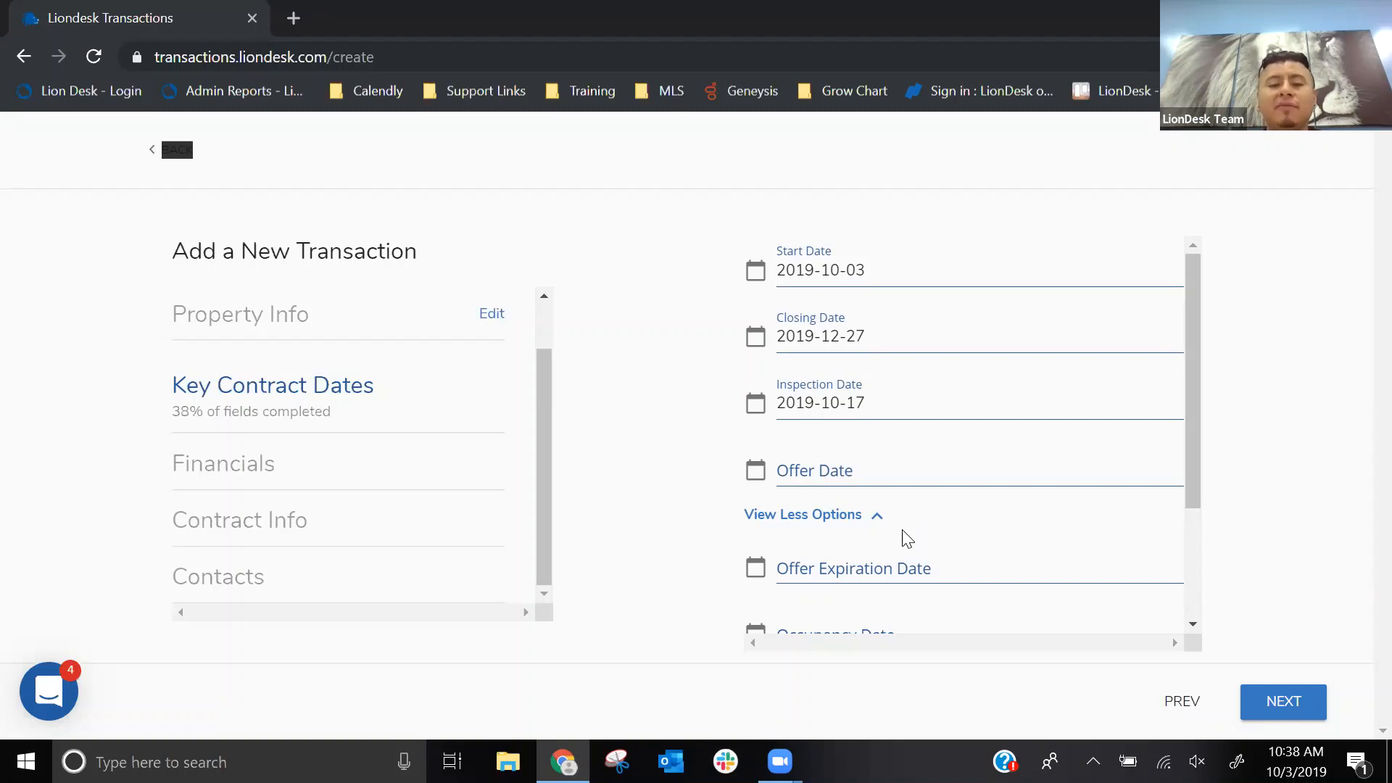
key("ctrl")
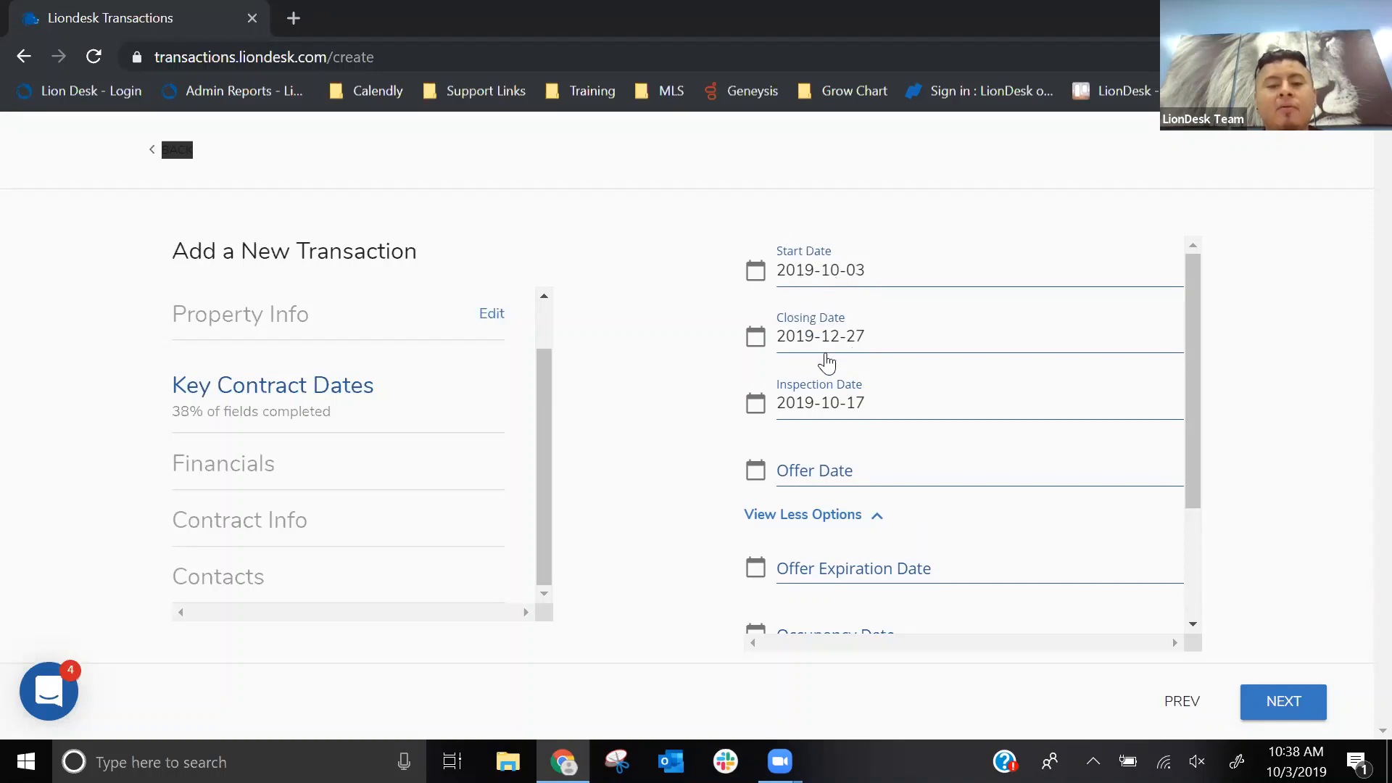
key("ctrl")
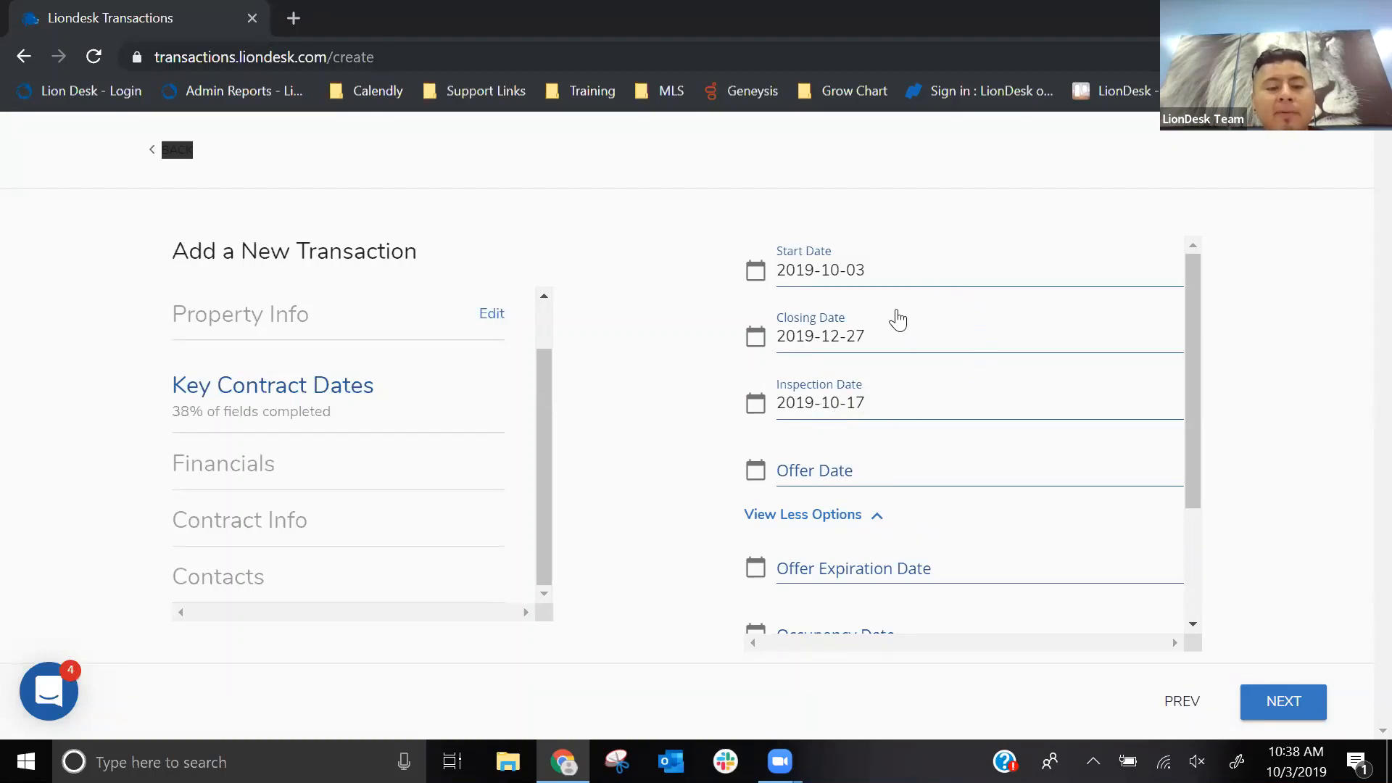
scroll(1087, 341, "down", 2)
- Continue to Financials and set the purchase/sale price to $1,000,000 and the commission percentage to 3%
left_click(1262, 702)
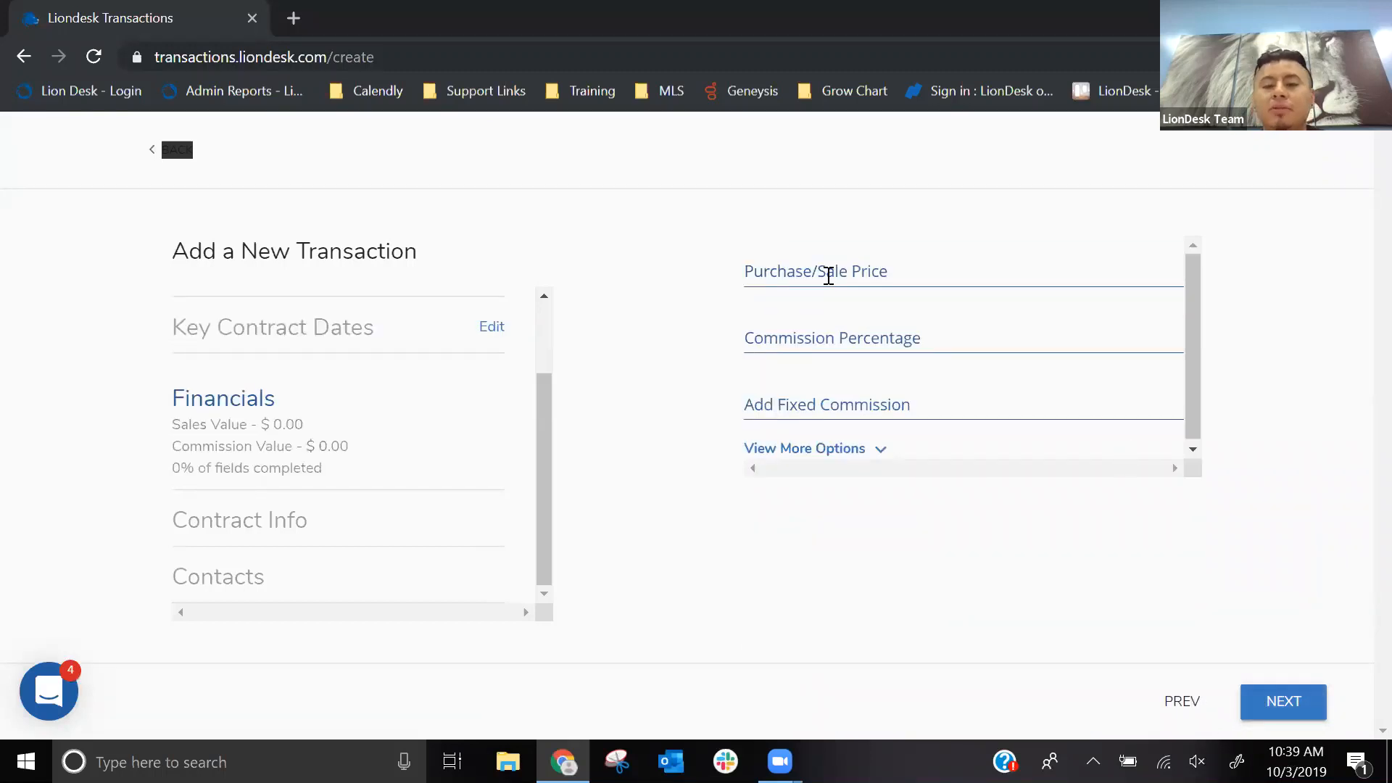
left_click(824, 270)
type("1,000,")
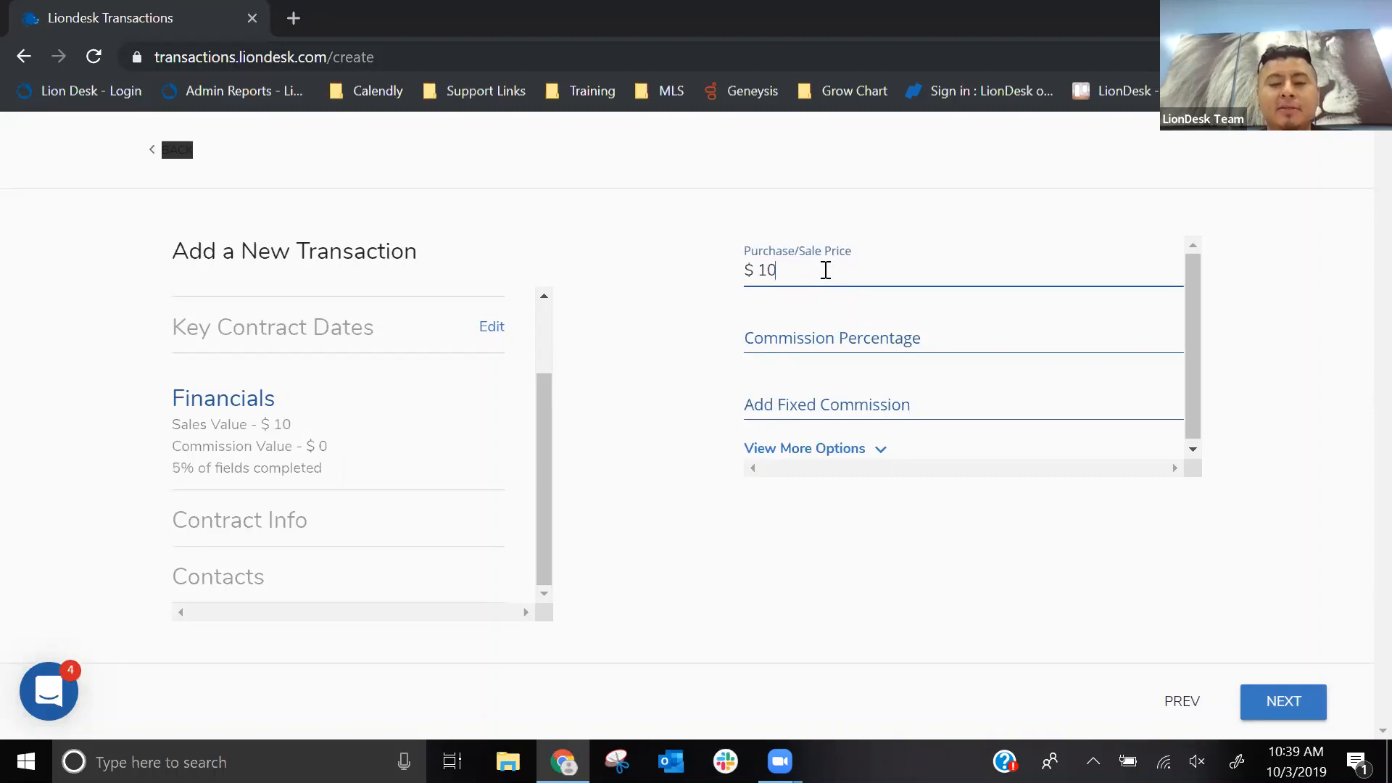
type("000")
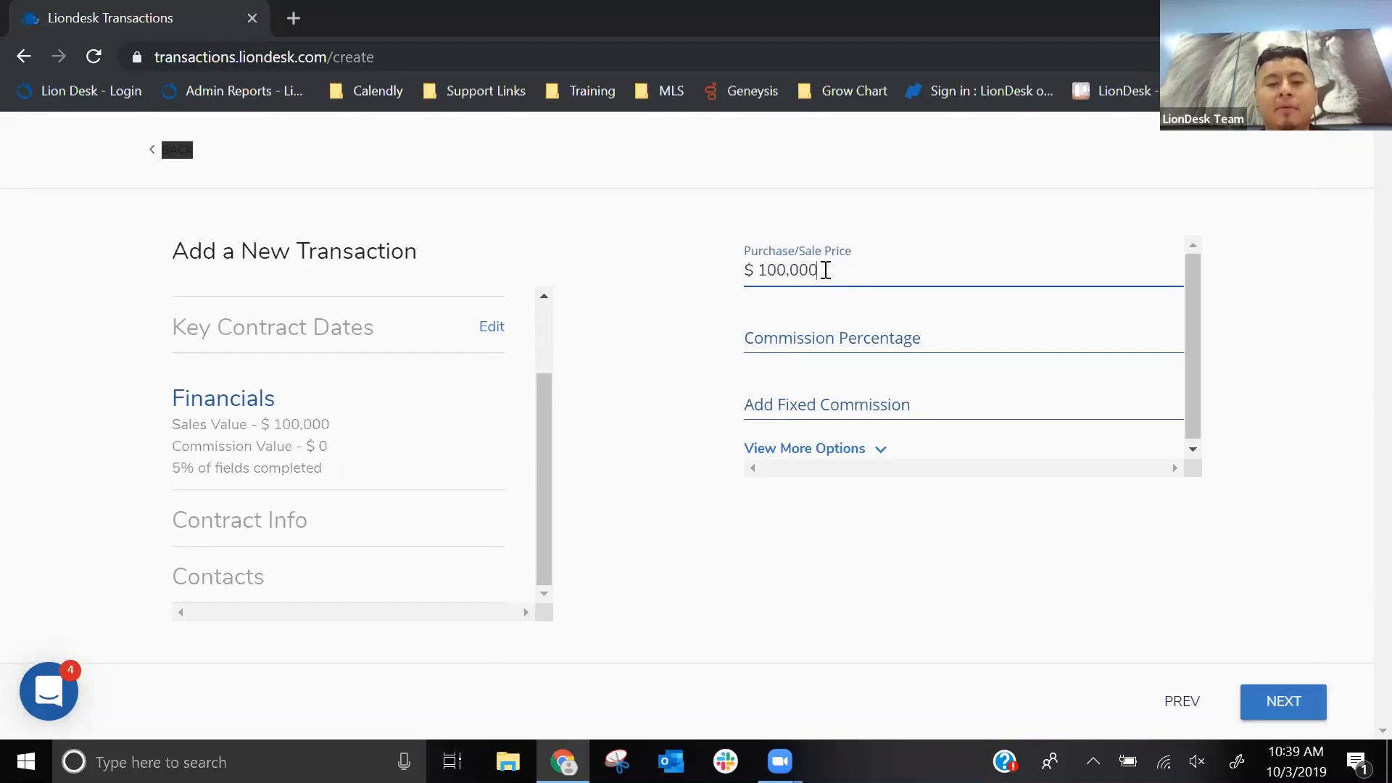
left_click(814, 333)
type("3%")
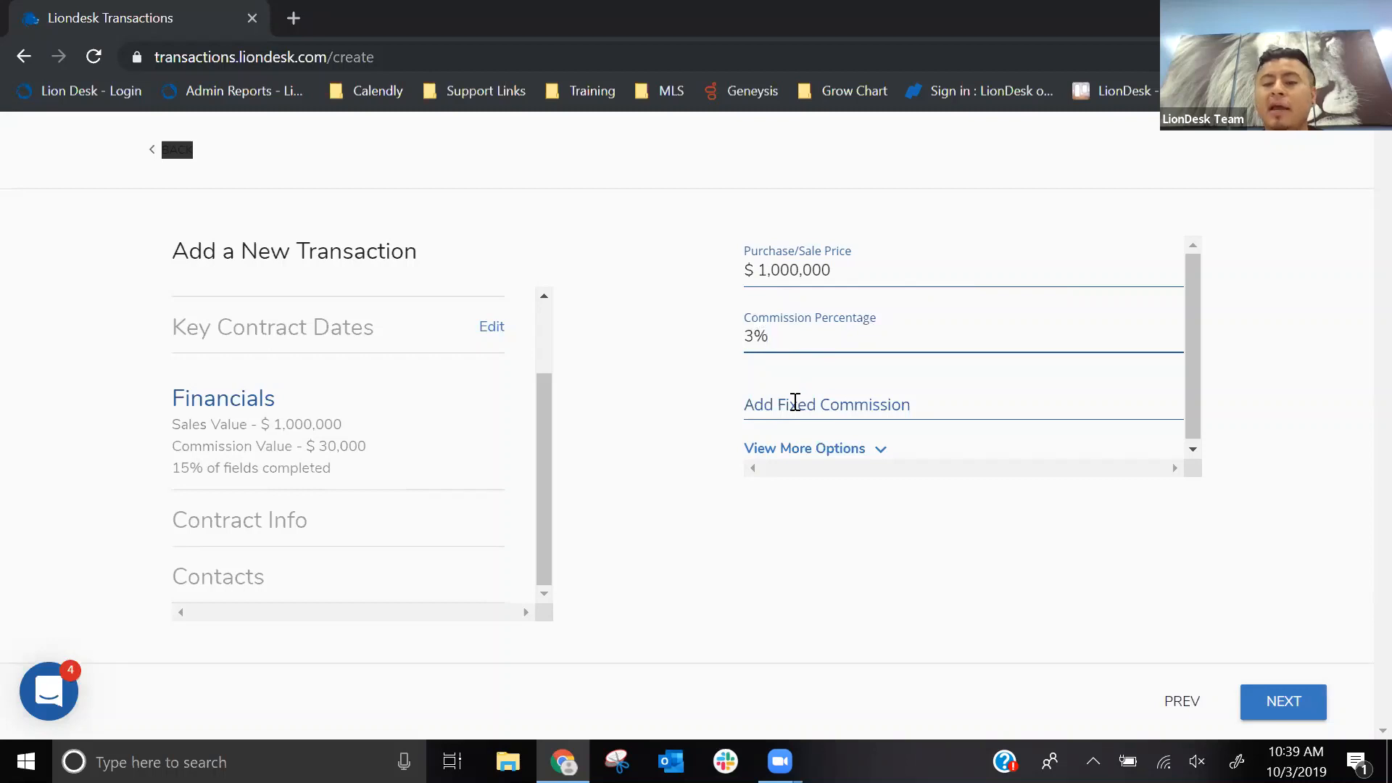
- Reveal the additional financial fields and look through the fees, commission splits and closing costs
left_click(787, 448)
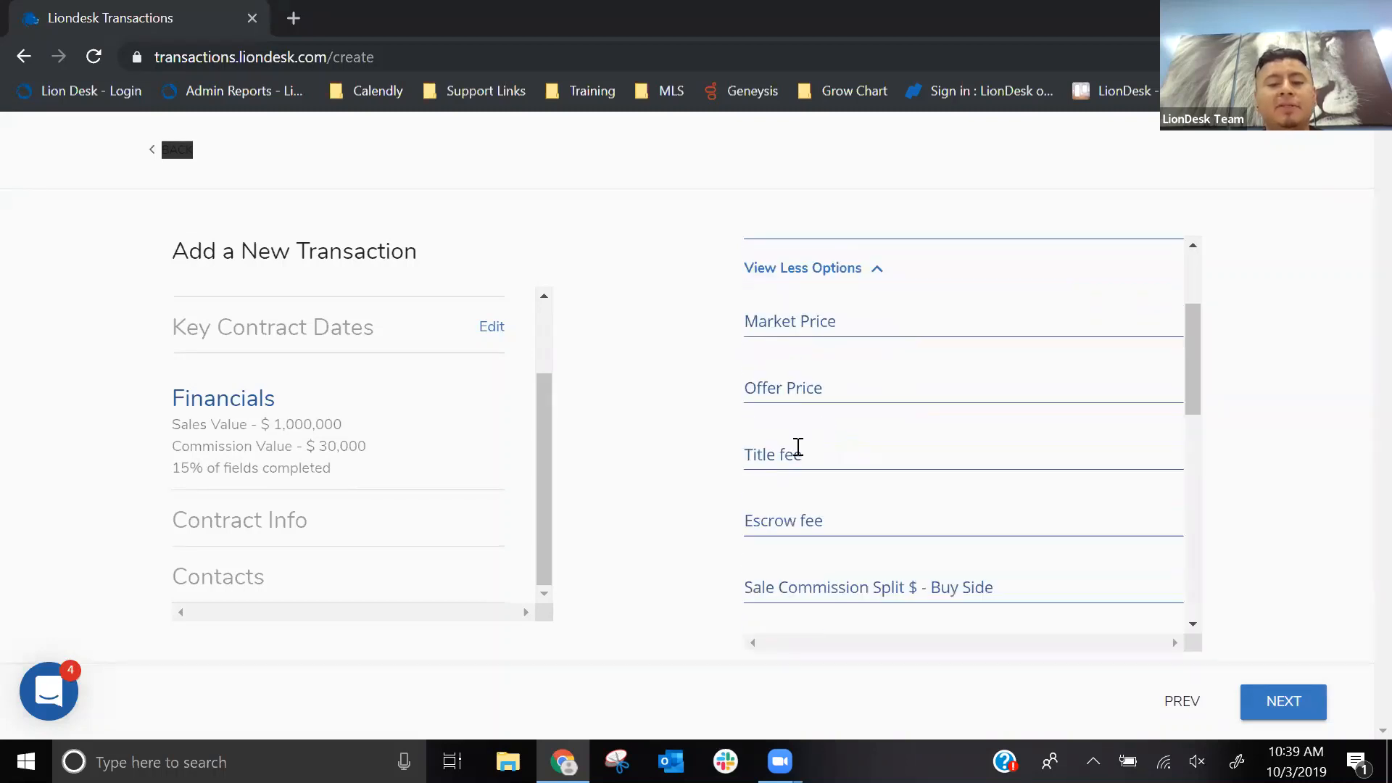
scroll(798, 447, "down", 3)
scroll(862, 341, "up", 3)
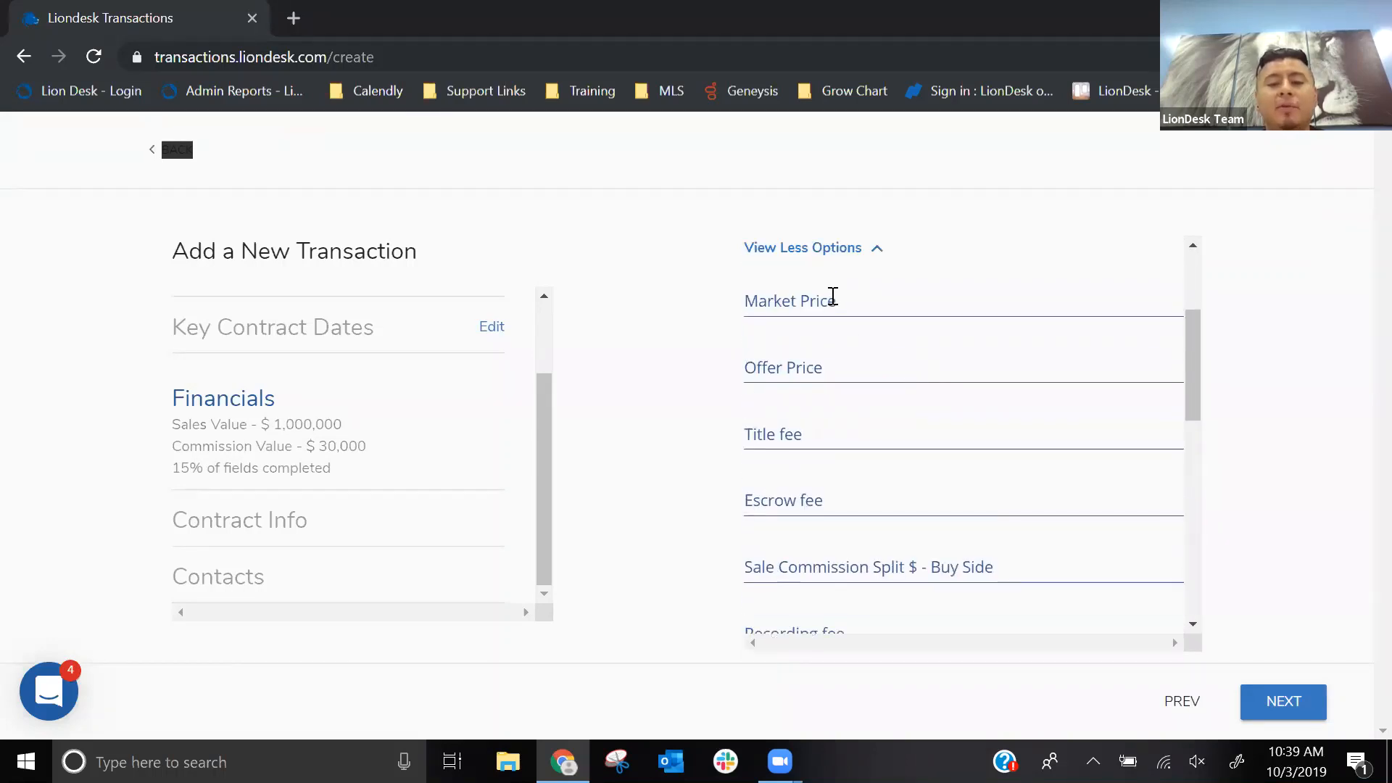
scroll(828, 371, "down", 1)
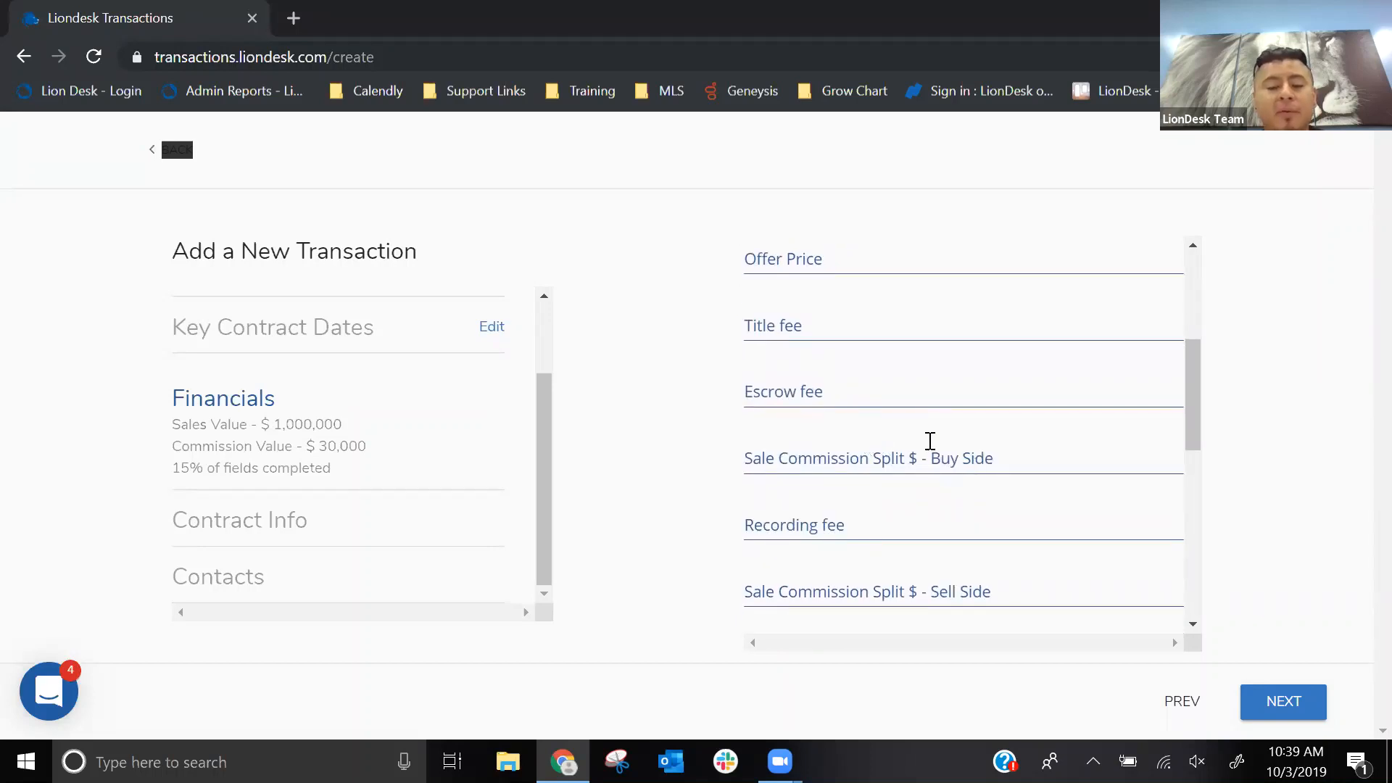
scroll(935, 442, "down", 1)
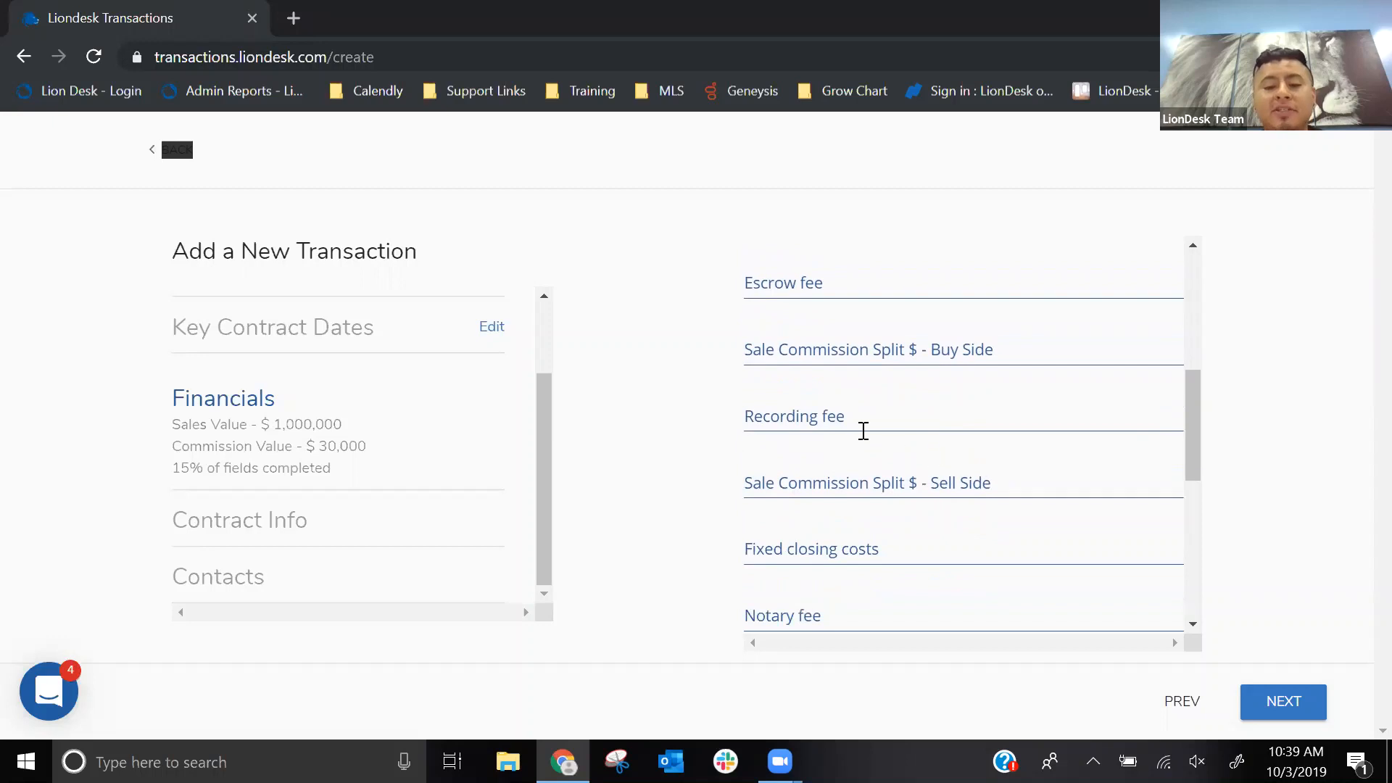
scroll(862, 448, "down", 1)
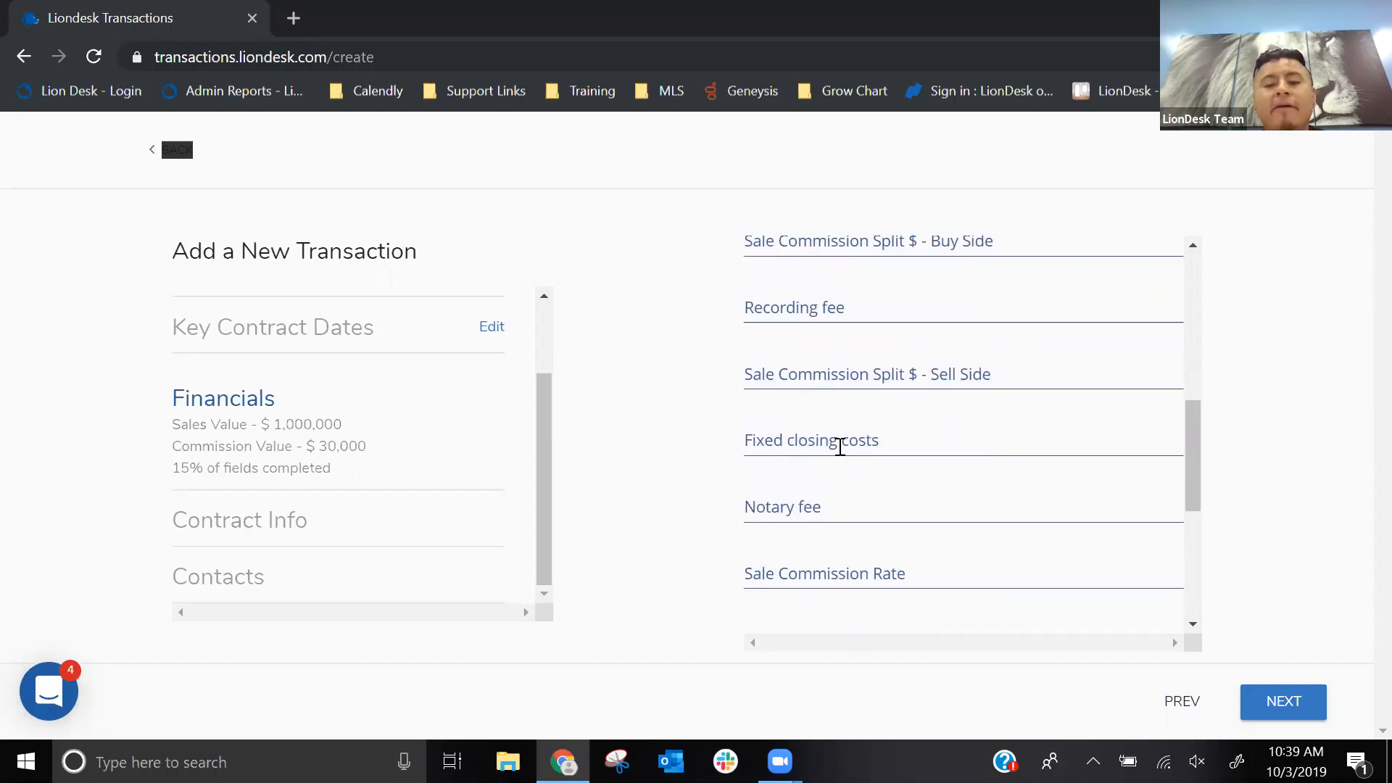
scroll(798, 420, "down", 1)
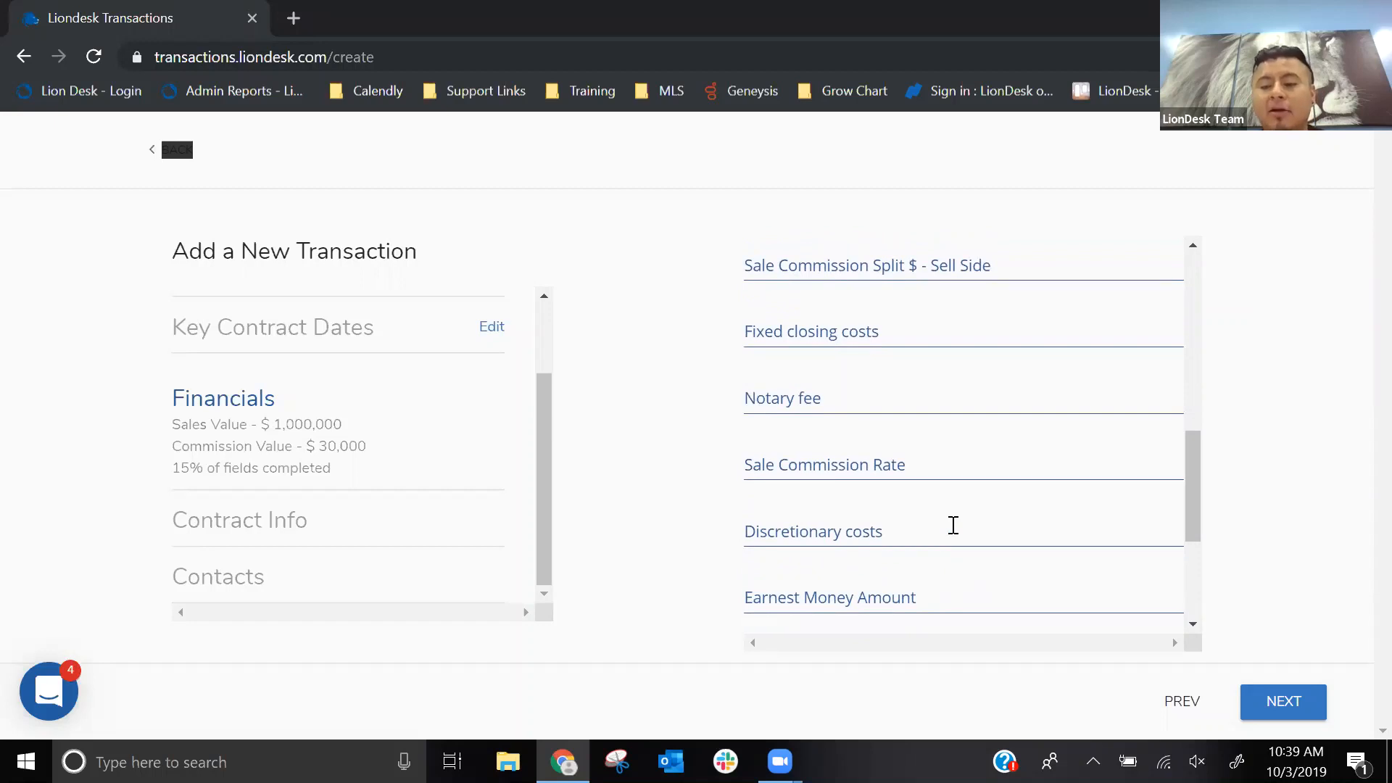
- Proceed to Contract Info, reveal its additional options, and continue to Contacts with the fields left blank
left_click(1269, 706)
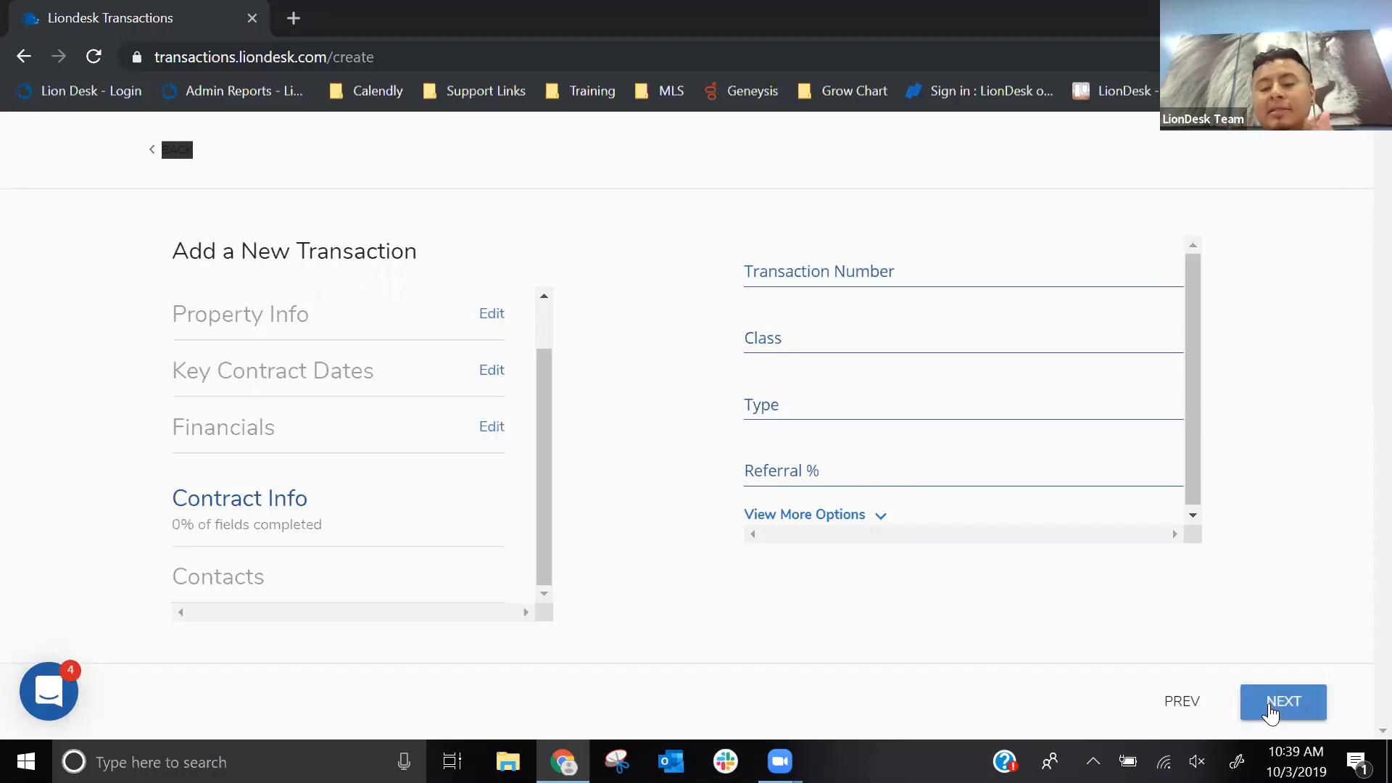
left_click(838, 529)
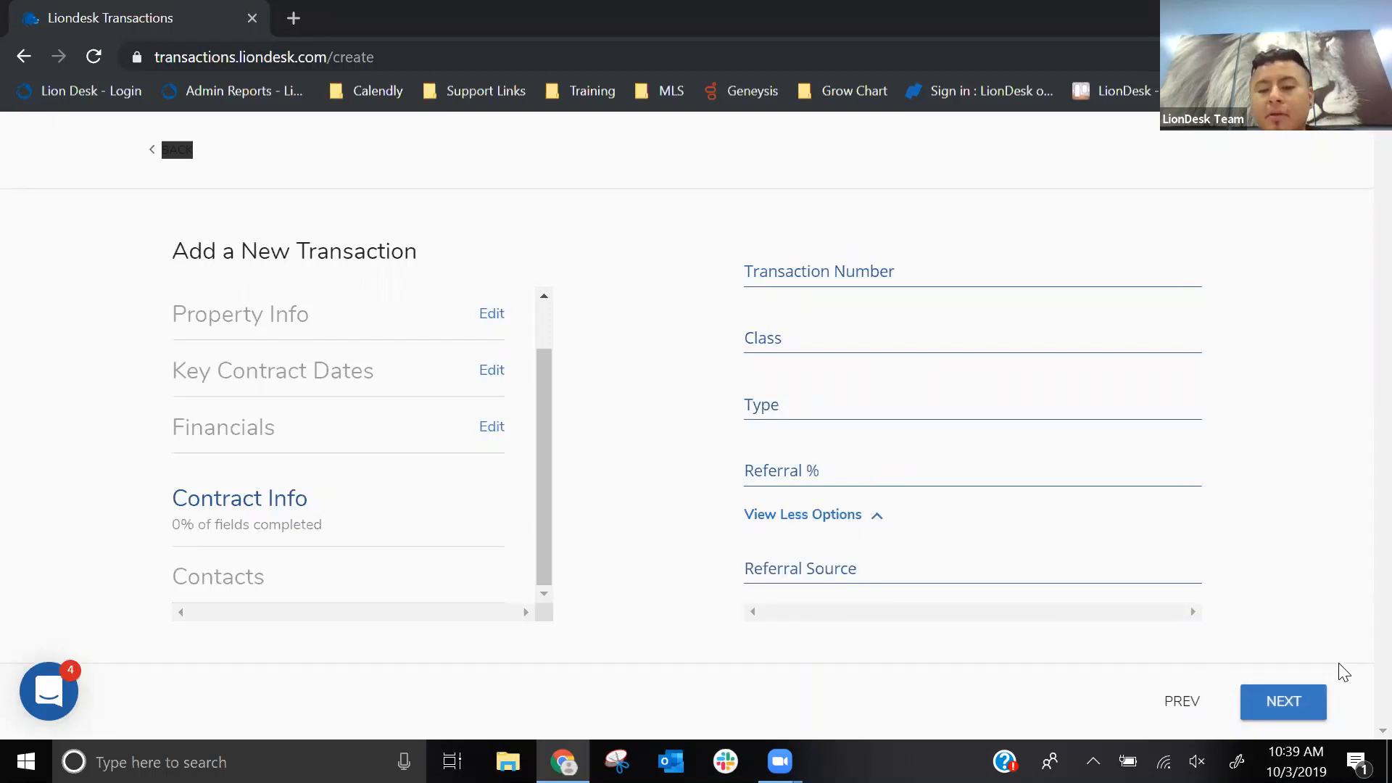
left_click(1278, 709)
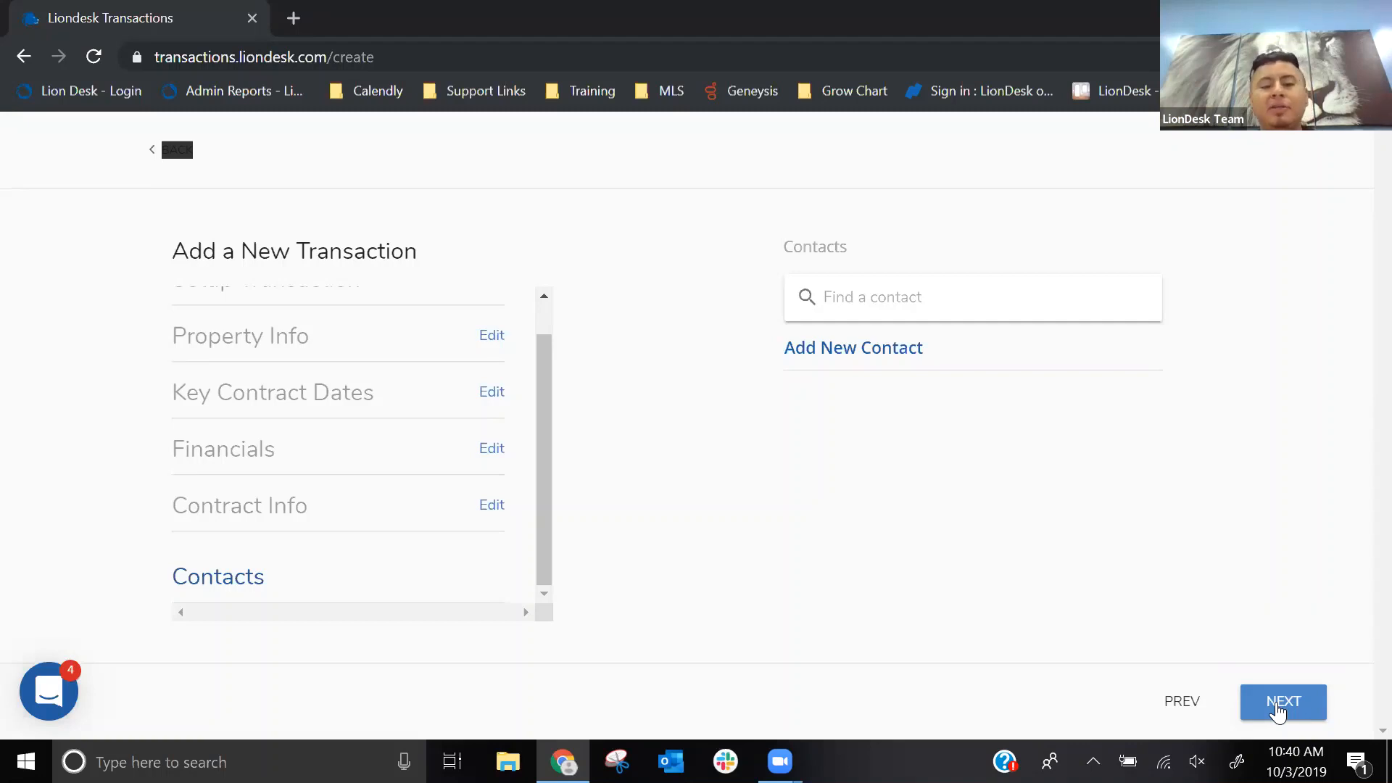
- Search for two existing contacts by first name and add both to the transaction
left_click(904, 302)
type("derek")
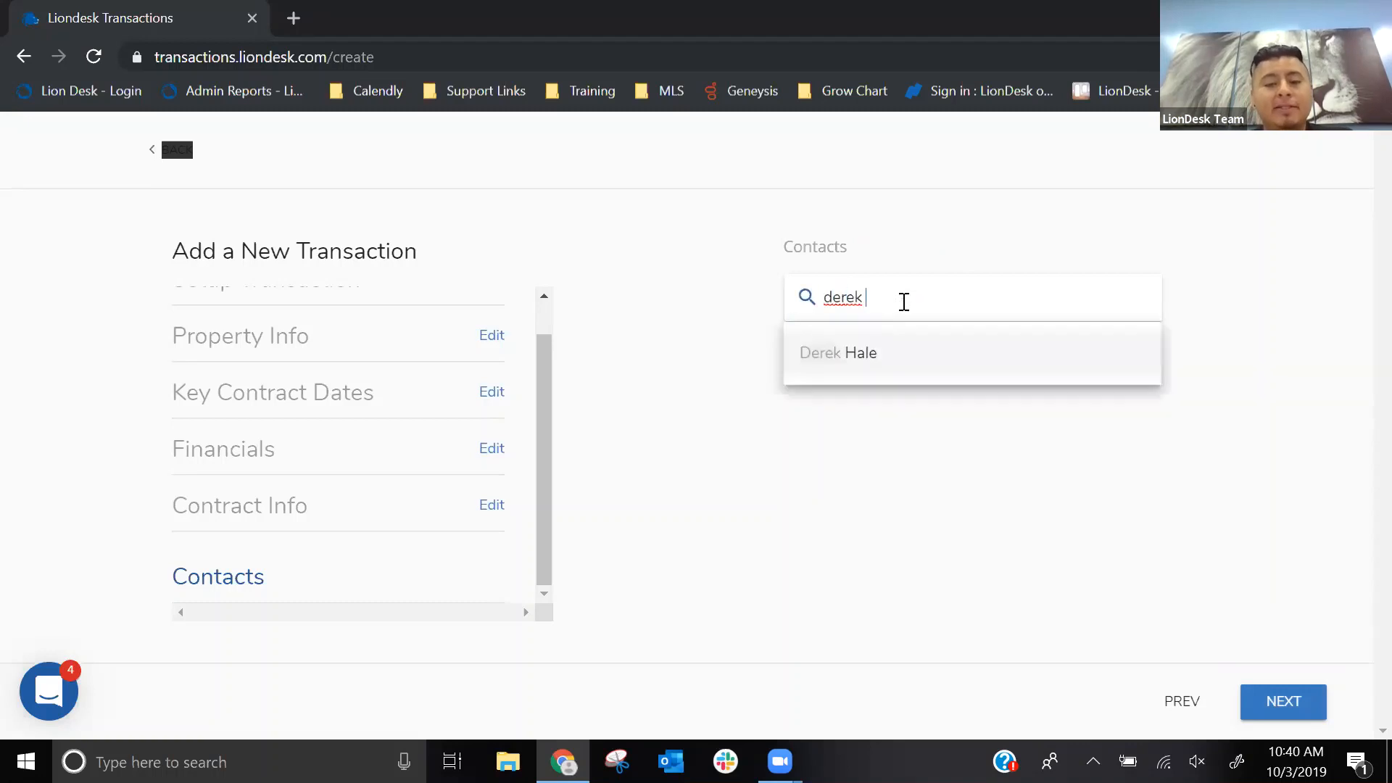
left_click(871, 350)
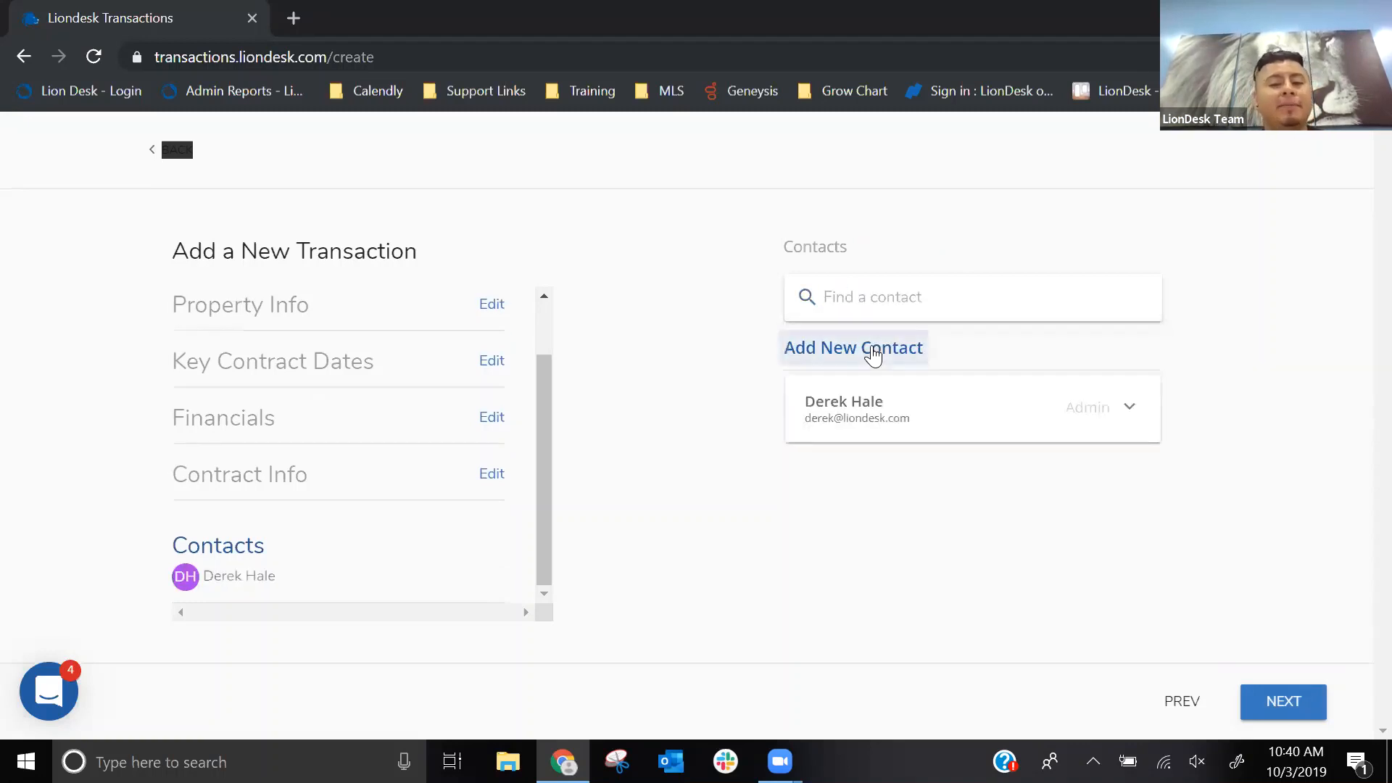
left_click(946, 274)
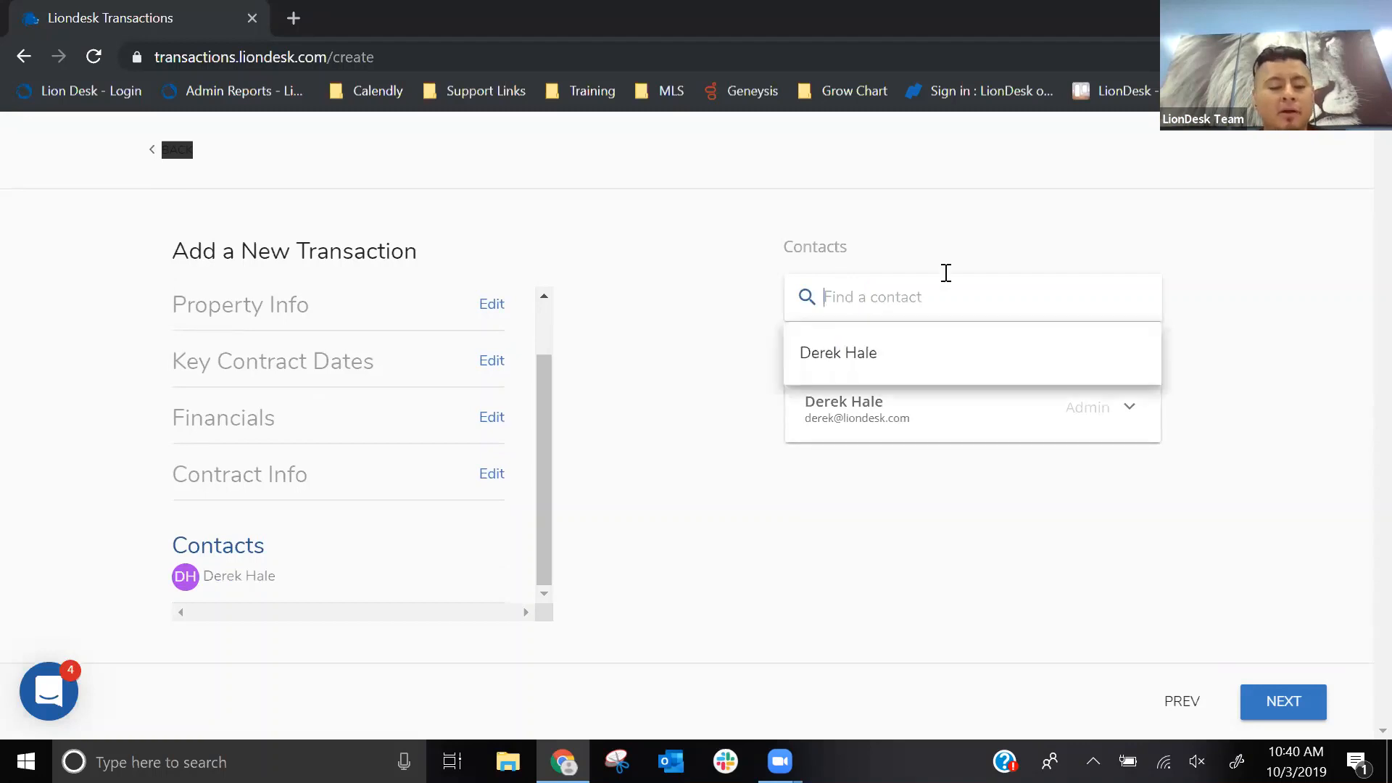
type("Alex")
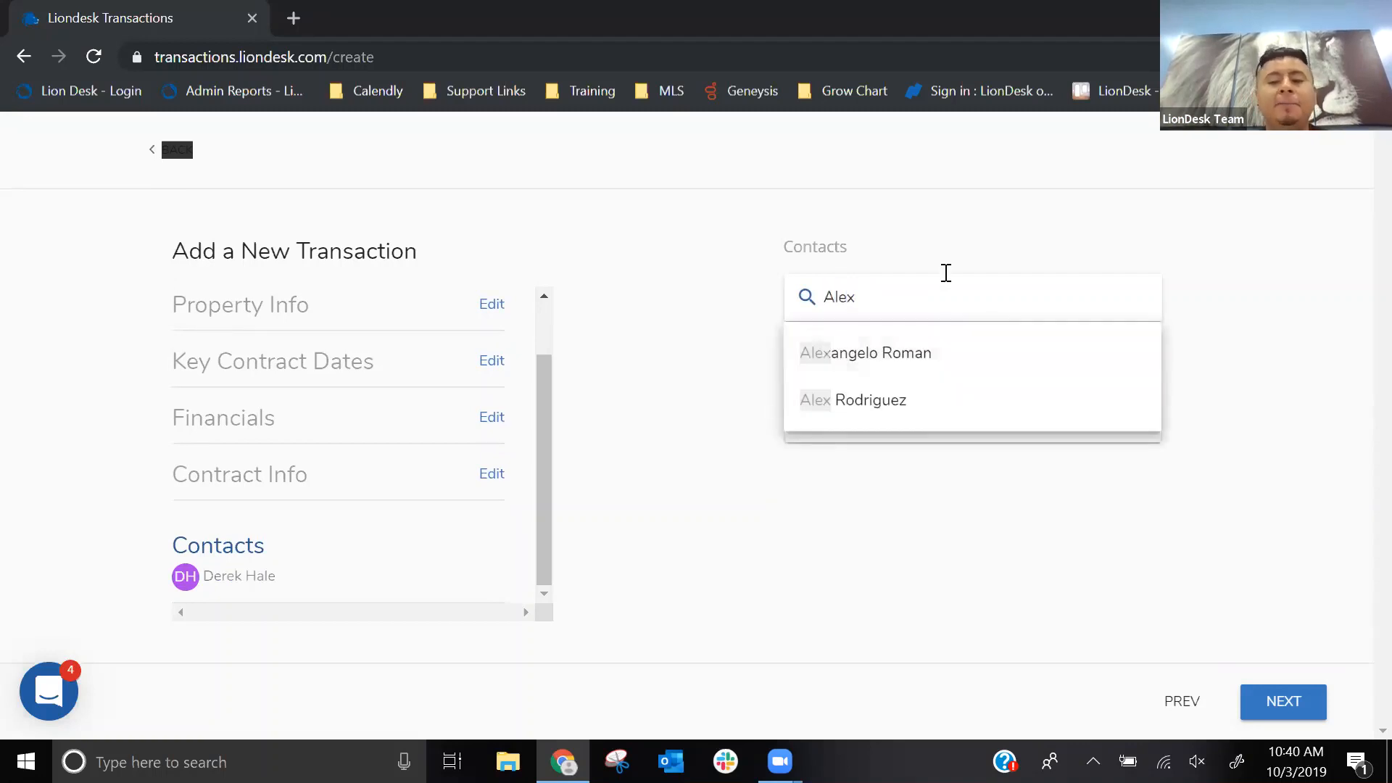
left_click(885, 400)
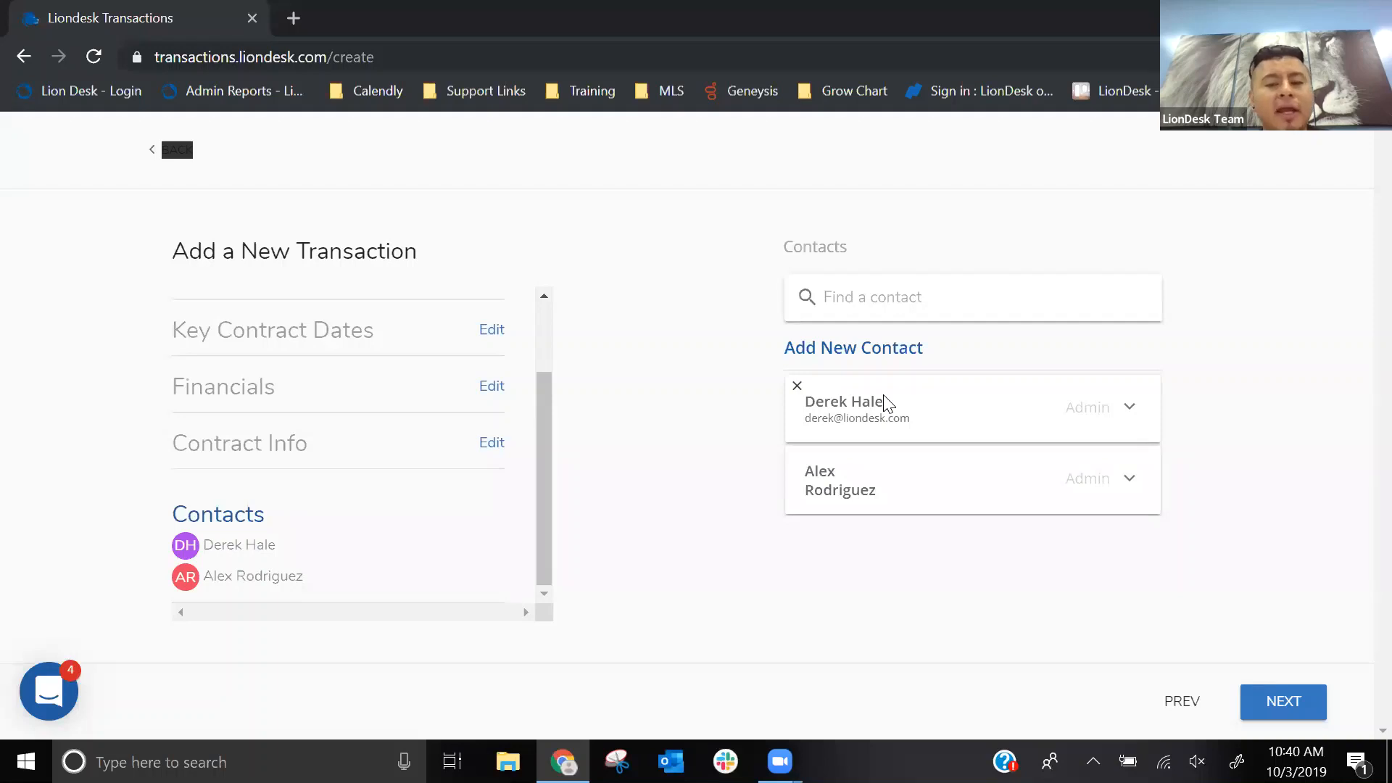
- Start a new contact for the transaction and give it the Escrow/Title role
left_click(840, 355)
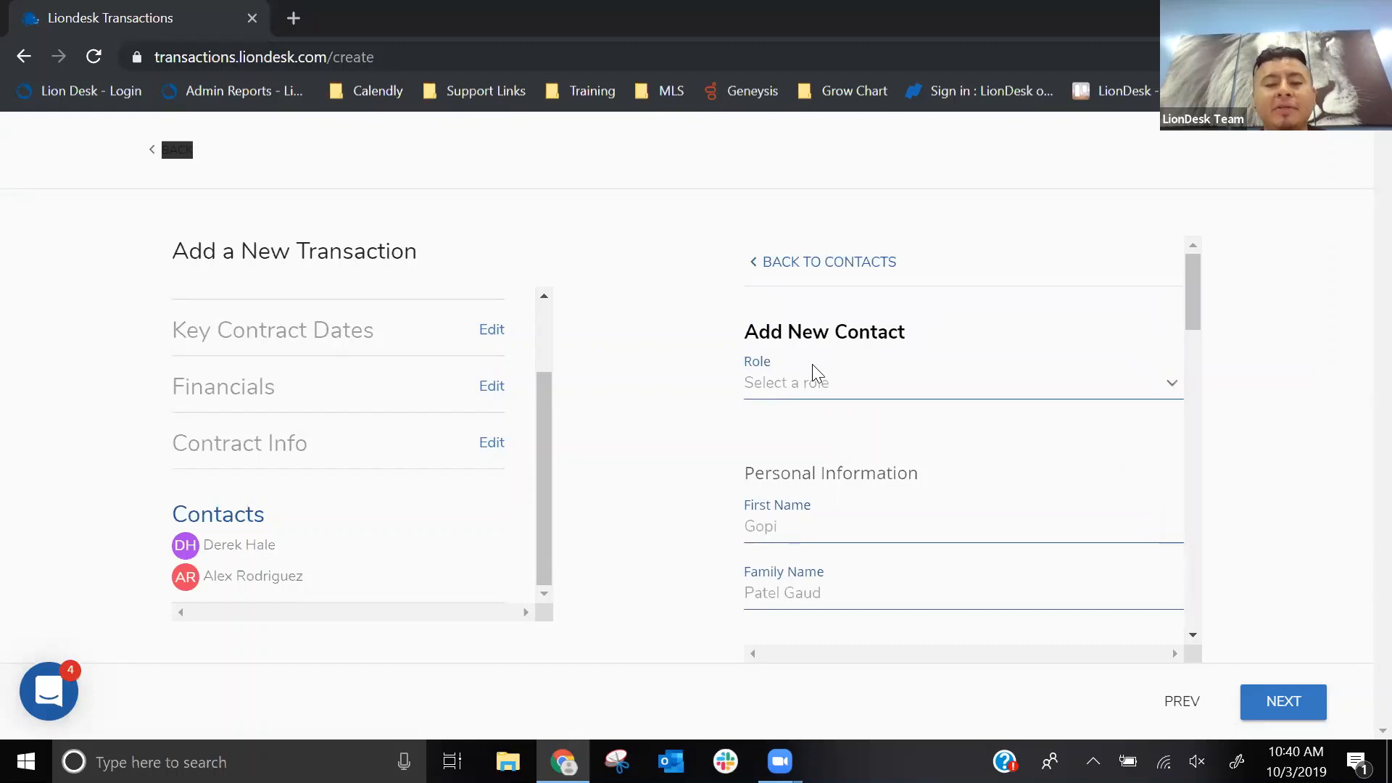
left_click(806, 391)
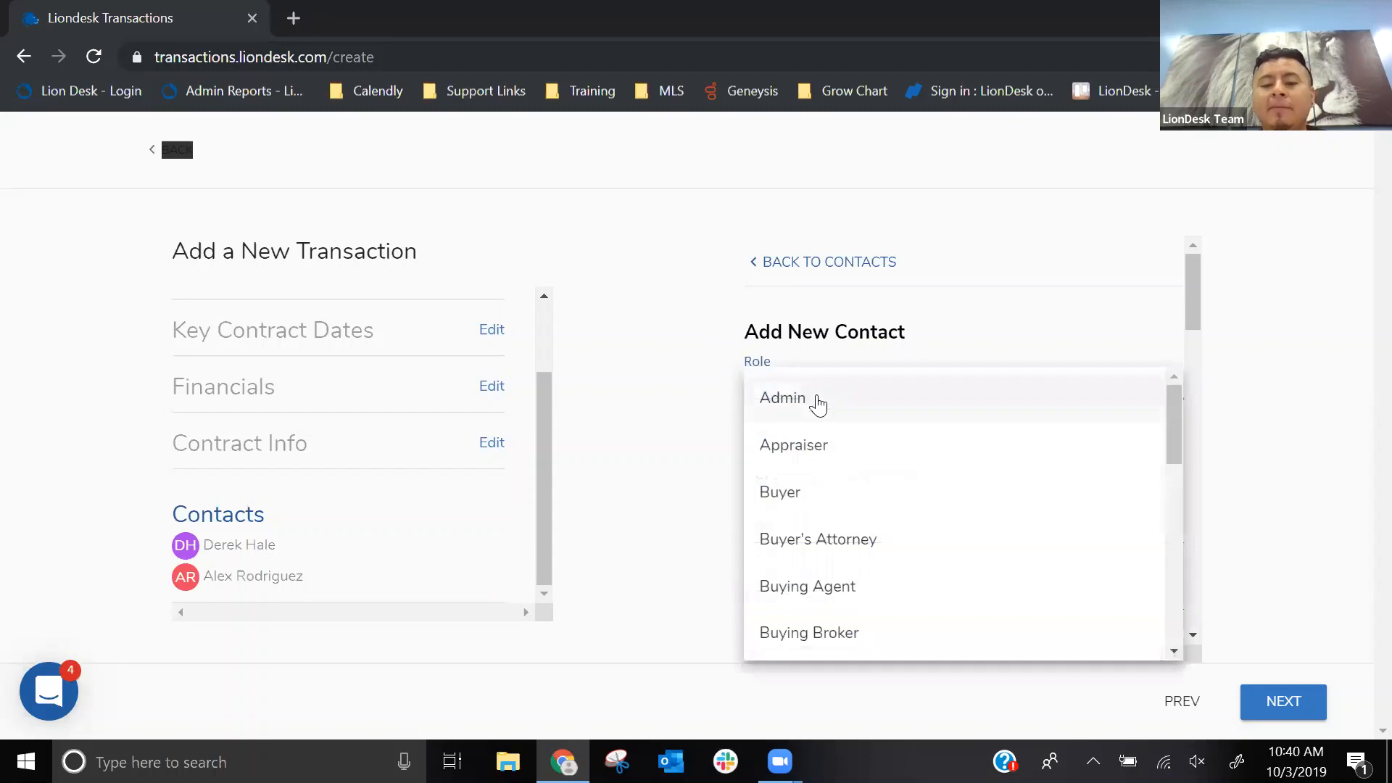
scroll(831, 440, "down", 3)
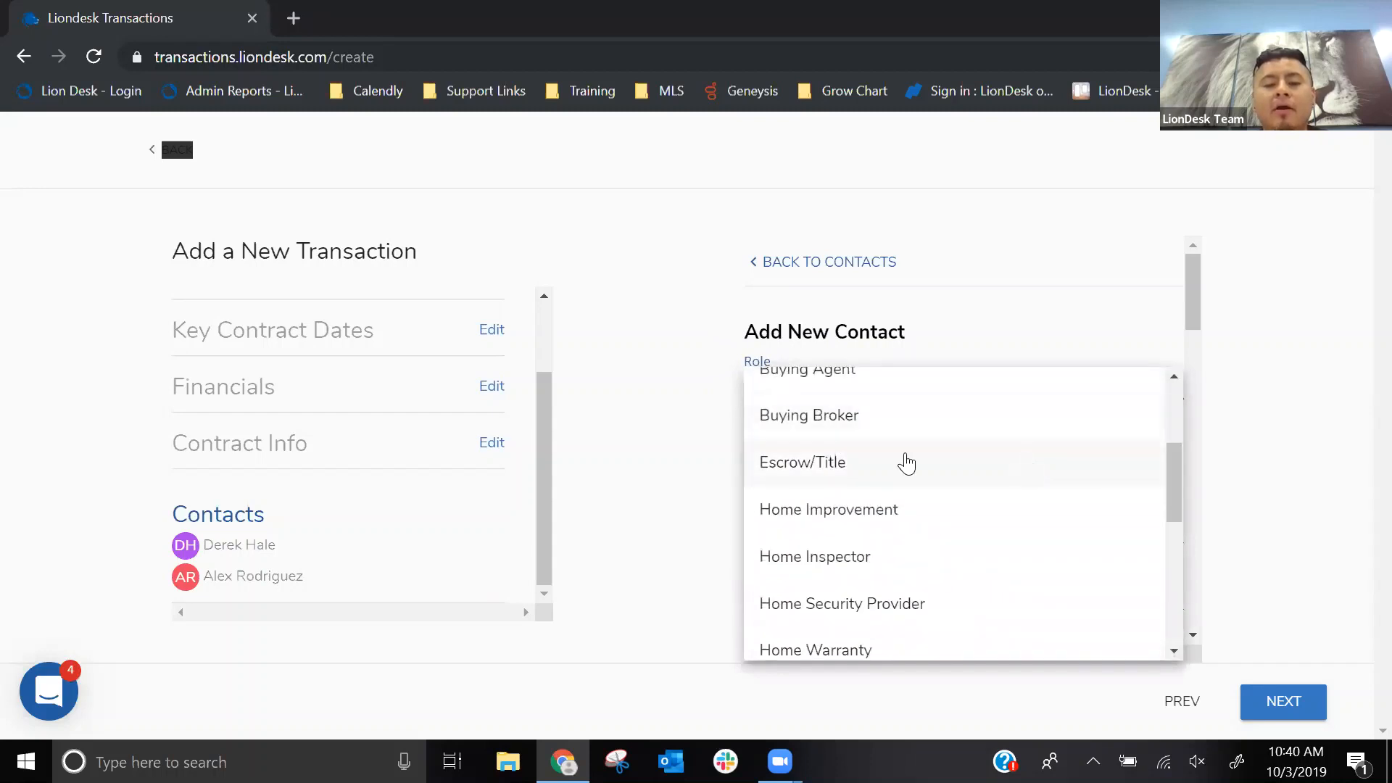
left_click(823, 471)
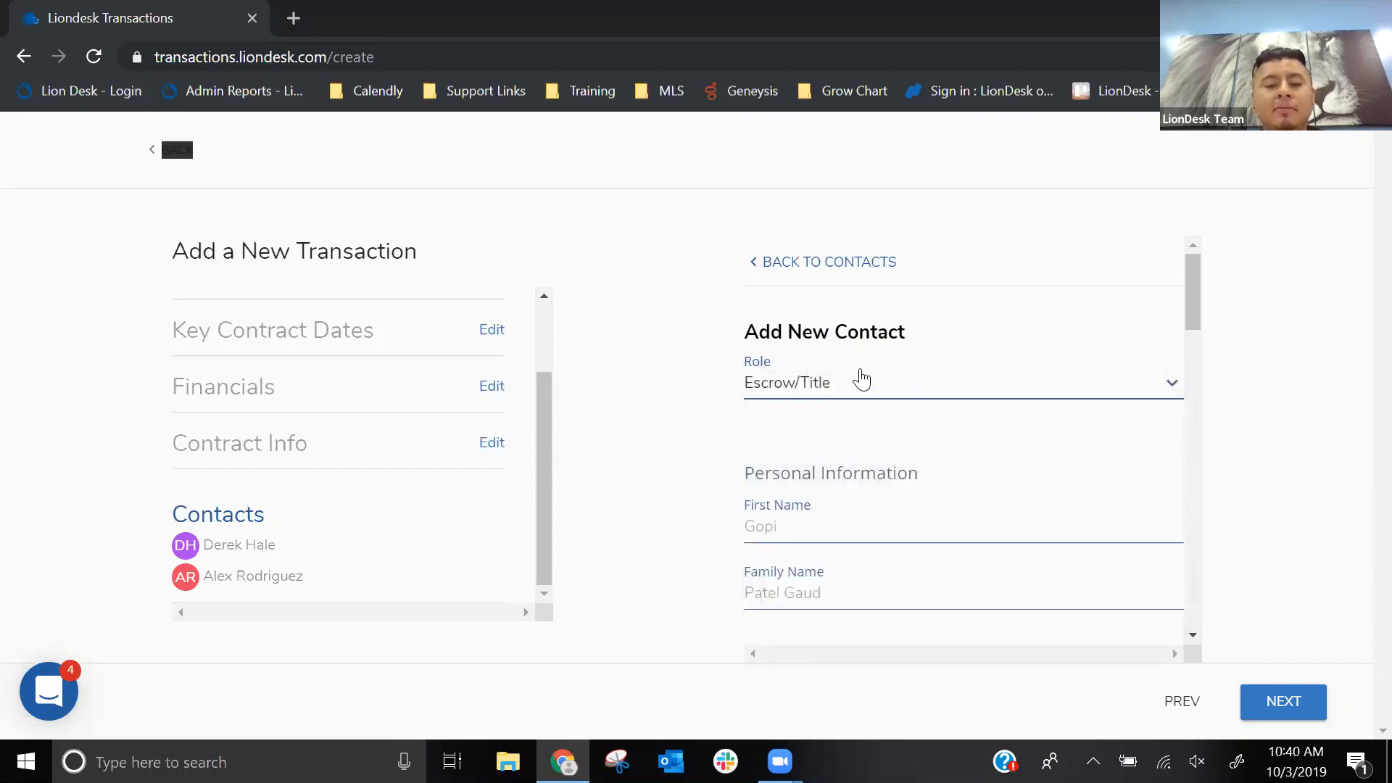
- Fill in the new contact's first name and family name under Personal Information
scroll(860, 375, "down", 2)
left_click(796, 419)
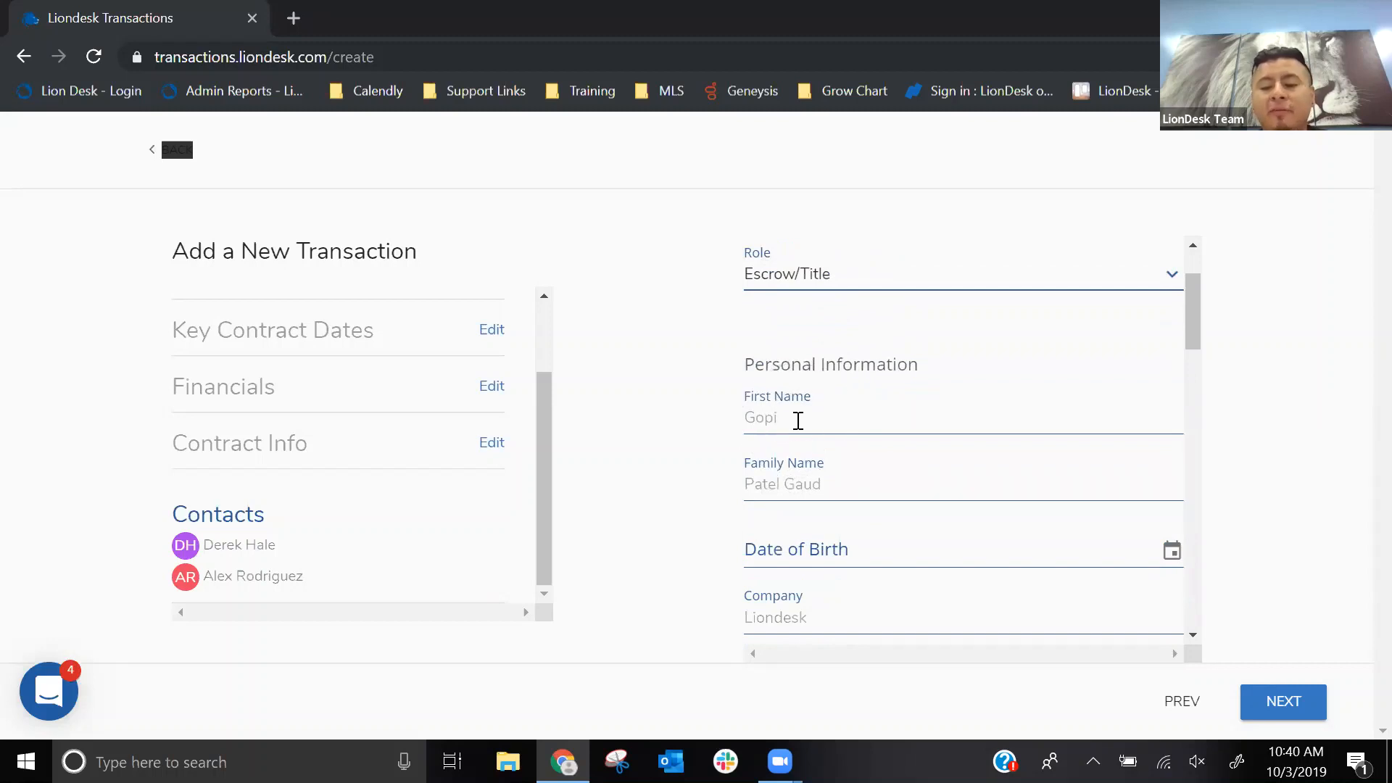
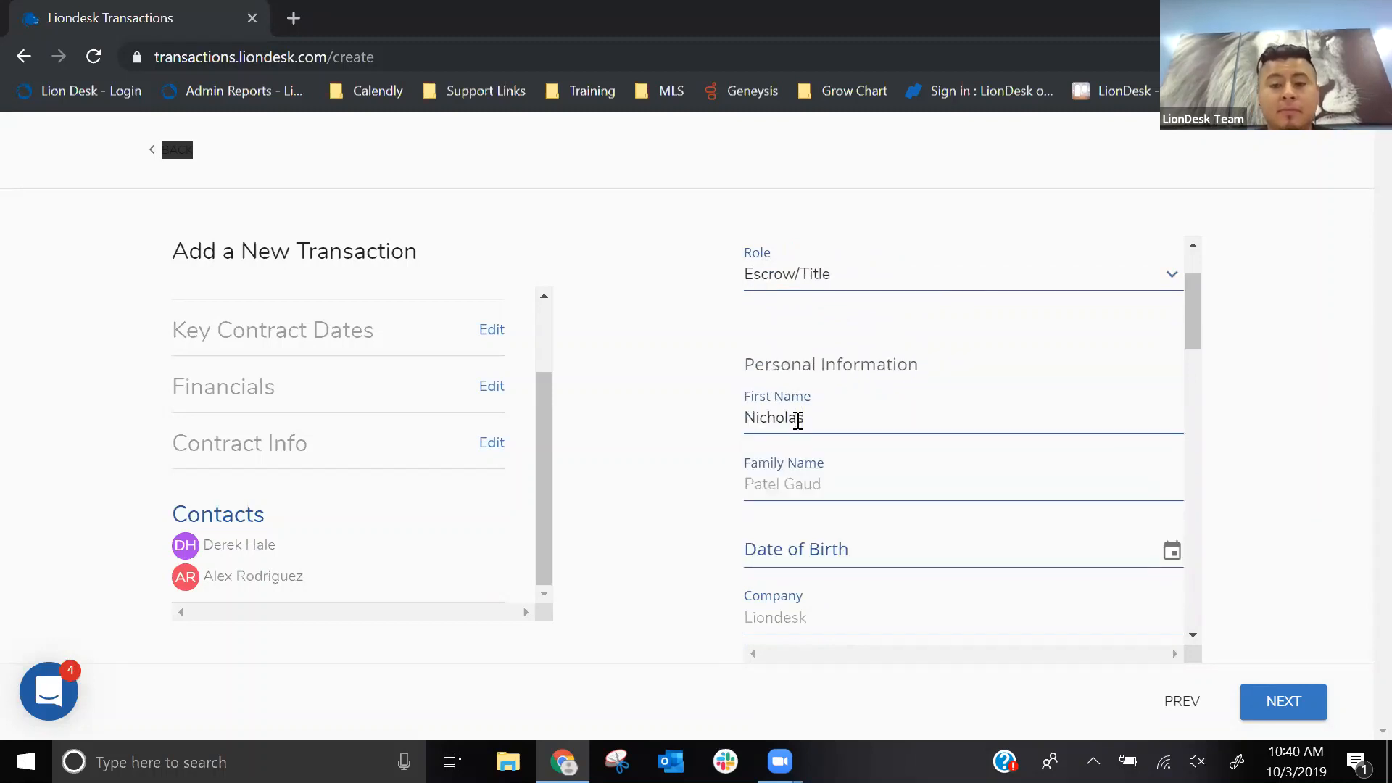
left_click(783, 492)
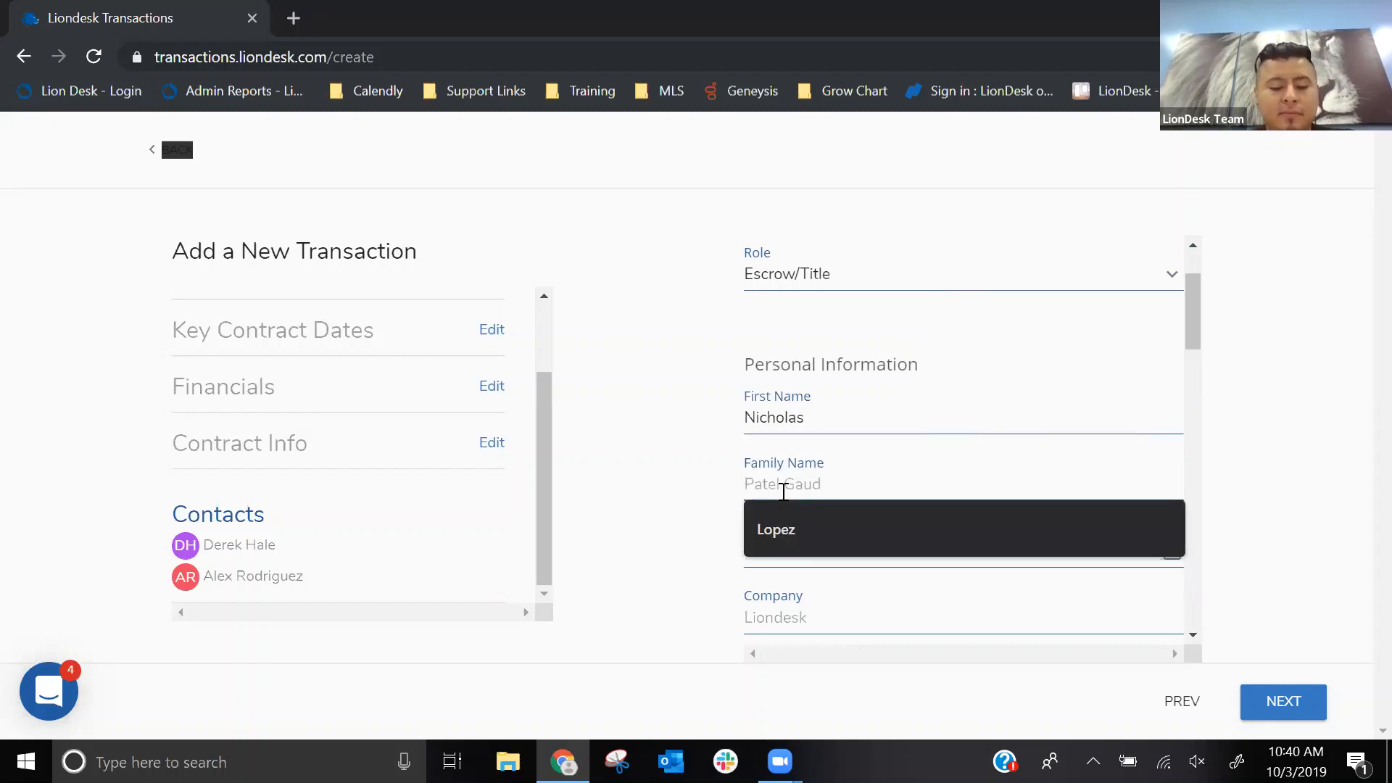
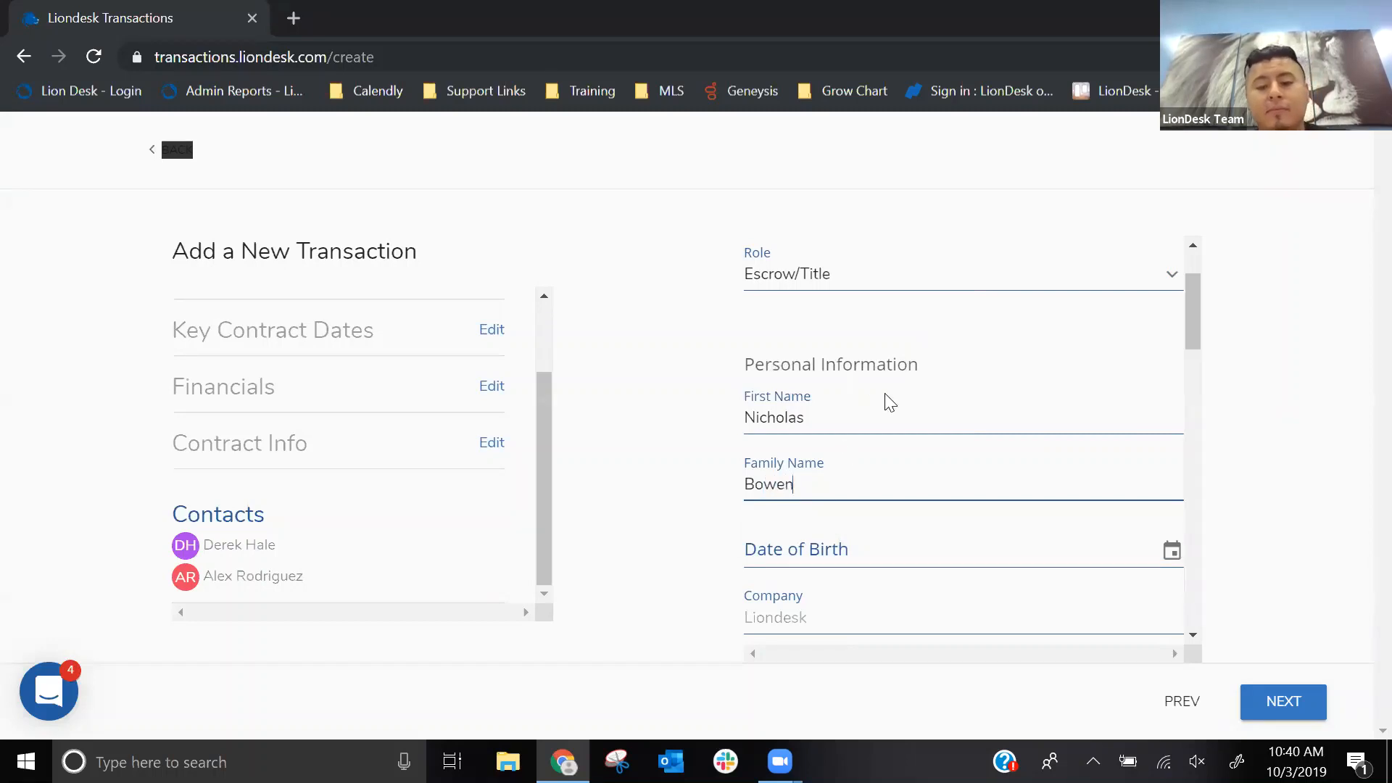
- Look over the remaining contact fields, leave them blank, and save the new contact to the transaction
scroll(885, 401, "down", 1)
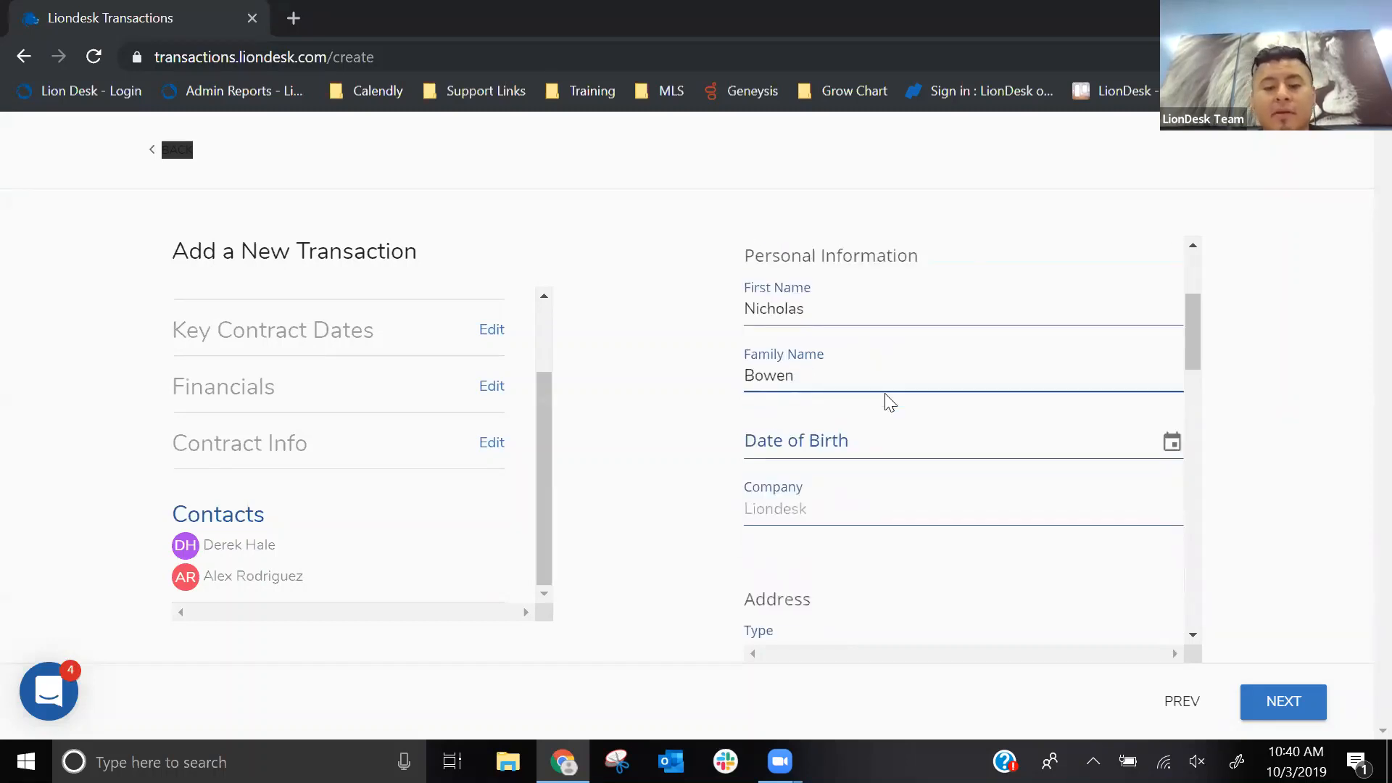
scroll(890, 404, "down", 1)
scroll(890, 405, "down", 5)
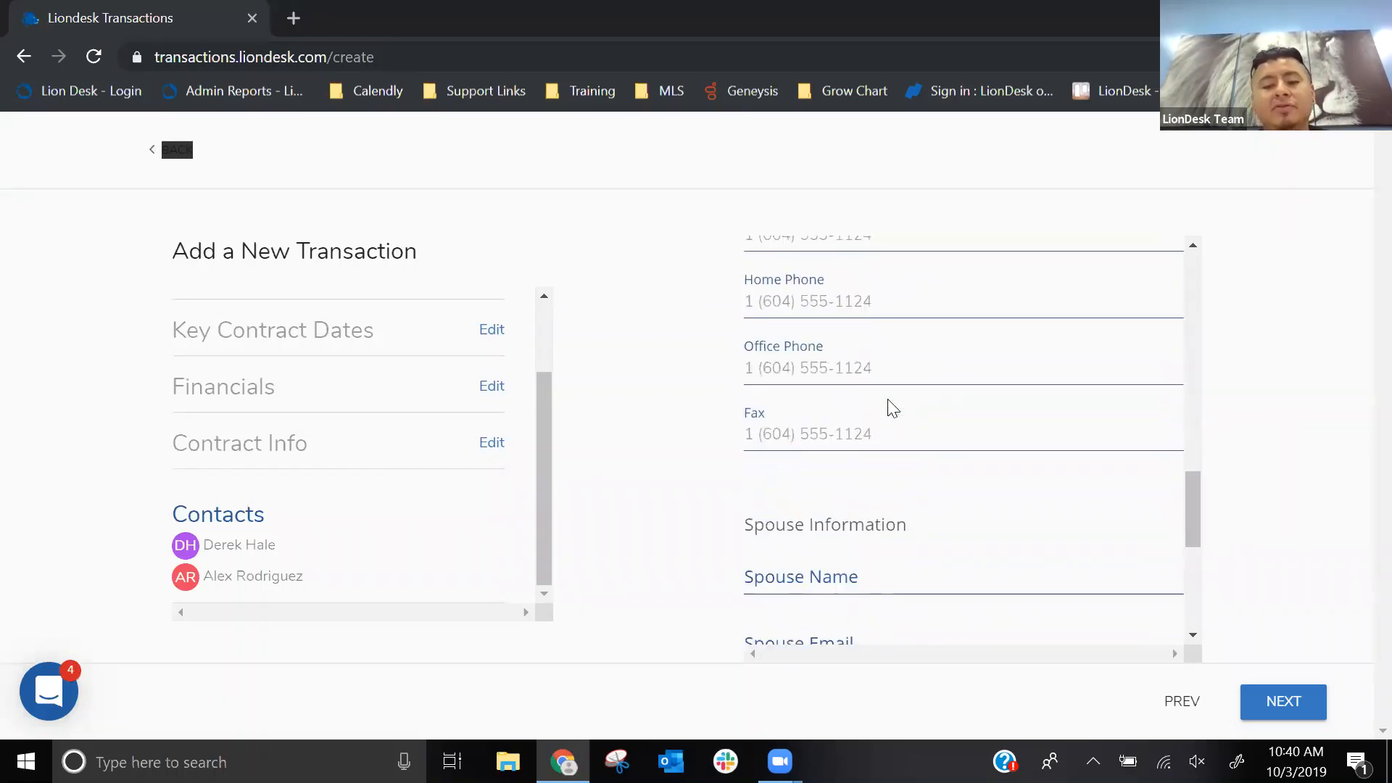
left_click(1082, 622)
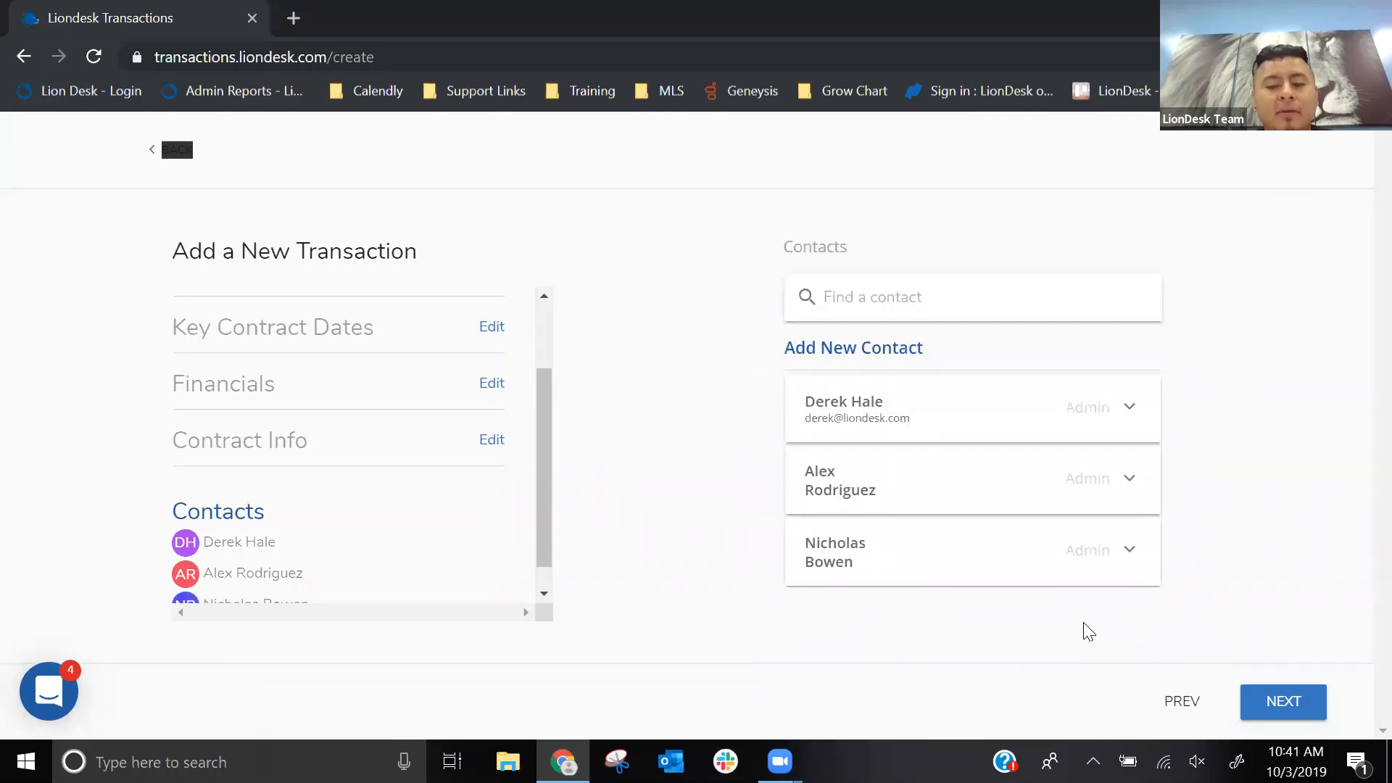
- Assign the roles Buyer, Seller and Escrow/Title to the first, second and third contacts of the transaction
mouse_move(816, 411)
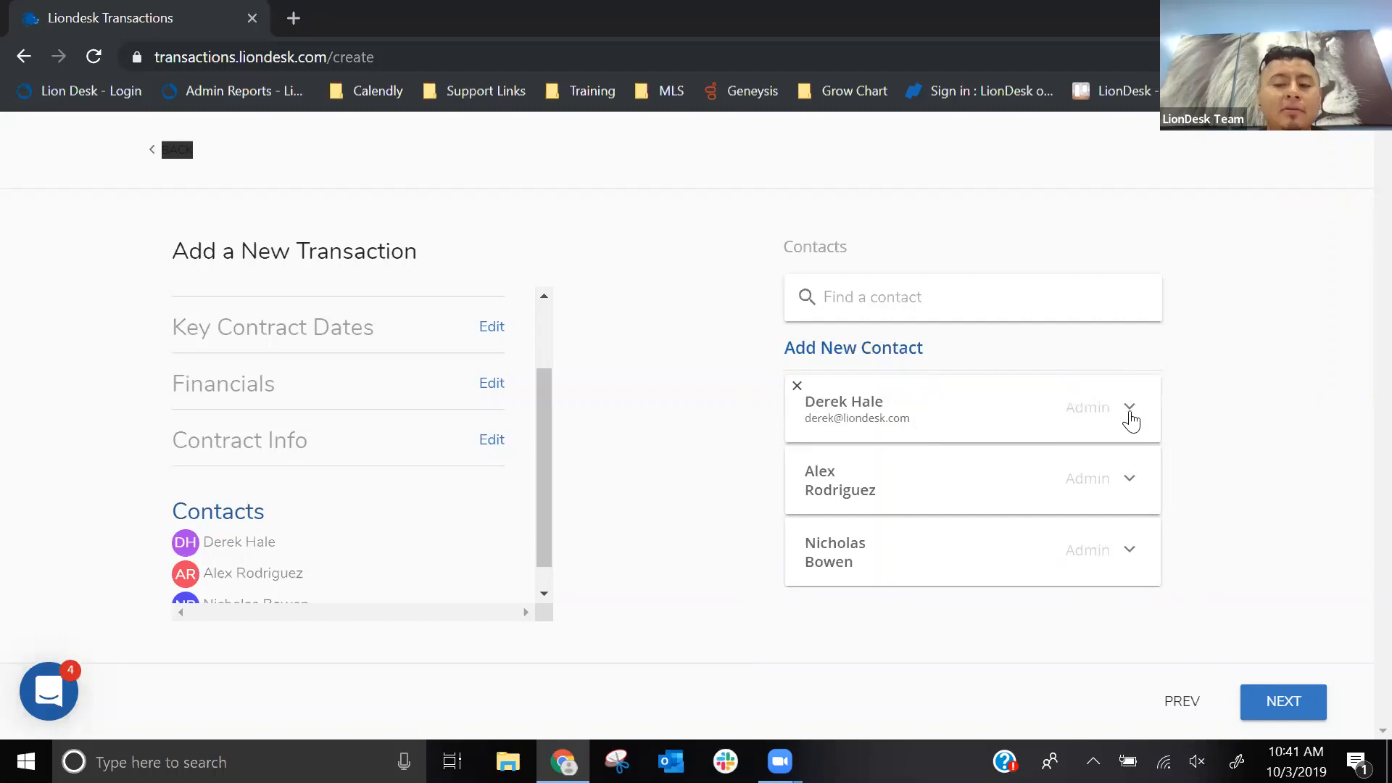
left_click(1129, 415)
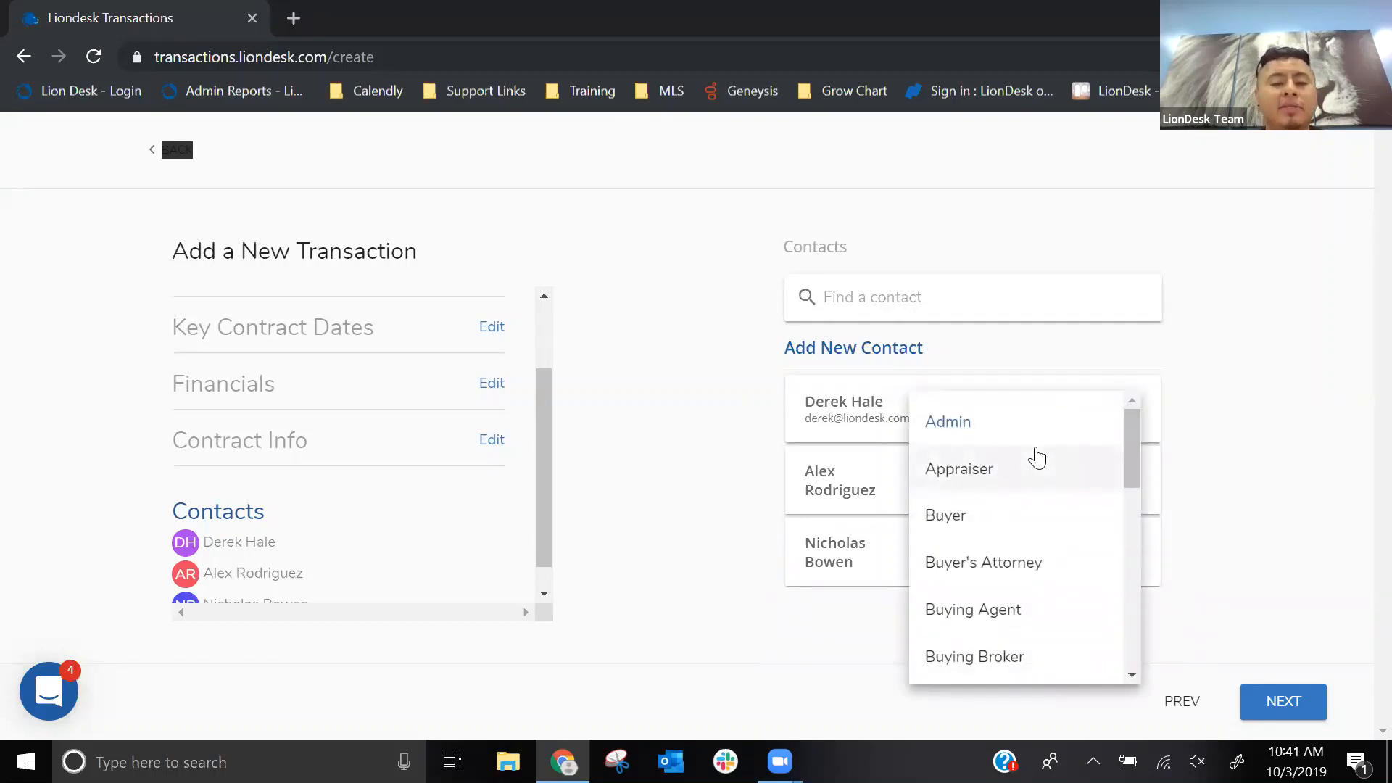
left_click(987, 519)
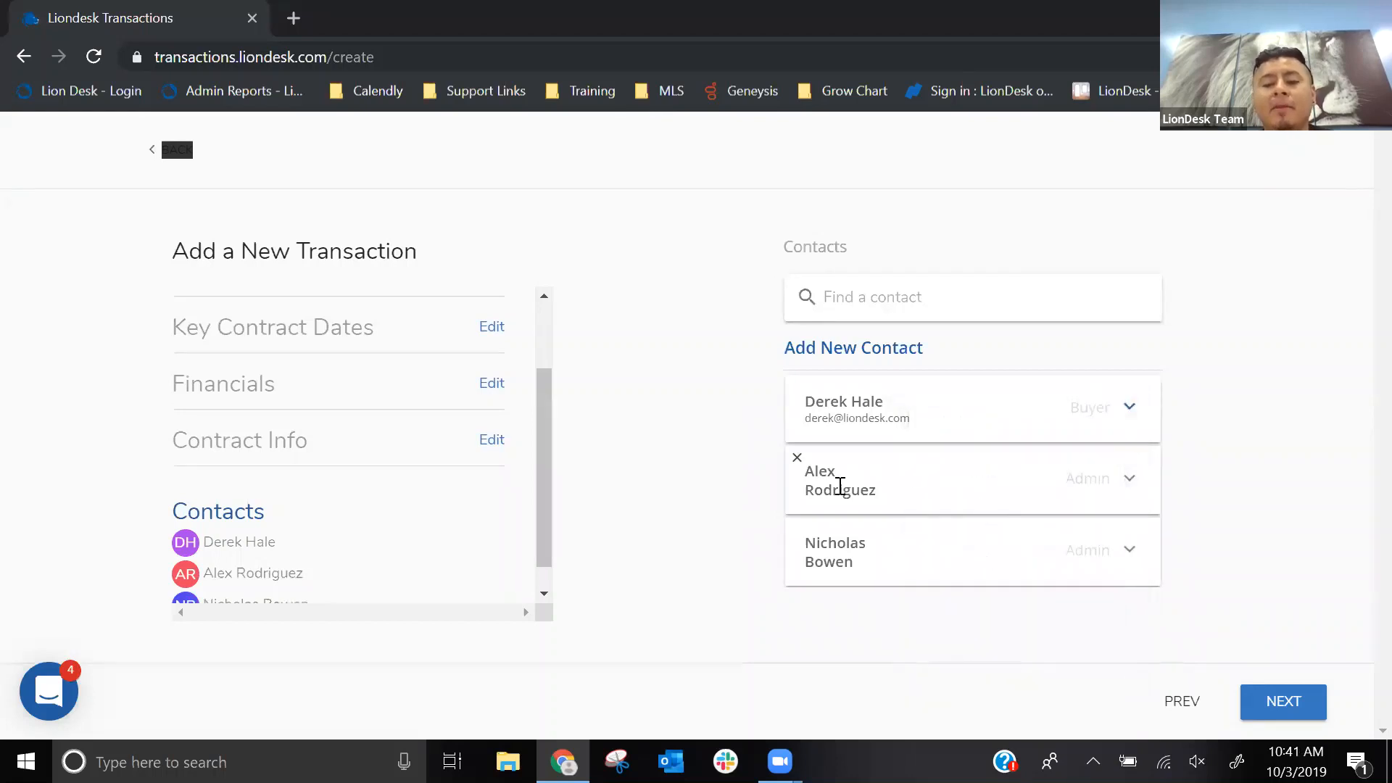
left_click(1102, 489)
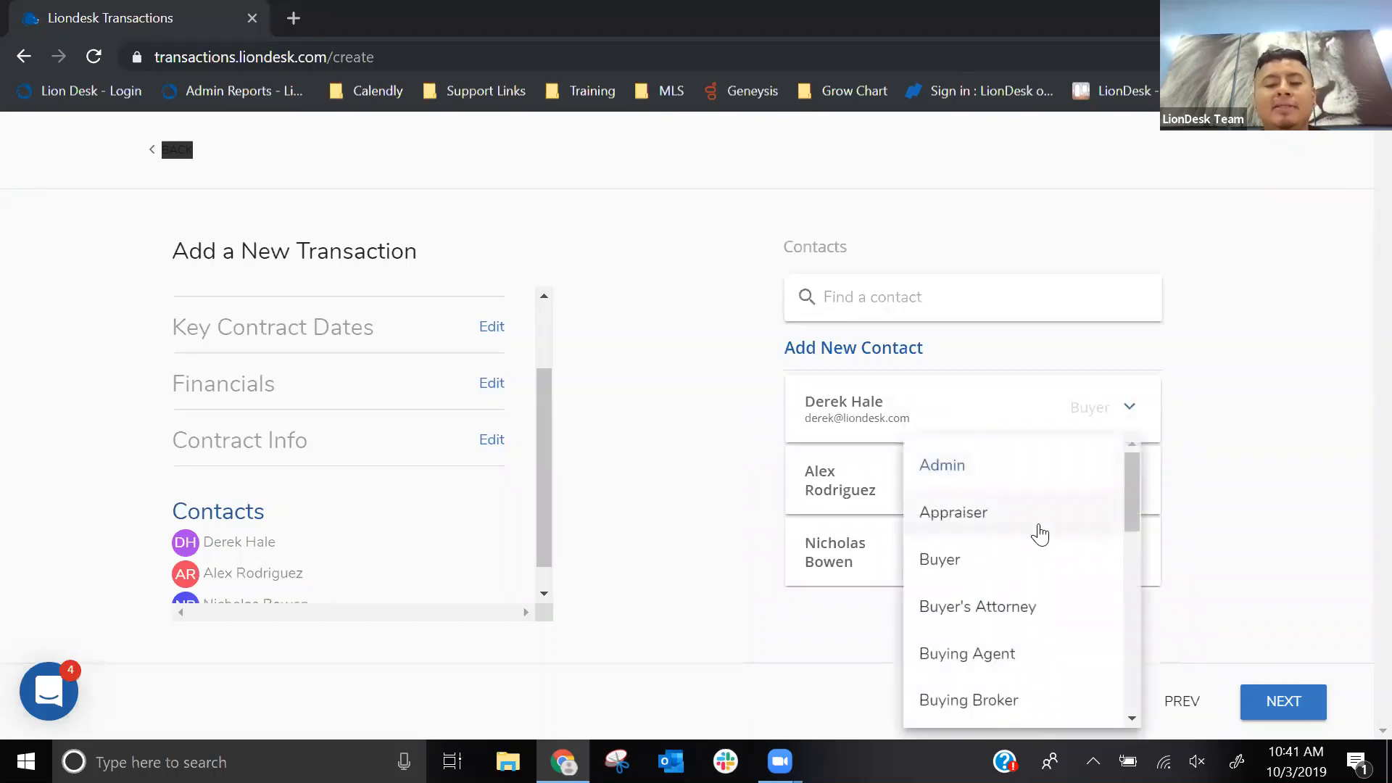
scroll(1040, 534, "down", 2)
scroll(1040, 534, "down", 10)
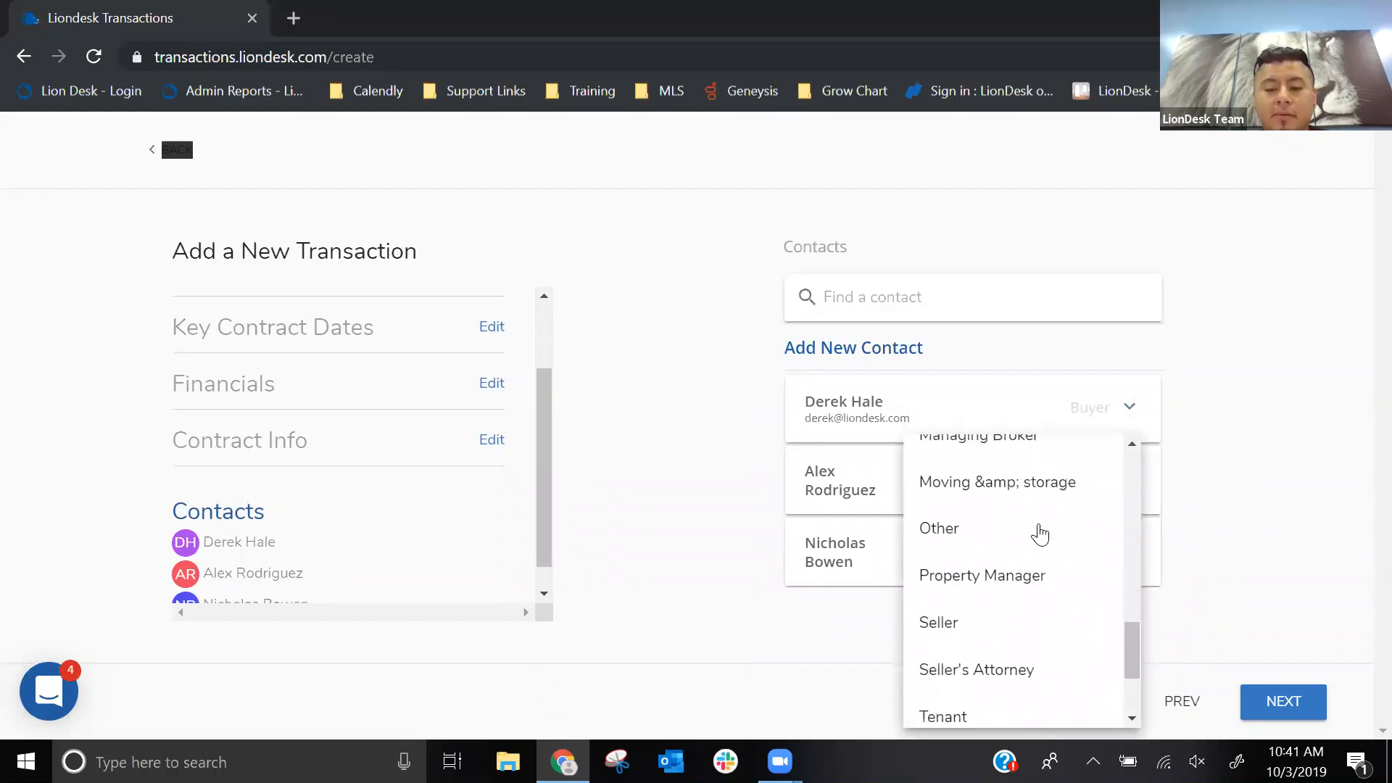
left_click(964, 520)
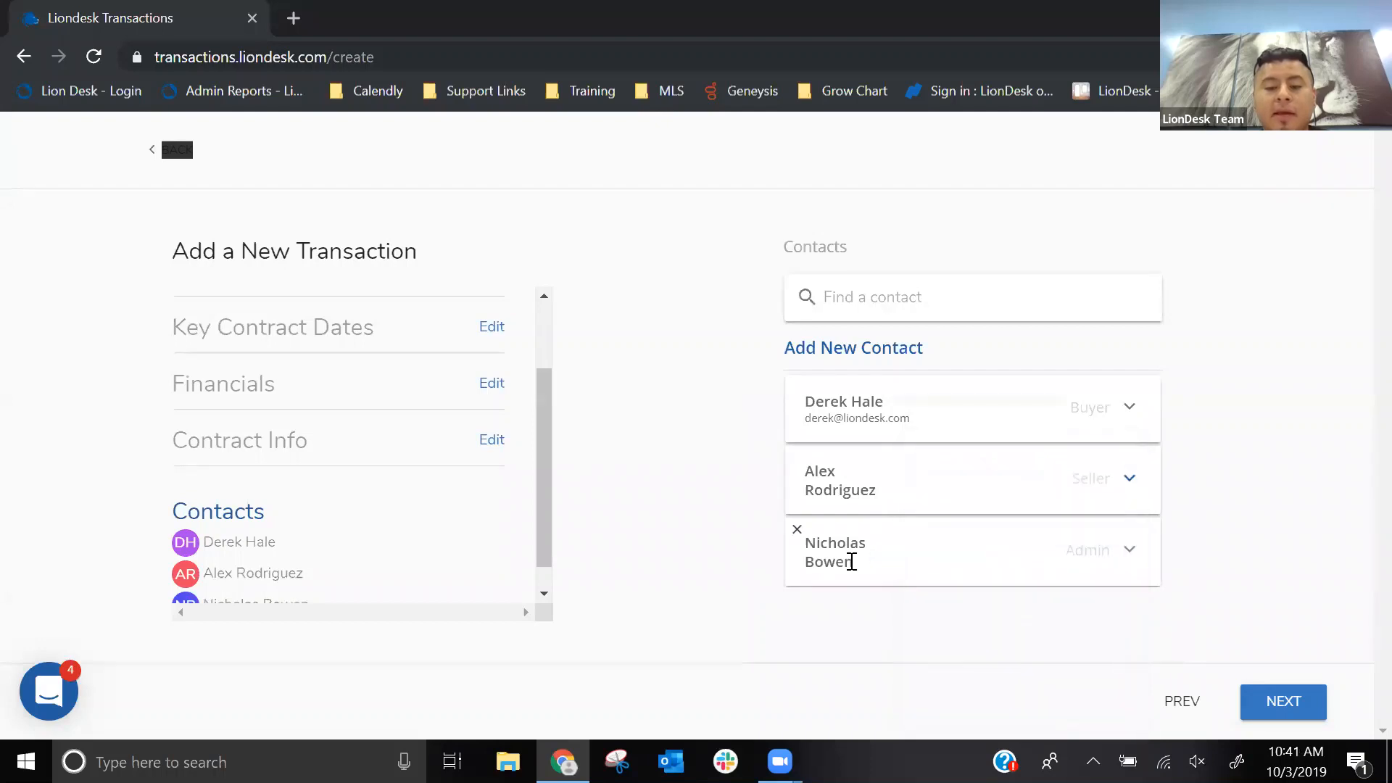
left_click(1087, 574)
scroll(1012, 543, "down", 4)
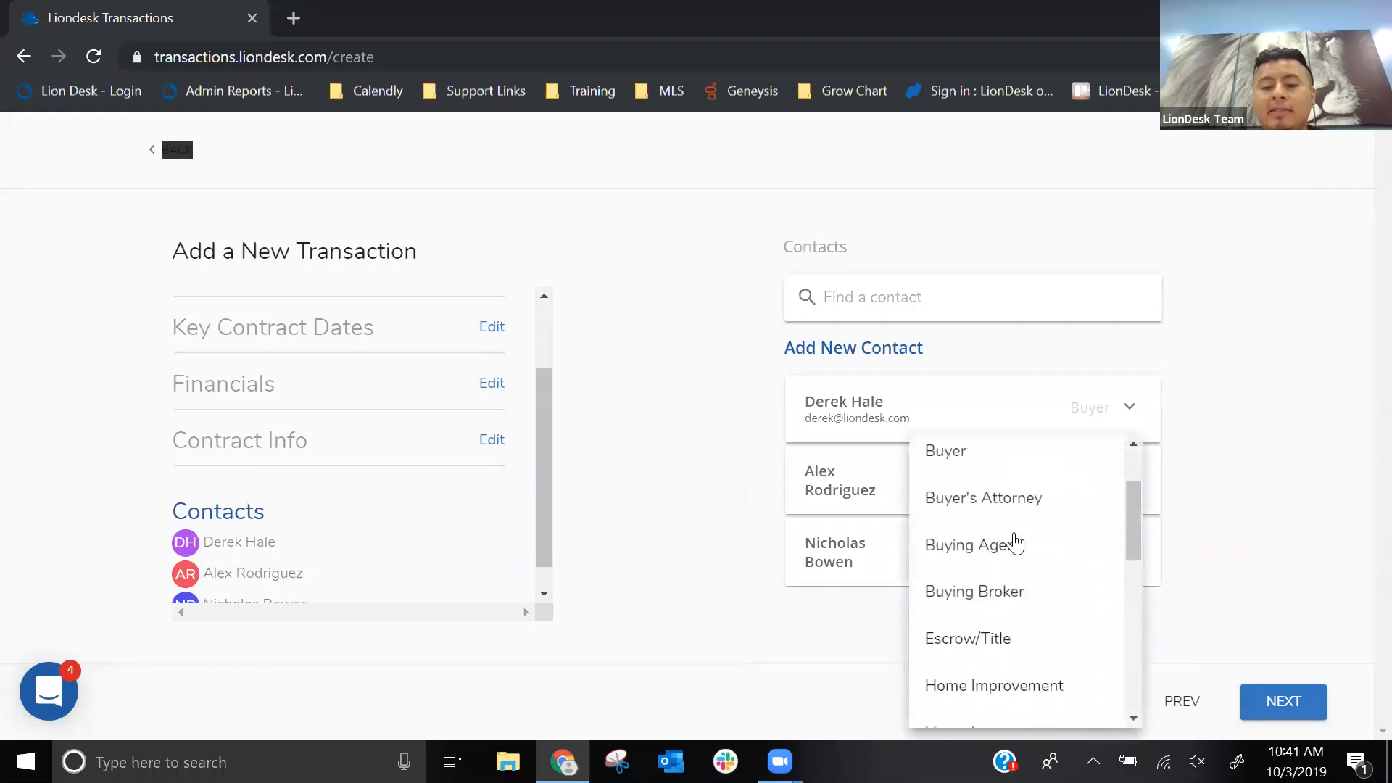
left_click(990, 540)
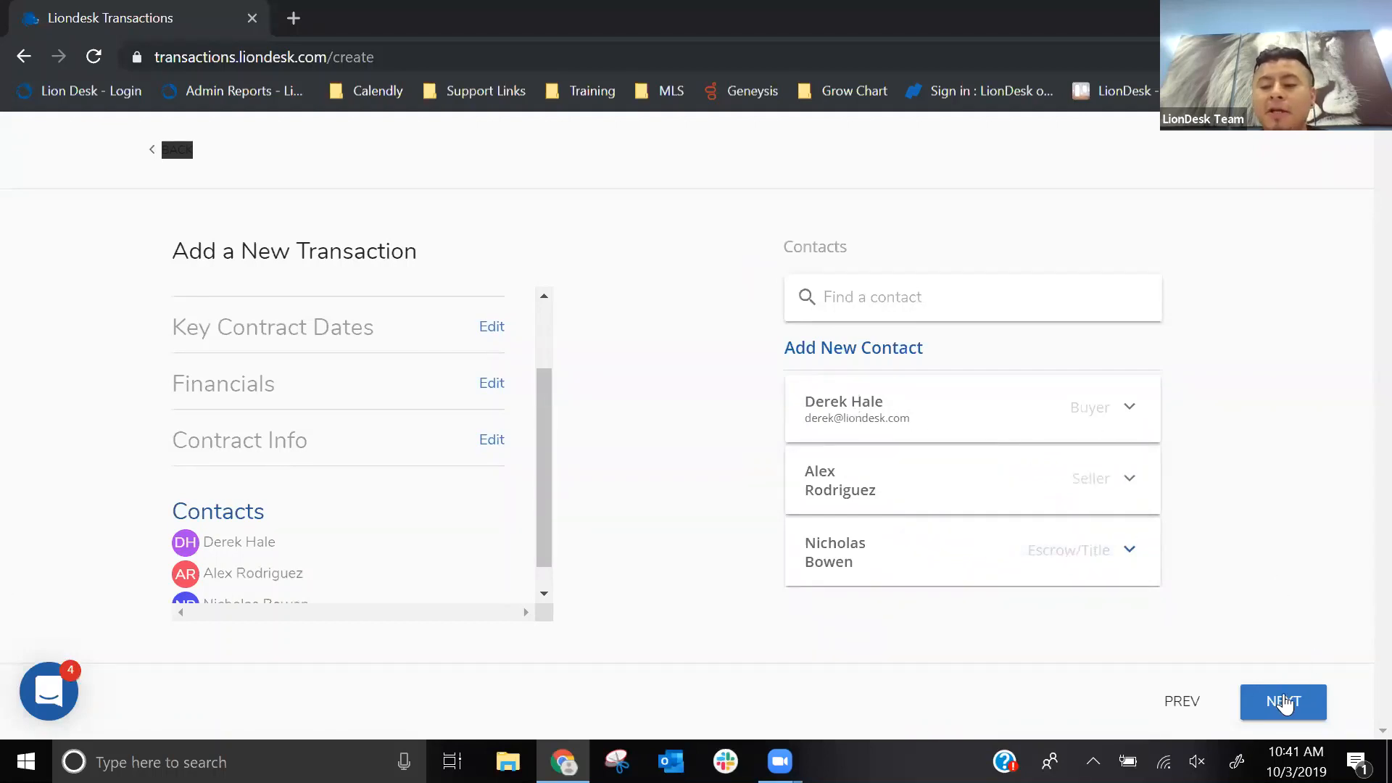
- Finish and exit the new transaction, and expand the Purchase type's stage breakdown on the Transactions dashboard
left_click(1281, 703)
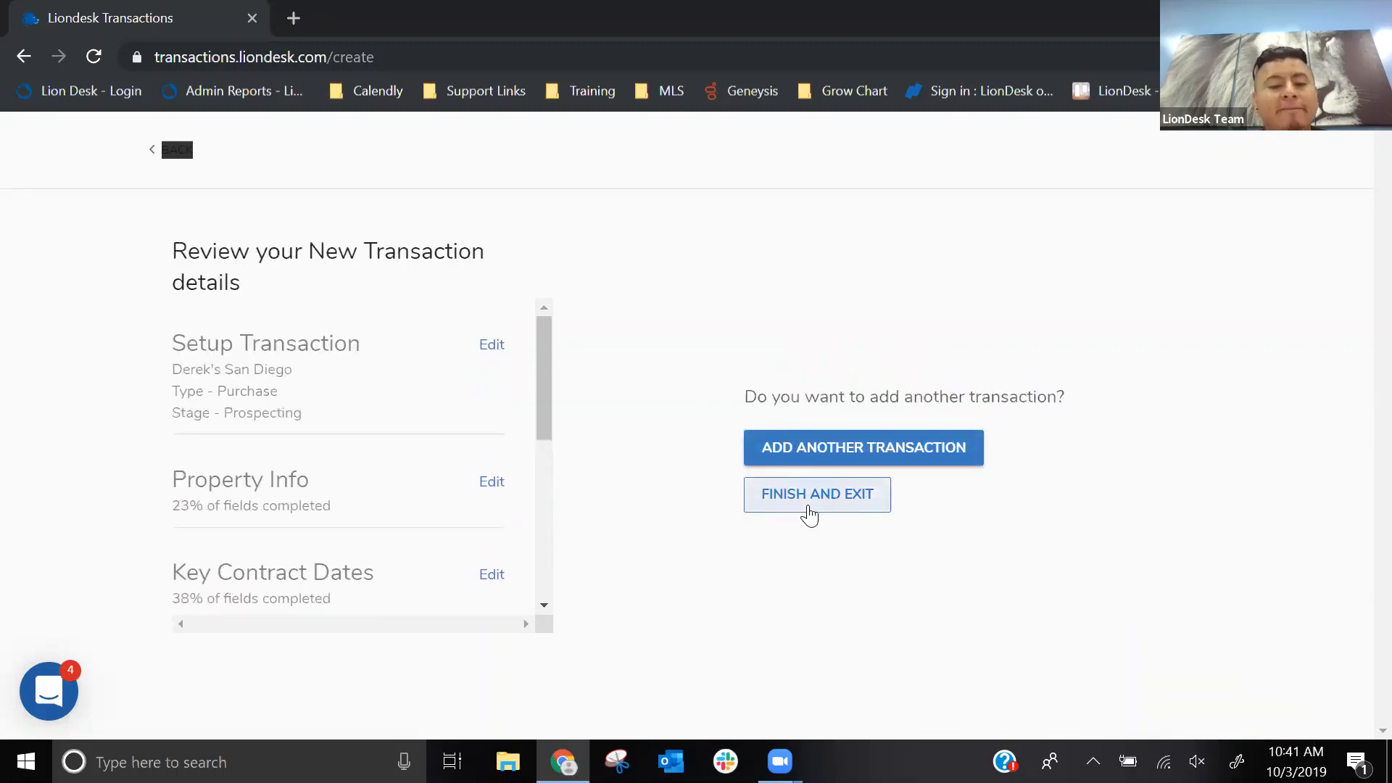
left_click(809, 513)
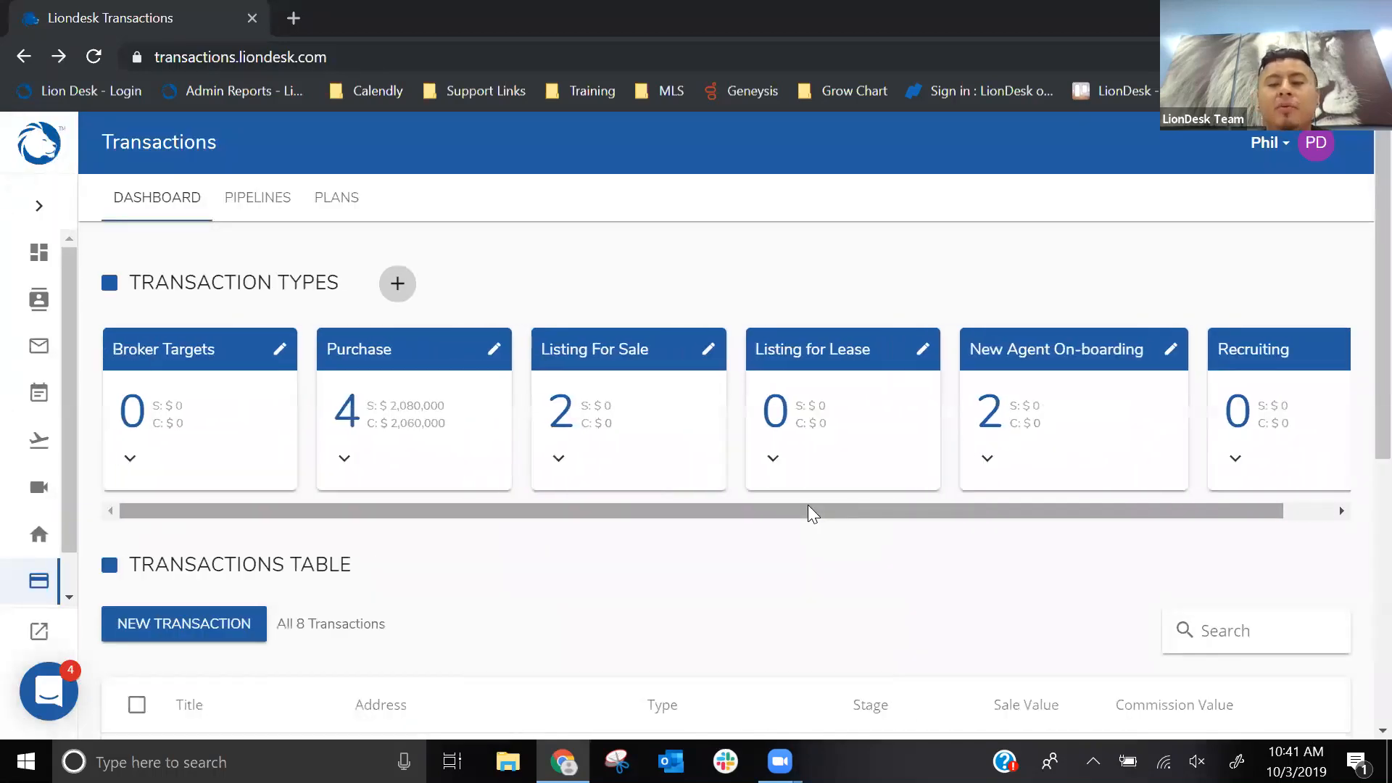
left_click(344, 456)
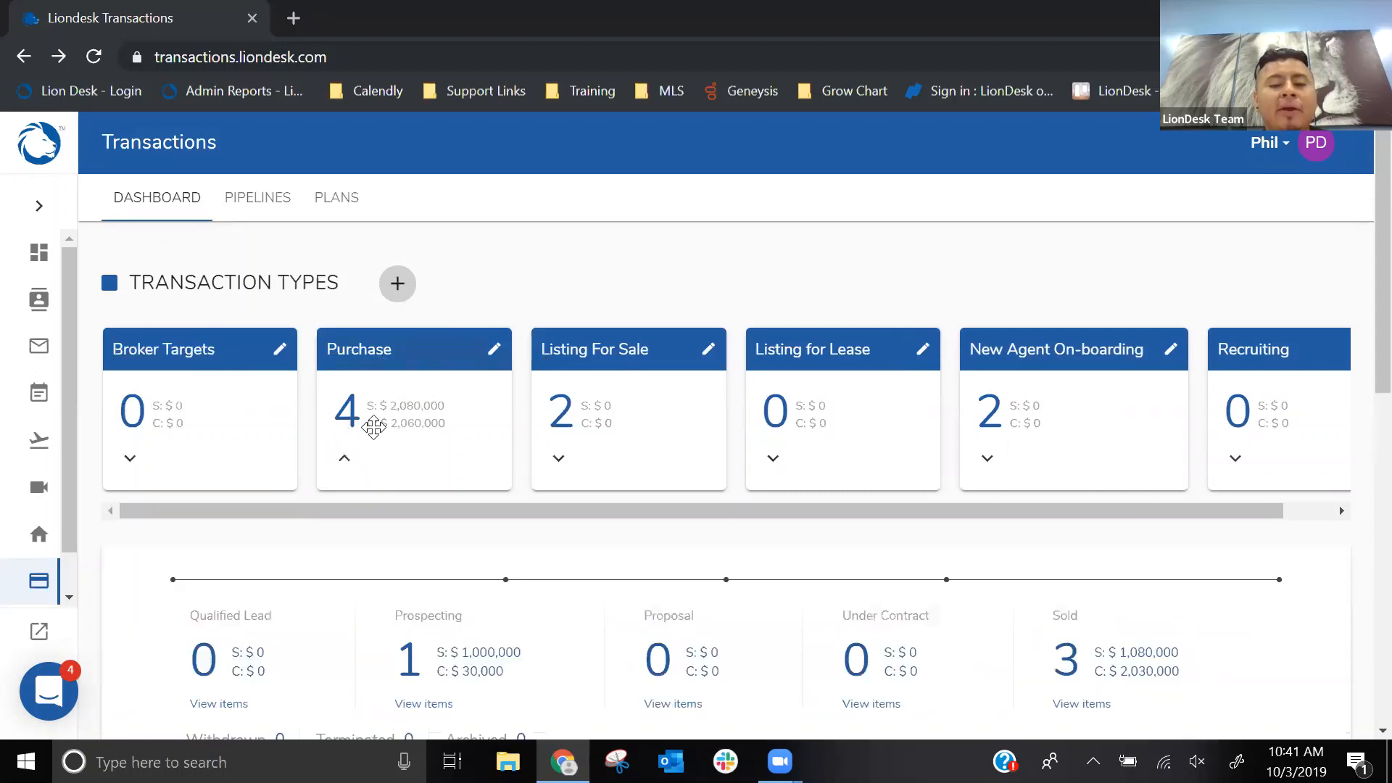
scroll(373, 433, "down", 2)
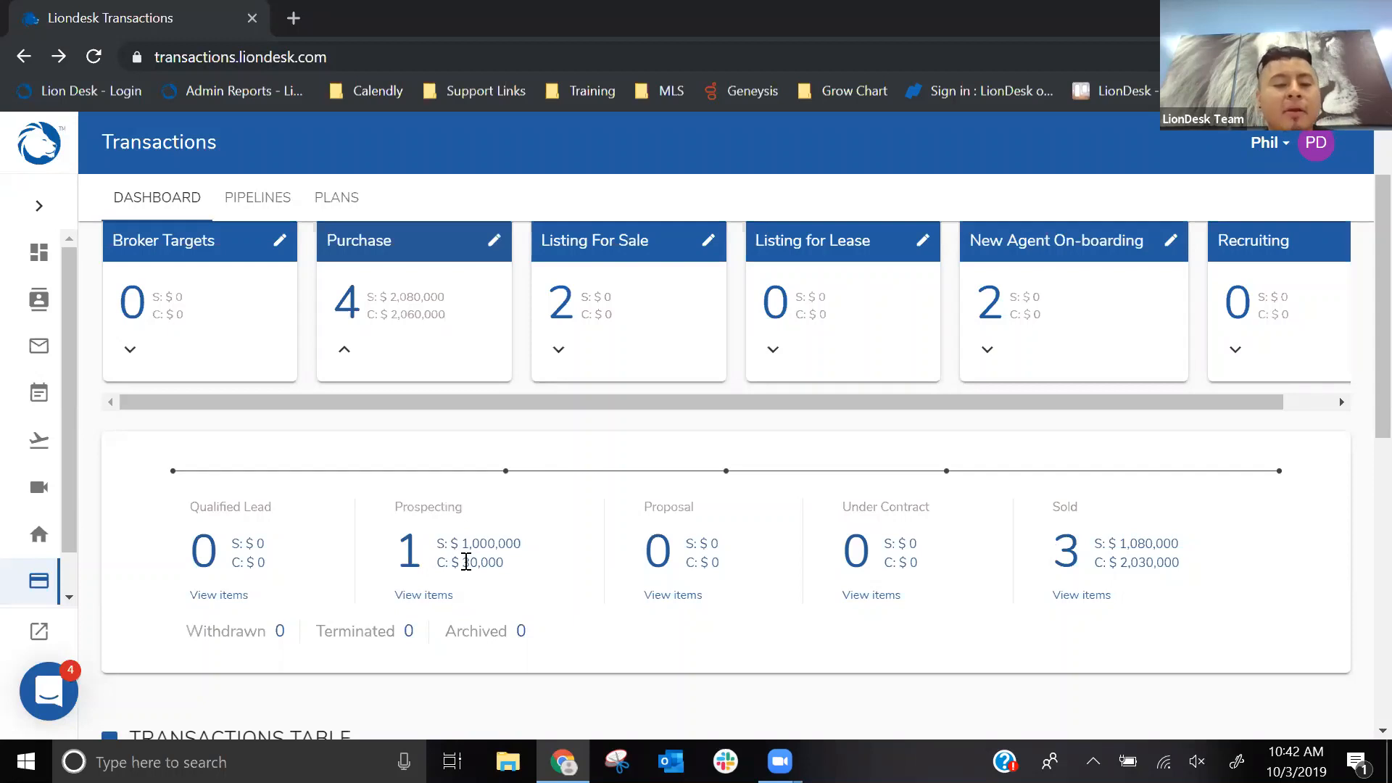
- Go to the transaction pipelines and display the Purchase pipeline
left_click(247, 204)
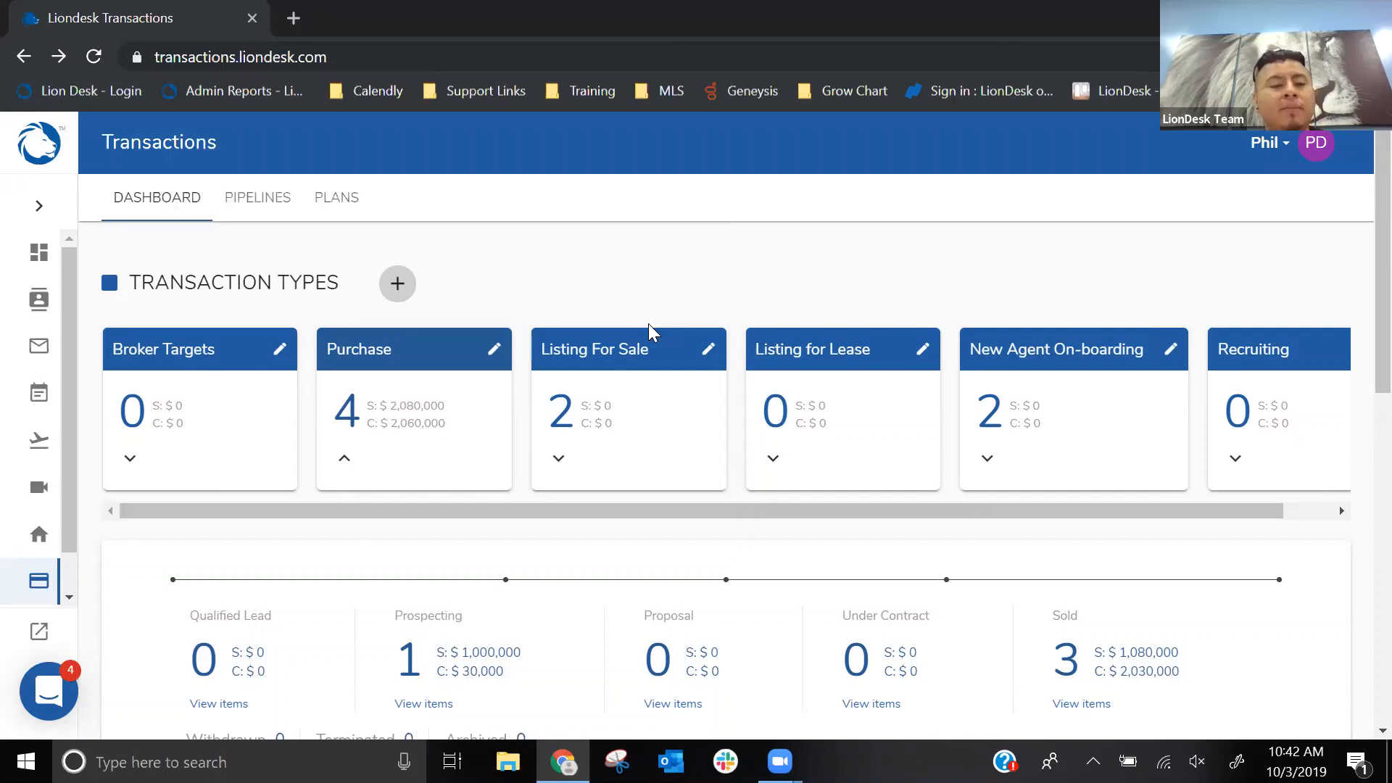
left_click(248, 211)
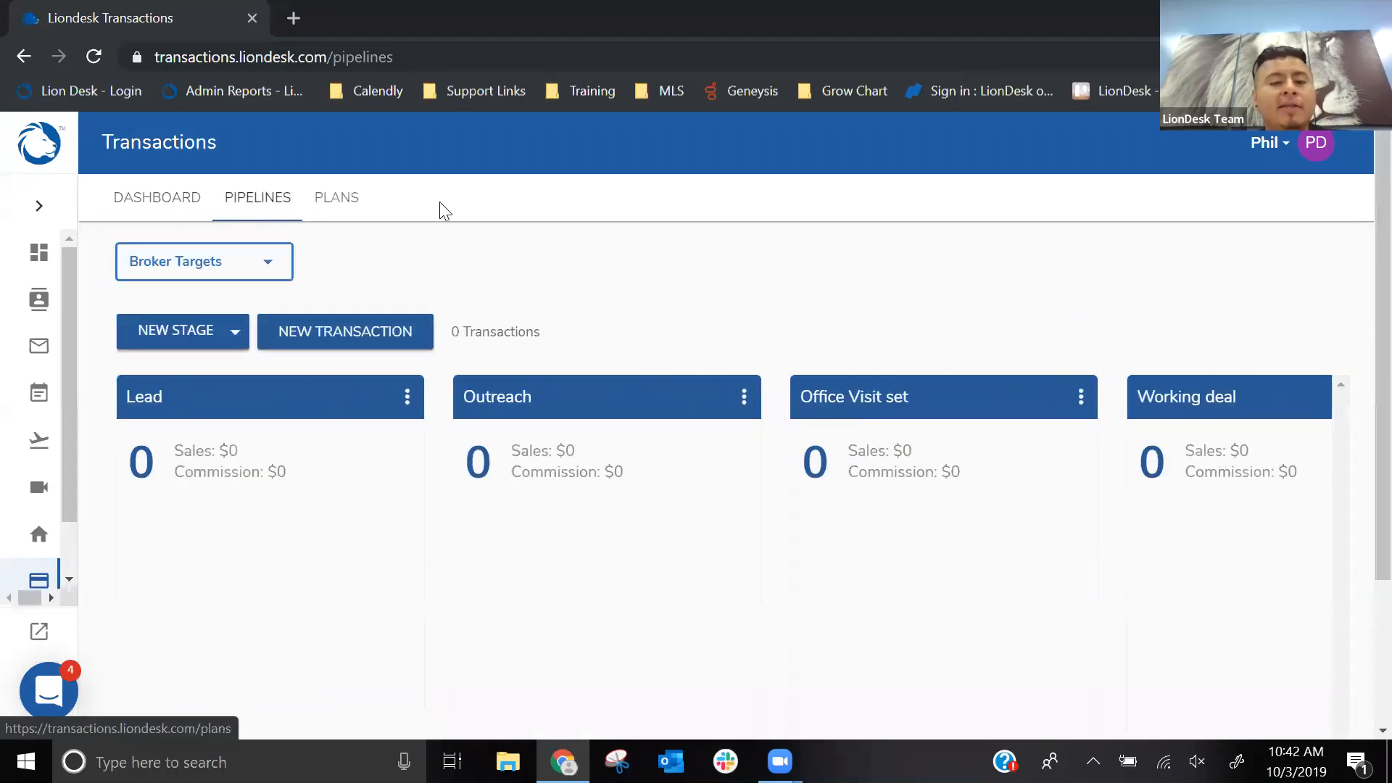
left_click(265, 199)
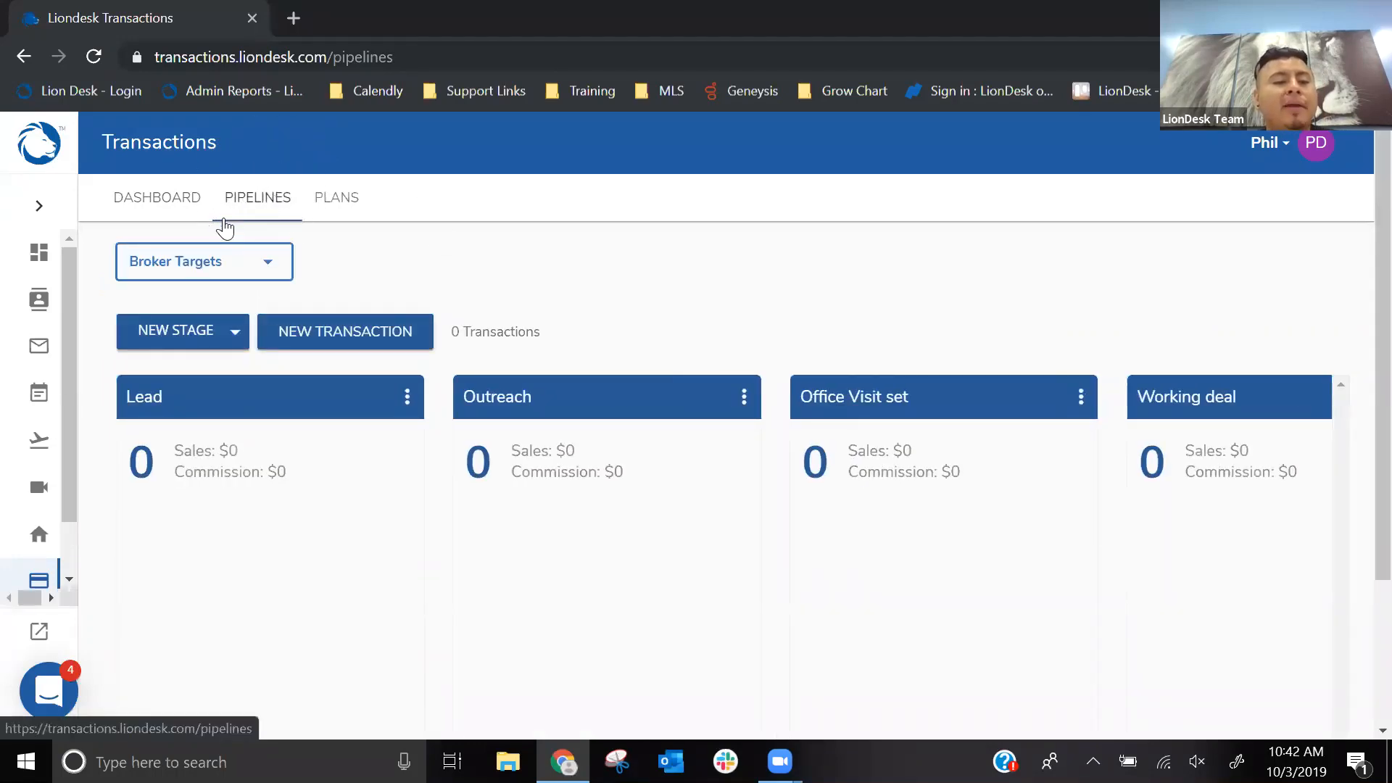
left_click(205, 265)
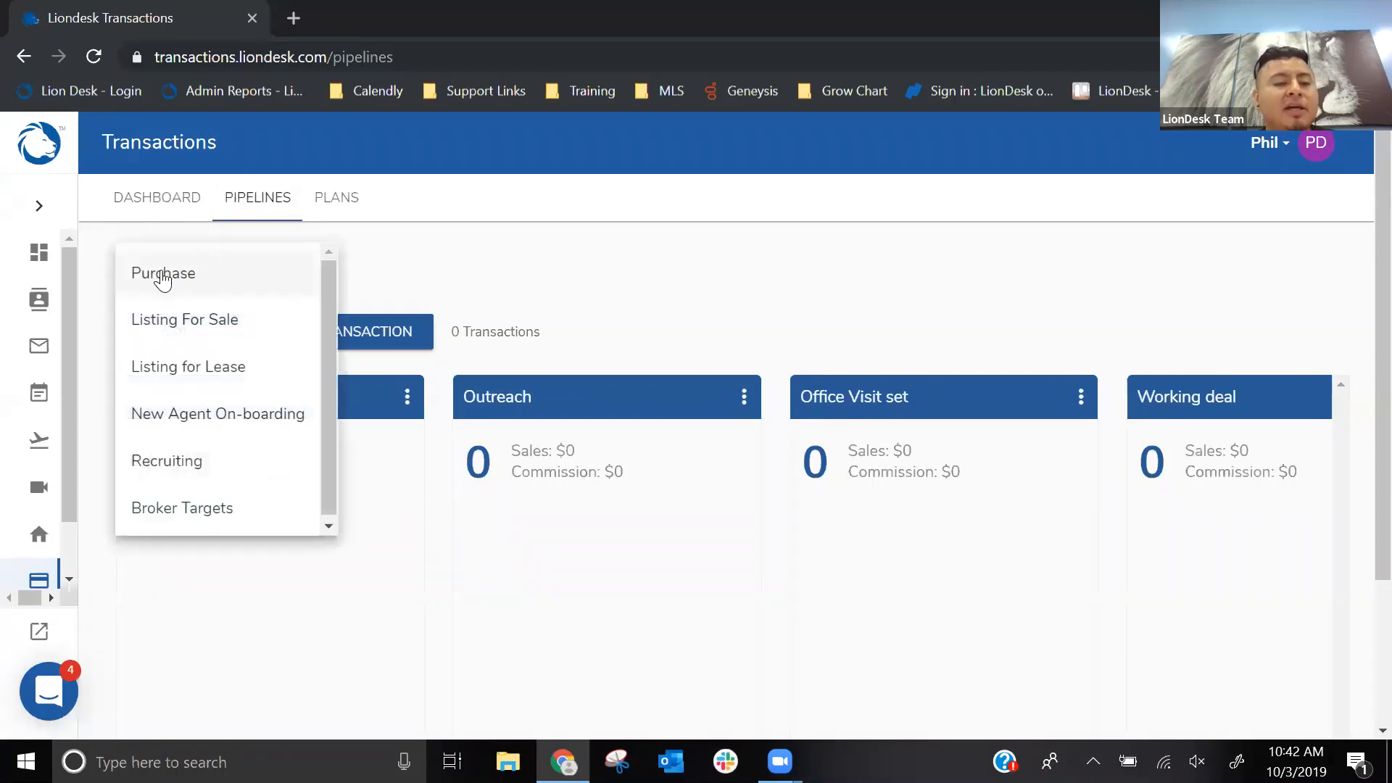
left_click(163, 278)
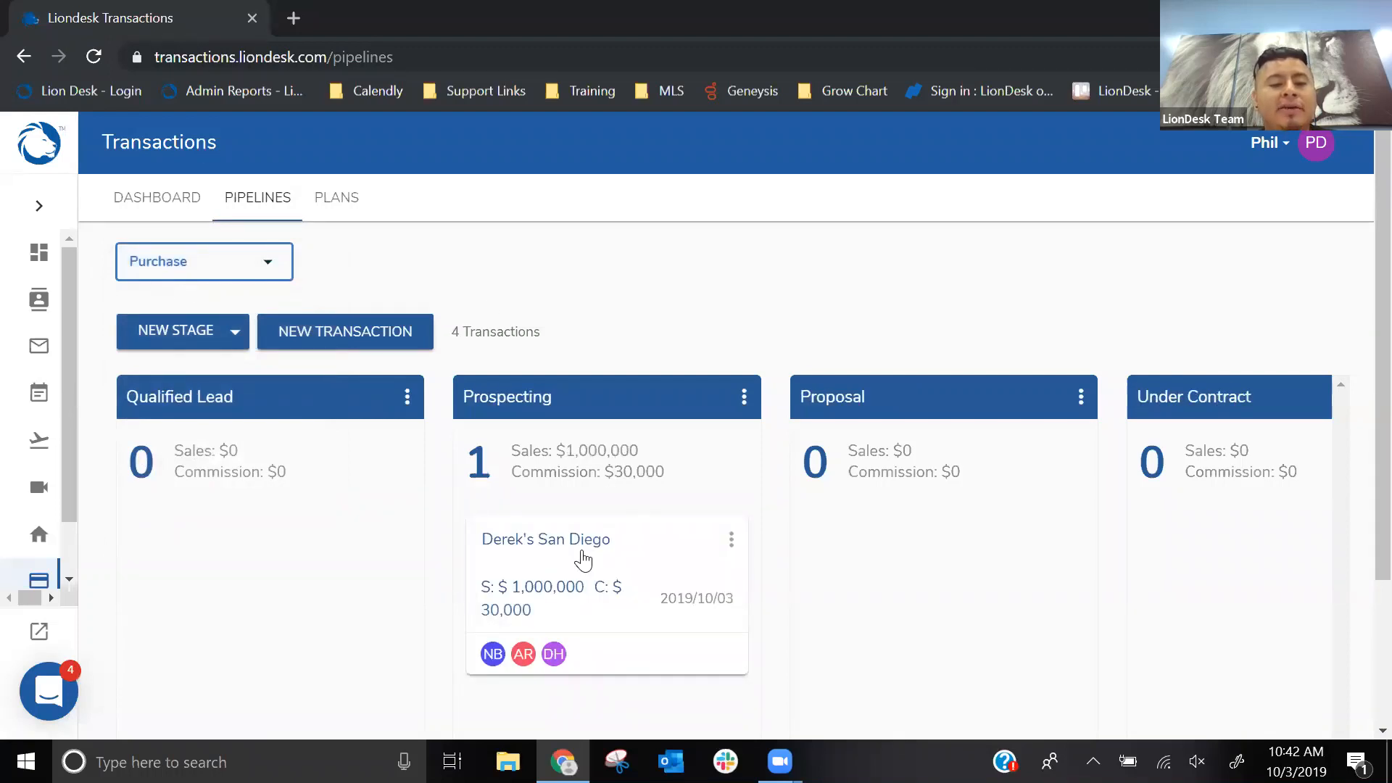
- Look through the Purchase pipeline's stages, from the San Diego transaction in Prospecting to the transactions listed under Sold
left_click(569, 543)
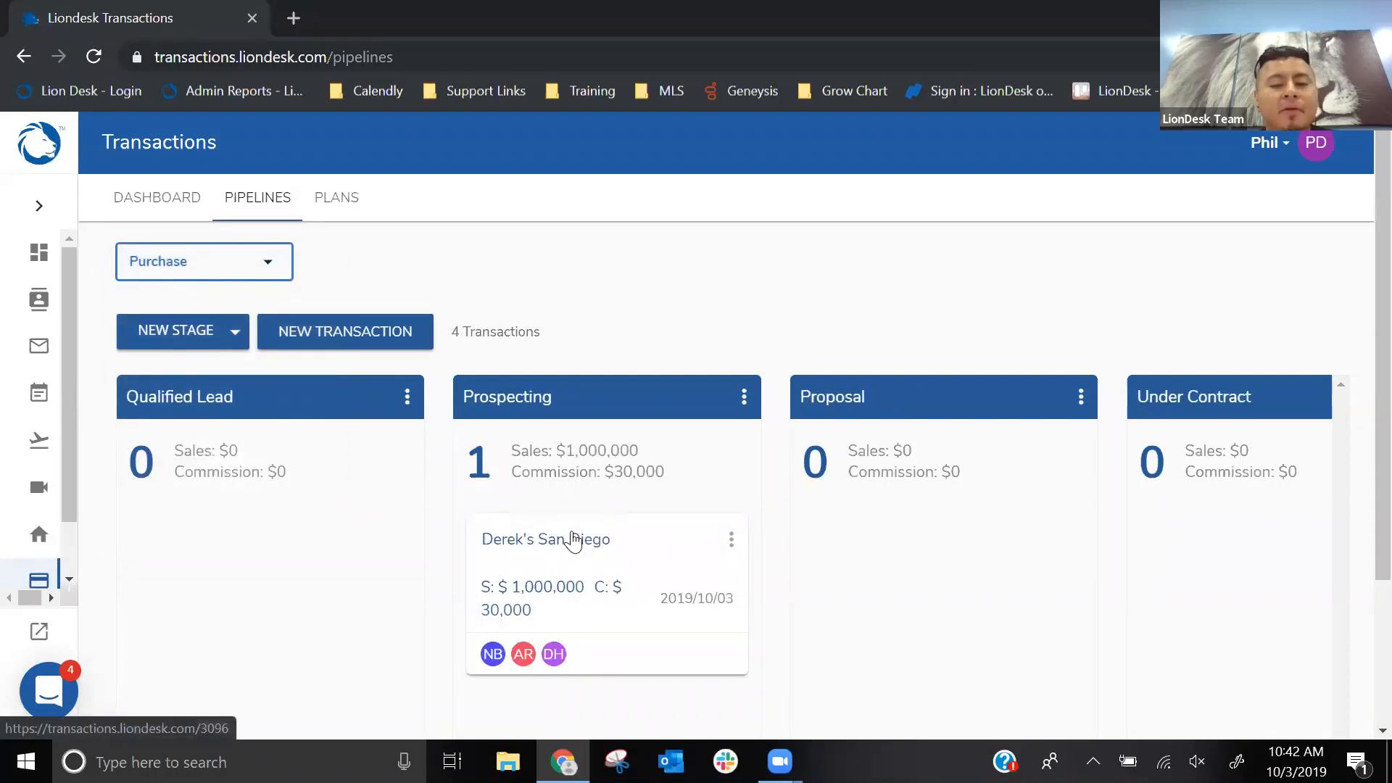
scroll(572, 551, "down", 3)
left_click_drag(644, 709, 938, 703)
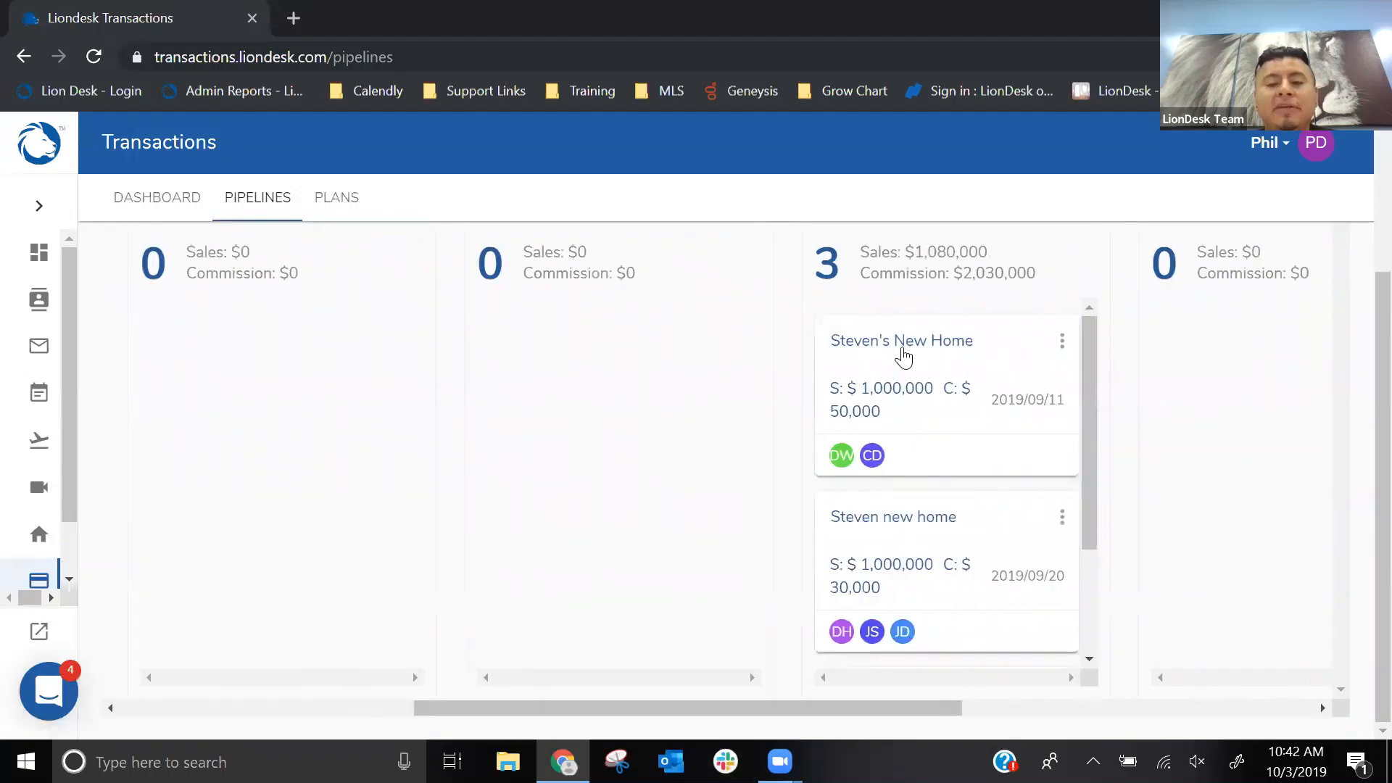
scroll(904, 358, "down", 3)
scroll(797, 520, "up", 3)
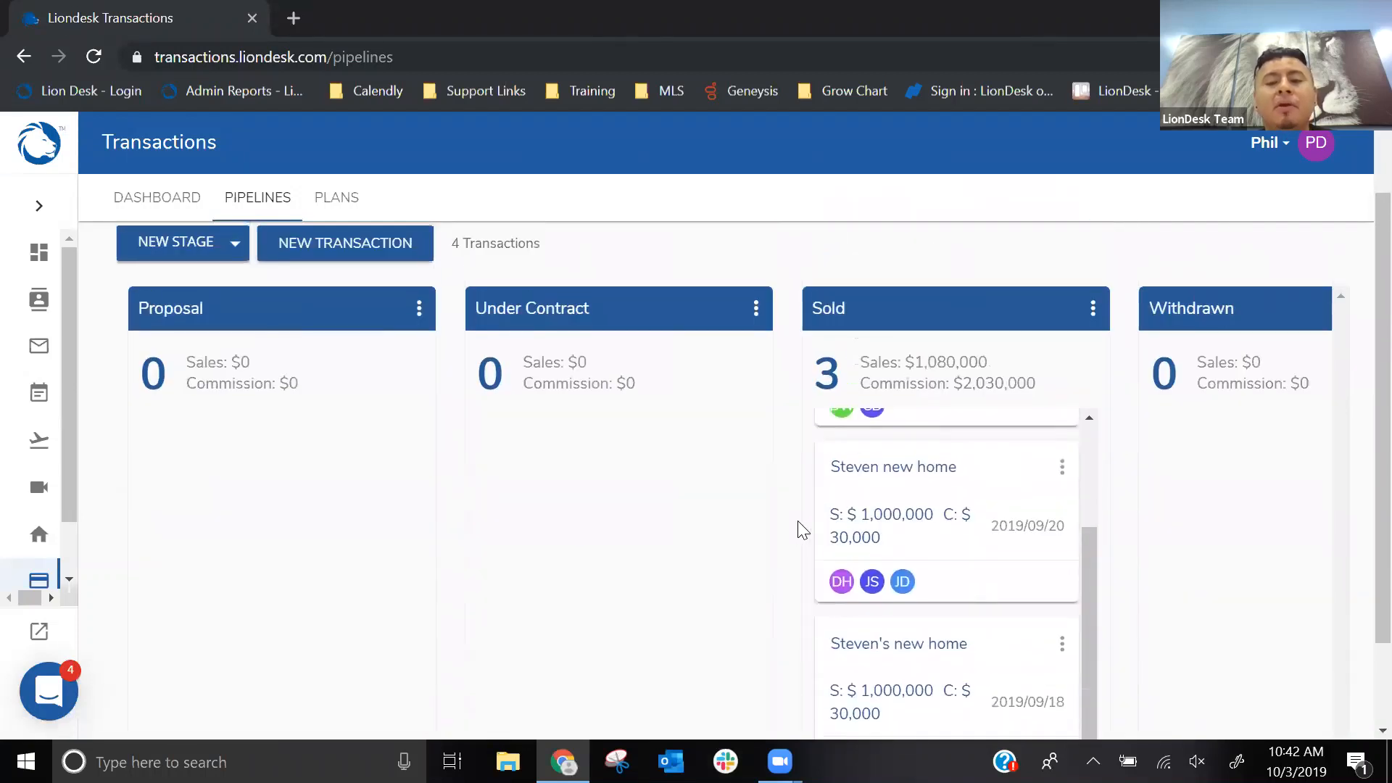
left_click(852, 400)
scroll(851, 406, "down", 3)
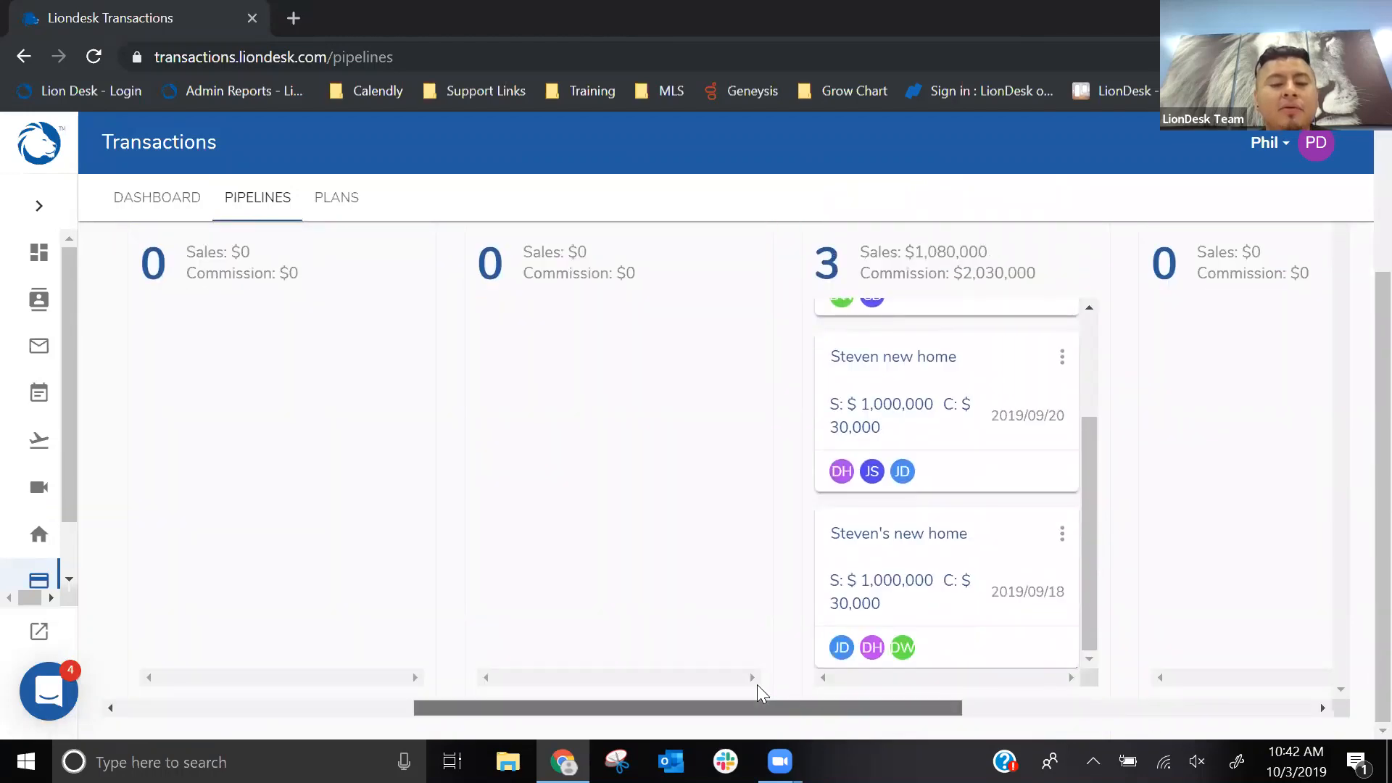
- Move the San Diego transaction from the Prospecting stage to the Proposal stage
left_click_drag(756, 684, 492, 662)
scroll(492, 638, "up", 3)
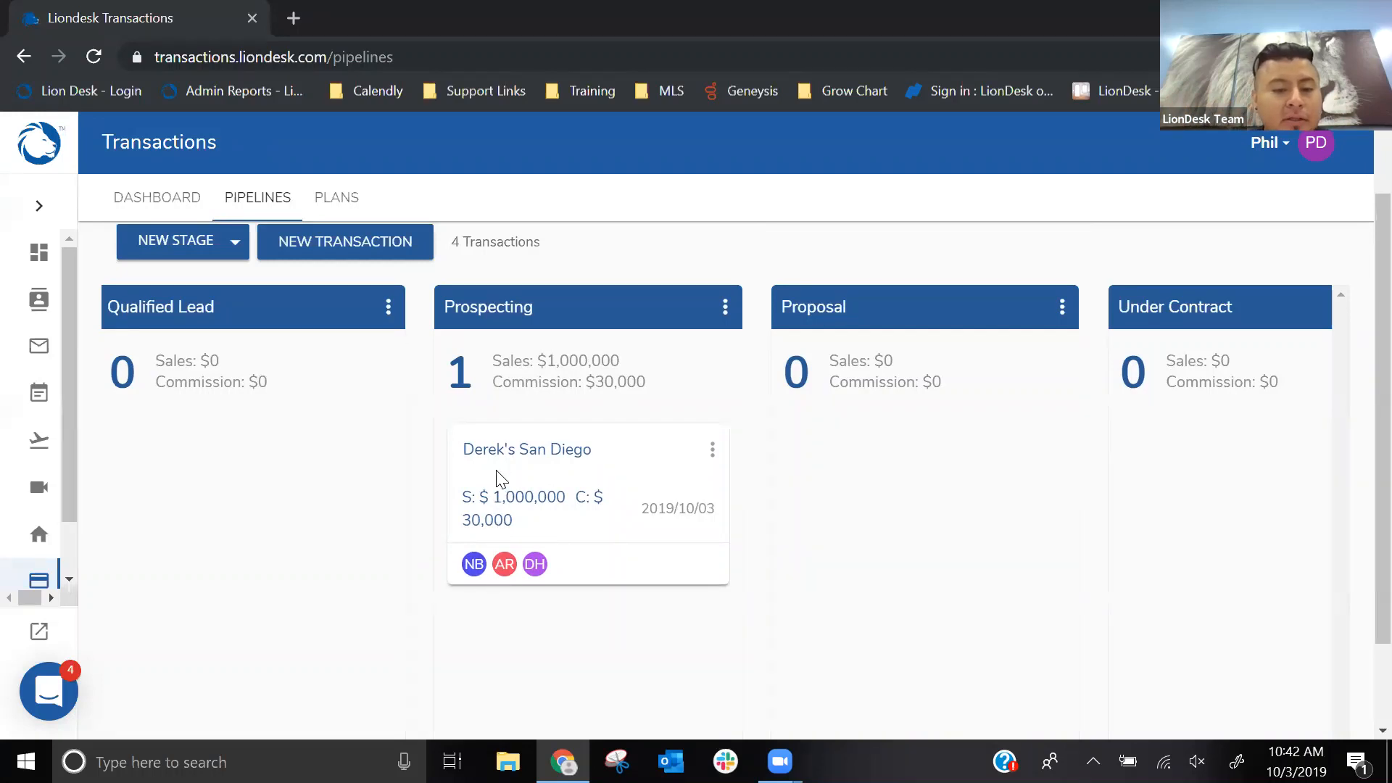
left_click_drag(498, 472, 868, 479)
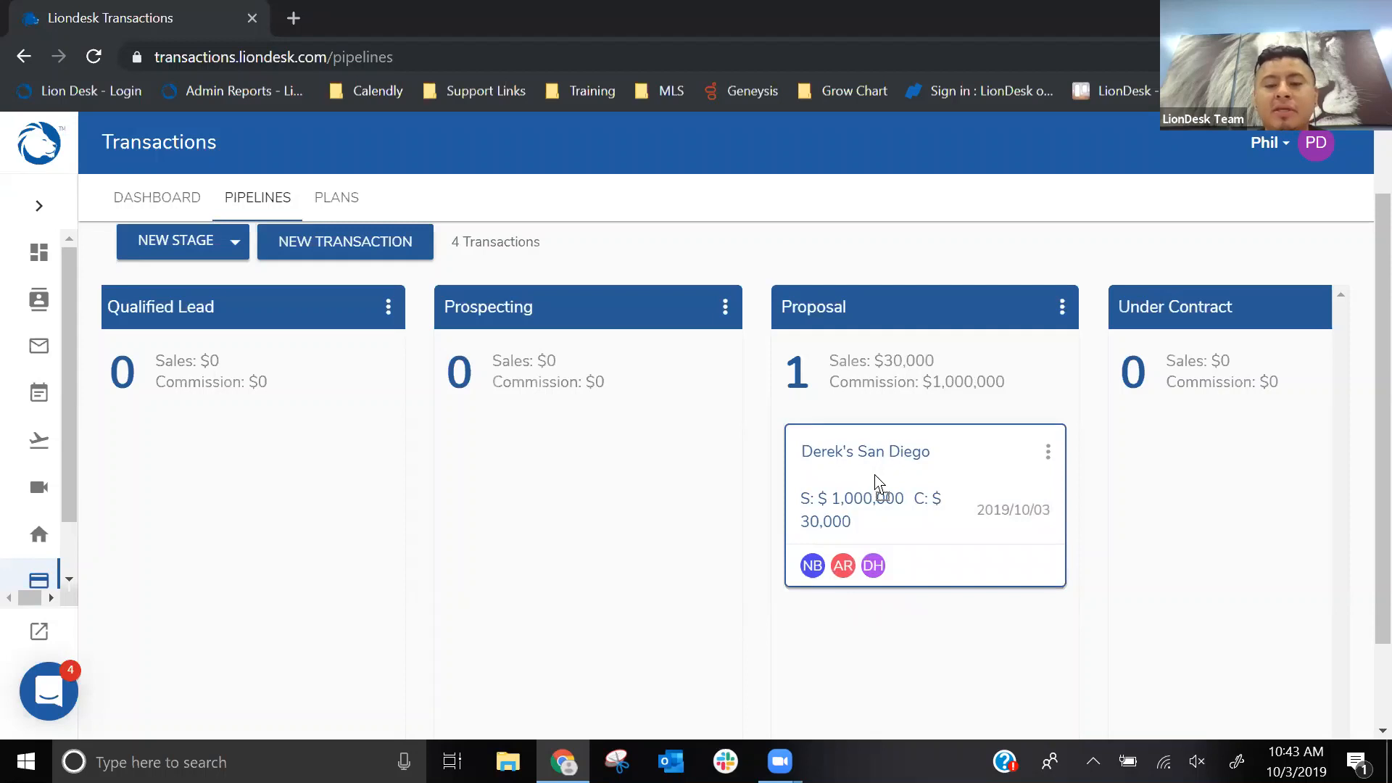
- Move the San Diego transaction from the Proposal stage to Under Contract, and from there to Sold
left_click_drag(879, 488, 1164, 453)
scroll(754, 580, "down", 2)
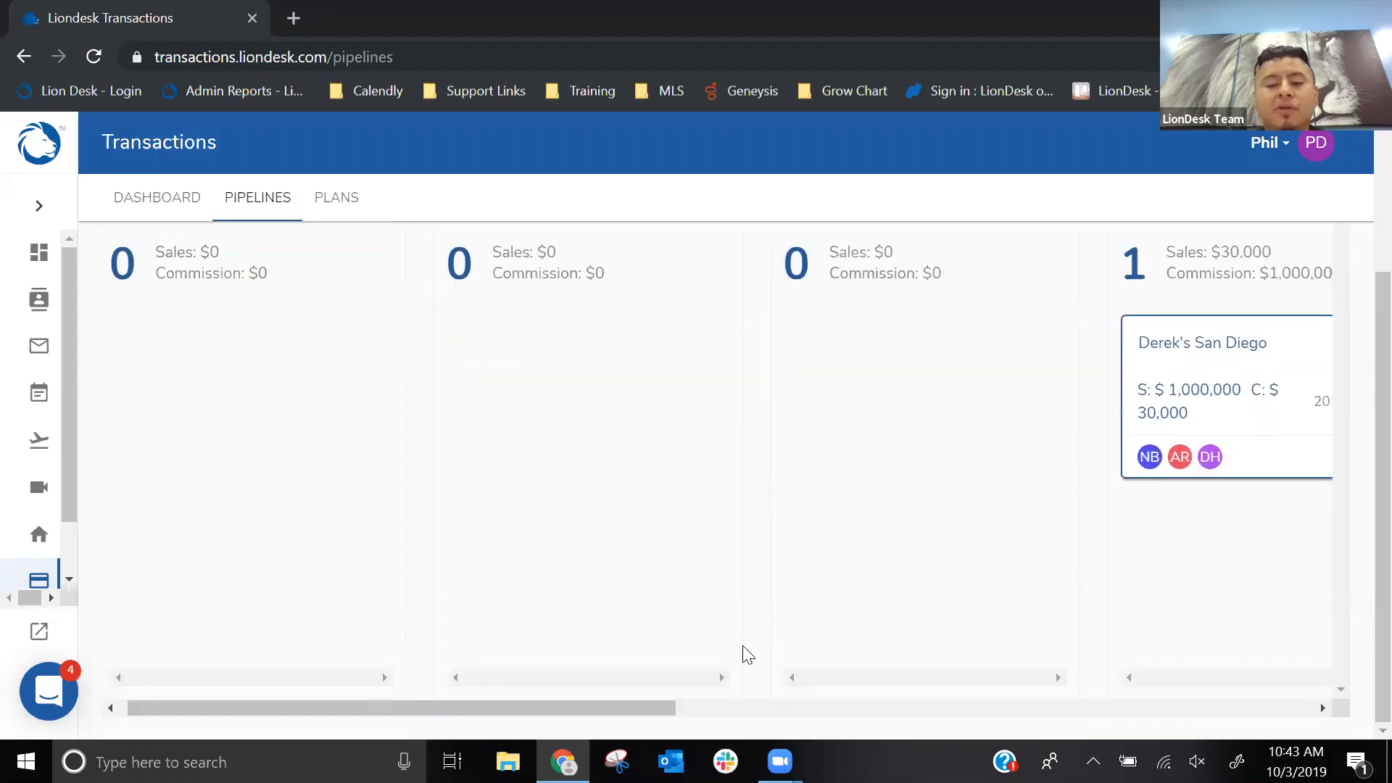
left_click_drag(673, 708, 946, 688)
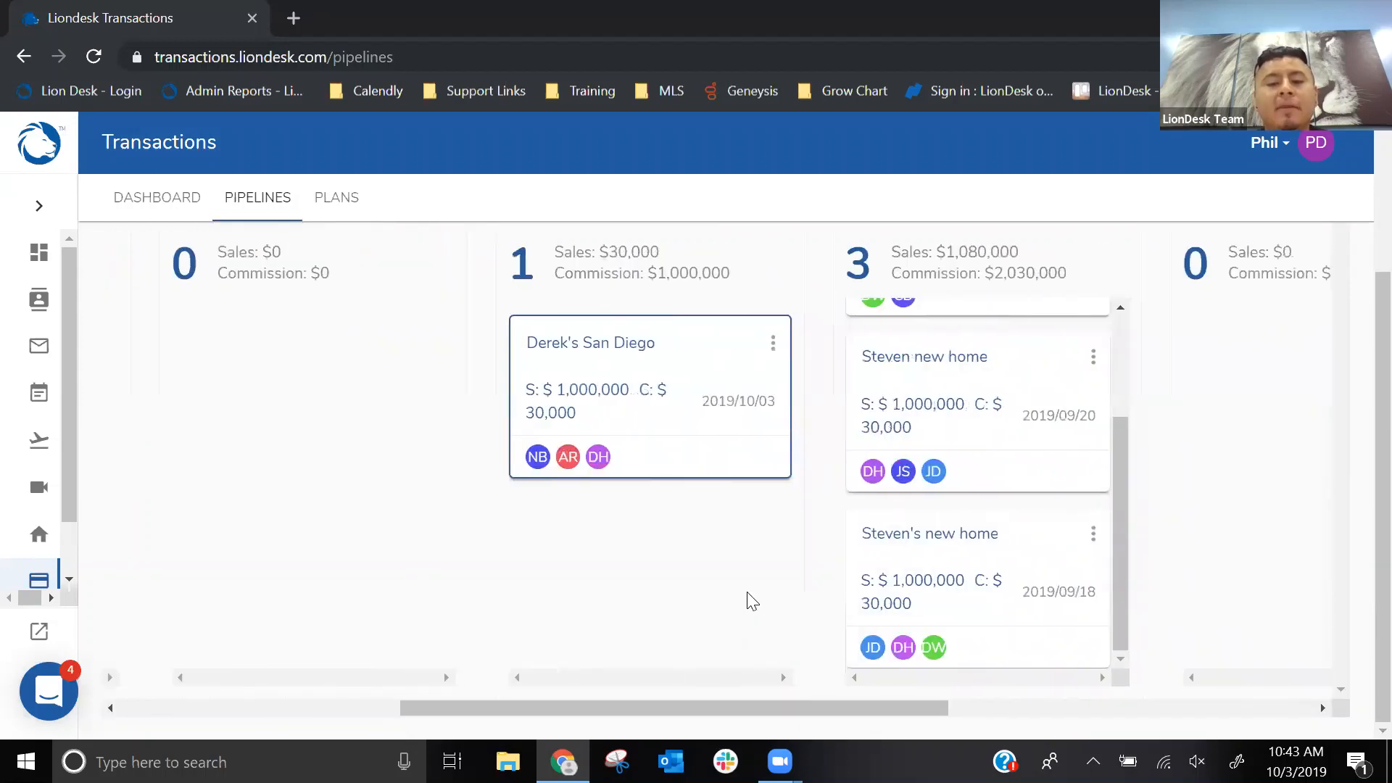
scroll(699, 550, "up", 1)
left_click_drag(627, 489, 958, 469)
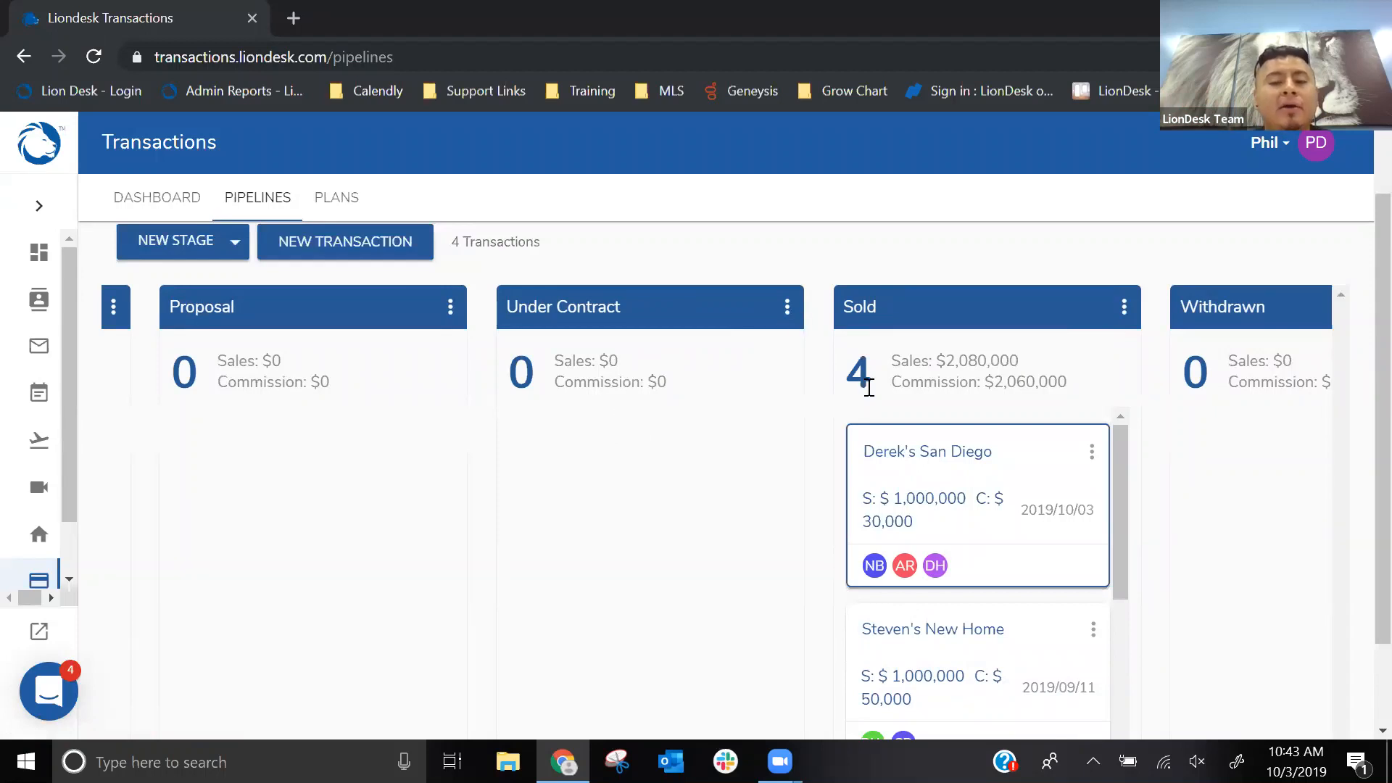
- Add a new stage titled Pre-approval in the Purchase pipeline, using the In the pipeline option
scroll(723, 397, "down", 2)
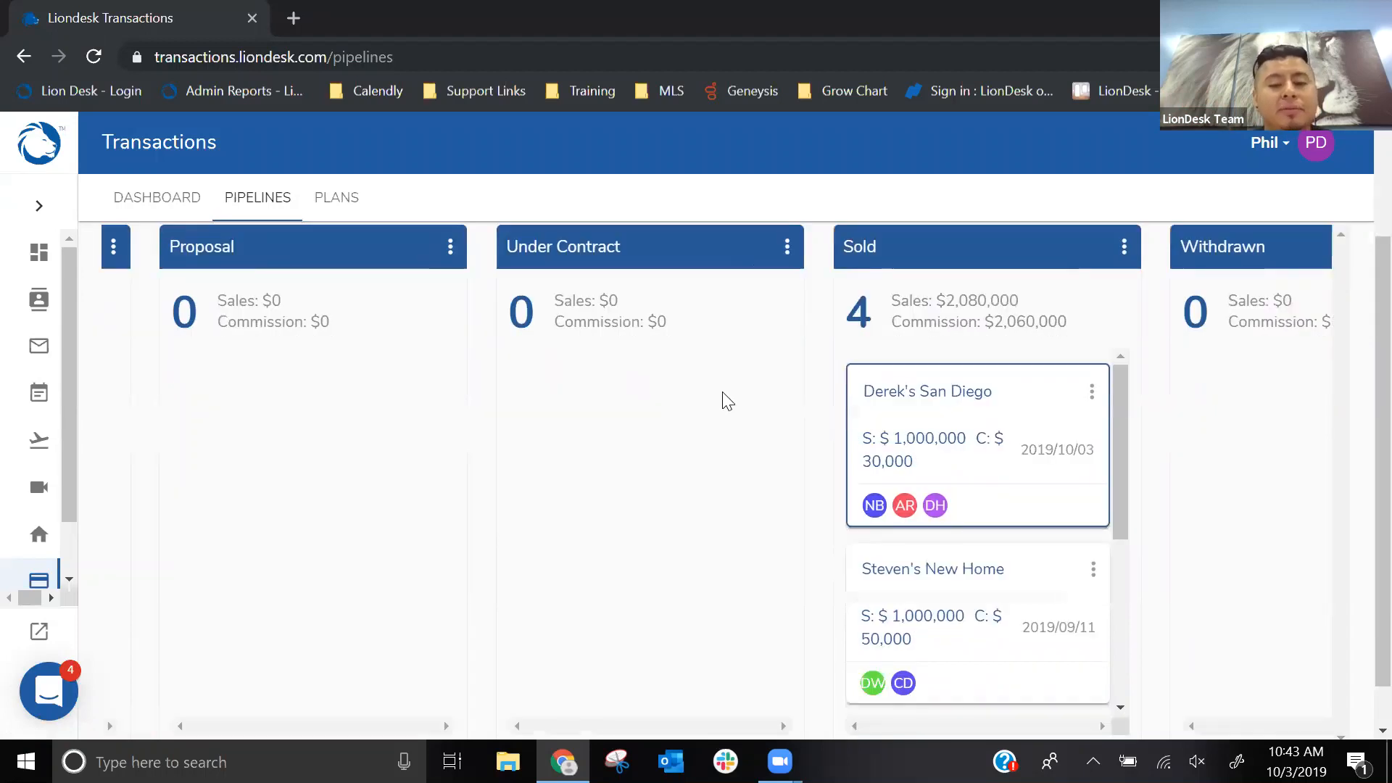
left_click_drag(672, 702, 333, 650)
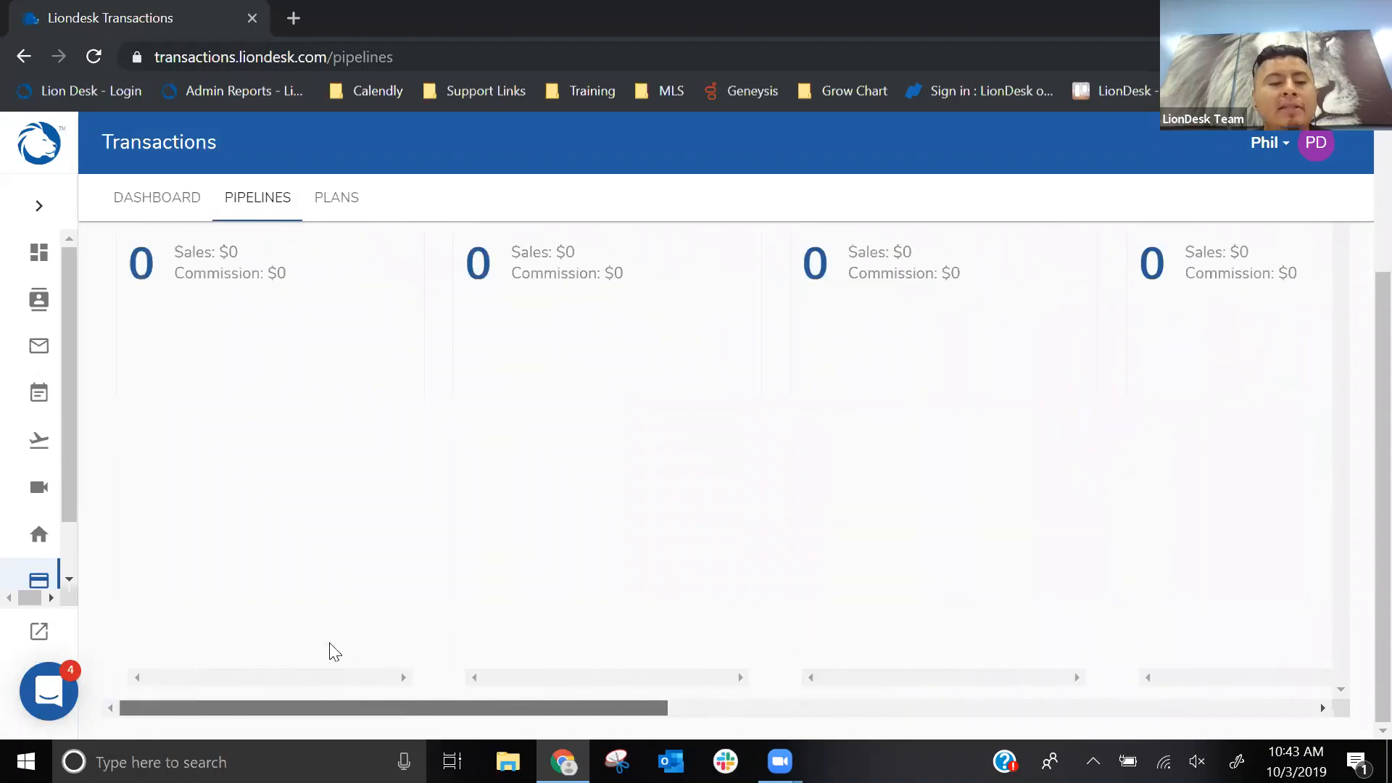
scroll(445, 519, "up", 1)
scroll(444, 519, "up", 3)
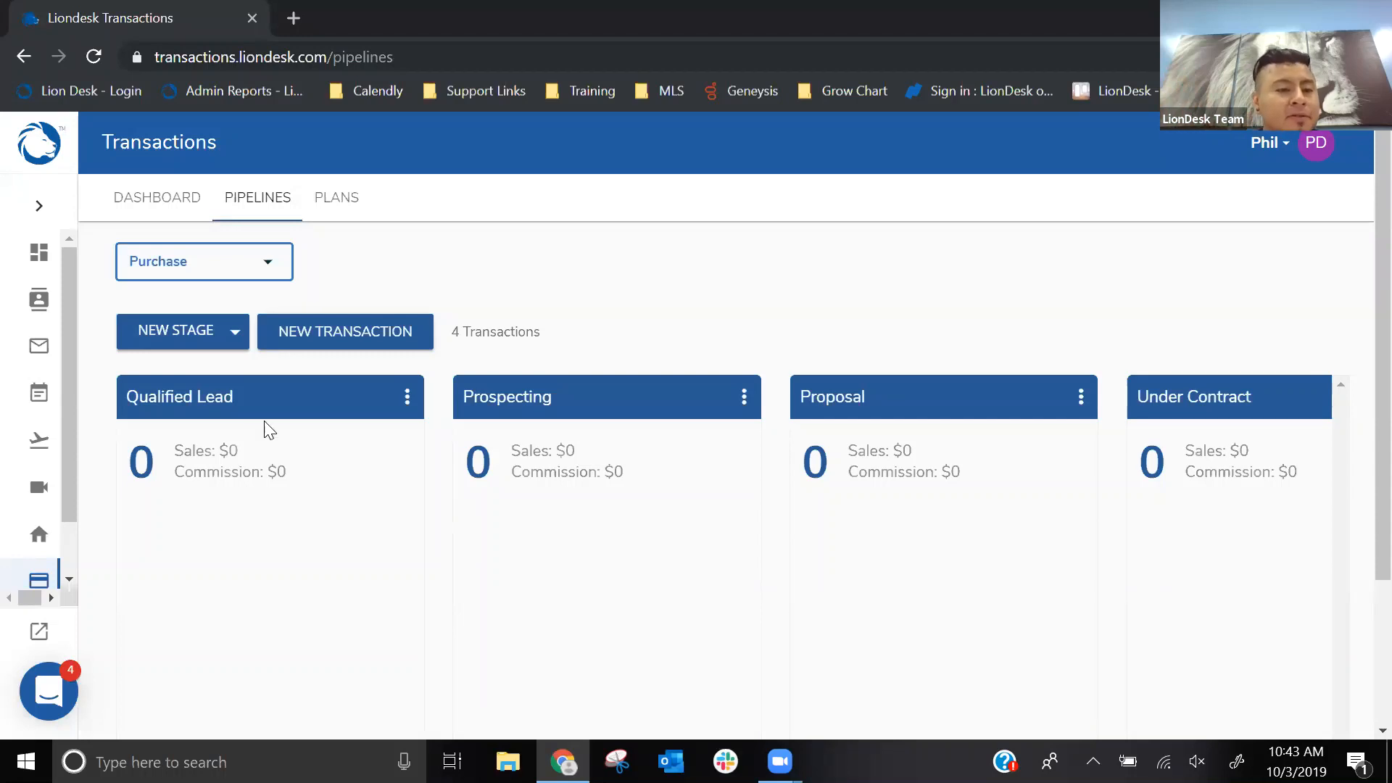
left_click(171, 339)
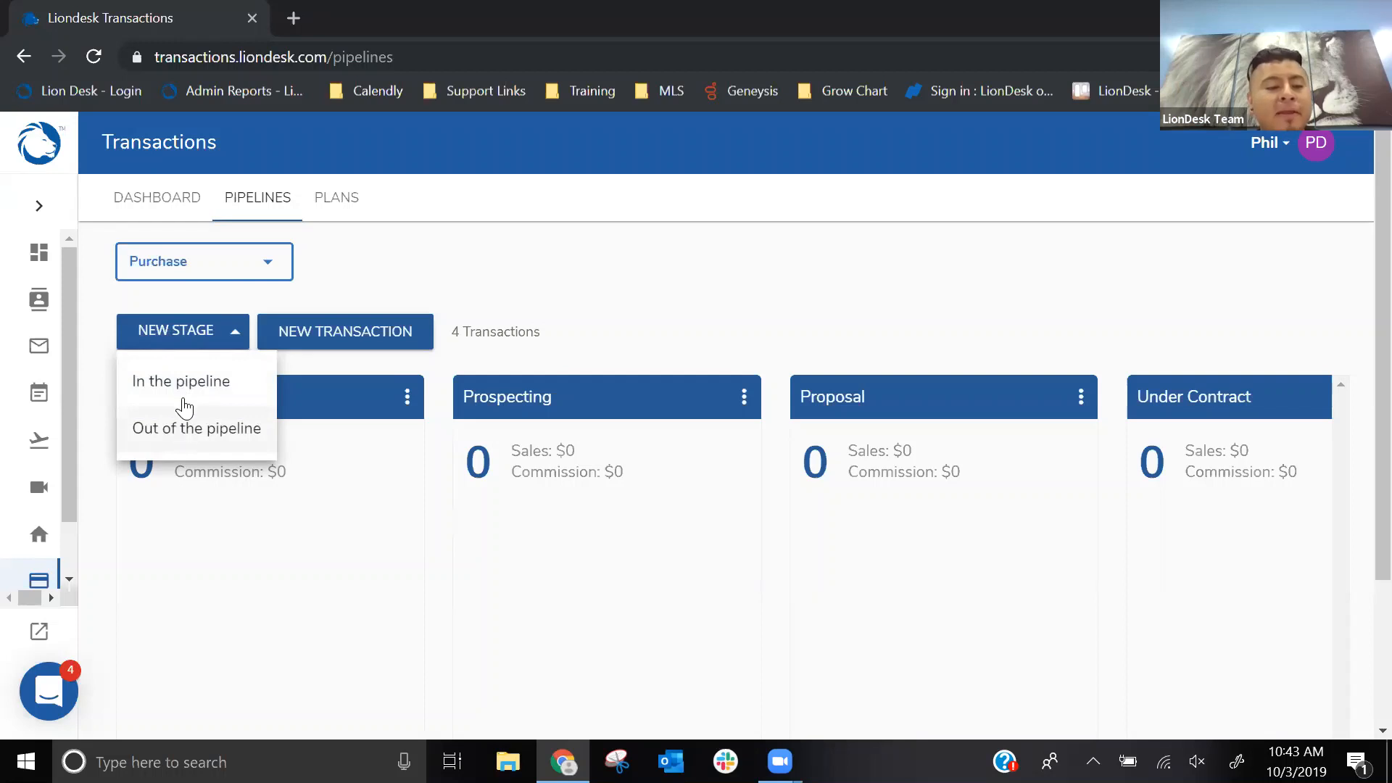
left_click(184, 385)
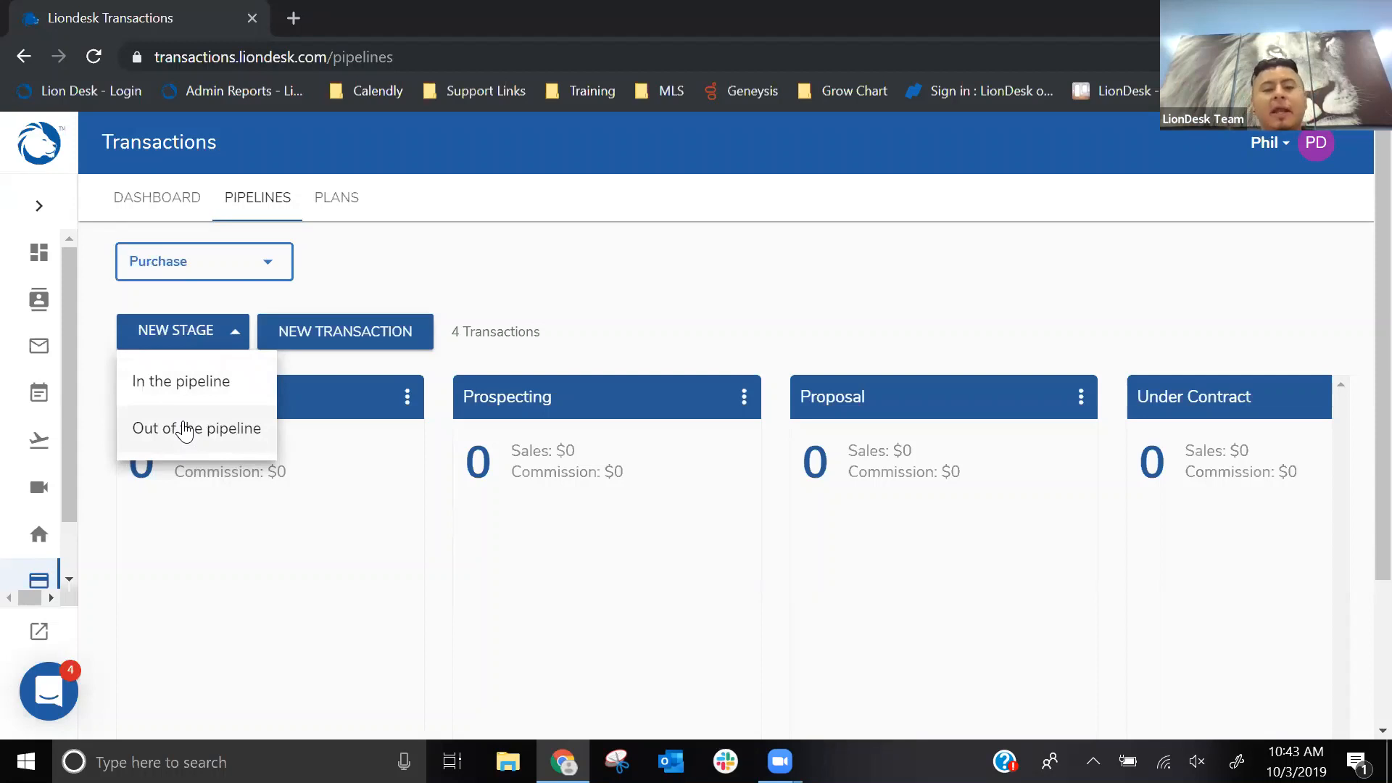
left_click(167, 385)
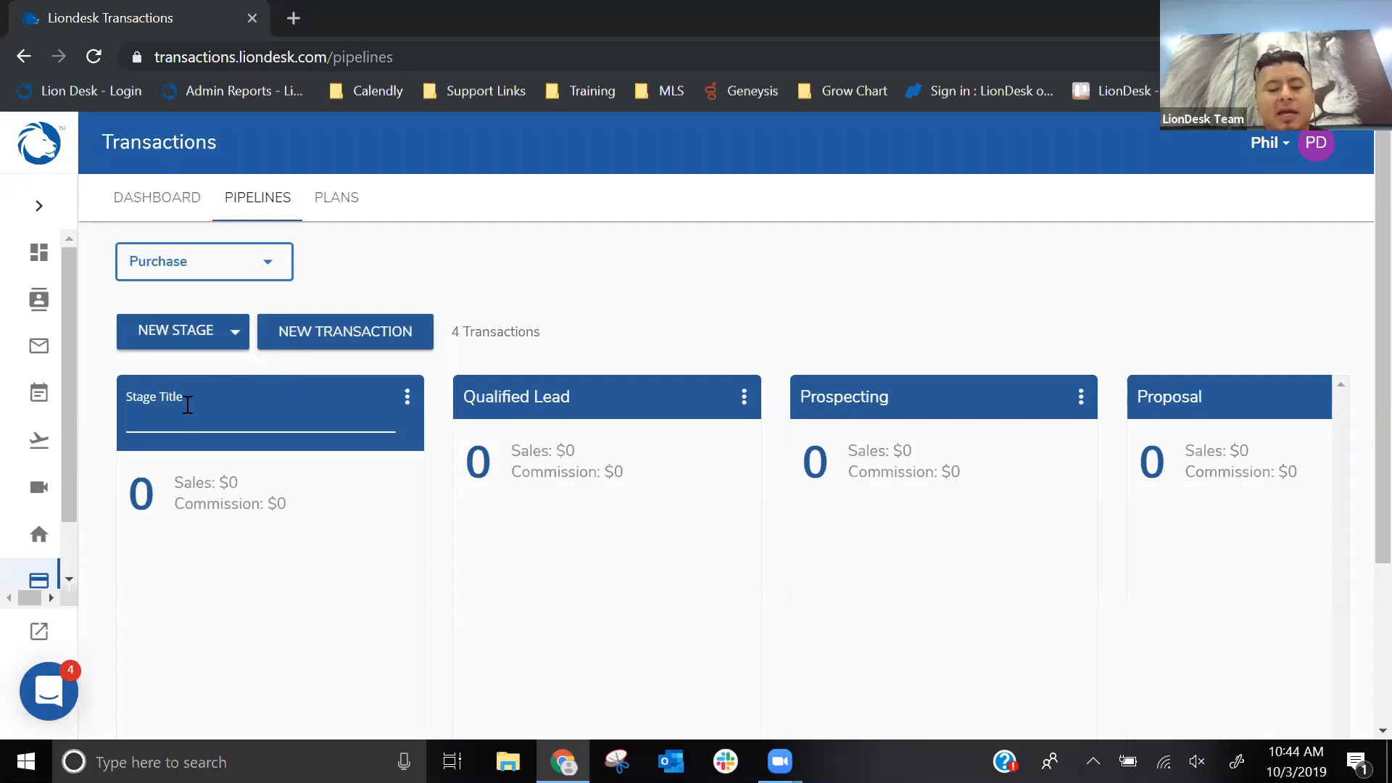
type("e-approval")
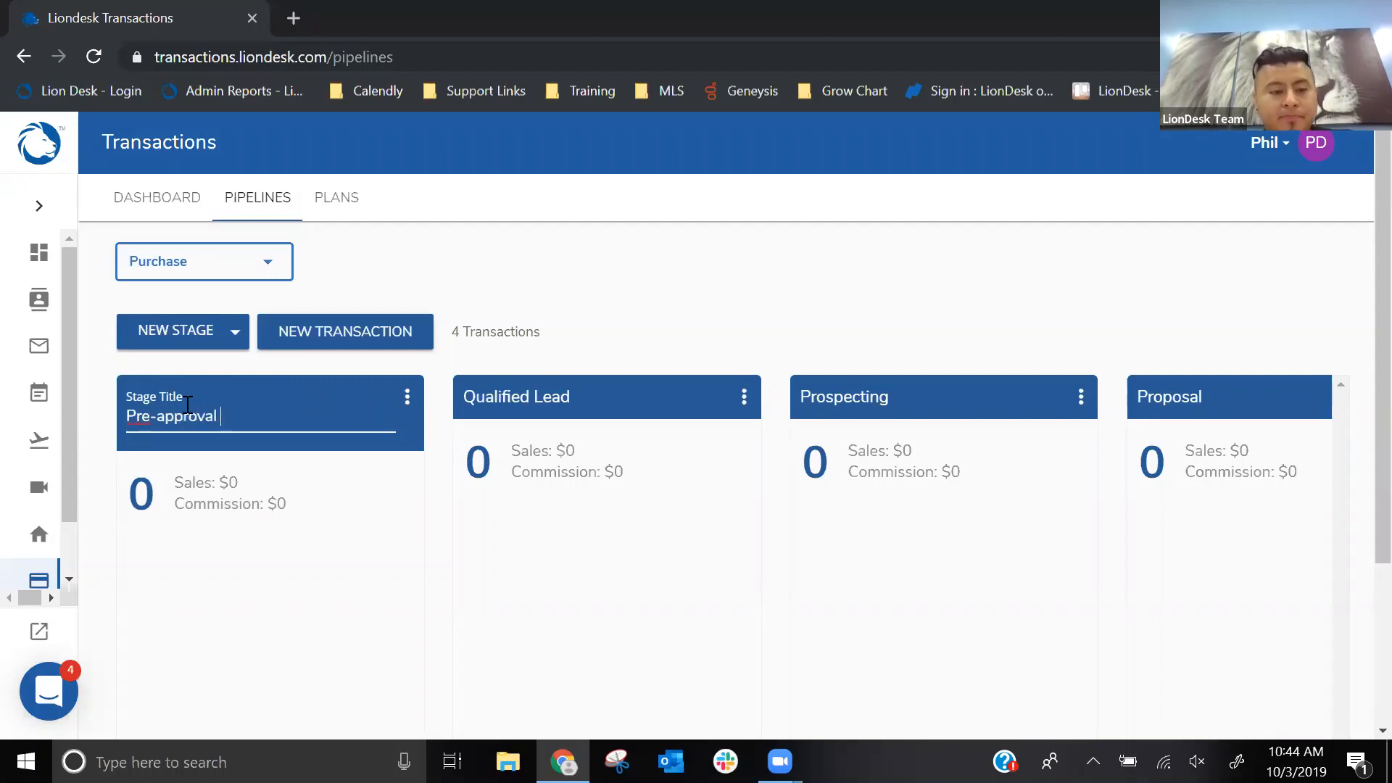
key("Return")
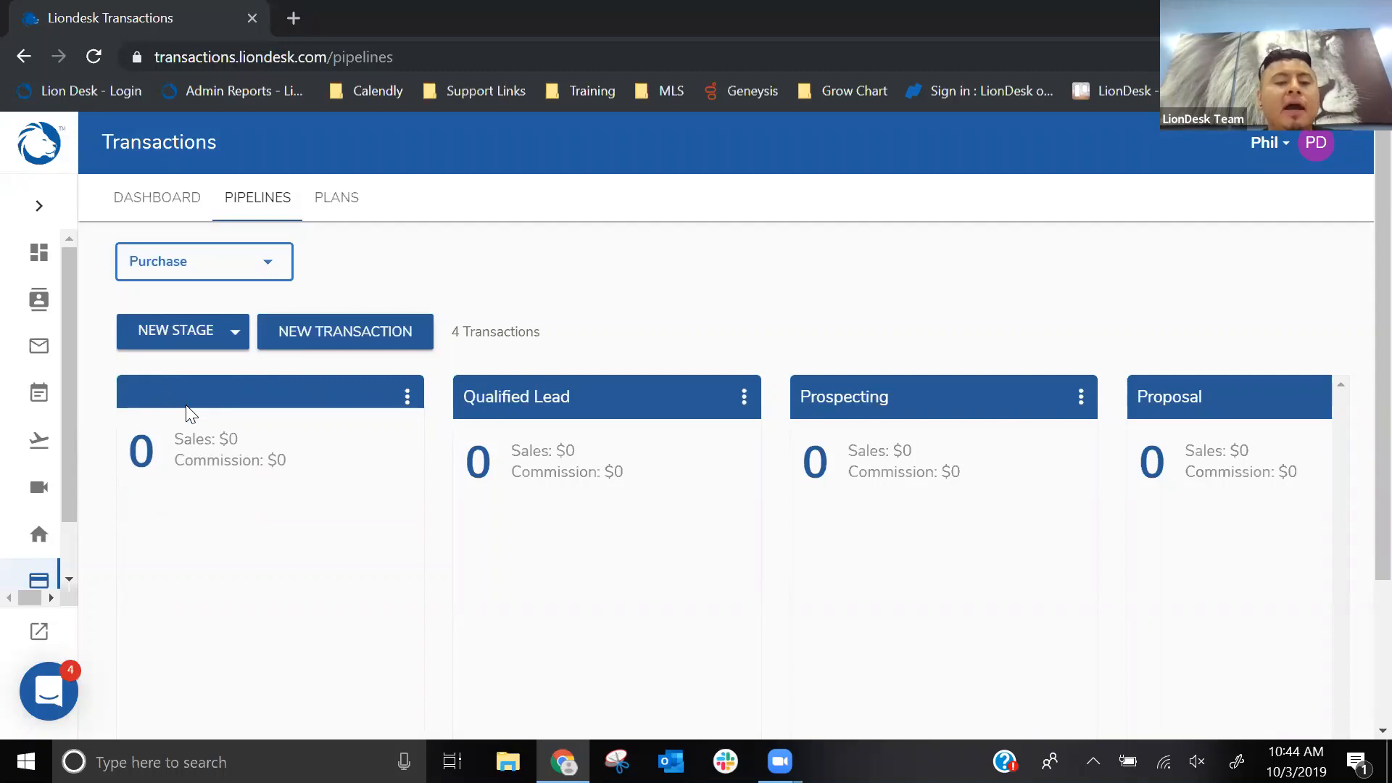
- Look through the Purchase pipeline from the Pre-approval stage to the last transactions listed under Sold
scroll(403, 377, "down", 1)
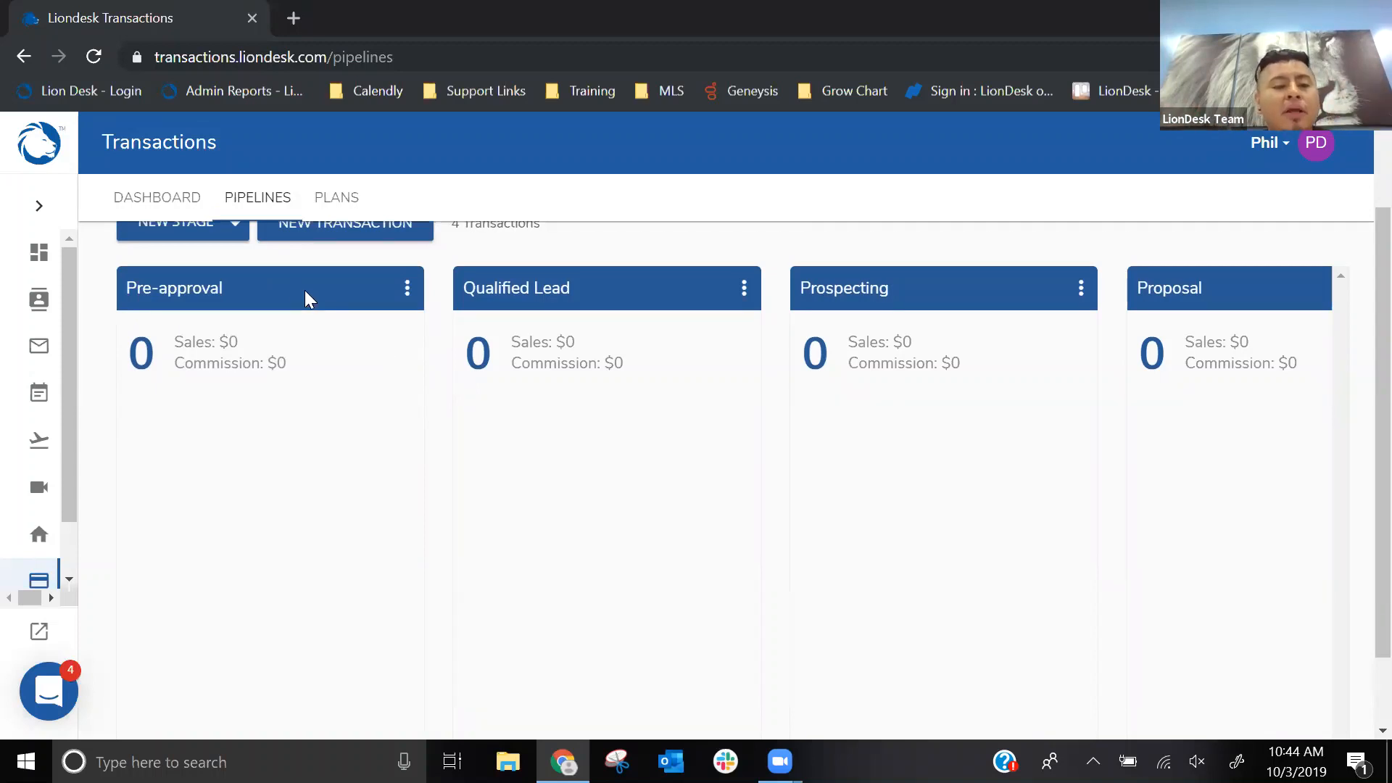
scroll(416, 345, "up", 1)
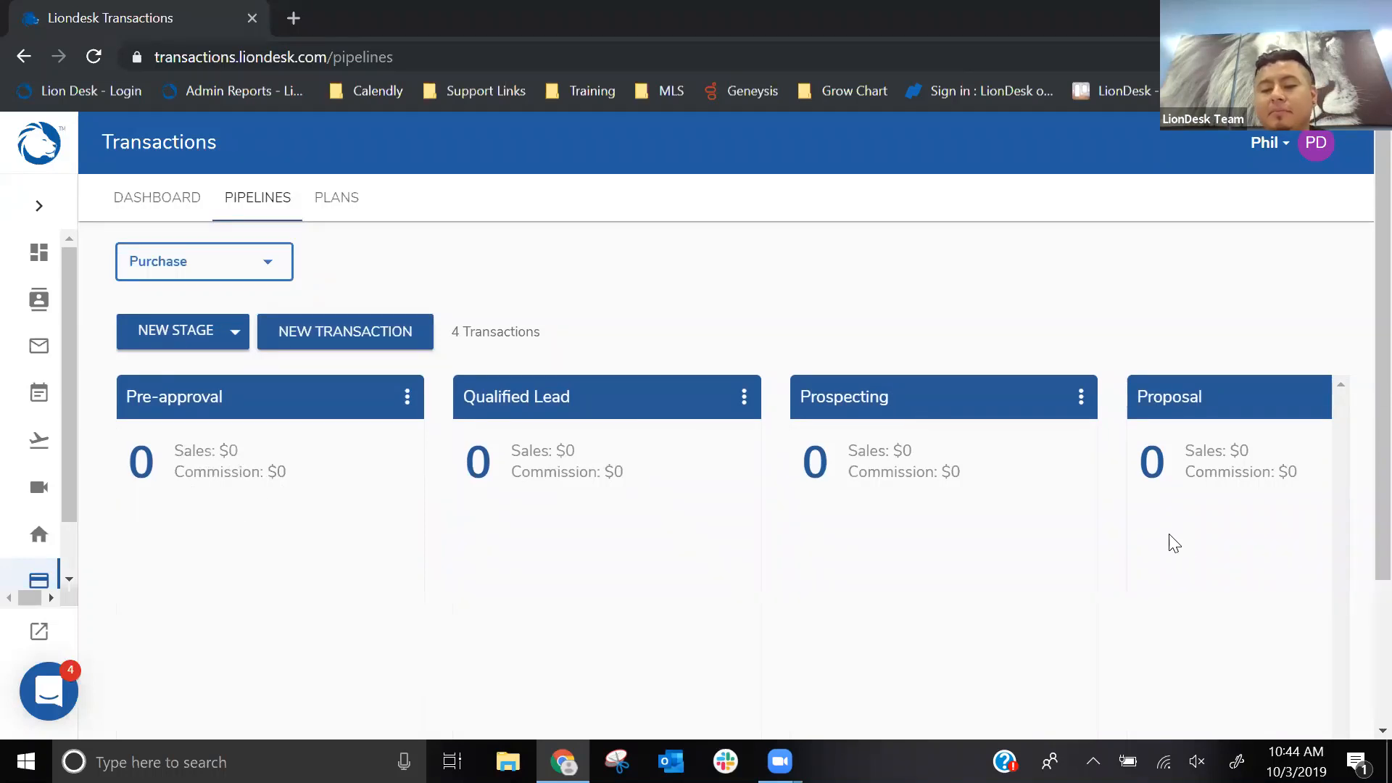
scroll(1163, 544, "down", 2)
scroll(816, 517, "up", 2)
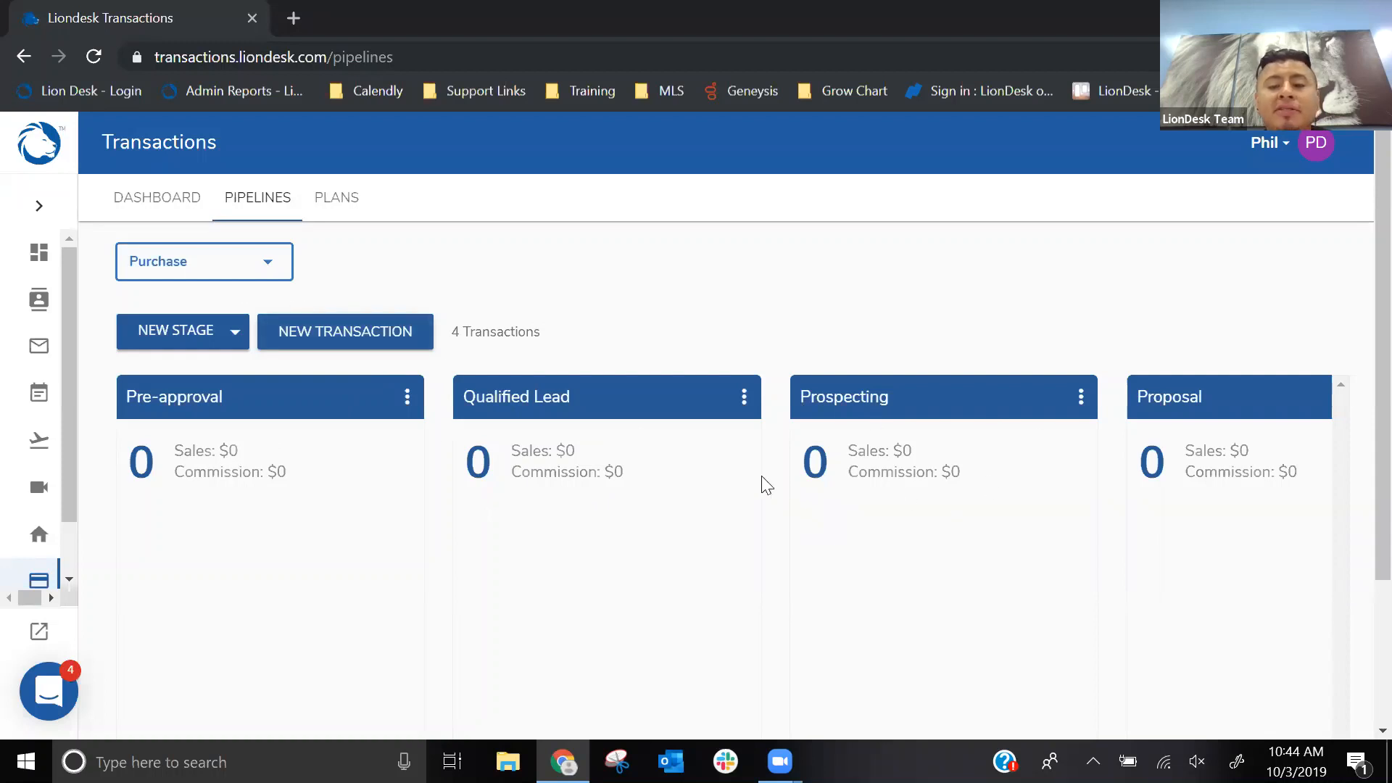
scroll(745, 507, "down", 3)
left_click_drag(548, 701, 1064, 661)
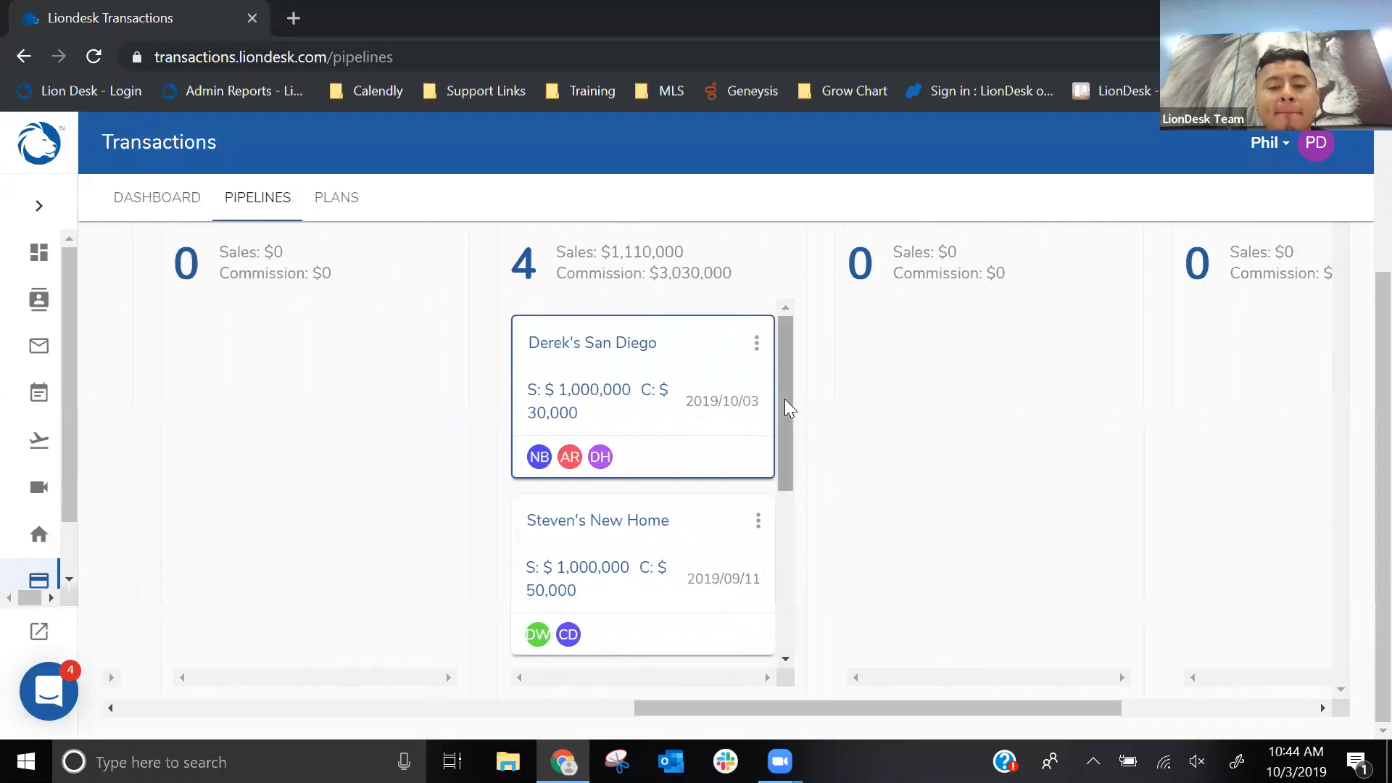
left_click_drag(785, 399, 768, 567)
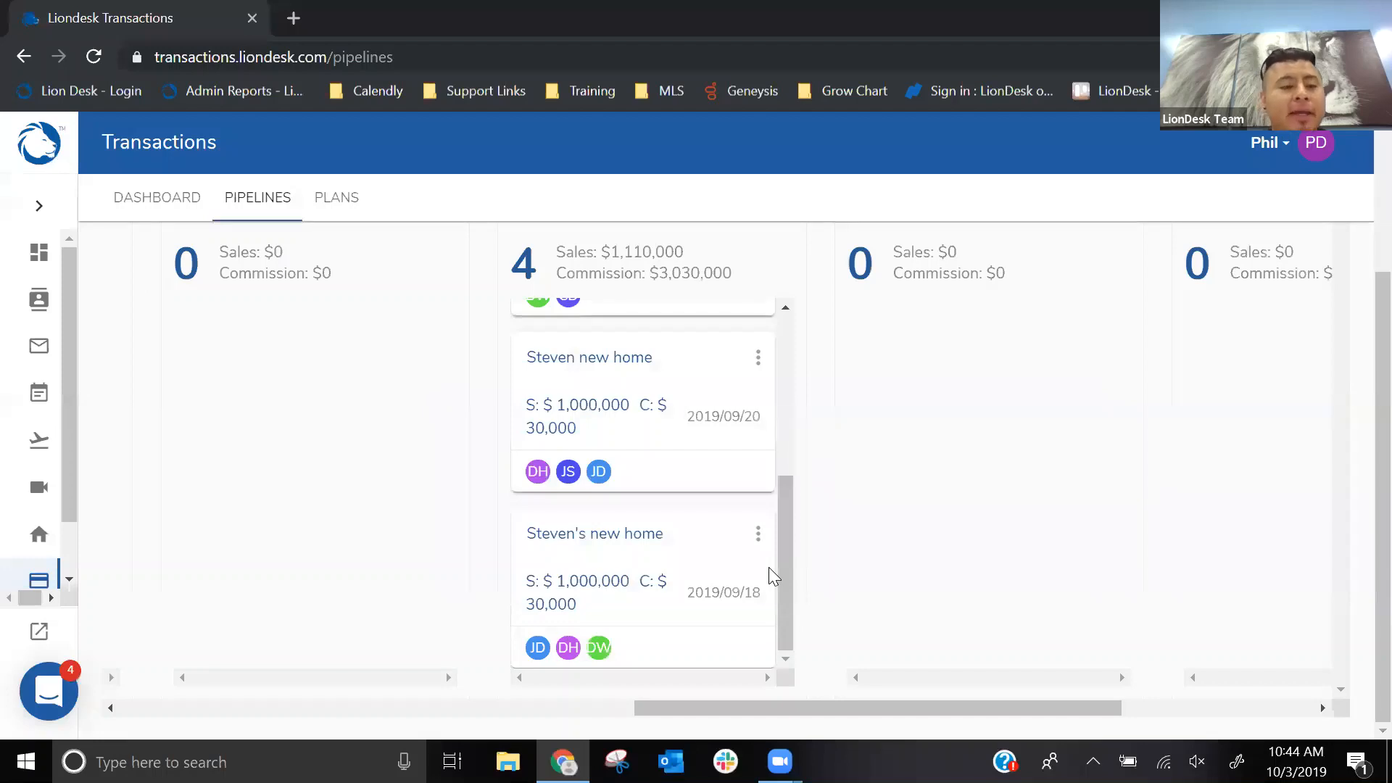
- Return to the Transactions dashboard and review the type and stage of each entry in the transactions table
left_click(134, 206)
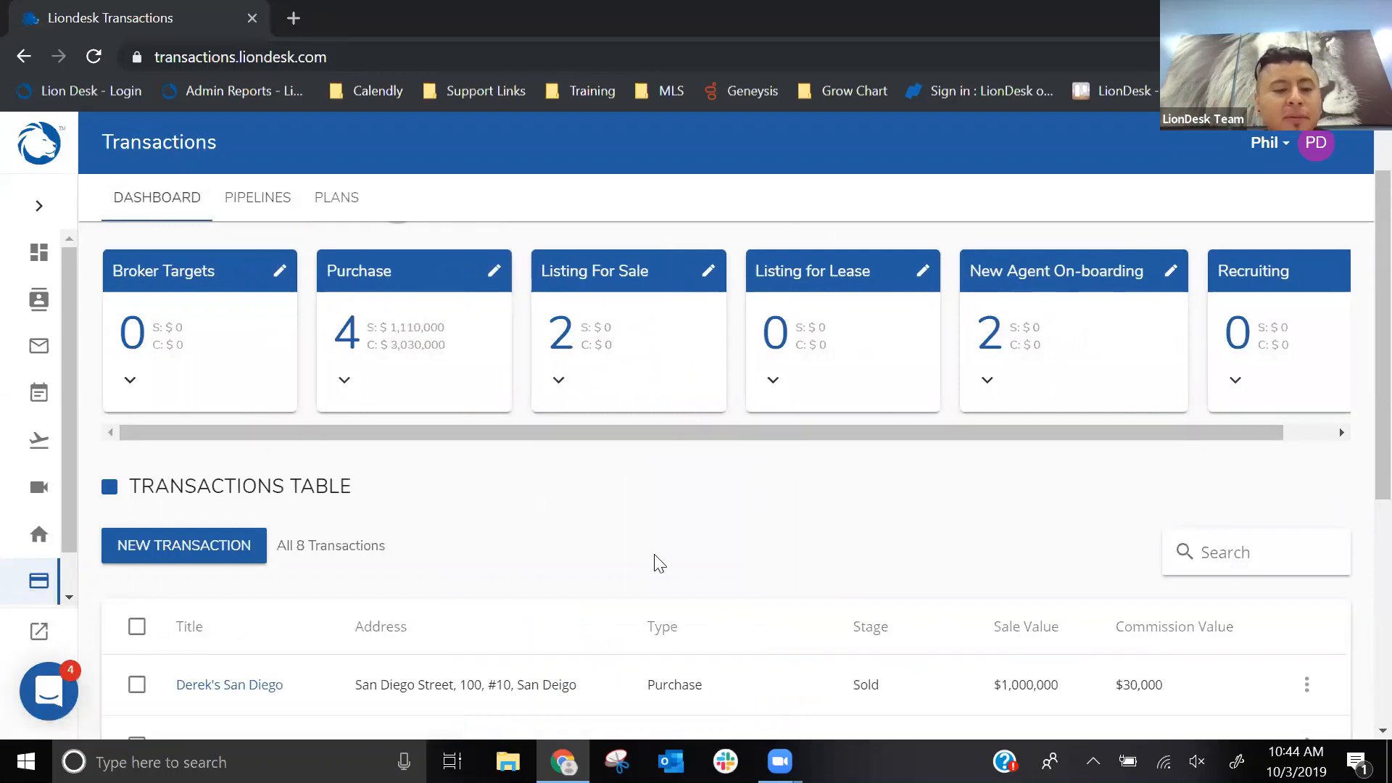
scroll(653, 558, "down", 3)
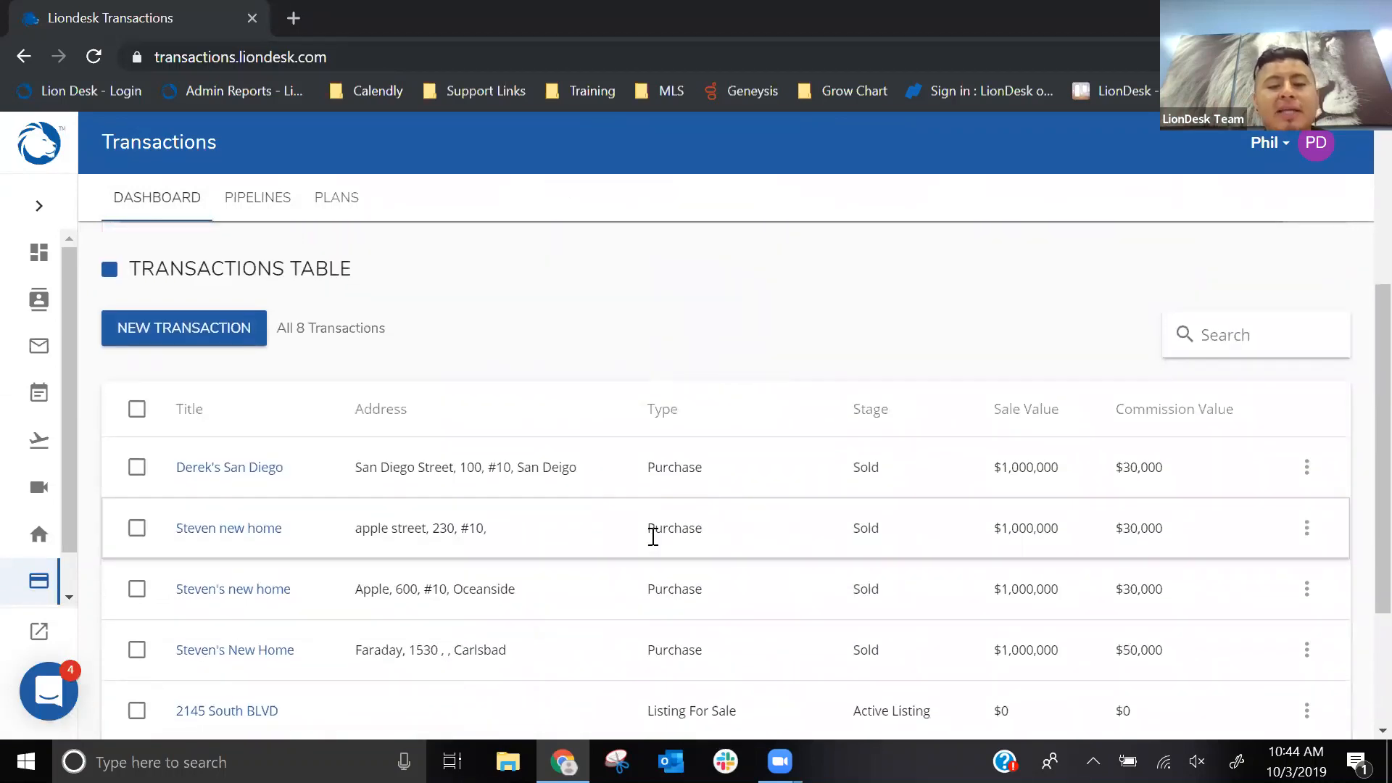
scroll(662, 521, "down", 2)
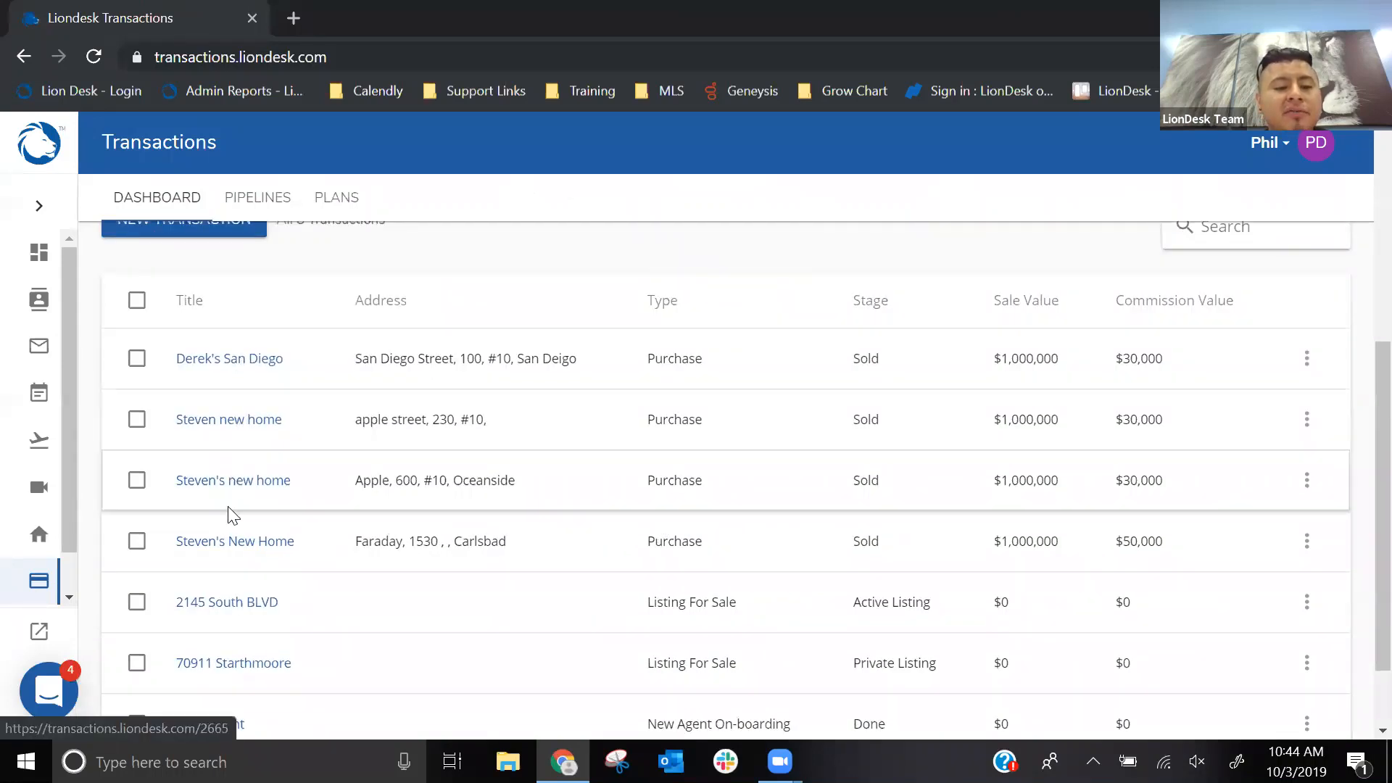
scroll(203, 544, "down", 1)
scroll(275, 493, "up", 2)
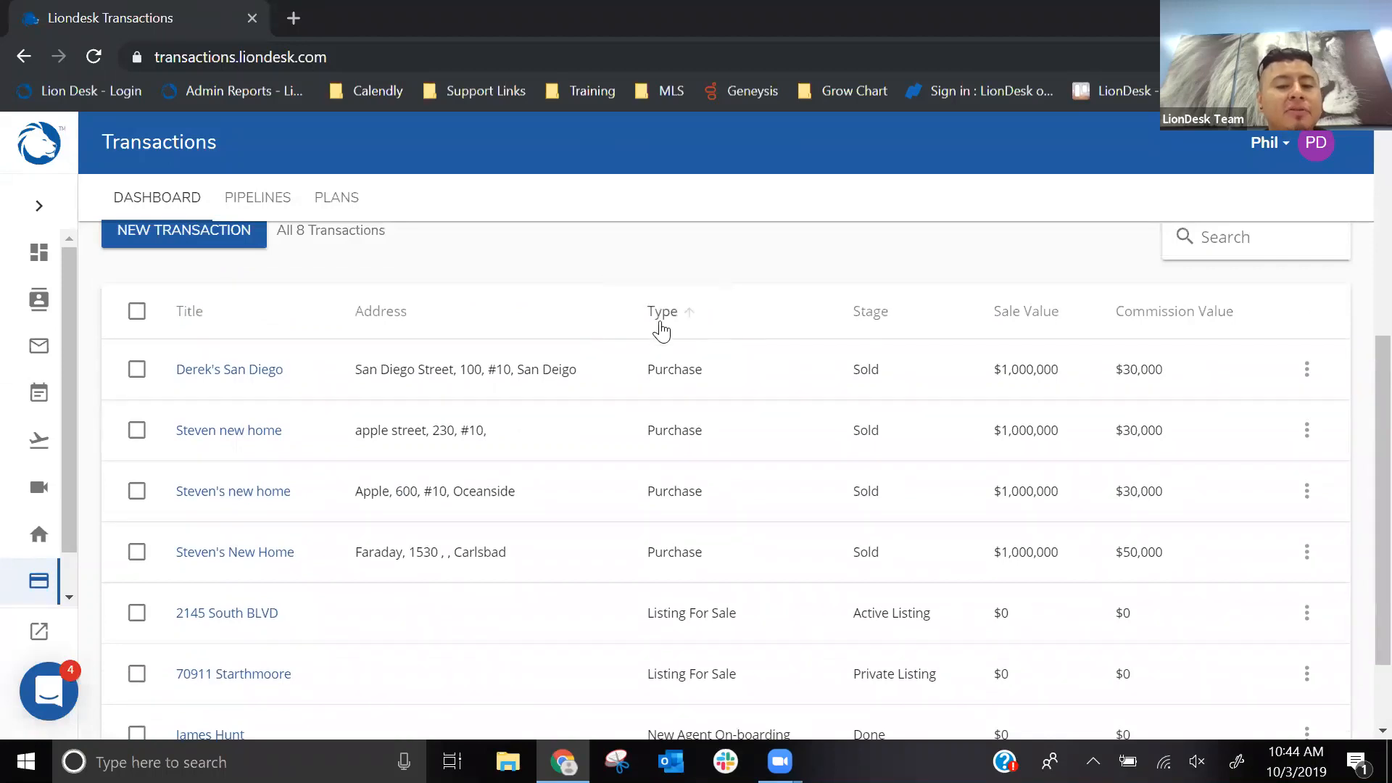
scroll(660, 326, "down", 2)
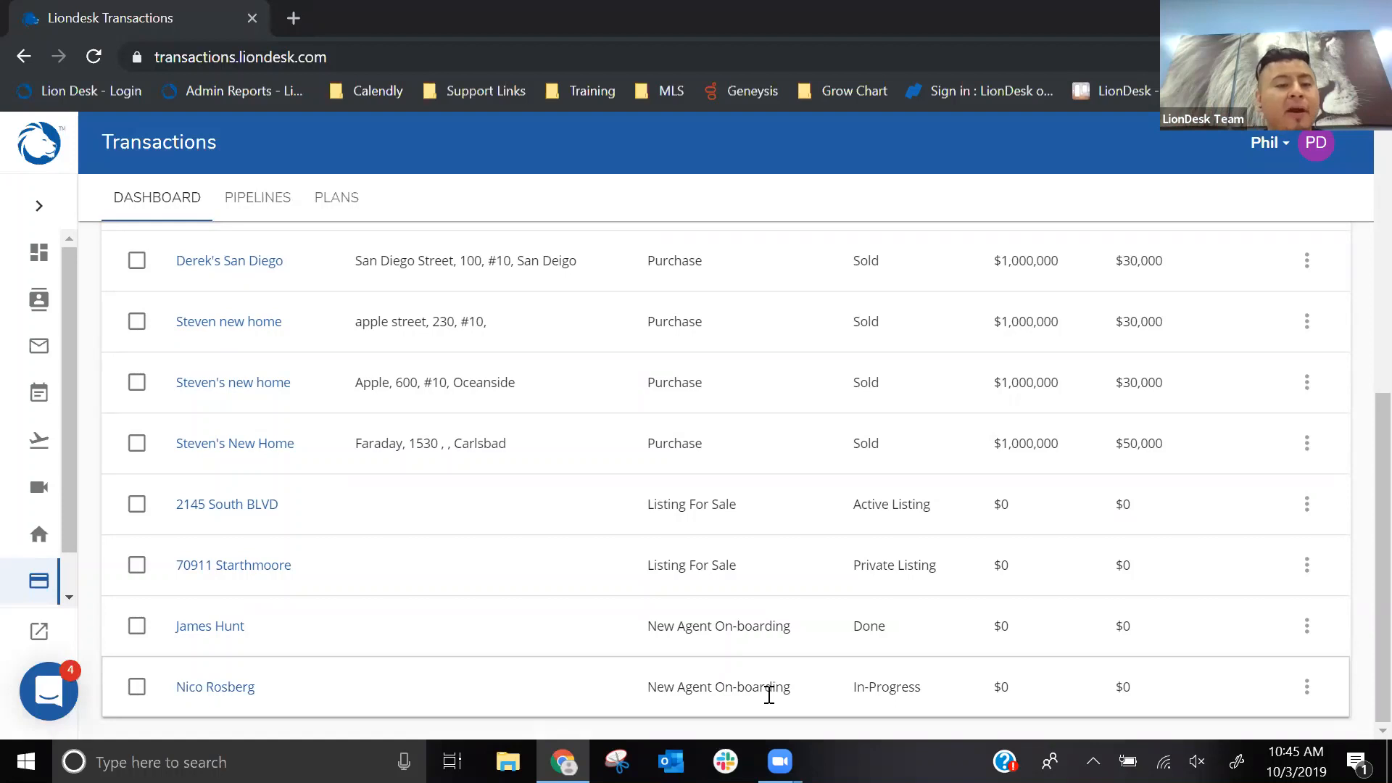
scroll(783, 646, "up", 2)
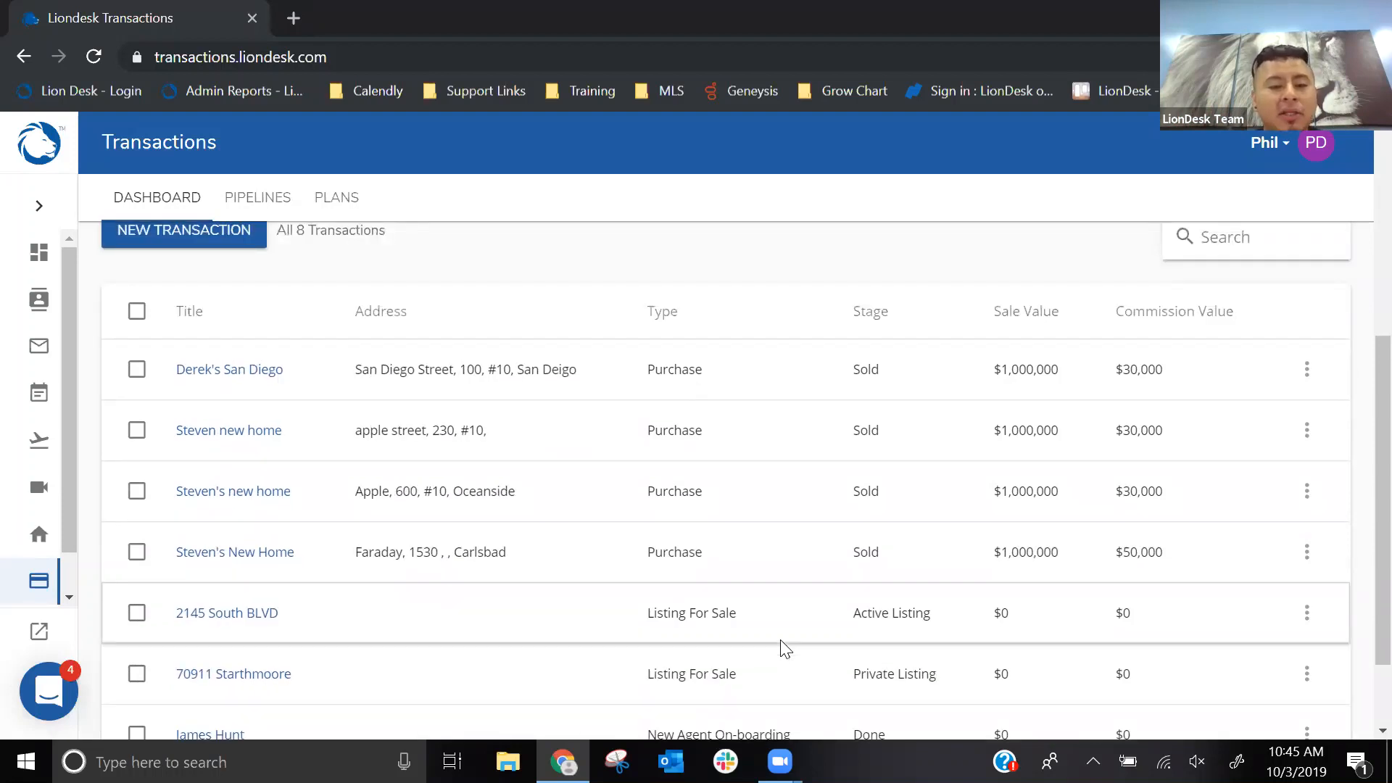
- Open the San Diego transaction, close the calendar reminder, and review the transaction's status, associated contacts and plan actions
left_click(237, 384)
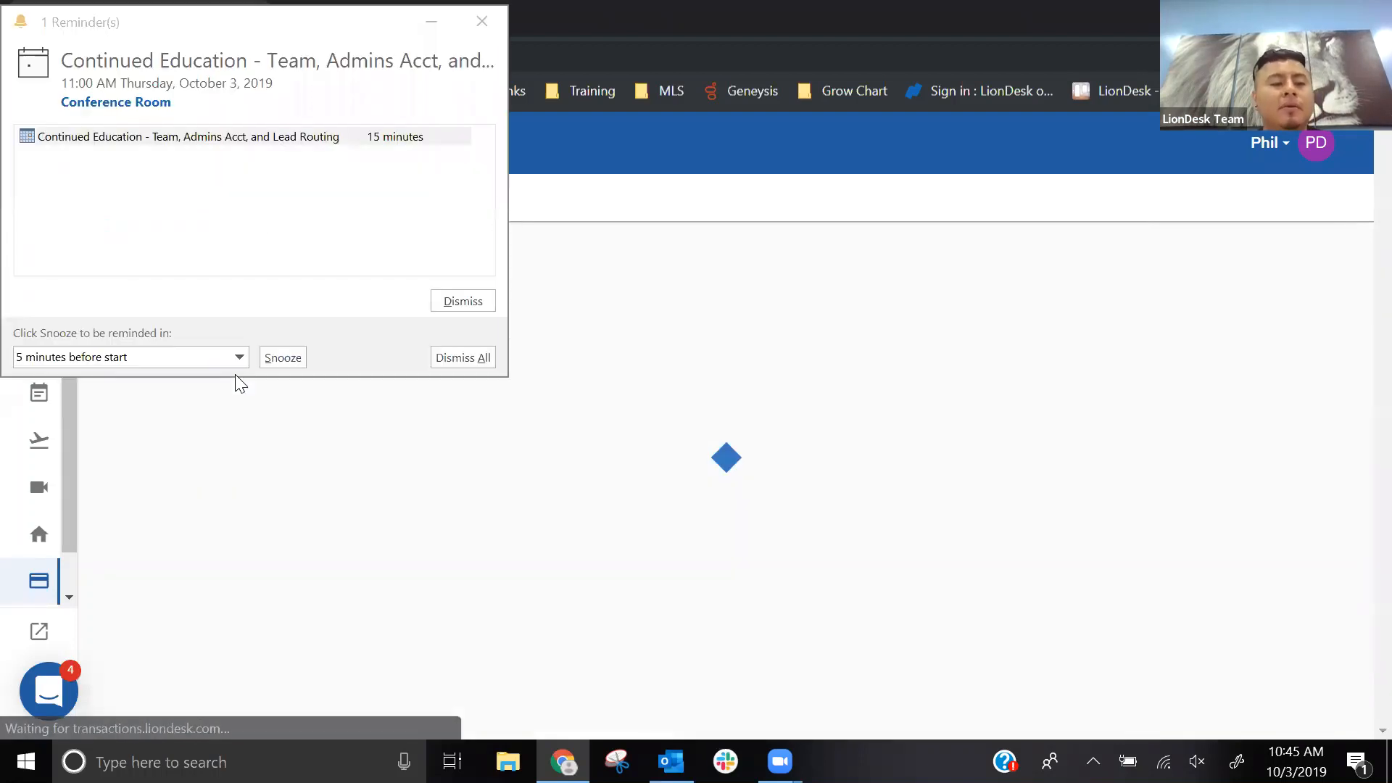
left_click(483, 23)
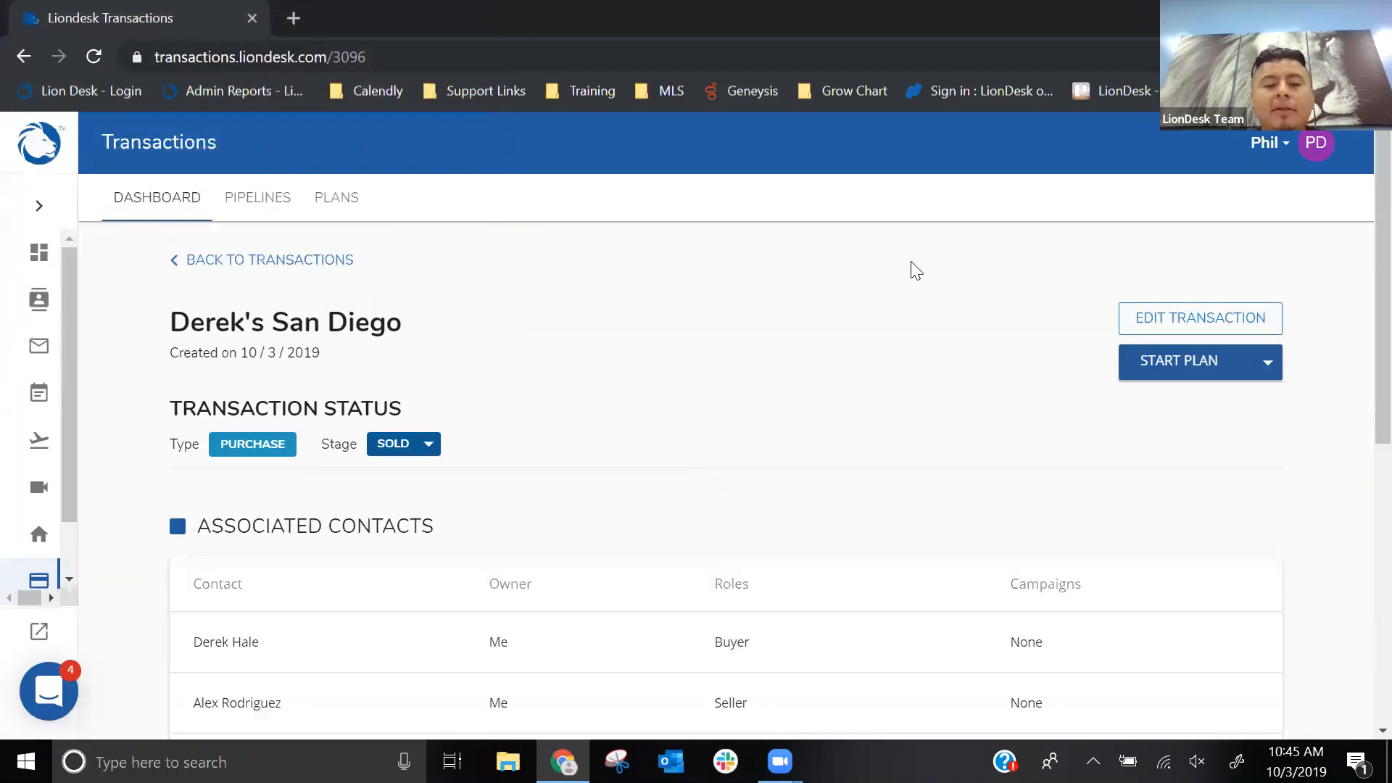
scroll(915, 270, "down", 2)
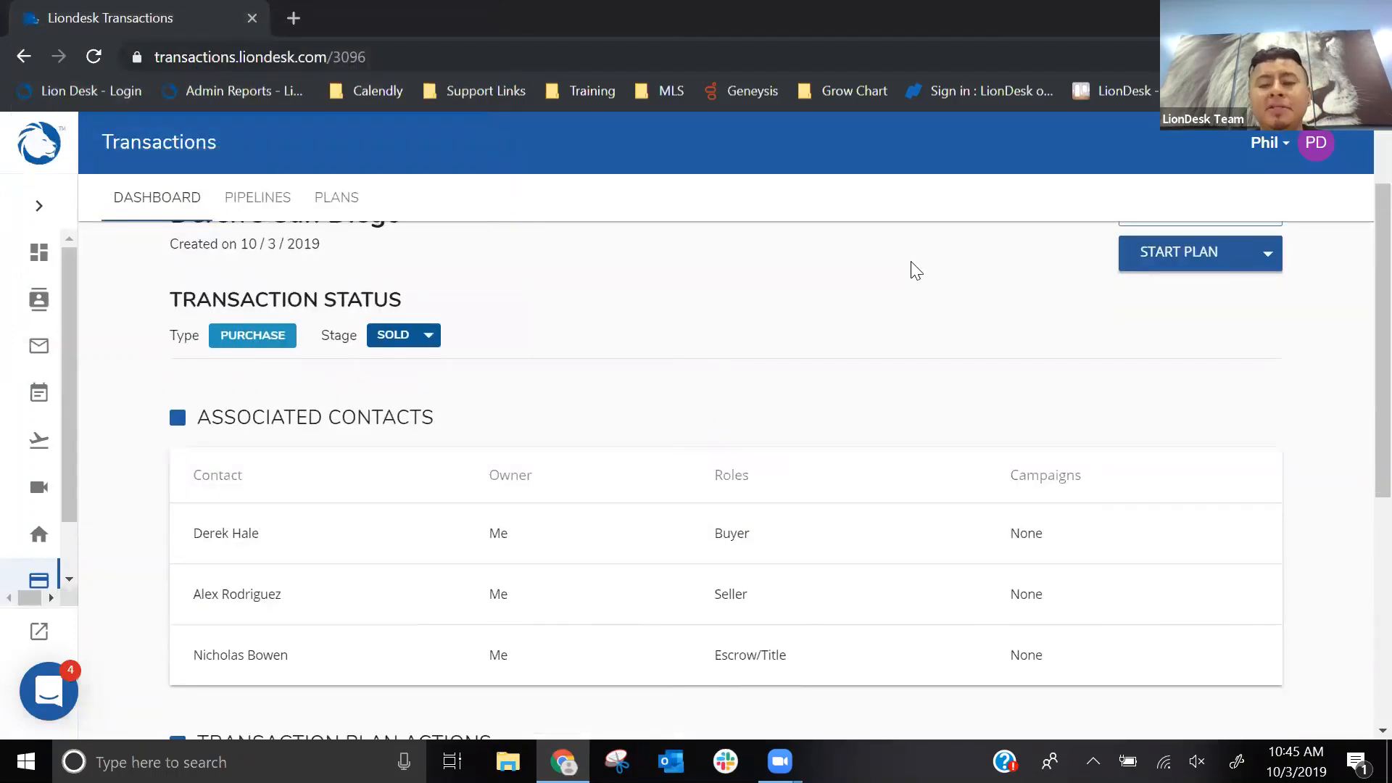
scroll(903, 260, "up", 2)
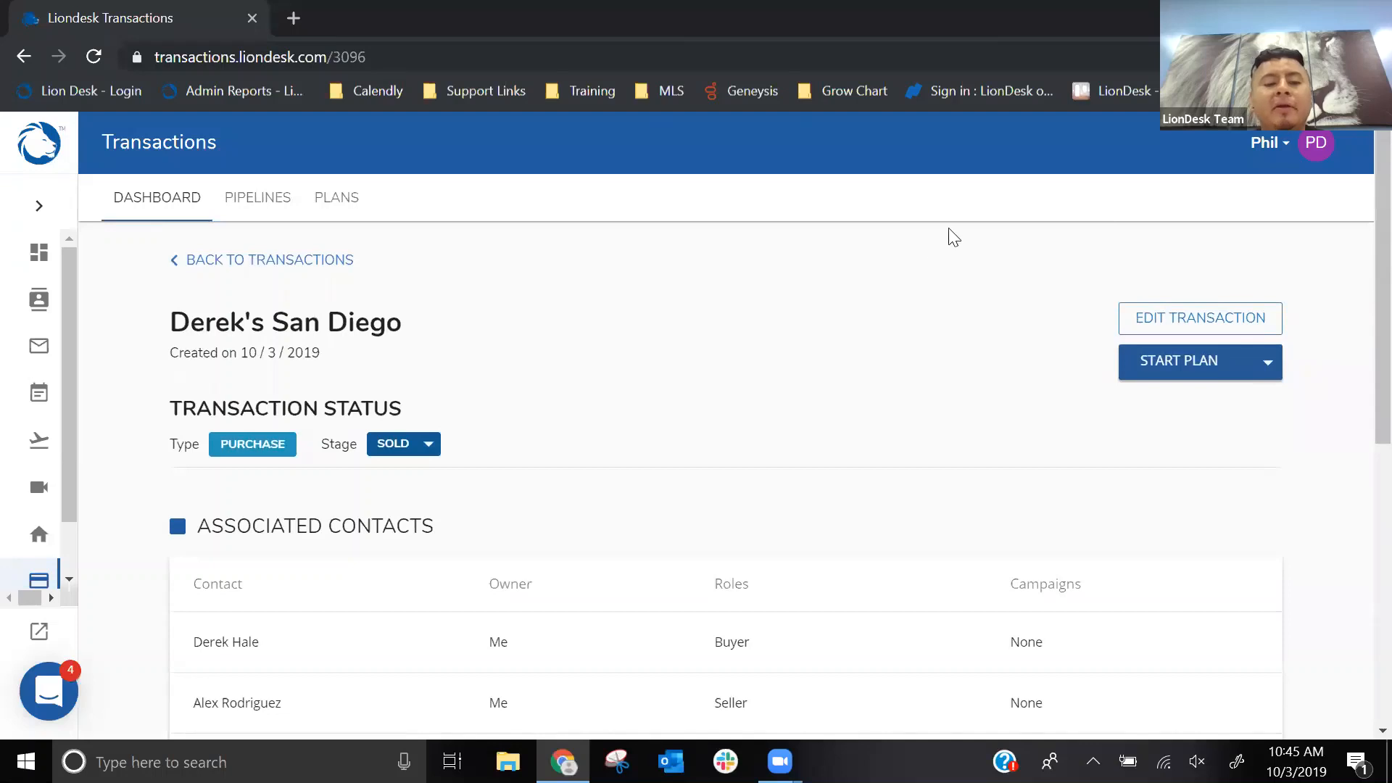
scroll(891, 299, "down", 2)
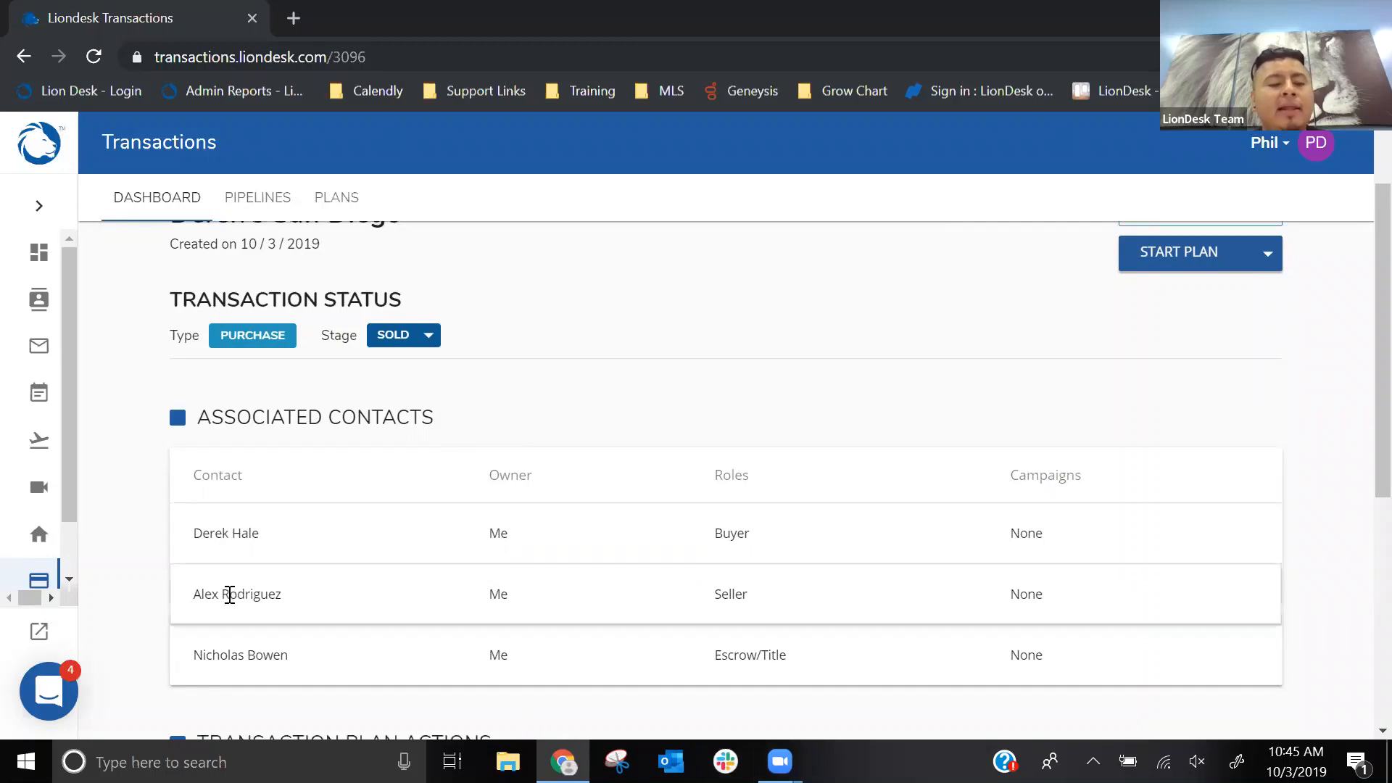
scroll(280, 584, "down", 2)
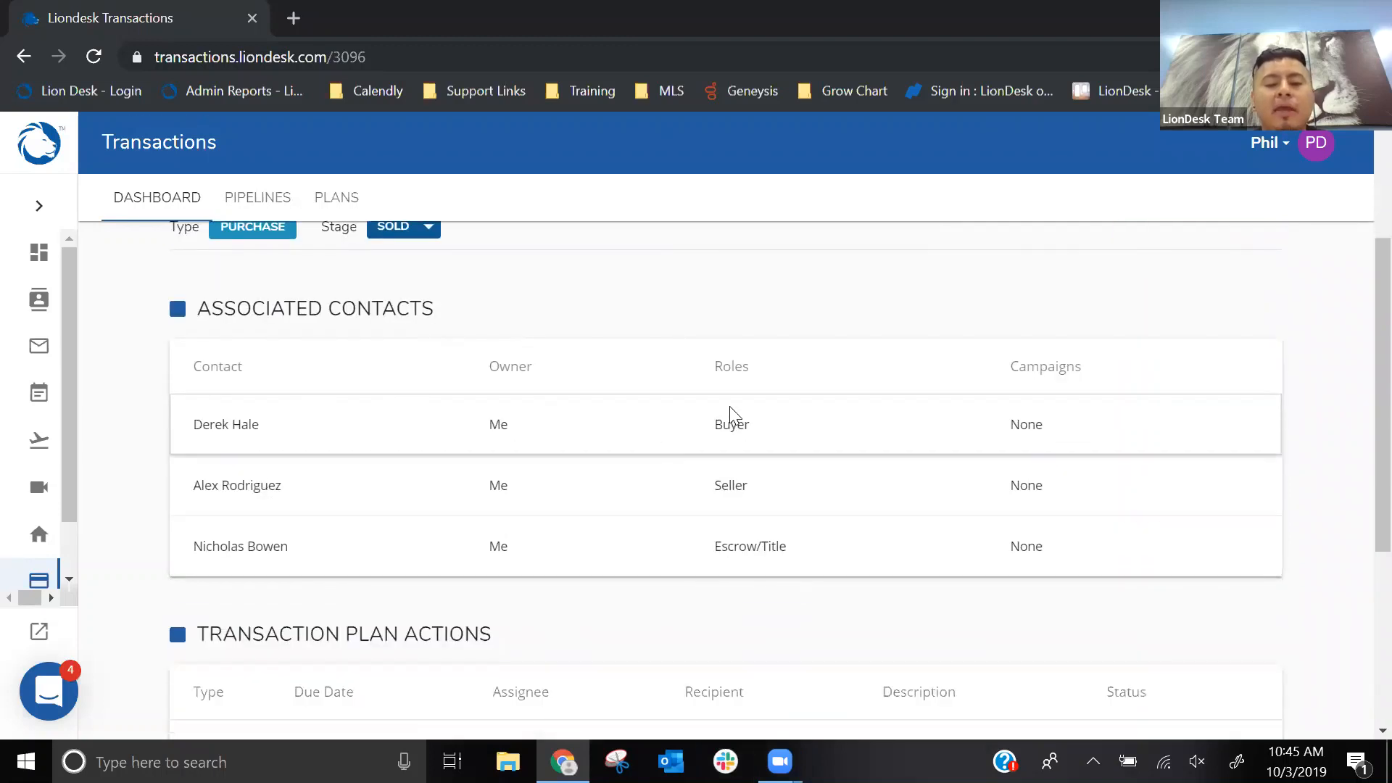
scroll(618, 419, "down", 2)
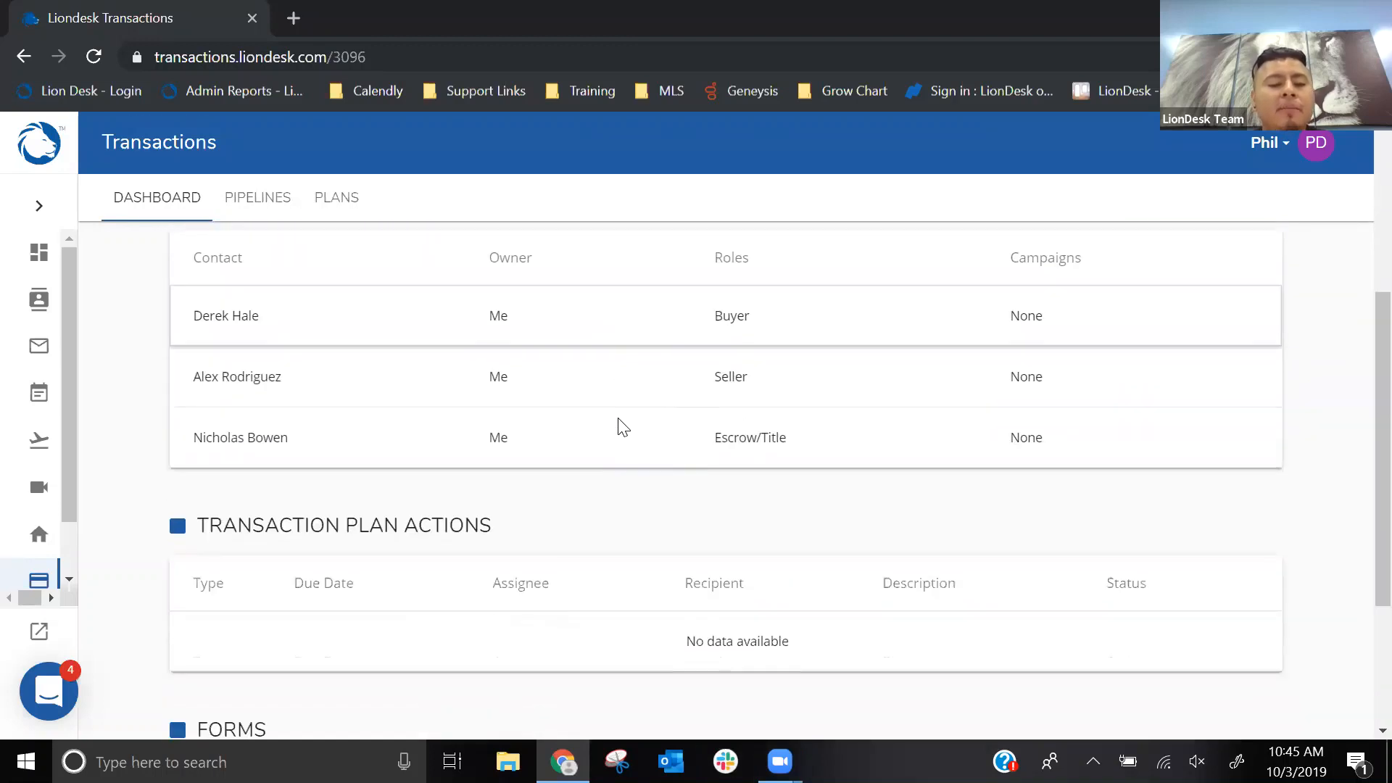
scroll(519, 572, "down", 1)
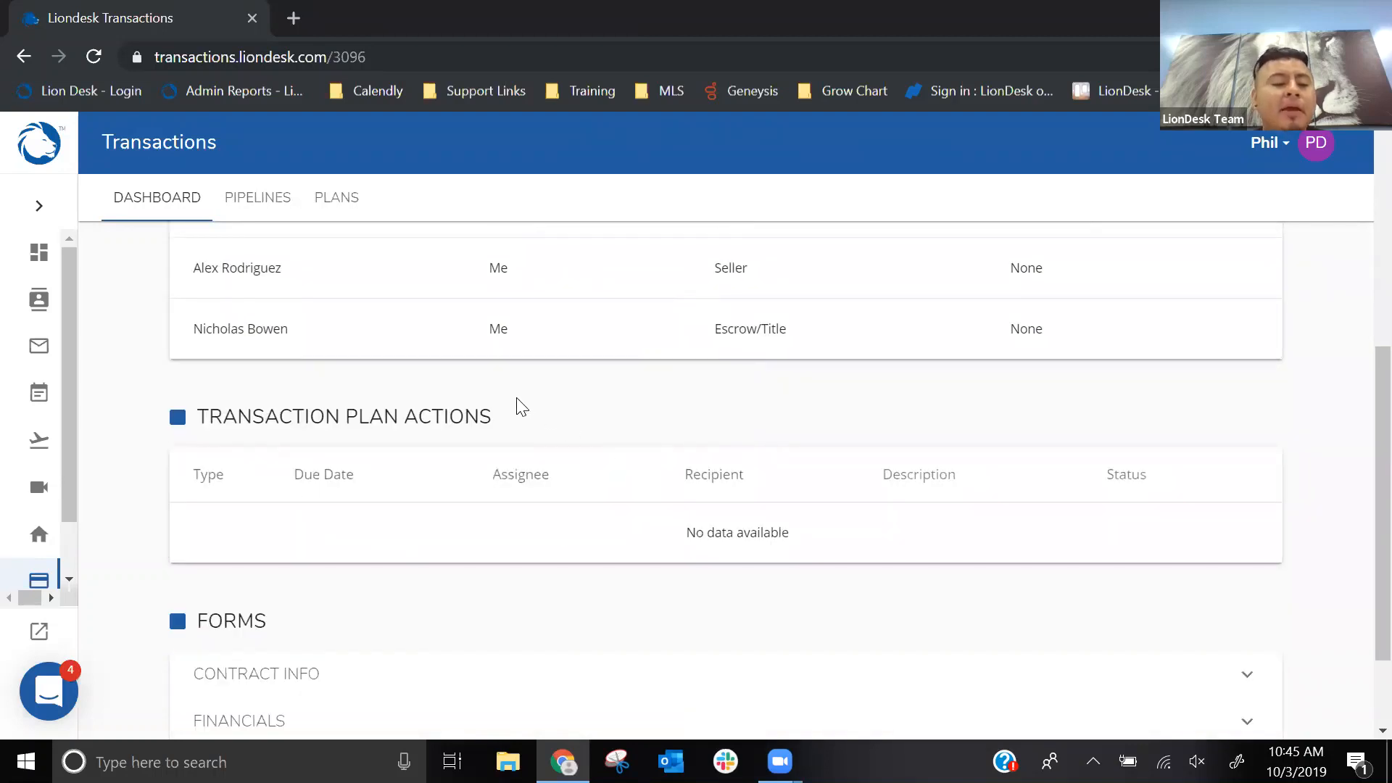
scroll(519, 403, "down", 2)
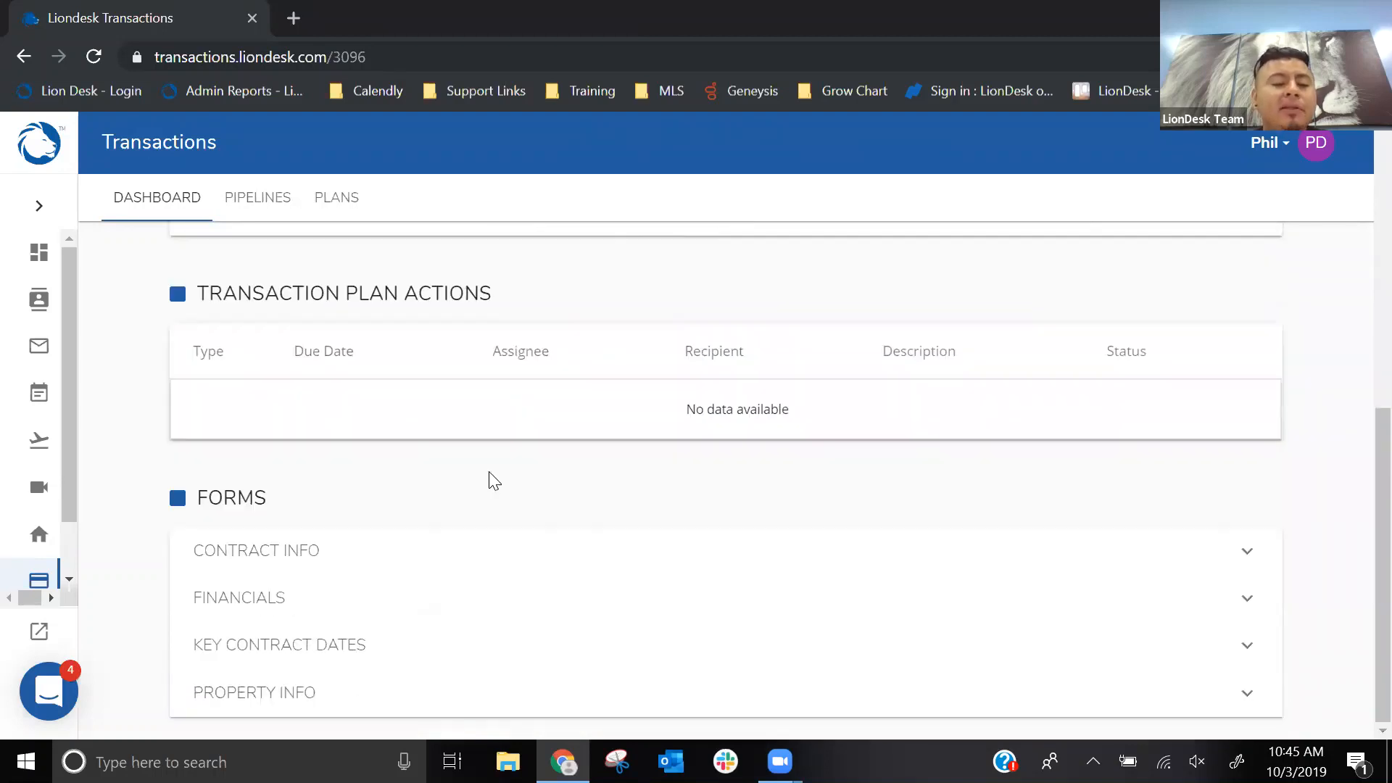
- Expand the Contract Info, Financials and Key Contract Dates forms of the San Diego transaction to review their details
left_click(286, 557)
scroll(356, 529, "down", 1)
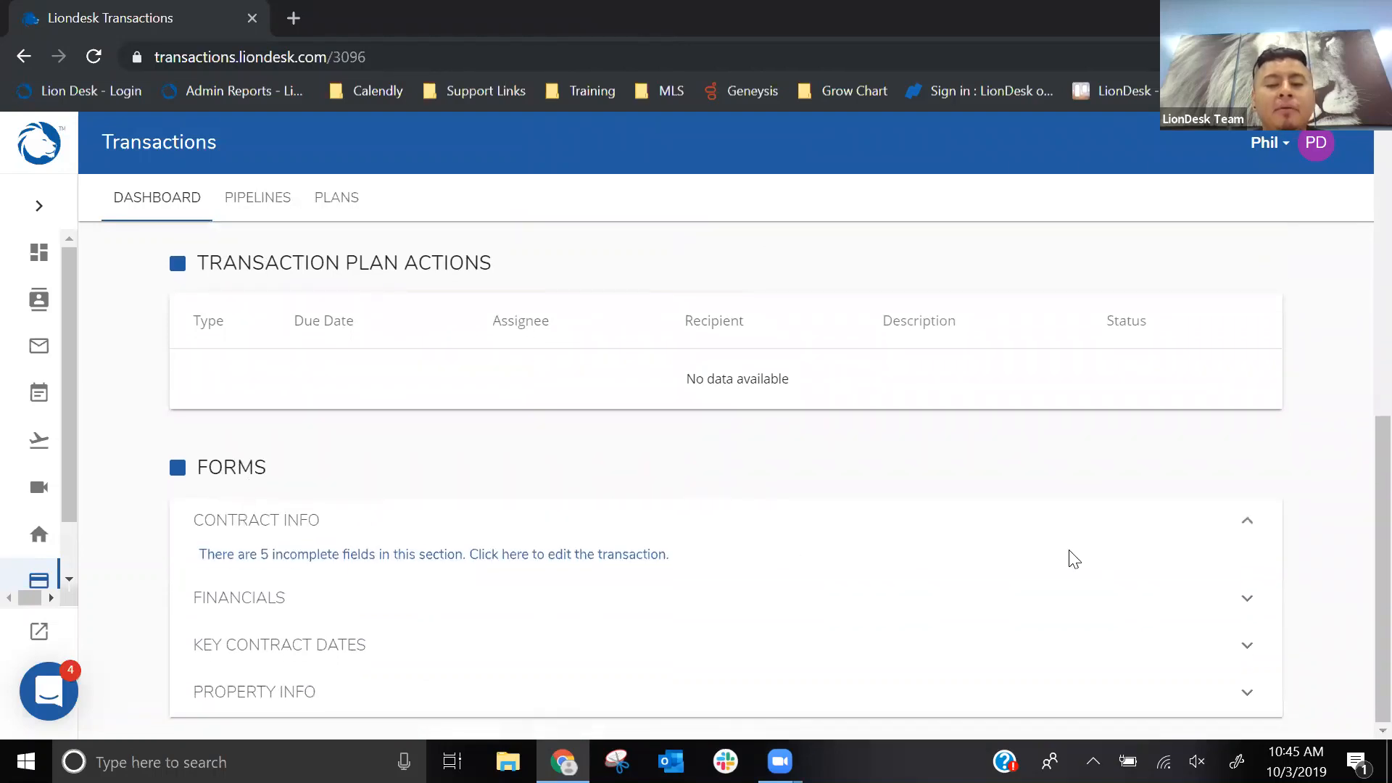
left_click(1246, 598)
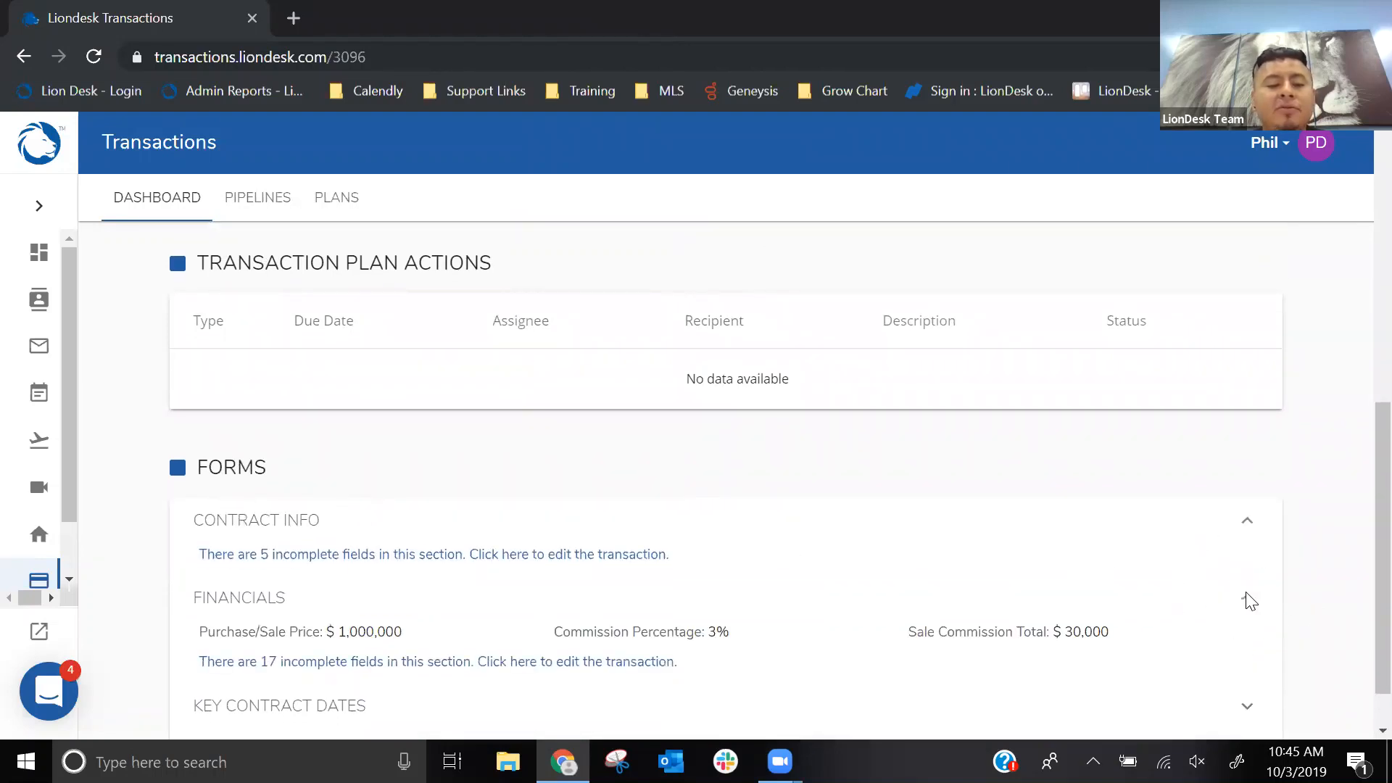
scroll(1146, 485, "down", 1)
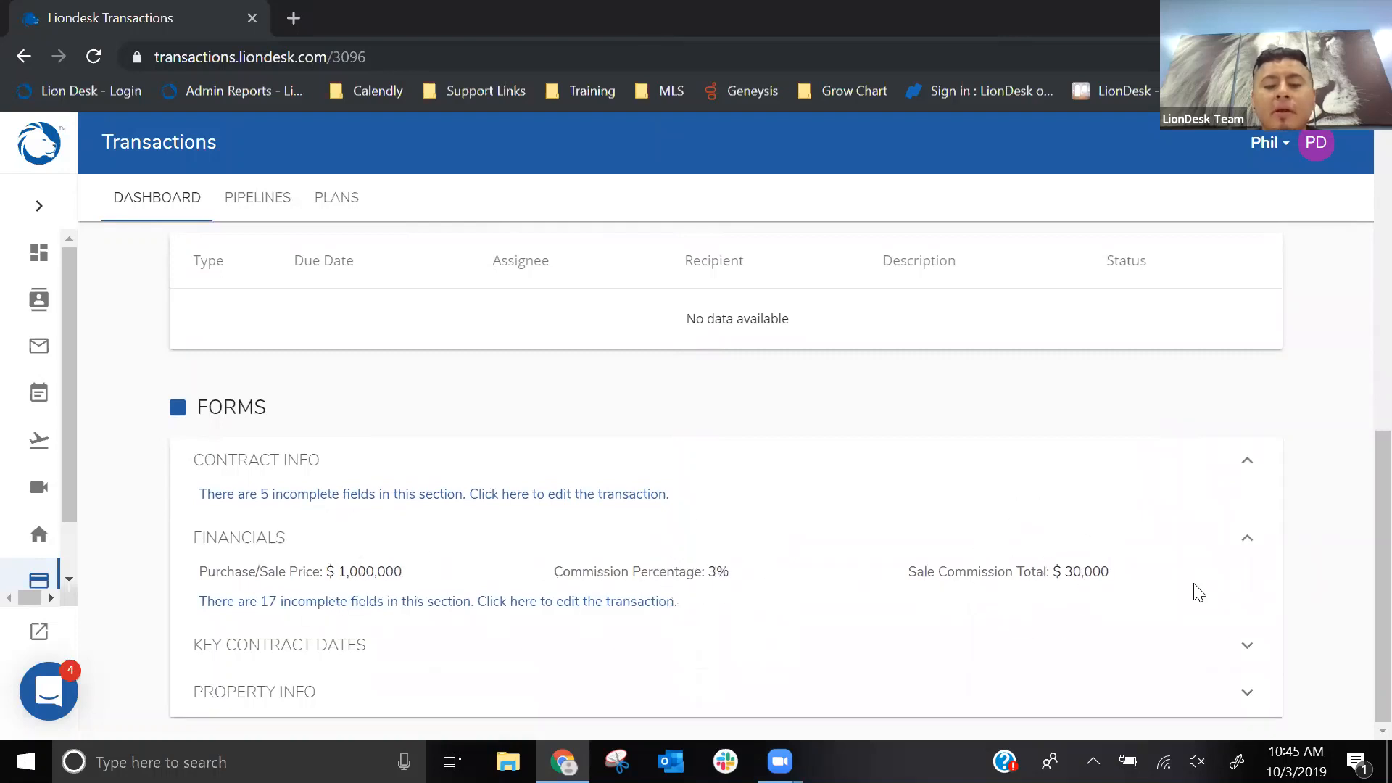
left_click(1248, 646)
scroll(834, 550, "down", 1)
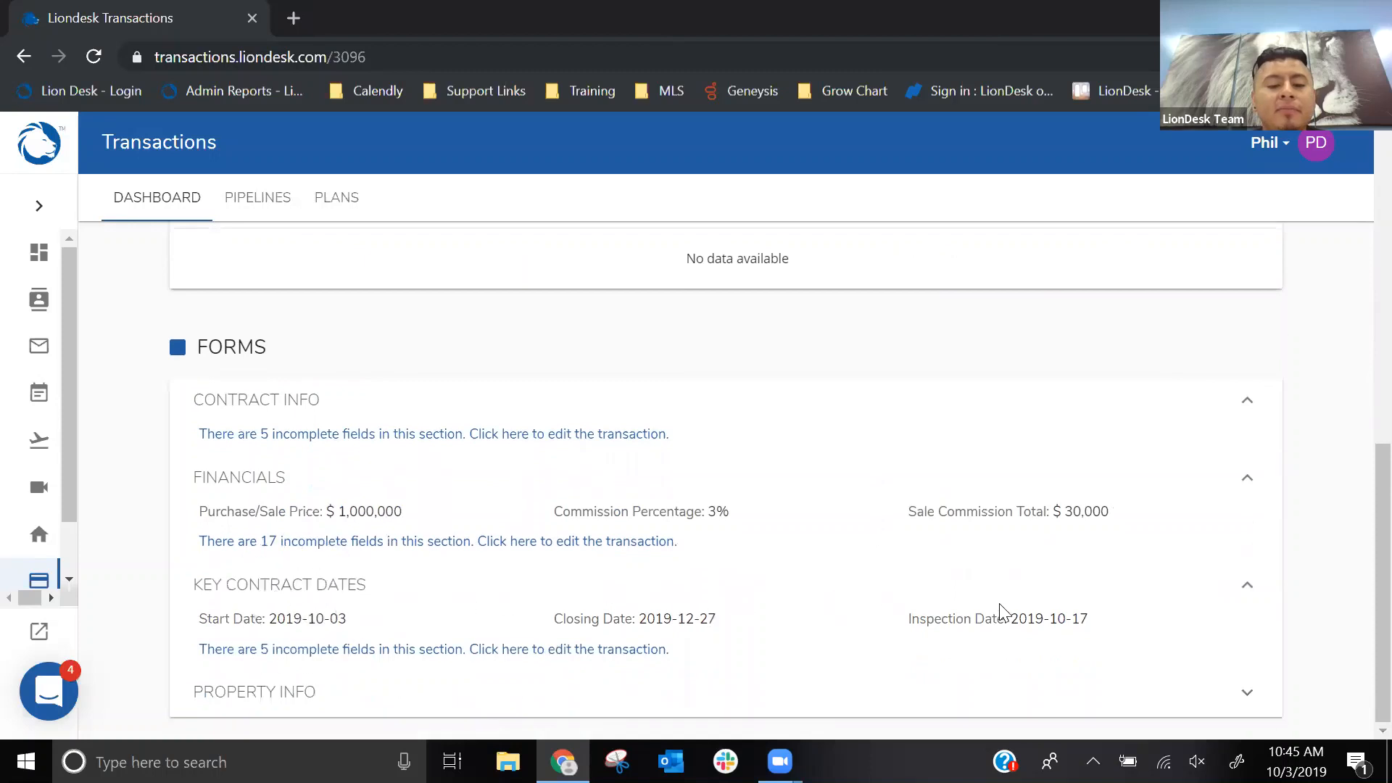
- Expand the San Diego transaction's Property Info form to review it, and open the transaction for editing
left_click(1244, 692)
scroll(580, 603, "down", 2)
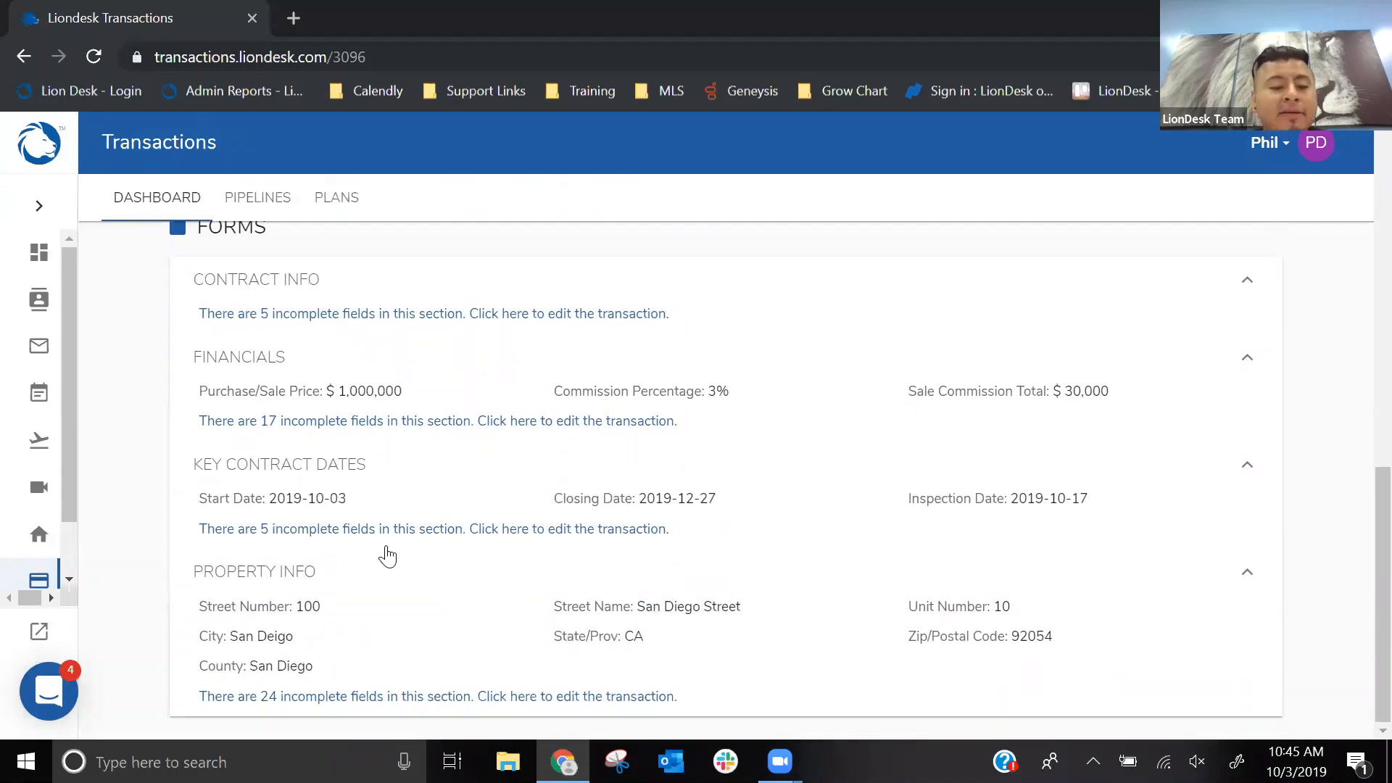
left_click(322, 535)
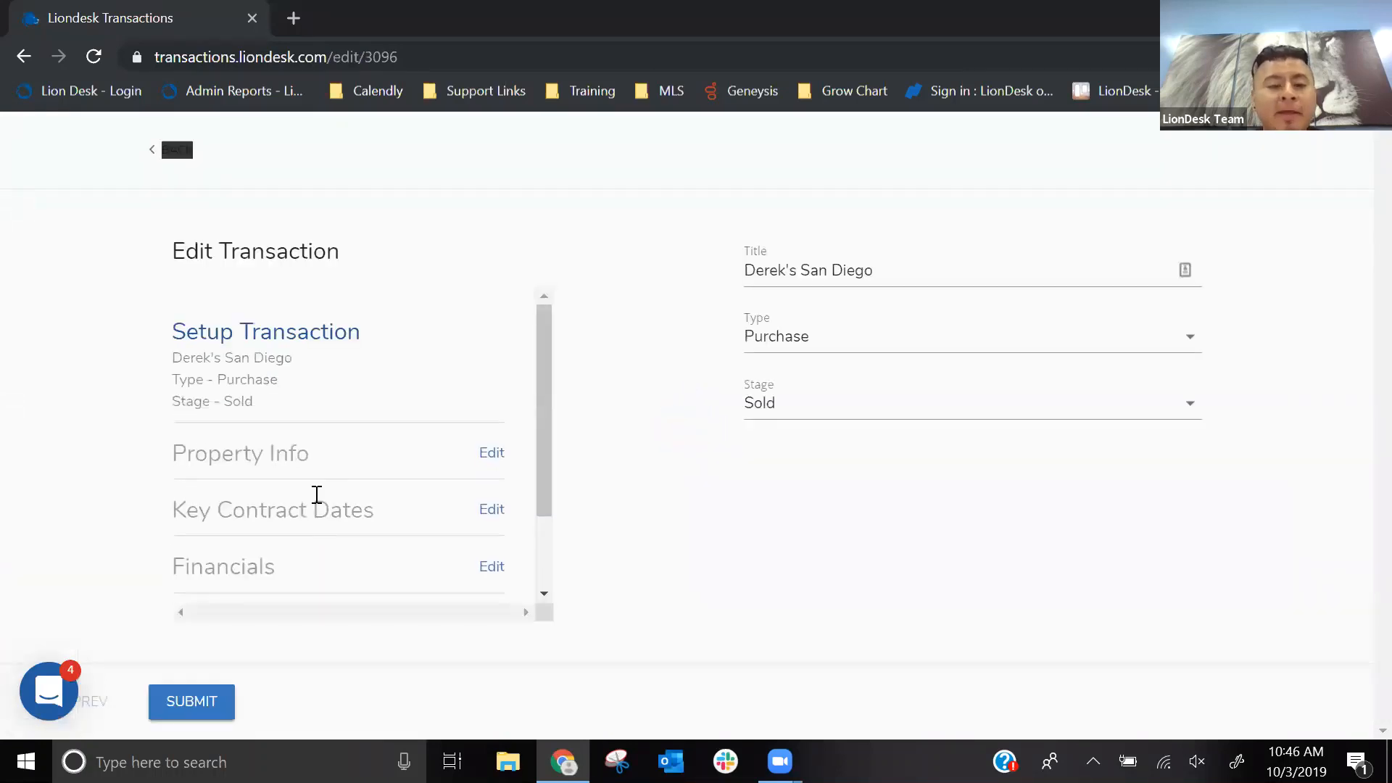
- Open the Key Contract Dates for editing, view the Start Date calendar without changing the date, and submit the transaction
scroll(274, 408, "down", 2)
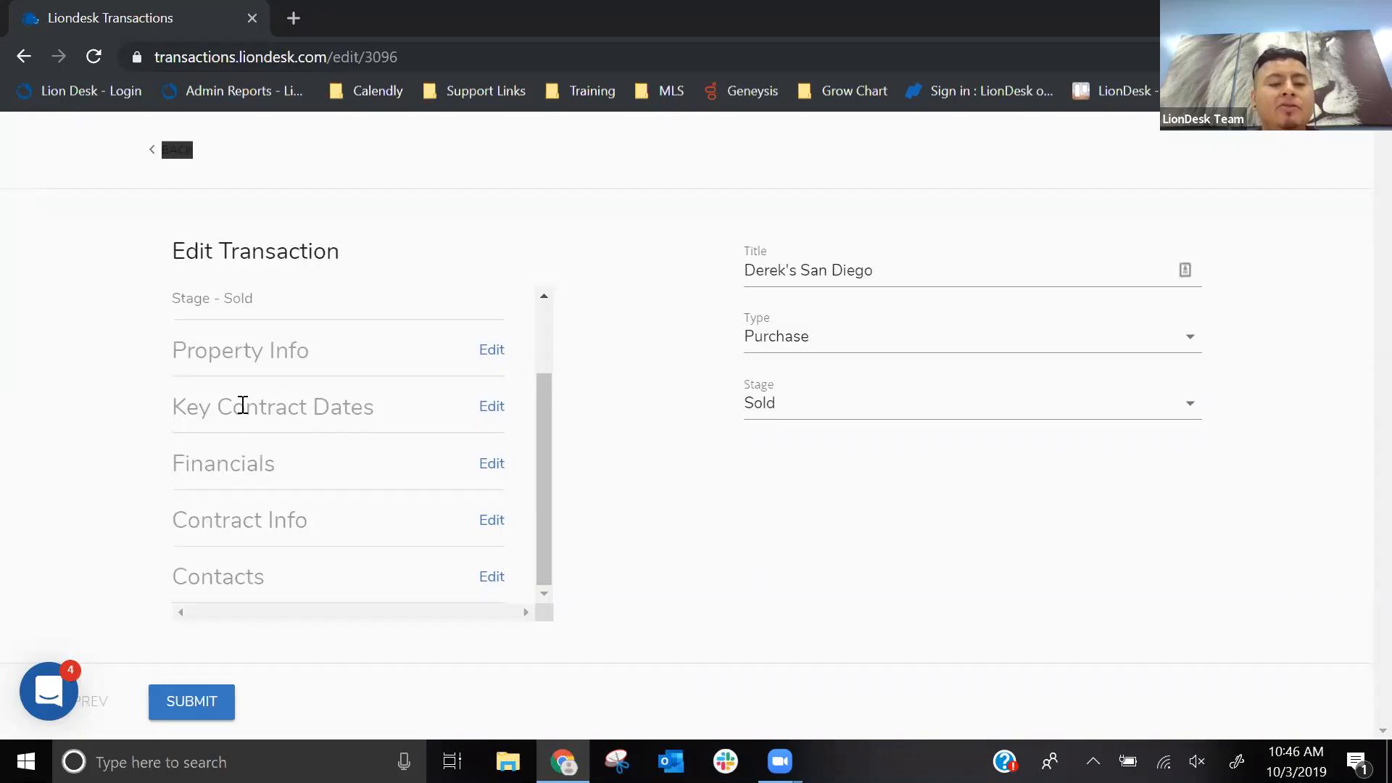
left_click(491, 407)
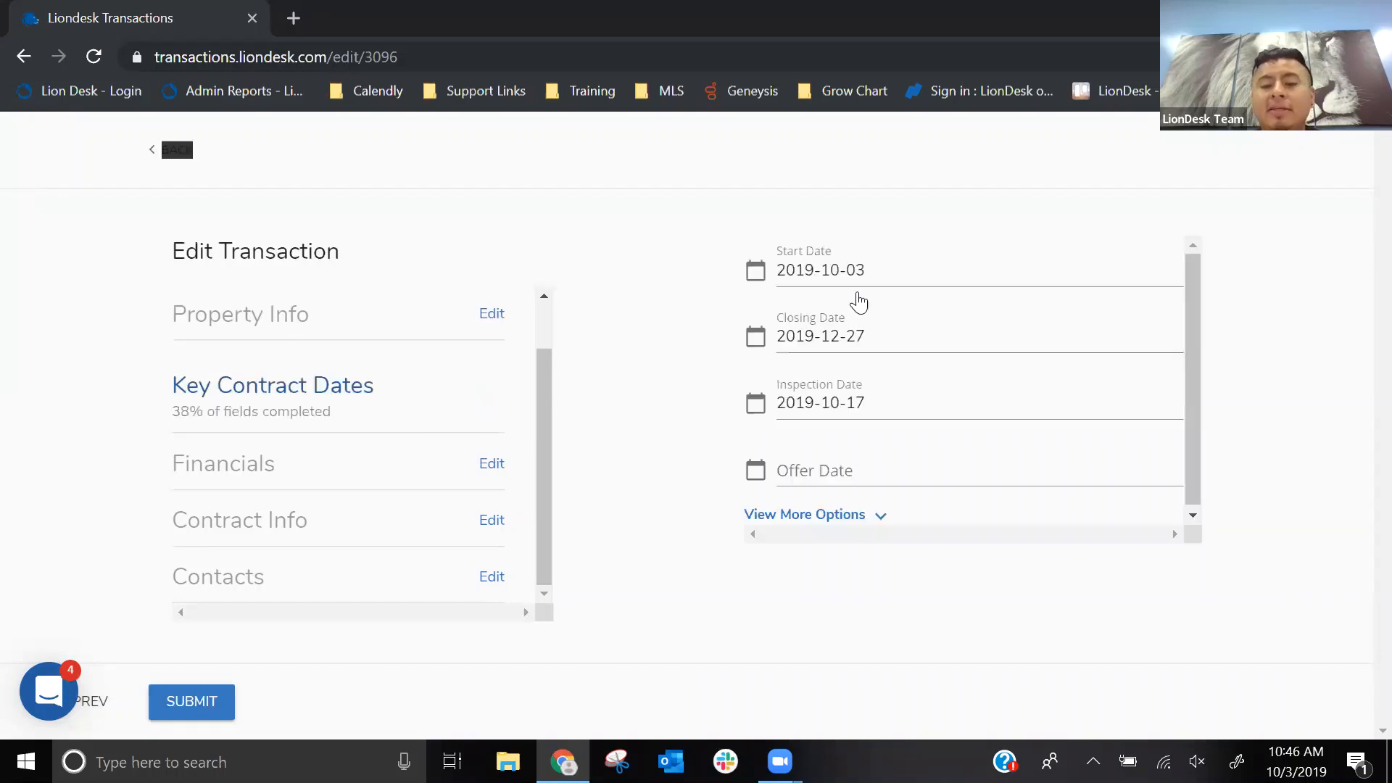
left_click(832, 278)
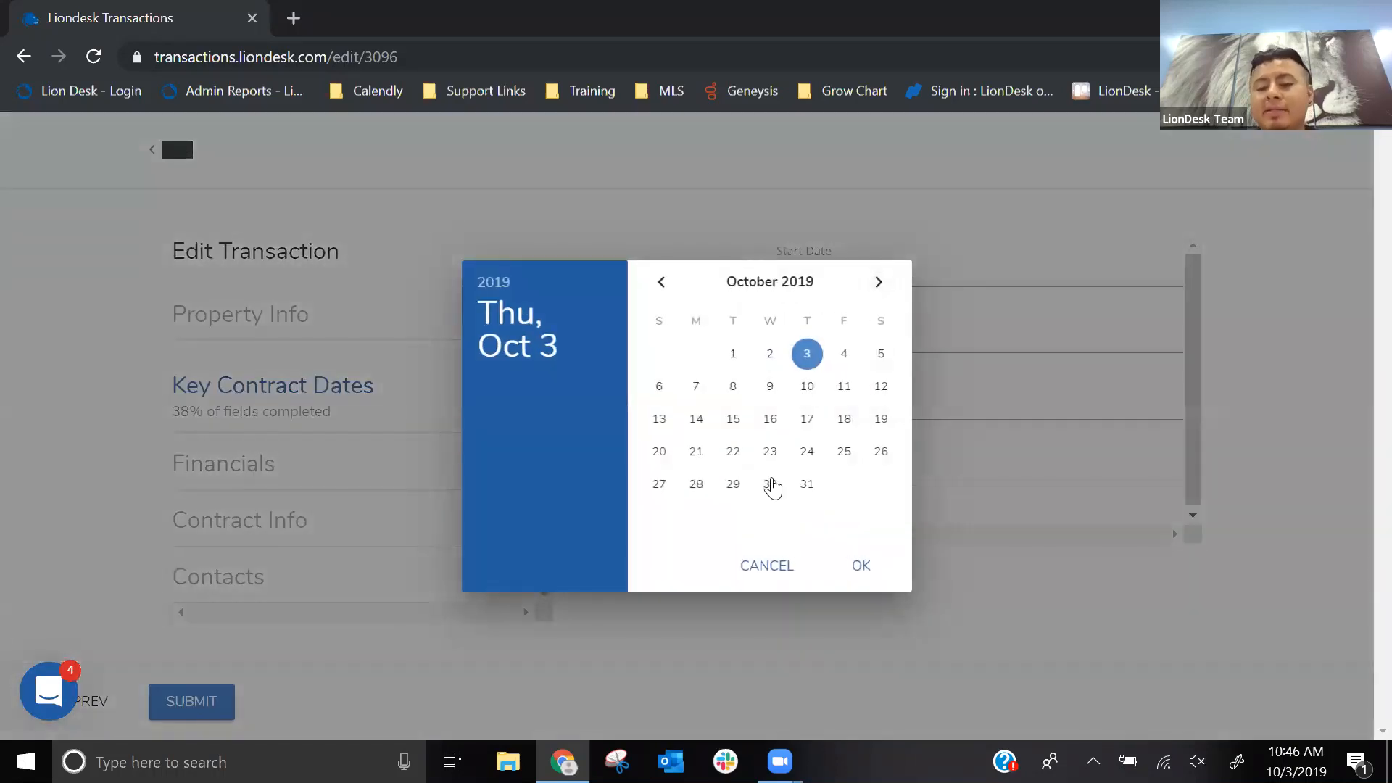
left_click(780, 564)
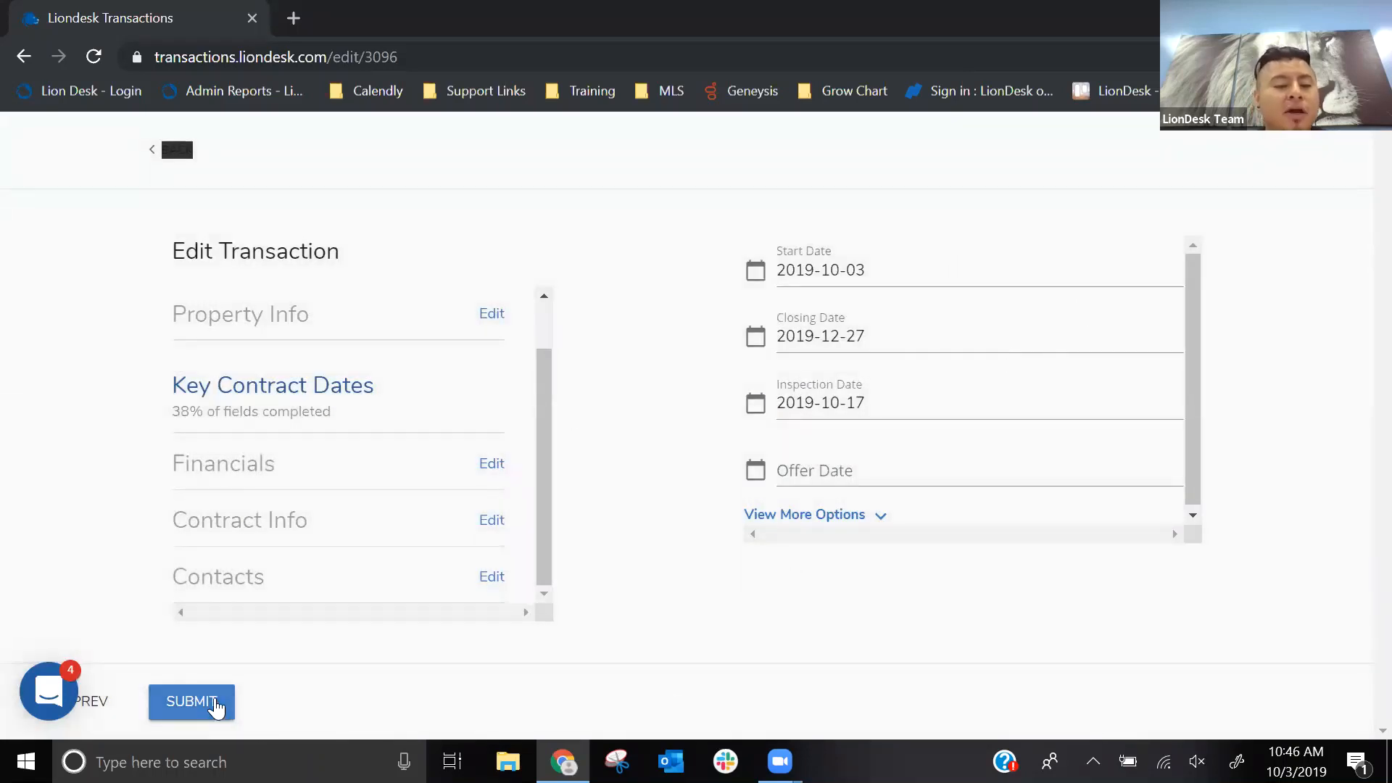
left_click(212, 701)
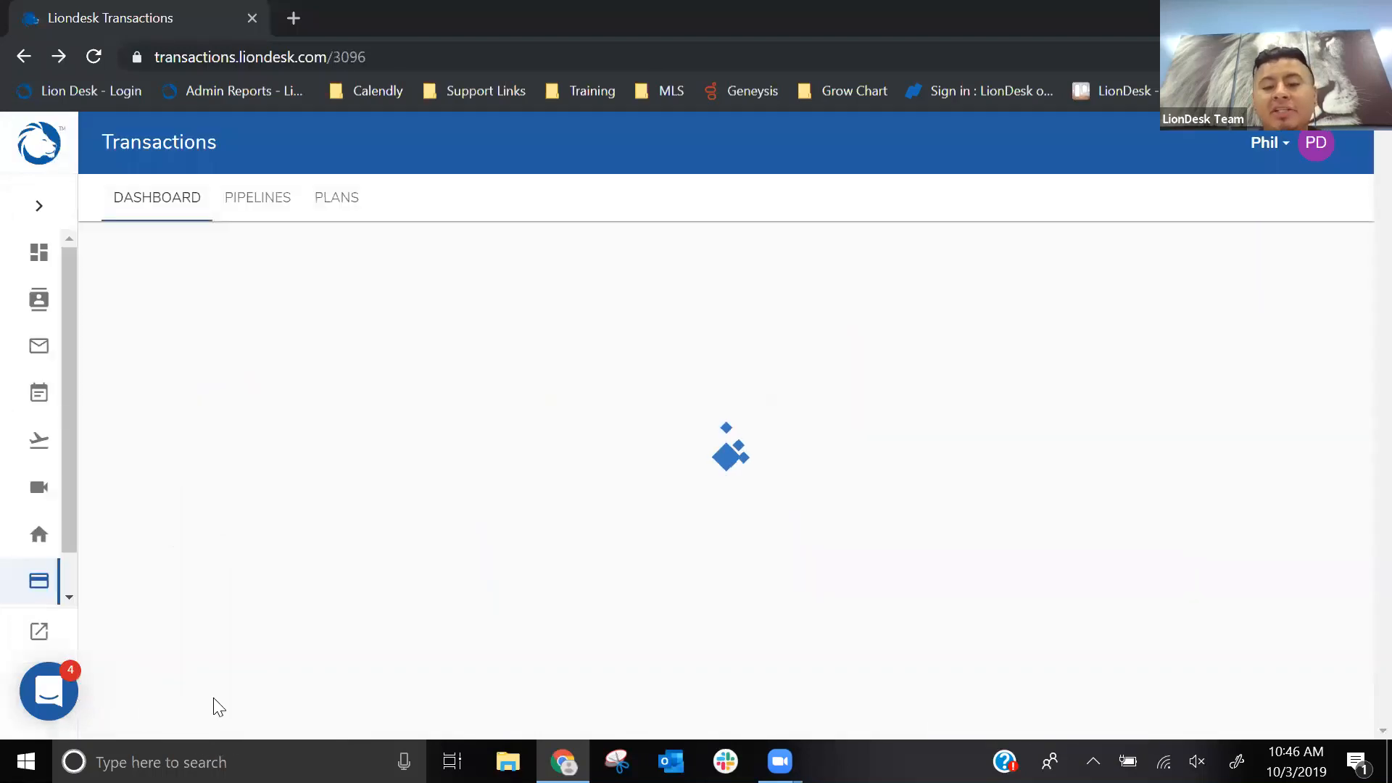
- Start the Close in 60 Days plan on the San Diego transaction despite the contact's missing mobile number
scroll(677, 467, "down", 7)
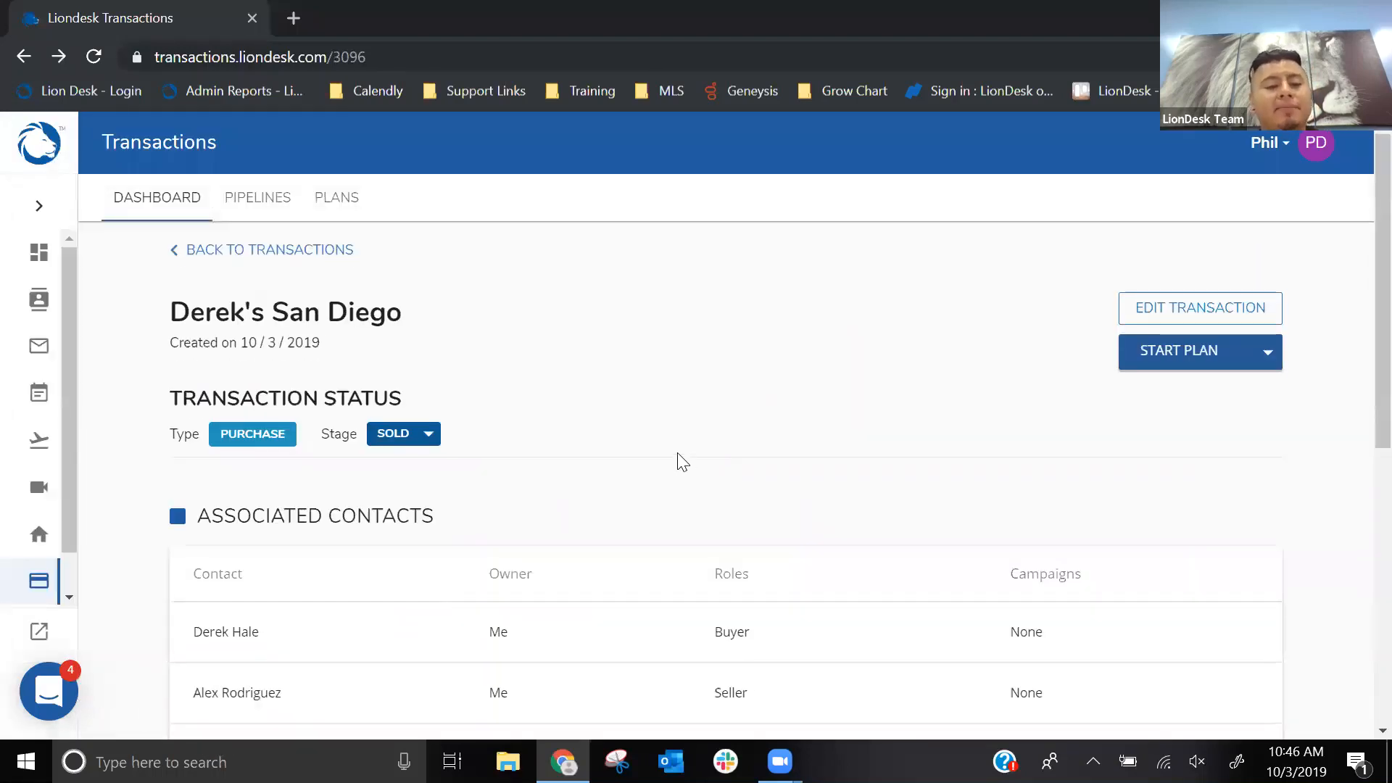
scroll(676, 453, "up", 9)
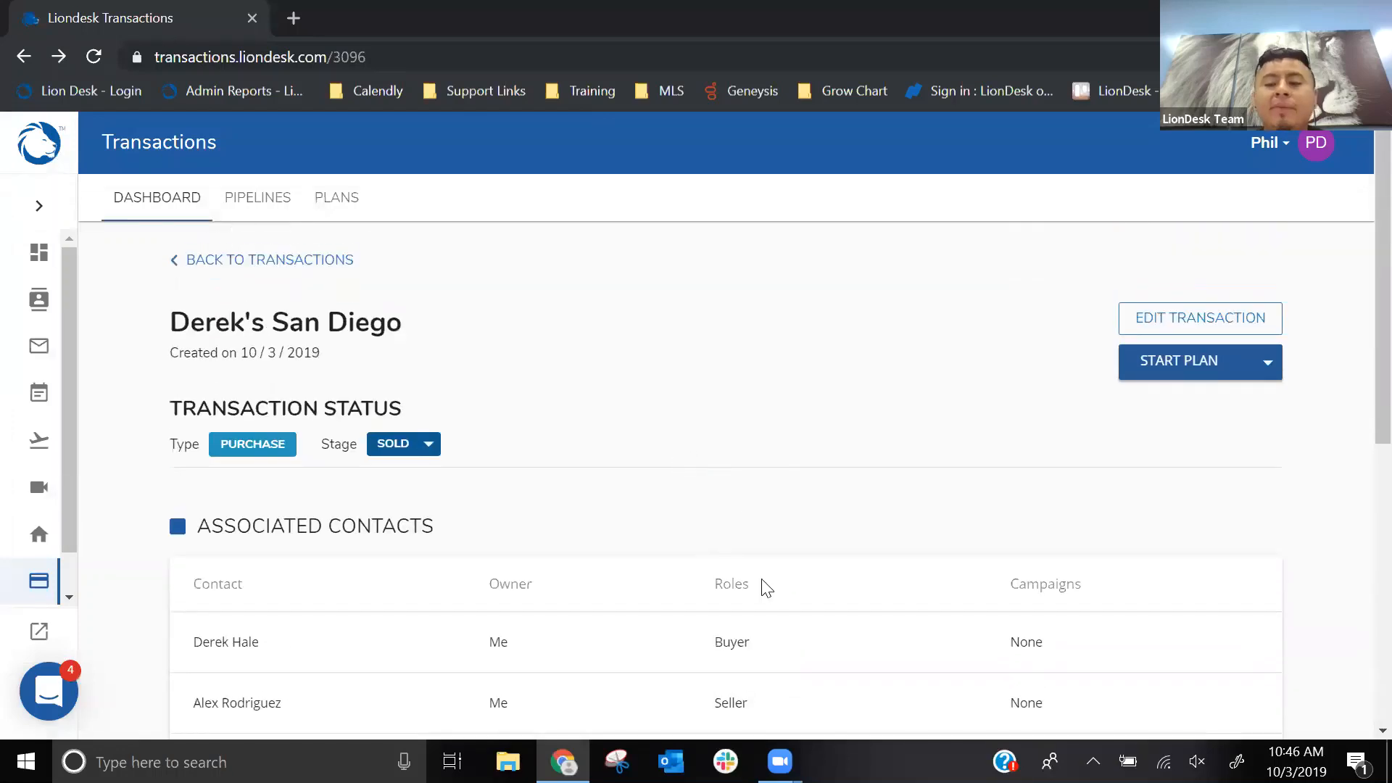
left_click(1162, 376)
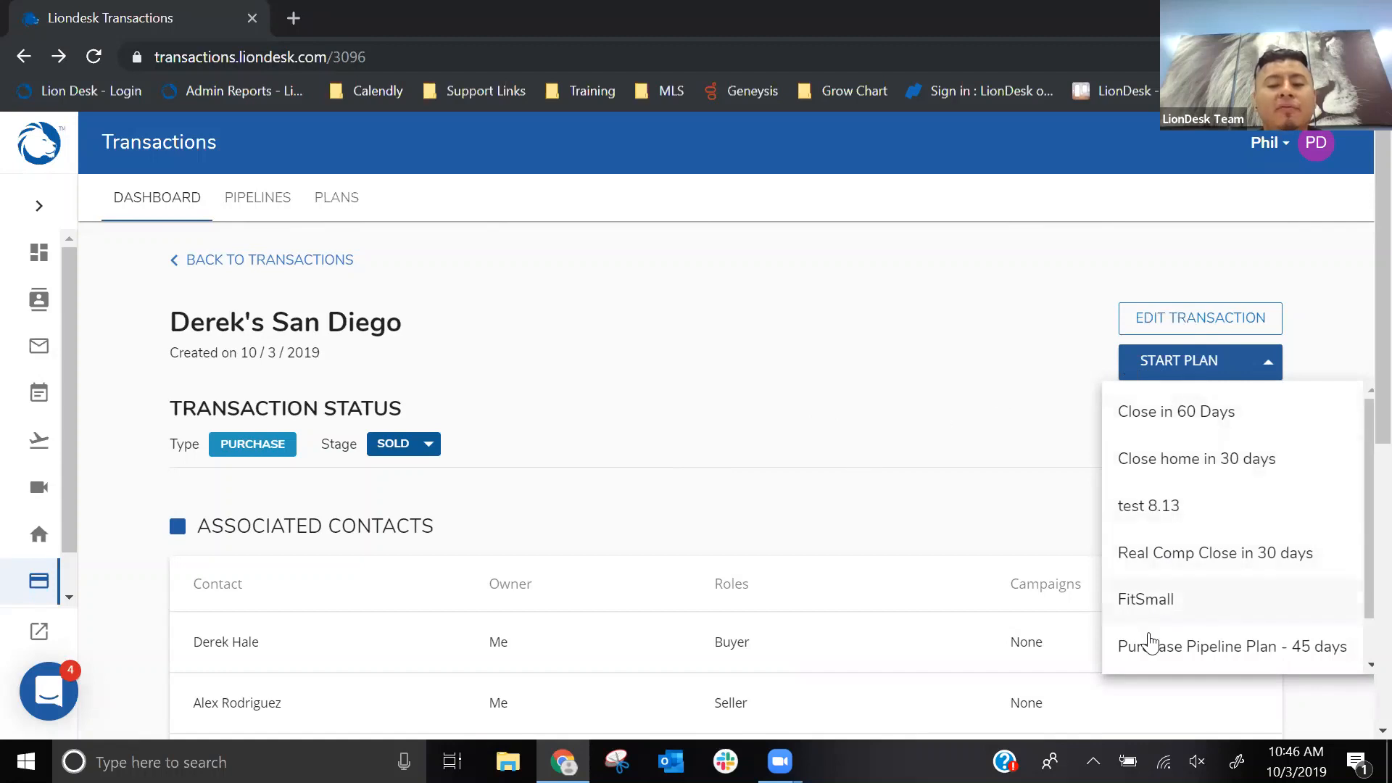
left_click(1159, 419)
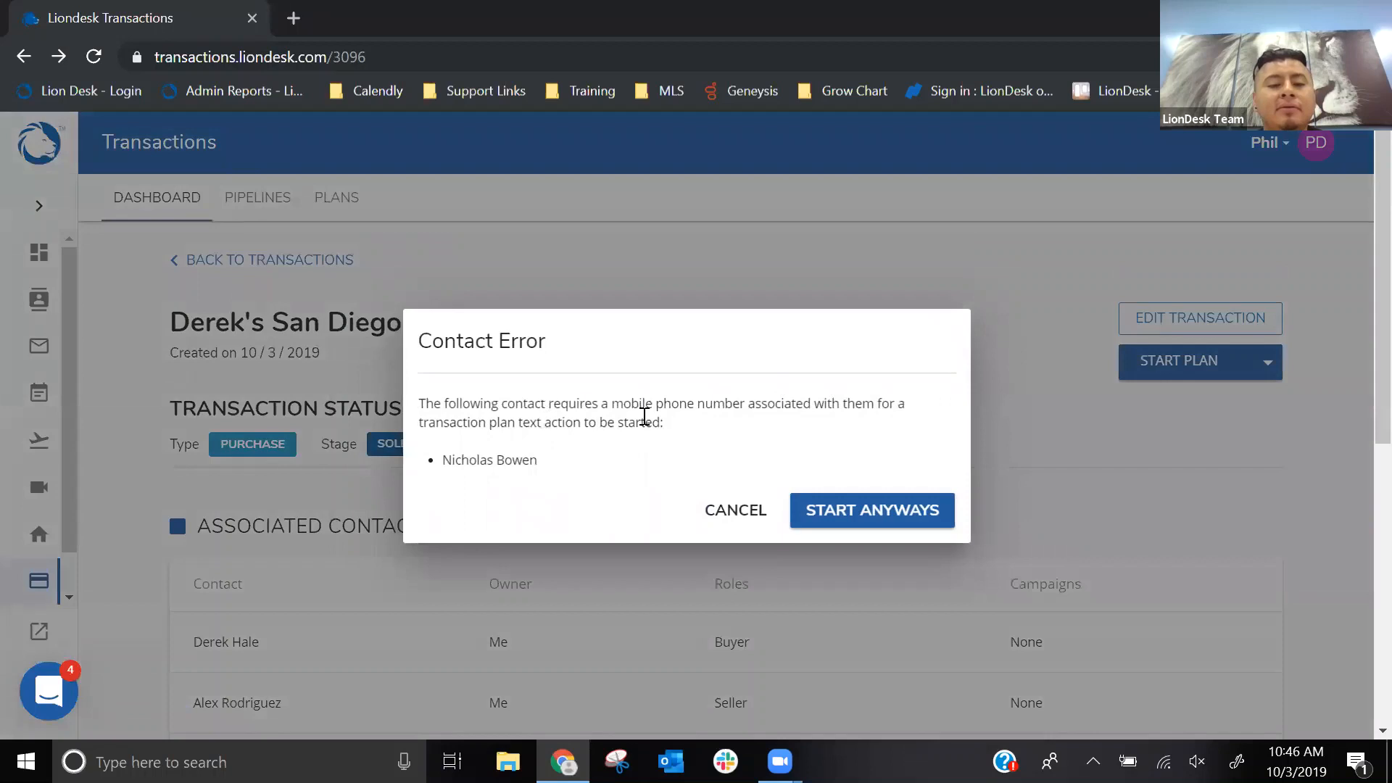
left_click(843, 513)
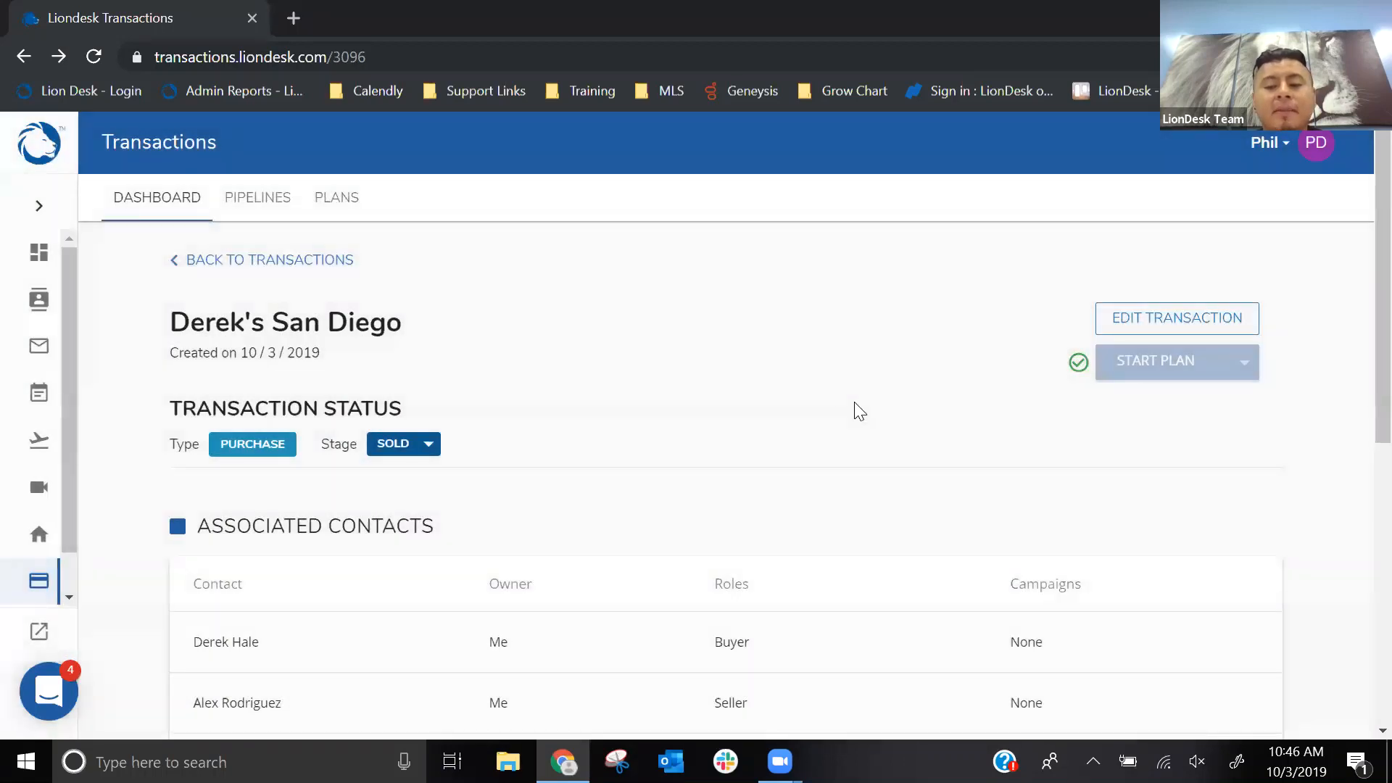
- Review the started plan's entry under Transaction Plan Actions and the transaction's associated contacts
scroll(867, 345, "down", 6)
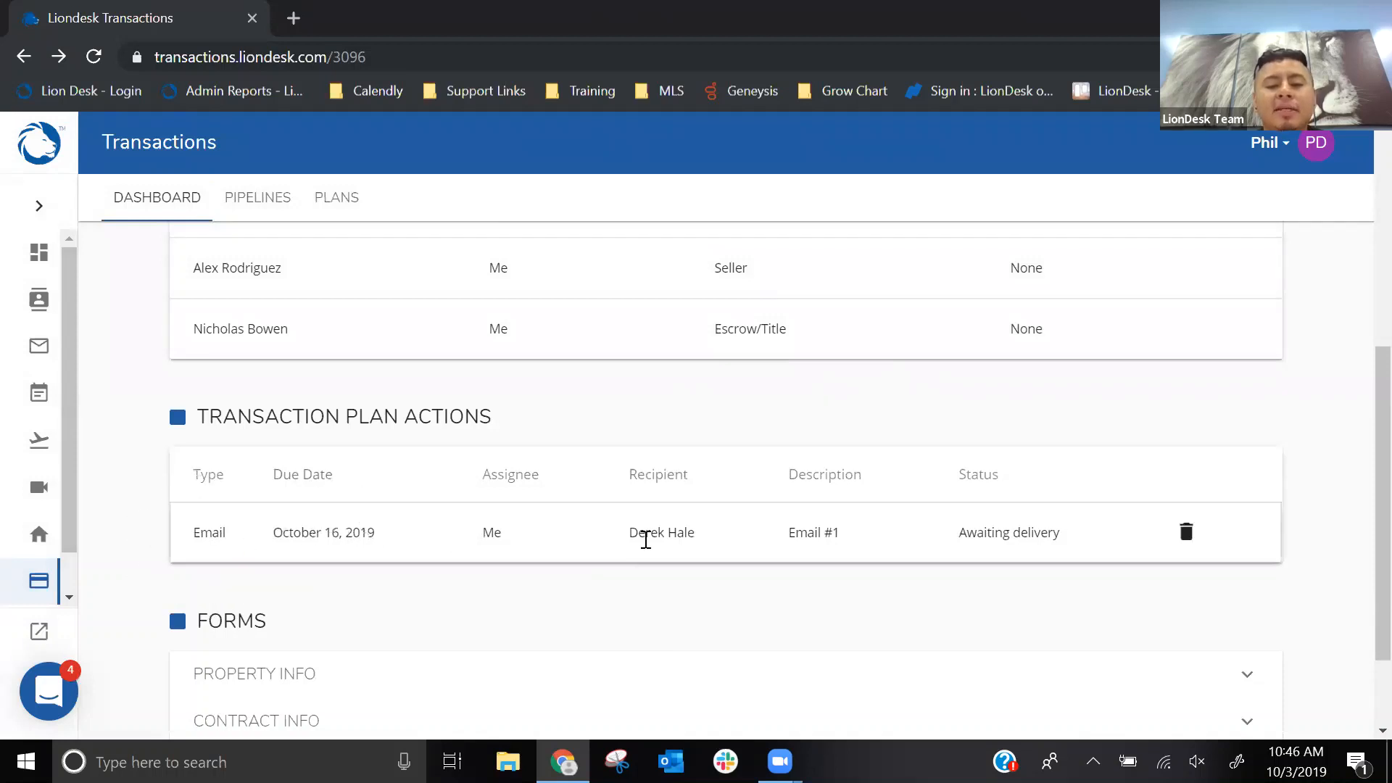
key("ctrl")
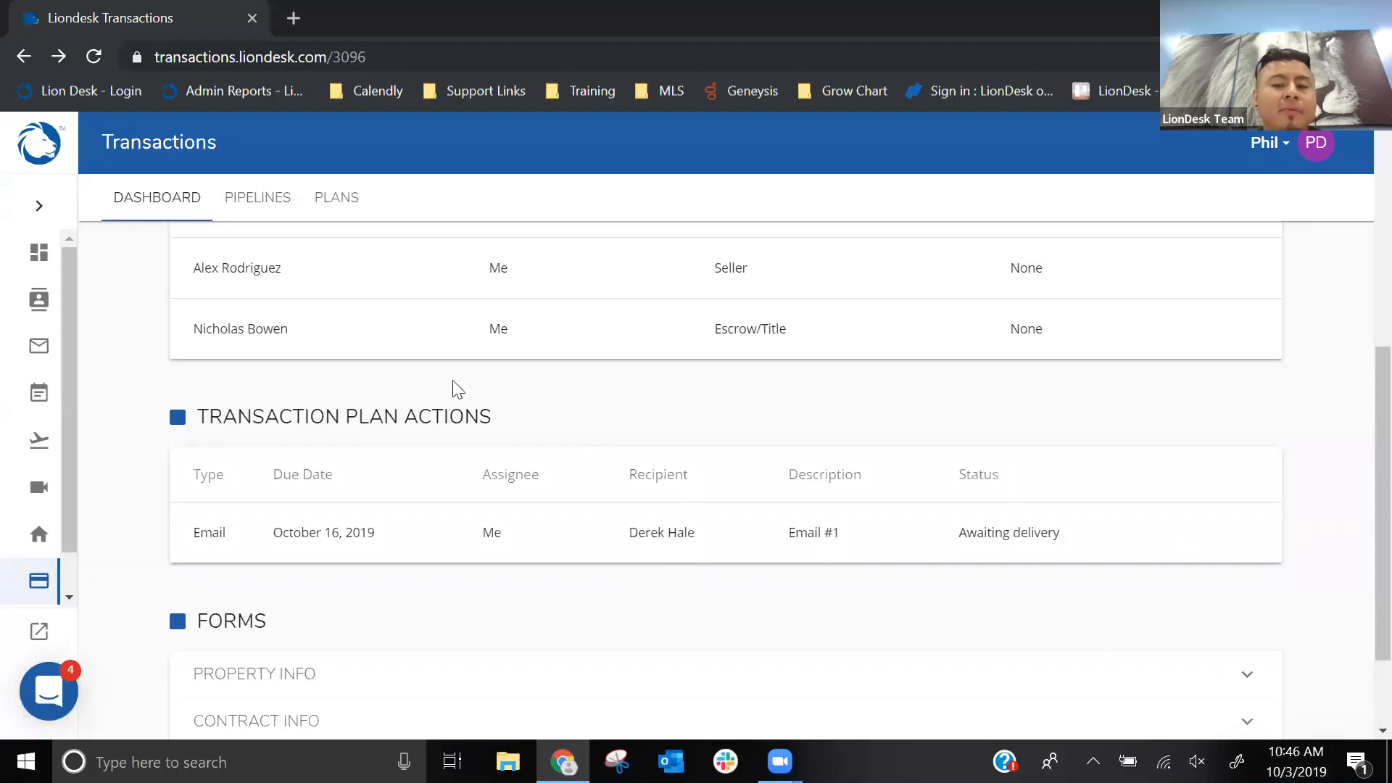
scroll(529, 449, "up", 3)
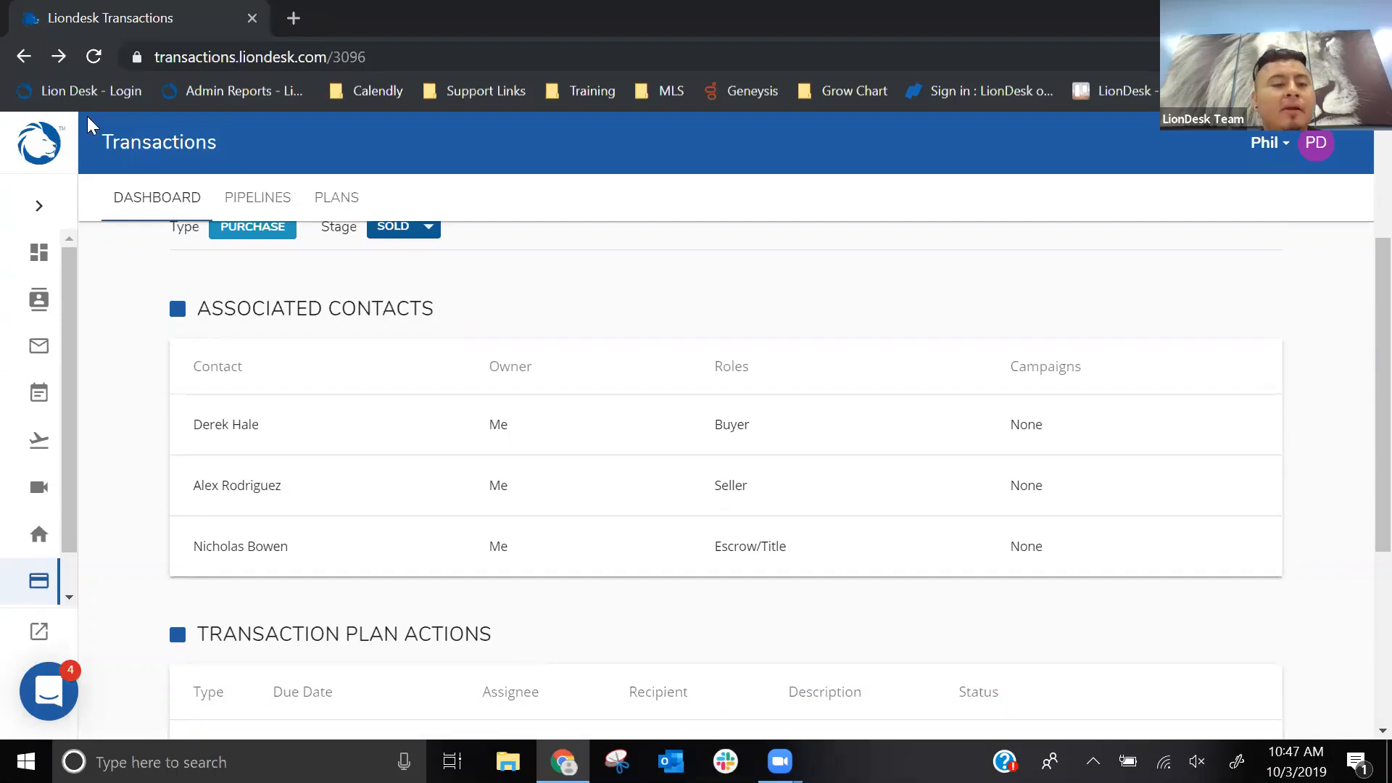
- Create a new transaction plan titled "Close in 45 Days" with the type Purchase
left_click(336, 199)
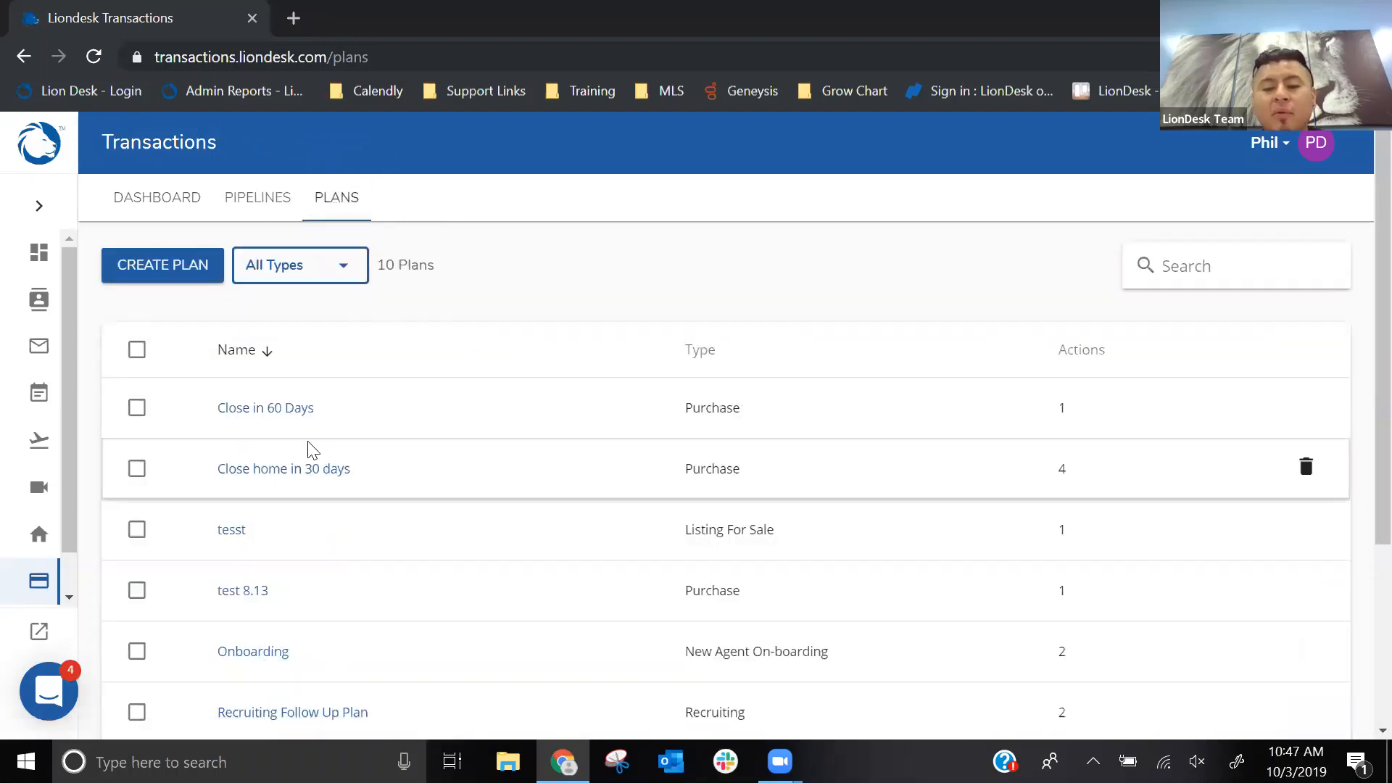
left_click(179, 274)
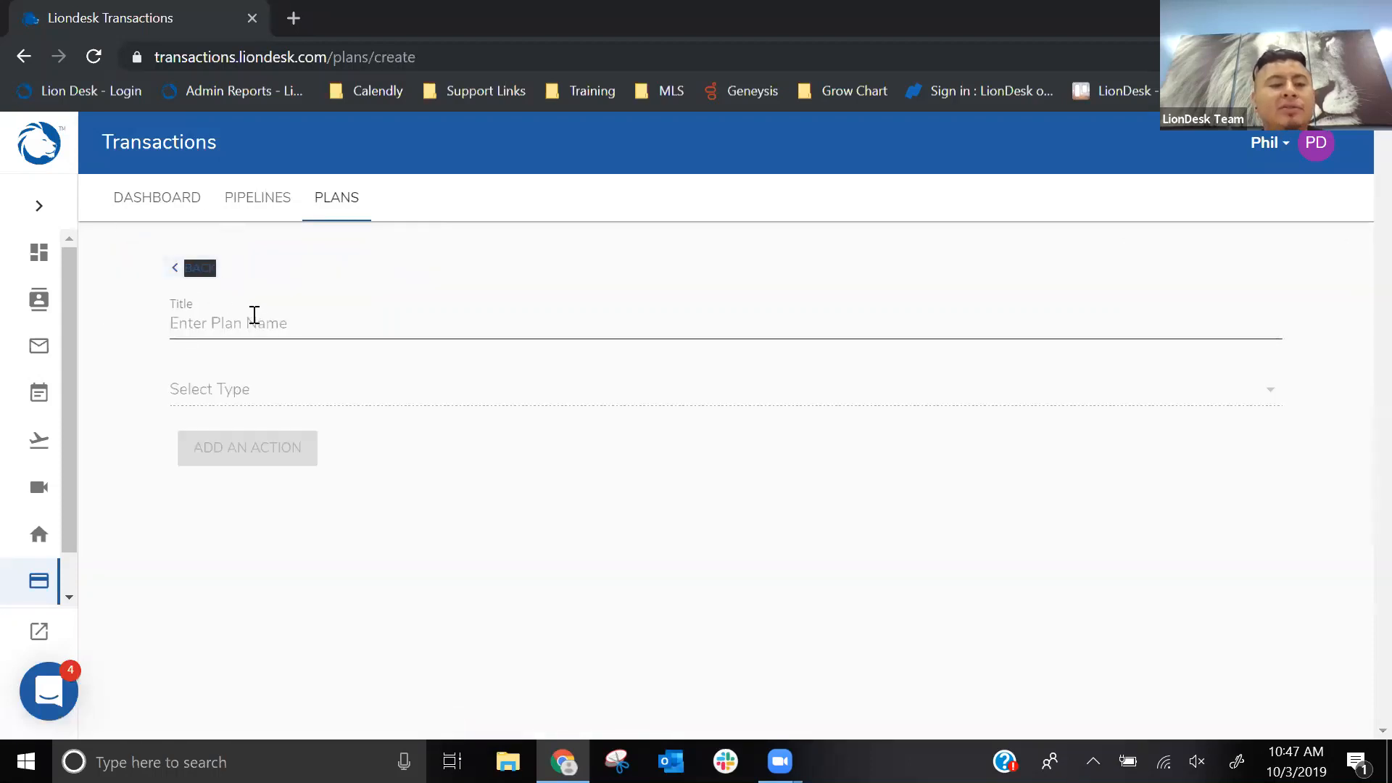
left_click(254, 315)
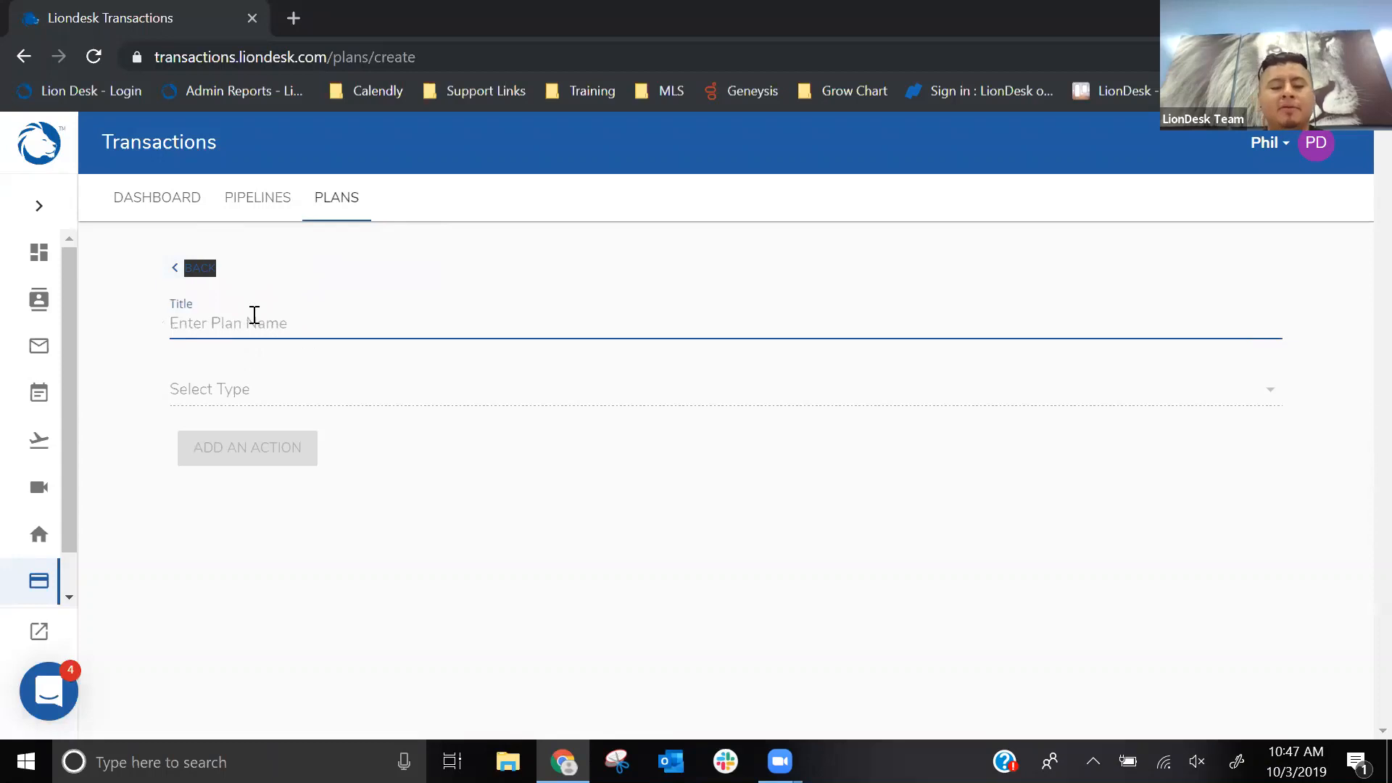
type("Close in 45 Days")
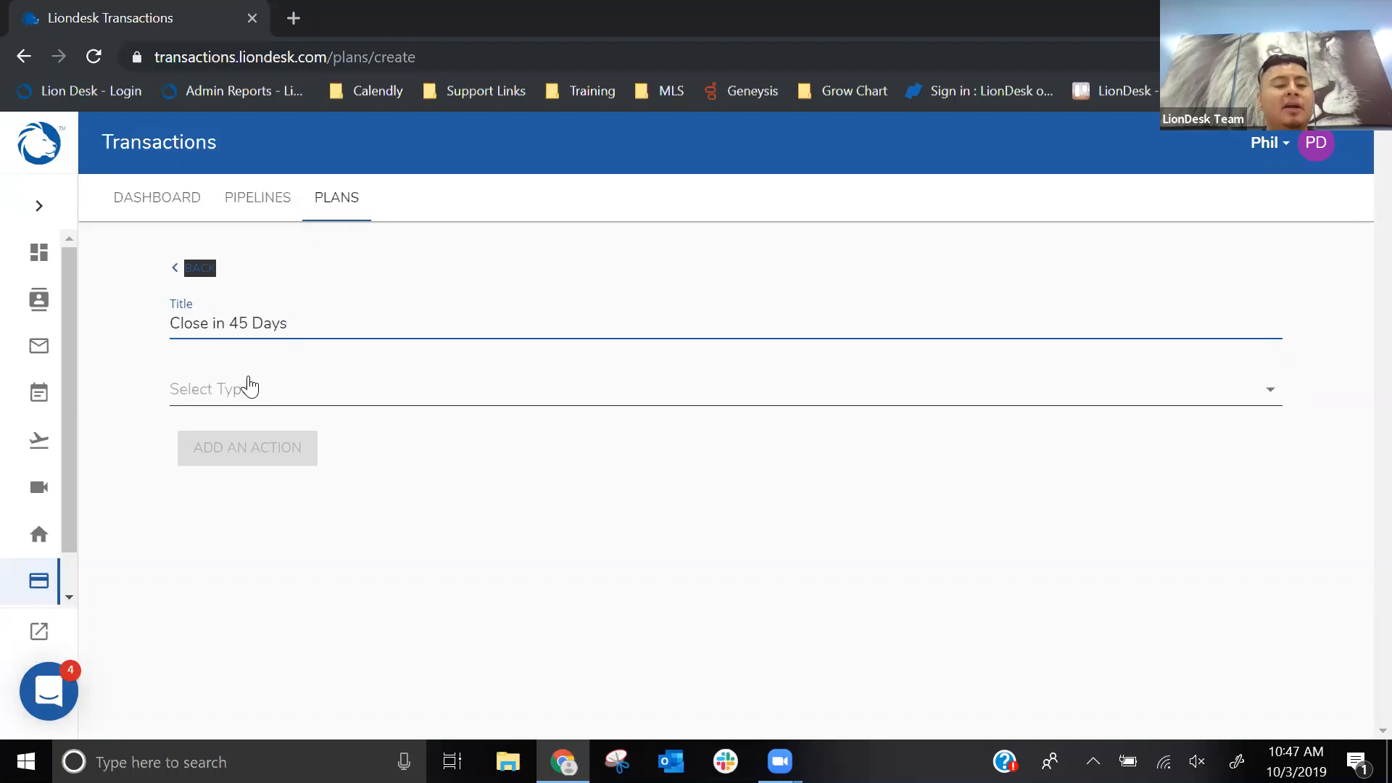
left_click(250, 387)
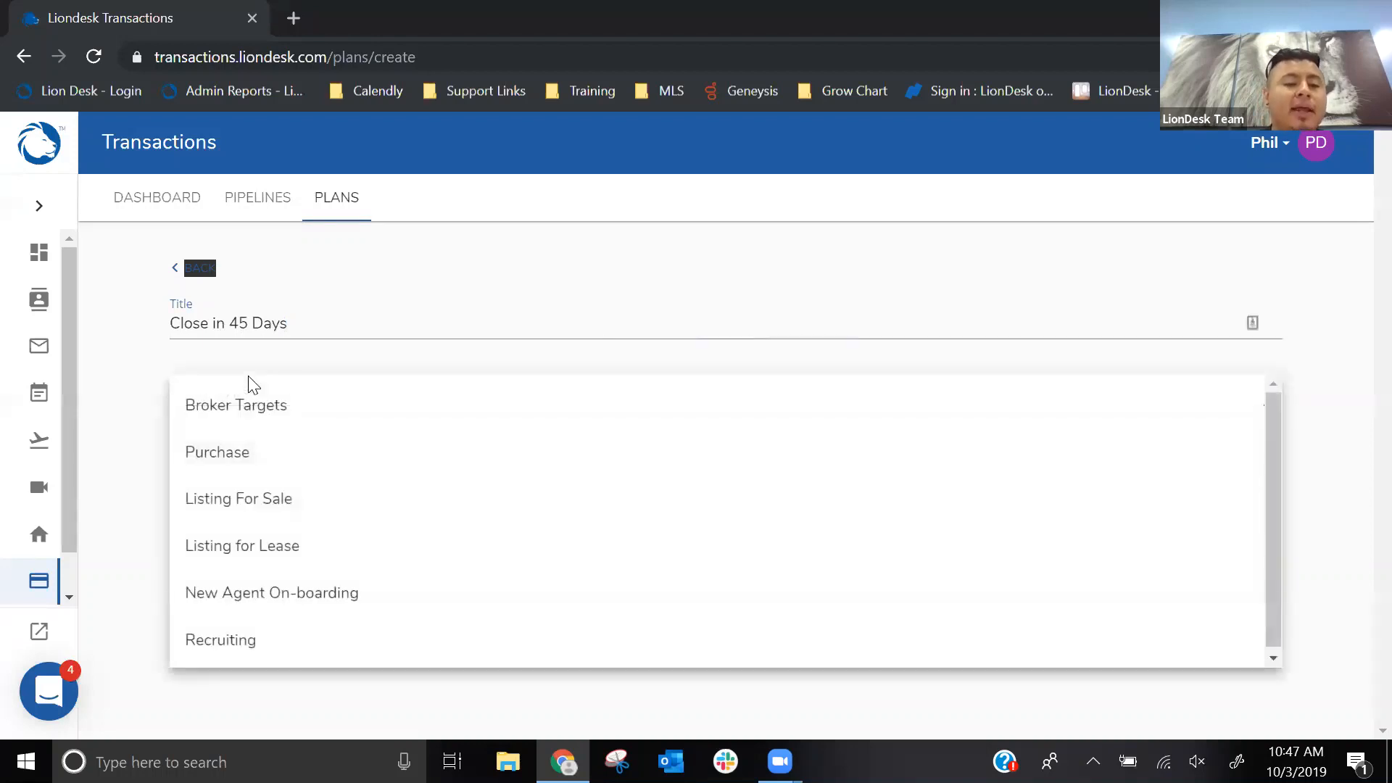
left_click(217, 453)
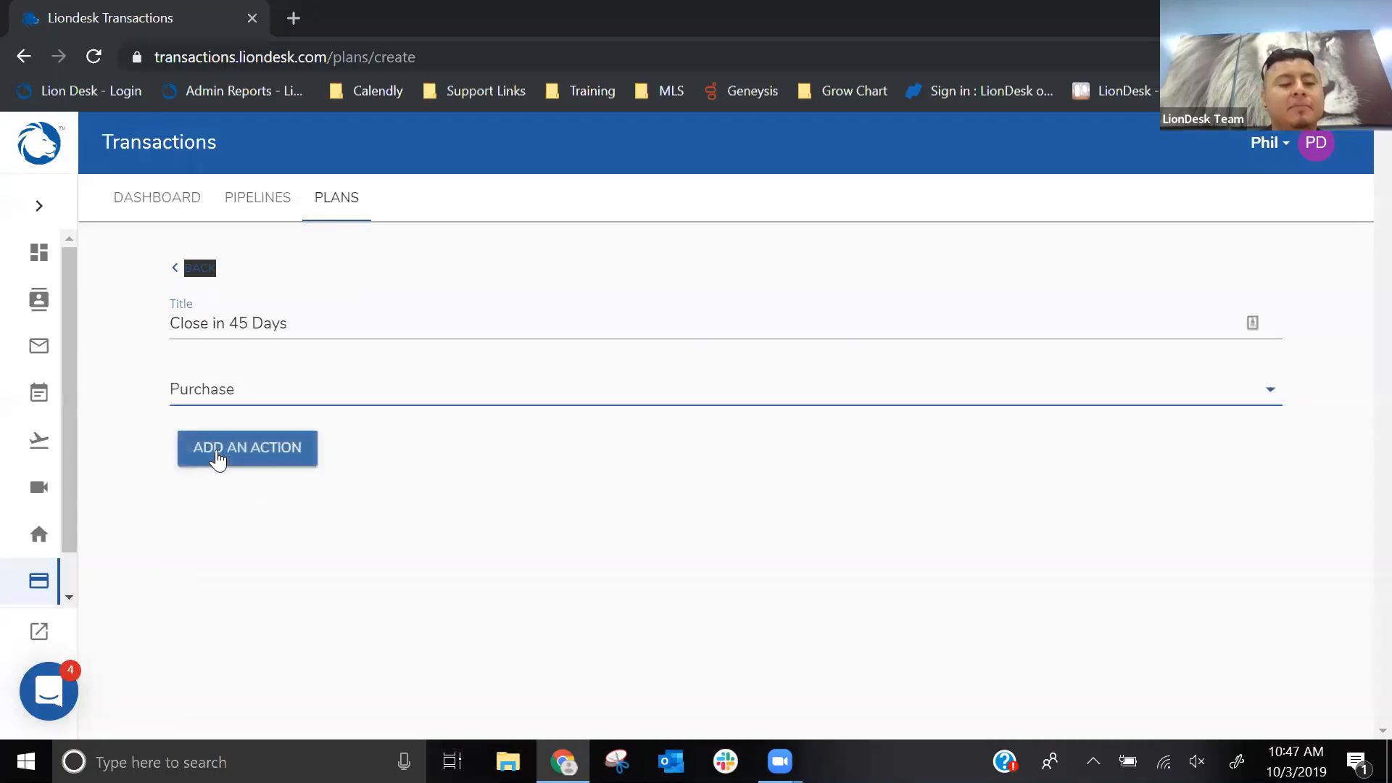
- Add an action to the plan and choose Task as its type
left_click(218, 453)
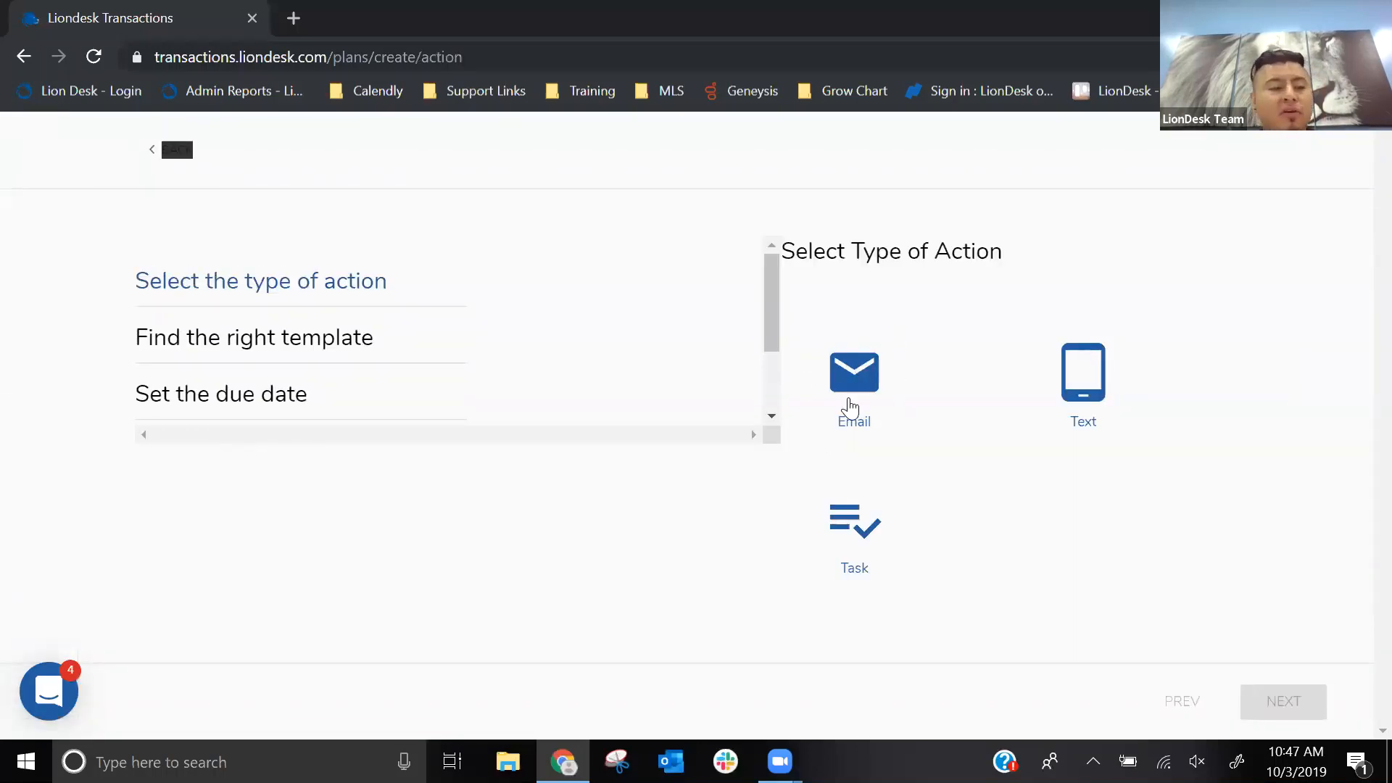
key("ctrl")
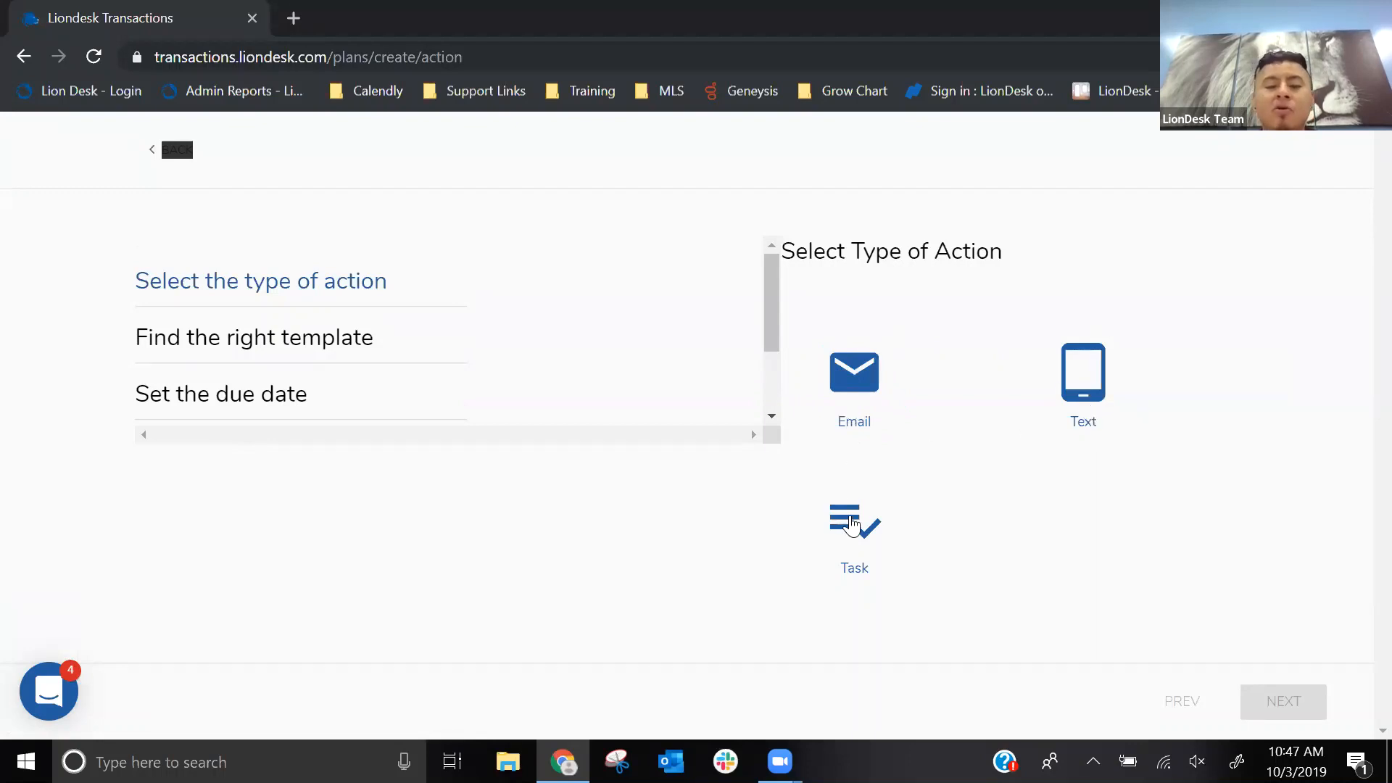
key("ctrl")
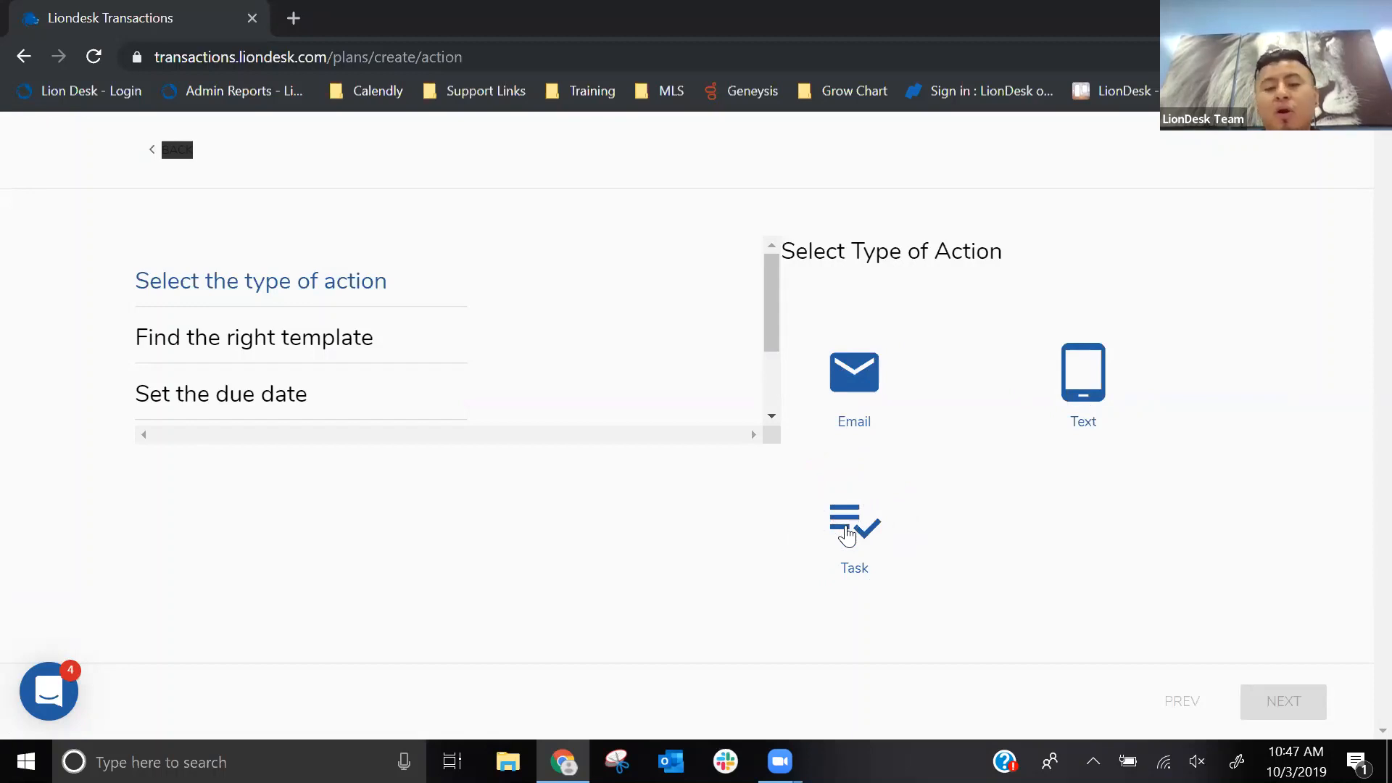
left_click(848, 535)
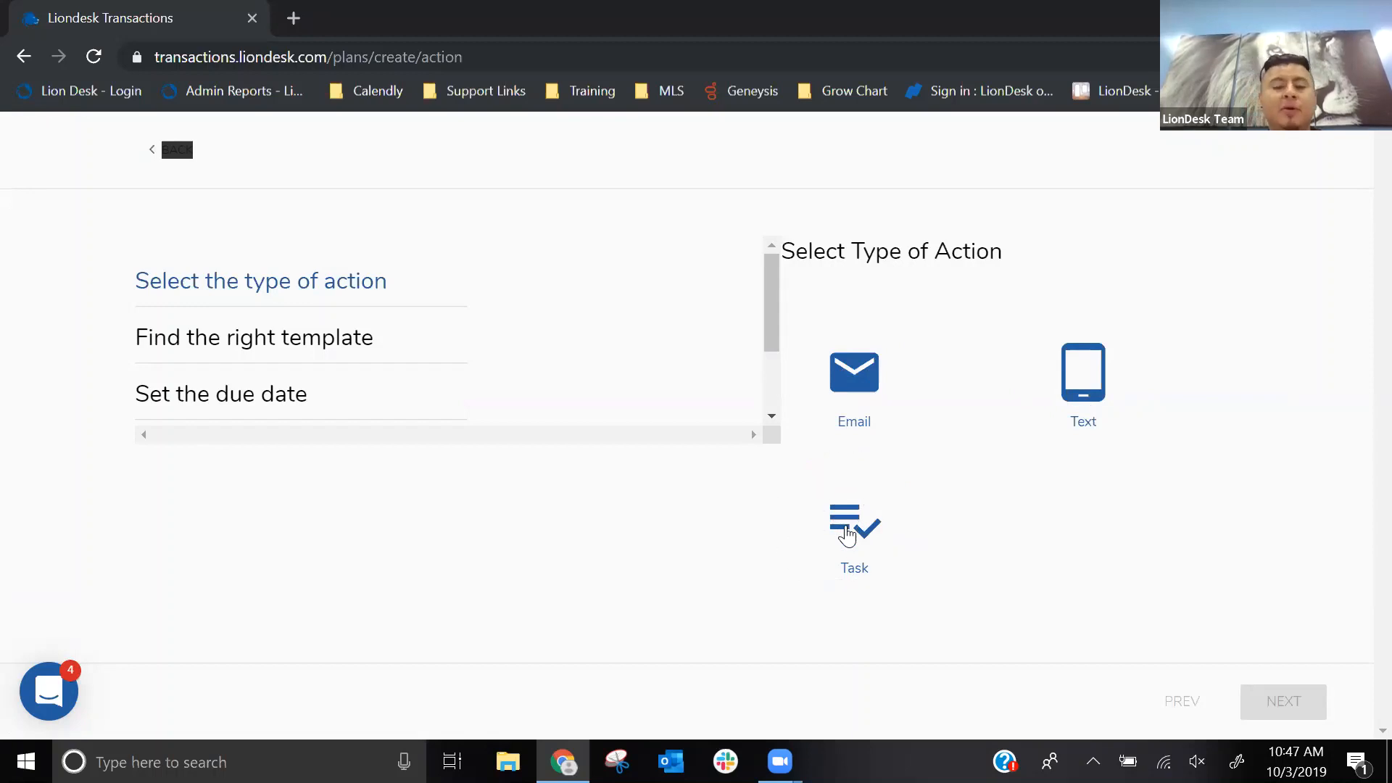
left_click(1297, 703)
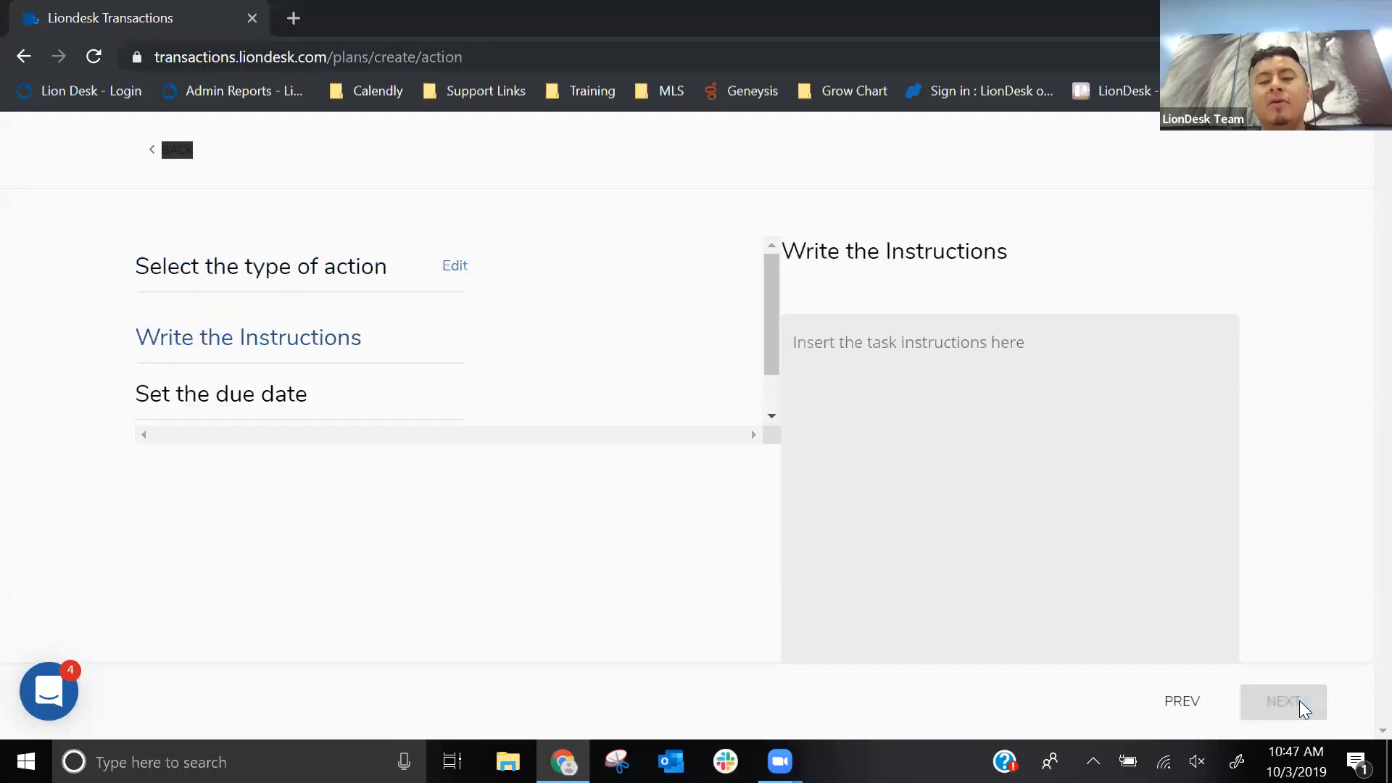
- Write the task instructions "Schedule home inspection today" and continue to the due date settings
left_click(863, 353)
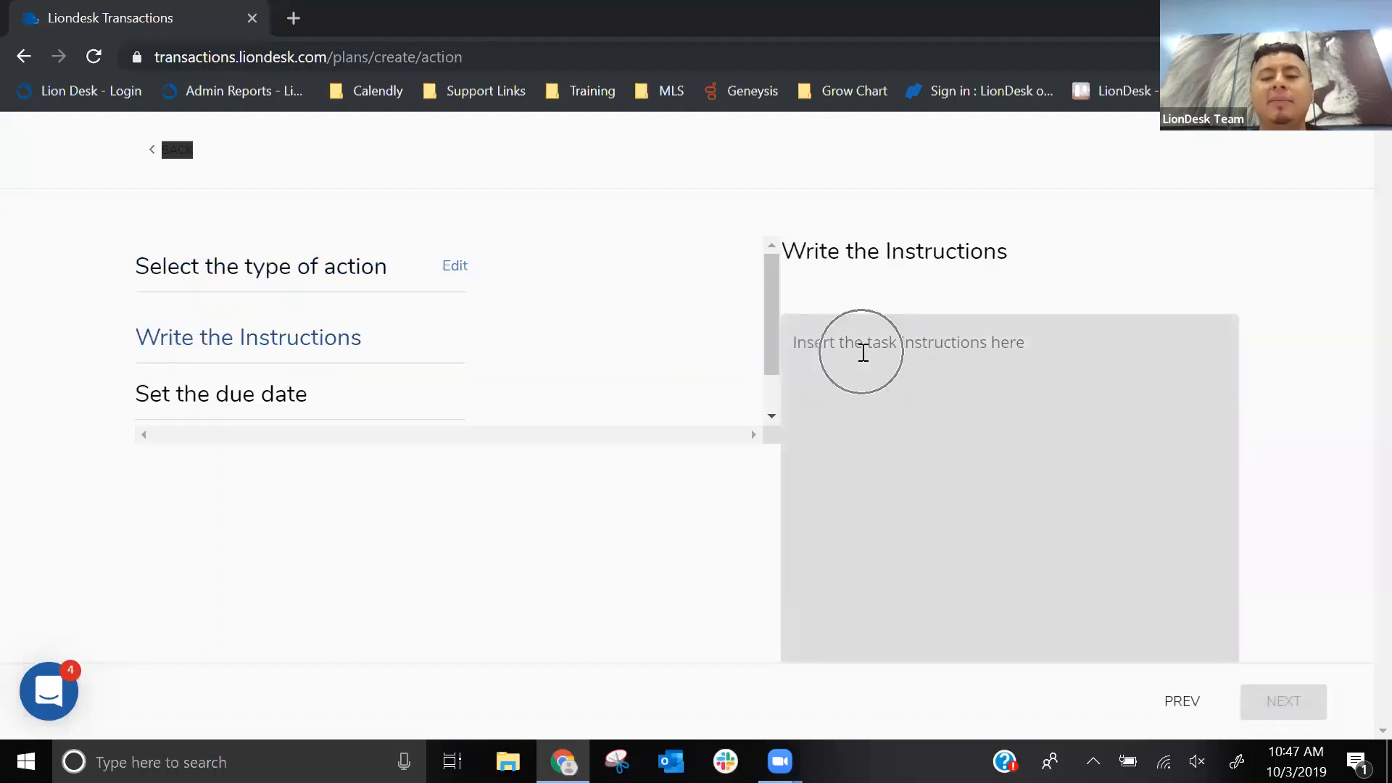
type("Schduel")
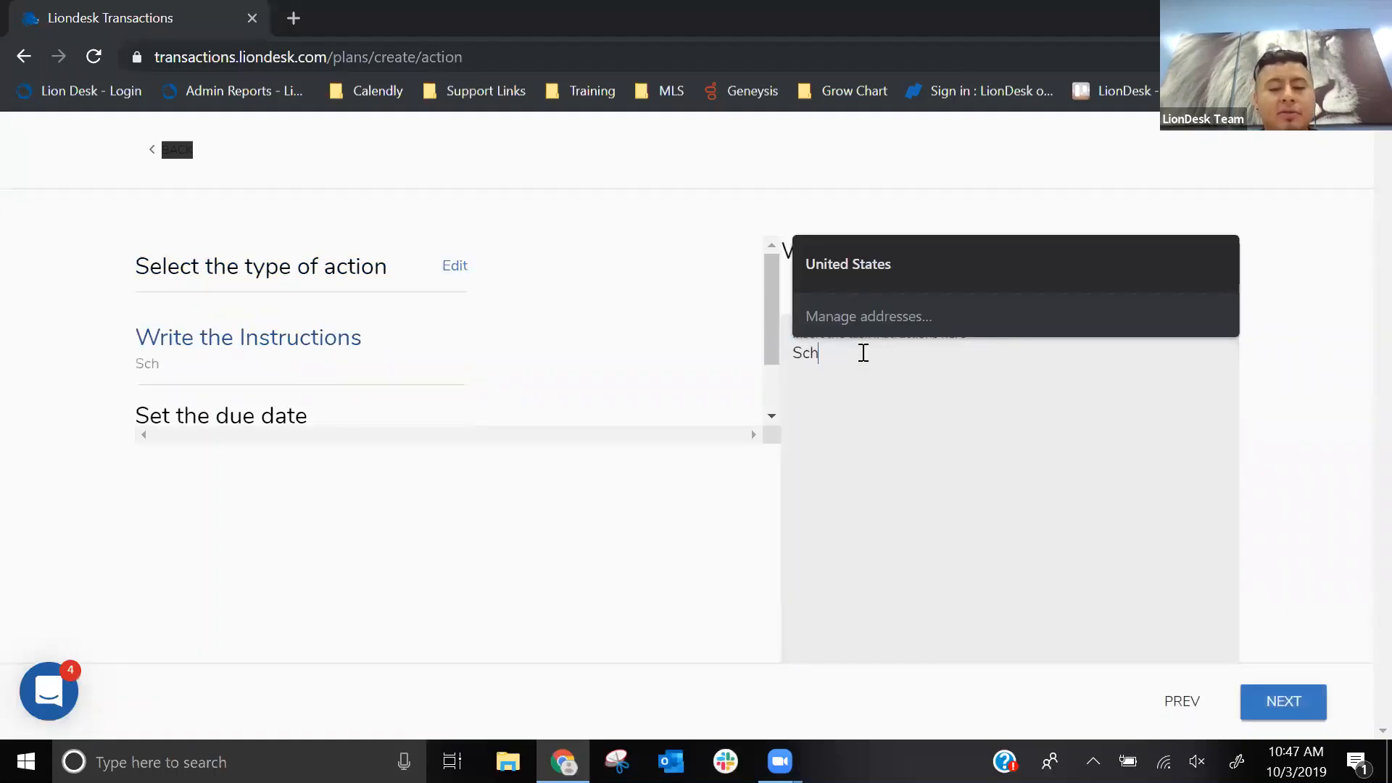
key("BackSpace")
key("BackSpace")
key("BackSpace")
key("BackSpace")
type("edule home")
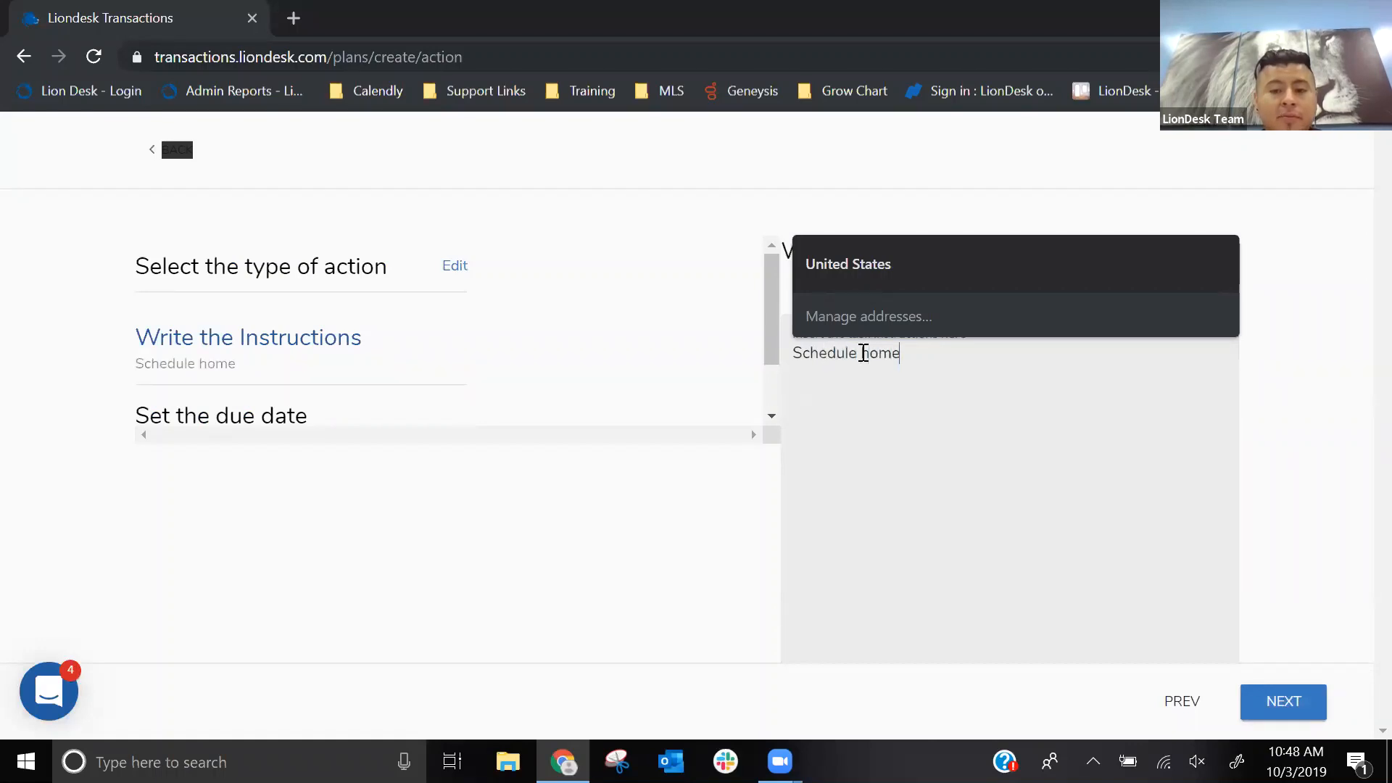
type(" inspecti")
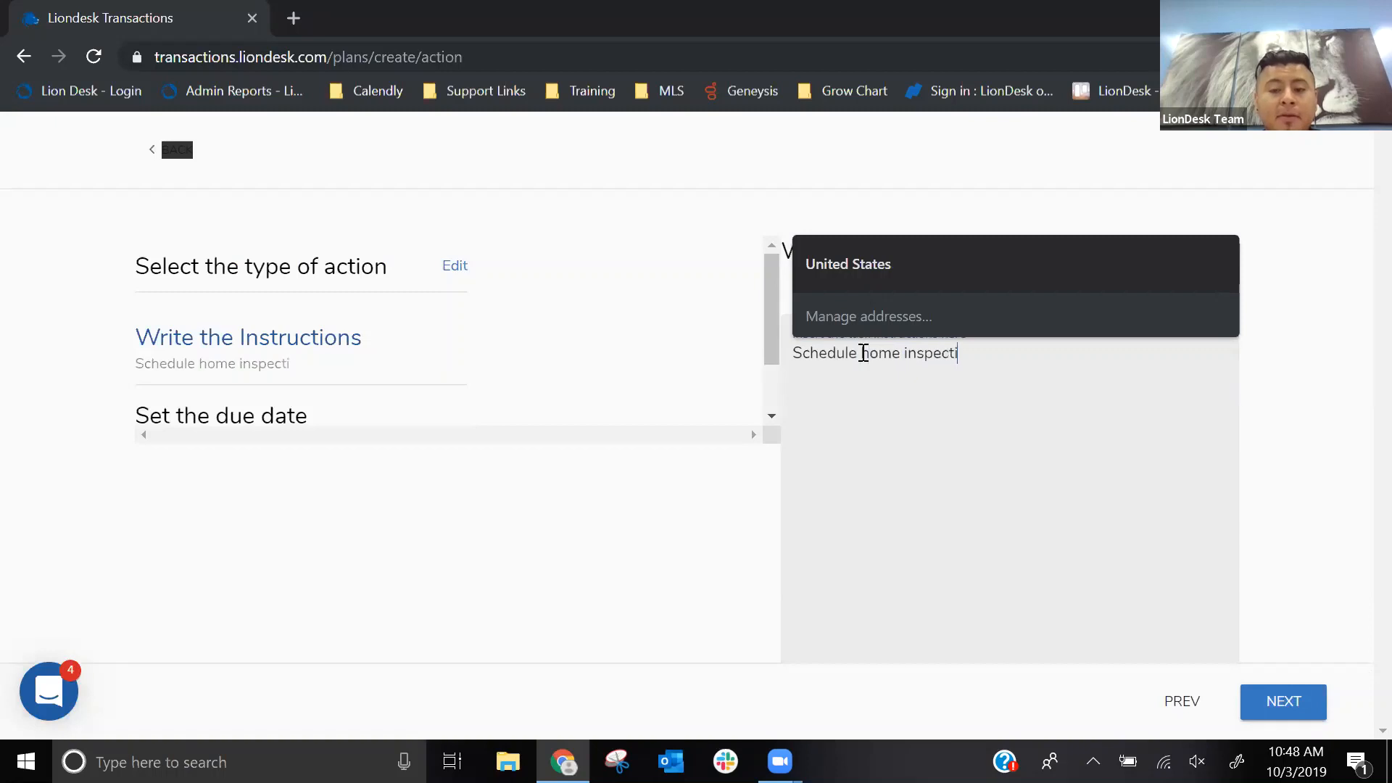
type("on today")
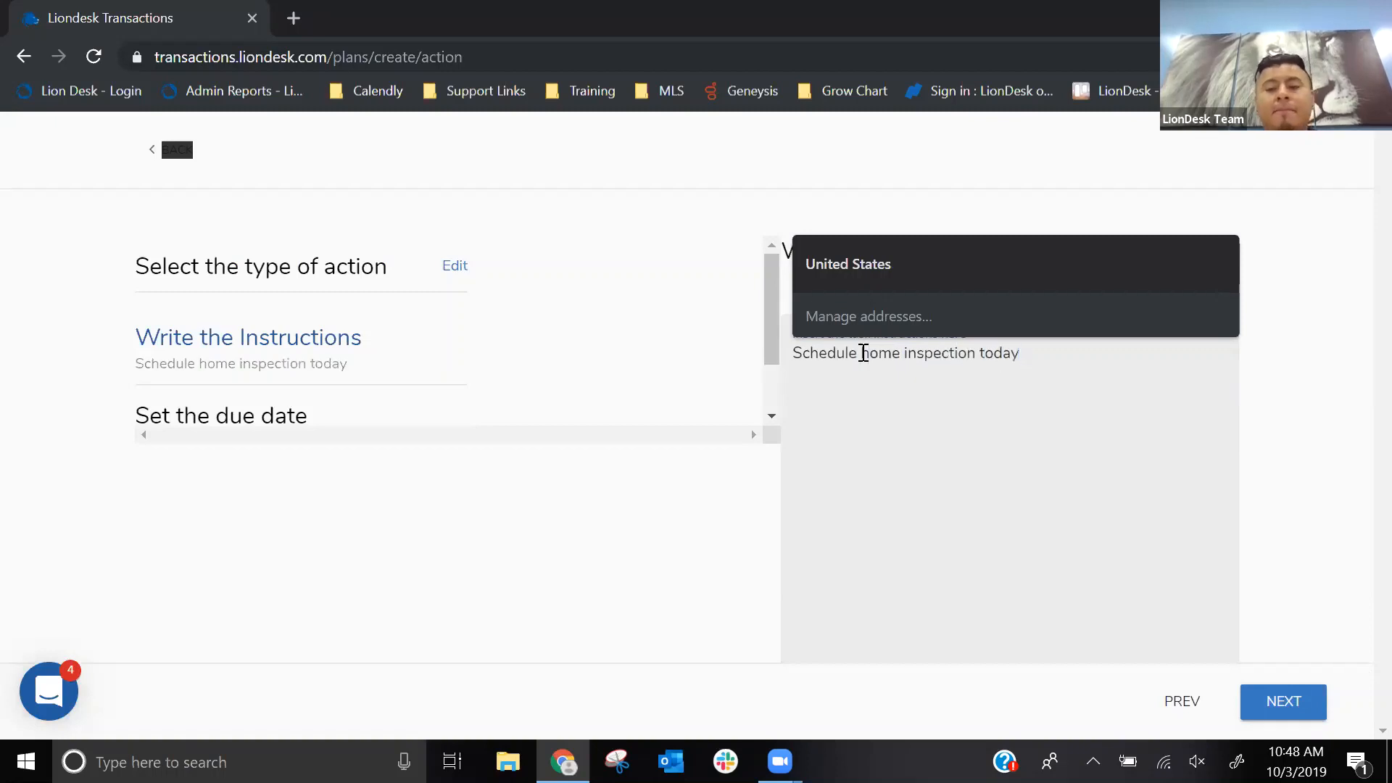
left_click(1274, 703)
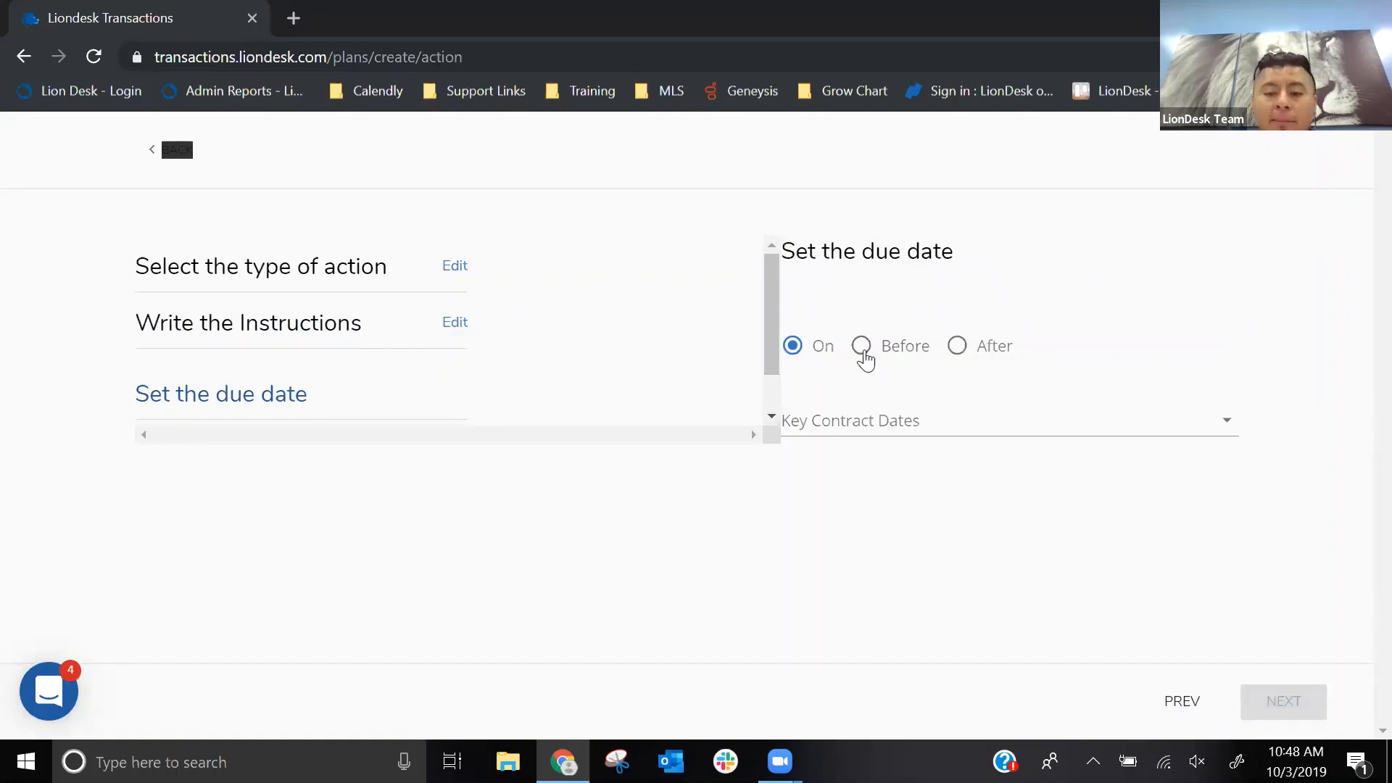
- Set the task's due date to 7 days before the Inspection Date and continue to the assignee settings
left_click(864, 353)
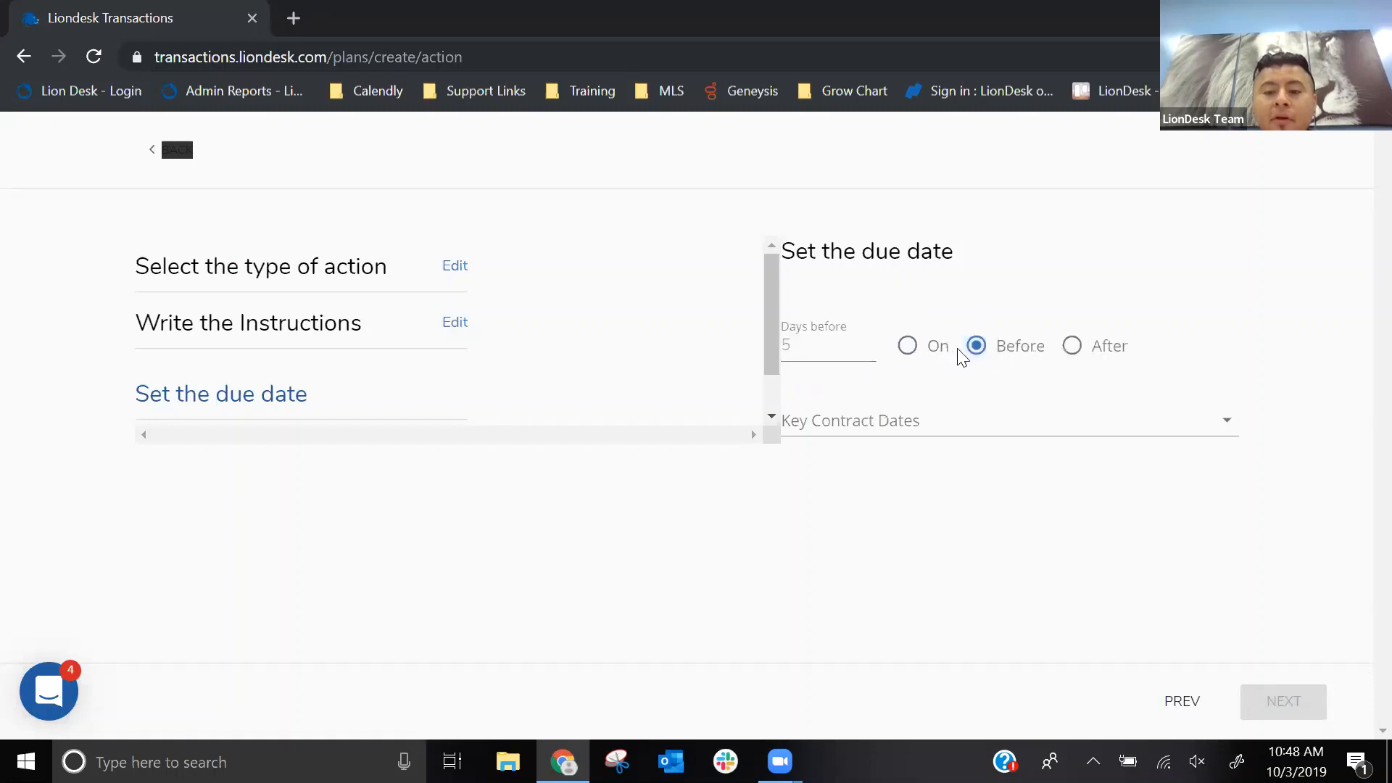
left_click(880, 423)
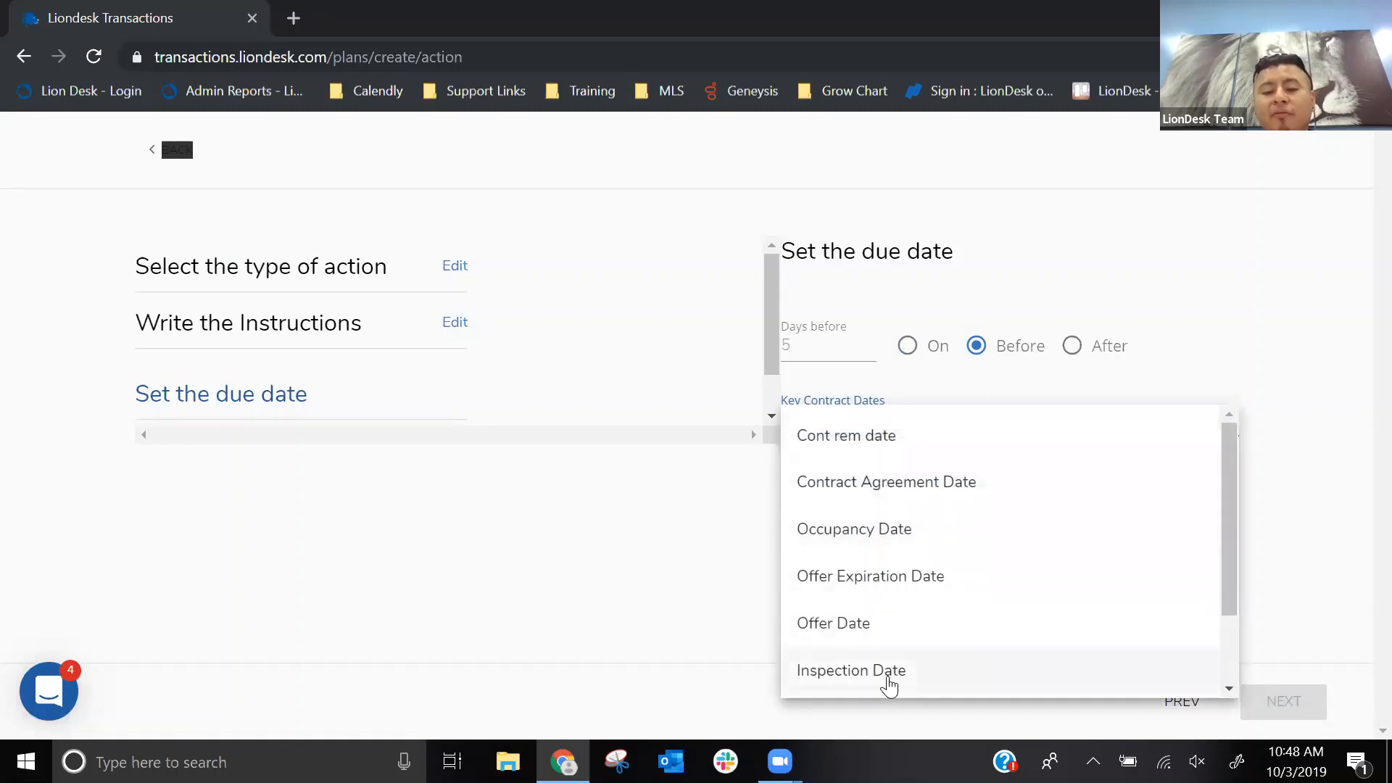
left_click(888, 678)
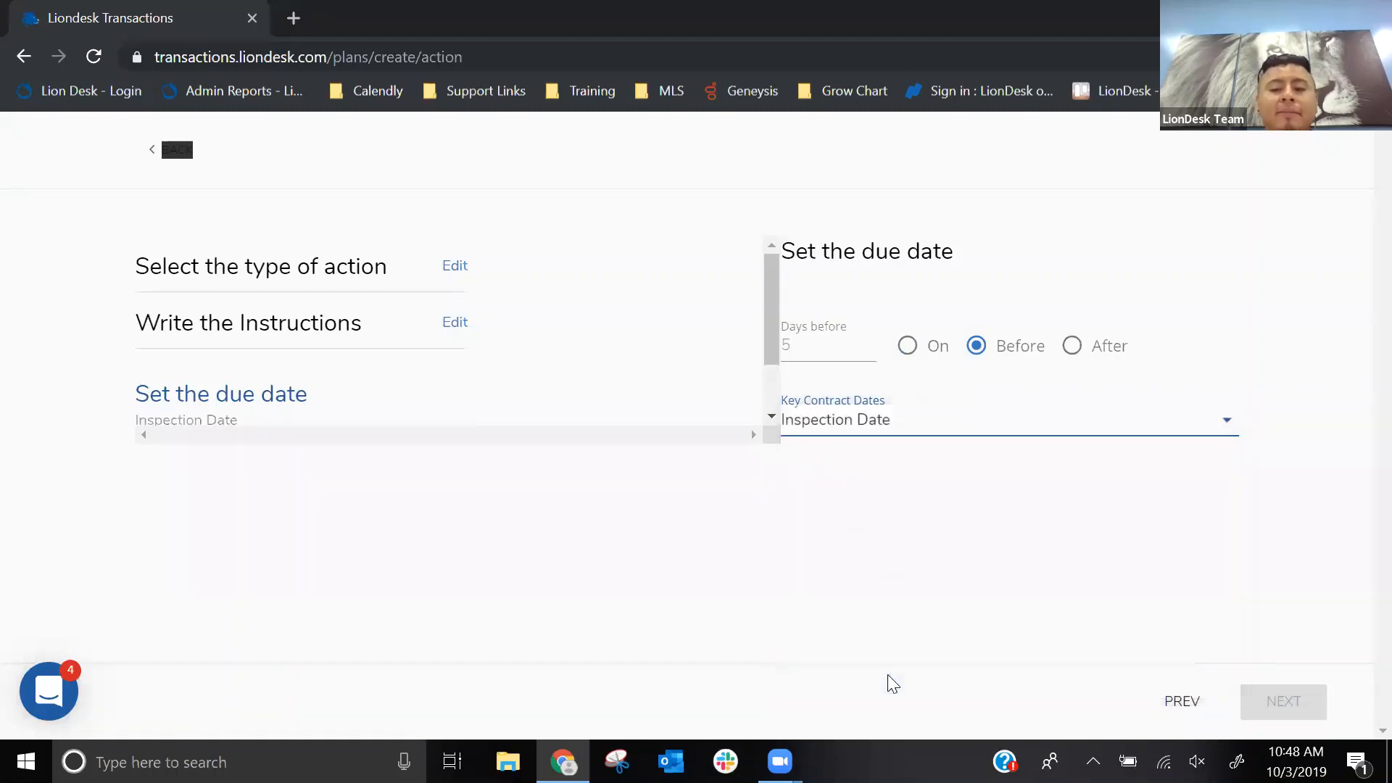
left_click(992, 356)
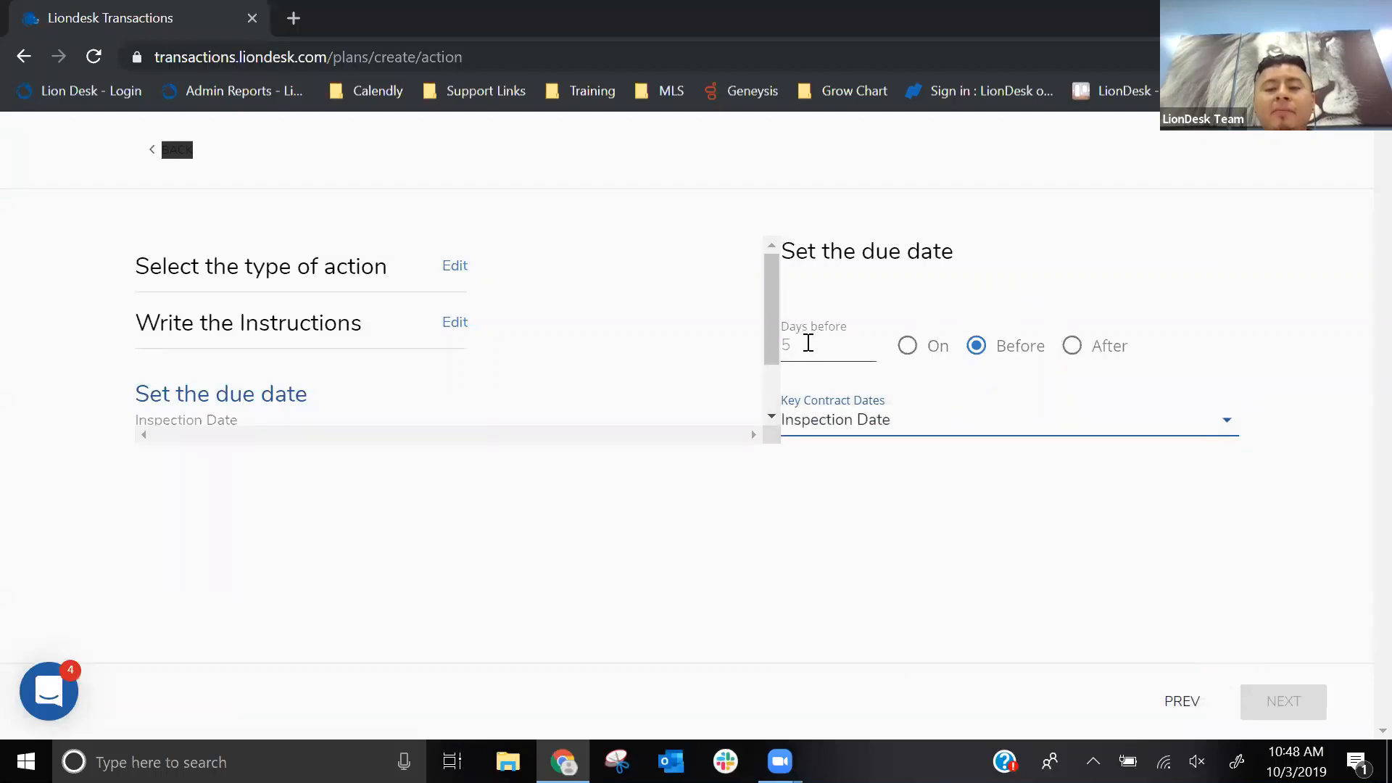
left_click(805, 345)
type("7")
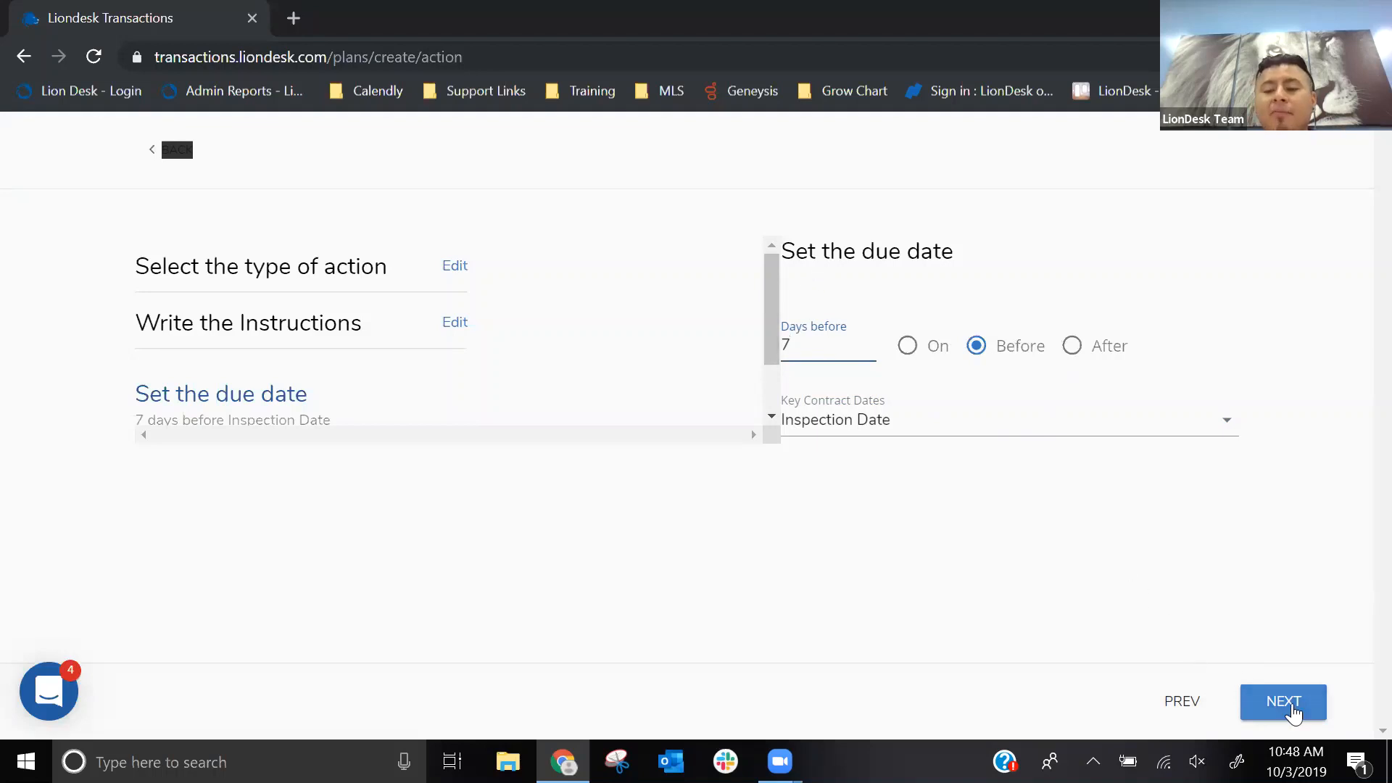
left_click(1293, 712)
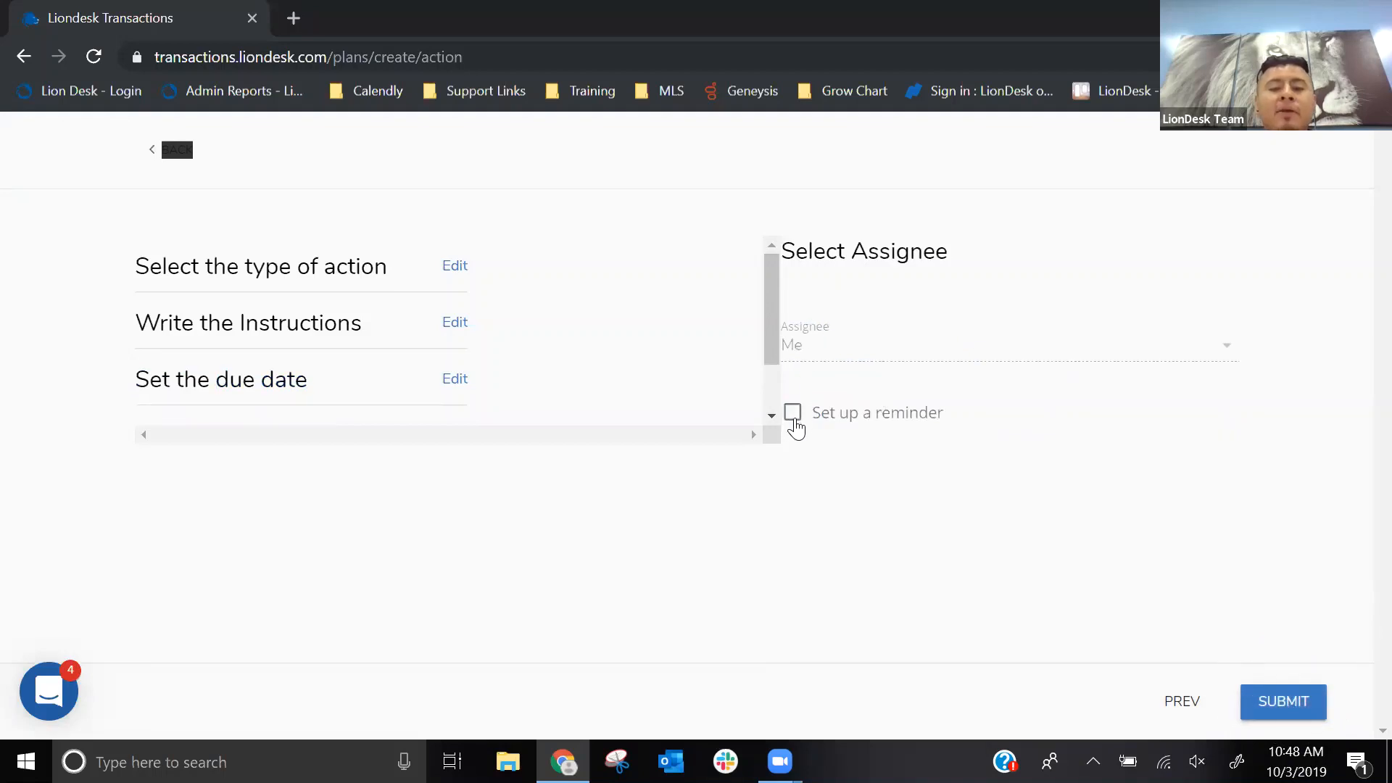
- Set up a text message reminder for the task and submit the action to the plan
left_click(795, 421)
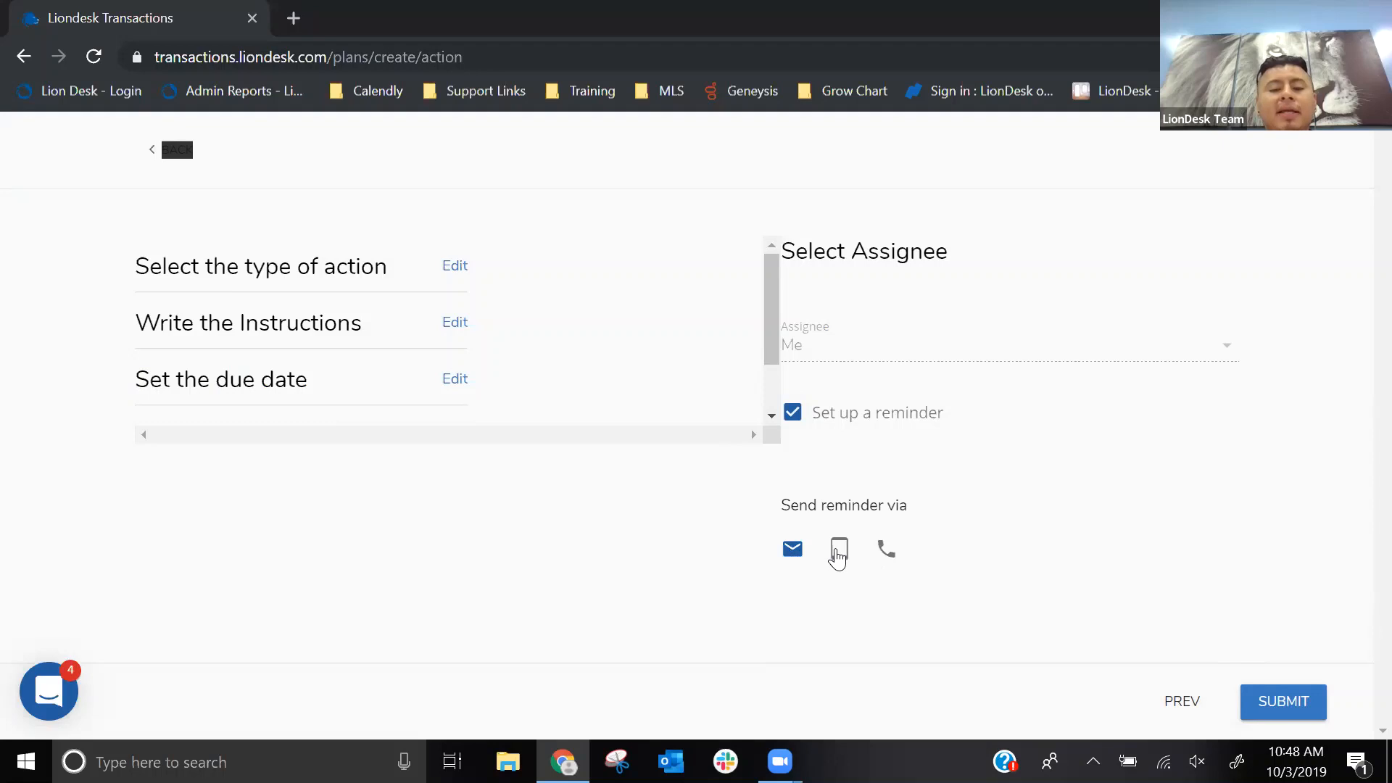
left_click(837, 555)
left_click(1266, 704)
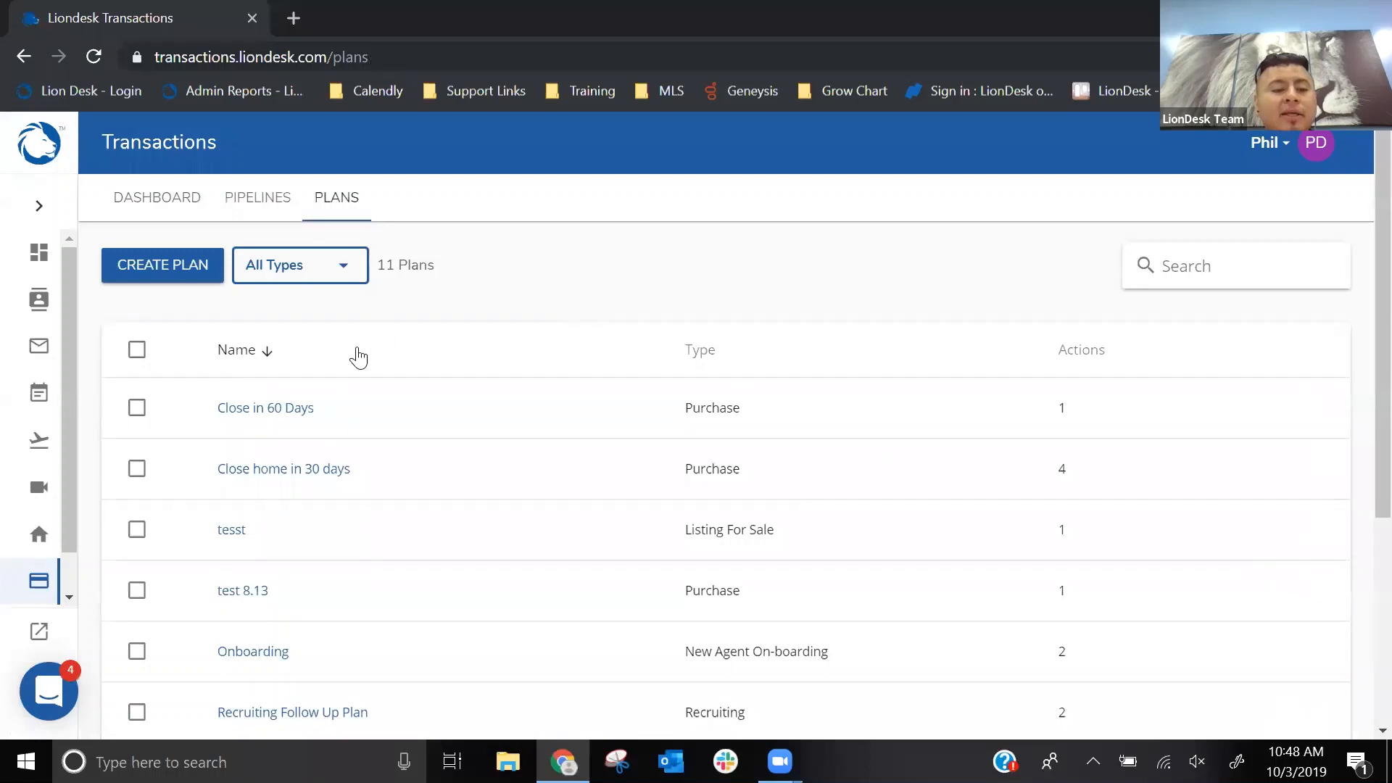
- Open the "Close in 45 Days" plan and examine the action types and setup stages offered for another action
scroll(358, 357, "down", 5)
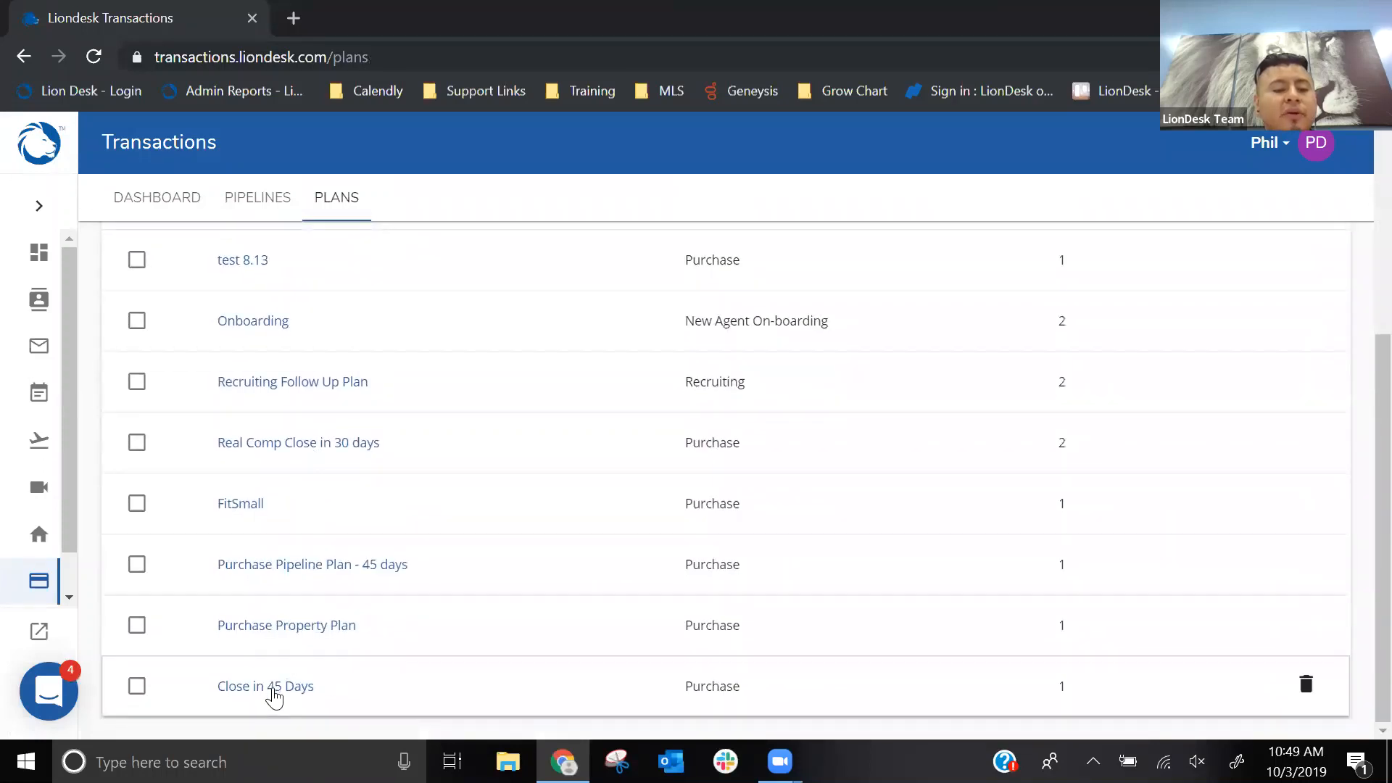
left_click(274, 696)
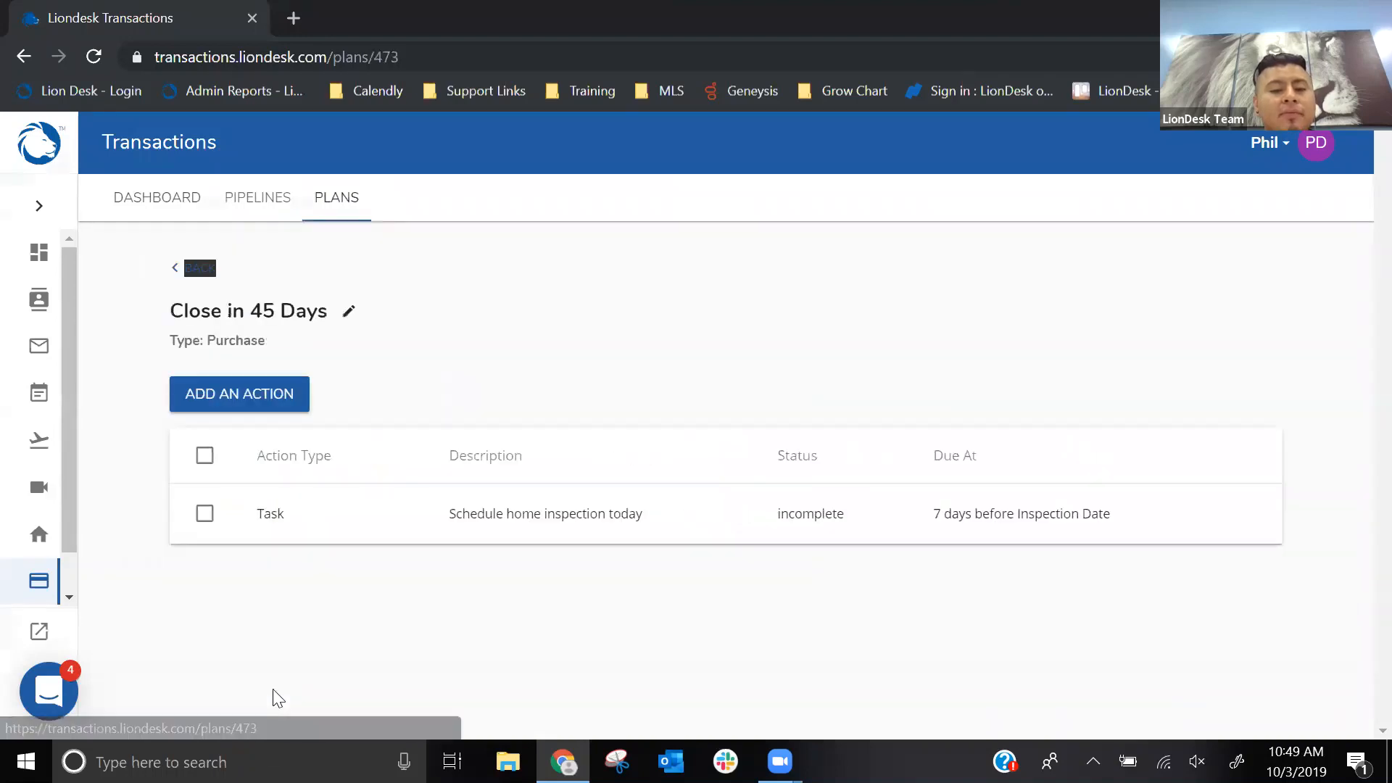
left_click(218, 398)
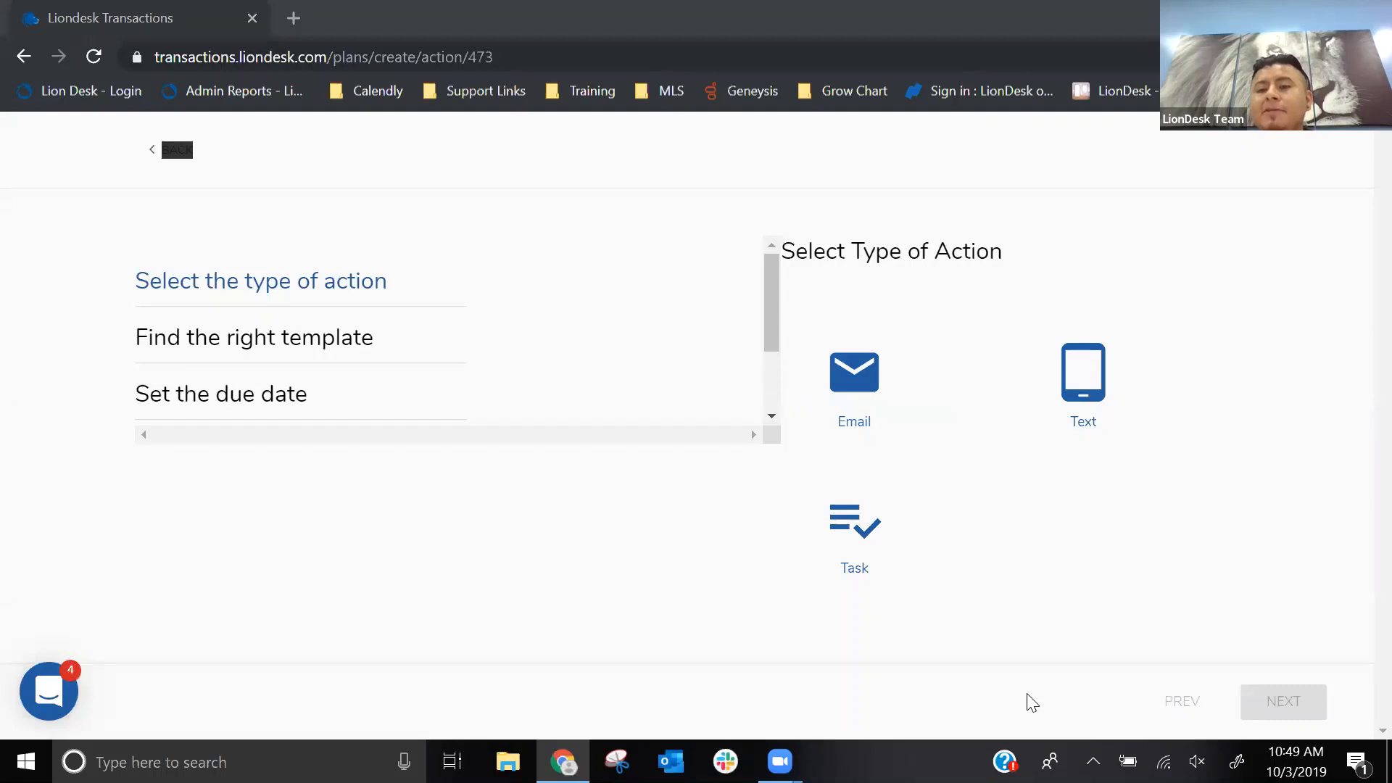
scroll(621, 363, "down", 2)
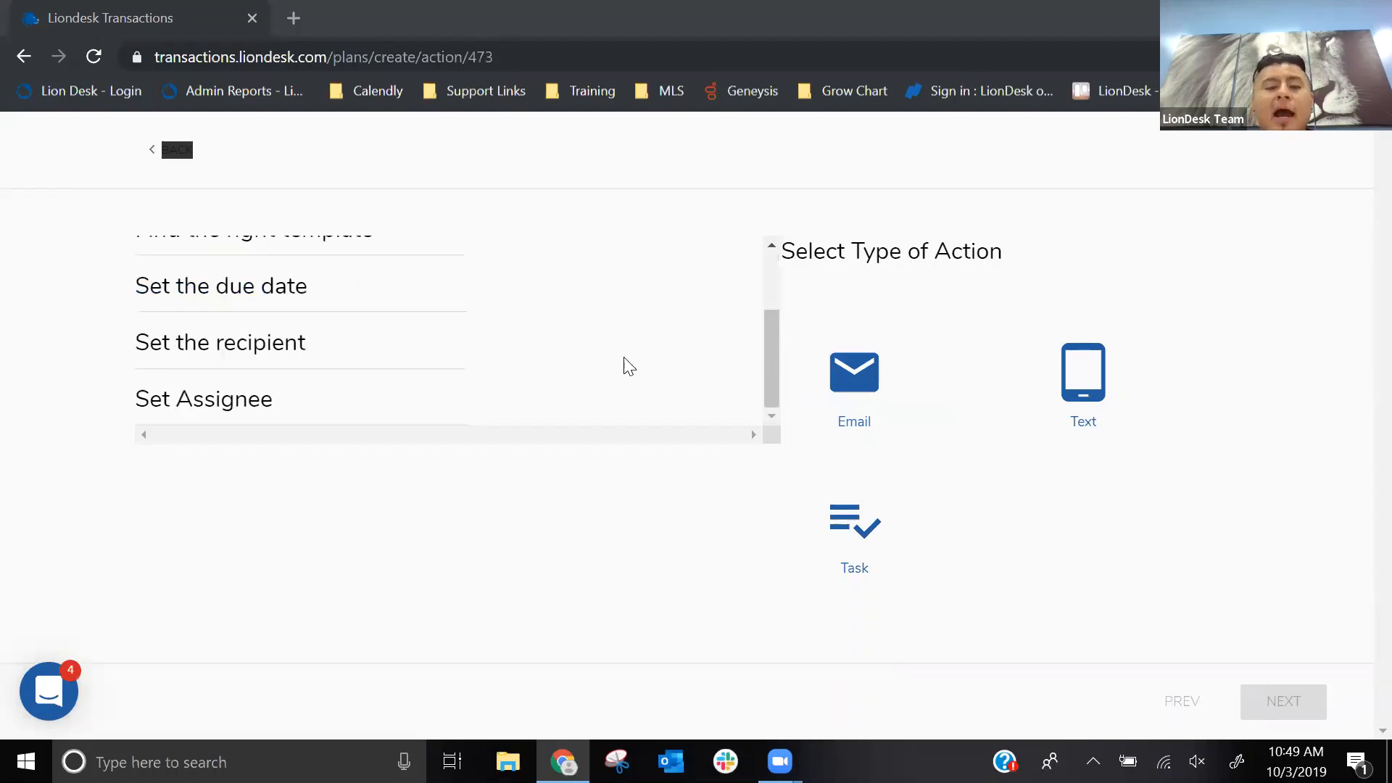
scroll(435, 326, "up", 2)
left_click(152, 157)
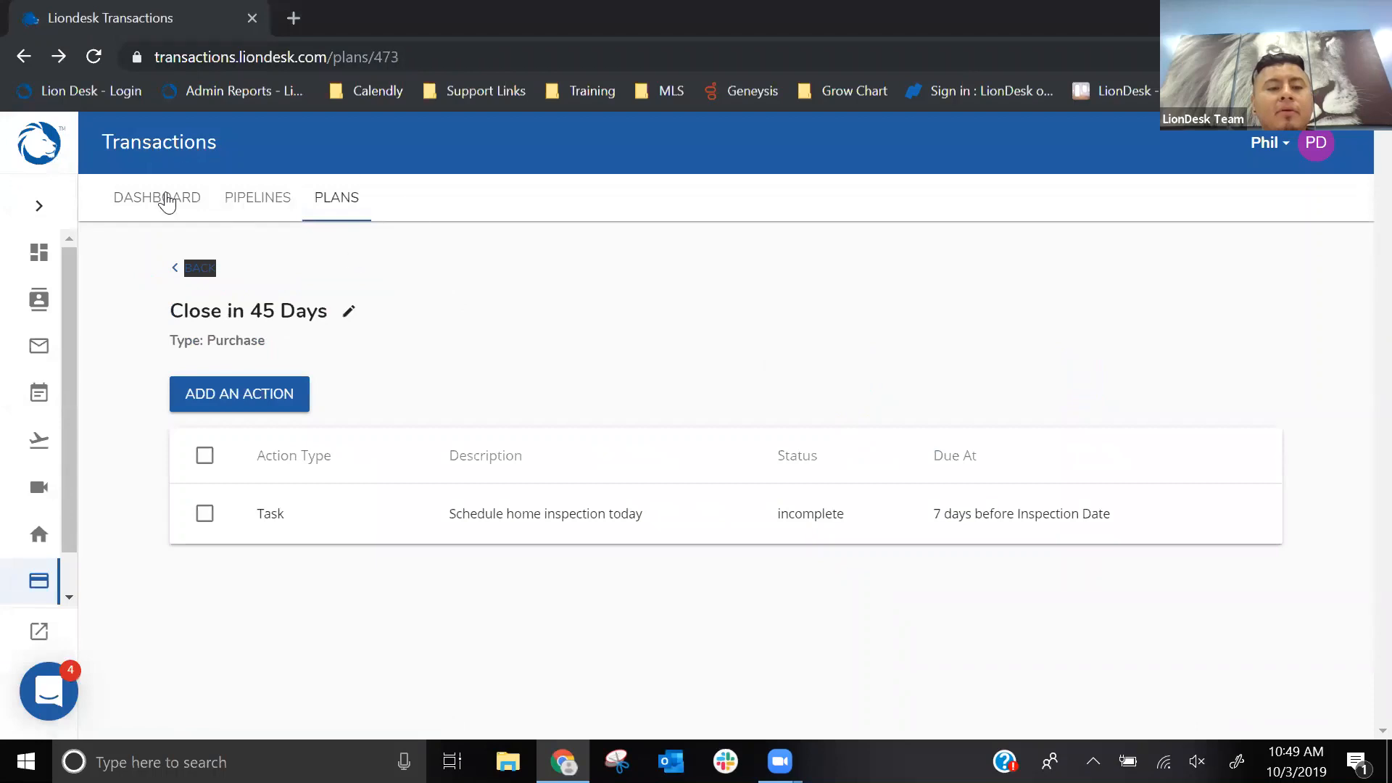
- Return to the transactions dashboard and open the San Diego Street Purchase transaction to view its plan actions
left_click(165, 201)
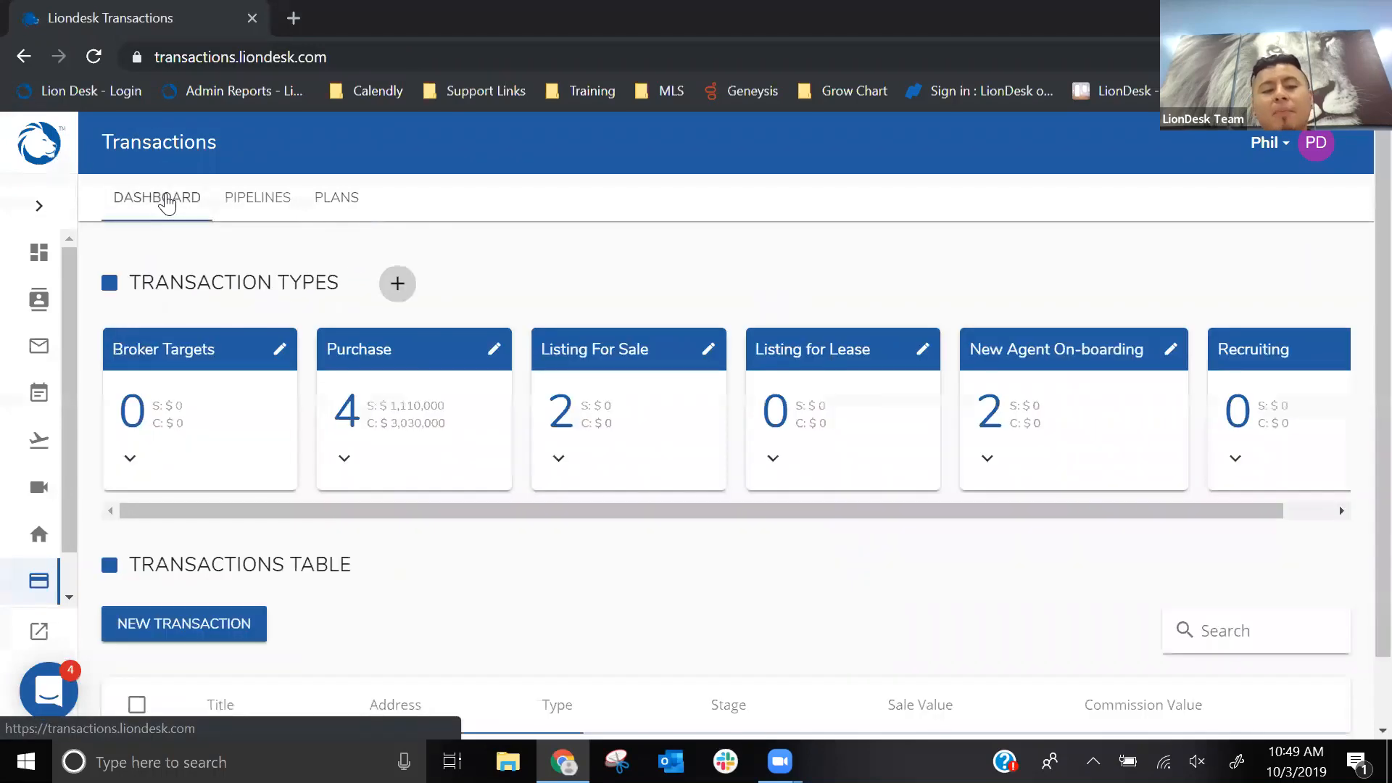
scroll(485, 247, "down", 3)
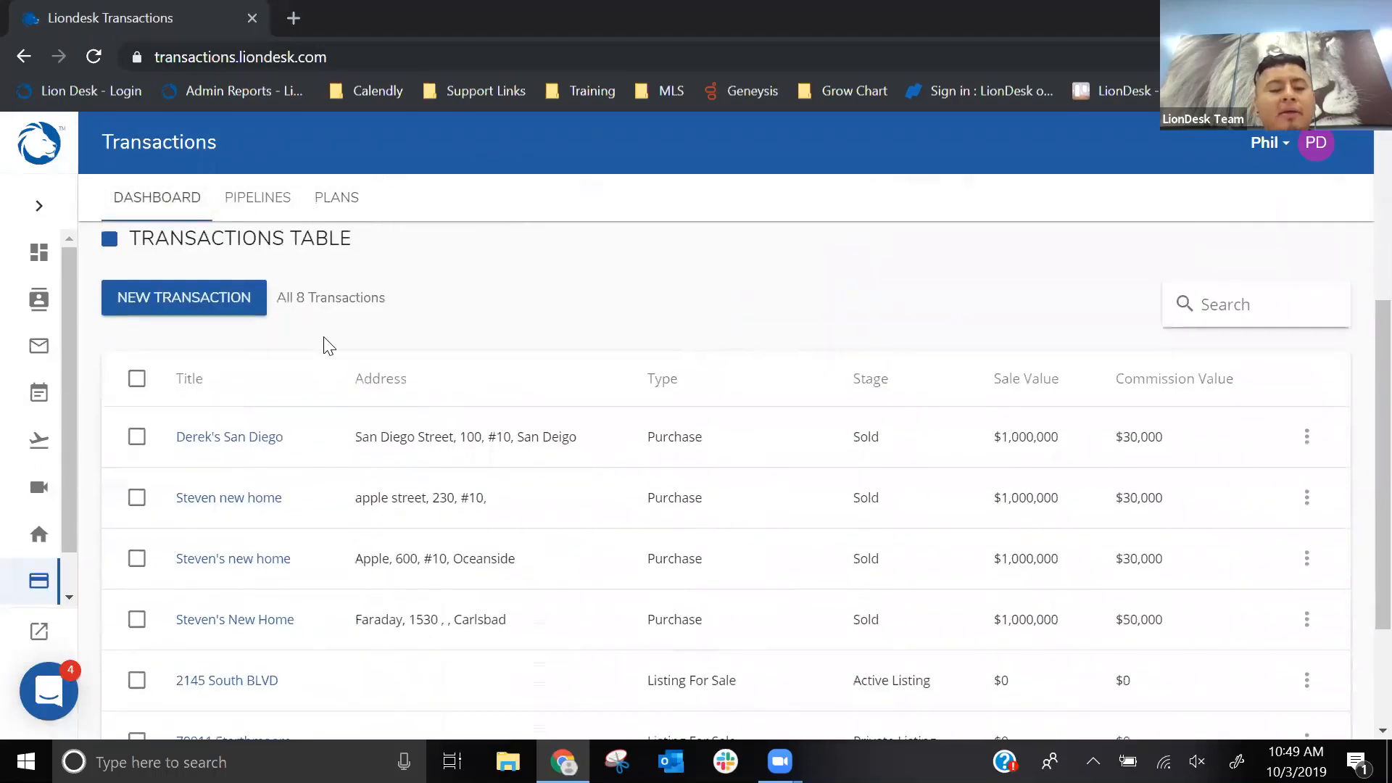
left_click(236, 441)
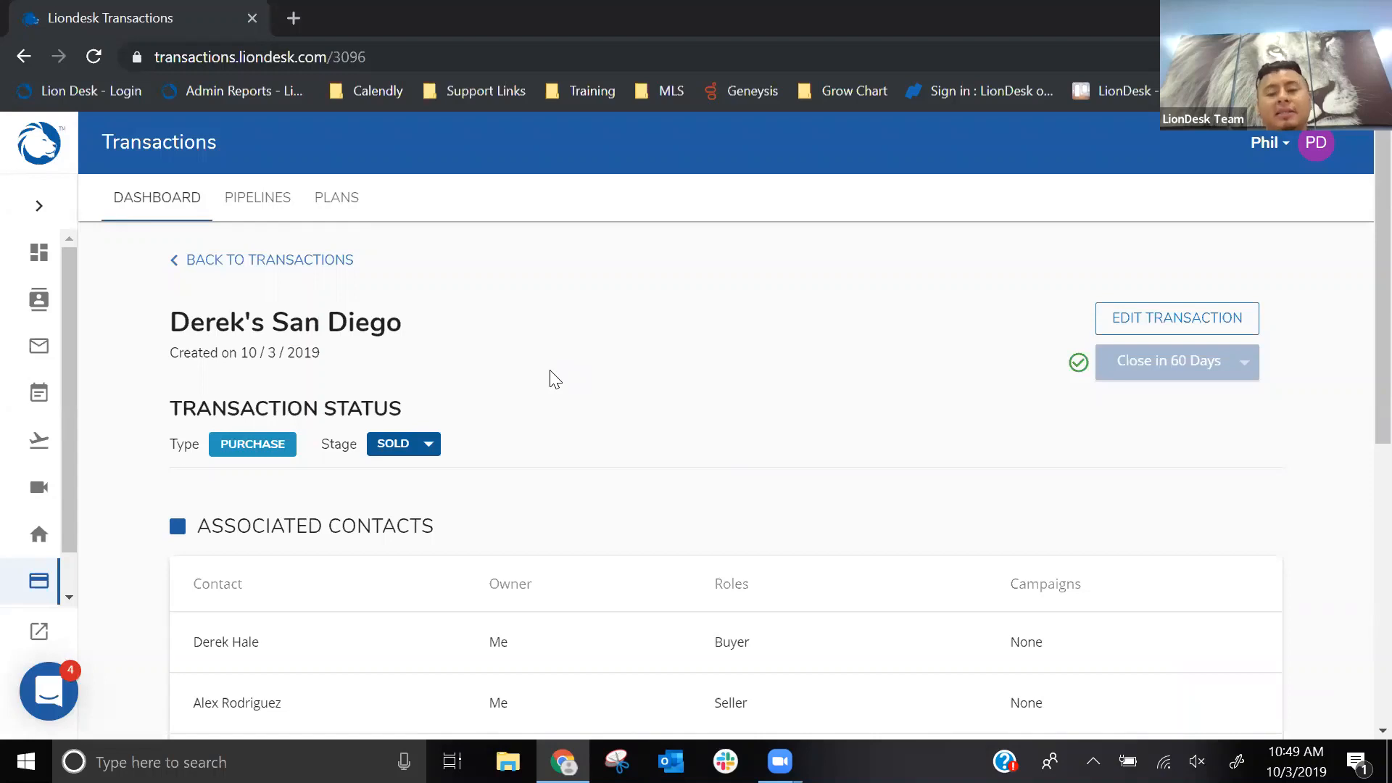
scroll(542, 339, "down", 8)
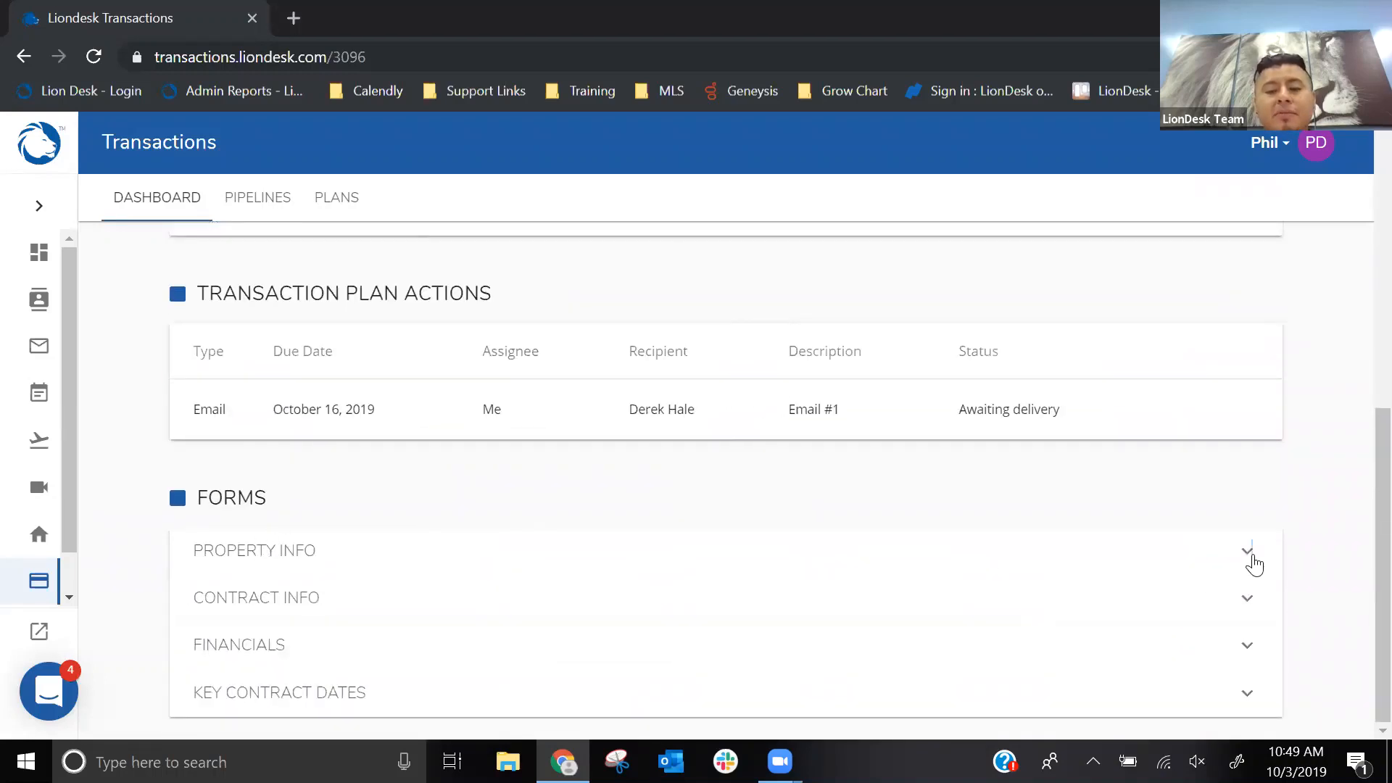
- Expand the transaction's Property Info, Contract Info and Financials forms to review their fields
left_click(1249, 552)
scroll(924, 513, "down", 2)
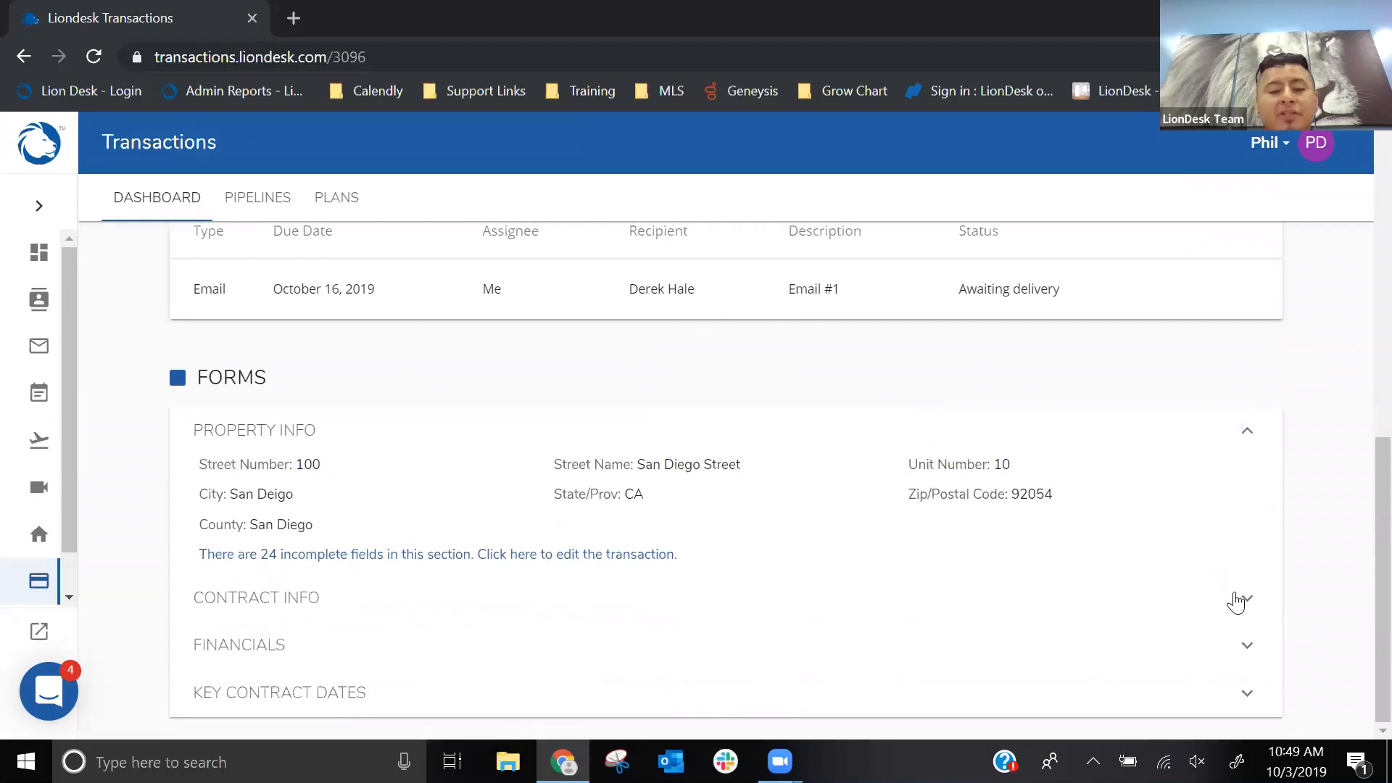
left_click(1241, 599)
scroll(1033, 459, "down", 1)
left_click(1232, 644)
scroll(916, 531, "down", 2)
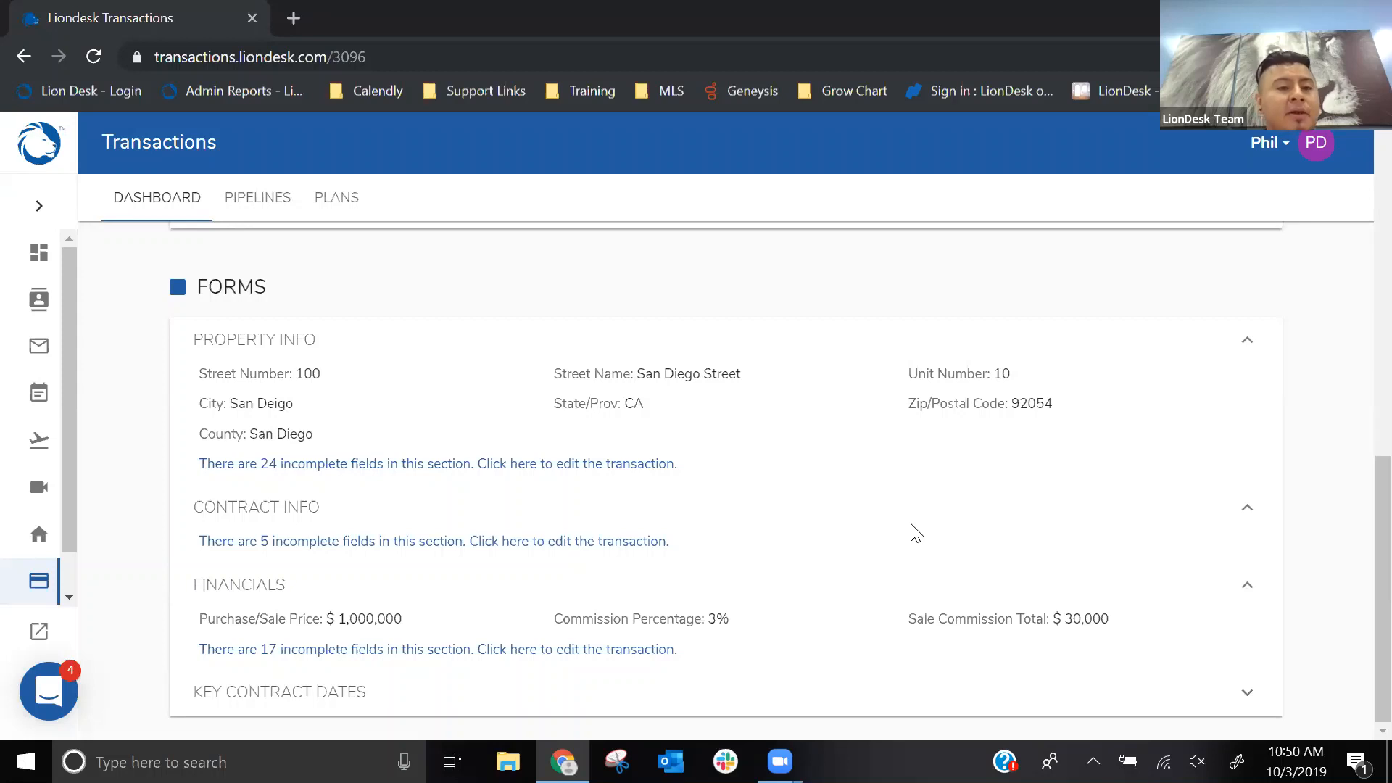
- Open the LionDesk ideas portal at ideas.liondesk.com in a new browser tab
left_click(289, 17)
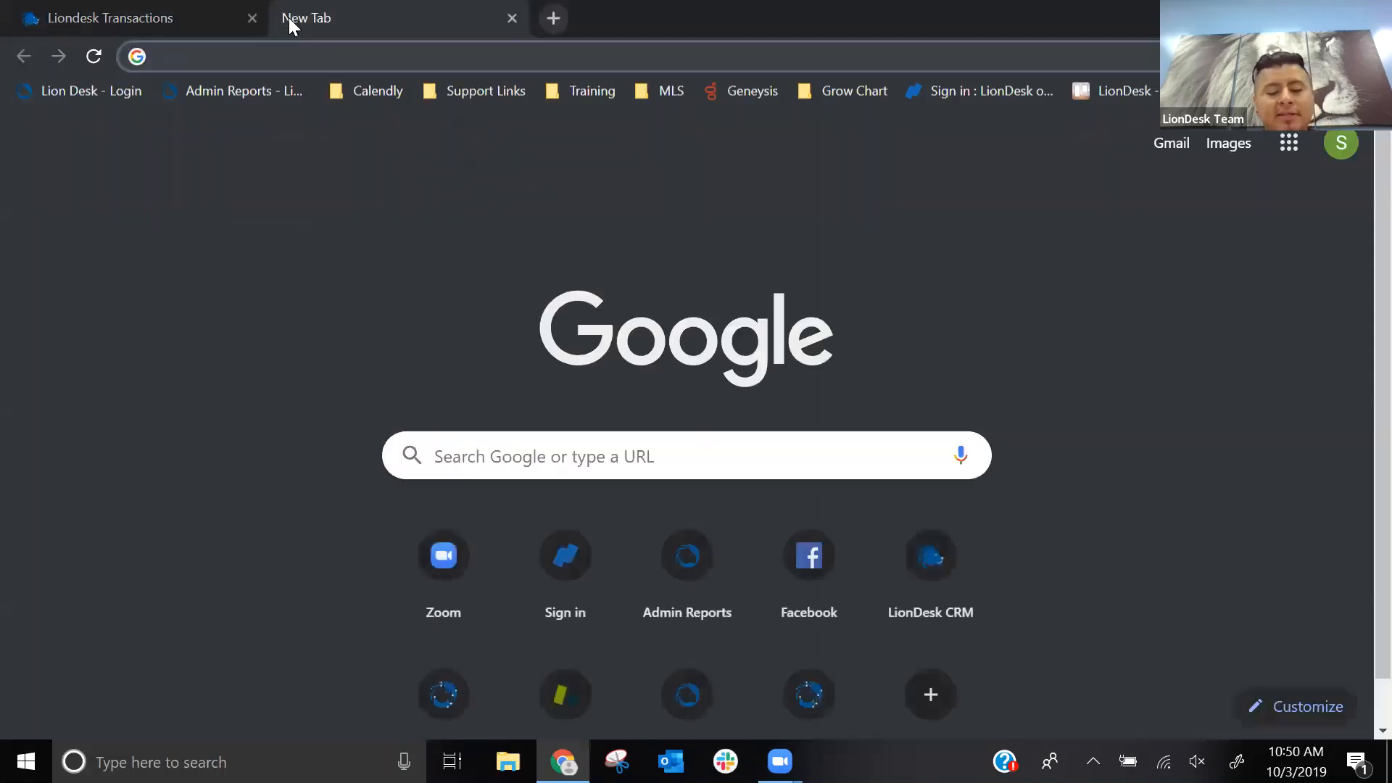
type("idea")
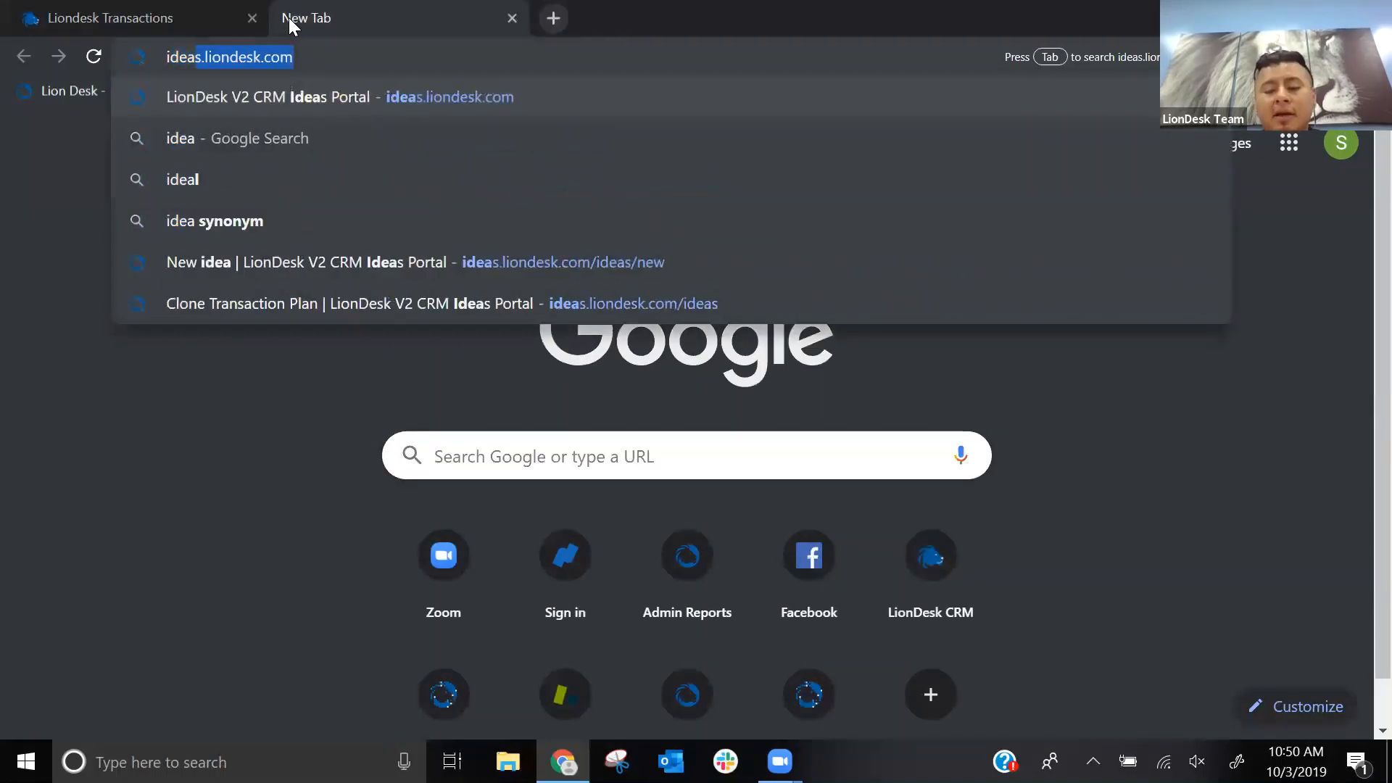
type("s.")
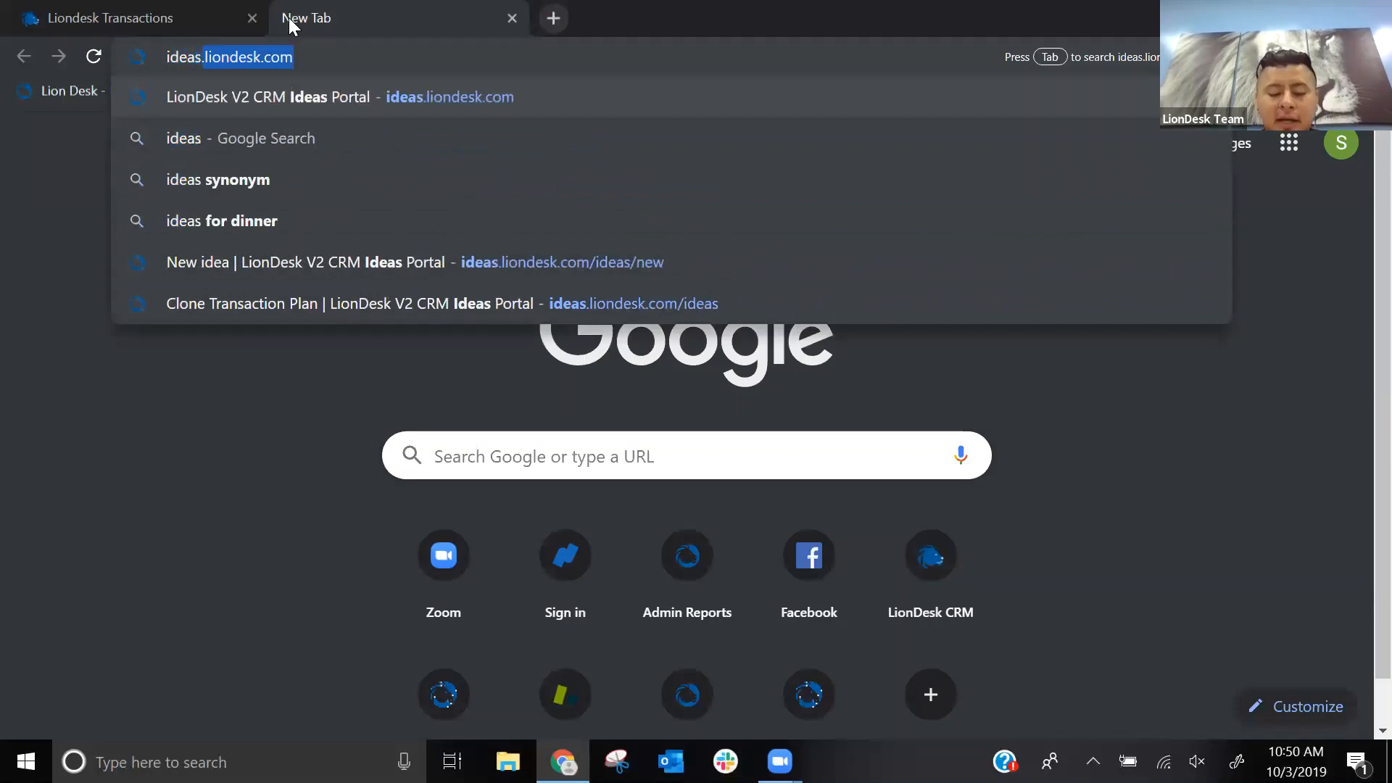
type("liondek.c")
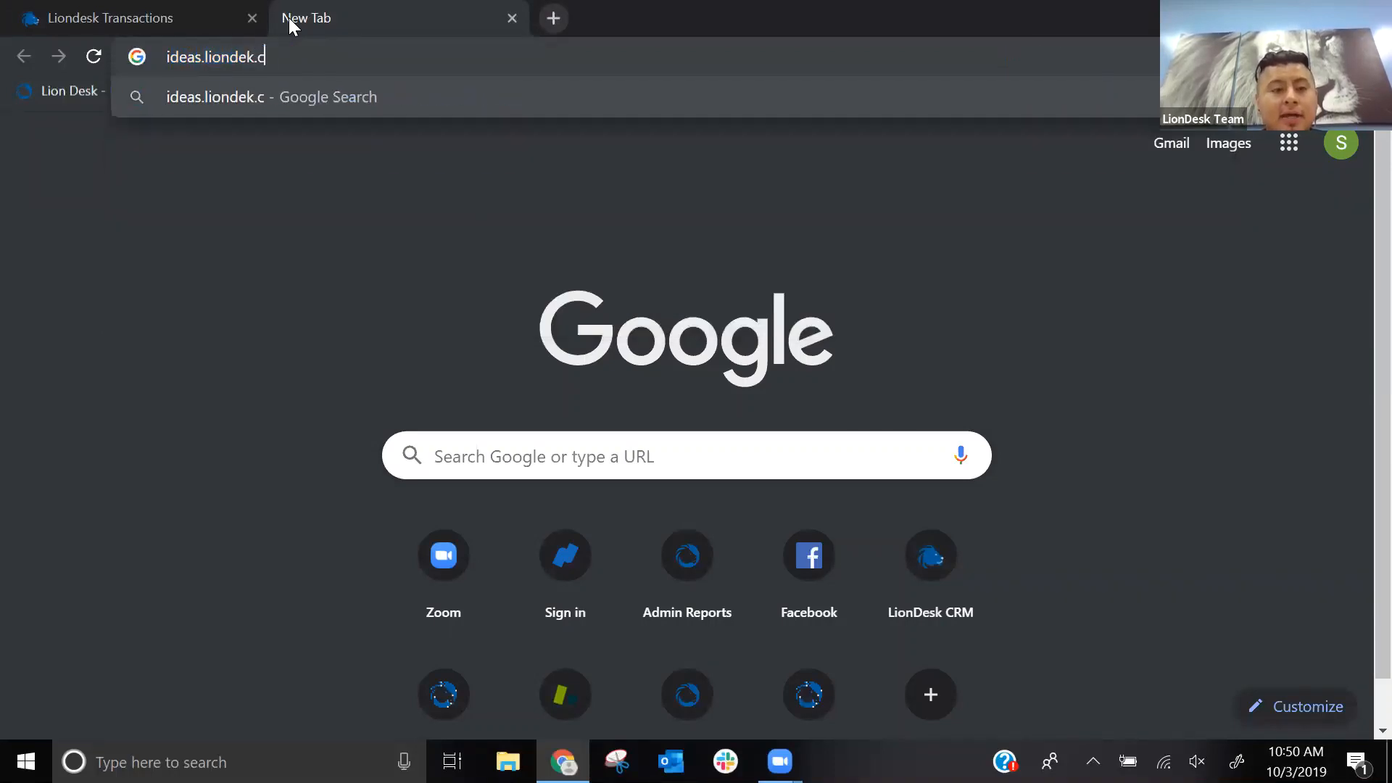
key("BackSpace")
key("BackSpace")
key("BackSpace")
type("sk")
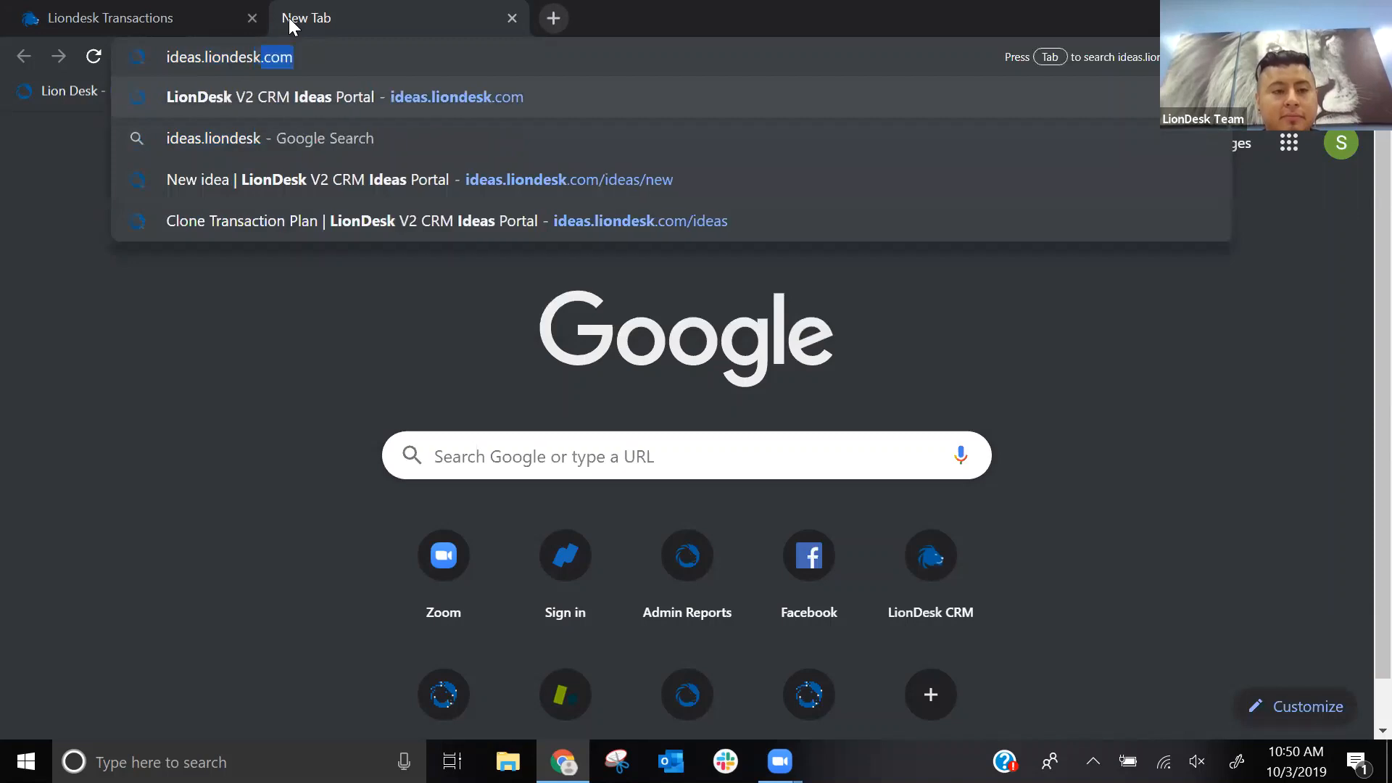
key("Return")
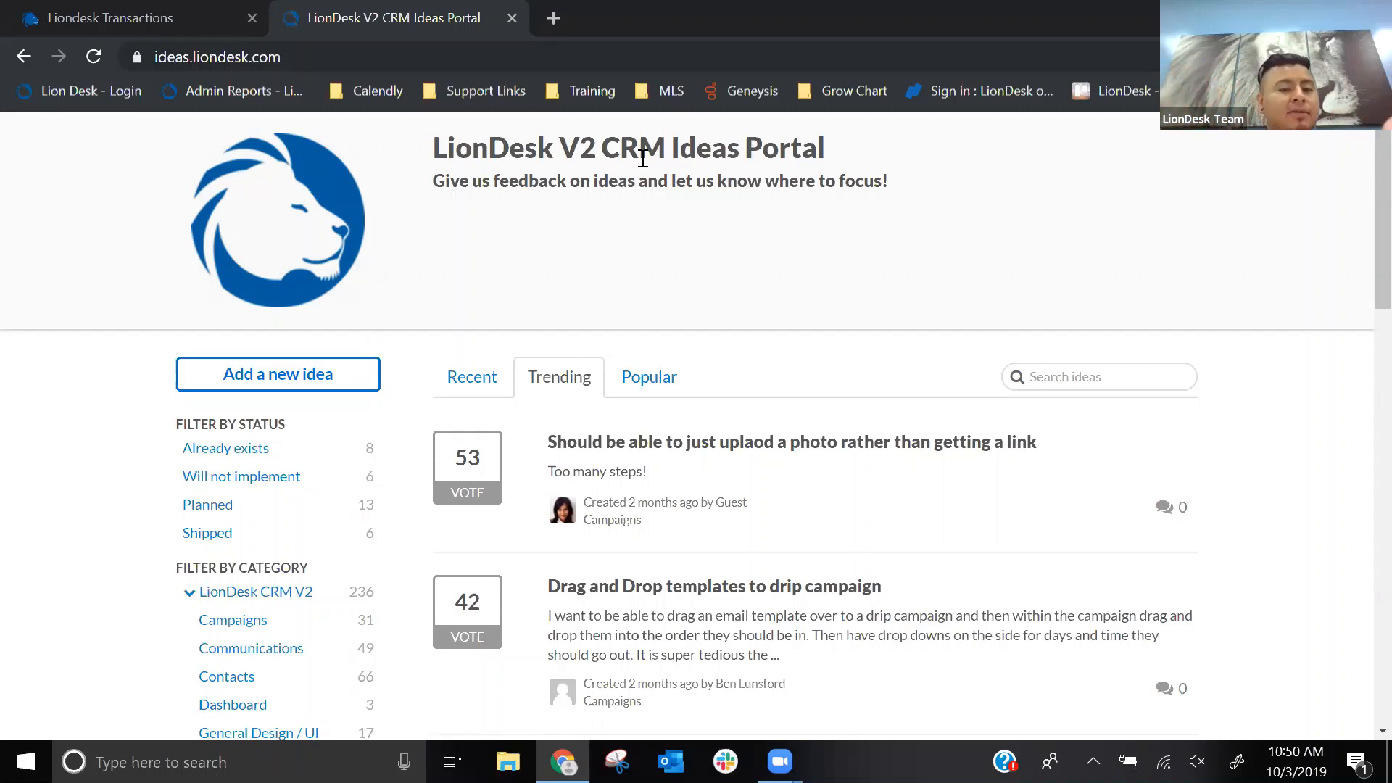
- Show the most recent ideas on the portal and look through the list
left_click(462, 383)
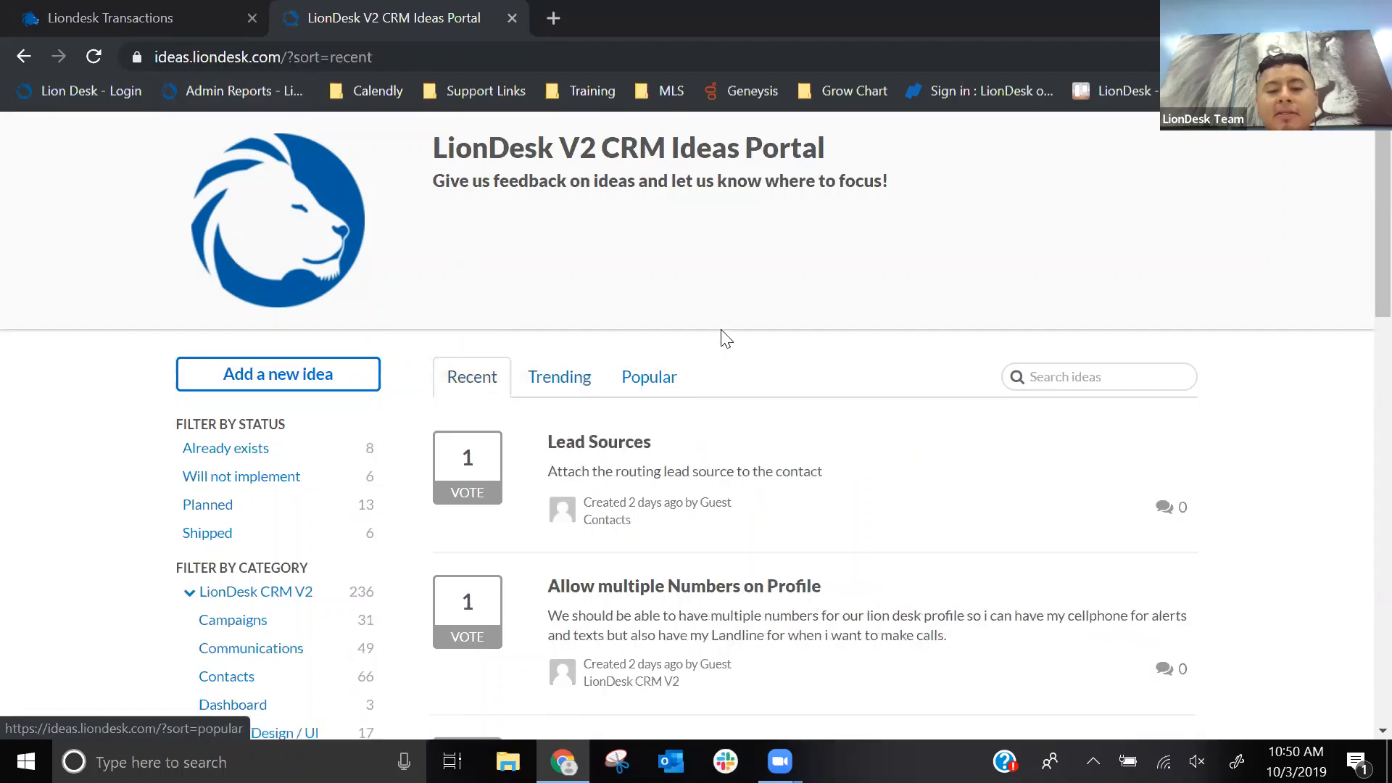
scroll(737, 479, "down", 1)
scroll(736, 475, "down", 5)
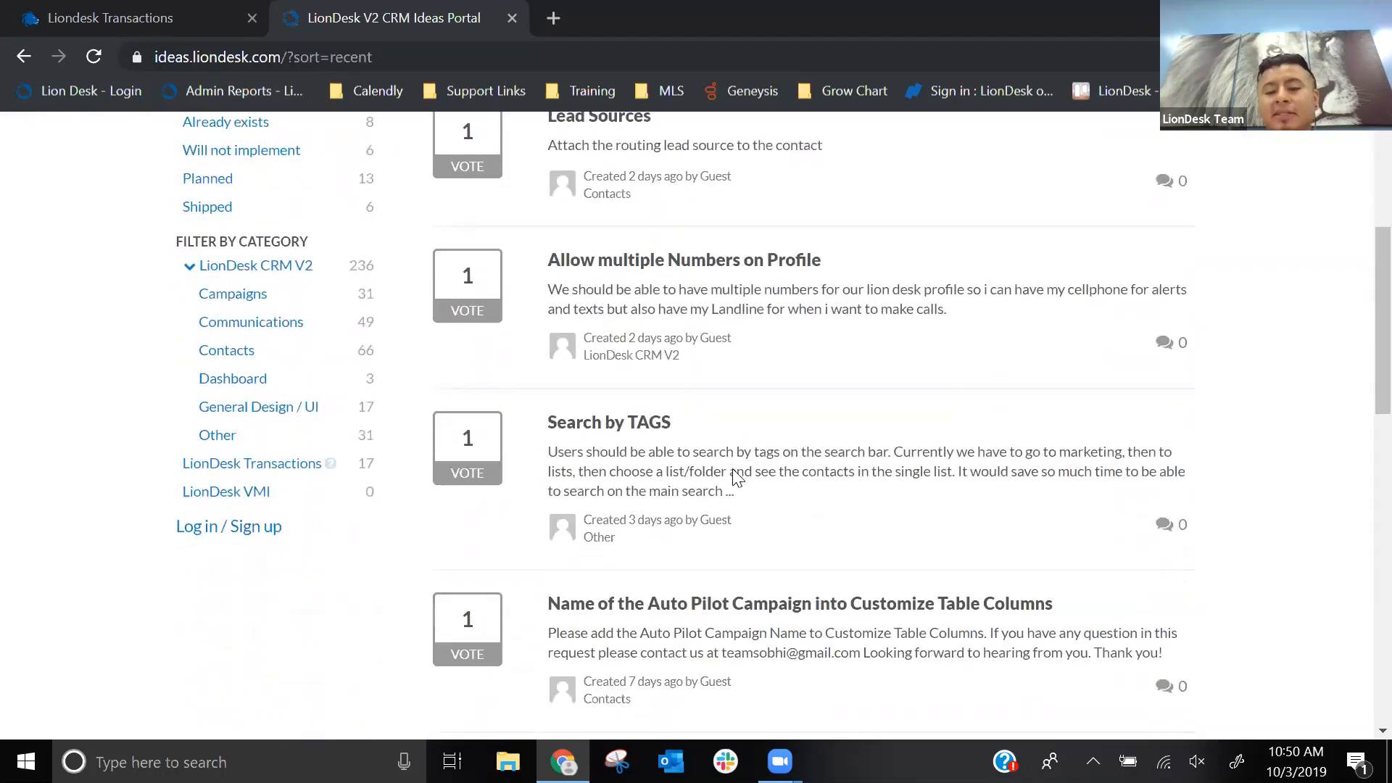
scroll(733, 471, "up", 5)
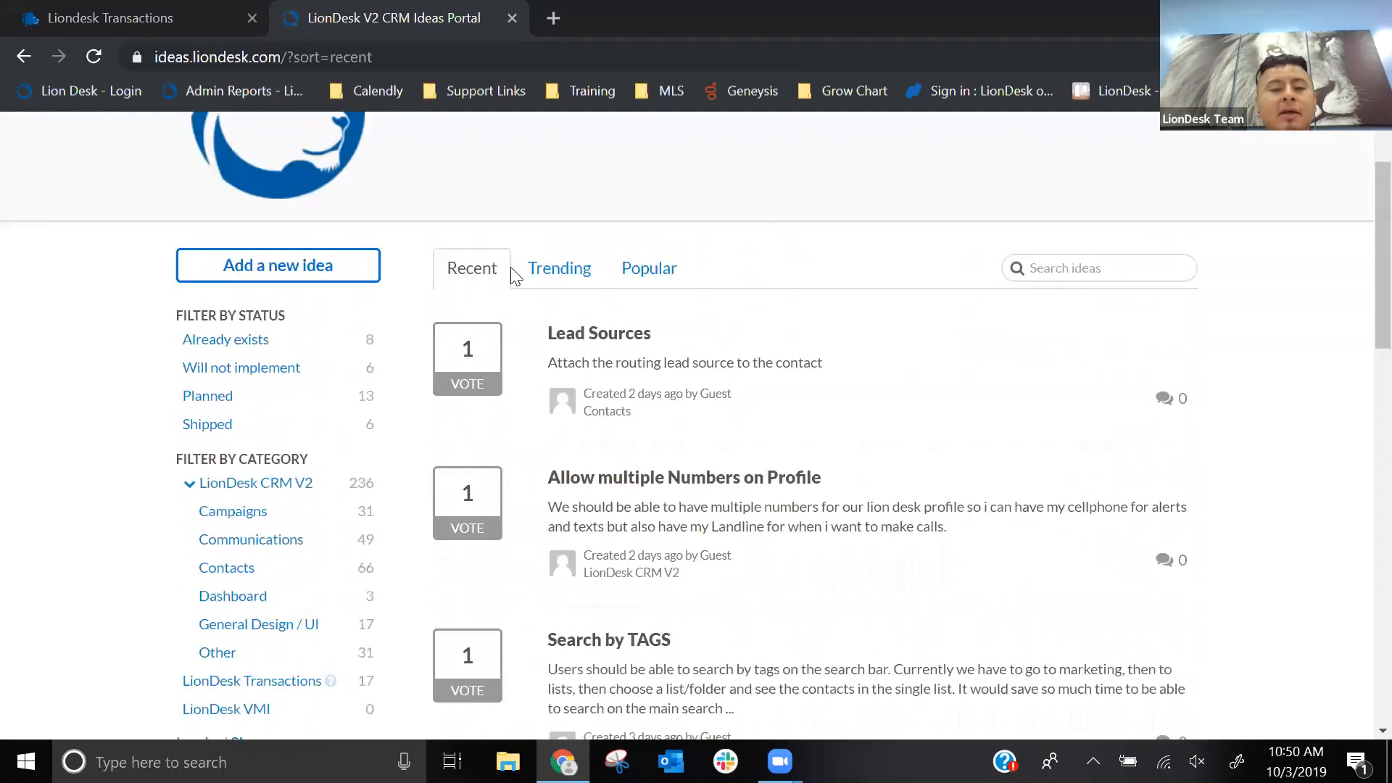
- Show the most popular ideas and look through the highest-voted requests
left_click(637, 274)
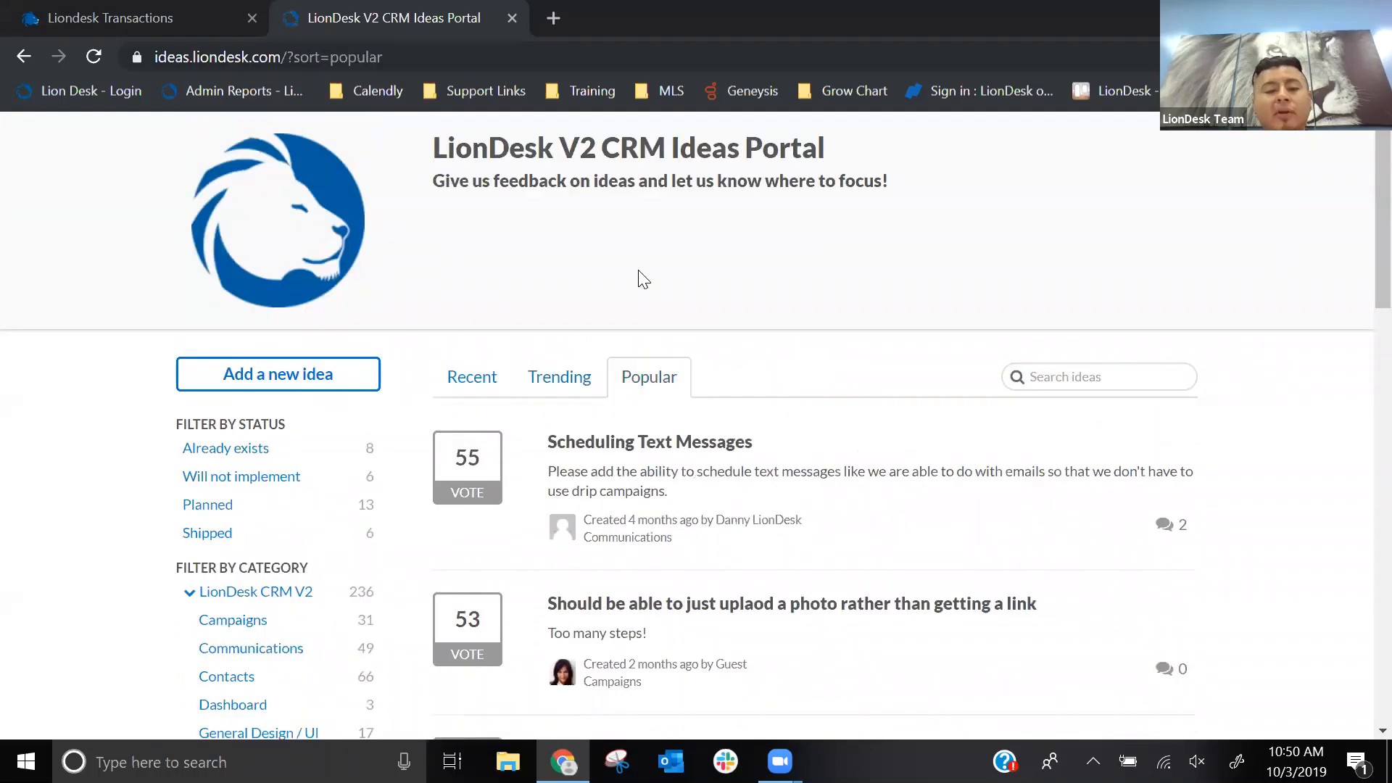
scroll(601, 442, "down", 1)
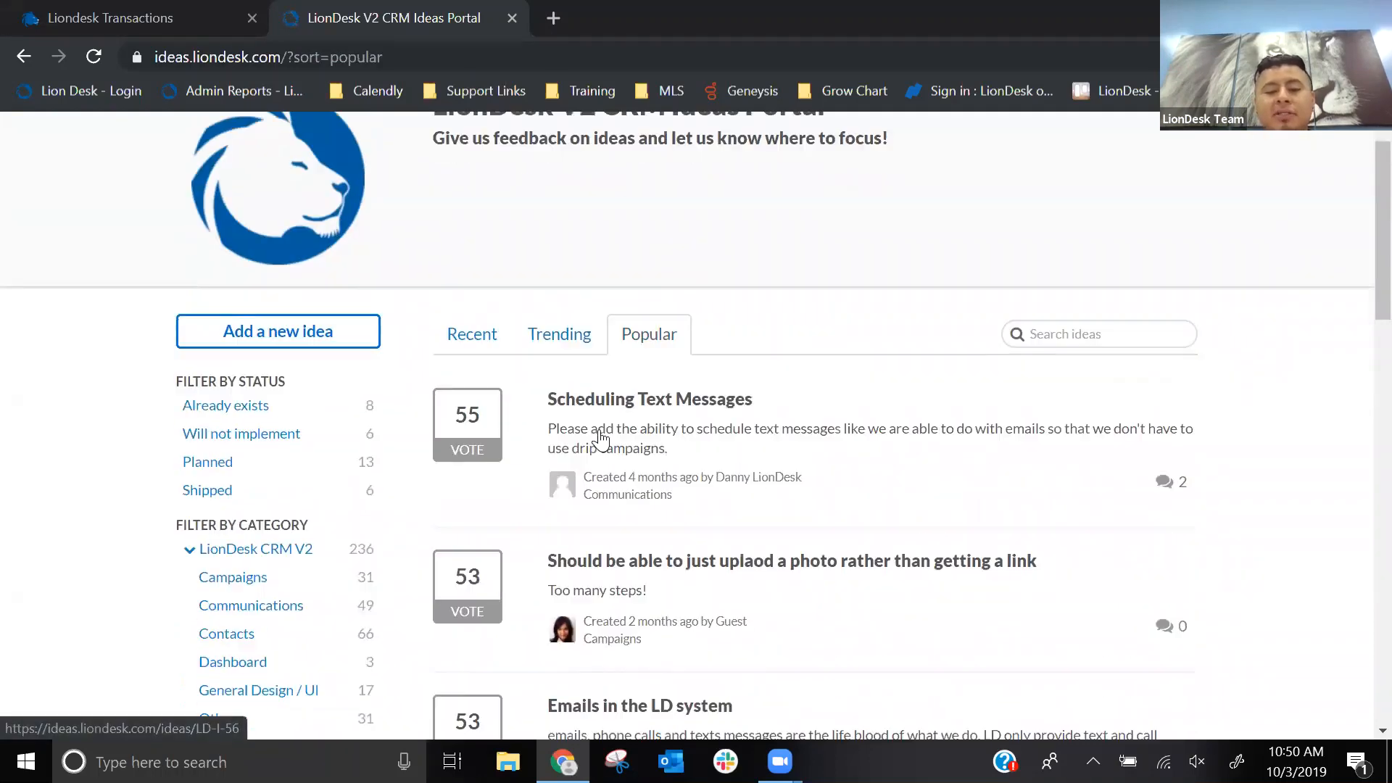
left_click(748, 513)
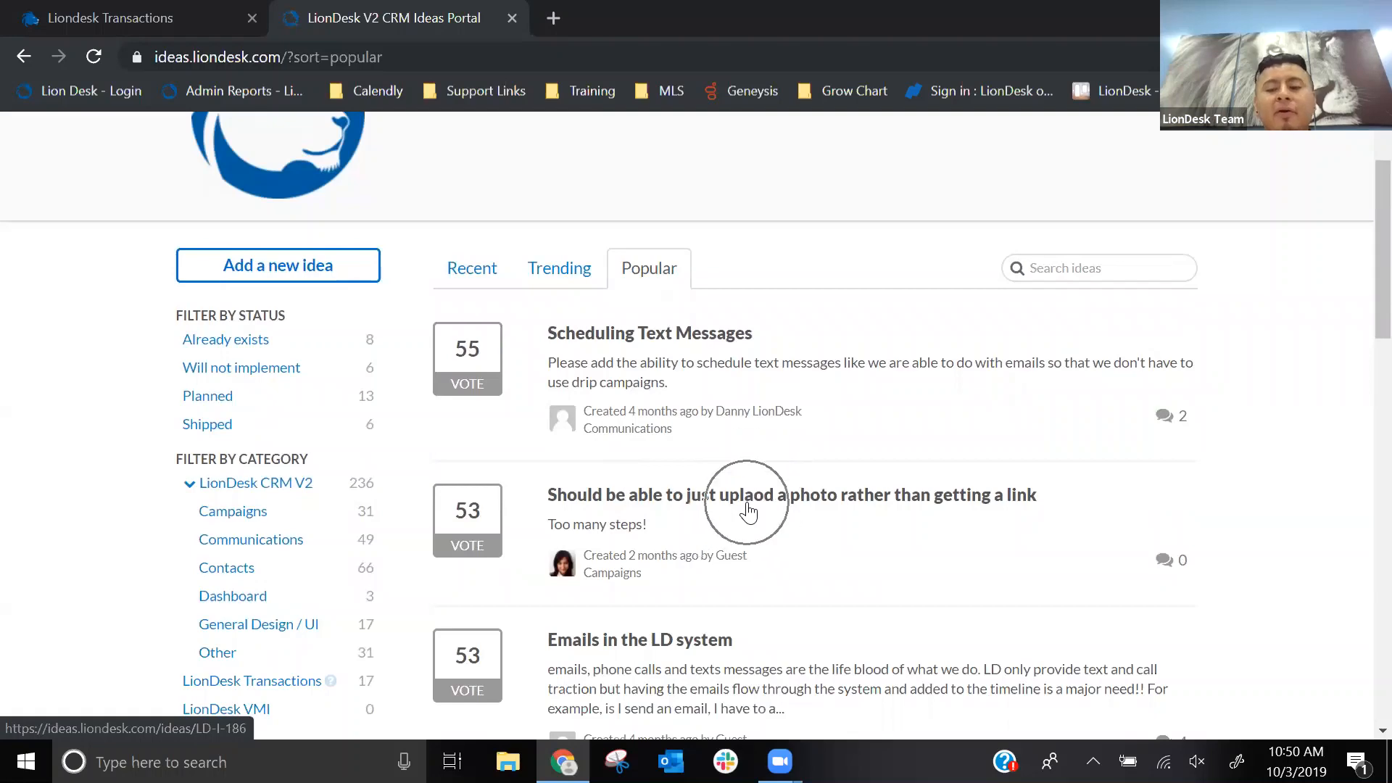
scroll(747, 507, "down", 1)
left_click(664, 537)
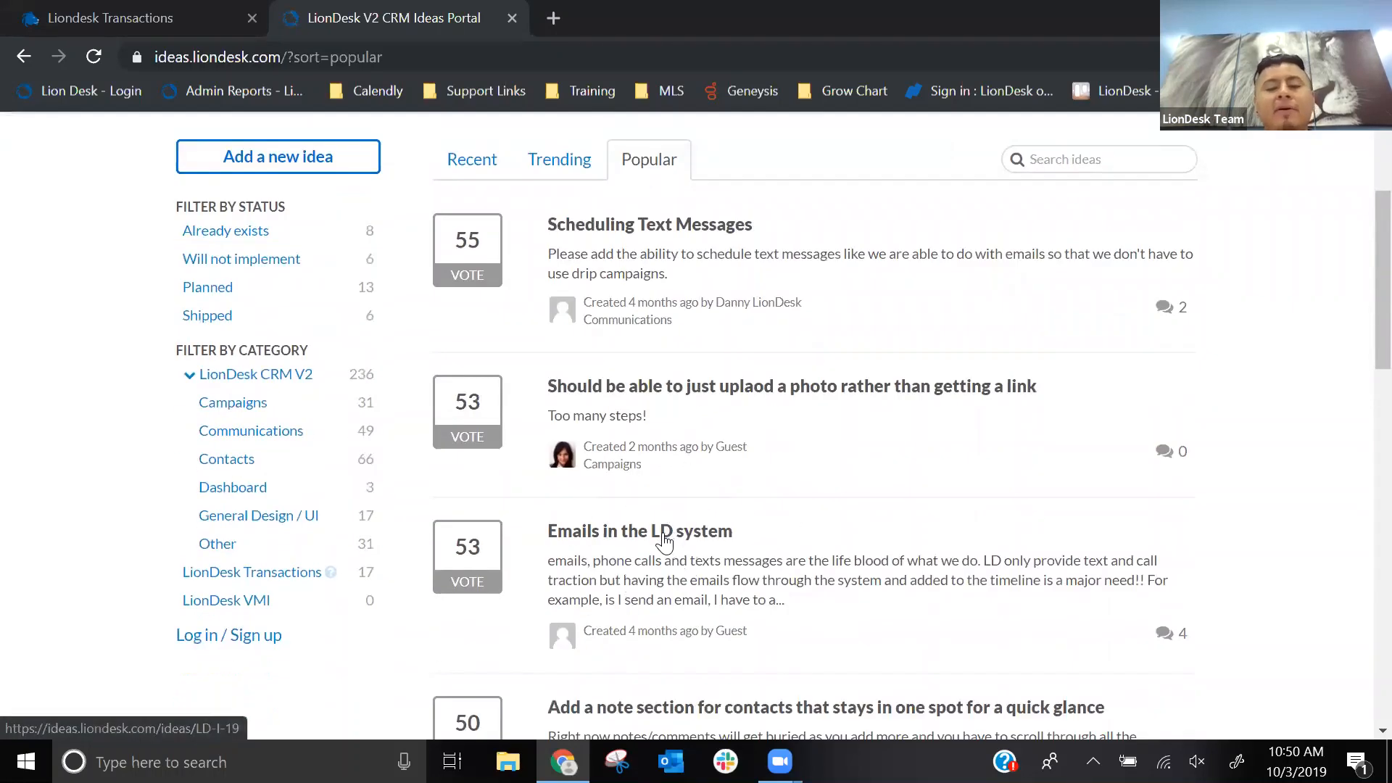
scroll(659, 536, "down", 2)
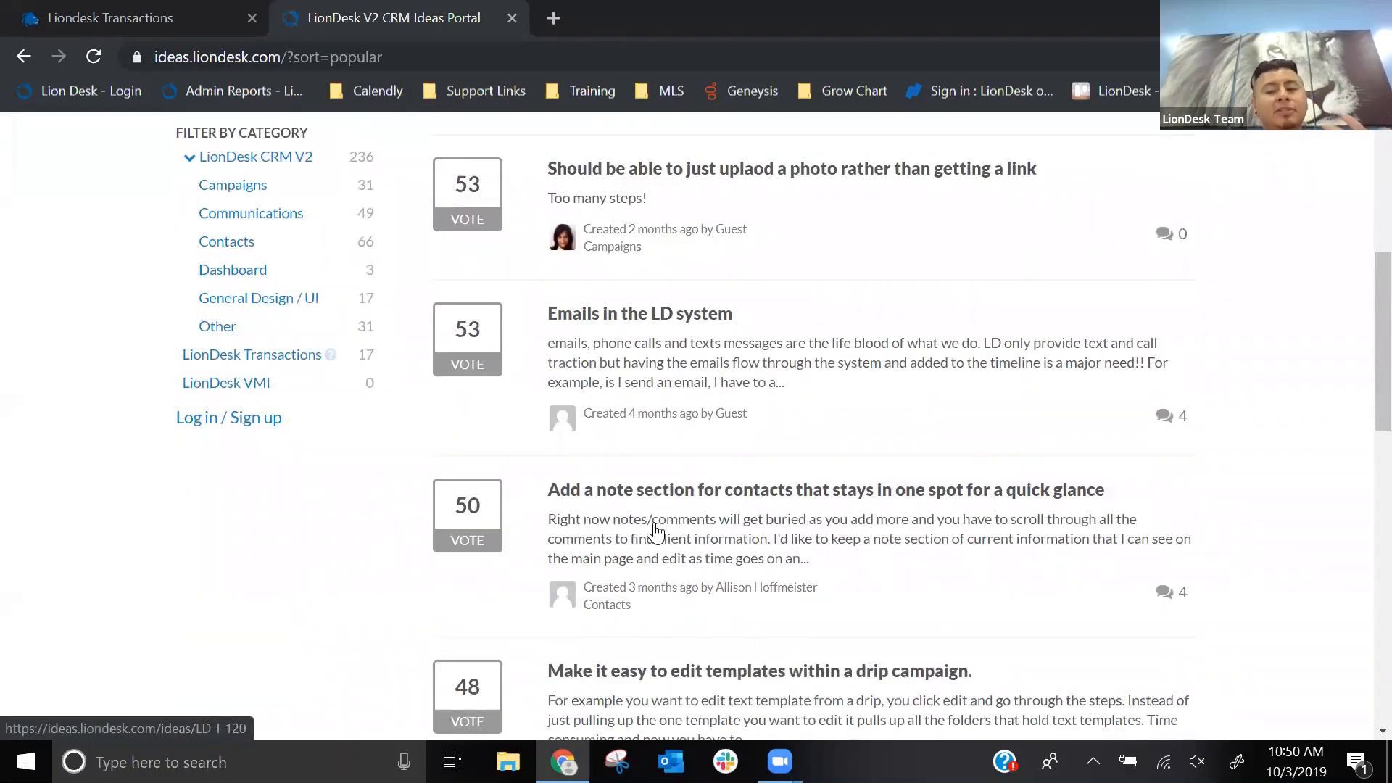
- Open the form for adding a new idea to the portal
scroll(656, 533, "up", 4)
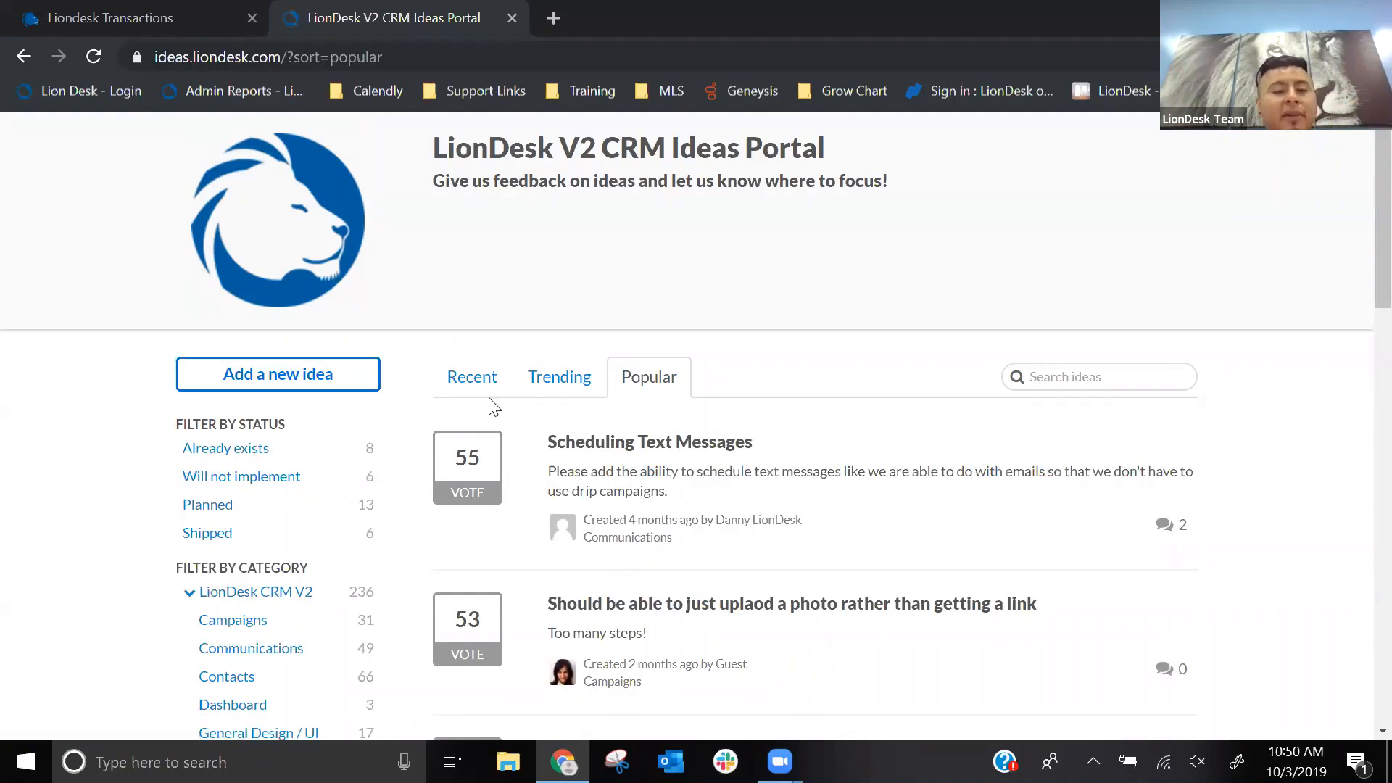
left_click(274, 383)
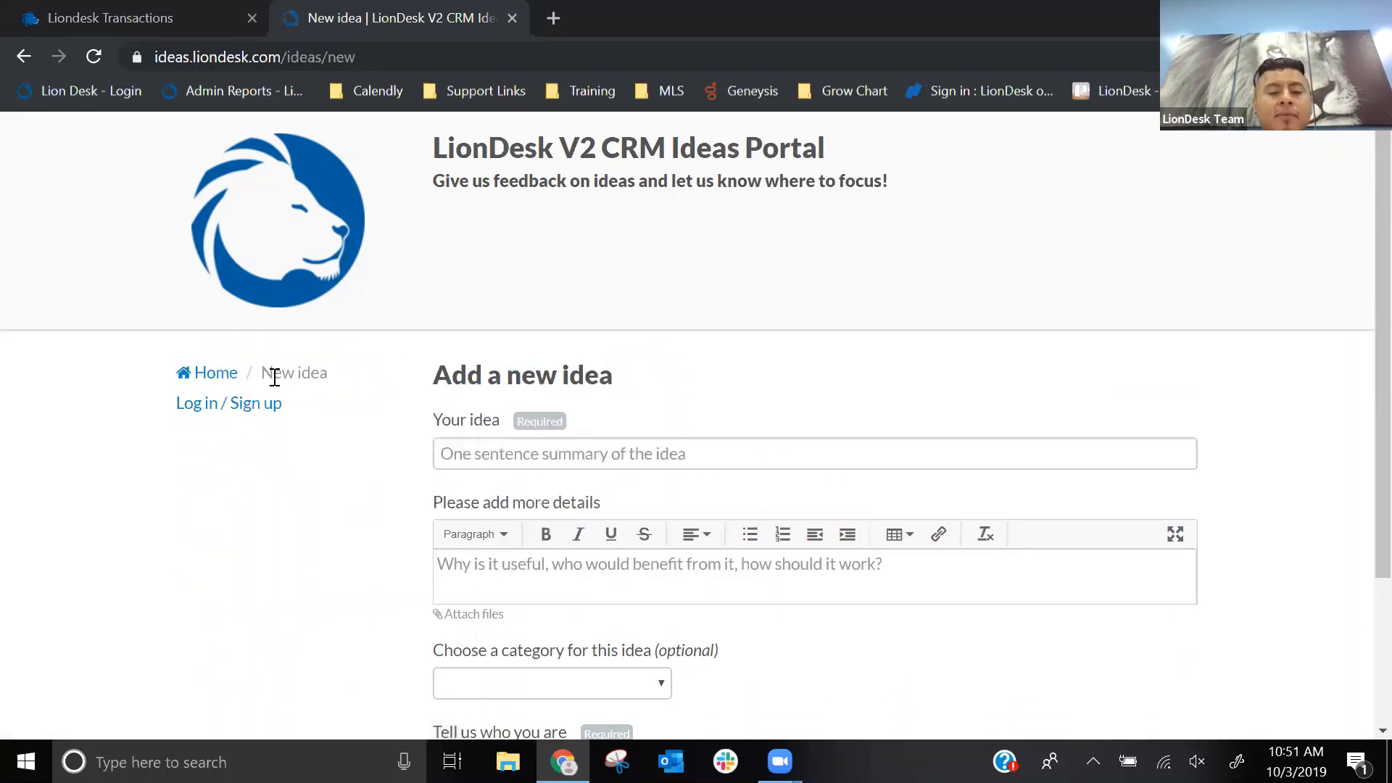
- Enter "Upload Documents into" as the new idea's summary and open the suggested existing idea "Place holders to upload documents"
left_click(457, 455)
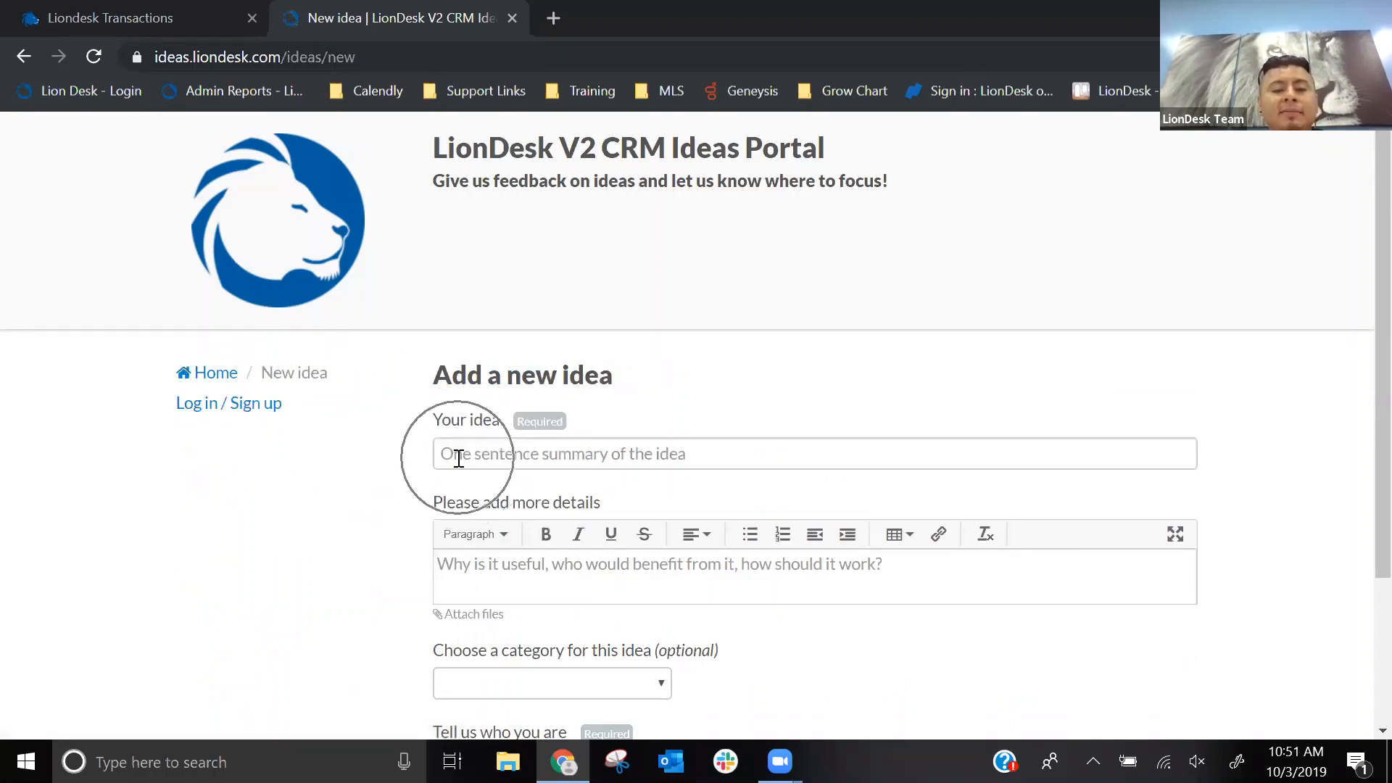
type("Up")
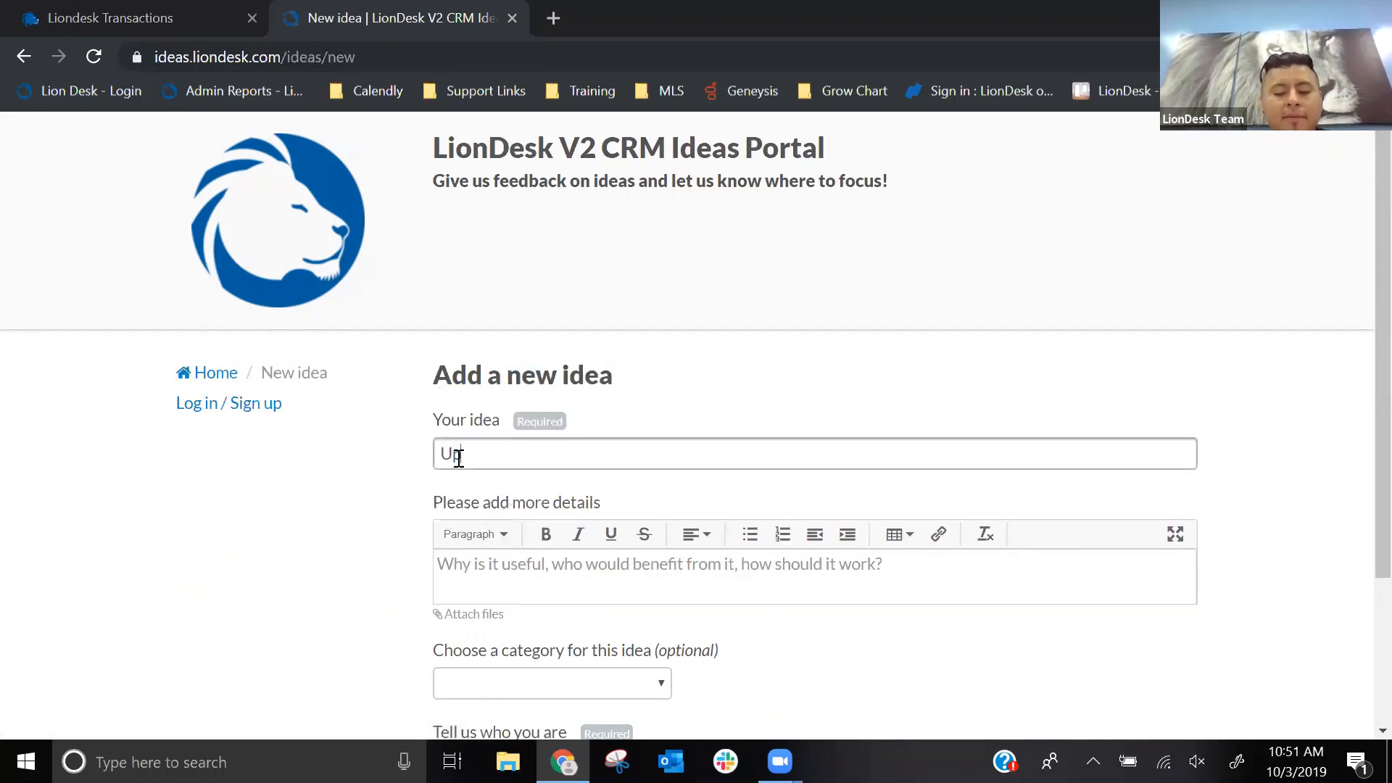
type("load Documen")
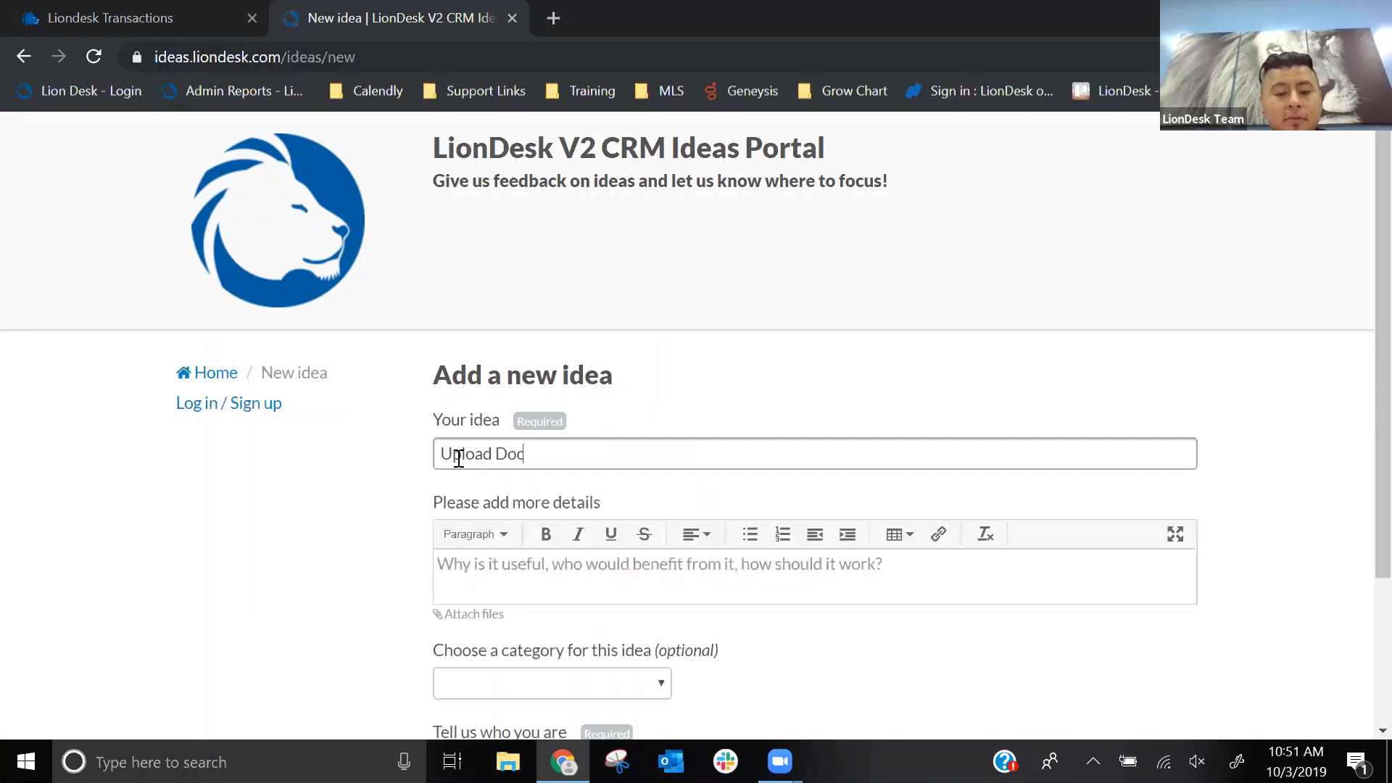
type("to")
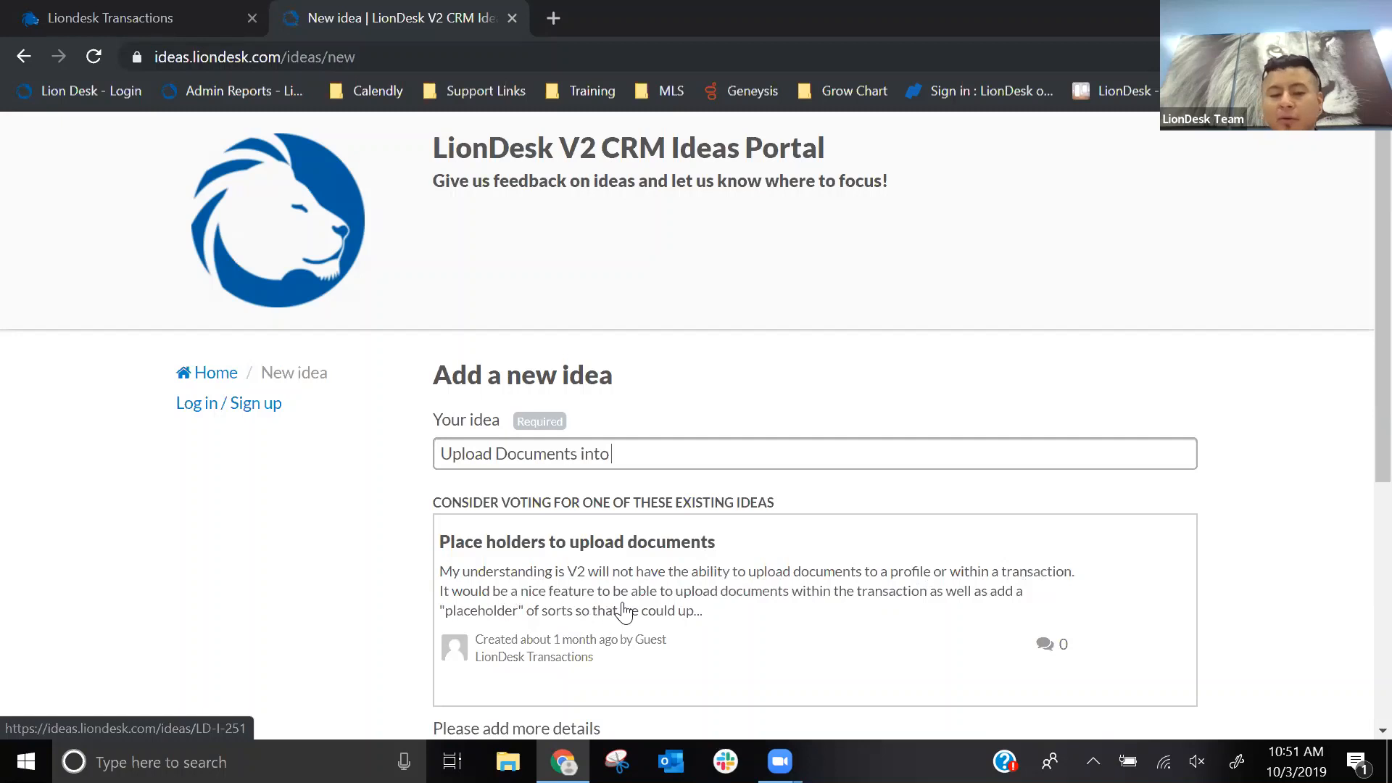
left_click(569, 571)
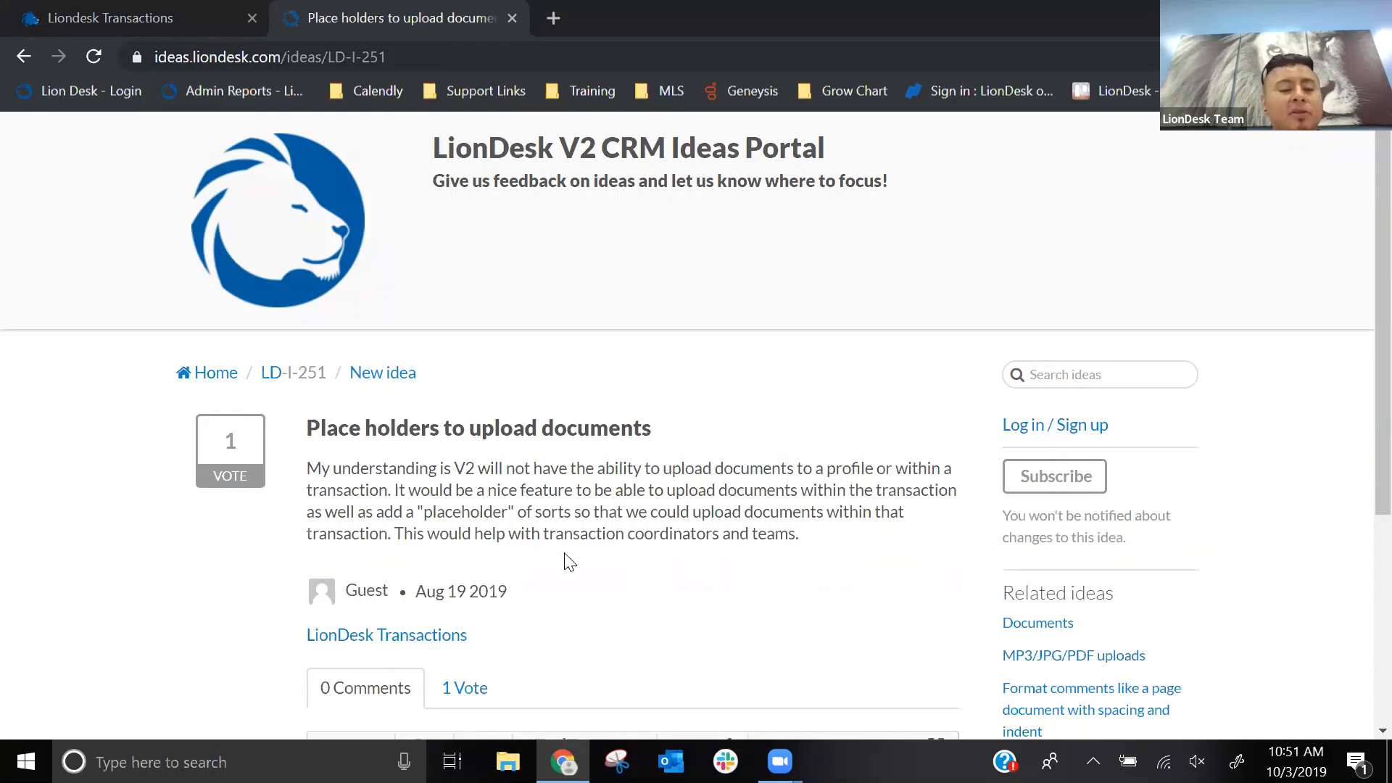
- Vote for the idea "Place holders to upload documents", identifying the voter with their email address
left_click(234, 459)
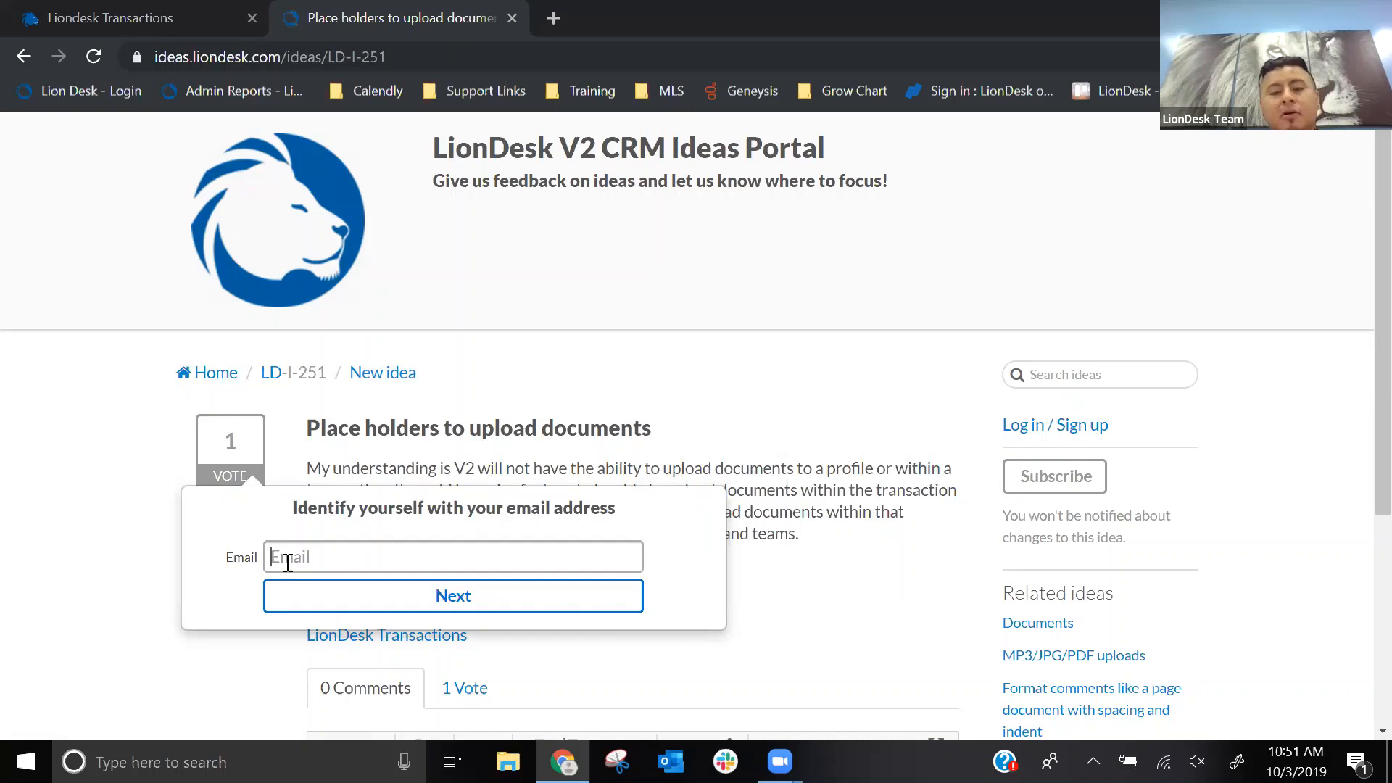
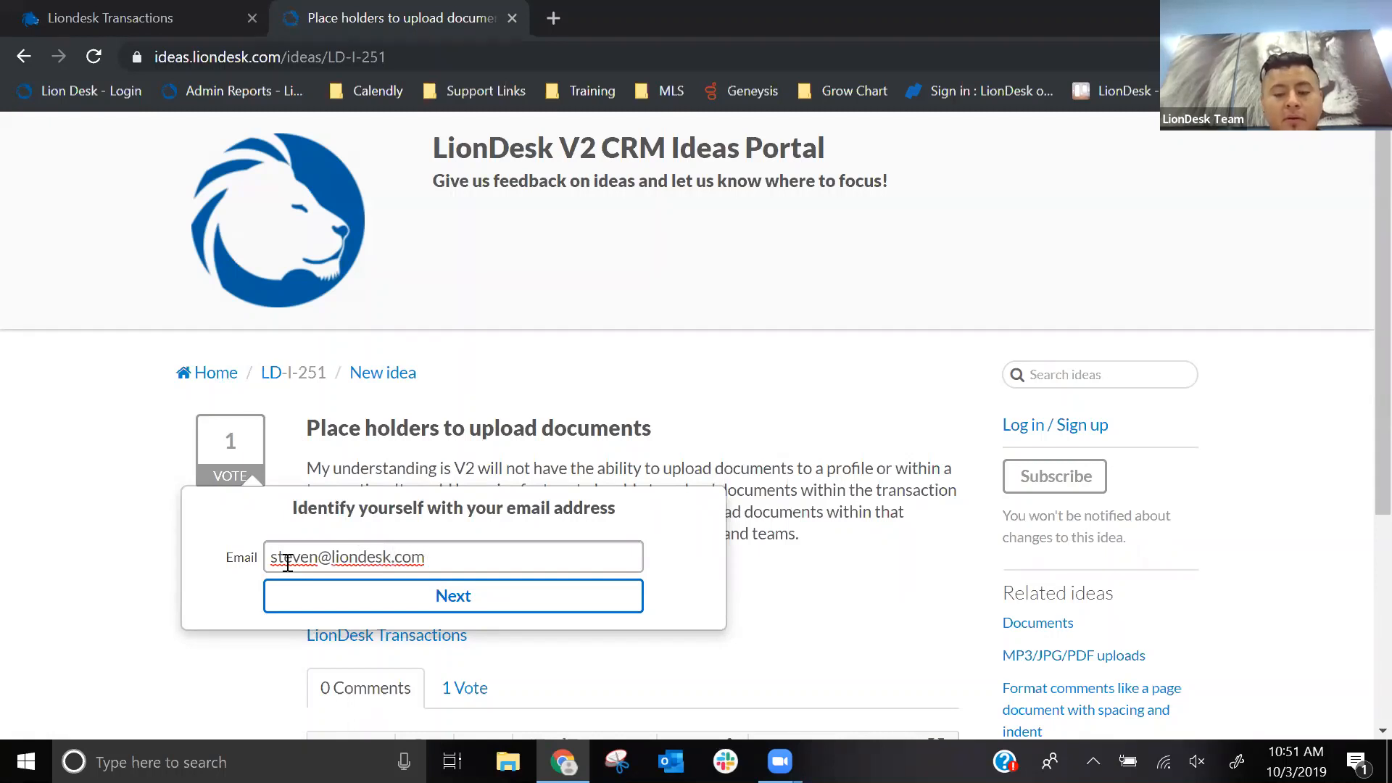
left_click(353, 591)
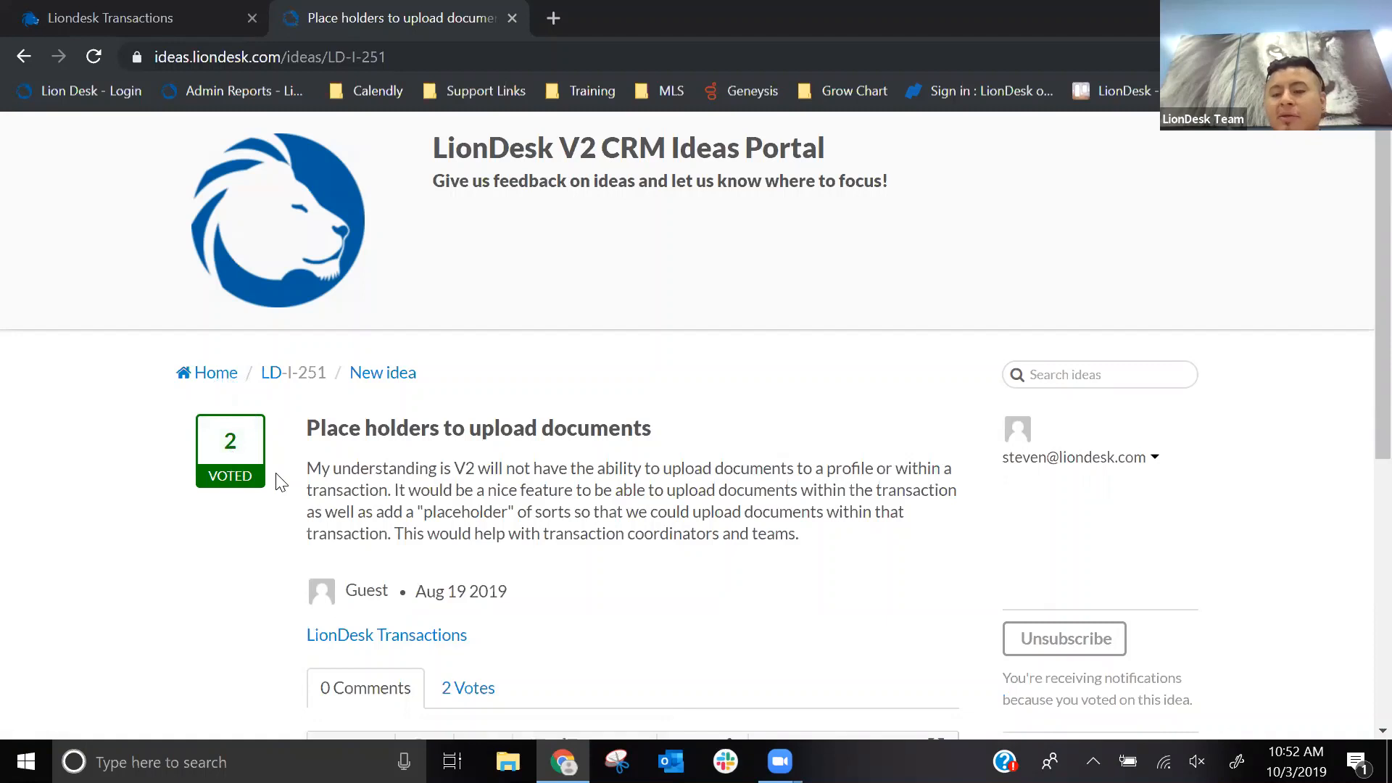
- Copy the web address of the "Place holders to upload documents" idea
left_click(300, 55)
right_click(300, 55)
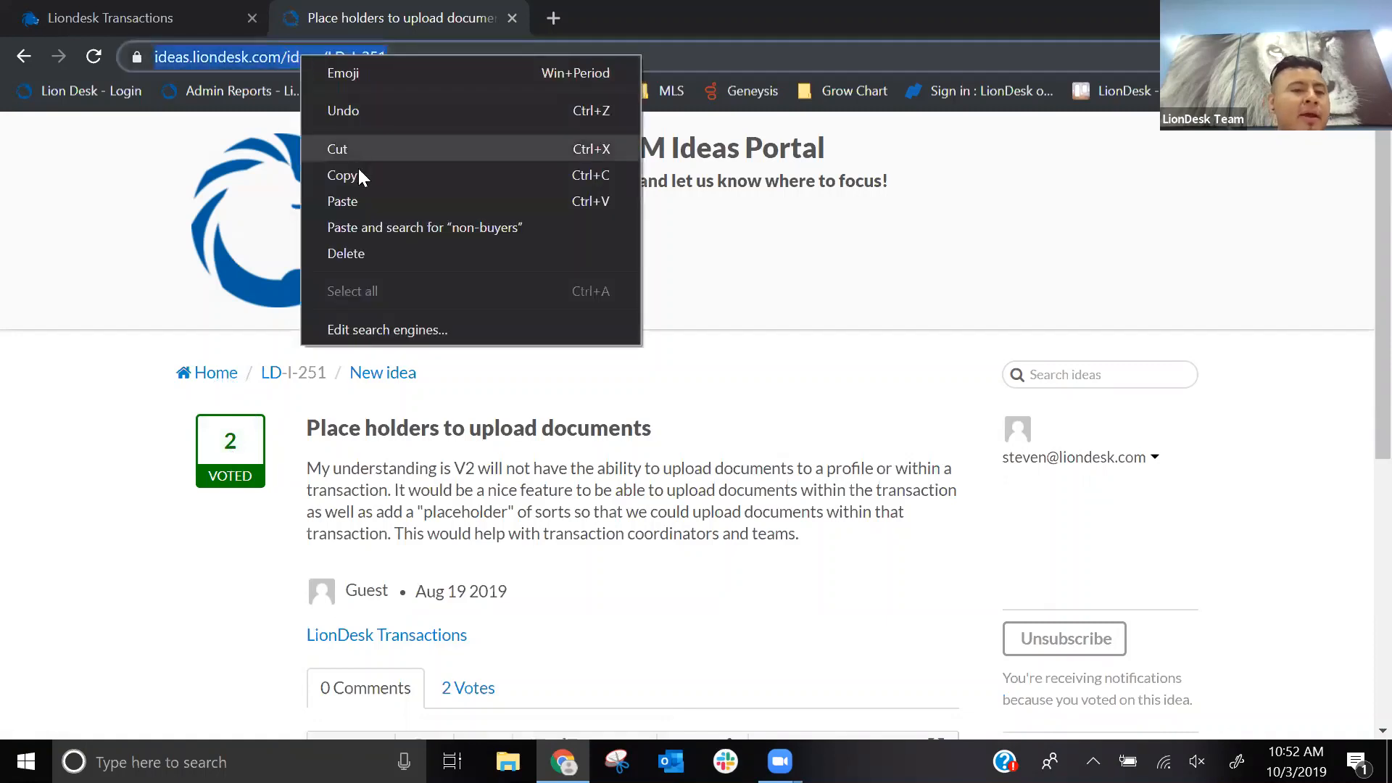
left_click(360, 176)
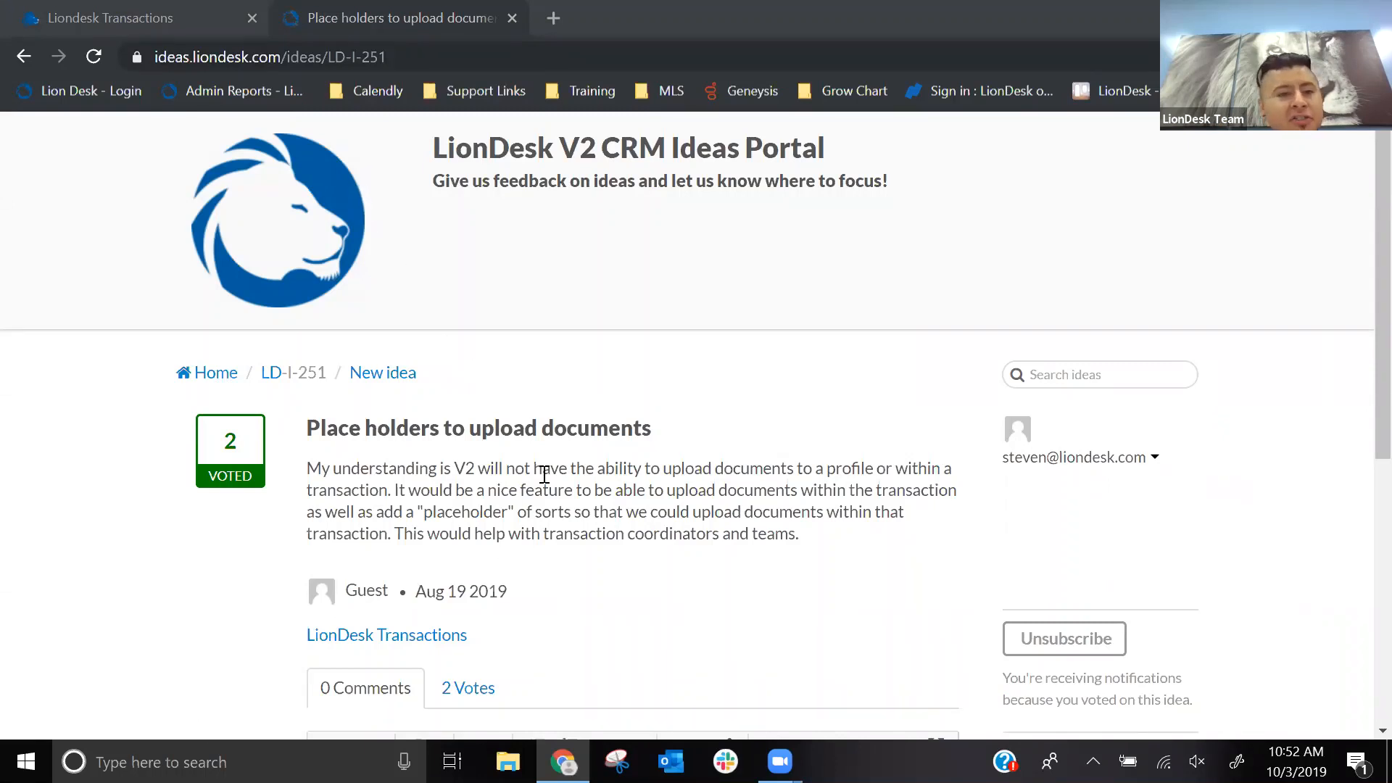
- Return to the ideas portal's home page and open a blank form for adding a new idea
left_click(231, 385)
left_click(232, 389)
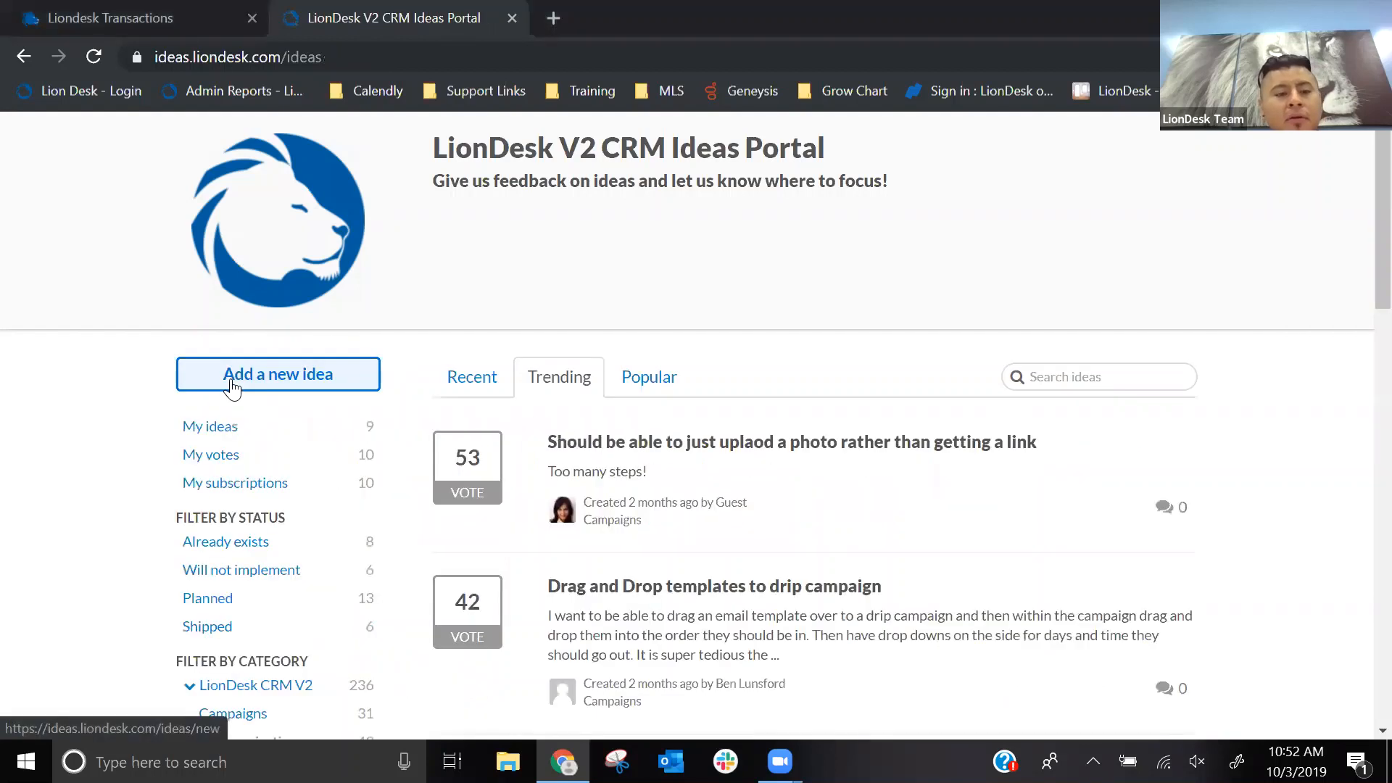
left_click(268, 394)
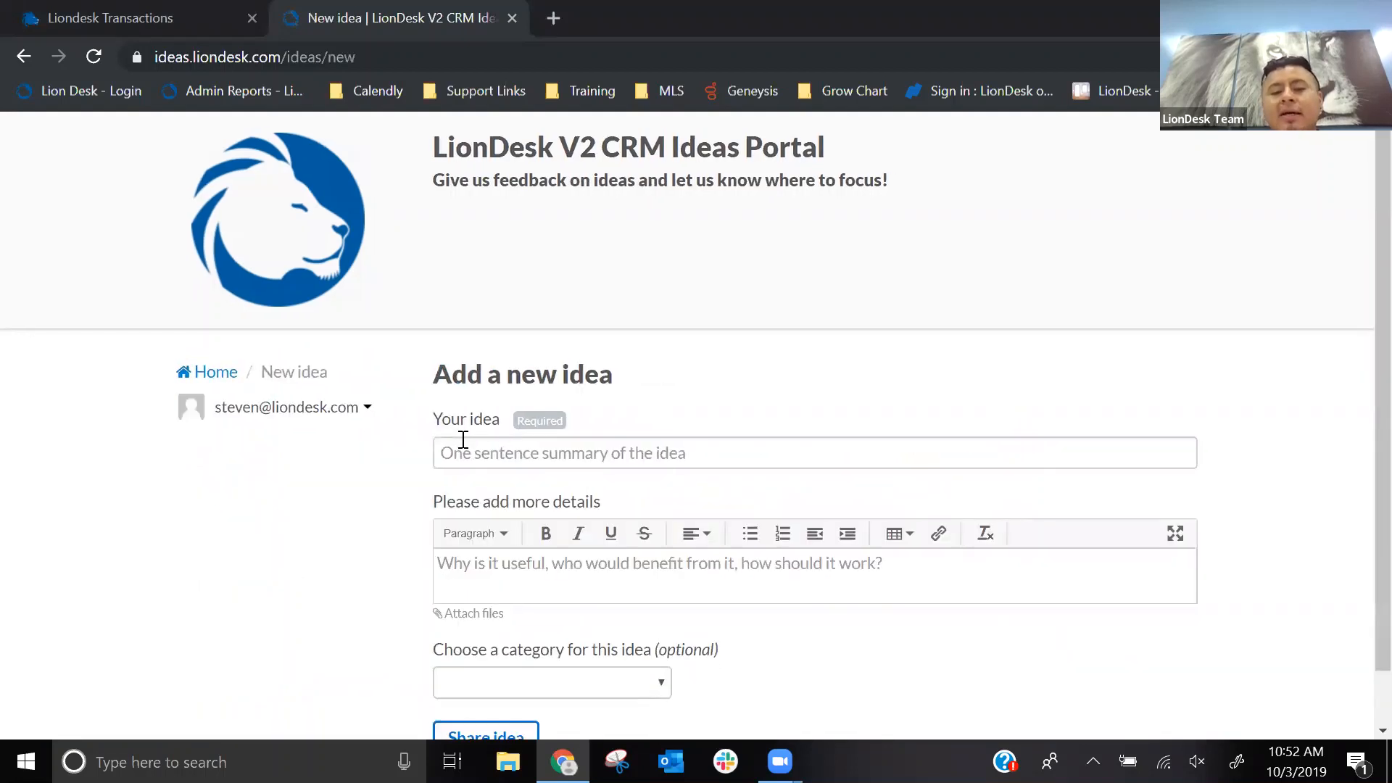
- Examine the new idea form's details field and the categories offered for an idea, leaving the category empty
scroll(464, 446, "down", 1)
left_click(479, 507)
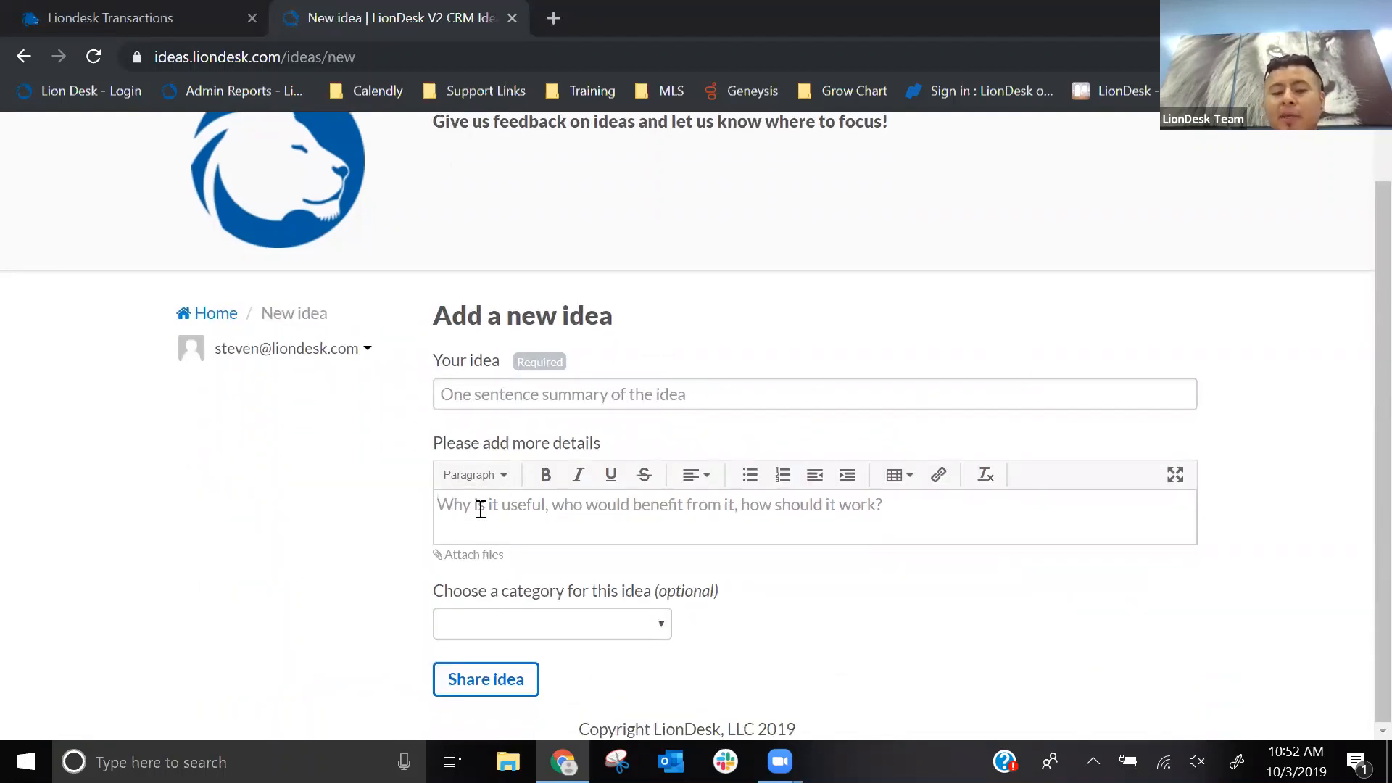
left_click(594, 637)
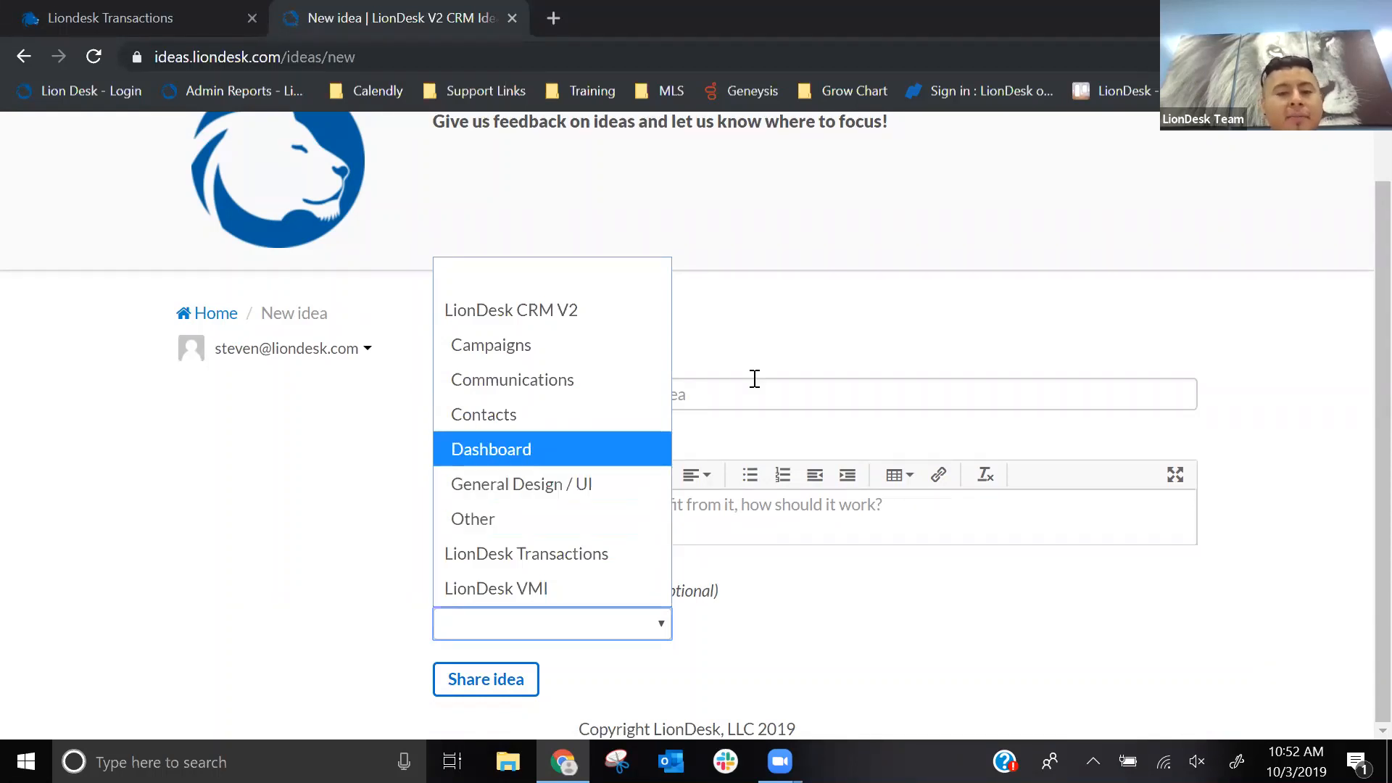
left_click(779, 360)
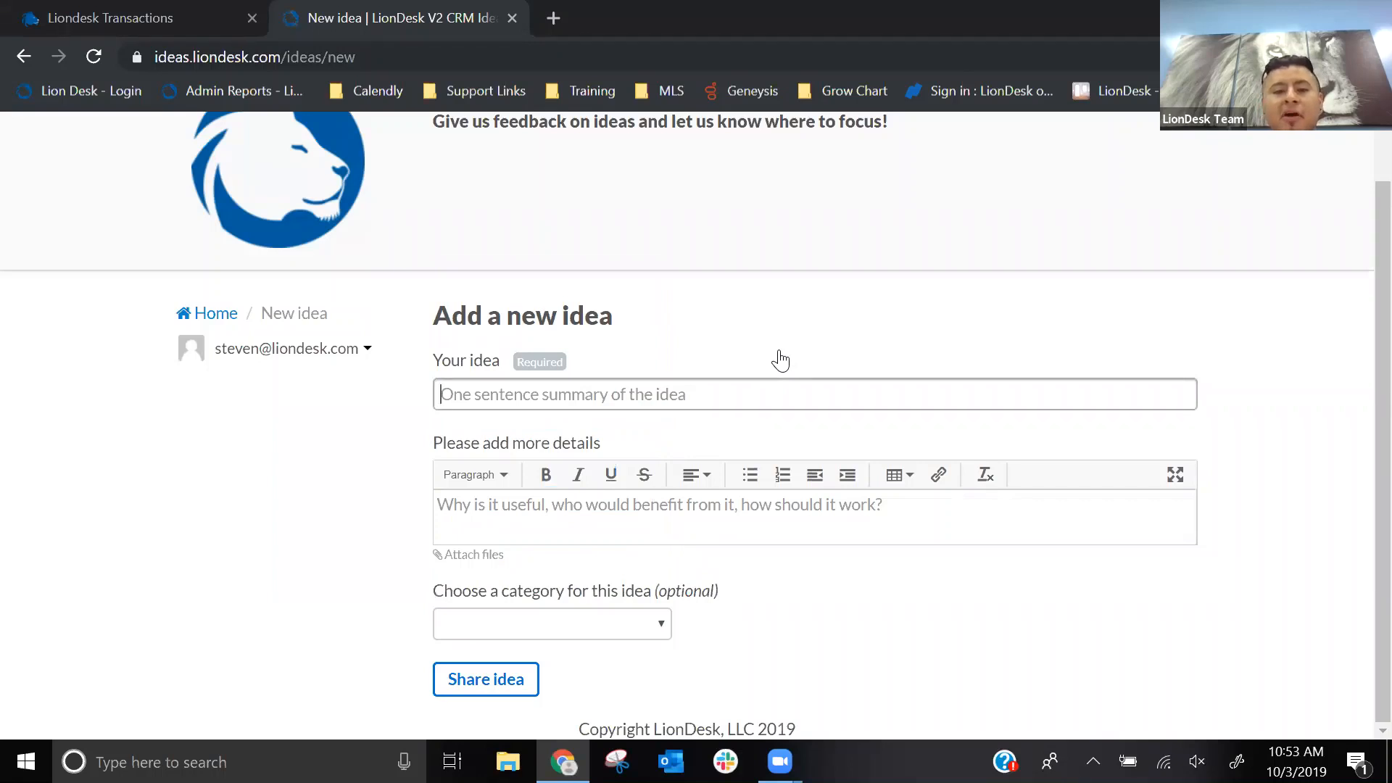
- Close the ideas portal page and go from Transactions to the LionDesk CRM dashboard
left_click(512, 18)
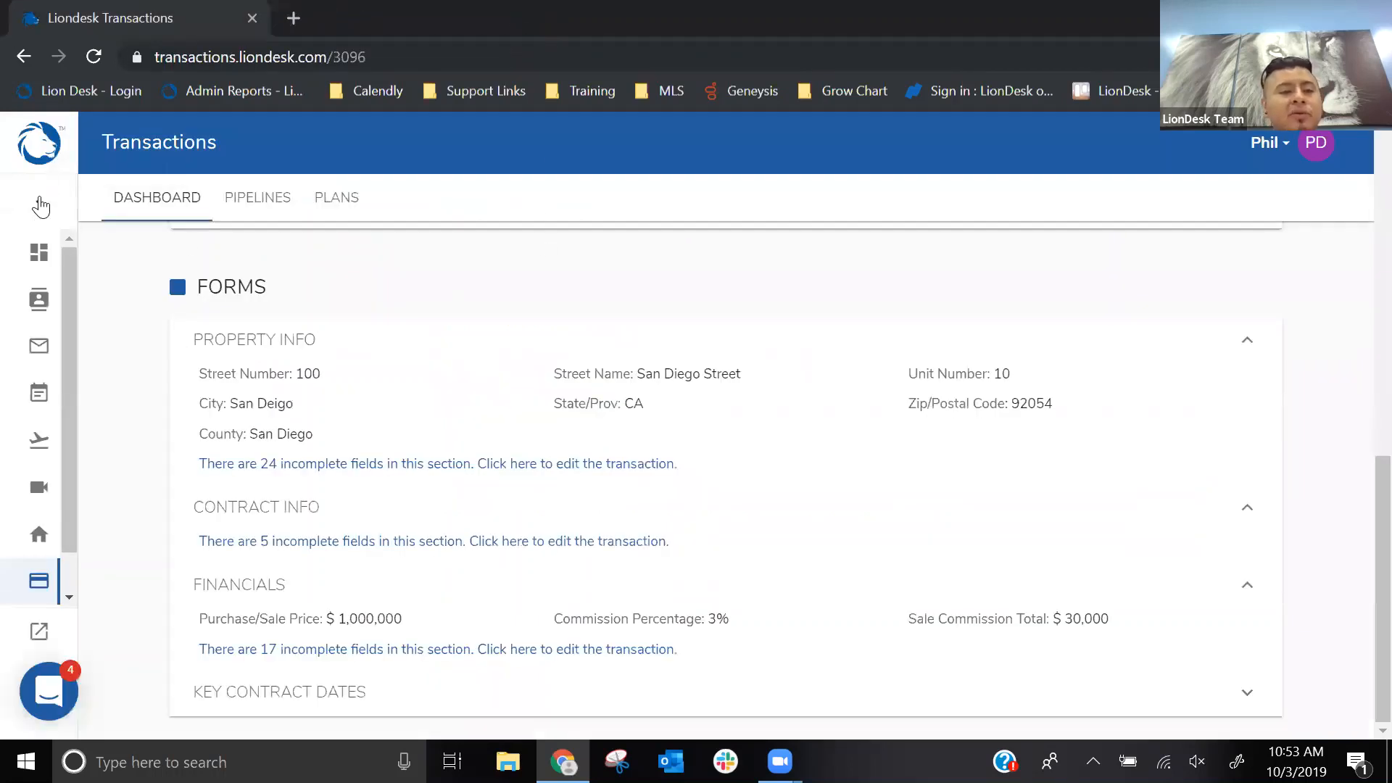
left_click(31, 204)
left_click(81, 254)
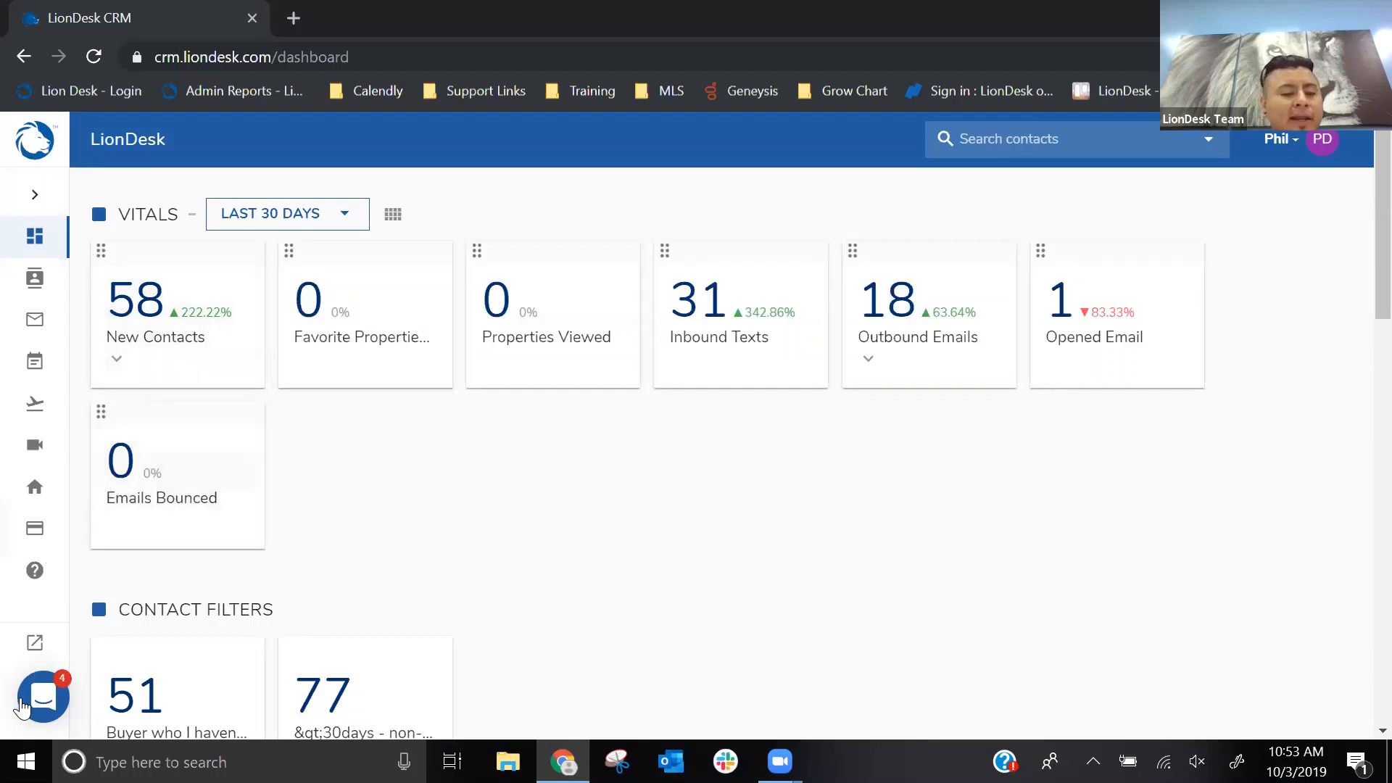
- Open the support chat from the CRM dashboard
left_click(42, 698)
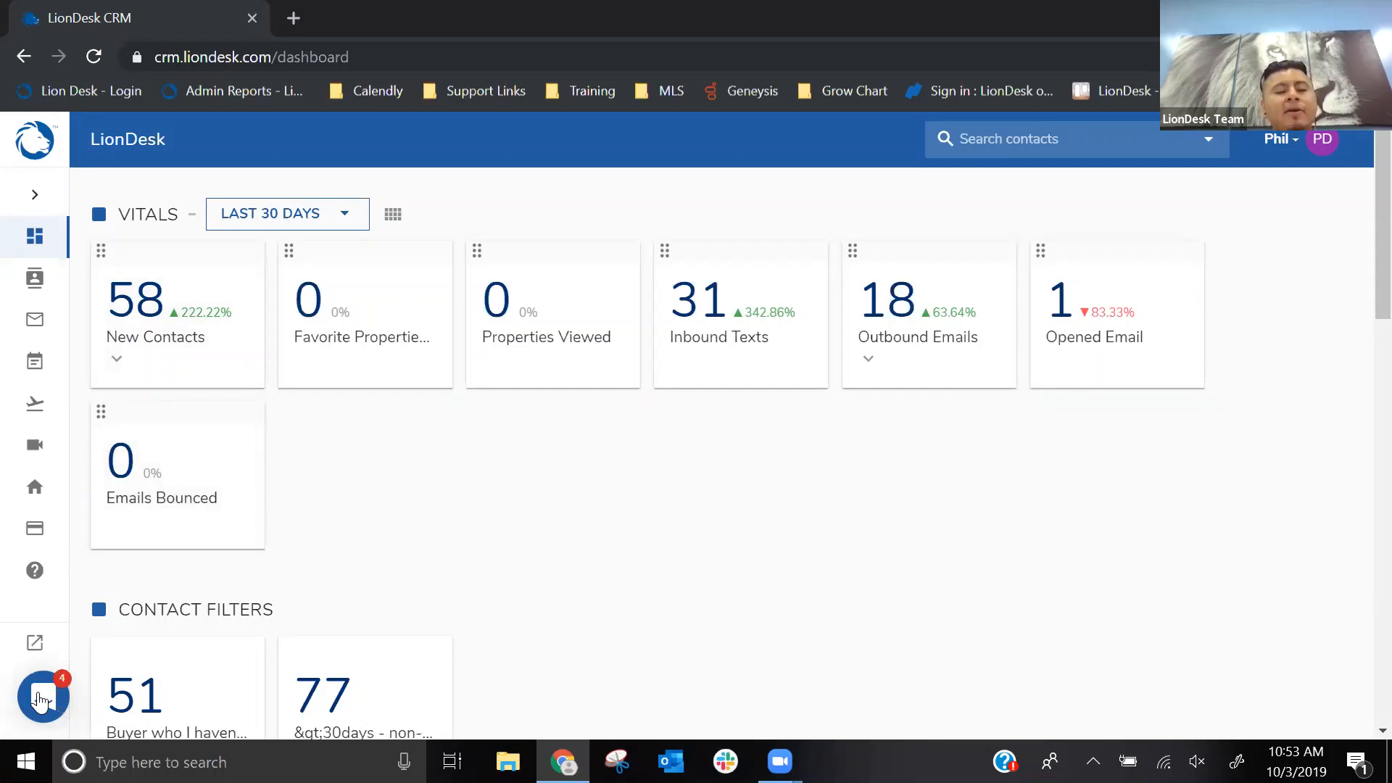
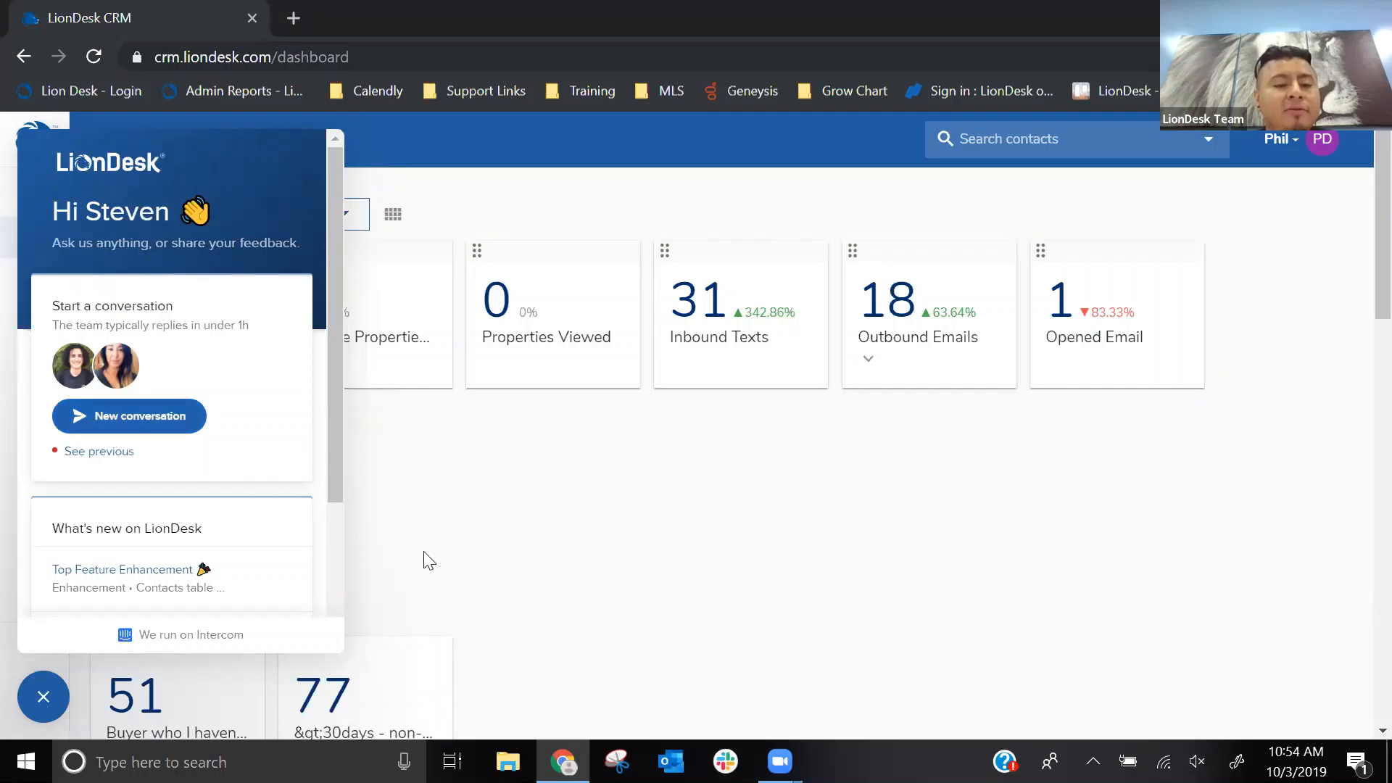
- Close the support chat and go from the dashboard to the public home page of LionDesk's Online Help and Resource Center
left_click(38, 697)
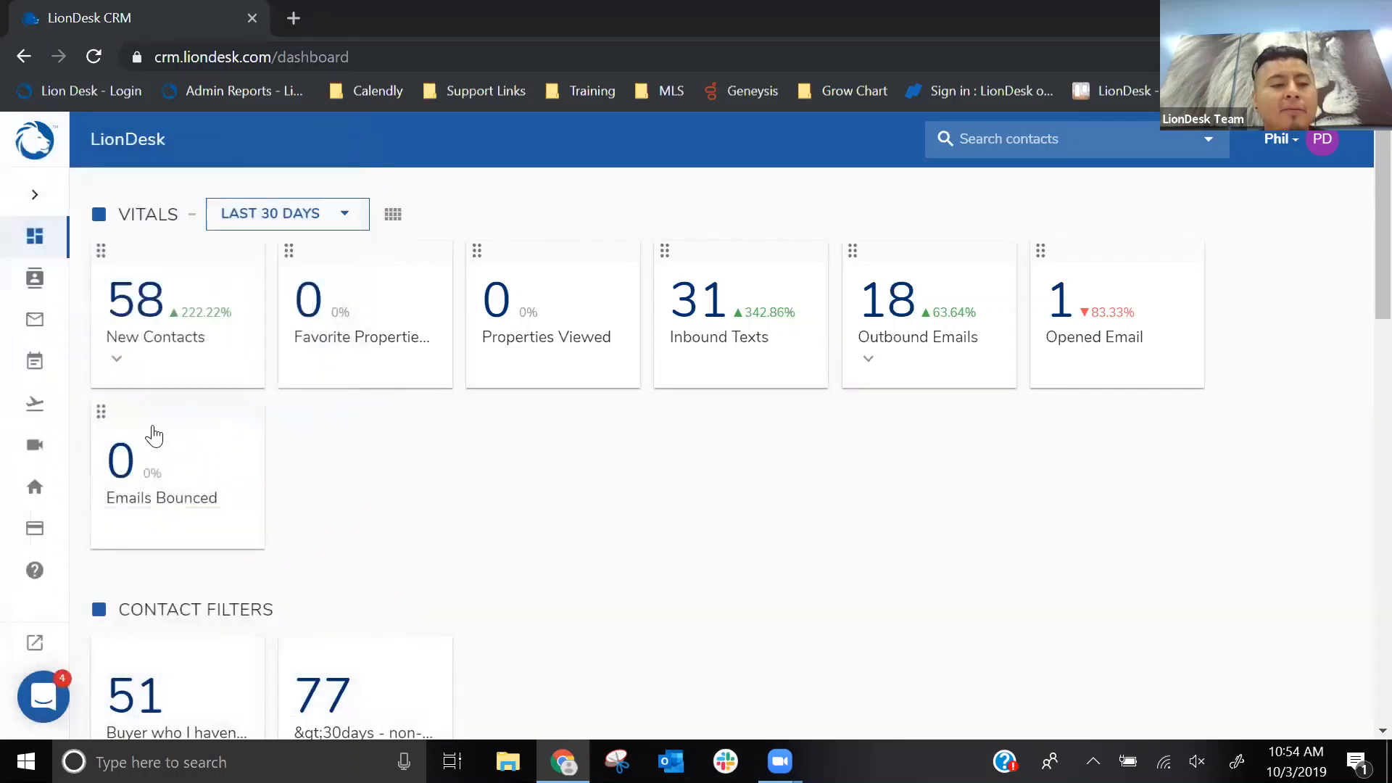
left_click(34, 195)
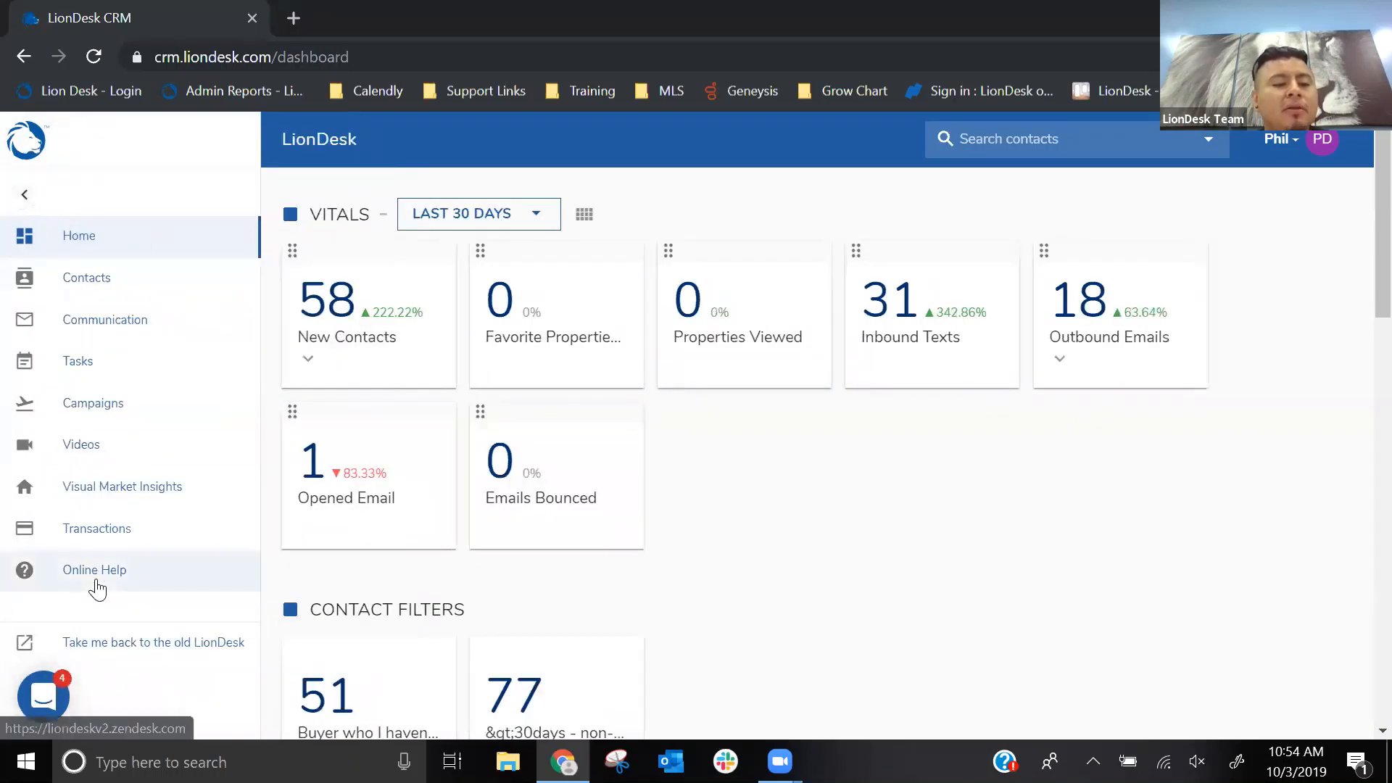
left_click(99, 579)
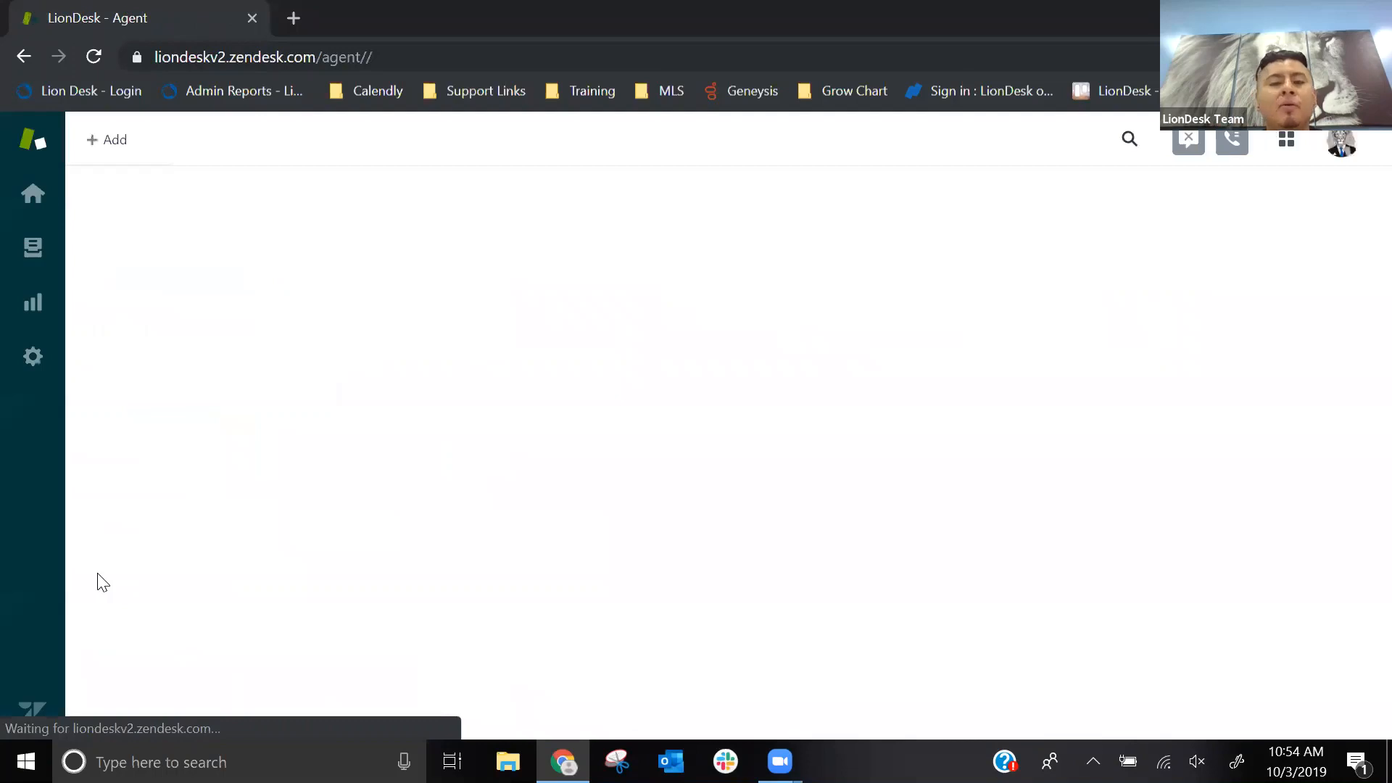
left_click(1340, 142)
left_click(1165, 509)
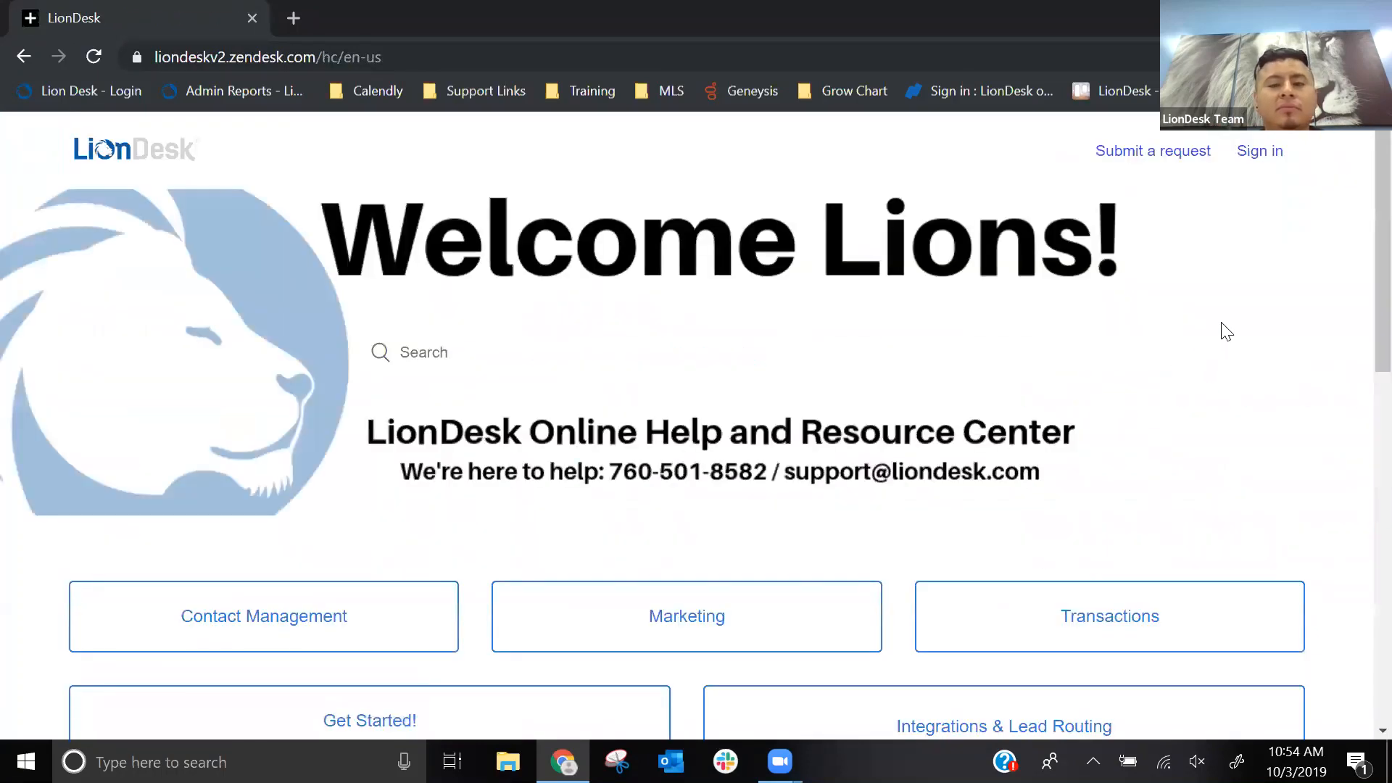
- Look over the help center's topic categories and open the LionDesk Webinars article under Get Started!
scroll(1225, 330, "down", 2)
scroll(1224, 330, "up", 2)
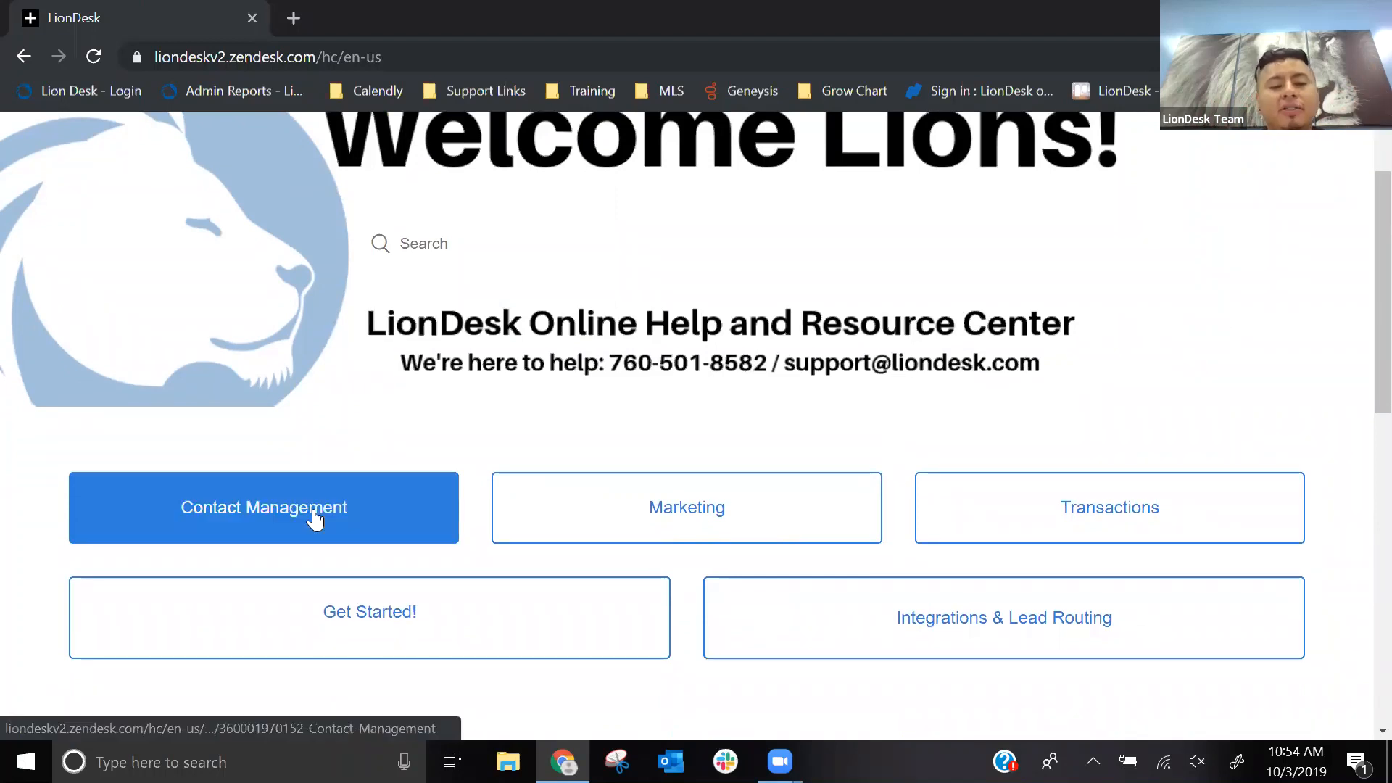
key("ctrl")
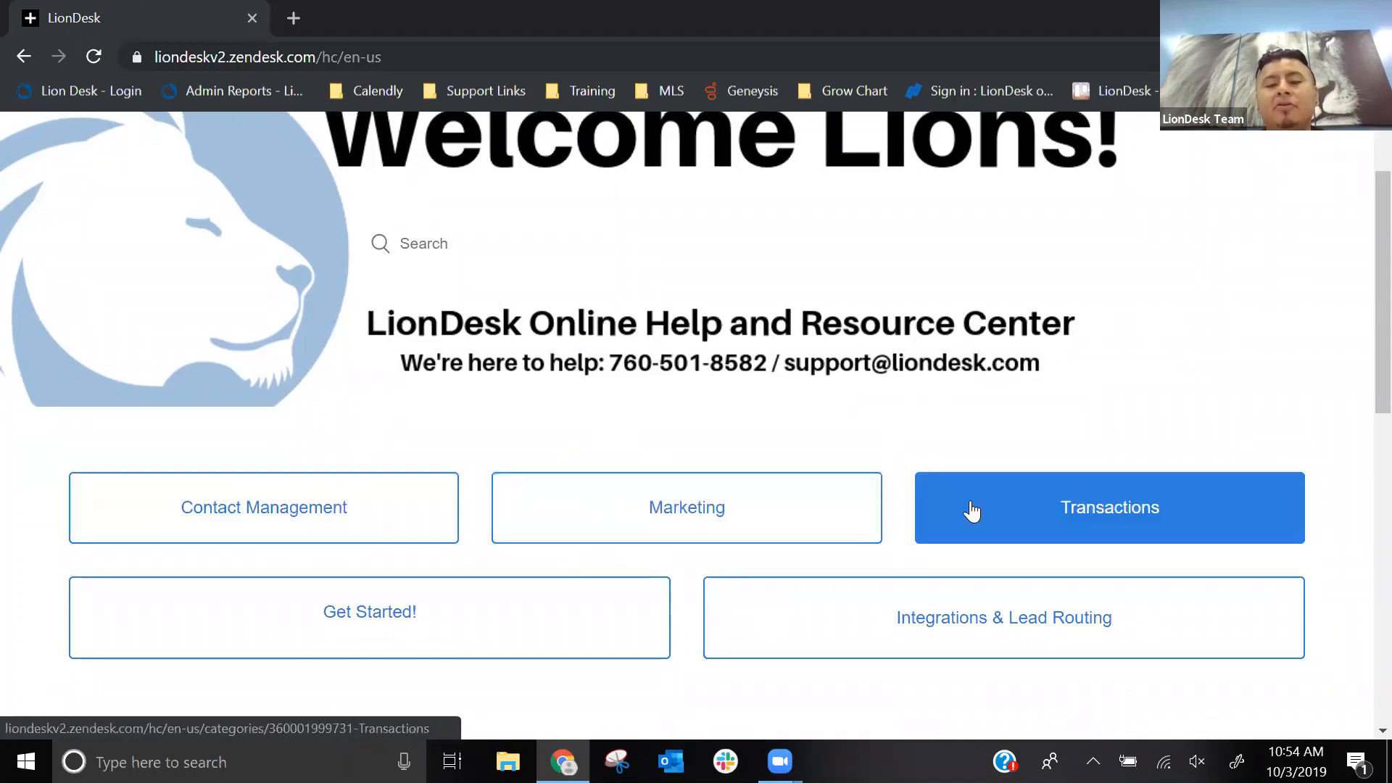
key("ctrl")
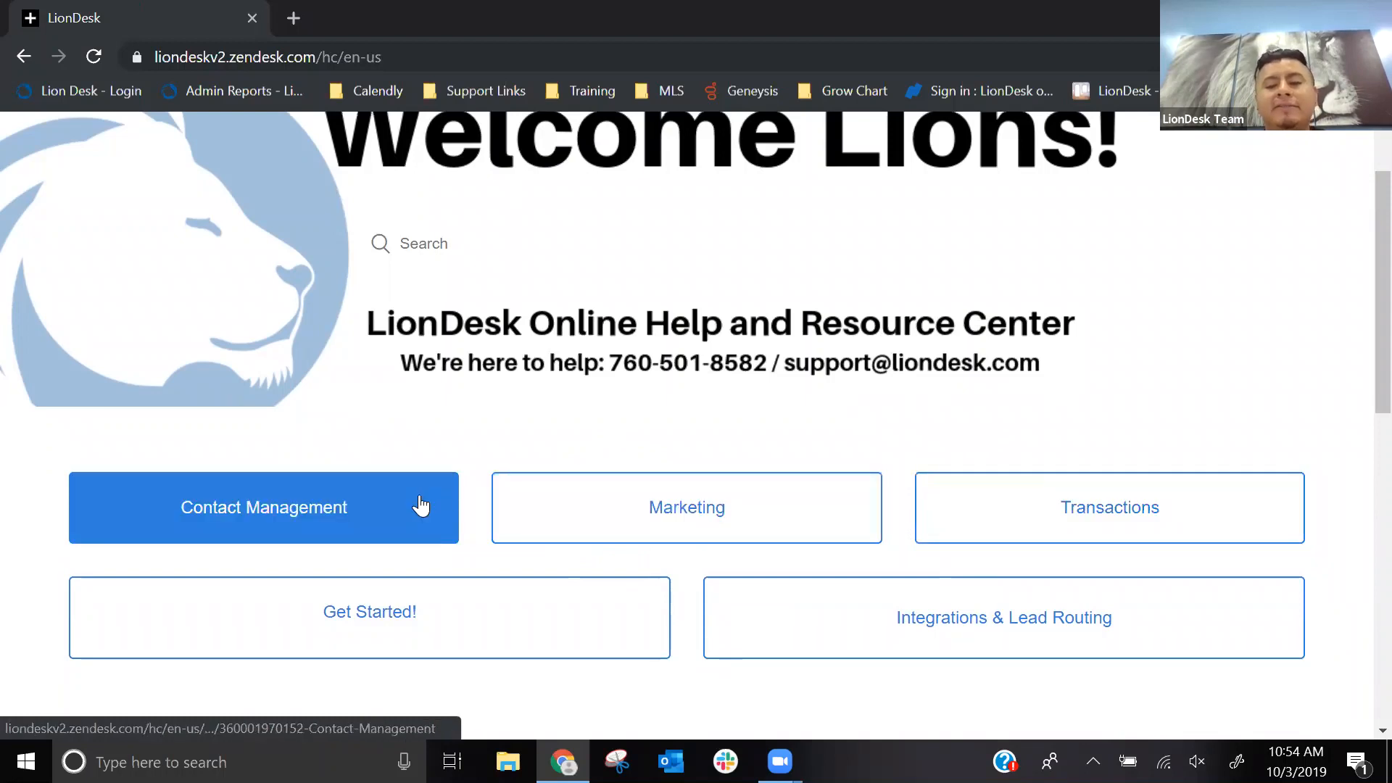
key("ctrl")
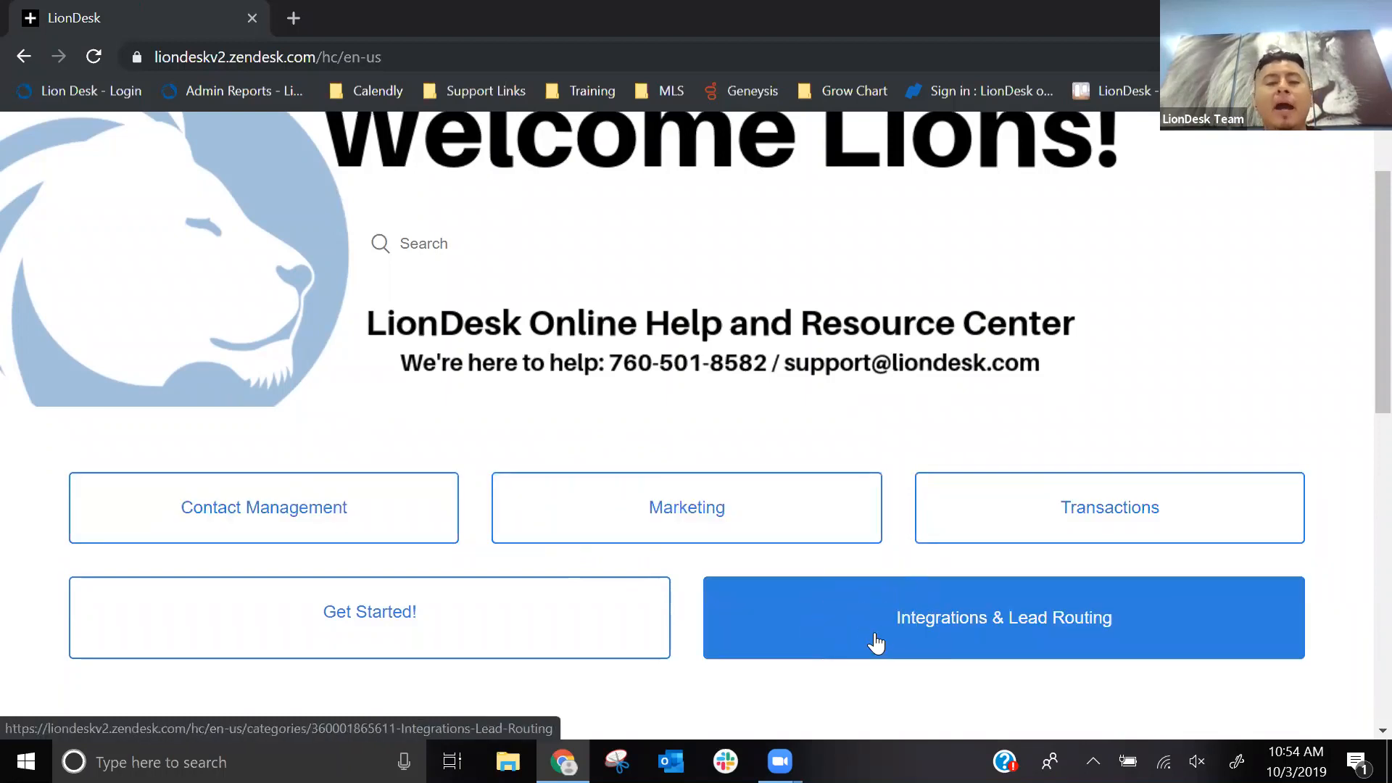
key("ctrl")
left_click(360, 613)
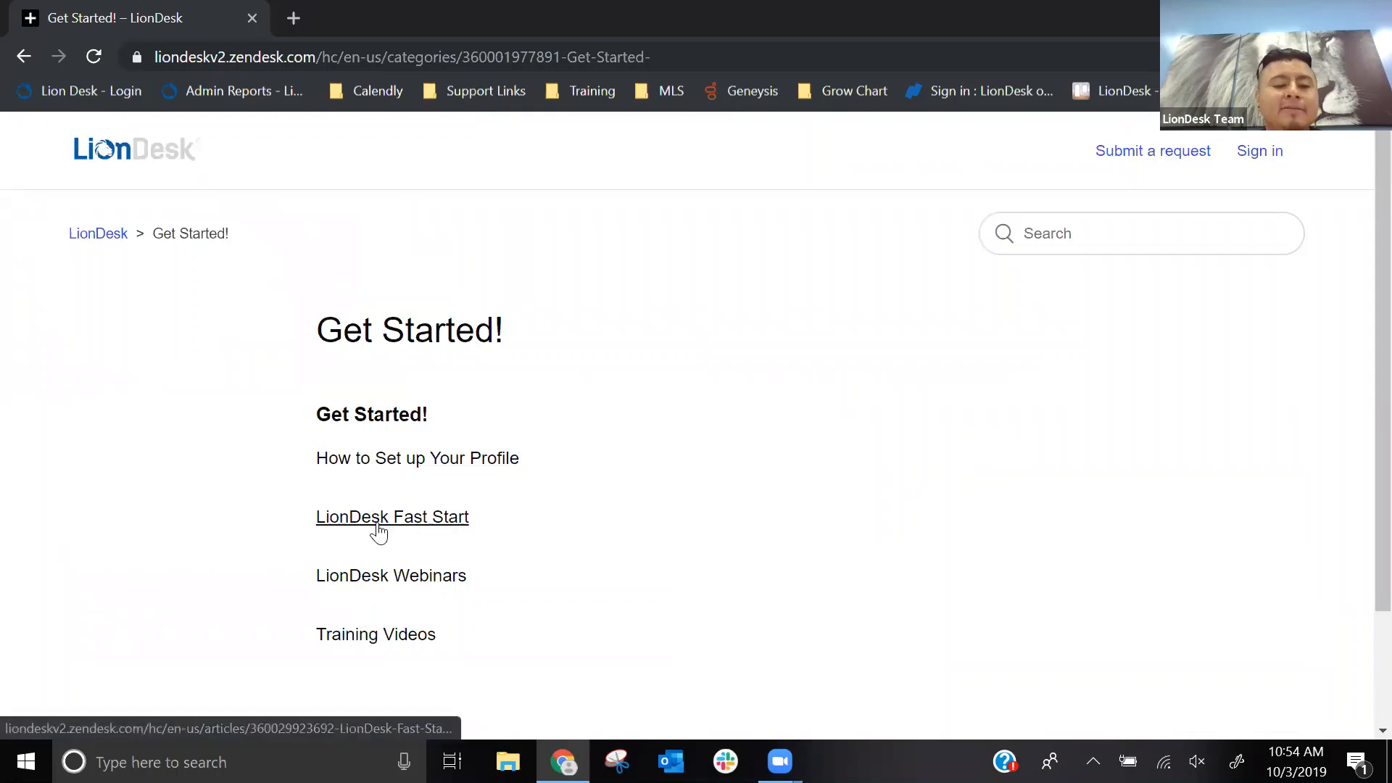
left_click(378, 576)
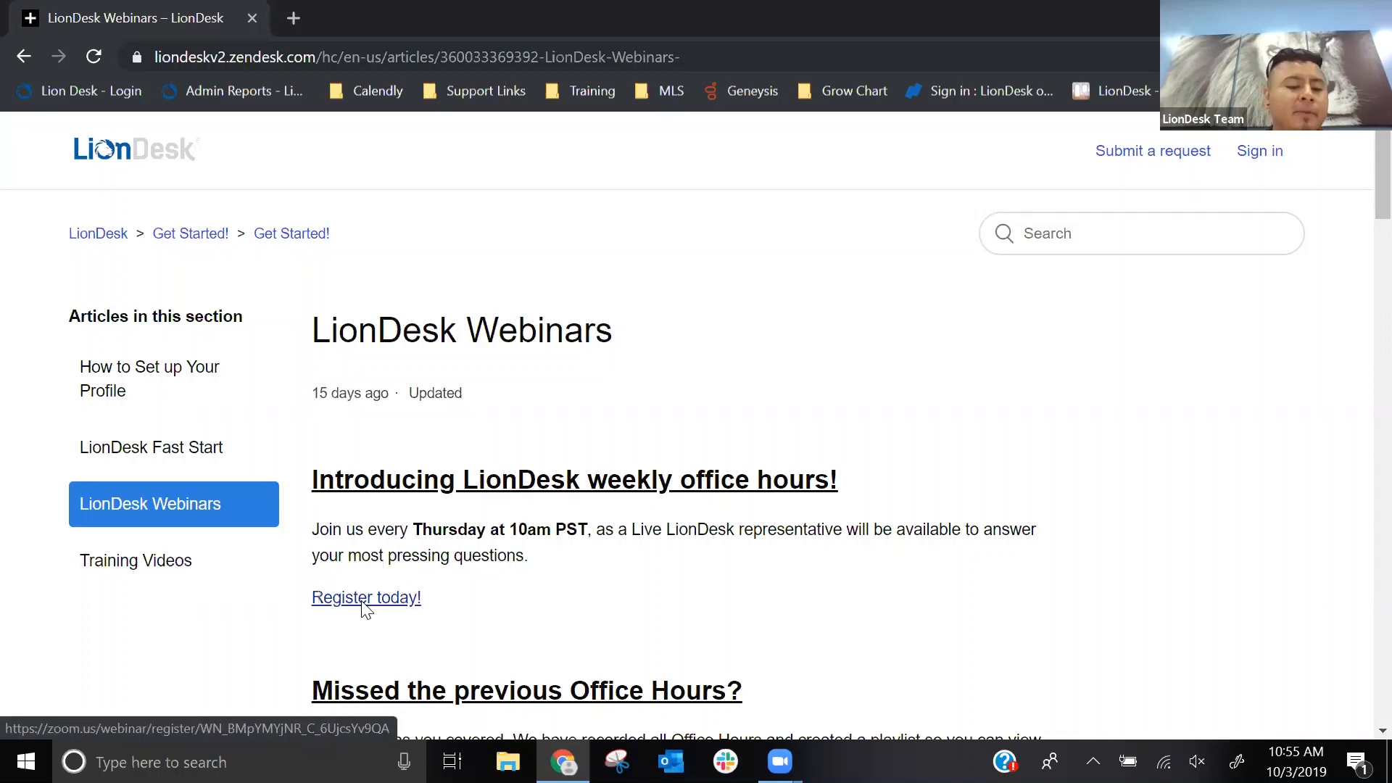
- Examine the article's sections on weekly office hours, the Office Hours Playlist and the recommended order of the other webinars
scroll(556, 447, "down", 1)
scroll(554, 448, "down", 3)
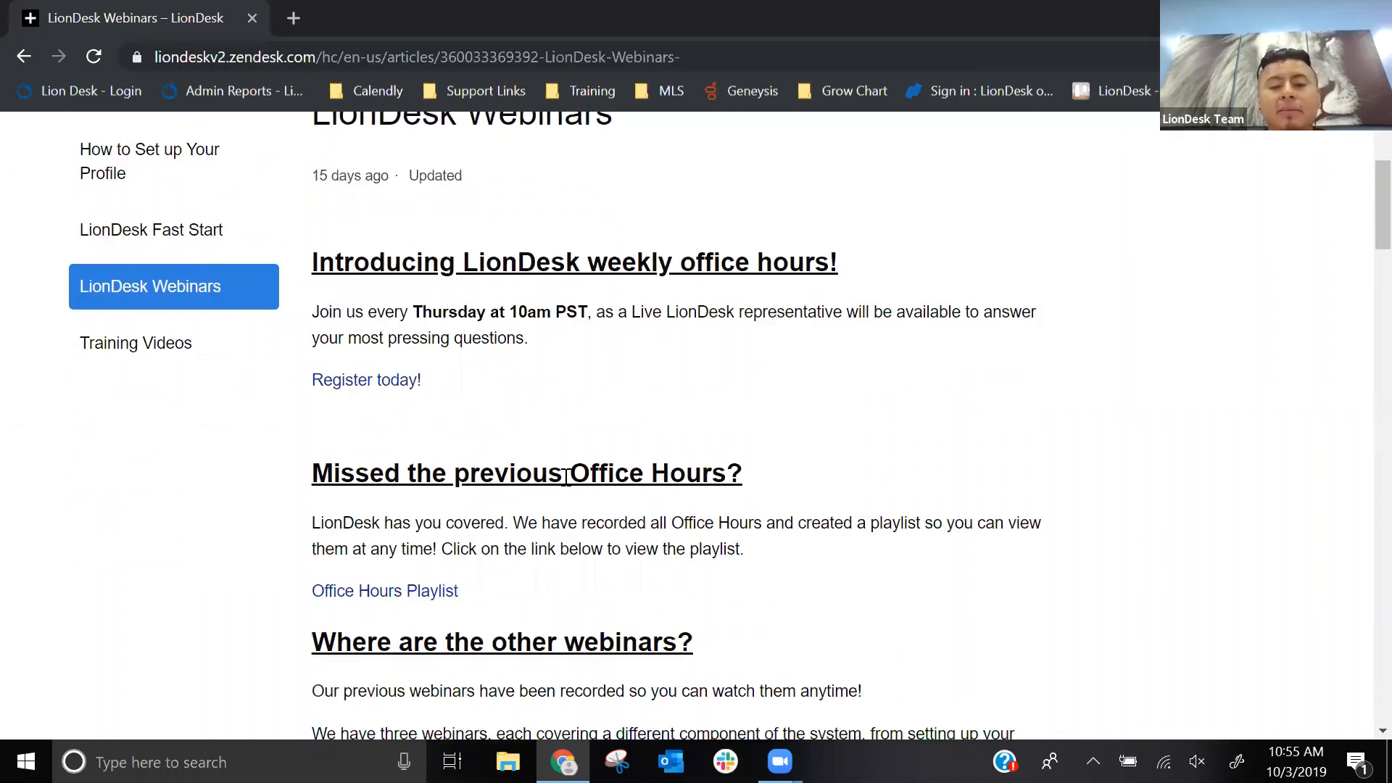
key("ctrl")
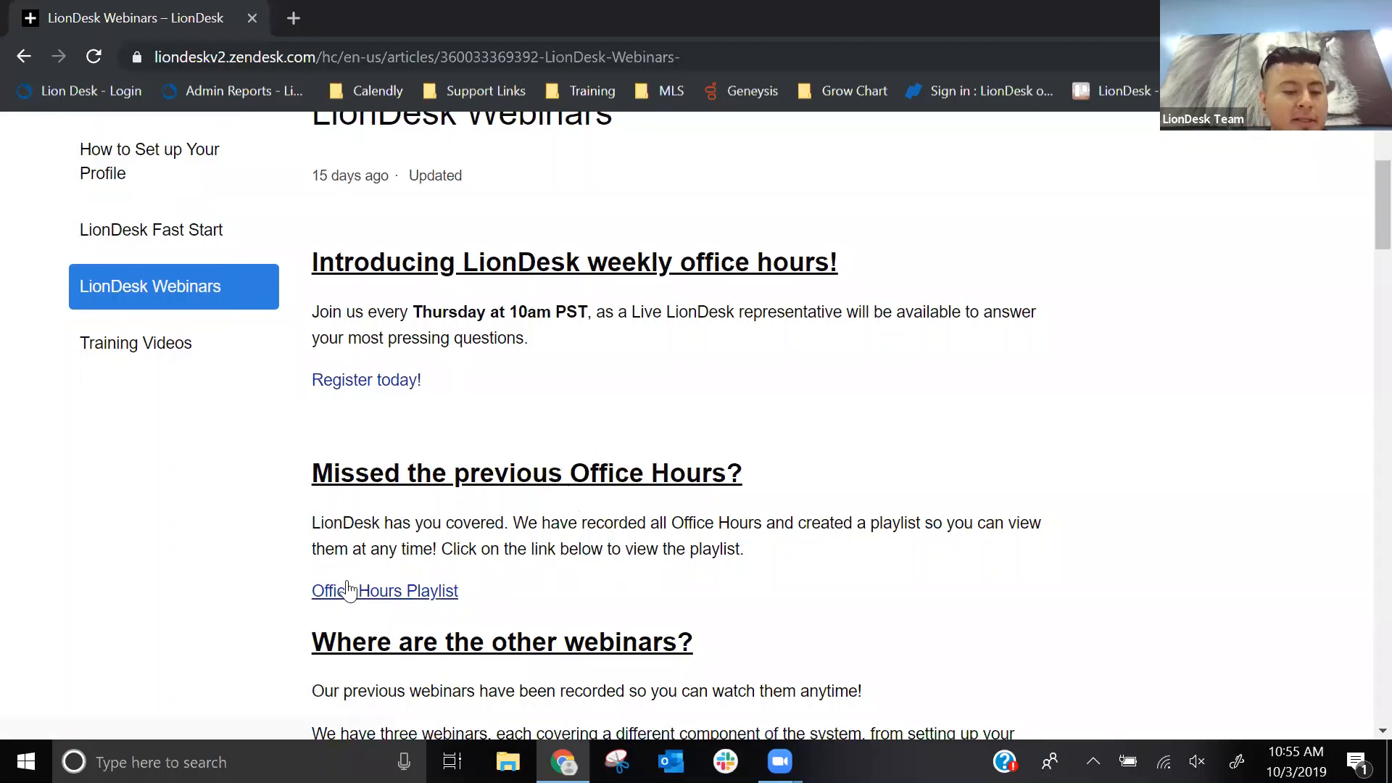
key("ctrl")
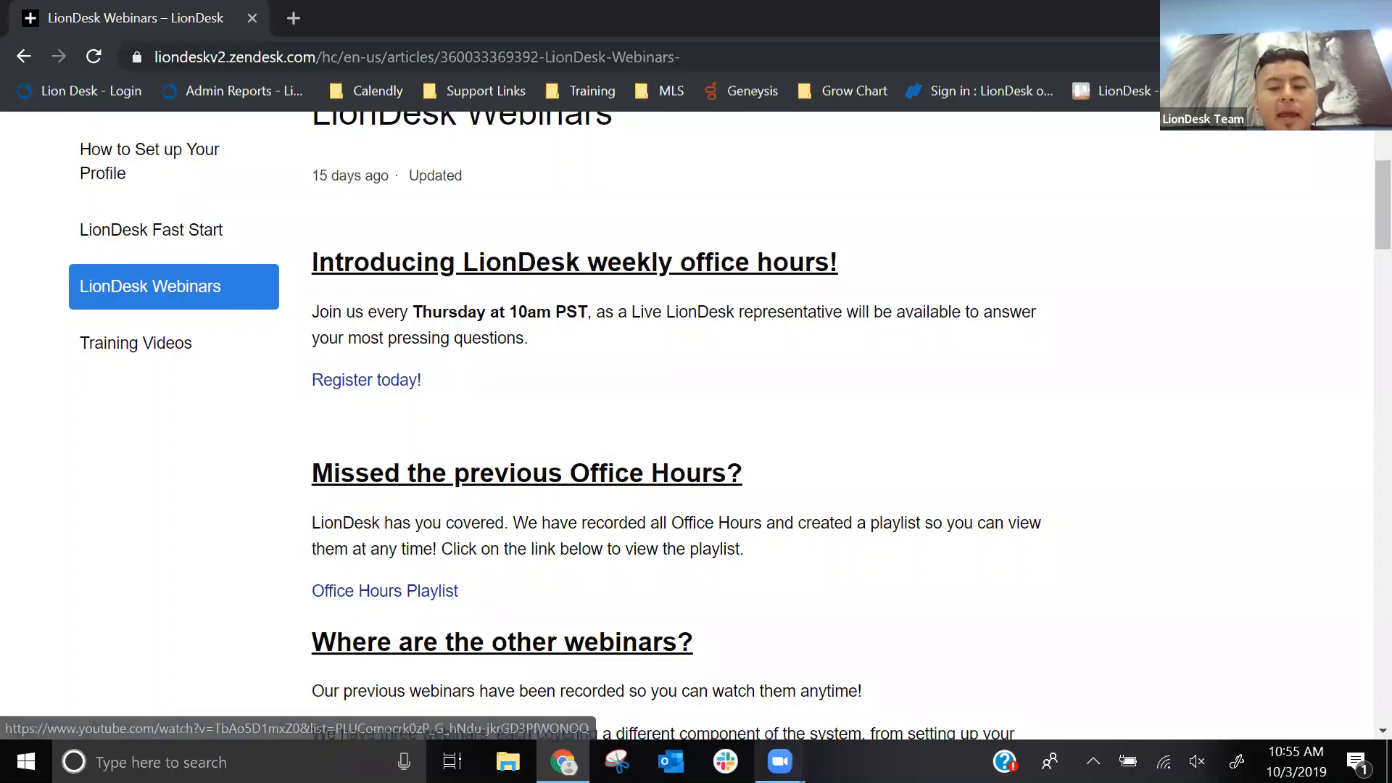
scroll(1028, 401, "down", 5)
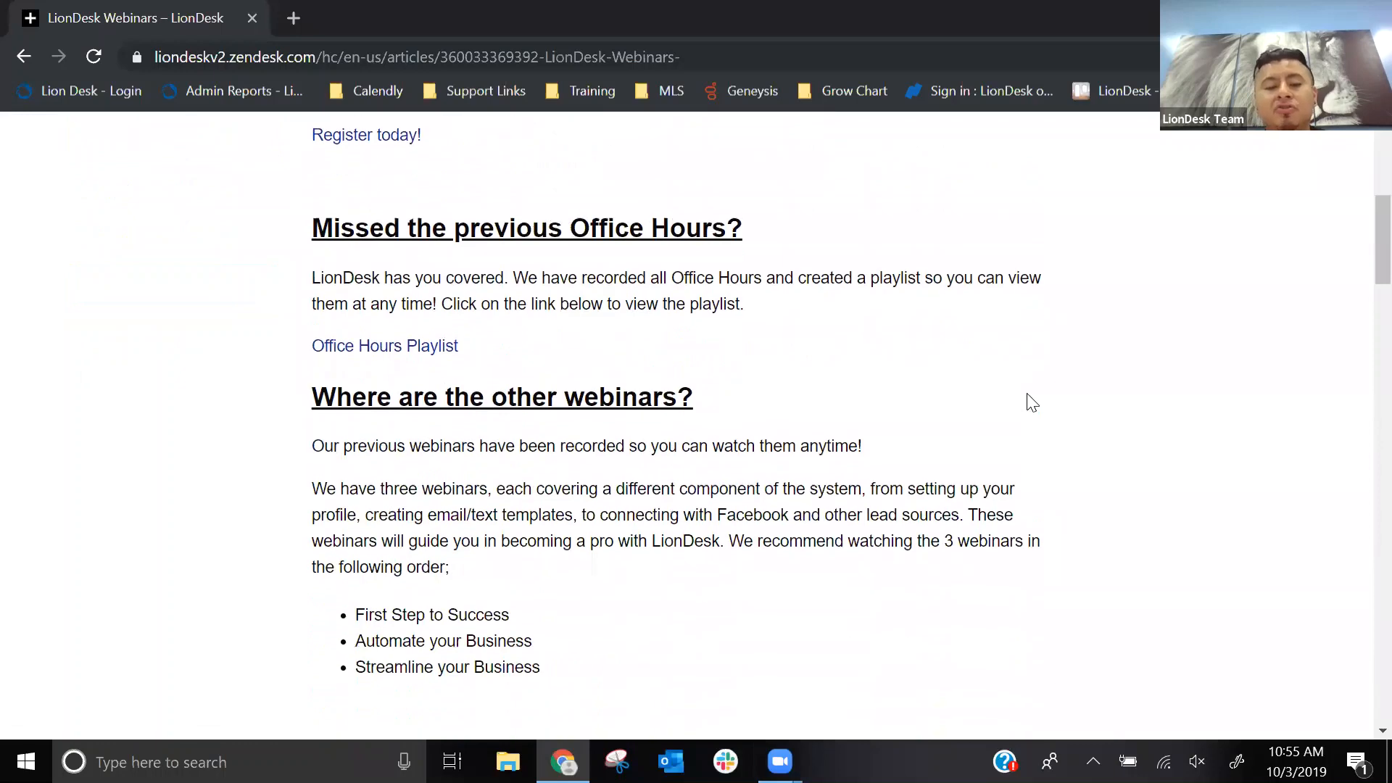
scroll(1032, 403, "down", 1)
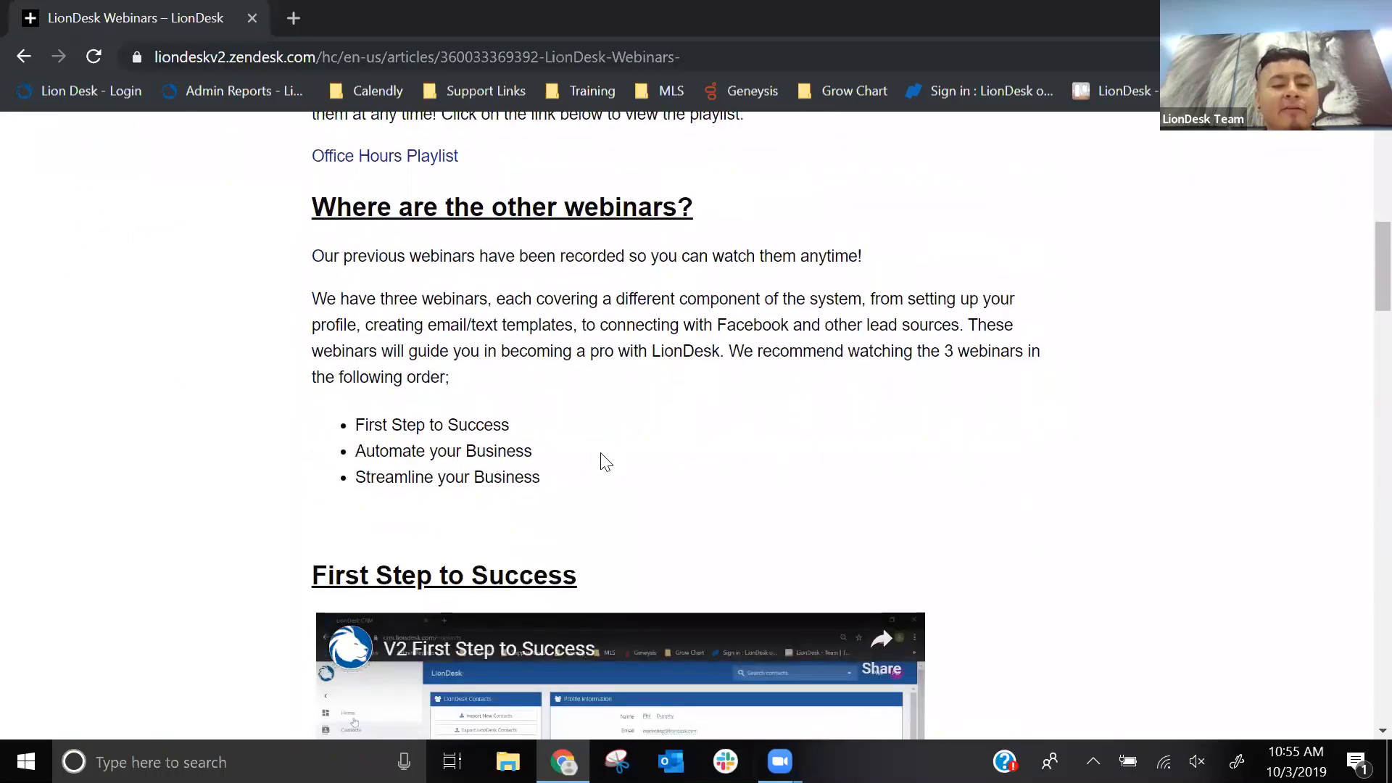
- Examine the recorded webinars First Step to Success, Automate your Business and Streamline your Business, including the topics each covers
left_click(516, 449)
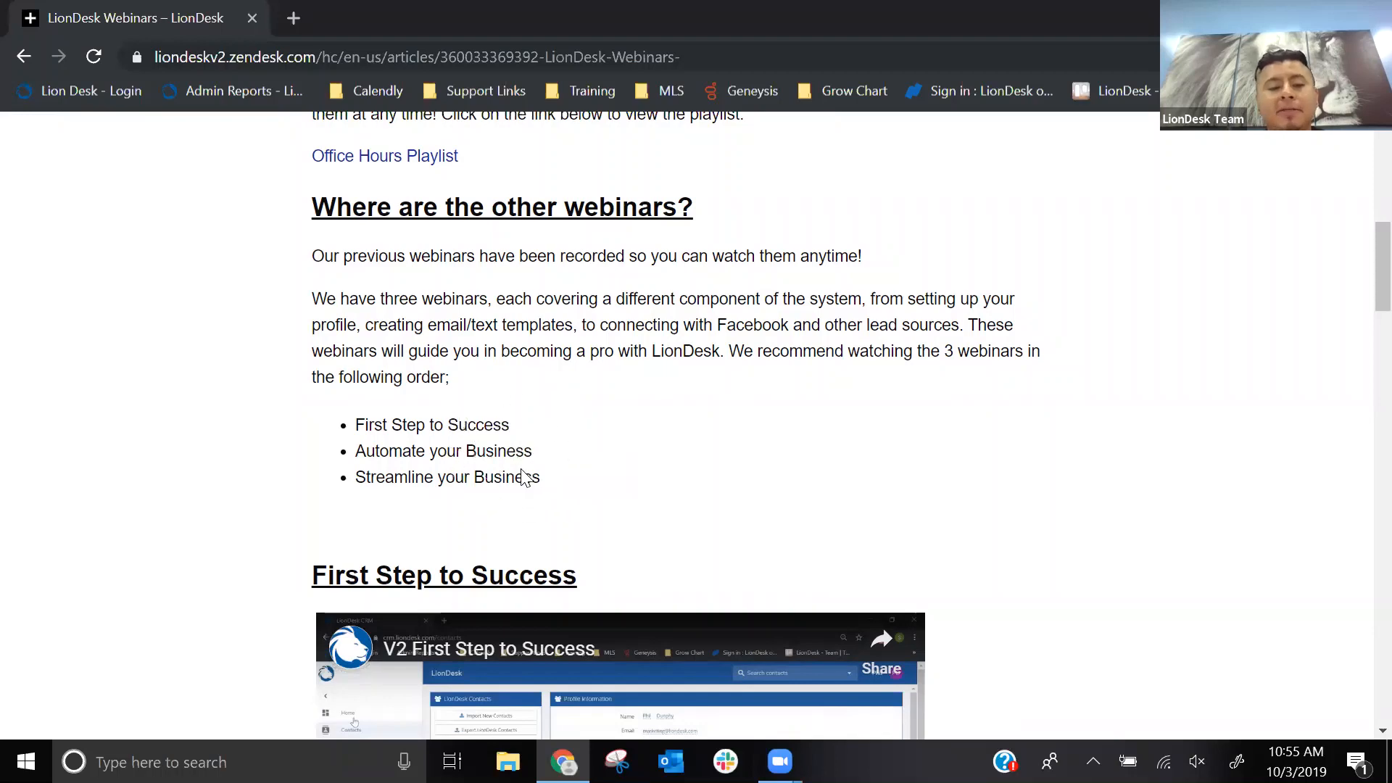
scroll(999, 421, "down", 1)
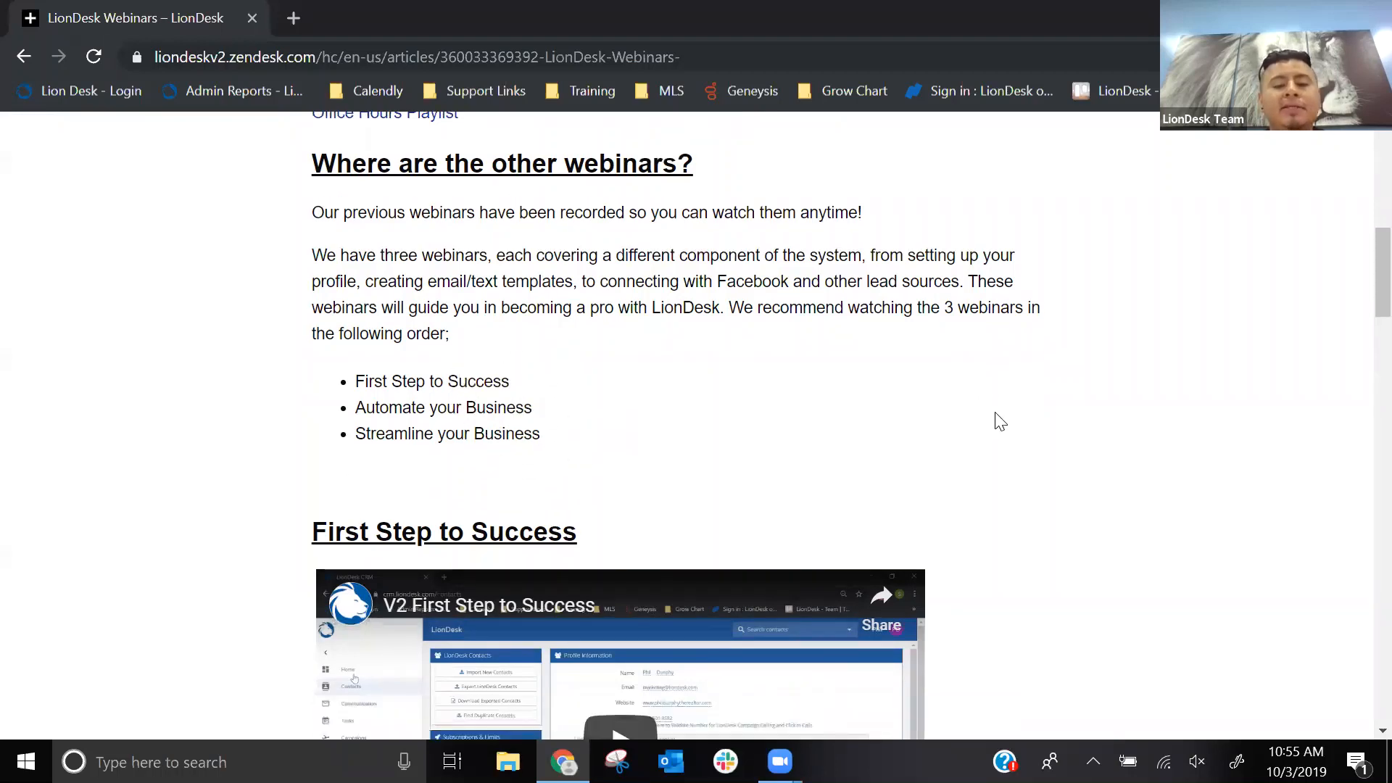
scroll(1000, 417, "down", 4)
scroll(1041, 394, "down", 2)
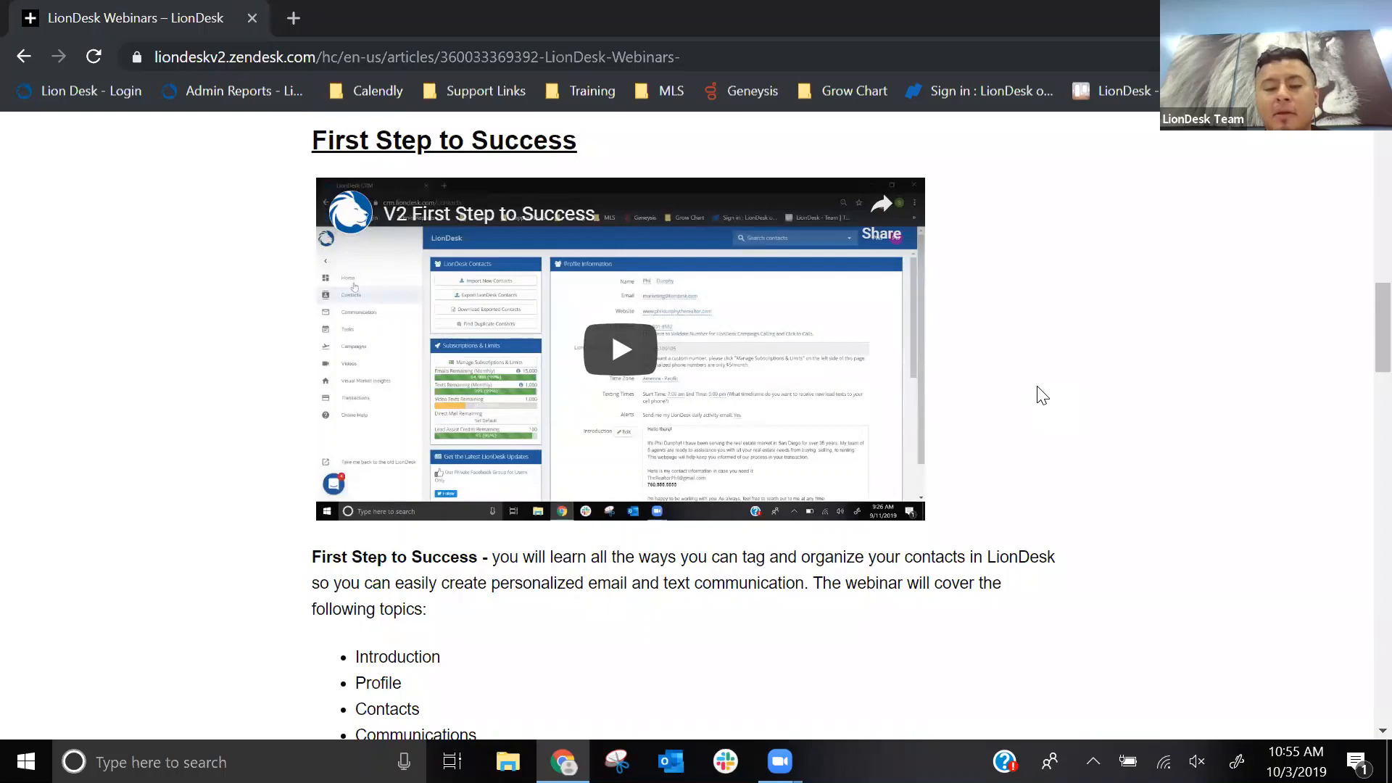
scroll(1041, 394, "down", 9)
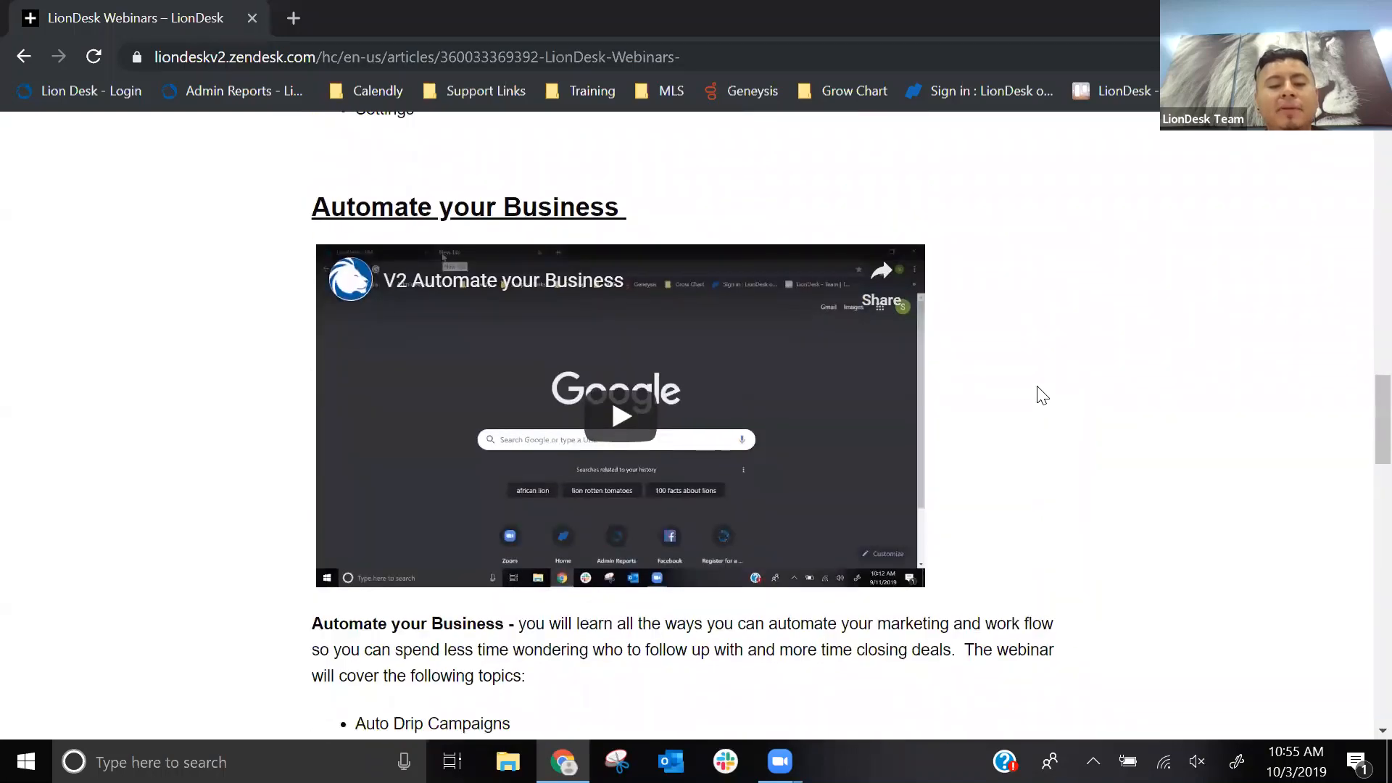
scroll(1042, 394, "down", 1)
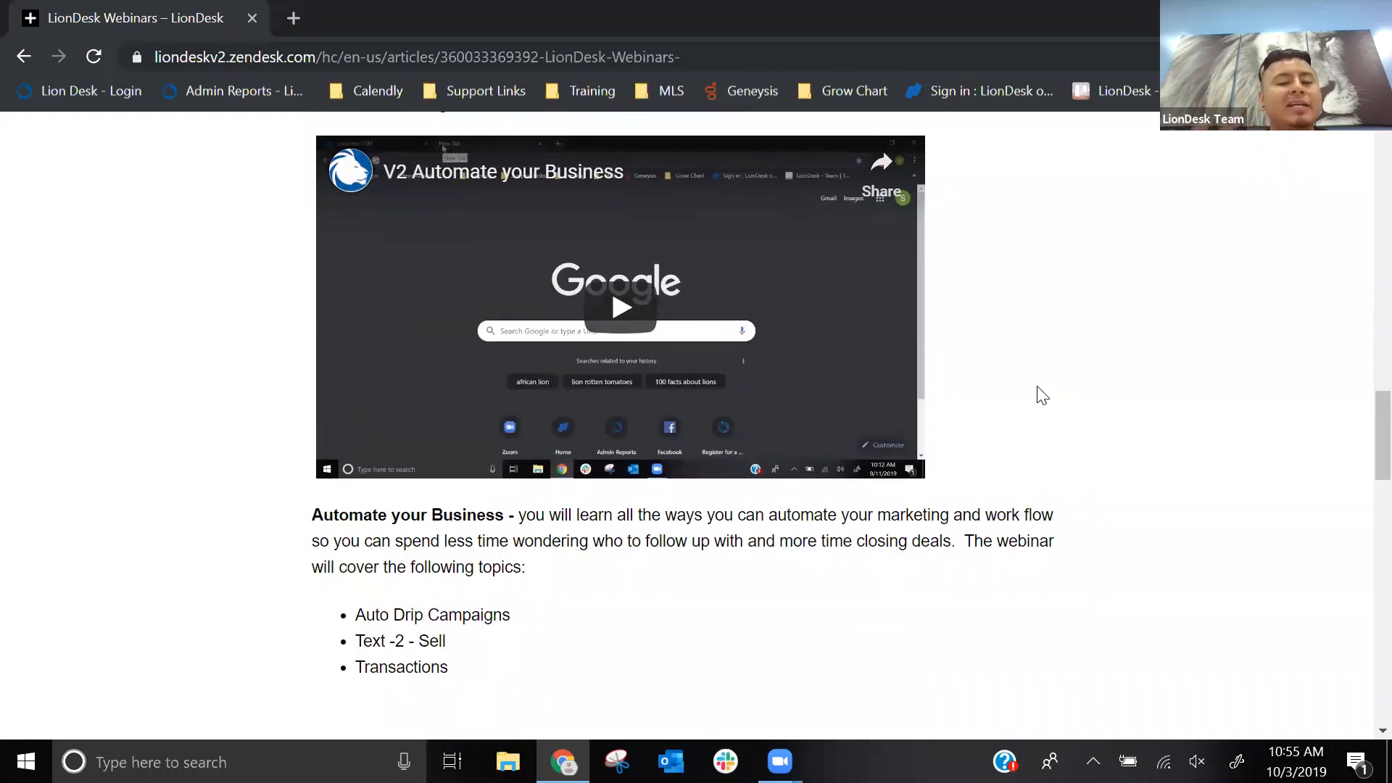
scroll(1042, 395, "down", 1)
scroll(1042, 395, "down", 7)
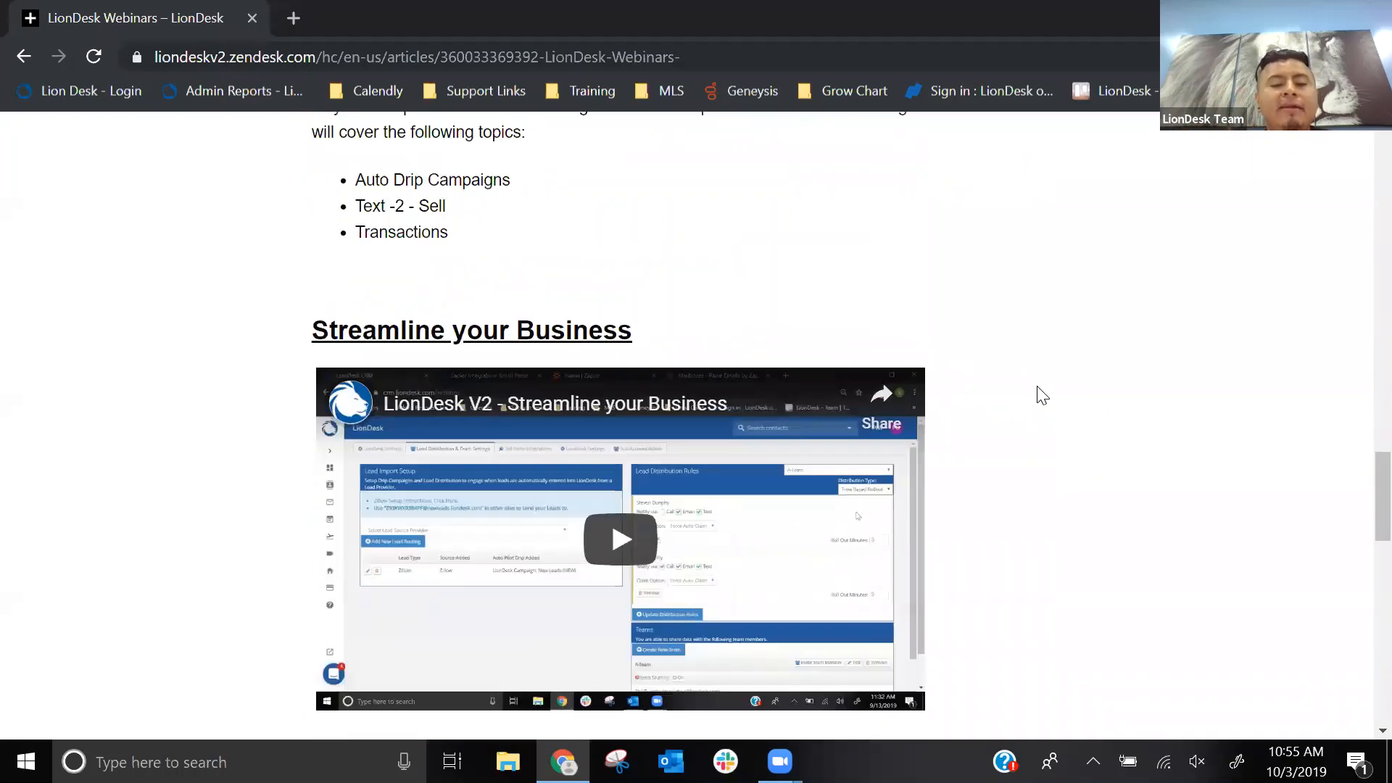
scroll(1042, 395, "down", 1)
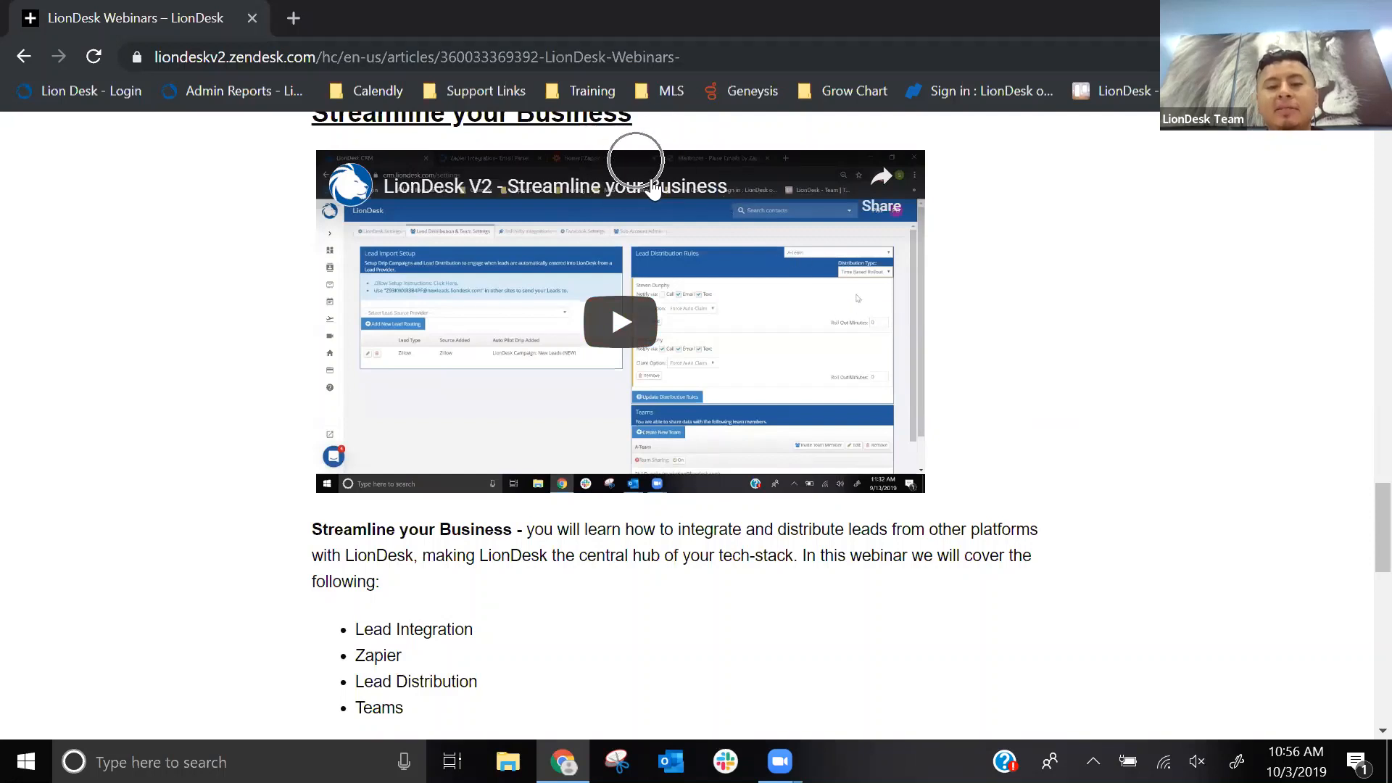
- Leave the webinars article and return to the LionDesk CRM dashboard
scroll(708, 245, "up", 1)
scroll(710, 245, "up", 20)
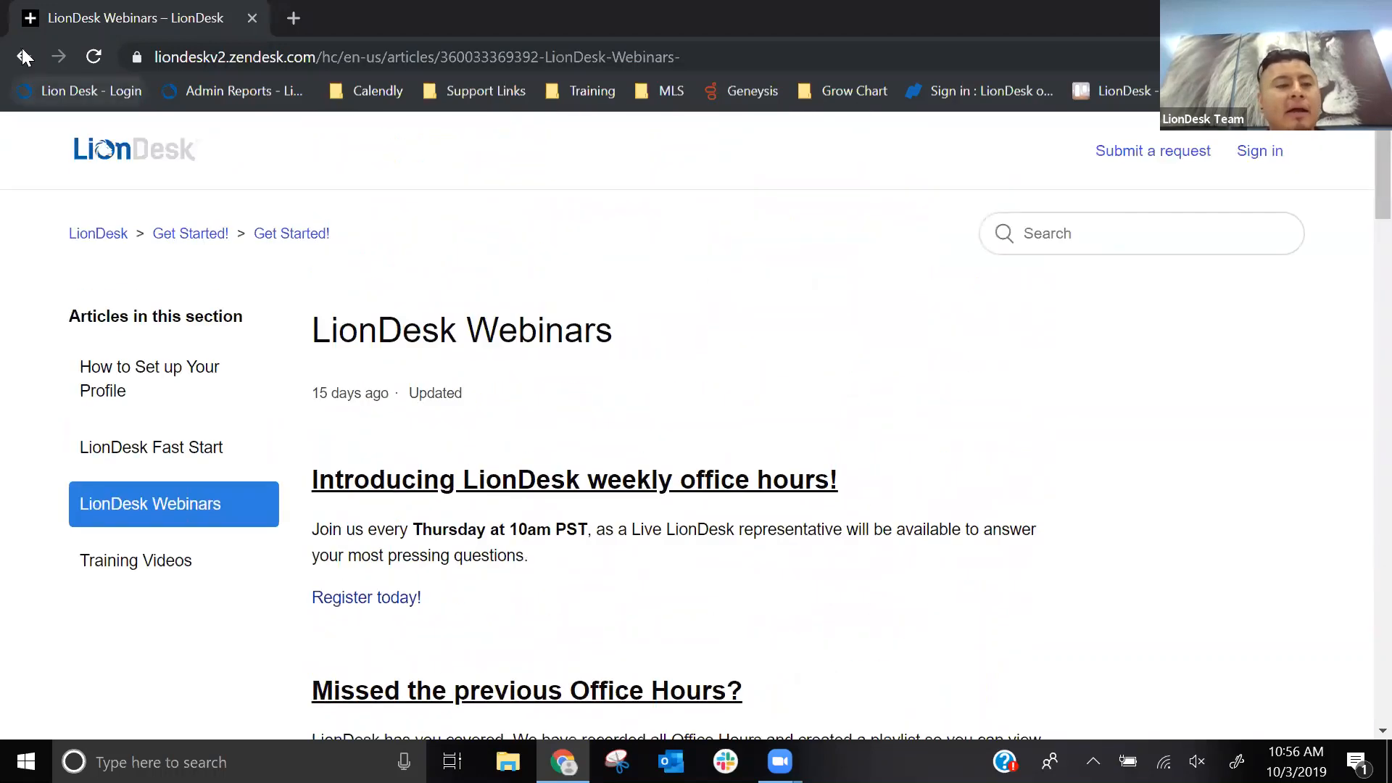
left_click(192, 63)
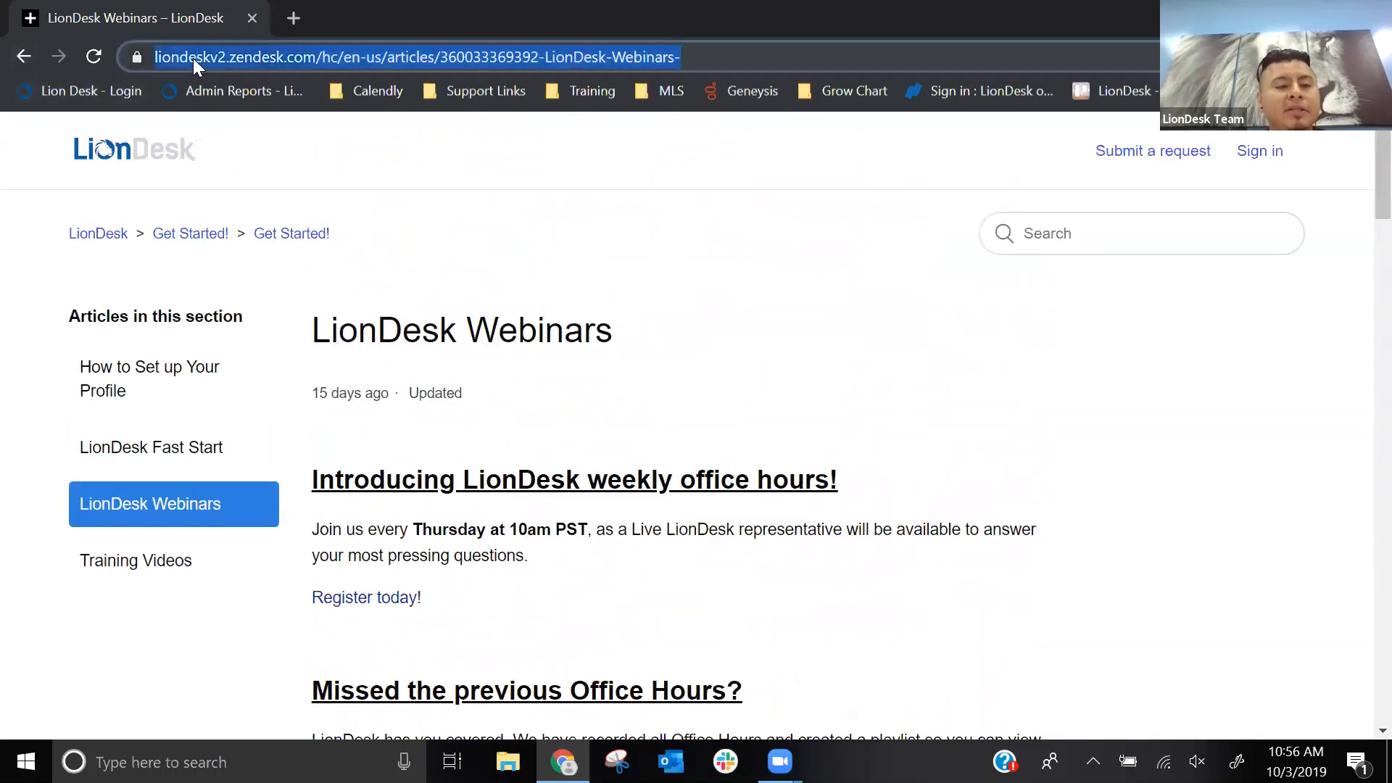
left_click(24, 58)
left_click(24, 58)
left_click(24, 57)
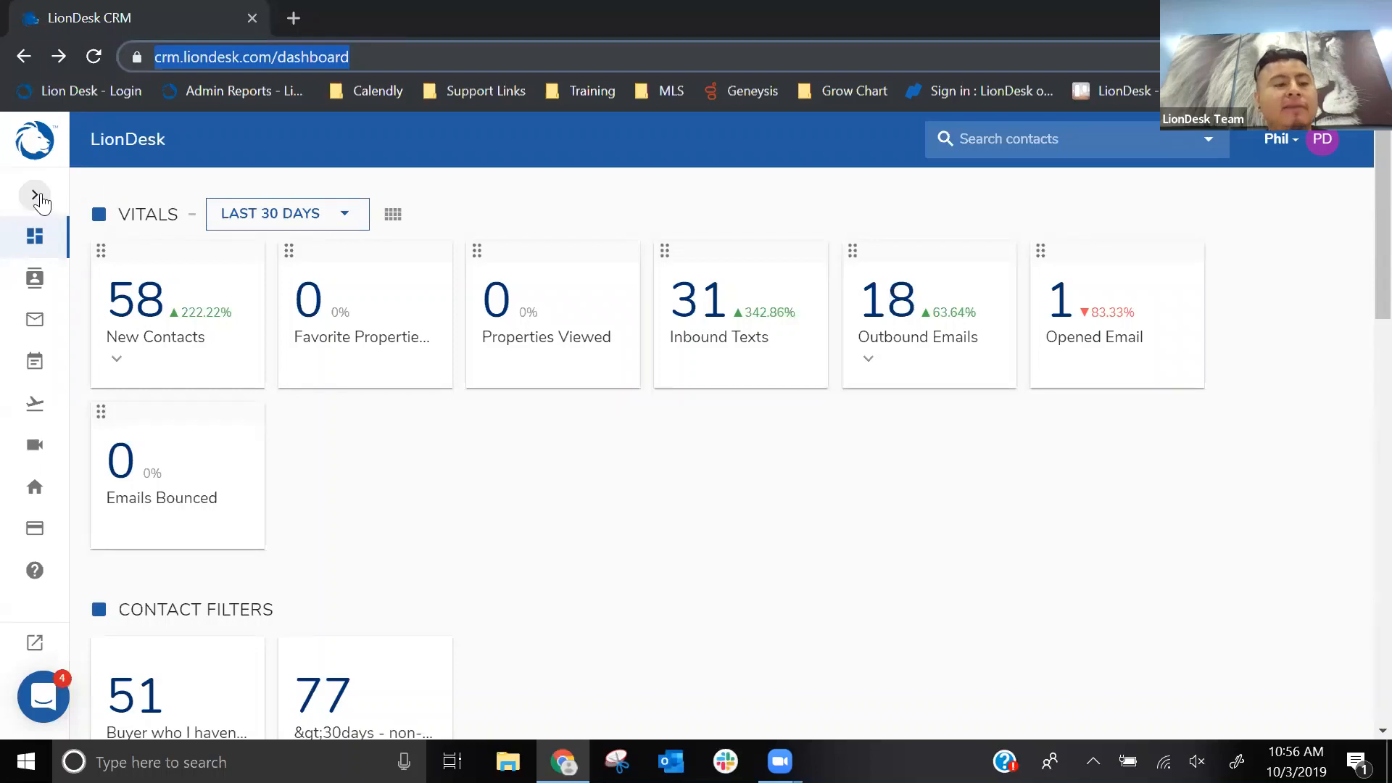
left_click(37, 196)
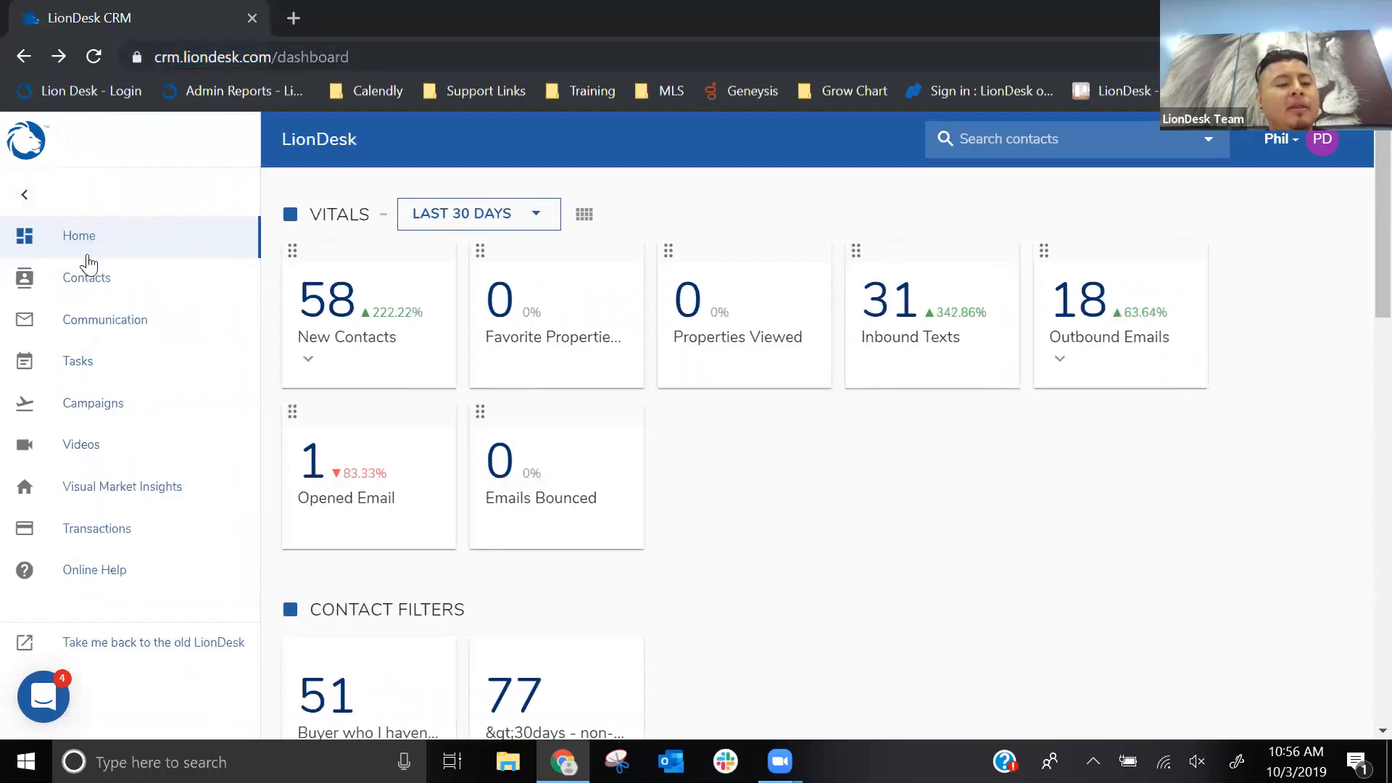
left_click(28, 196)
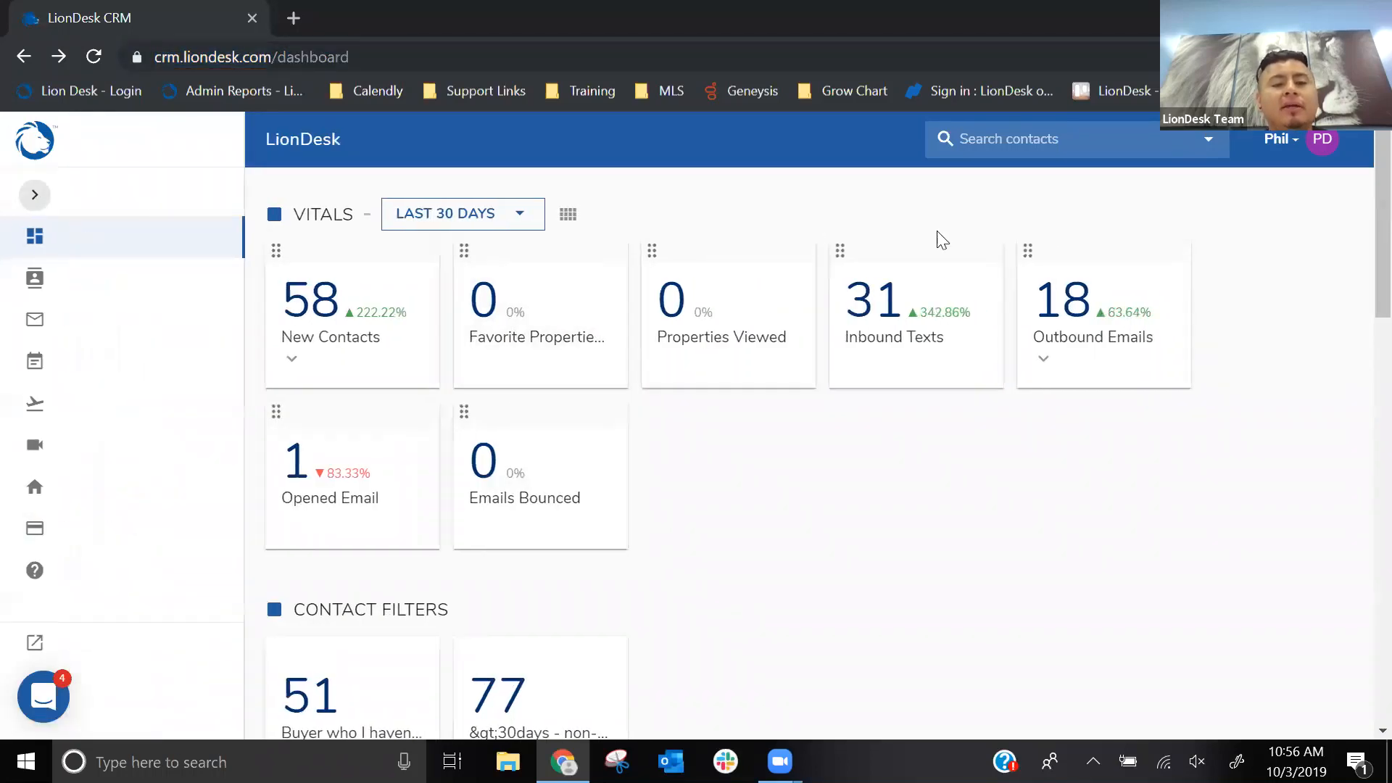
- Open the account's Settings and show the 3rd Party Integrations
left_click(1297, 142)
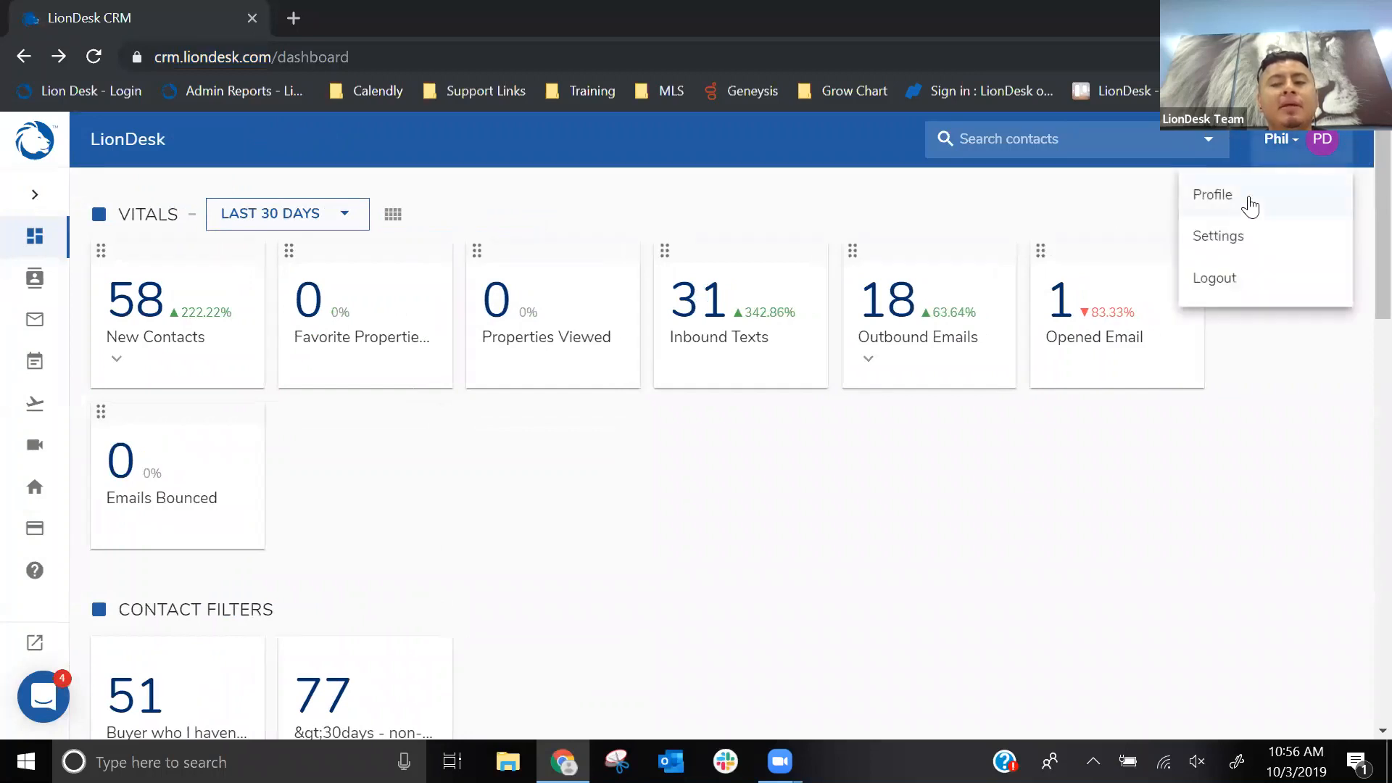
left_click(1238, 243)
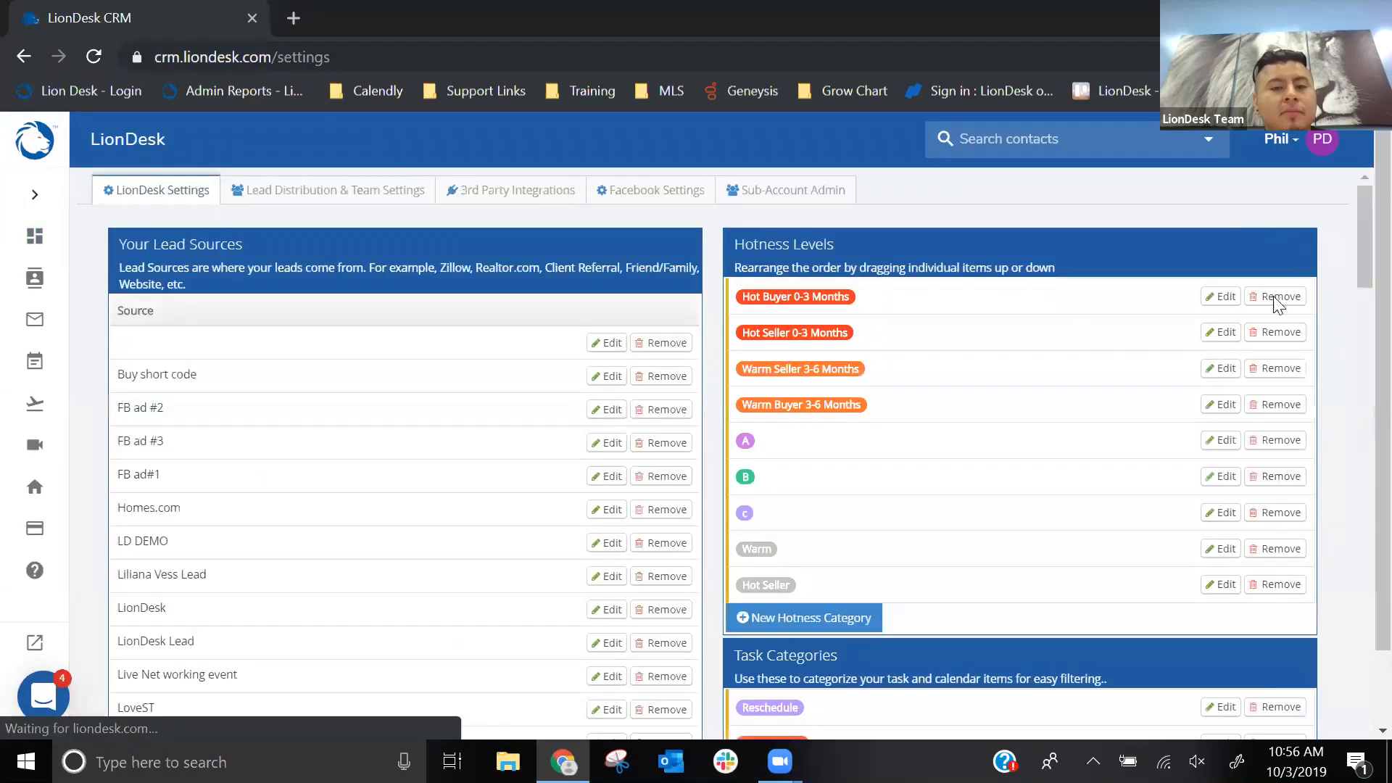
left_click(484, 207)
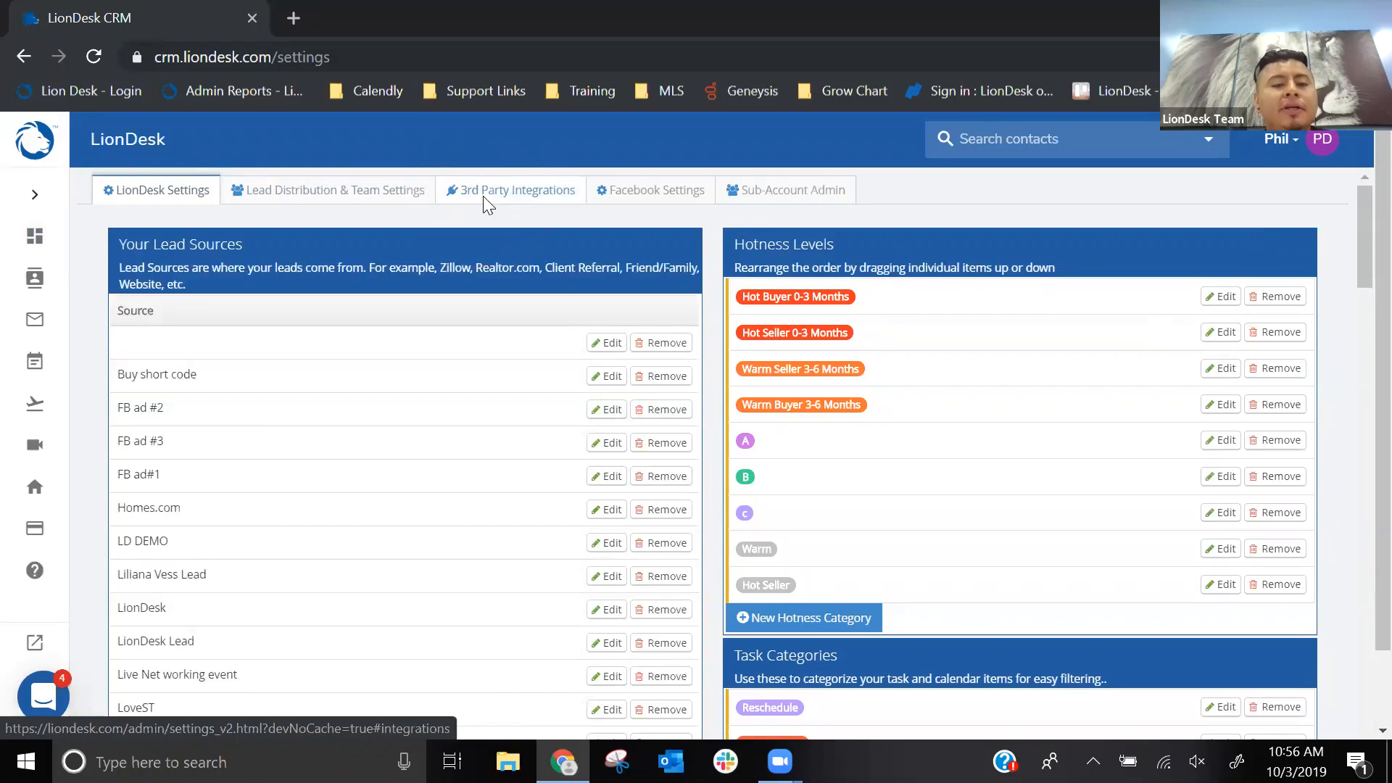
left_click(483, 203)
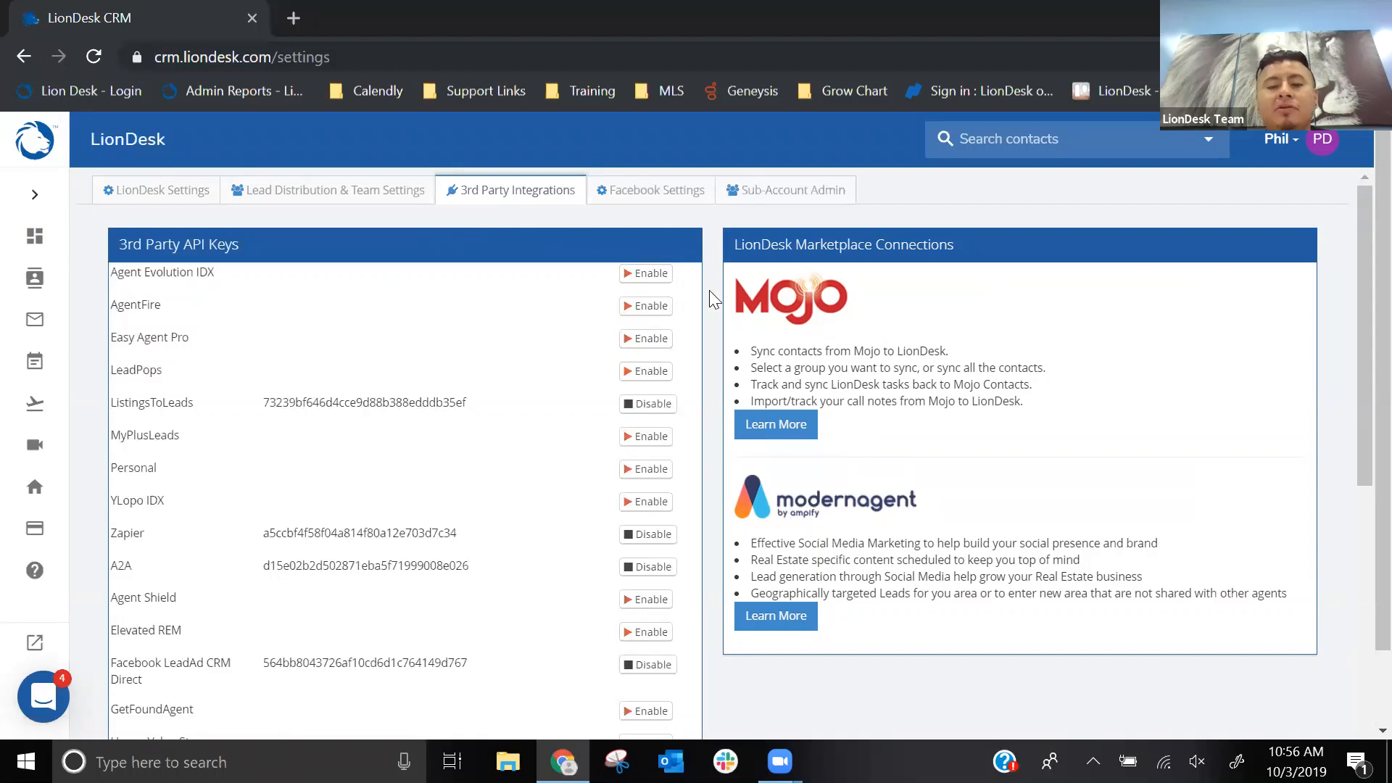
- Open the Mojo marketplace connection's information page and examine its sync FAQ and the Connect LionDesk option
left_click(774, 433)
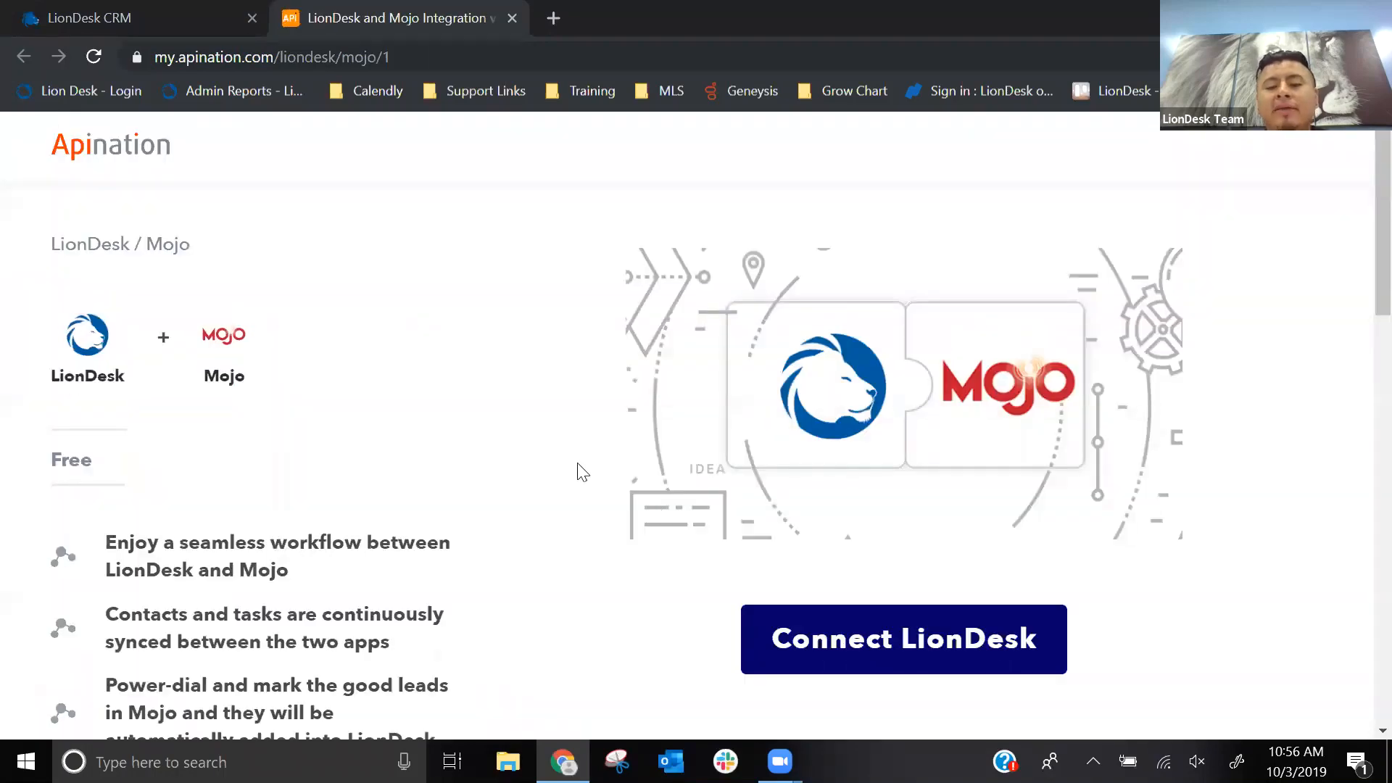
scroll(580, 472, "down", 5)
scroll(579, 472, "down", 9)
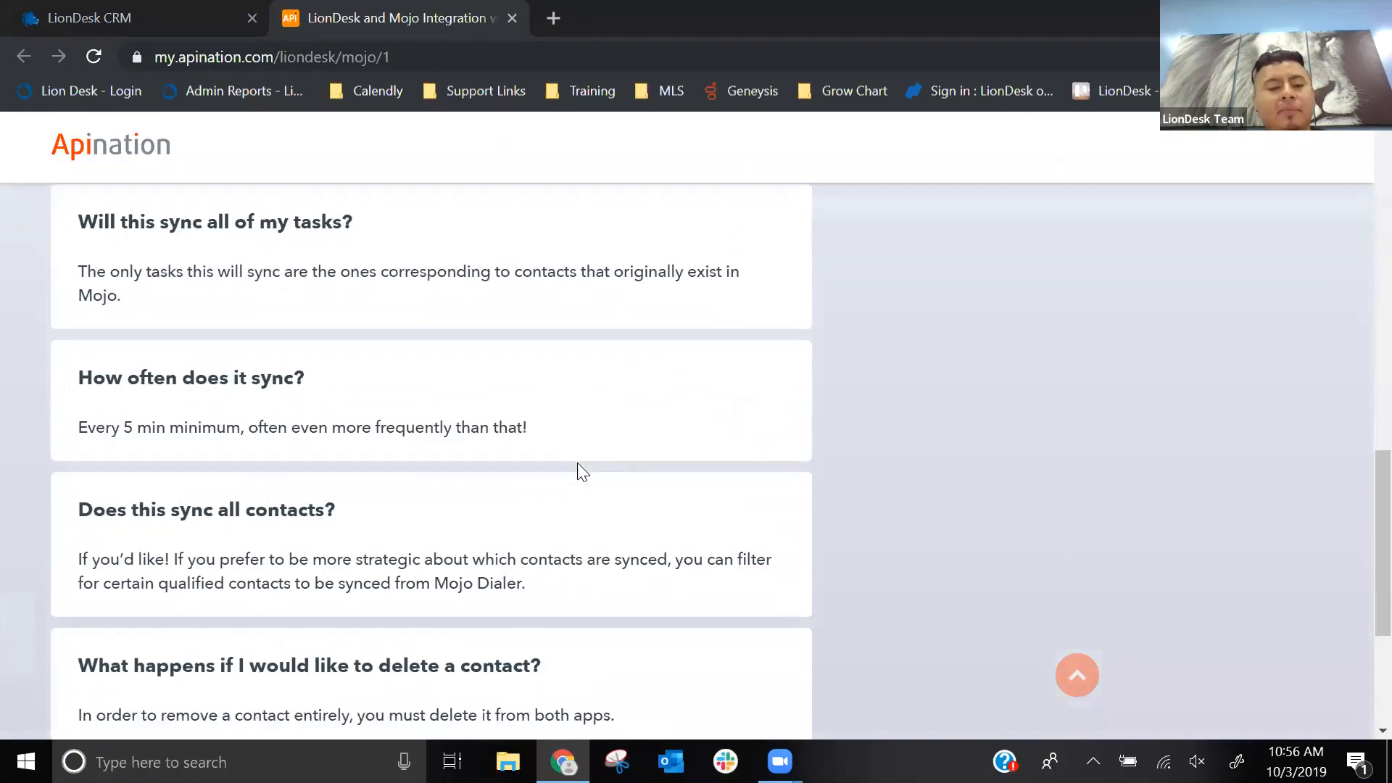
scroll(580, 471, "up", 14)
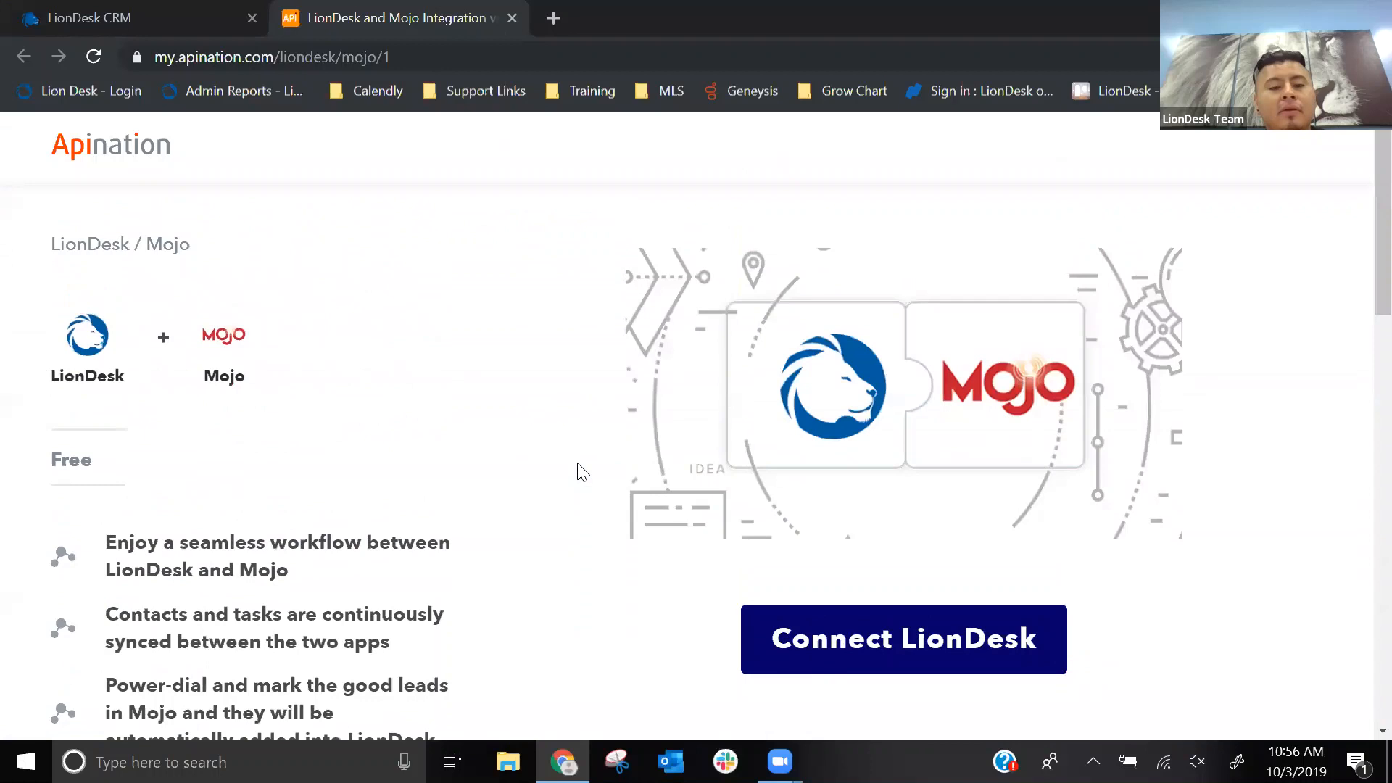
left_click(887, 640)
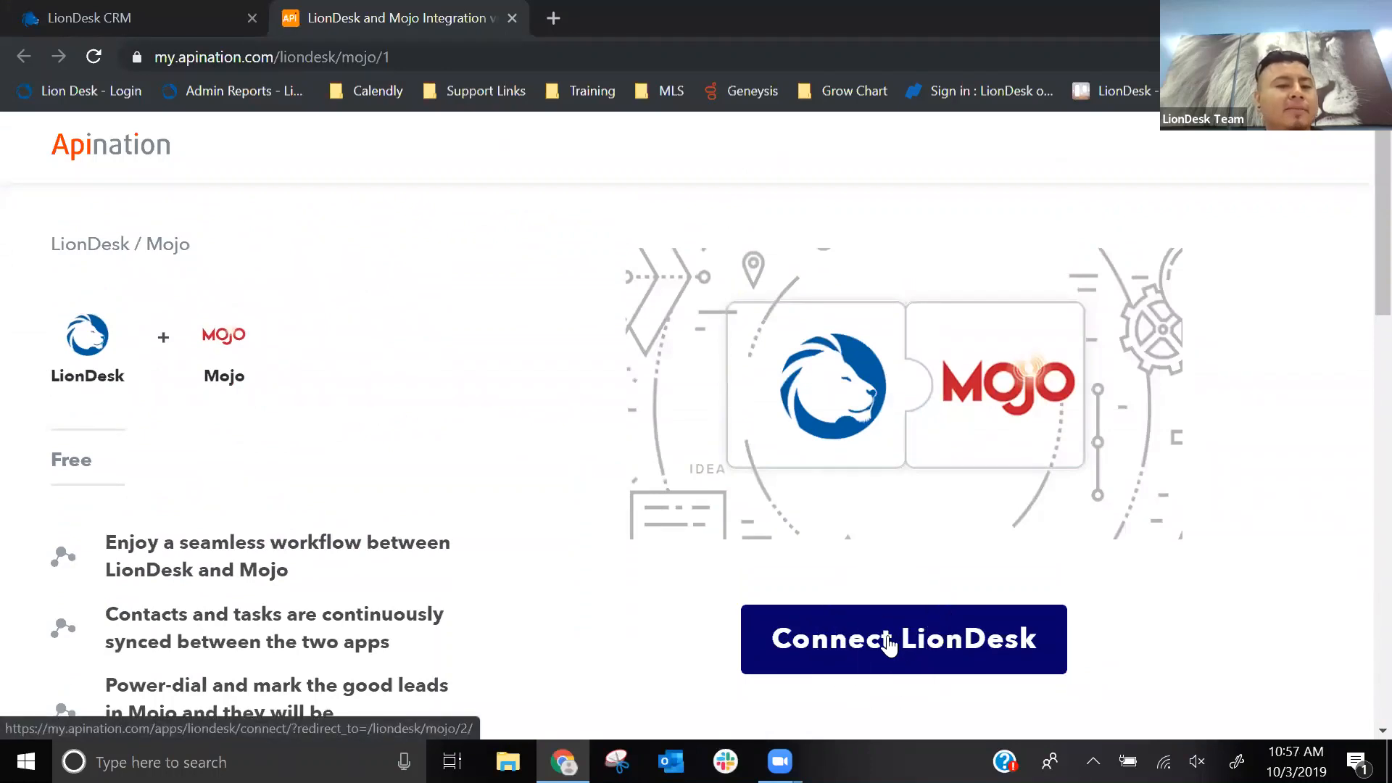
- Switch back from the Mojo integration page to LionDesk CRM and return to its dashboard
left_click(79, 16)
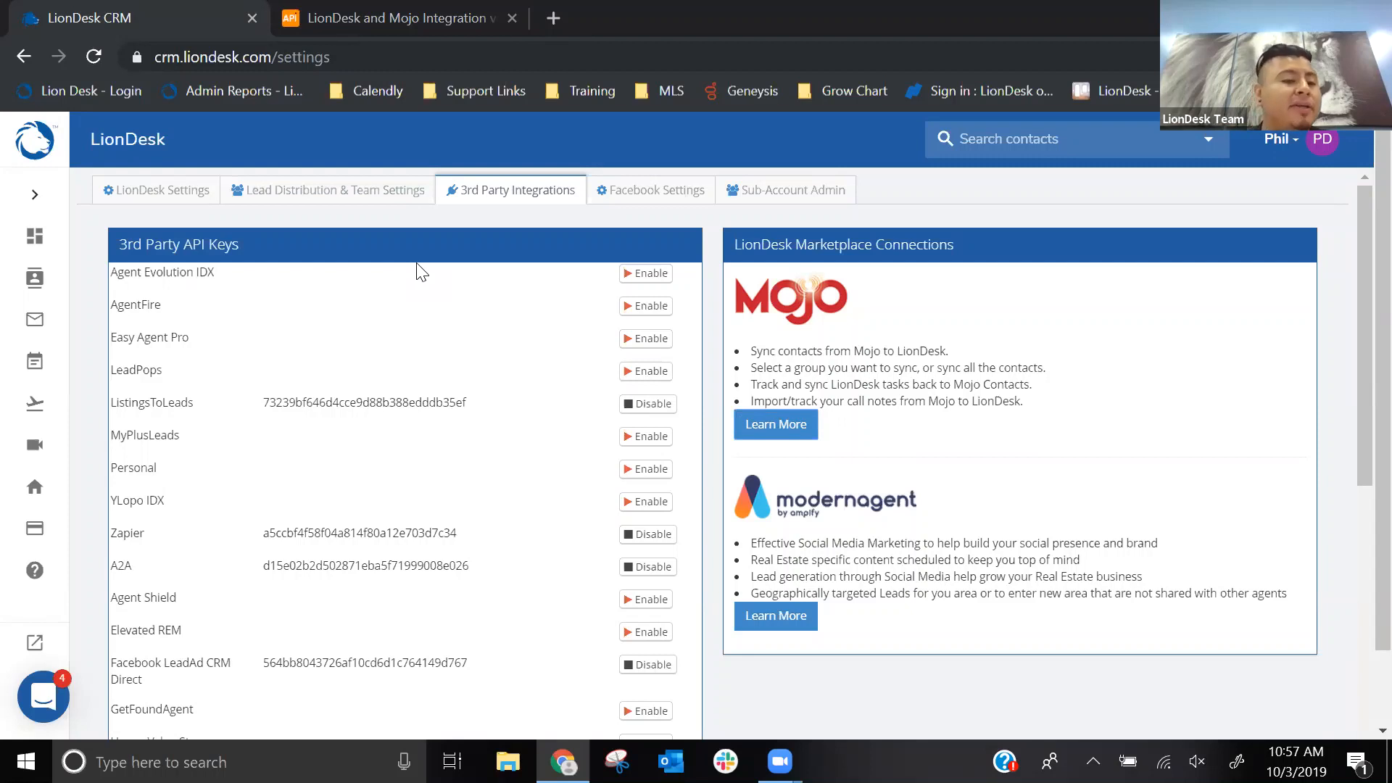
left_click(34, 195)
left_click(24, 194)
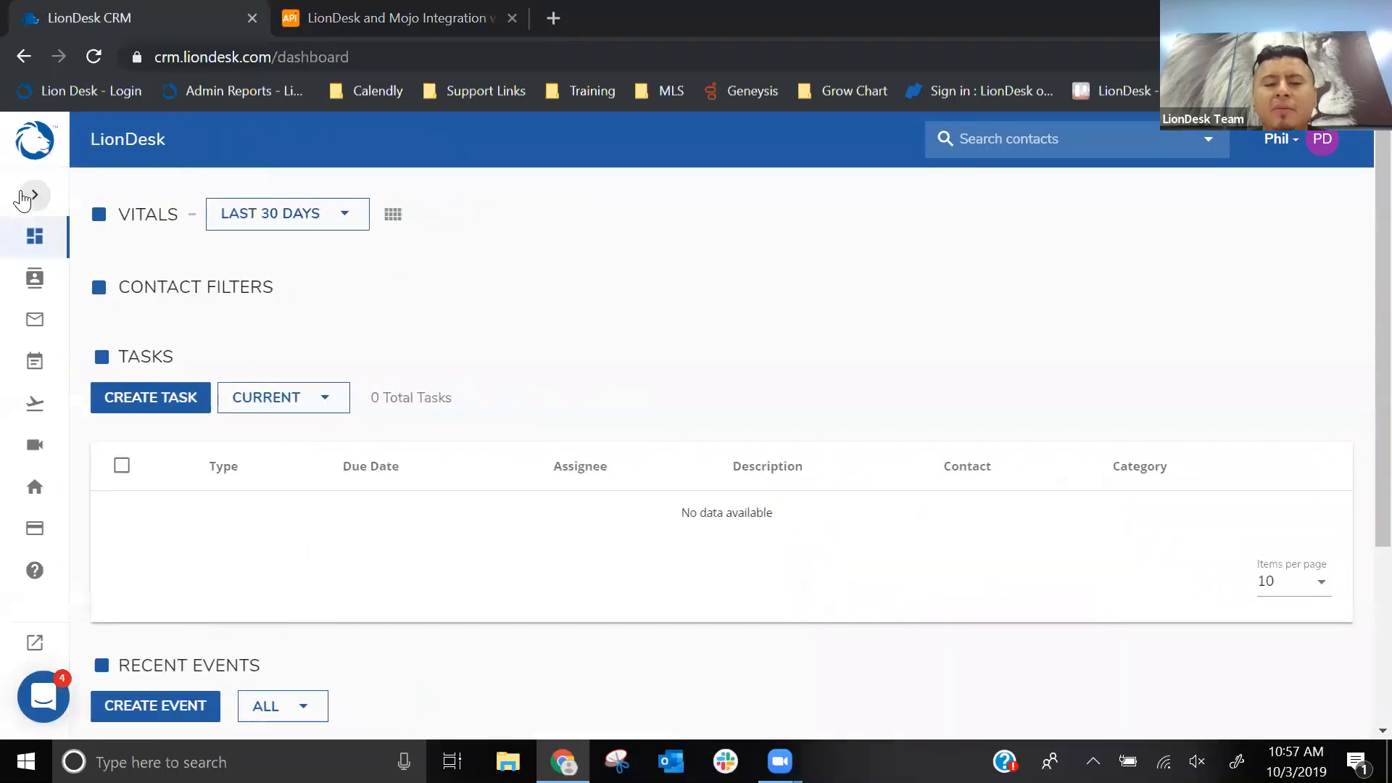